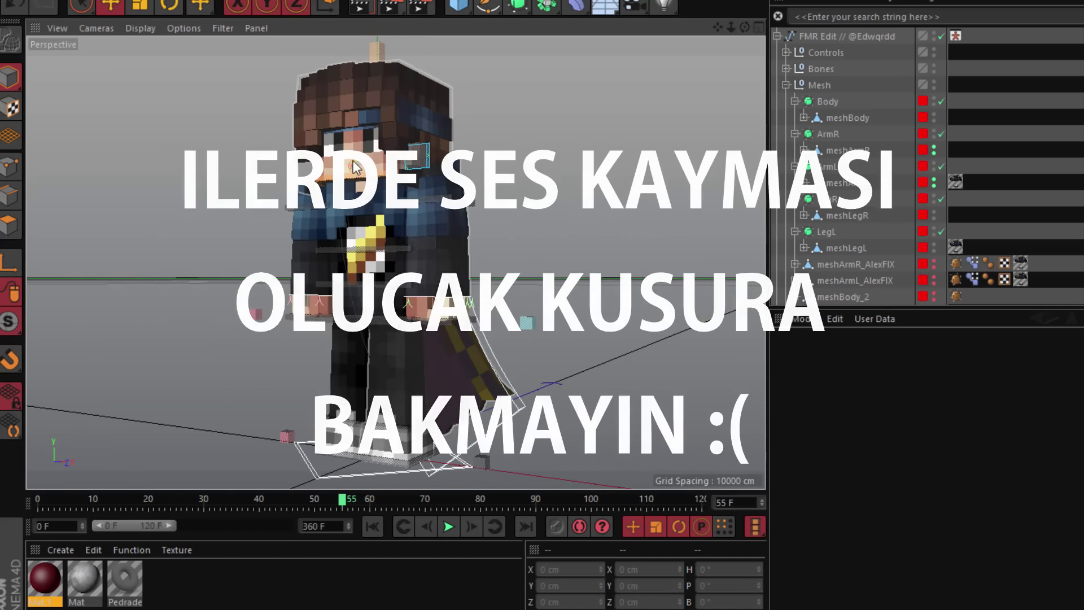
Step: Set the cape's Bend object to a strength of -43° and an angle of about -50°
{"action": "left_click", "coordinate": [518, 401]}
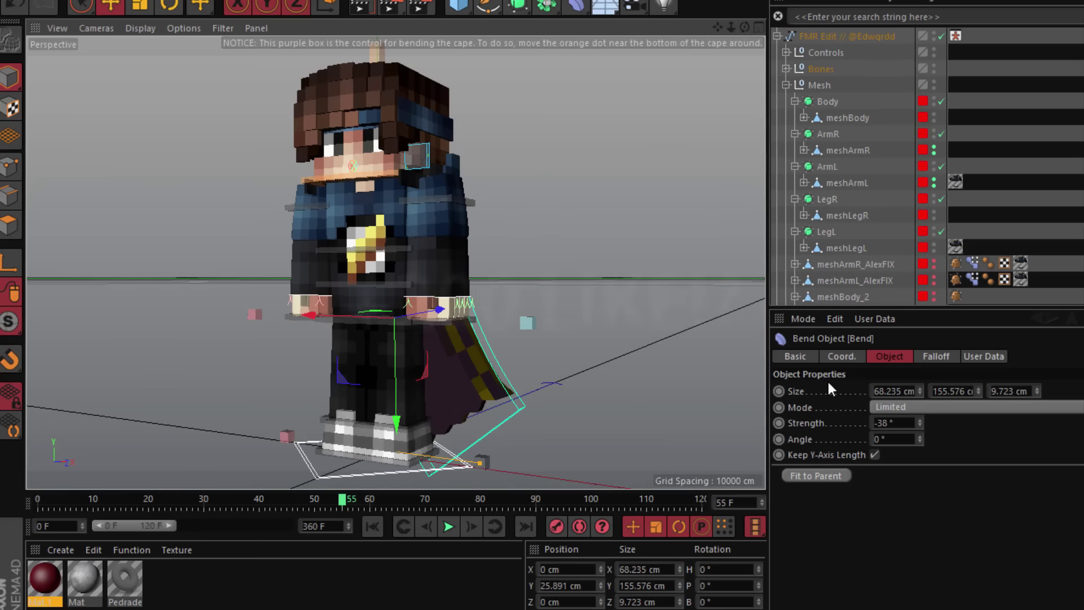
{"action": "left_click_drag", "start_coordinate": [919, 423], "coordinate": [920, 435]}
{"action": "left_click_drag", "start_coordinate": [517, 467], "coordinate": [503, 465]}
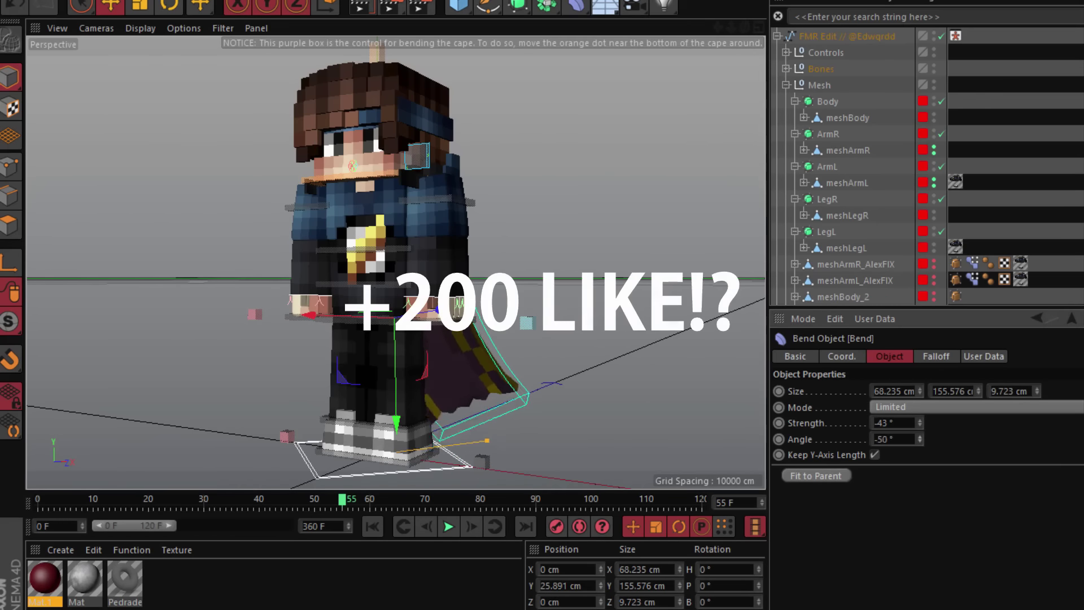
{"action": "left_click_drag", "start_coordinate": [920, 439], "coordinate": [920, 437]}
{"action": "left_click", "coordinate": [515, 211]}
{"action": "scroll", "coordinate": [435, 227], "scroll_direction": "up", "scroll_amount": 2}
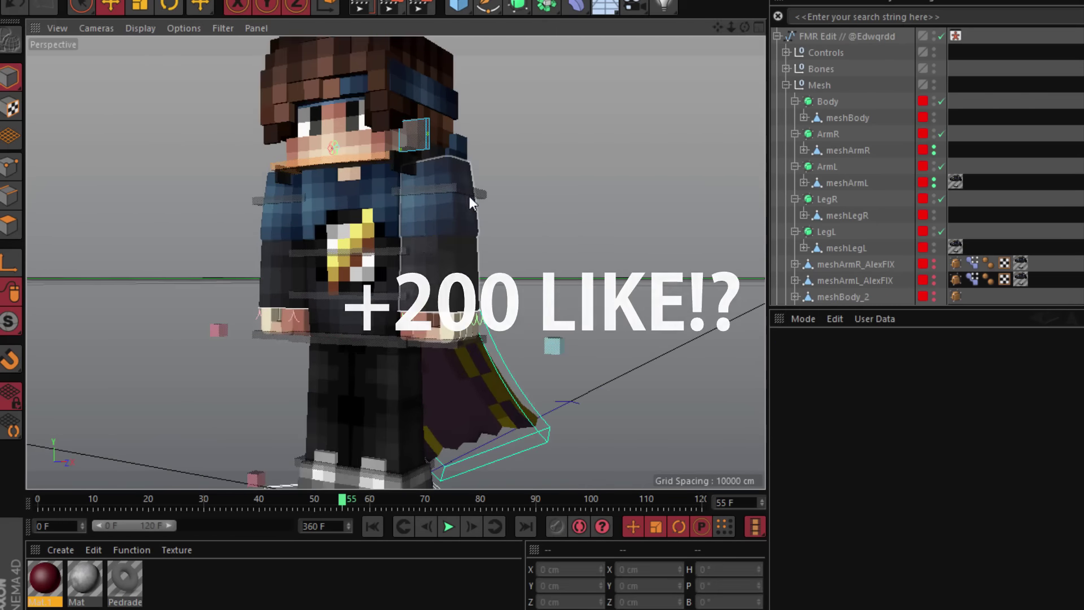
{"action": "scroll", "coordinate": [469, 195], "scroll_direction": "down", "scroll_amount": 2}
{"action": "scroll", "coordinate": [466, 101], "scroll_direction": "up", "scroll_amount": 2}
{"action": "scroll", "coordinate": [464, 105], "scroll_direction": "down", "scroll_amount": 4}
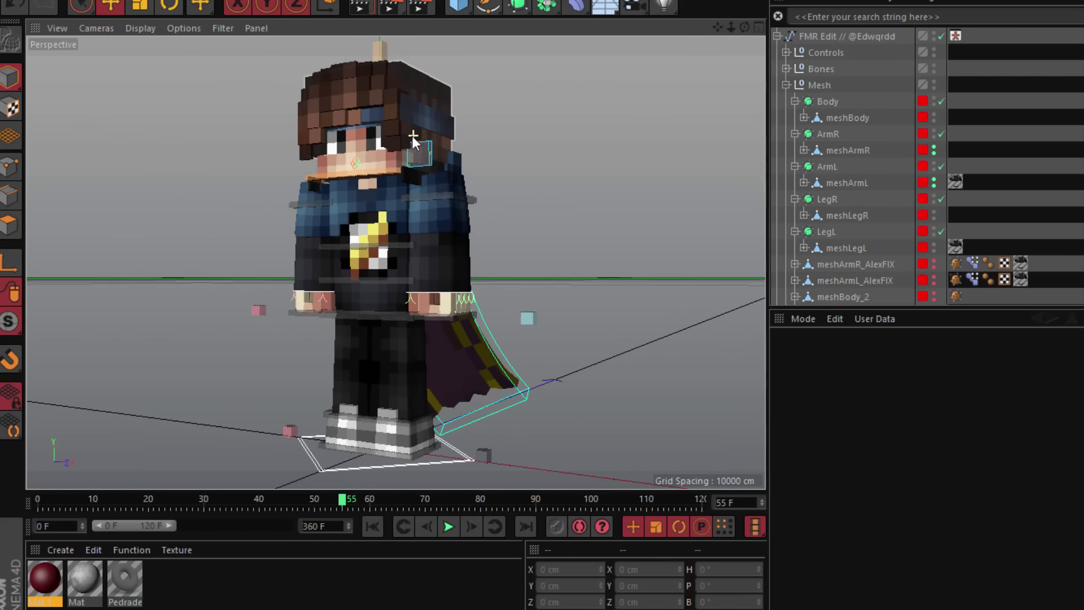
{"action": "scroll", "coordinate": [412, 136], "scroll_direction": "up", "scroll_amount": 3}
{"action": "scroll", "coordinate": [439, 354], "scroll_direction": "up", "scroll_amount": 3}
{"action": "scroll", "coordinate": [438, 353], "scroll_direction": "up", "scroll_amount": 3}
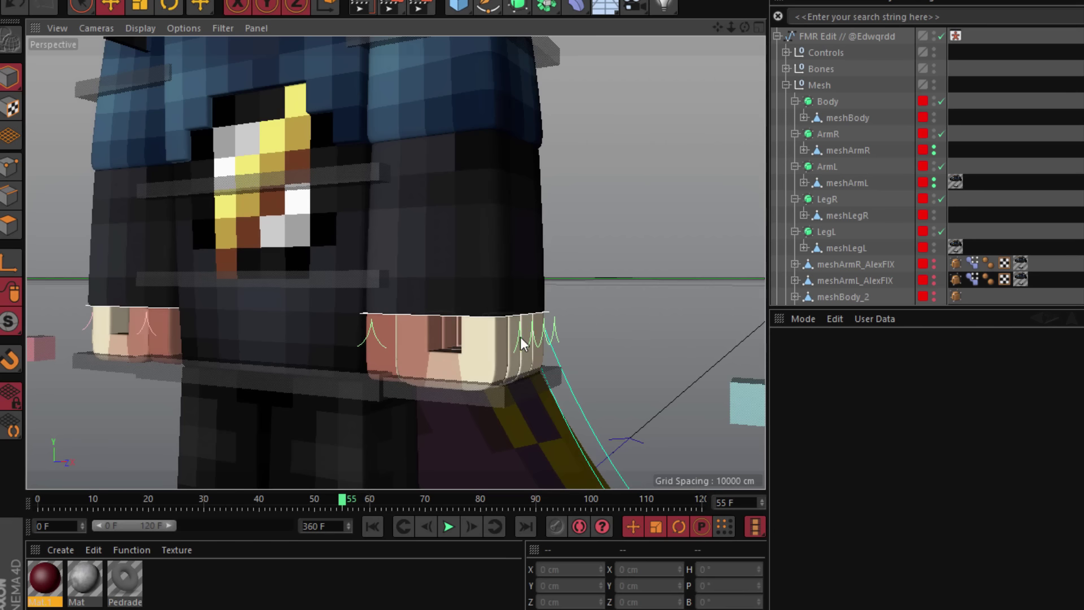
{"action": "left_click", "coordinate": [522, 339]}
{"action": "left_click_drag", "start_coordinate": [522, 336], "coordinate": [528, 323]}
{"action": "key", "text": "ctrl+z"}
{"action": "key", "text": "ctrl+z"}
Step: Switch to Audacity to check the running voice recording, and return to Cinema 4D
{"action": "mouse_move", "coordinate": [311, 608]}
{"action": "left_click", "coordinate": [399, 576]}
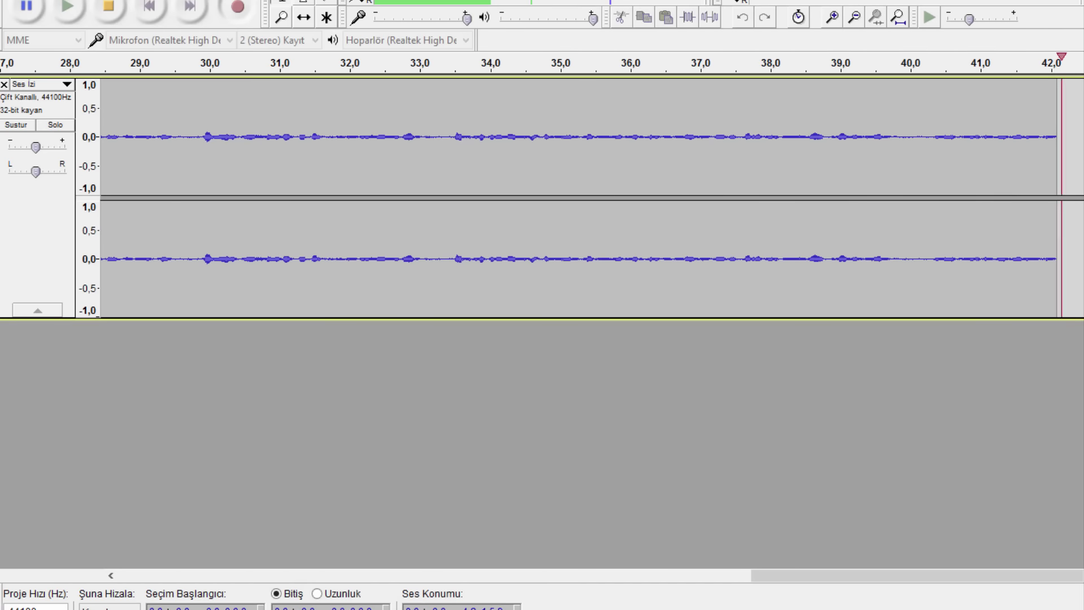
{"action": "key", "text": "alt+Tab"}
Step: Lift the right foot control and move it forward, to about Y 16.4 cm and Z -39.9 cm
{"action": "scroll", "coordinate": [422, 252], "scroll_direction": "down", "scroll_amount": 6}
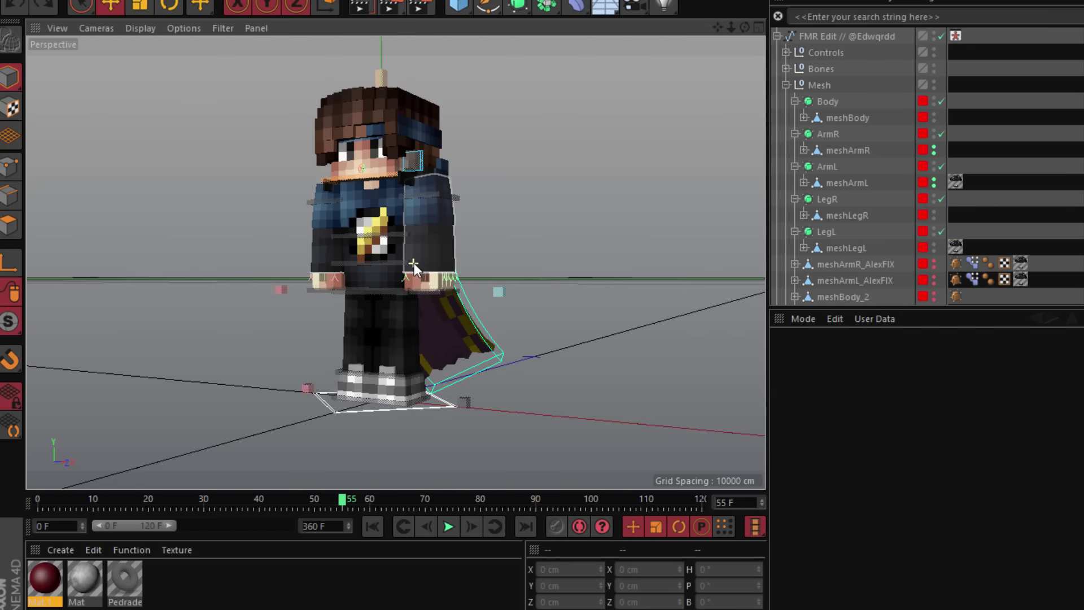
{"action": "scroll", "coordinate": [453, 147], "scroll_direction": "up", "scroll_amount": 2}
{"action": "left_click_drag", "start_coordinate": [745, 27], "coordinate": [719, 29]}
{"action": "left_click", "coordinate": [330, 464]}
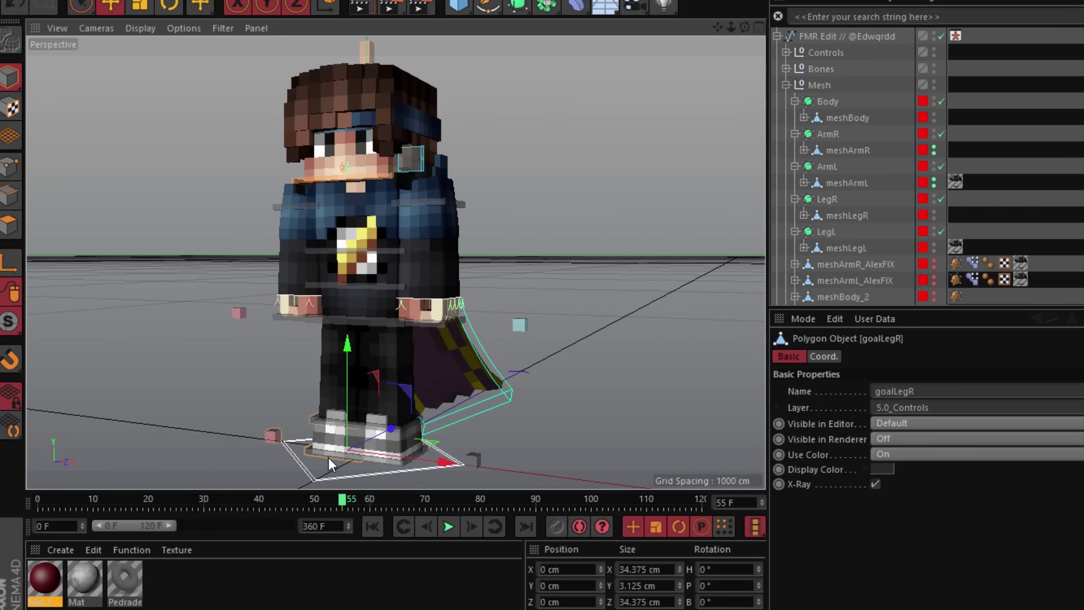
{"action": "left_click_drag", "start_coordinate": [380, 444], "coordinate": [440, 385]}
{"action": "key", "text": "ctrl+z"}
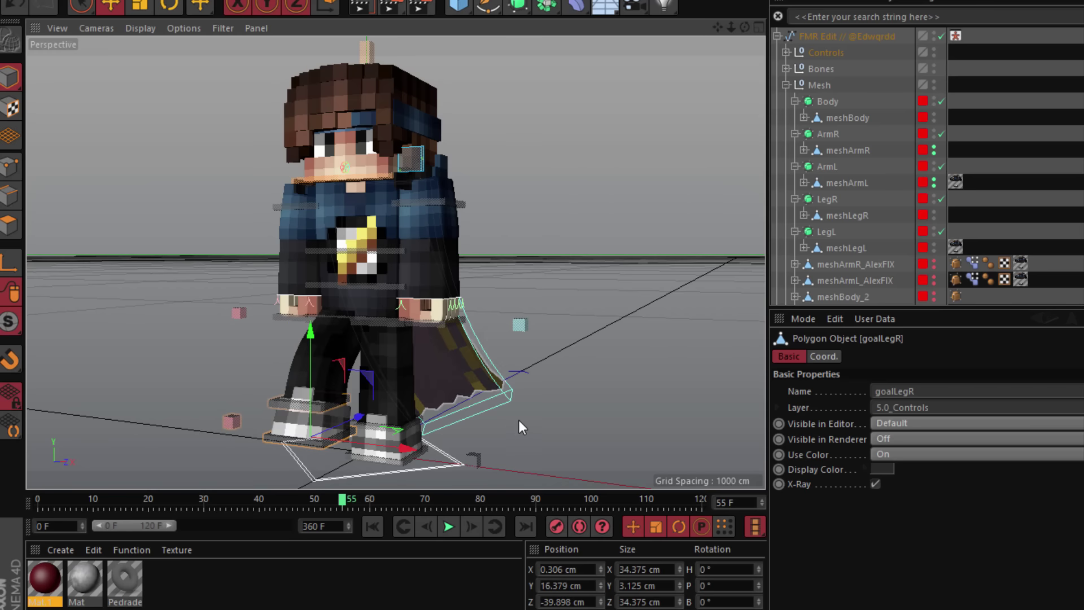
{"action": "left_click", "coordinate": [534, 429]}
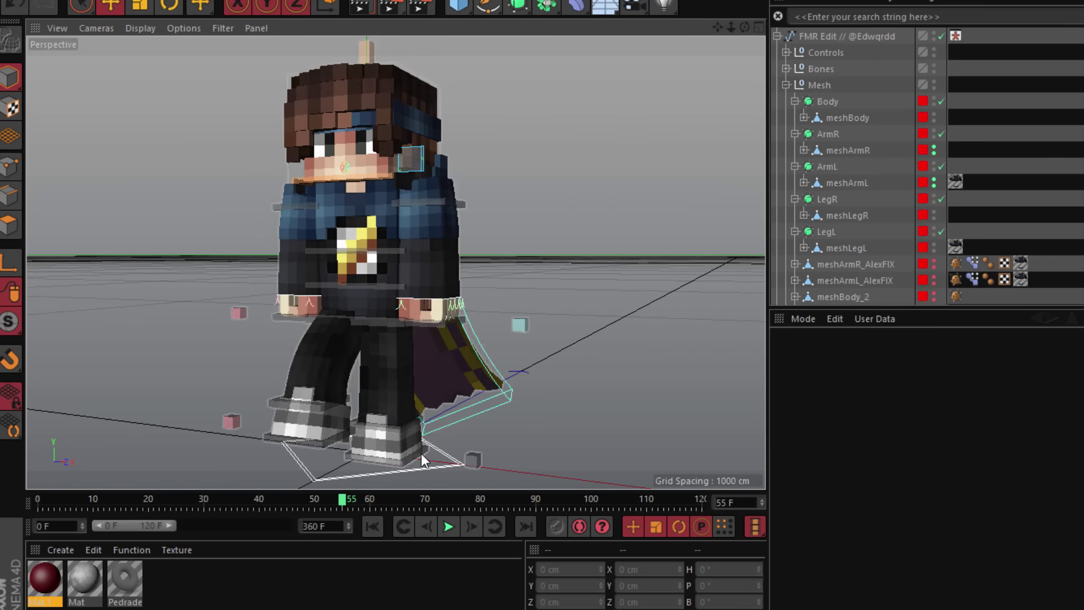
Step: Move the left foot control outward along X to about 14.5 cm
{"action": "left_click", "coordinate": [436, 460]}
{"action": "left_click", "coordinate": [611, 462]}
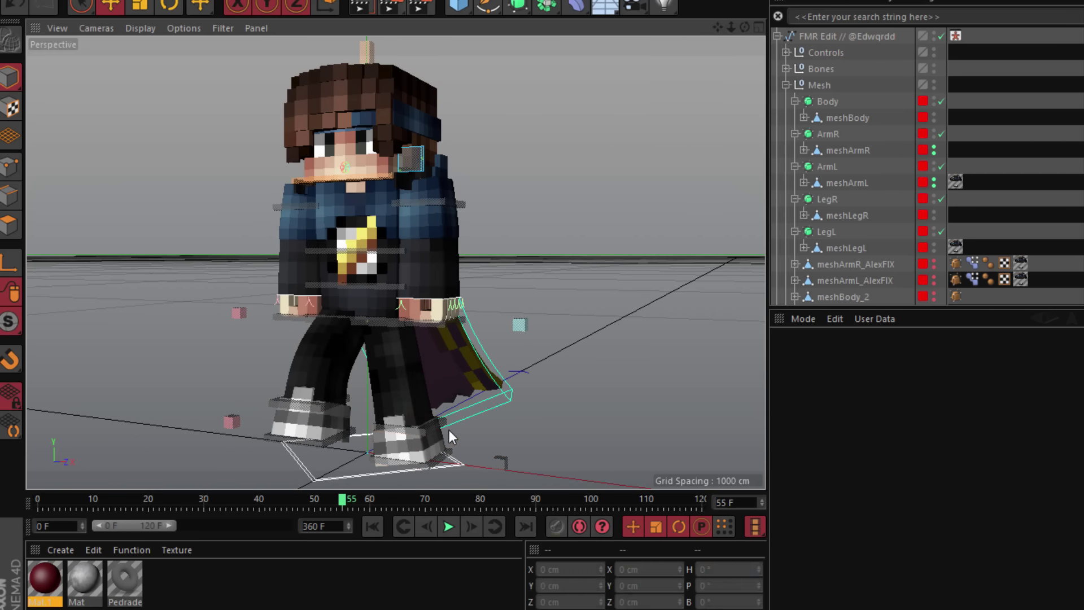
{"action": "left_click", "coordinate": [446, 428]}
{"action": "left_click", "coordinate": [547, 428]}
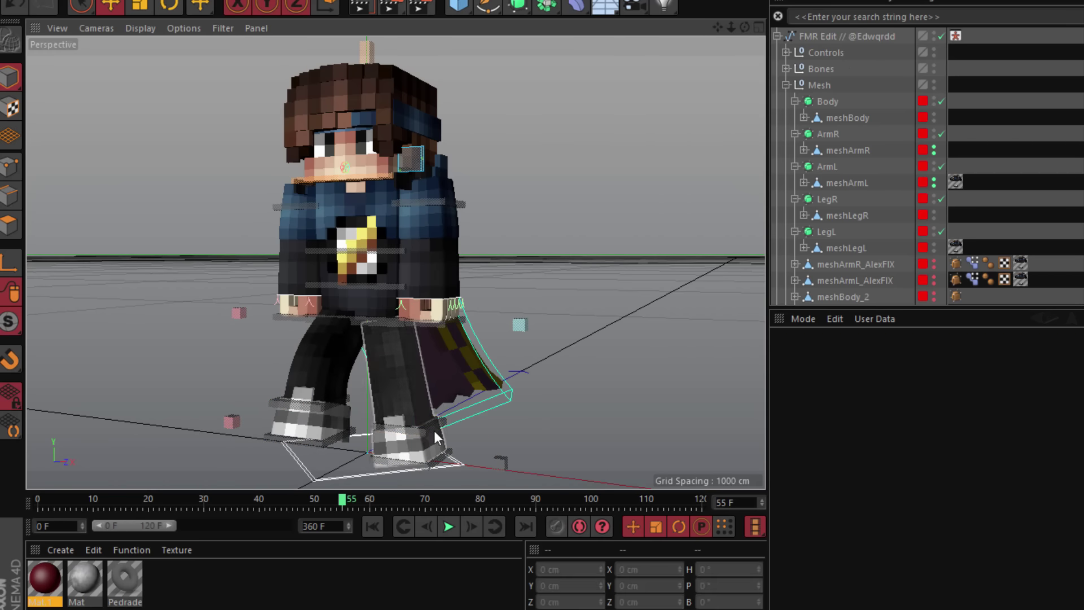
Step: Rotate the left ankle control to a bank of about 17.5° and tilt the right ankle control as well
{"action": "left_click", "coordinate": [445, 438]}
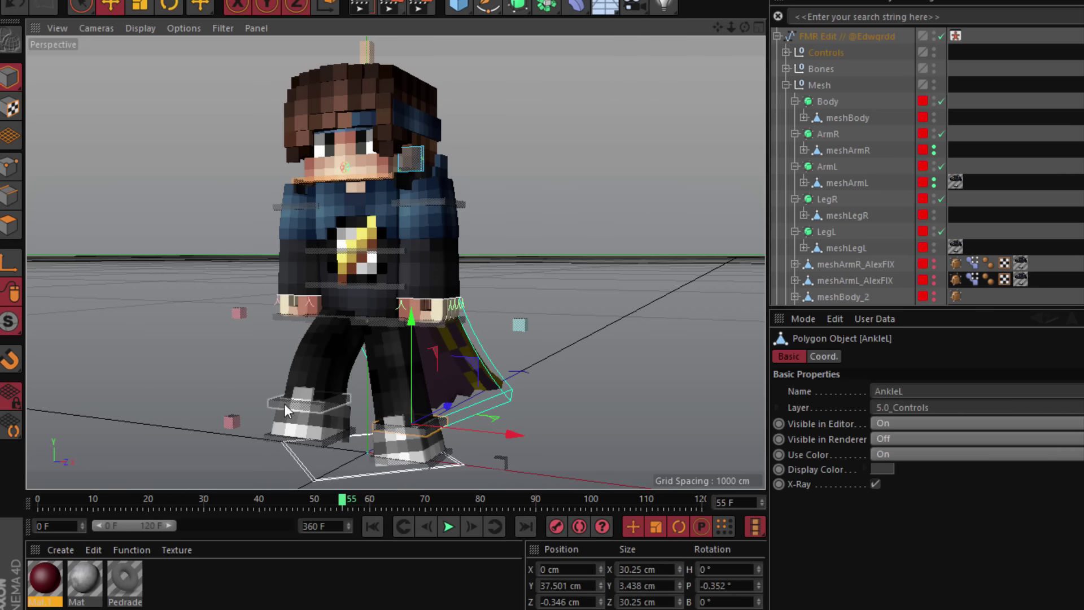
{"action": "left_click", "coordinate": [169, 7]}
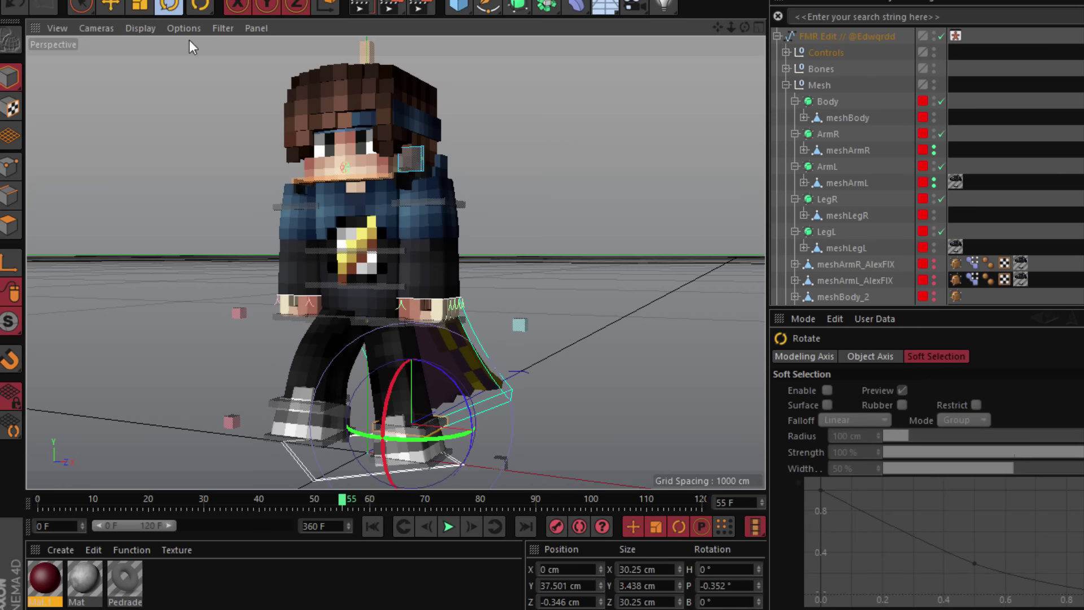
{"action": "left_click_drag", "start_coordinate": [457, 388], "coordinate": [452, 404]}
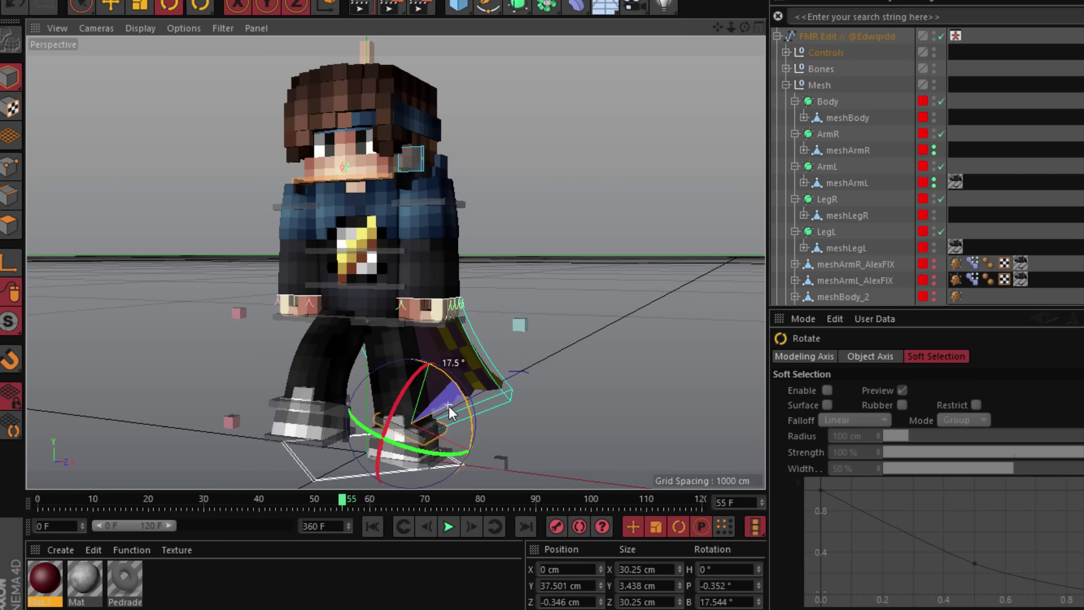
{"action": "left_click", "coordinate": [327, 408]}
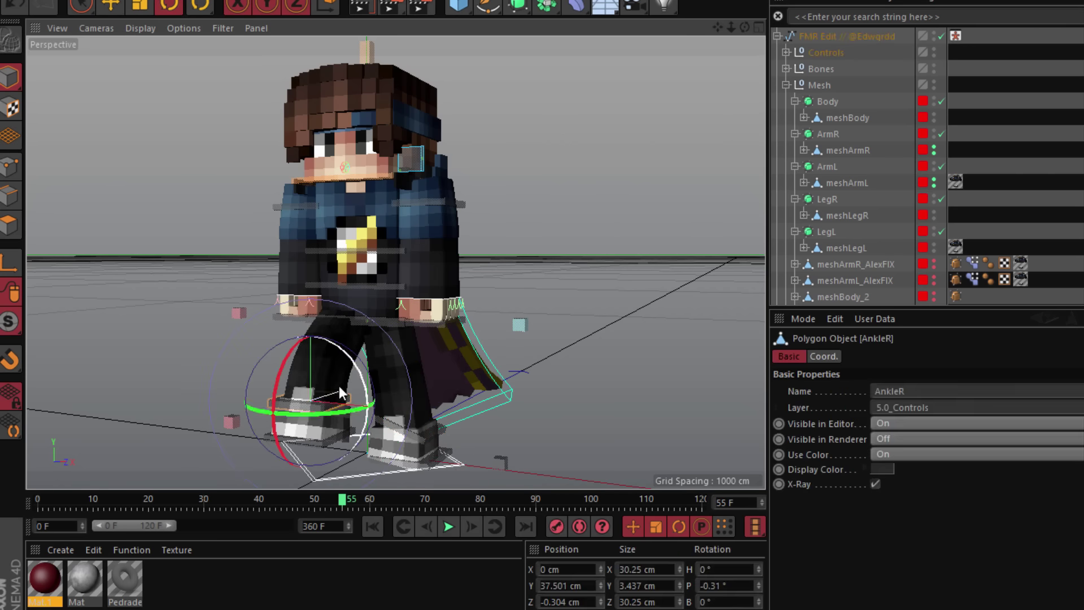
{"action": "left_click_drag", "start_coordinate": [351, 370], "coordinate": [281, 455]}
{"action": "left_click", "coordinate": [99, 47]}
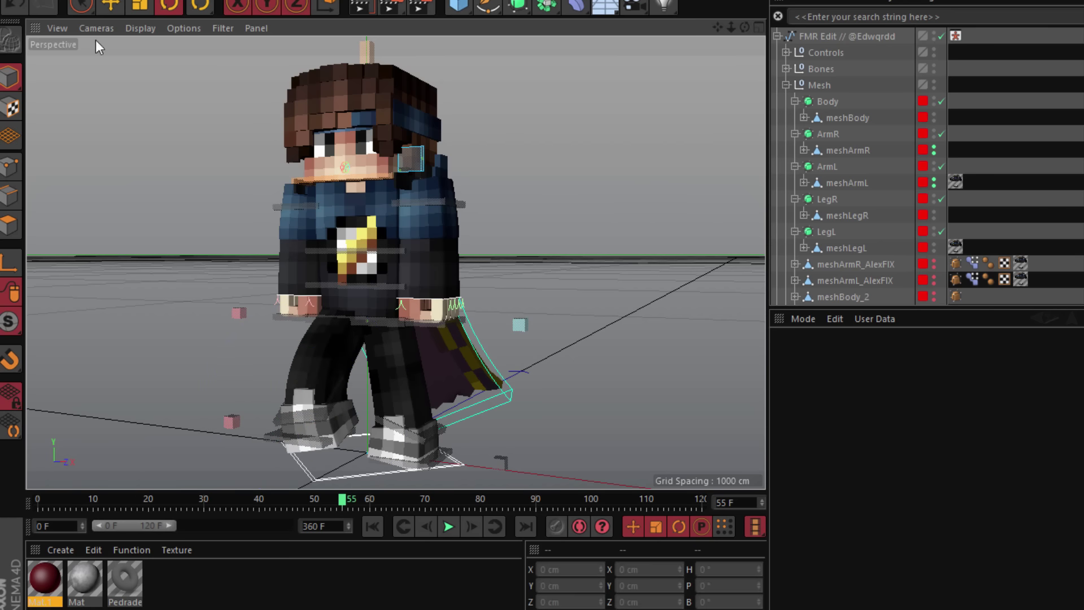
Step: Move the left foot control slightly farther outward along X to widen the stance
{"action": "key", "text": "e"}
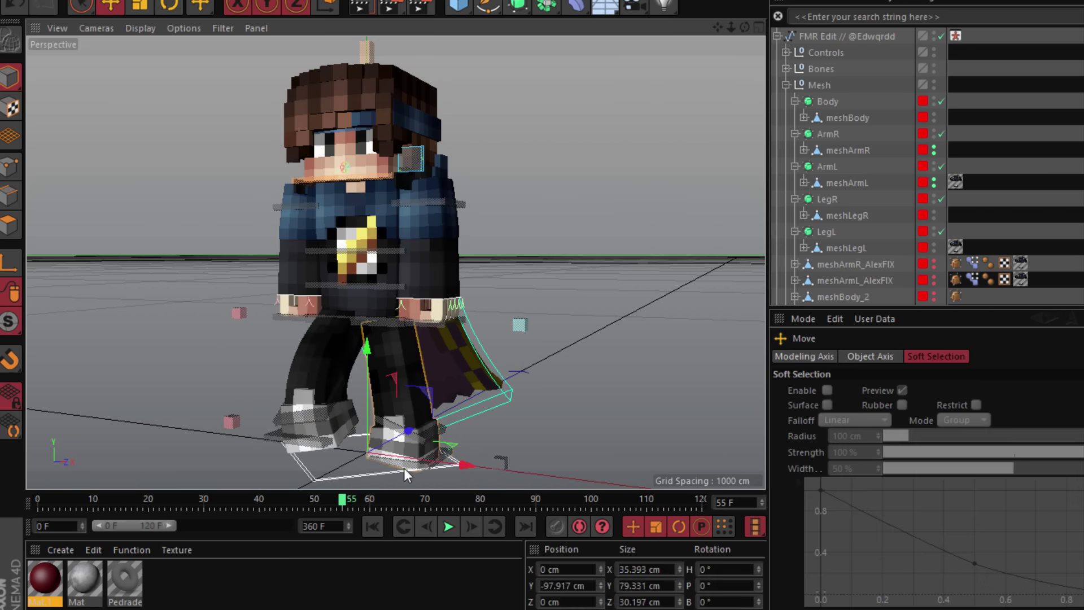
{"action": "left_click", "coordinate": [435, 466]}
{"action": "left_click", "coordinate": [521, 439]}
{"action": "left_click", "coordinate": [433, 460]}
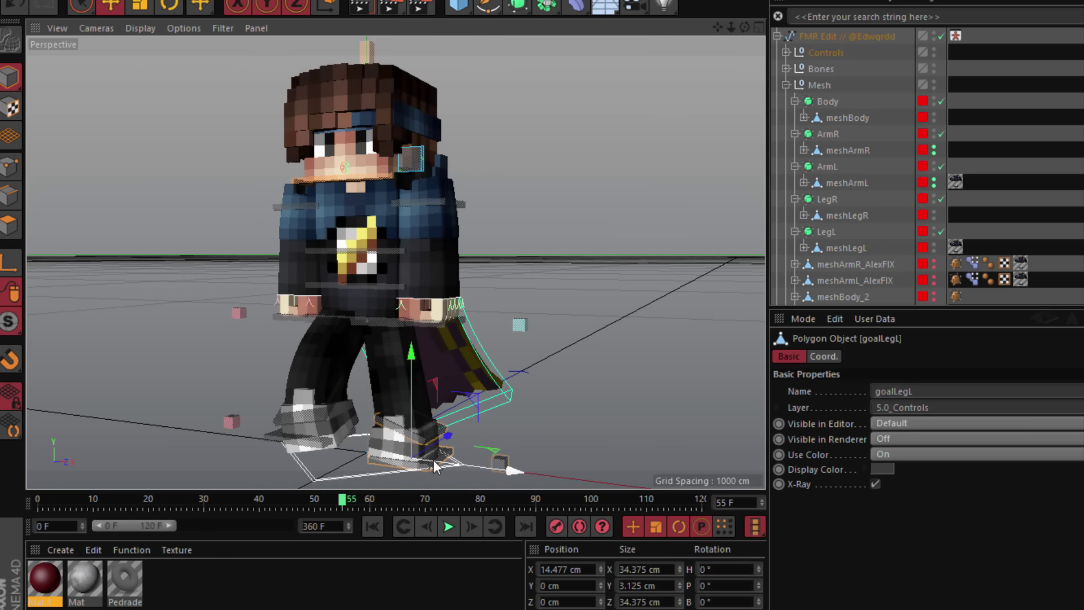
{"action": "left_click", "coordinate": [563, 433]}
Step: Shift the right foot control slightly inward, closer to the left leg
{"action": "left_click", "coordinate": [325, 444]}
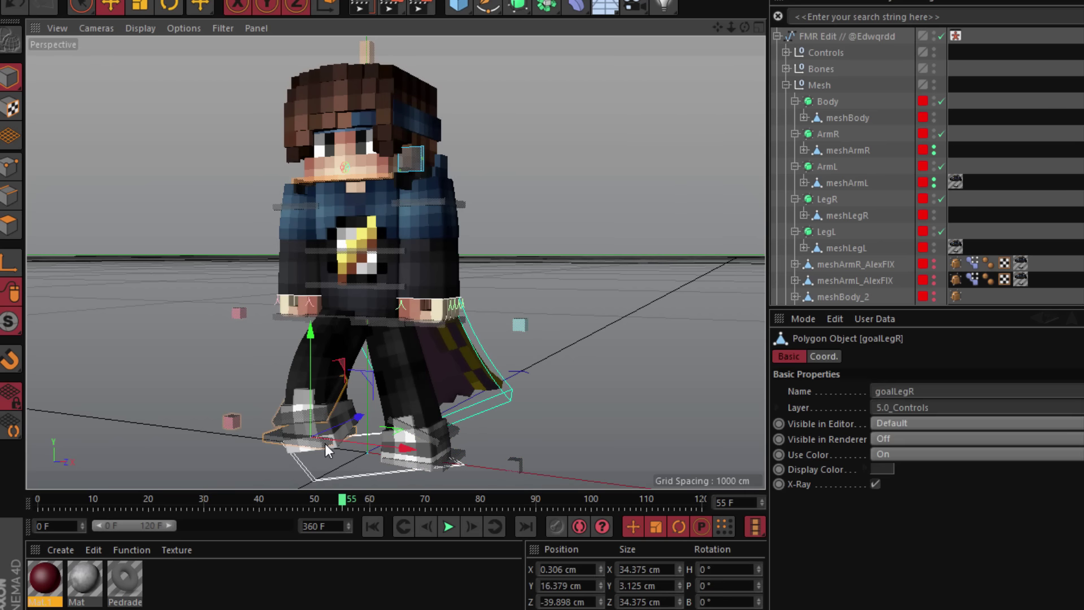
{"action": "left_click_drag", "start_coordinate": [325, 444], "coordinate": [335, 443]}
{"action": "left_click", "coordinate": [373, 349]}
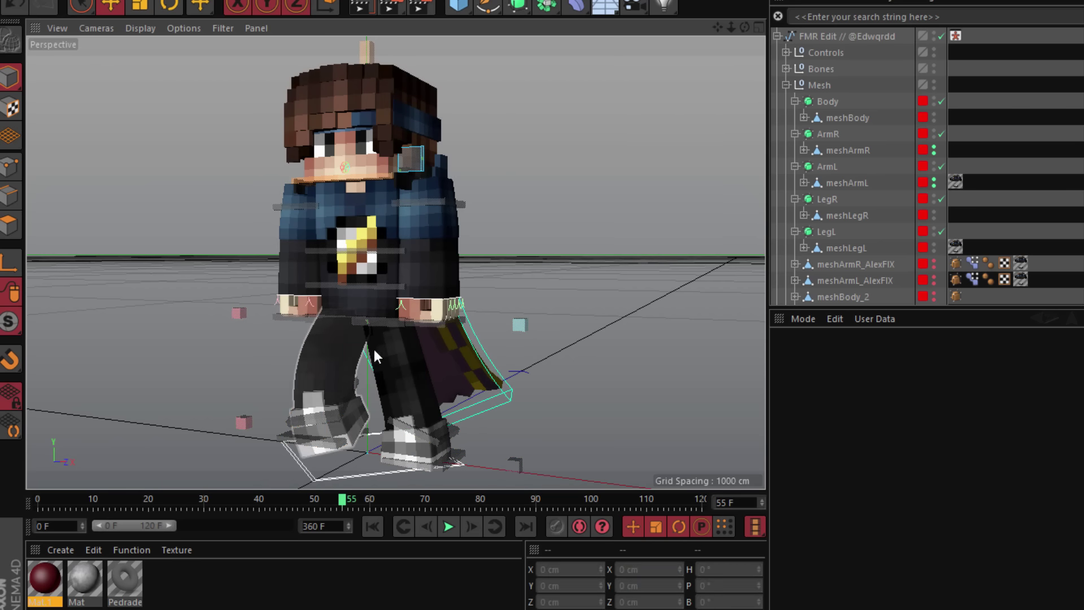
Step: Rotate the hip control to lean the upper body sideways at a bank of about -8.3°, and adjust its heading
{"action": "left_click", "coordinate": [385, 320]}
{"action": "left_click", "coordinate": [170, 10]}
{"action": "left_click_drag", "start_coordinate": [93, 164], "coordinate": [85, 243]}
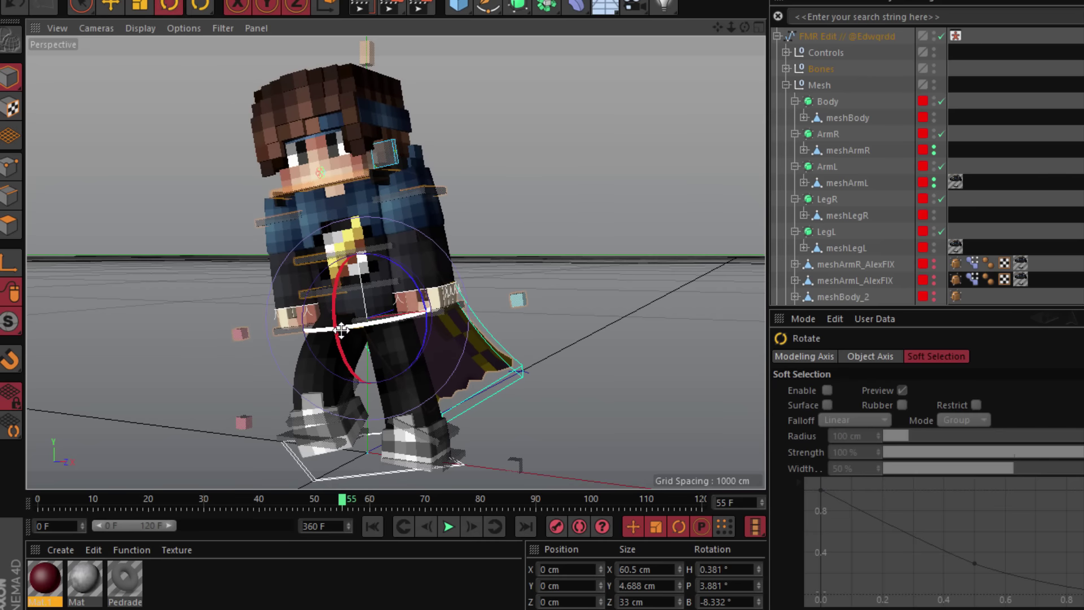
{"action": "left_click_drag", "start_coordinate": [341, 329], "coordinate": [372, 339]}
{"action": "left_click", "coordinate": [487, 239]}
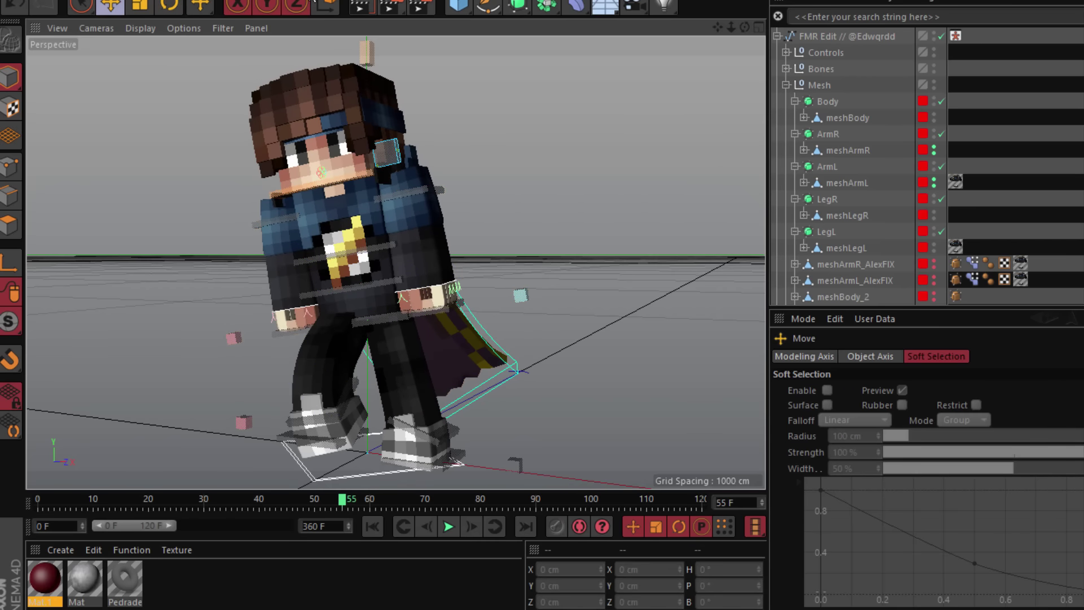
Step: Open the character's mouth slightly with the green handles of the facial control box beside the head
{"action": "scroll", "coordinate": [337, 89], "scroll_direction": "up", "scroll_amount": 14}
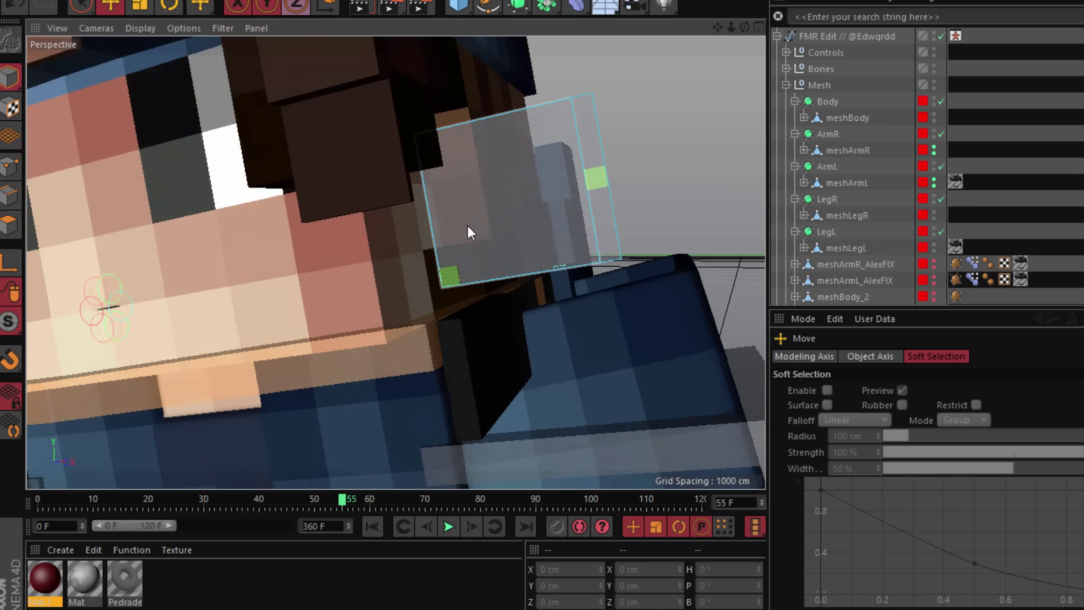
{"action": "scroll", "coordinate": [468, 225], "scroll_direction": "down", "scroll_amount": 10}
{"action": "scroll", "coordinate": [503, 168], "scroll_direction": "up", "scroll_amount": 6}
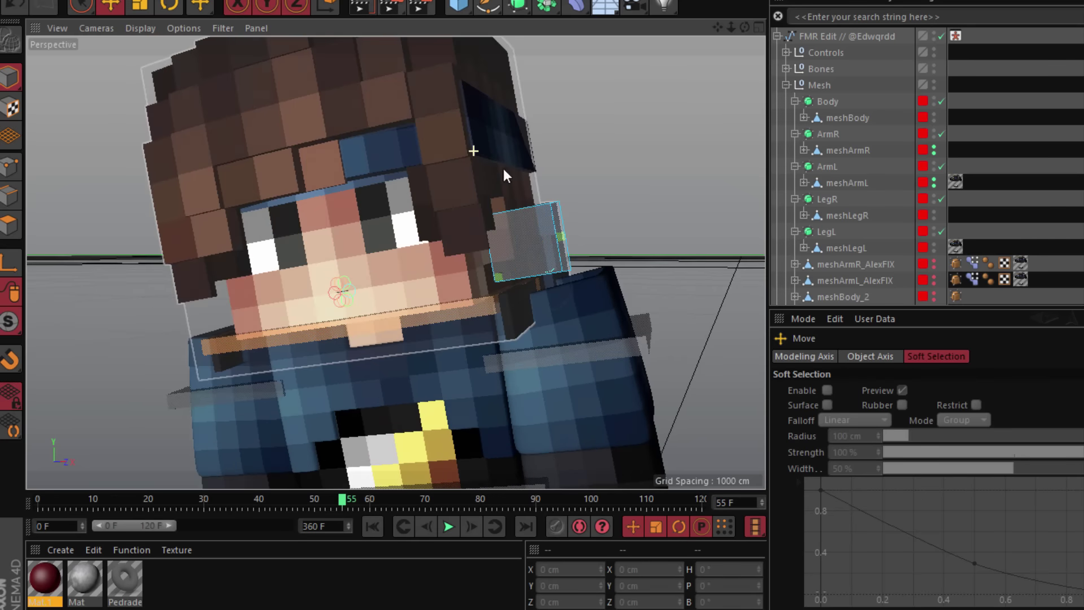
{"action": "scroll", "coordinate": [553, 276], "scroll_direction": "up", "scroll_amount": 3}
{"action": "left_click_drag", "start_coordinate": [453, 291], "coordinate": [459, 285]}
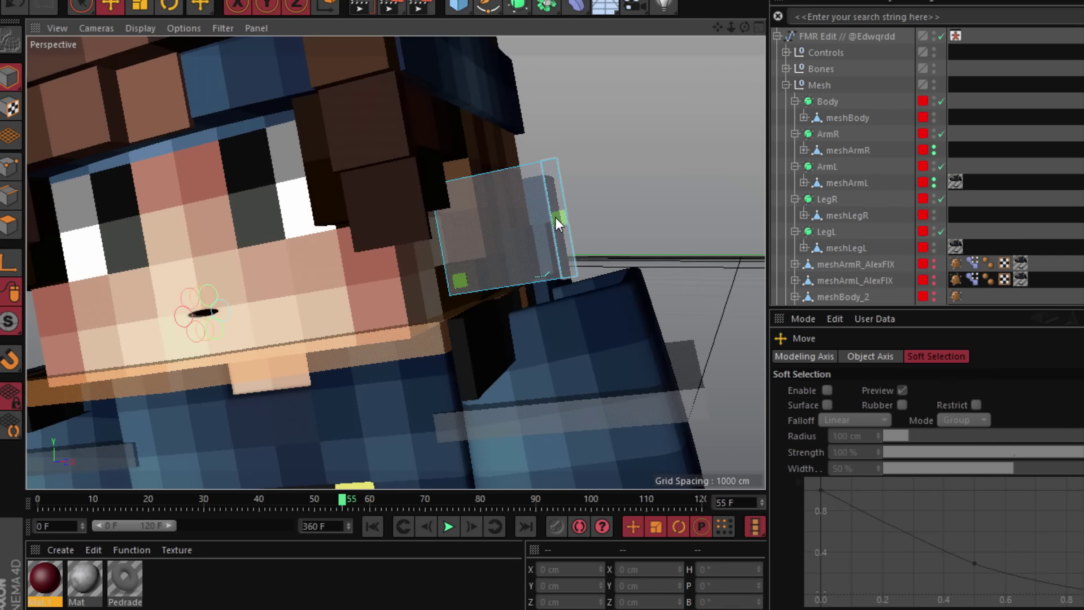
{"action": "left_click_drag", "start_coordinate": [557, 220], "coordinate": [555, 212]}
{"action": "mouse_move", "coordinate": [468, 290]}
{"action": "left_mouse_down"}
{"action": "mouse_move", "coordinate": [464, 270]}
{"action": "mouse_move", "coordinate": [473, 279]}
{"action": "left_mouse_up"}
{"action": "left_click", "coordinate": [284, 93]}
Step: Add a camera that frames the full posed character from the current viewpoint
{"action": "scroll", "coordinate": [283, 90], "scroll_direction": "down", "scroll_amount": 6}
{"action": "scroll", "coordinate": [285, 204], "scroll_direction": "down", "scroll_amount": 4}
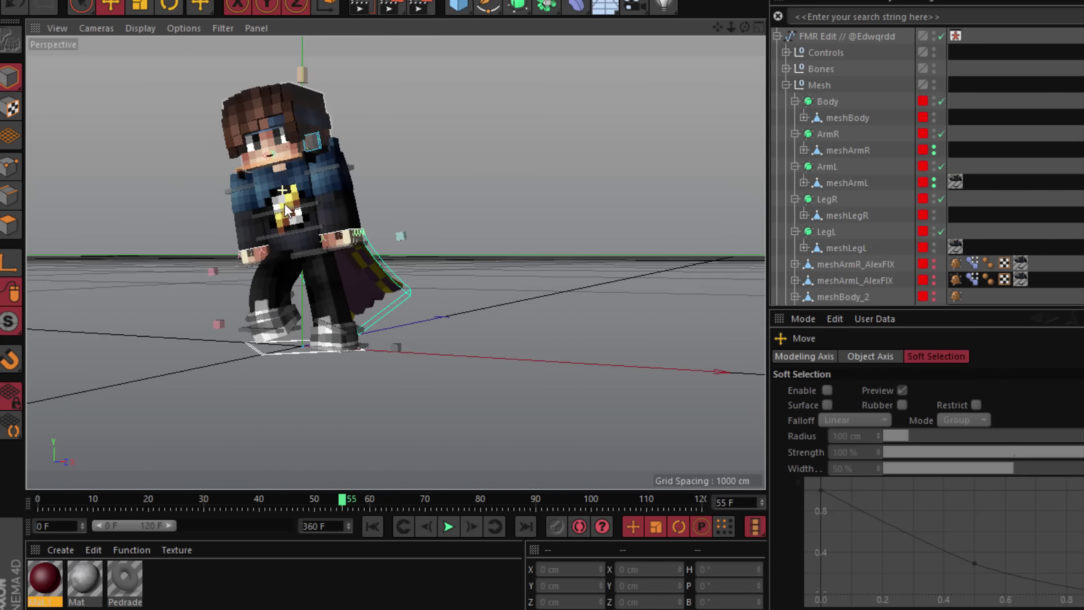
{"action": "scroll", "coordinate": [286, 210], "scroll_direction": "up", "scroll_amount": 3}
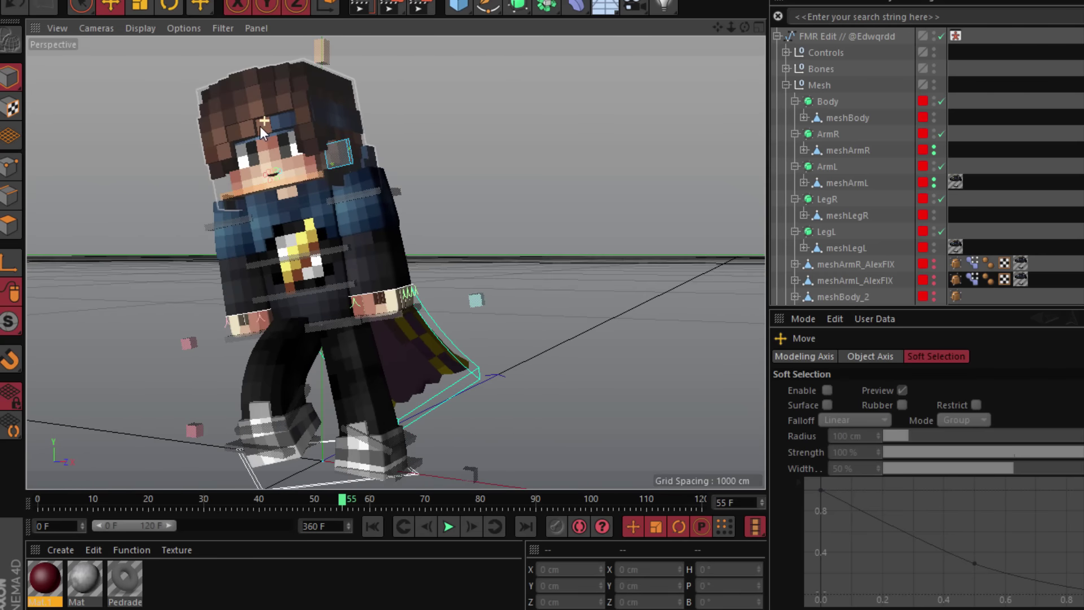
{"action": "left_click", "coordinate": [627, 7]}
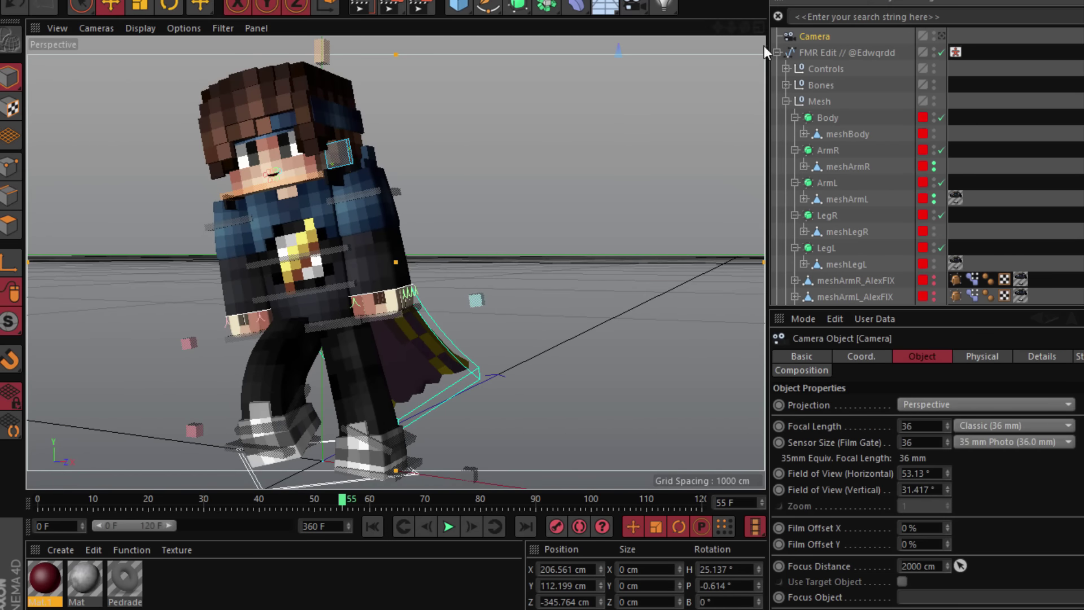
{"action": "left_click_drag", "start_coordinate": [722, 28], "coordinate": [776, 28]}
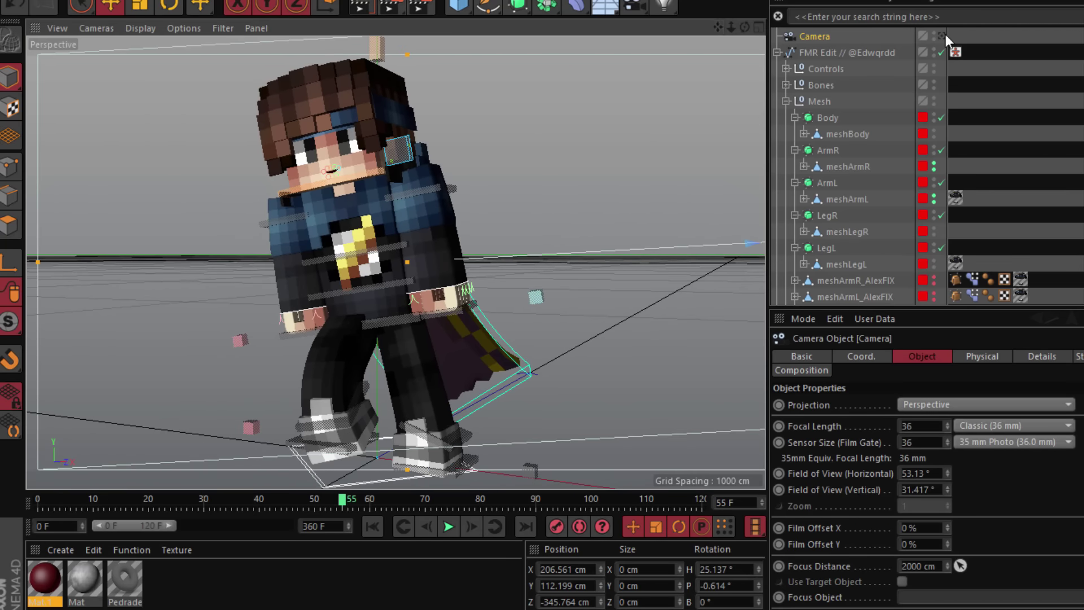
Step: Look through the new camera and pan it to re-centre the character in the frame
{"action": "left_click", "coordinate": [945, 35]}
{"action": "left_click", "coordinate": [944, 35]}
{"action": "left_click", "coordinate": [944, 35]}
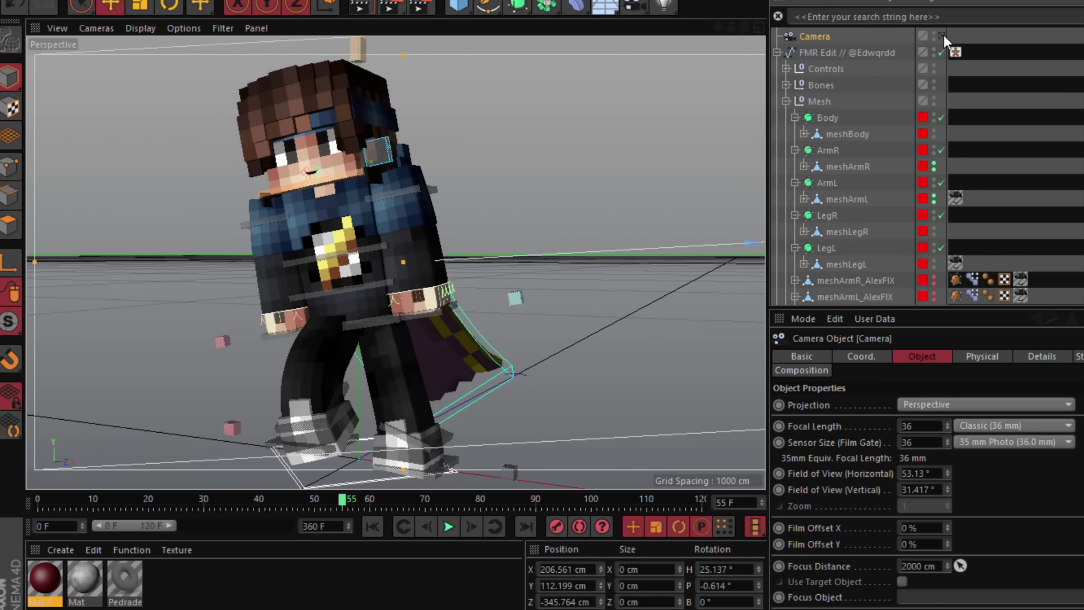
{"action": "left_click_drag", "start_coordinate": [720, 25], "coordinate": [909, 233]}
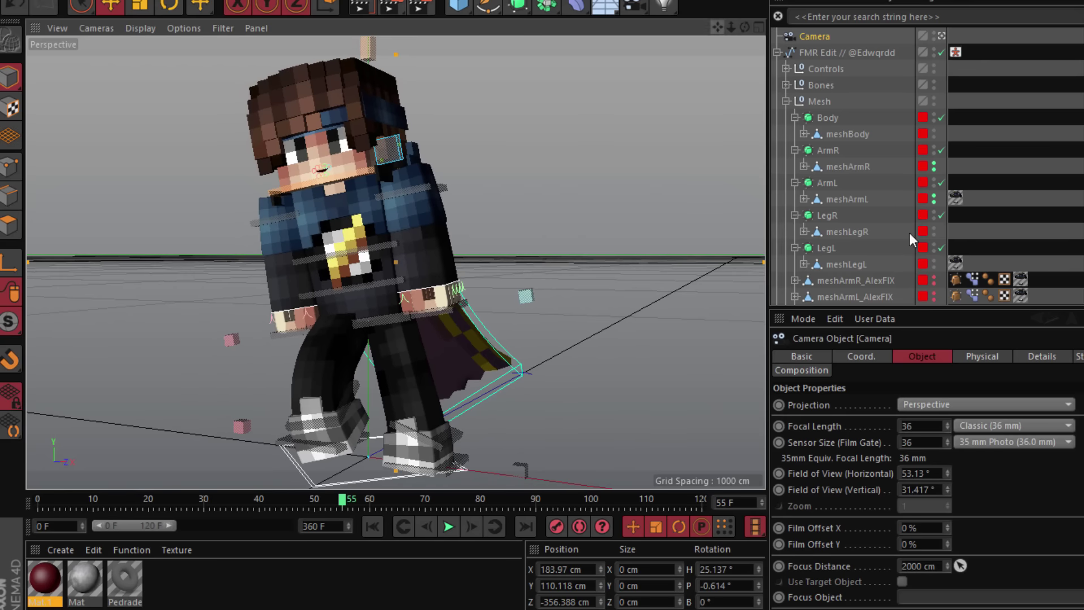
Step: Set the camera's focal length to 20 mm and its sensor size to 40 mm
{"action": "left_click", "coordinate": [1008, 425]}
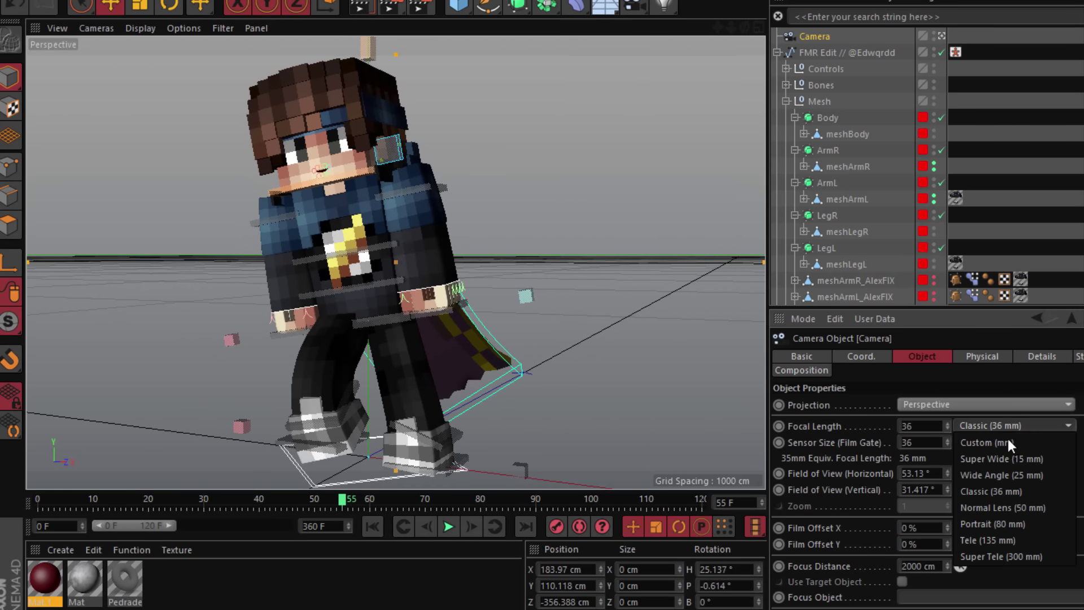
{"action": "left_click", "coordinate": [1012, 471]}
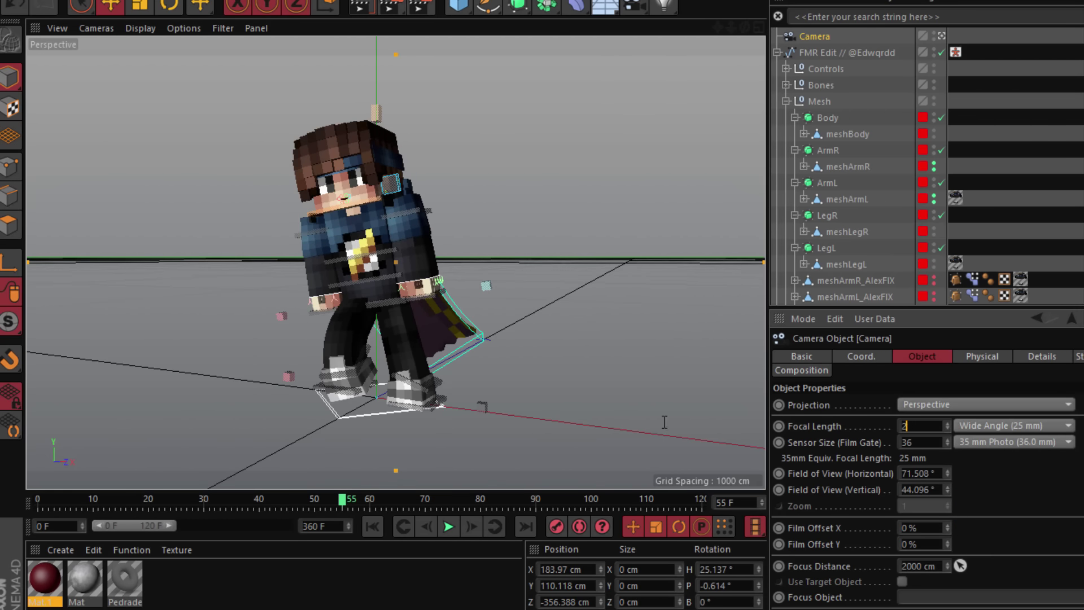
{"action": "key", "text": "Tab"}
{"action": "type", "text": "40"}
{"action": "key", "text": "Return"}
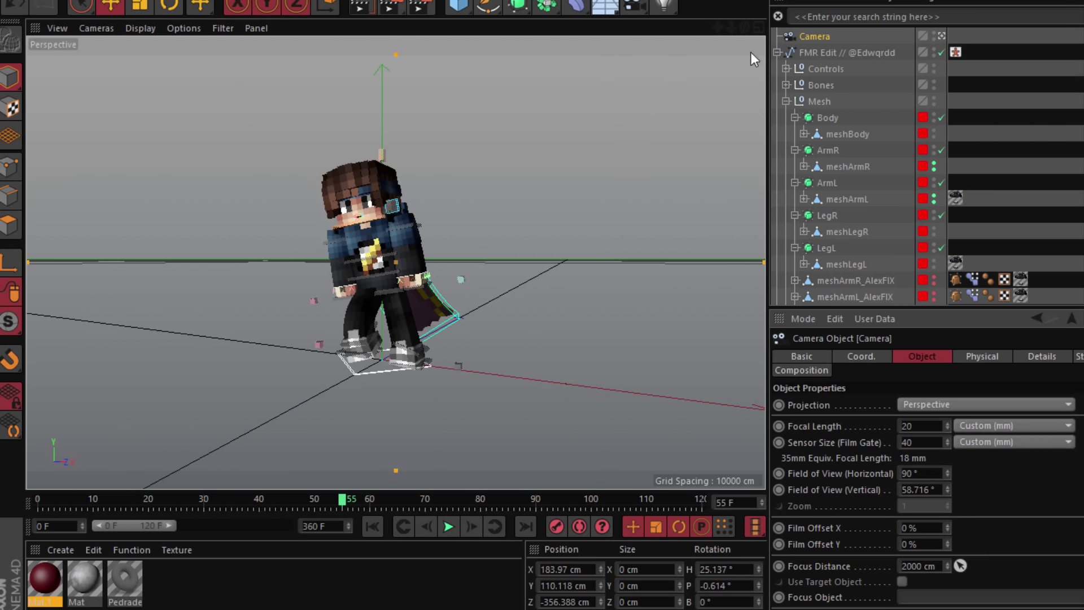
Step: Move the camera closer so the posed character nearly fills the height of the frame
{"action": "mouse_move", "coordinate": [730, 29]}
{"action": "left_mouse_down"}
{"action": "mouse_move", "coordinate": [751, 29]}
{"action": "mouse_move", "coordinate": [714, 29]}
{"action": "mouse_move", "coordinate": [725, 31]}
{"action": "left_mouse_up"}
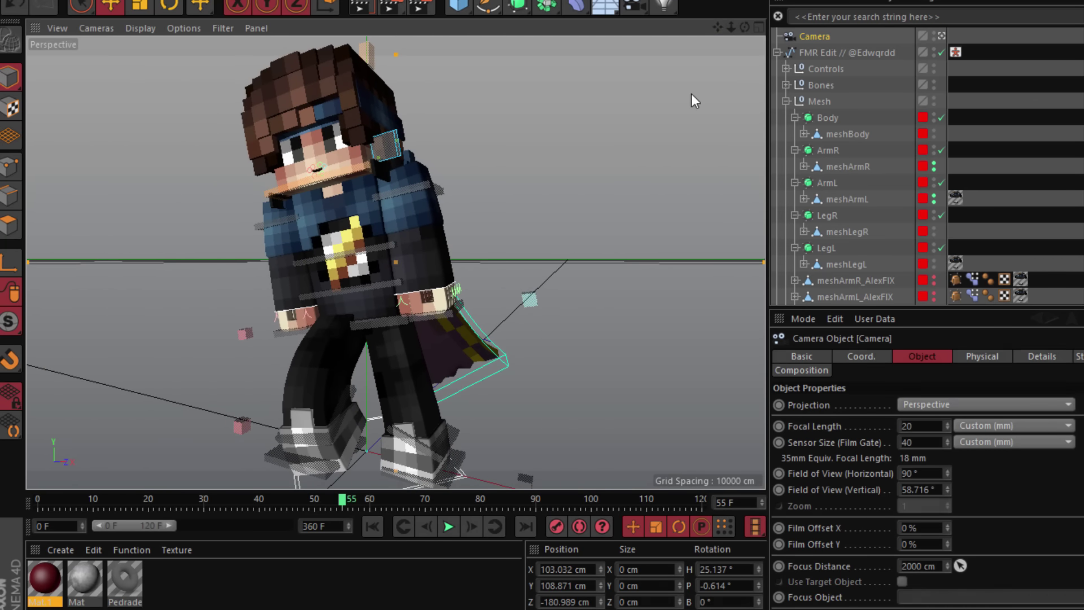
{"action": "left_click", "coordinate": [691, 95]}
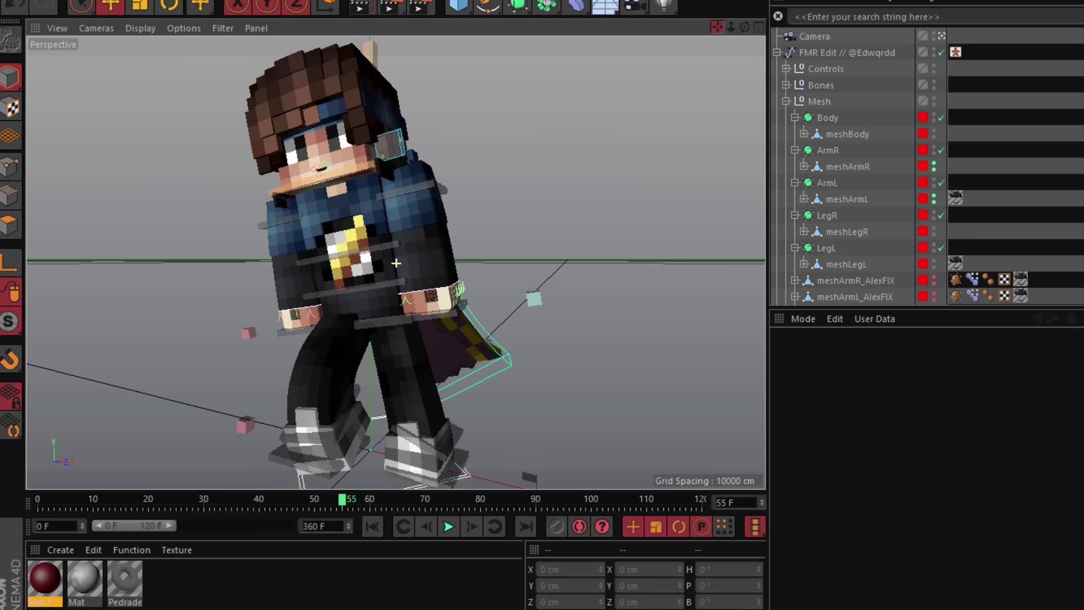
Step: Rotate the character's waist control slightly so the upper body leans a little further to the side
{"action": "left_click", "coordinate": [370, 327]}
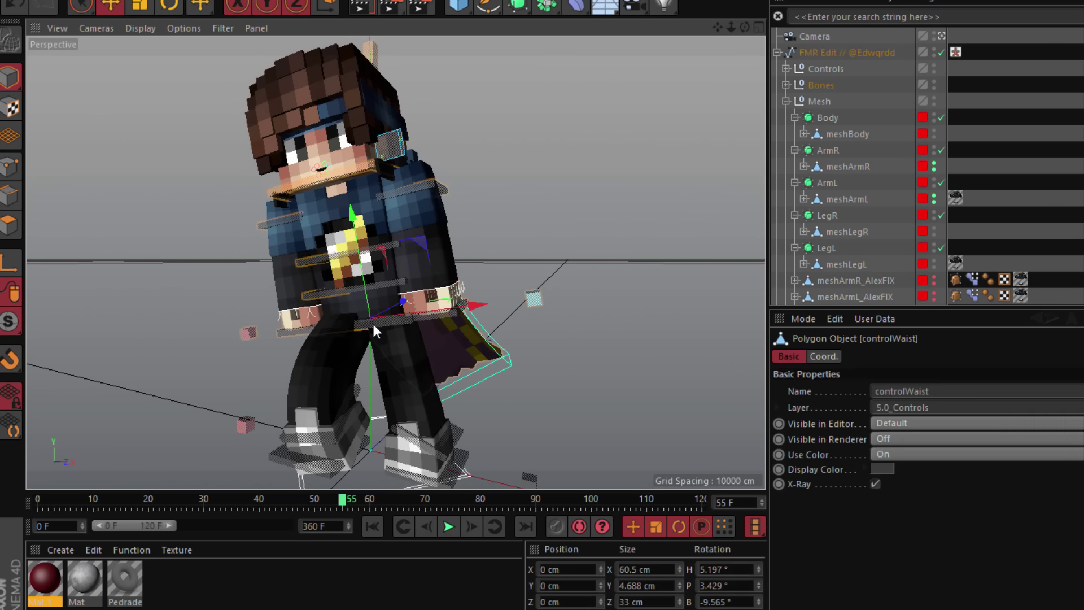
{"action": "left_click", "coordinate": [488, 178]}
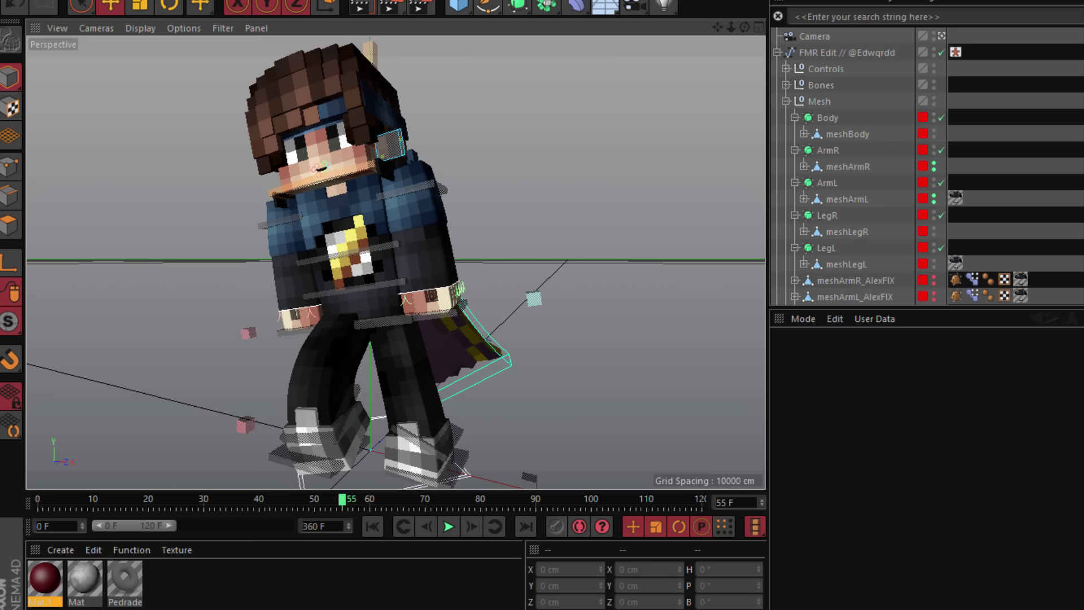
{"action": "left_click", "coordinate": [538, 296]}
{"action": "left_click", "coordinate": [364, 322]}
{"action": "left_click", "coordinate": [650, 186]}
{"action": "left_click", "coordinate": [401, 319]}
{"action": "left_click", "coordinate": [172, 7]}
{"action": "left_click_drag", "start_coordinate": [367, 360], "coordinate": [414, 348]}
{"action": "left_click", "coordinate": [537, 222]}
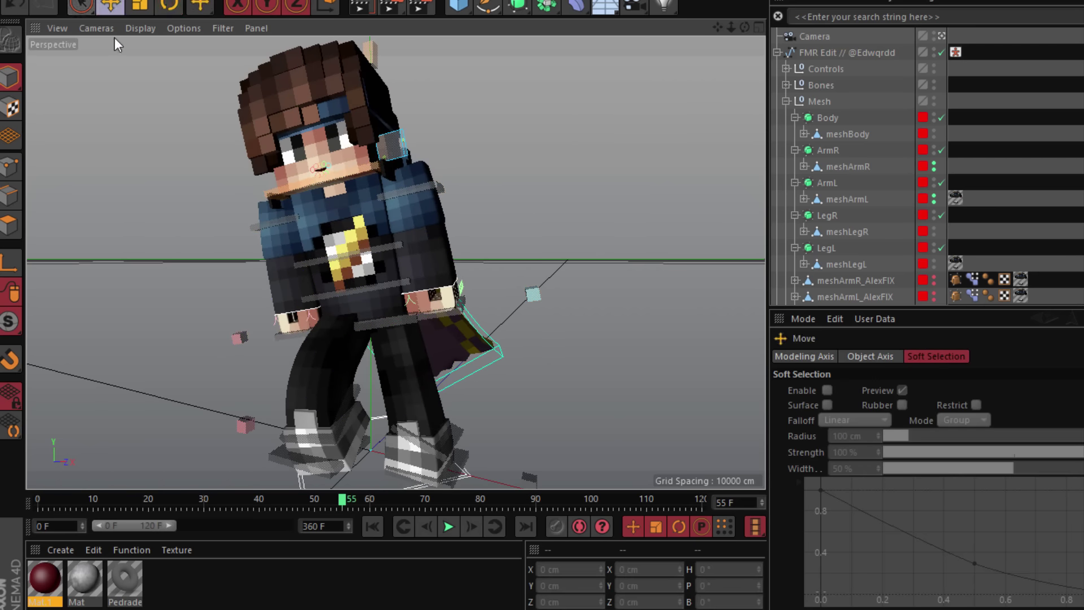
Step: Search the computer for the weapons archive, open Weapons.rar and dismiss the WinRAR notification
{"action": "key", "text": "super"}
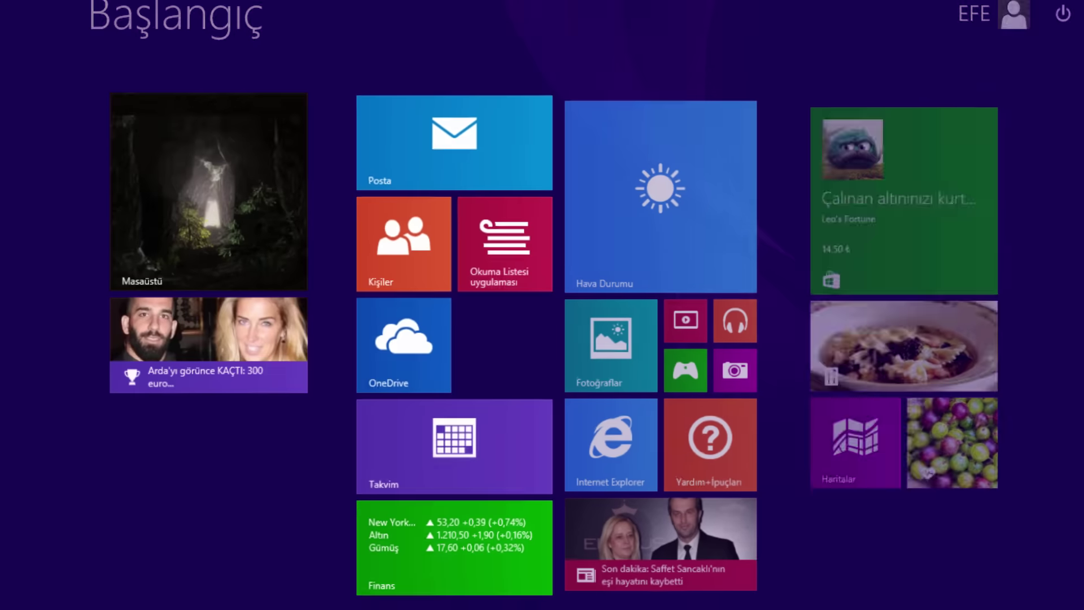
{"action": "type", "text": "weap"}
{"action": "left_click", "coordinate": [991, 108]}
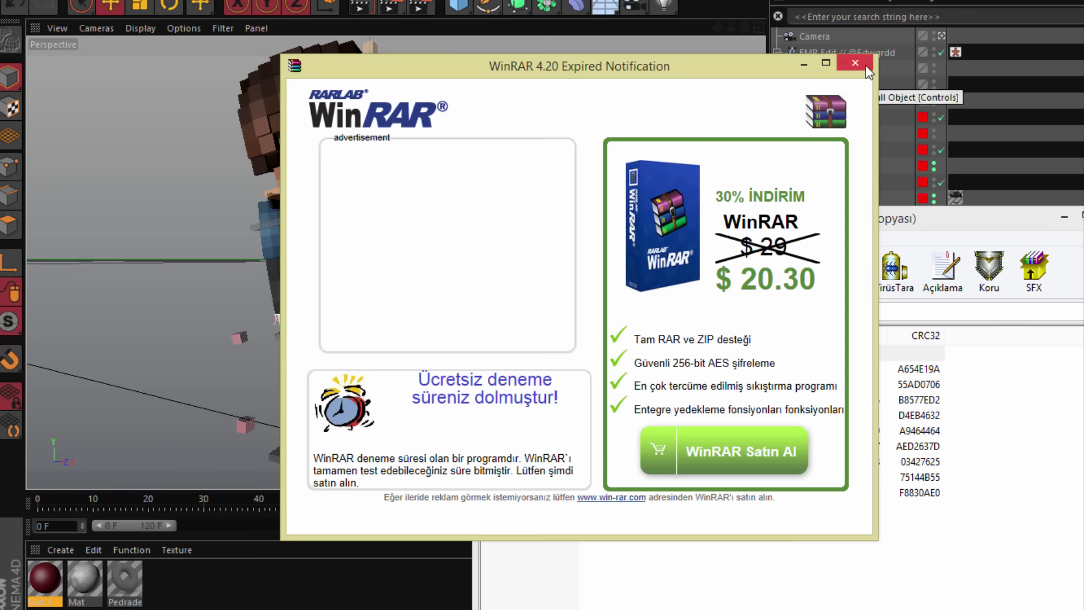
{"action": "left_click", "coordinate": [865, 66]}
{"action": "left_click_drag", "start_coordinate": [693, 219], "coordinate": [739, 183]}
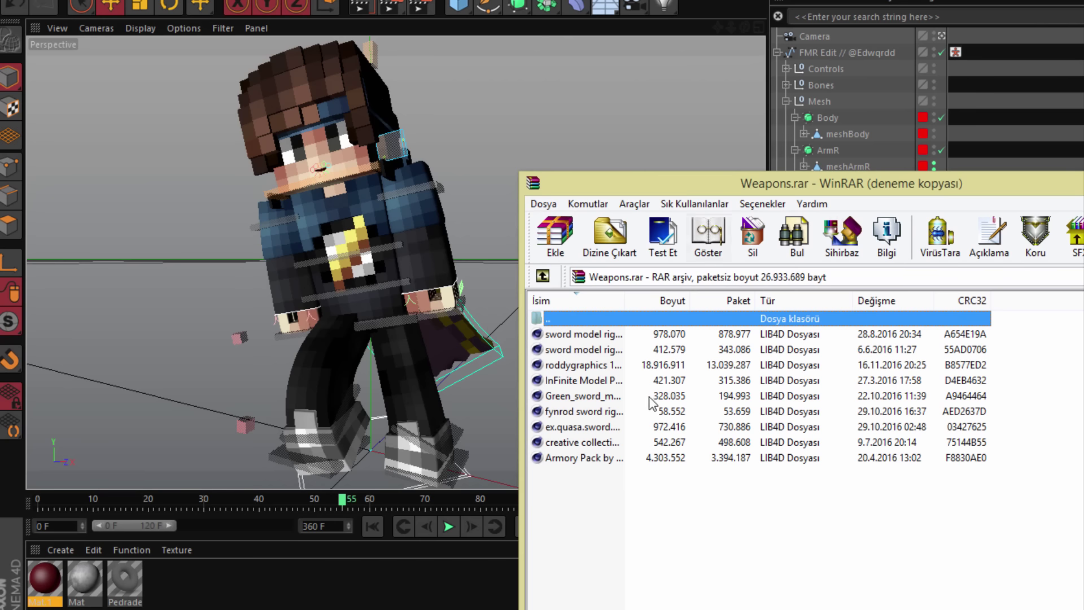
Step: Open the fynrod sword rig library from the archive and load Fynrod's Sword rig into the scene
{"action": "left_click", "coordinate": [649, 397]}
{"action": "left_click", "coordinate": [558, 370]}
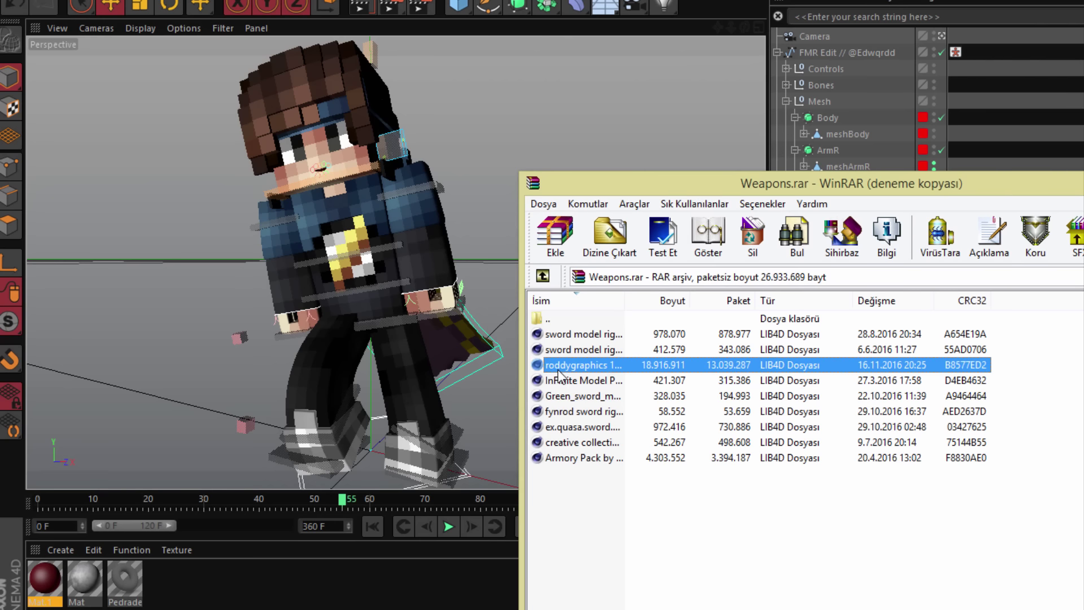
{"action": "left_click", "coordinate": [611, 508]}
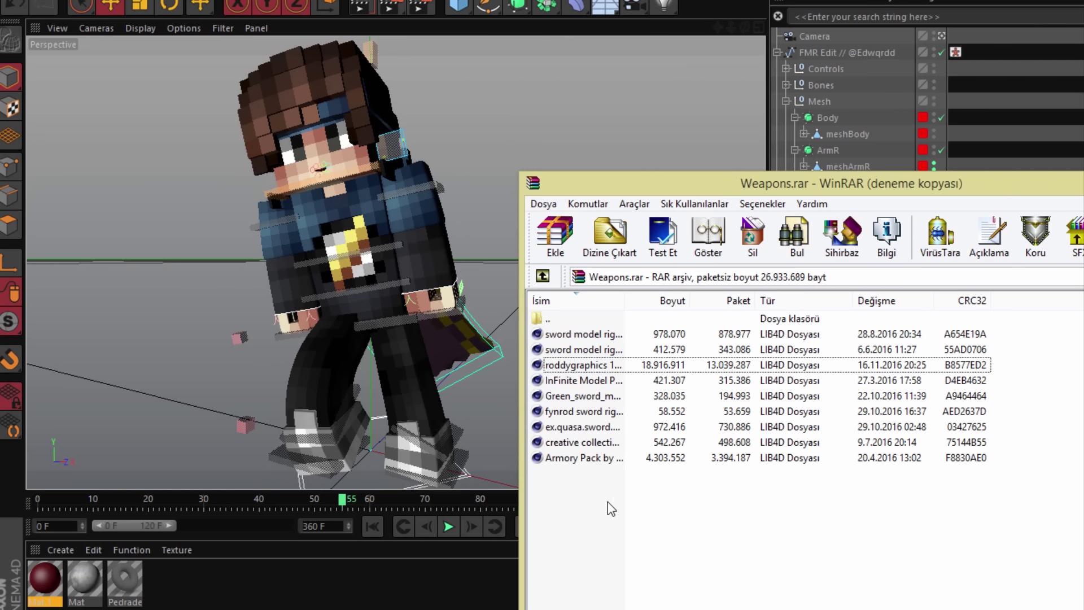
{"action": "double_click", "coordinate": [606, 413]}
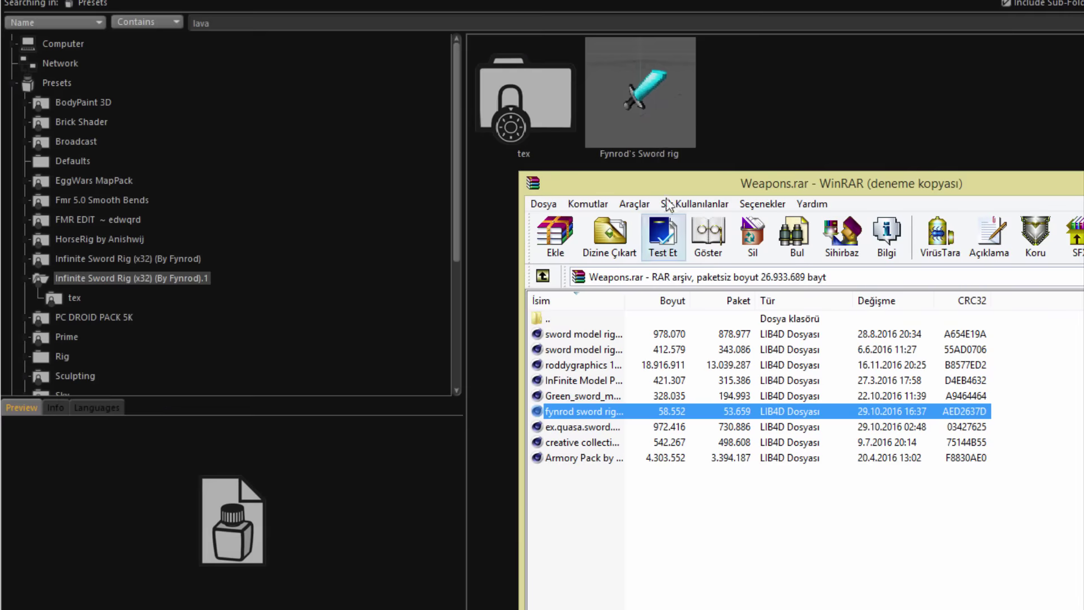
{"action": "left_click", "coordinate": [657, 125]}
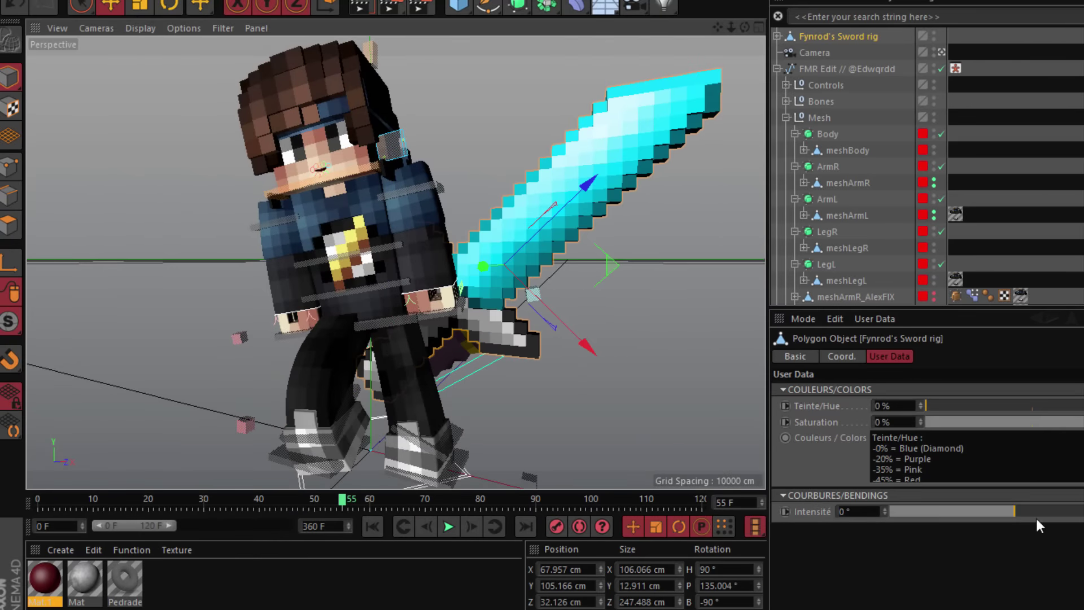
Step: Set the sword's hue to 6% and its saturation to -13%
{"action": "left_click_drag", "start_coordinate": [1037, 520], "coordinate": [920, 453]}
{"action": "key", "text": "ctrl+z"}
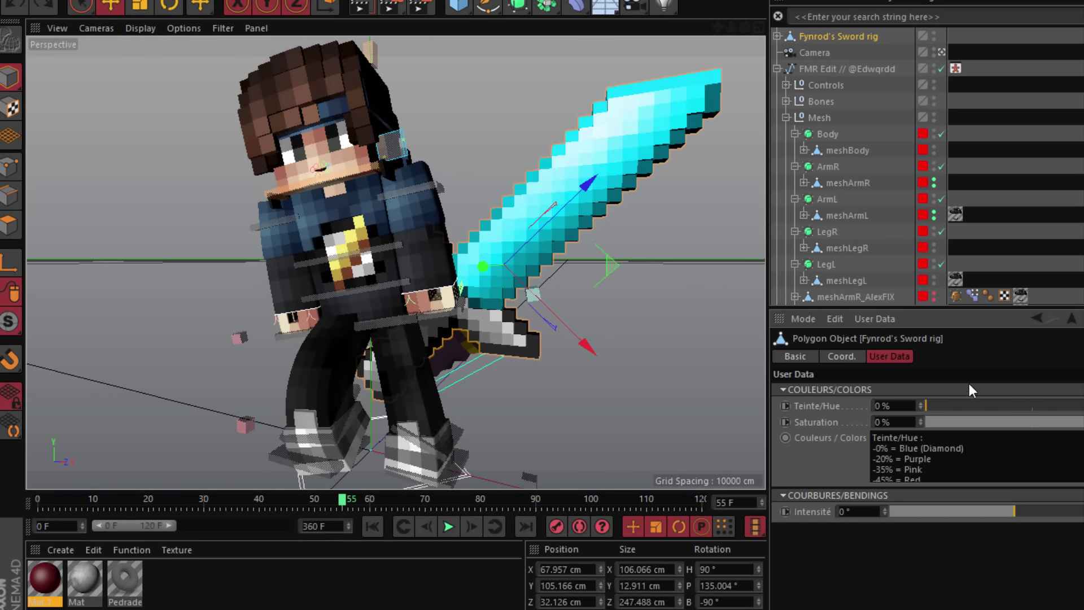
{"action": "left_click_drag", "start_coordinate": [942, 400], "coordinate": [940, 398]}
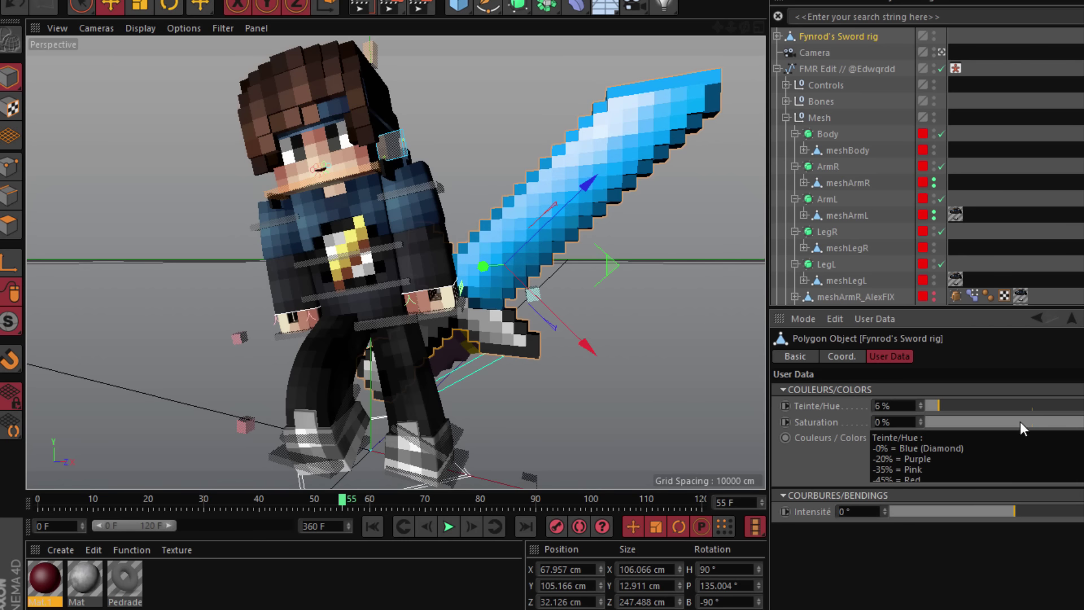
{"action": "left_click_drag", "start_coordinate": [1083, 422], "coordinate": [1082, 421]}
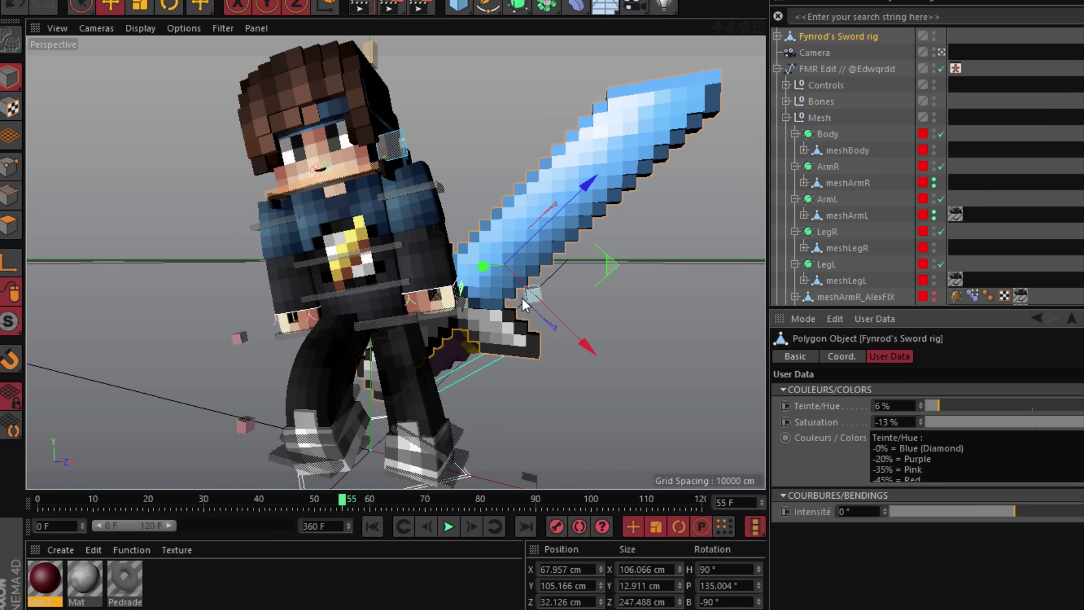
Step: Scale the sword down to about 128 cm long beside the character's left arm and rotate its blade toward the camera
{"action": "left_click_drag", "start_coordinate": [494, 271], "coordinate": [470, 270]}
{"action": "left_click", "coordinate": [145, 7]}
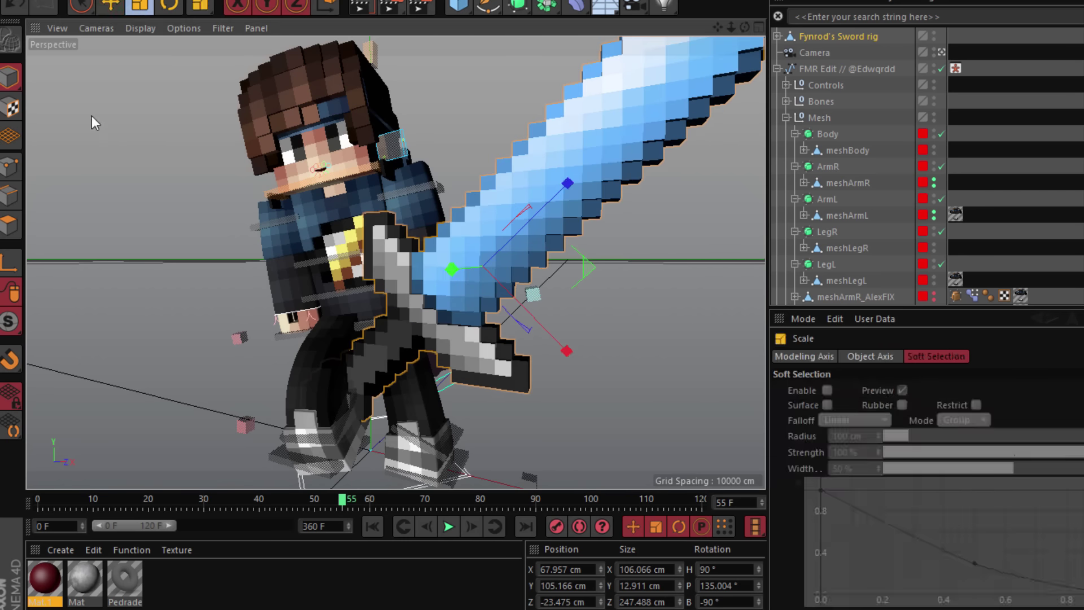
{"action": "left_click_drag", "start_coordinate": [92, 116], "coordinate": [106, 79]}
{"action": "left_click", "coordinate": [166, 9]}
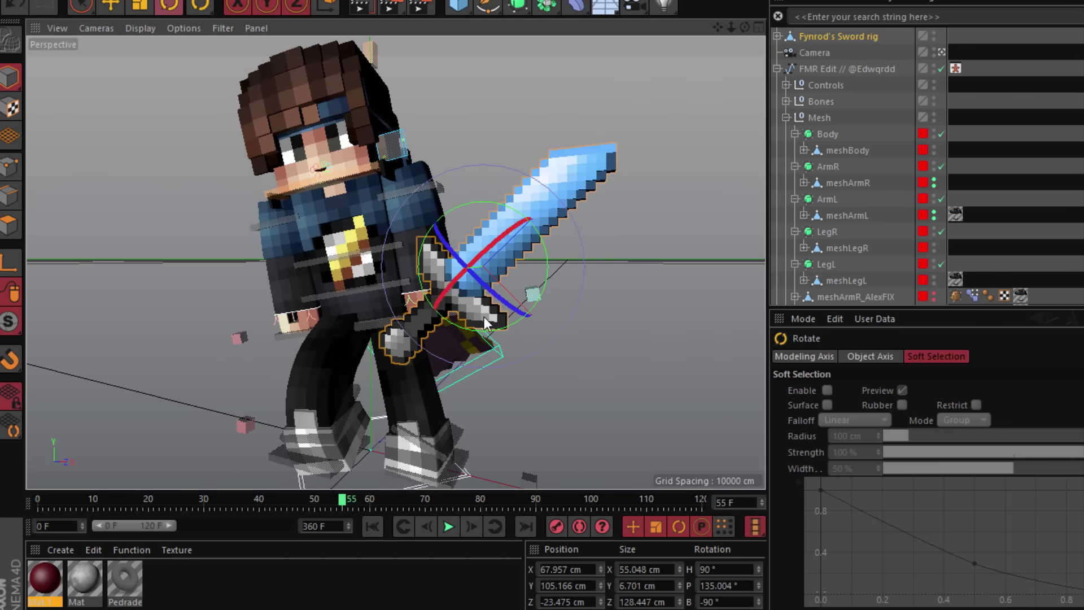
{"action": "left_click_drag", "start_coordinate": [508, 282], "coordinate": [553, 302]}
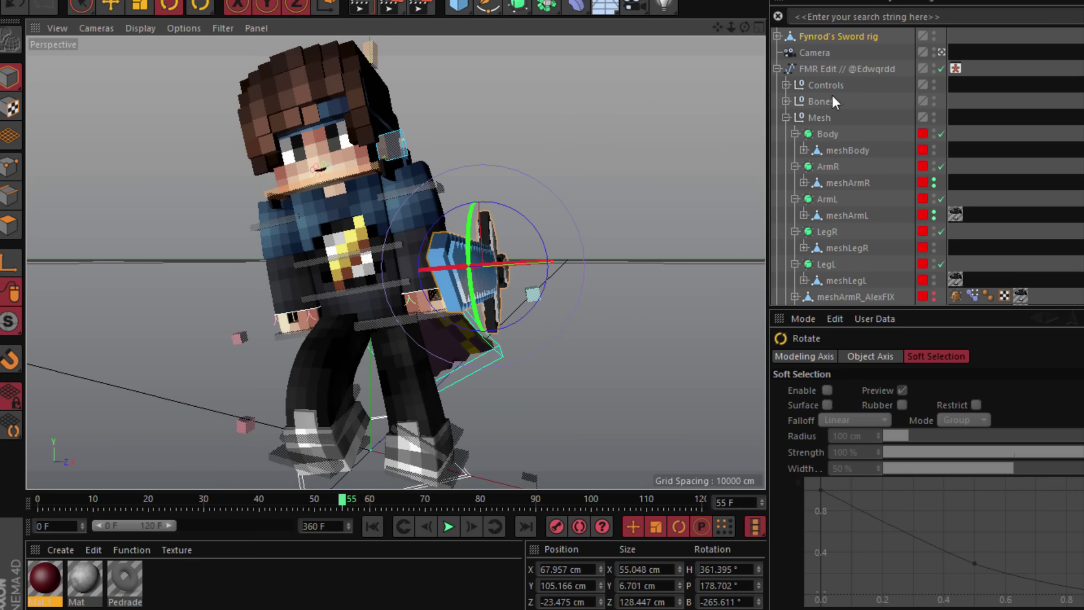
Step: Leave the camera view, fine-tune the sword's rotation from the side and move its handle to the character's left hand
{"action": "left_click", "coordinate": [940, 52]}
{"action": "scroll", "coordinate": [521, 195], "scroll_direction": "up", "scroll_amount": 6}
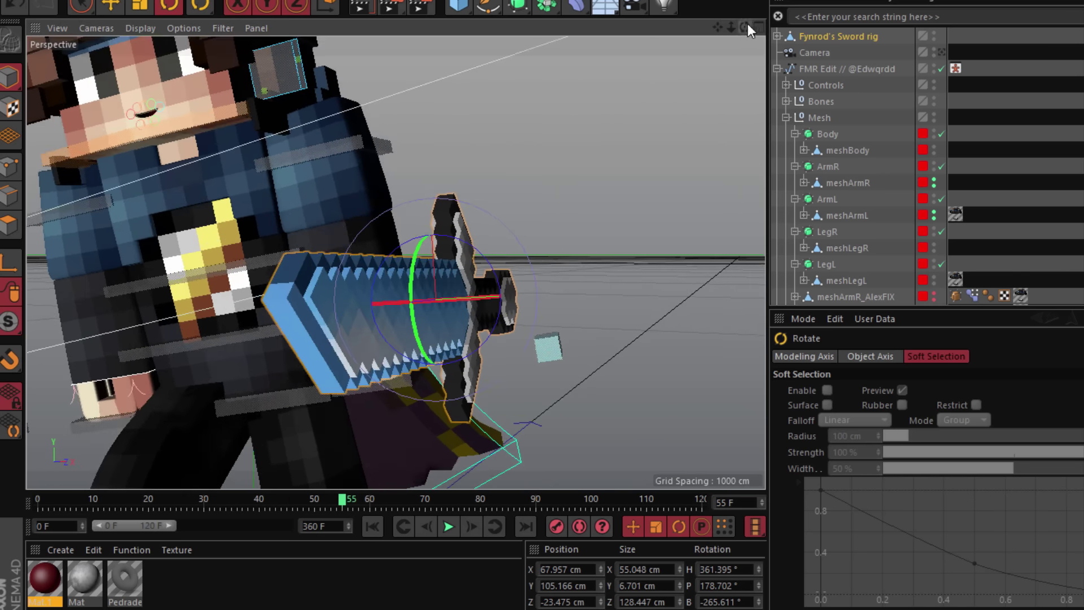
{"action": "left_click_drag", "start_coordinate": [746, 26], "coordinate": [466, 286]}
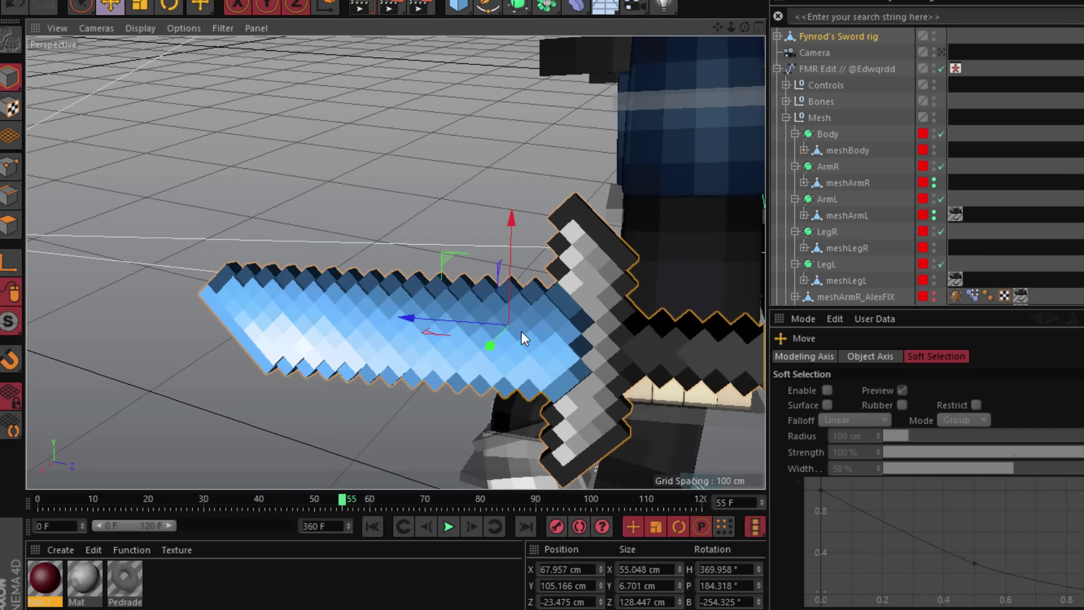
{"action": "left_click_drag", "start_coordinate": [488, 336], "coordinate": [610, 315]}
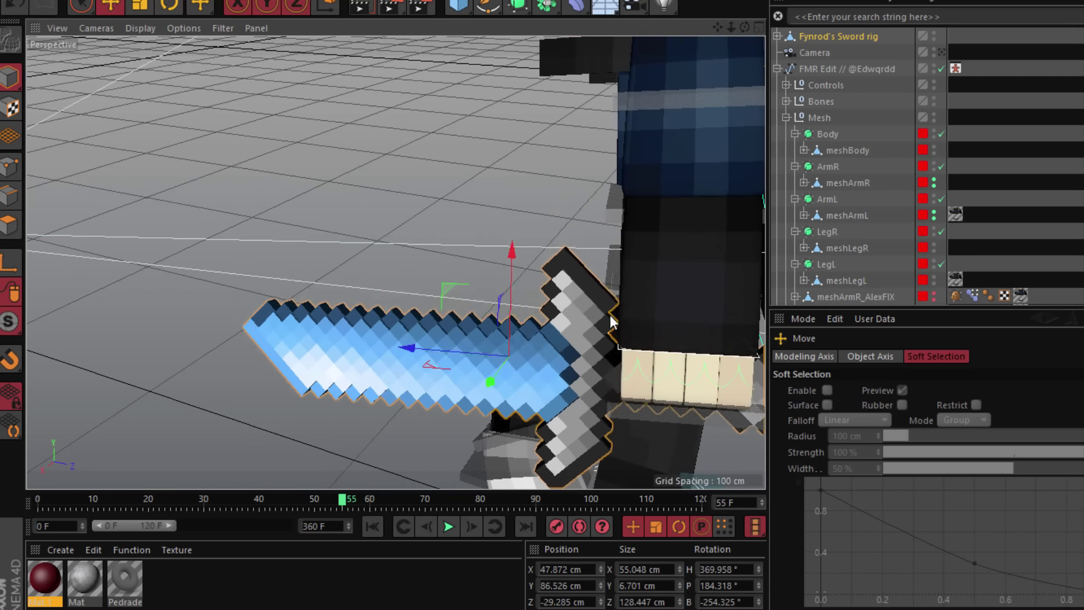
Step: Bend the four fingers of the left hand downward with their individual finger controls
{"action": "scroll", "coordinate": [700, 417], "scroll_direction": "up", "scroll_amount": 4}
{"action": "scroll", "coordinate": [751, 443], "scroll_direction": "up", "scroll_amount": 4}
{"action": "left_click_drag", "start_coordinate": [395, 259], "coordinate": [451, 228]}
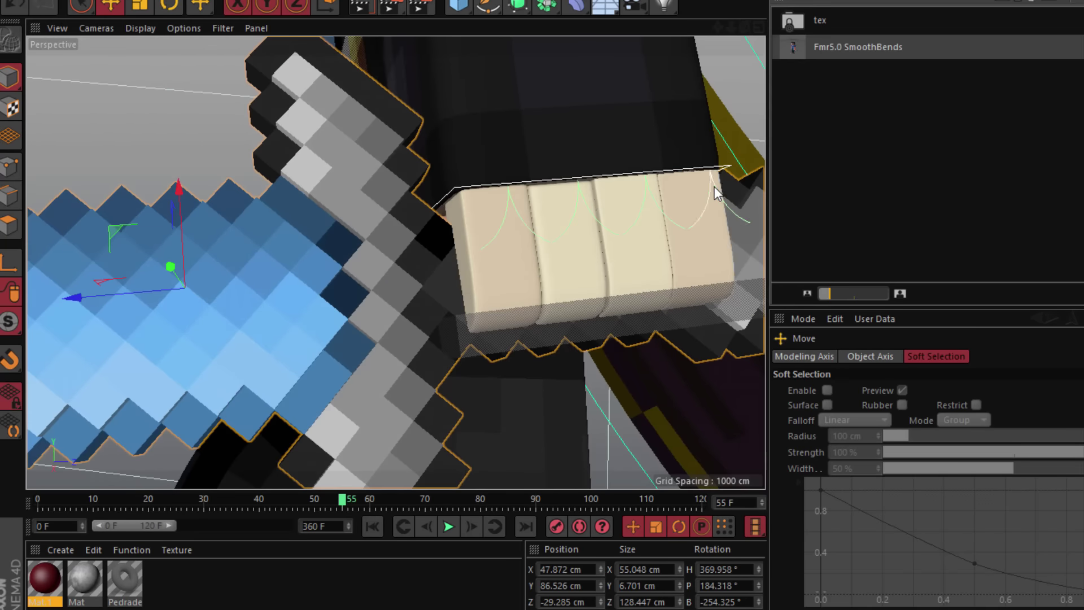
{"action": "left_click_drag", "start_coordinate": [713, 186], "coordinate": [717, 144]}
{"action": "key", "text": "ctrl+z"}
{"action": "left_click", "coordinate": [1081, 22]}
{"action": "left_click", "coordinate": [993, 101]}
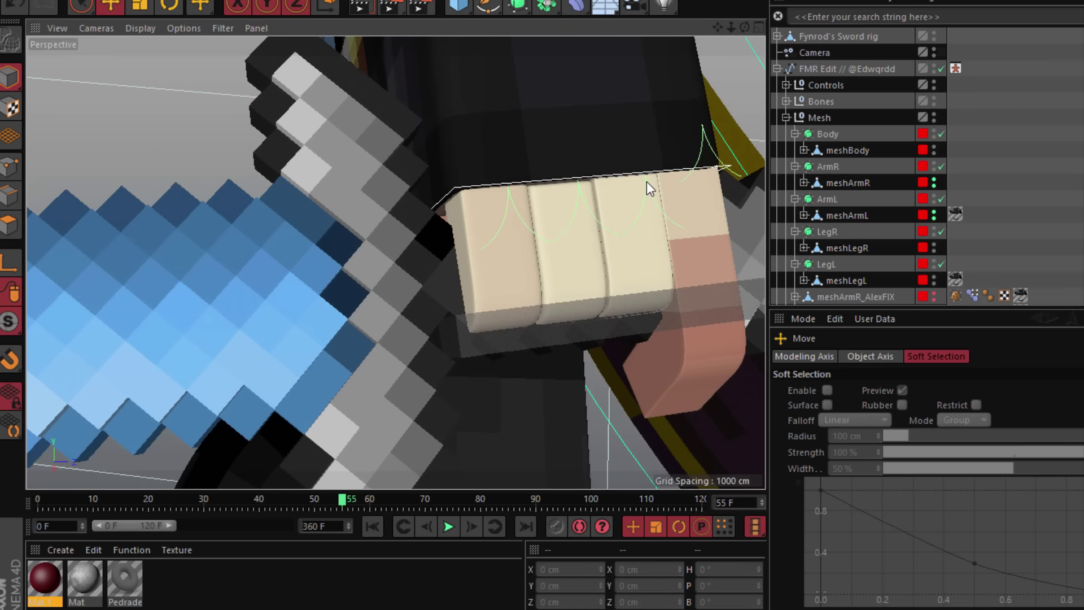
{"action": "left_click_drag", "start_coordinate": [646, 181], "coordinate": [654, 137]}
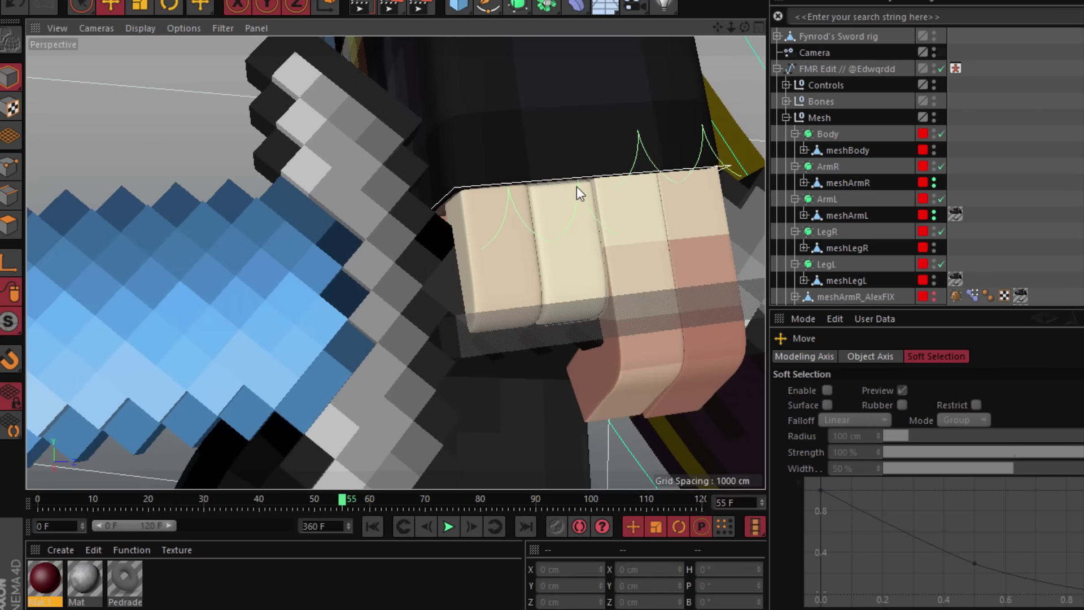
{"action": "left_click_drag", "start_coordinate": [577, 187], "coordinate": [589, 138]}
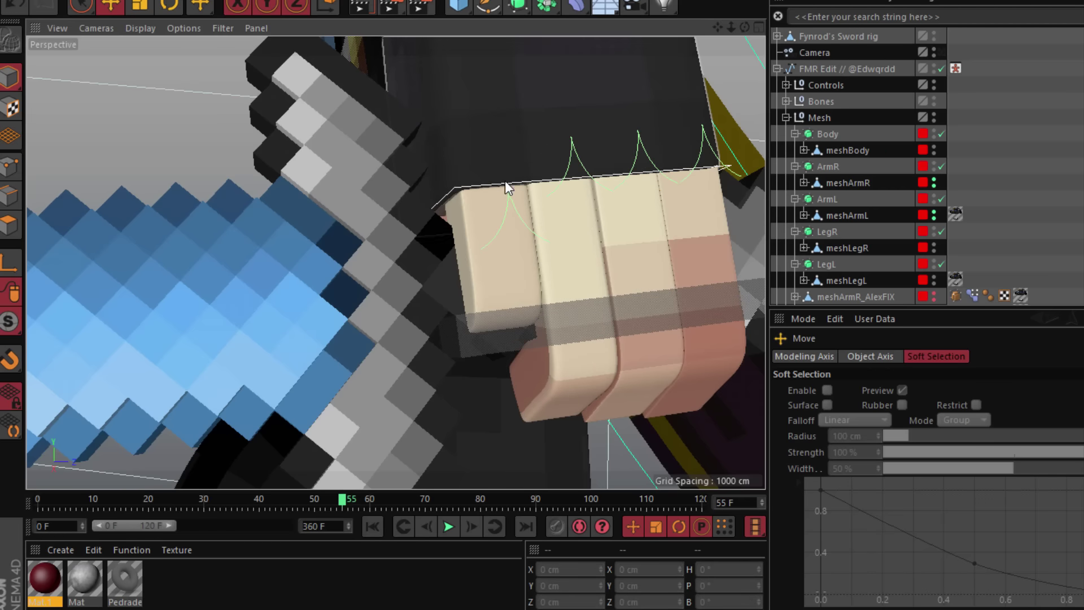
{"action": "left_click_drag", "start_coordinate": [508, 187], "coordinate": [525, 141]}
{"action": "left_click", "coordinate": [525, 142]}
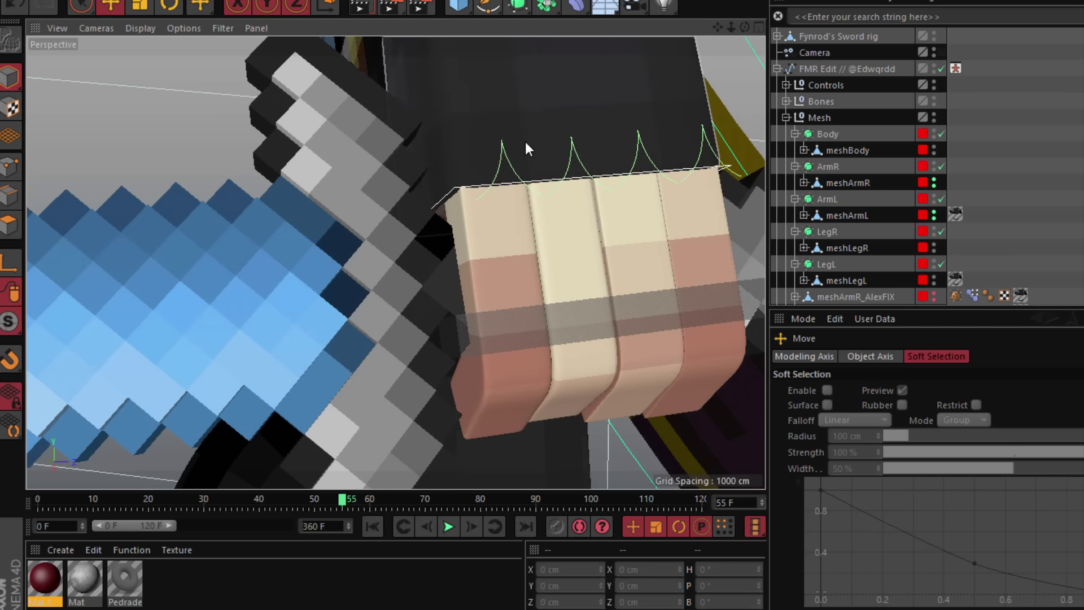
Step: Return to the camera view and move the sword out of the left hand into the empty space beside the character
{"action": "scroll", "coordinate": [436, 242], "scroll_direction": "down", "scroll_amount": 3}
{"action": "left_click", "coordinate": [941, 52]}
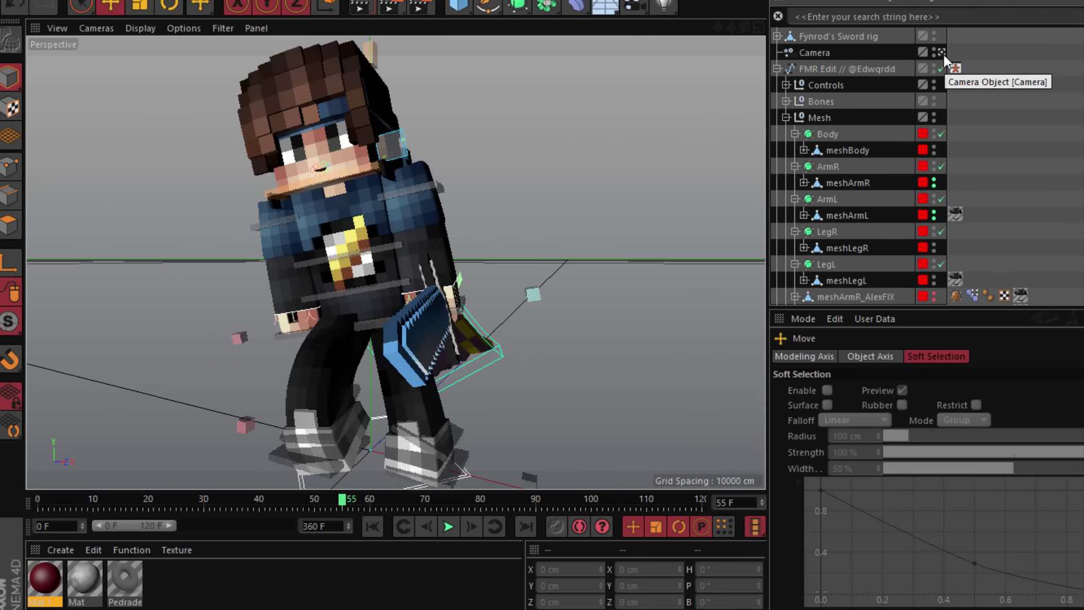
{"action": "left_click", "coordinate": [864, 37]}
{"action": "left_click_drag", "start_coordinate": [517, 287], "coordinate": [553, 213]}
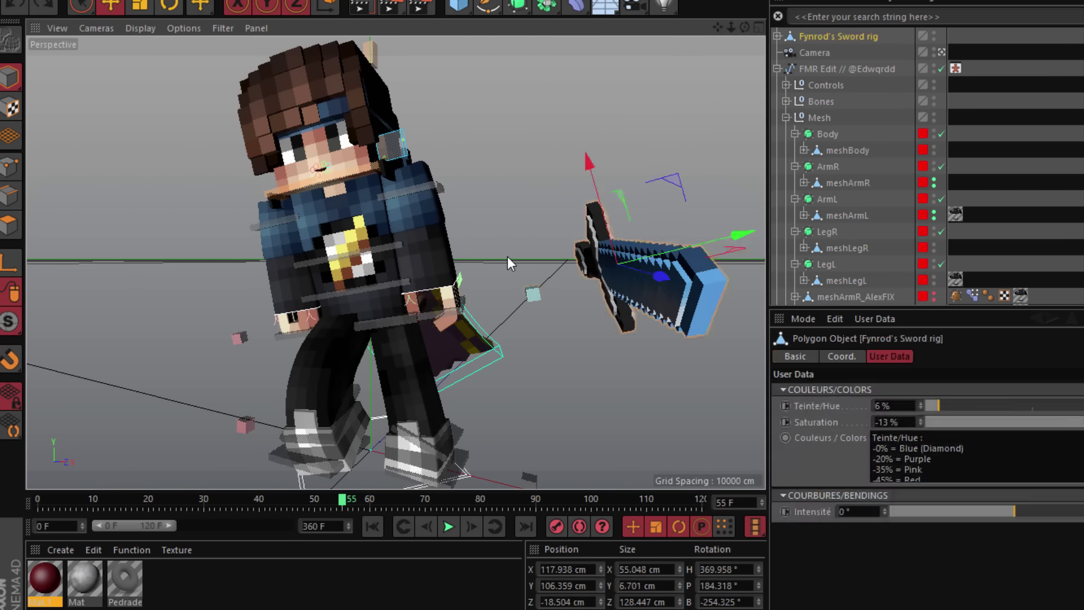
Step: Undo the recent sword moves and the left-hand finger bends
{"action": "key", "text": "ctrl+z"}
{"action": "key", "text": "ctrl+z"}
{"action": "key", "text": "ctrl+z"}
{"action": "key", "text": "ctrl+z"}
{"action": "key", "text": "ctrl+z"}
{"action": "key", "text": "ctrl+z"}
{"action": "key", "text": "ctrl+z"}
{"action": "key", "text": "ctrl+z"}
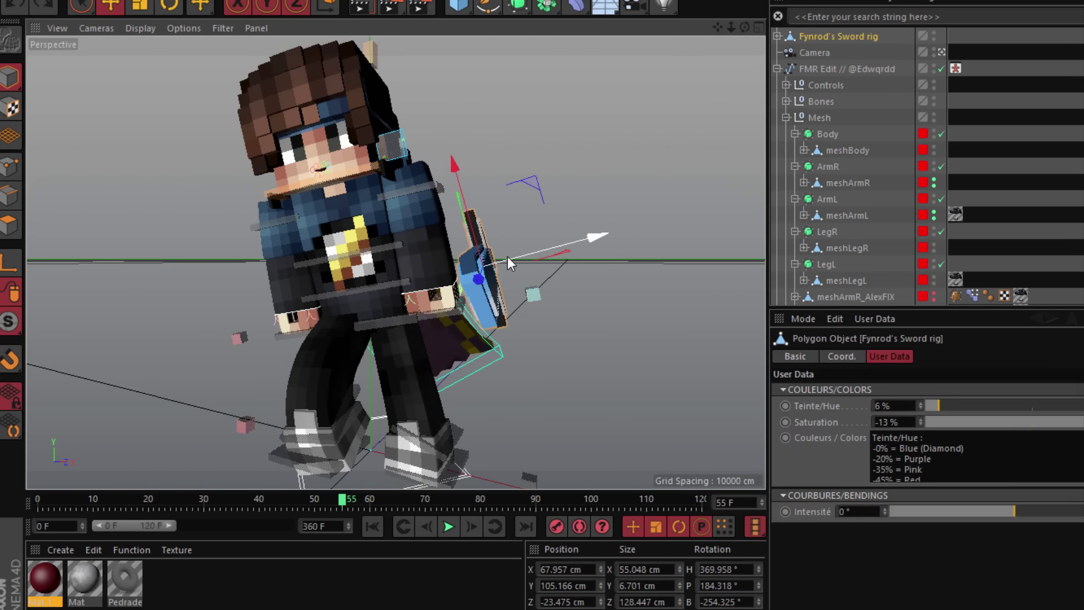
Step: Raise the left hand in front of the chest with the left arm's goal control
{"action": "left_click", "coordinate": [568, 354]}
{"action": "left_click", "coordinate": [455, 309]}
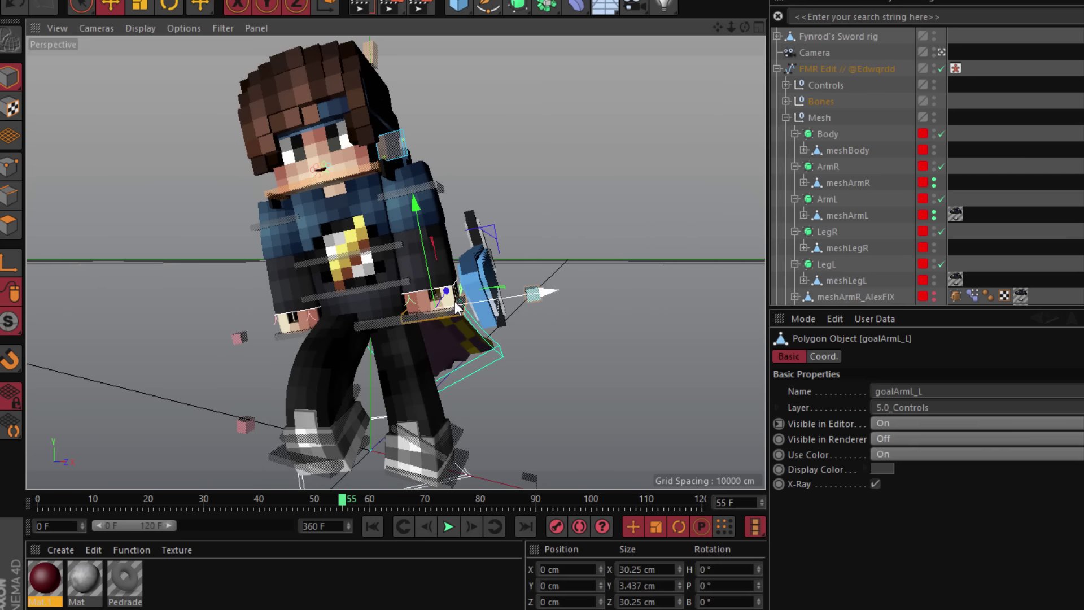
{"action": "left_click_drag", "start_coordinate": [431, 310], "coordinate": [364, 248]}
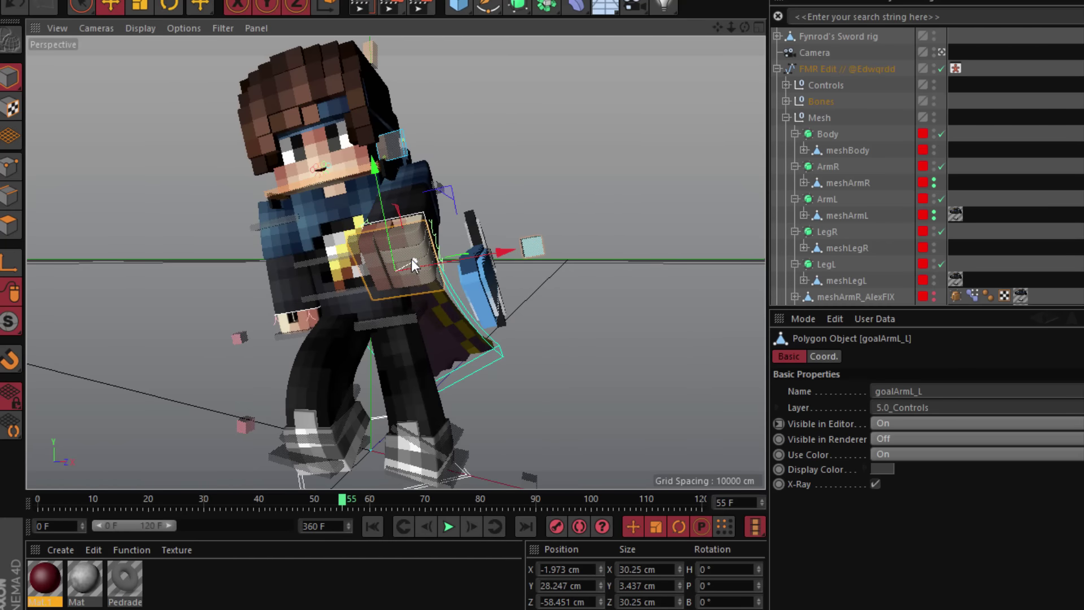
{"action": "left_click_drag", "start_coordinate": [413, 264], "coordinate": [416, 255]}
{"action": "left_click", "coordinate": [649, 158]}
Step: Rotate the character's back control so the torso twists and bends strongly forward
{"action": "left_click", "coordinate": [318, 261]}
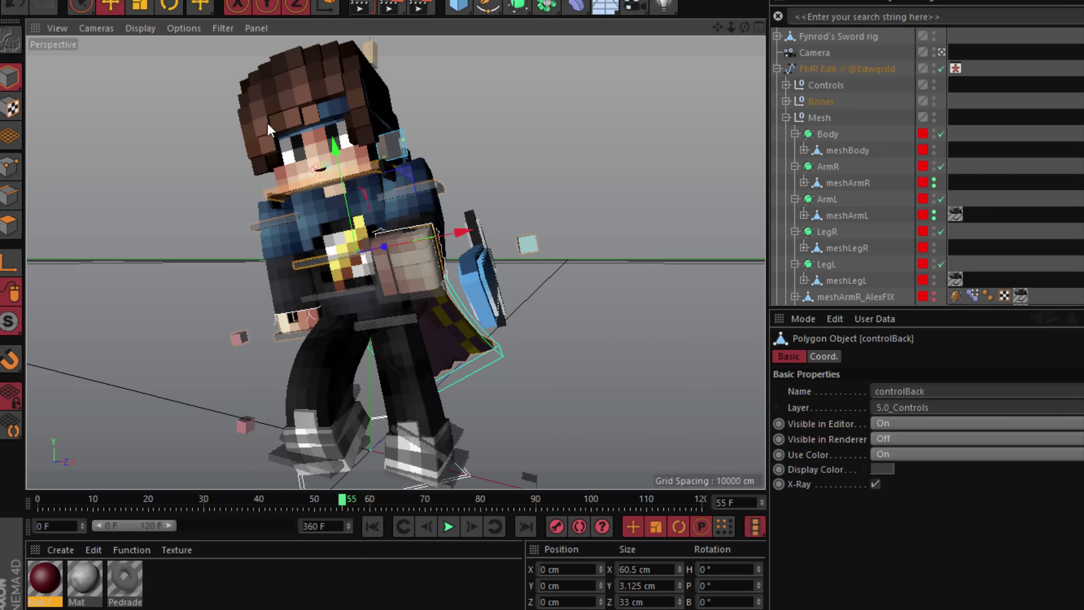
{"action": "left_click", "coordinate": [169, 7]}
{"action": "left_click_drag", "start_coordinate": [325, 206], "coordinate": [293, 259]}
{"action": "left_click_drag", "start_coordinate": [263, 168], "coordinate": [283, 240]}
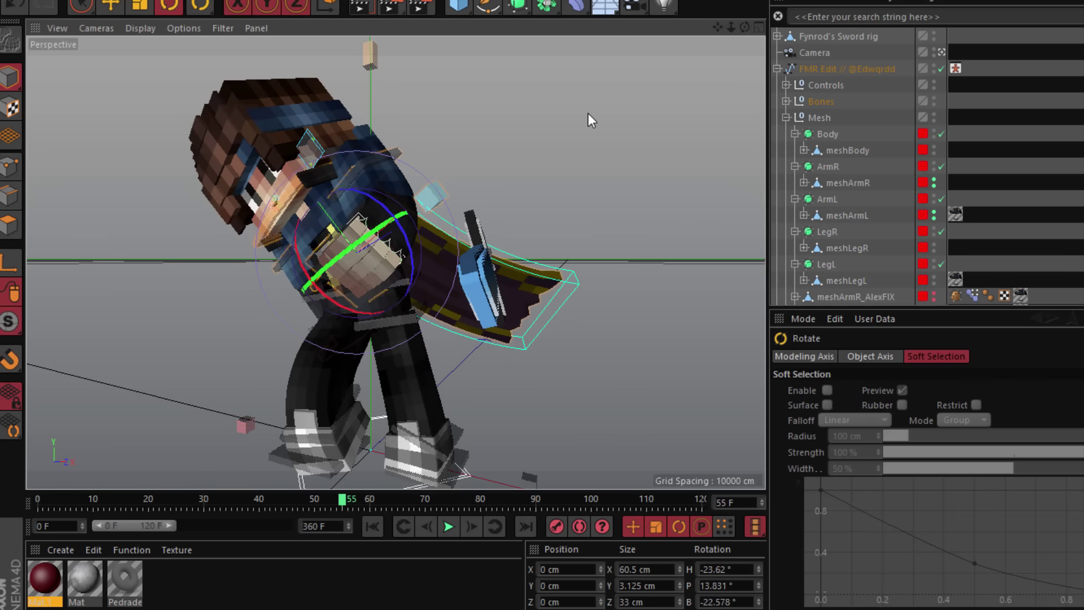
{"action": "left_click", "coordinate": [587, 113]}
Step: Rotate the left upper-arm control so the bent arm brings the hand up in front of the chin
{"action": "left_click", "coordinate": [379, 157]}
{"action": "left_click_drag", "start_coordinate": [379, 157], "coordinate": [425, 66]}
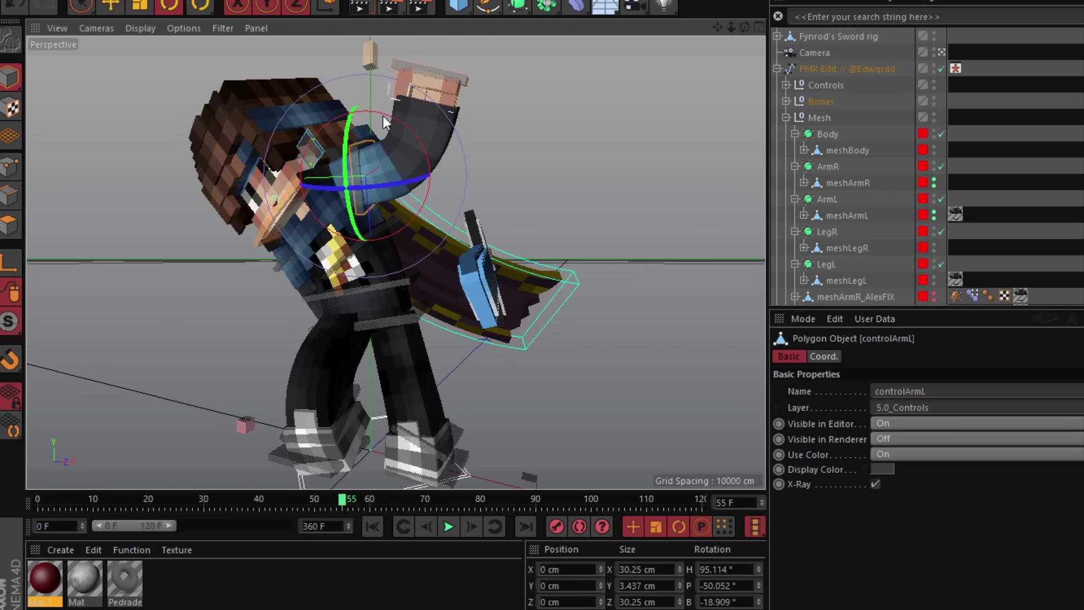
{"action": "key", "text": "ctrl+z"}
{"action": "left_click_drag", "start_coordinate": [365, 151], "coordinate": [493, 210]}
{"action": "left_click", "coordinate": [520, 192]}
Step: Rotate the character's waist control so the torso turns and stands more upright
{"action": "left_click", "coordinate": [416, 317]}
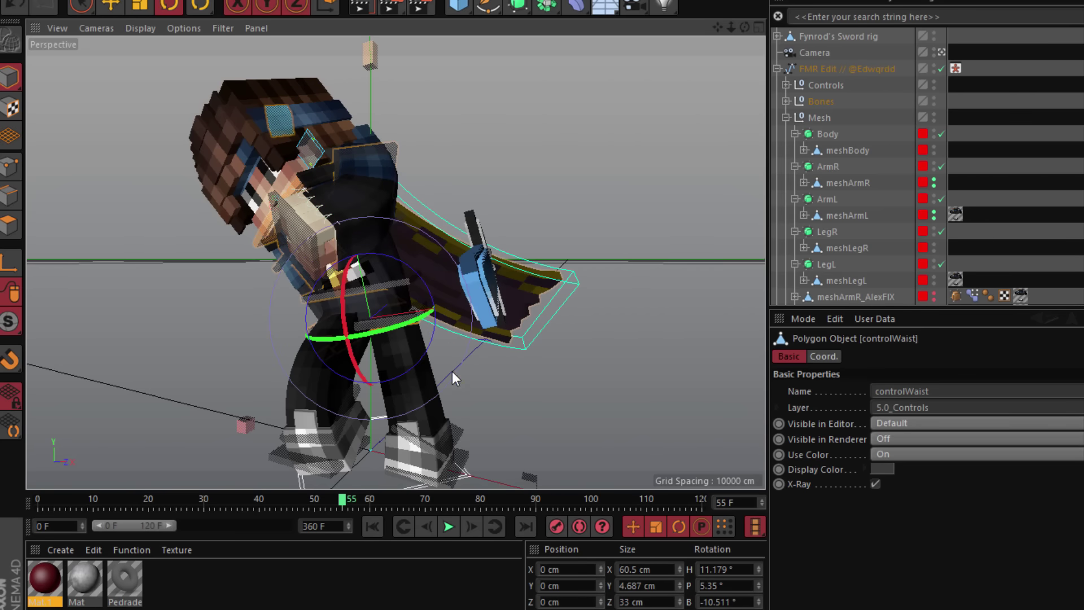
{"action": "left_click_drag", "start_coordinate": [452, 371], "coordinate": [259, 254]}
{"action": "left_click", "coordinate": [551, 205]}
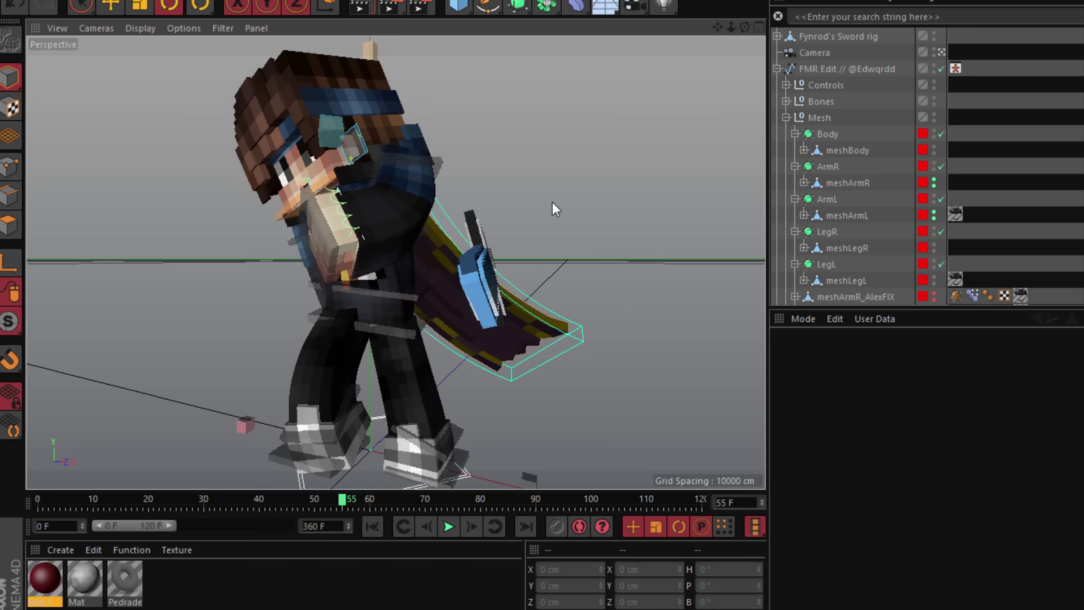
{"action": "left_click", "coordinate": [415, 308]}
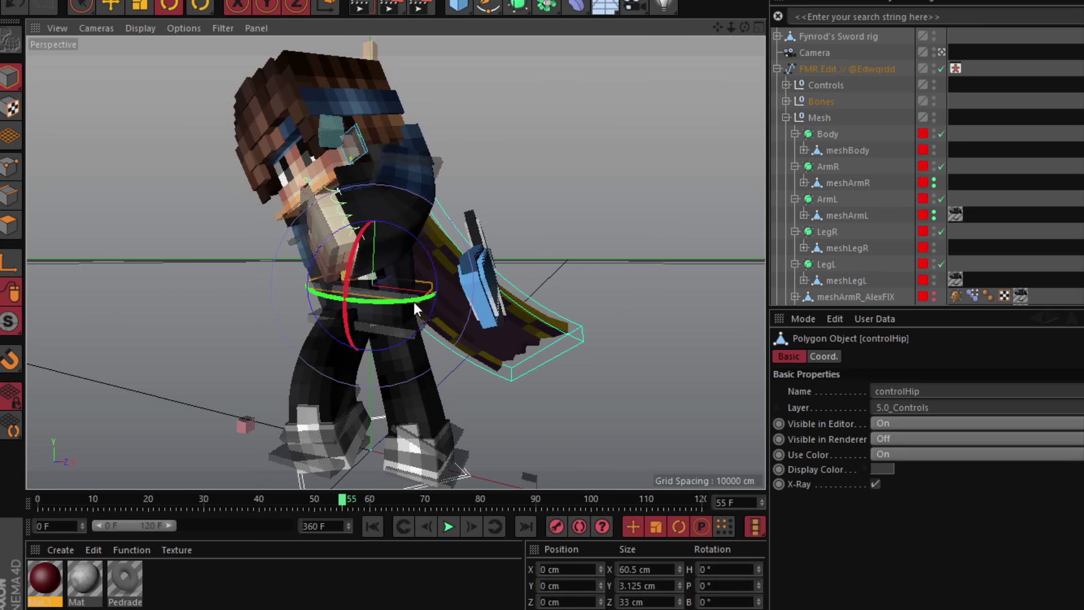
{"action": "left_click", "coordinate": [557, 181]}
{"action": "left_click", "coordinate": [294, 241]}
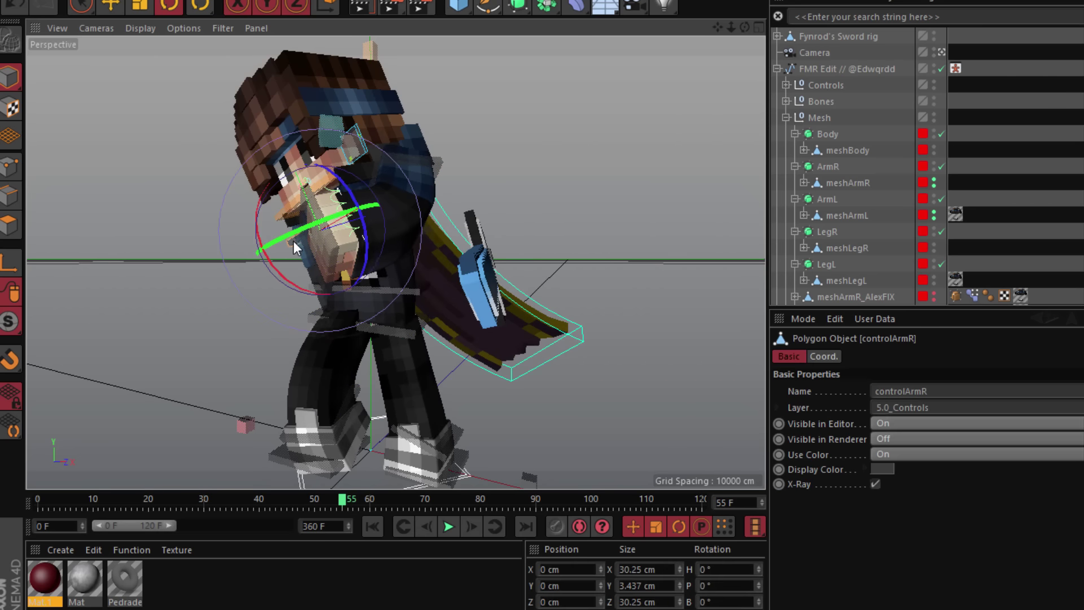
{"action": "left_click", "coordinate": [523, 176]}
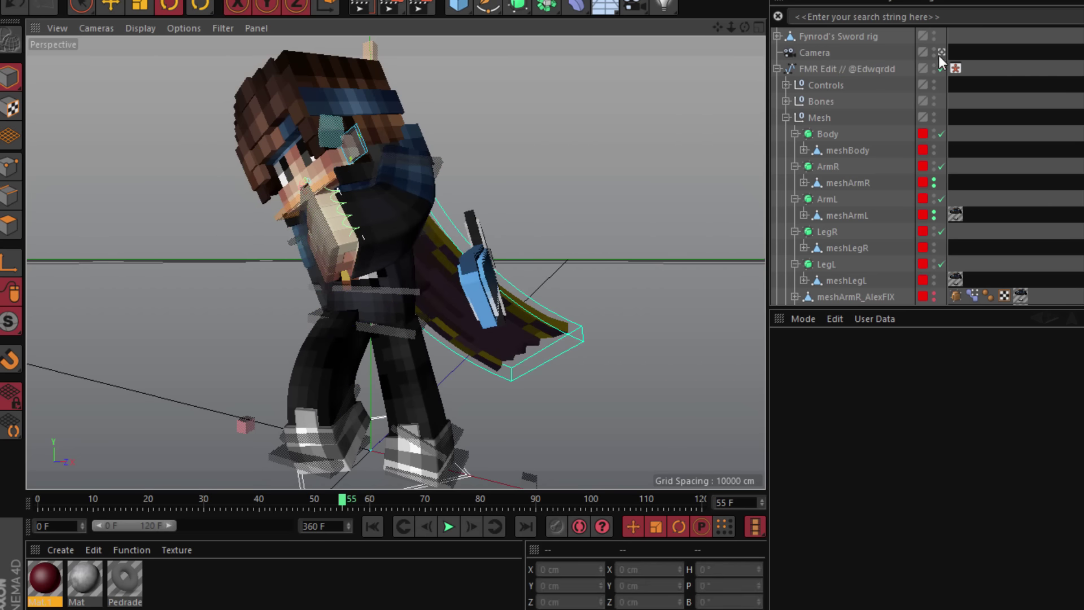
Step: Pick the back control from outside the camera view, then rotate it in the camera view to straighten the torso
{"action": "left_click", "coordinate": [941, 52]}
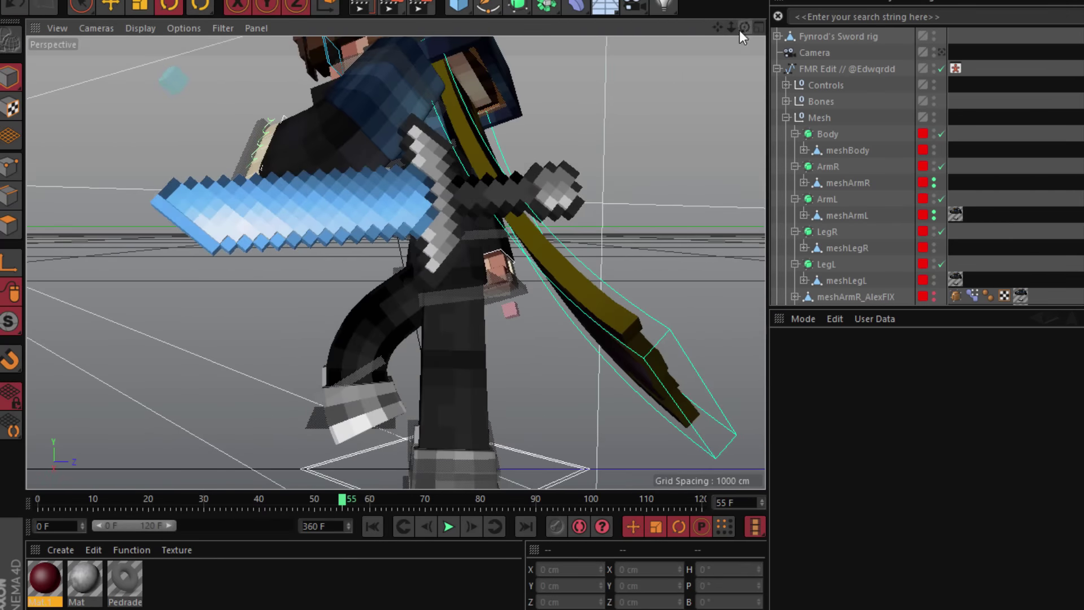
{"action": "left_click_drag", "start_coordinate": [741, 29], "coordinate": [892, 34]}
{"action": "scroll", "coordinate": [308, 172], "scroll_direction": "up", "scroll_amount": 6}
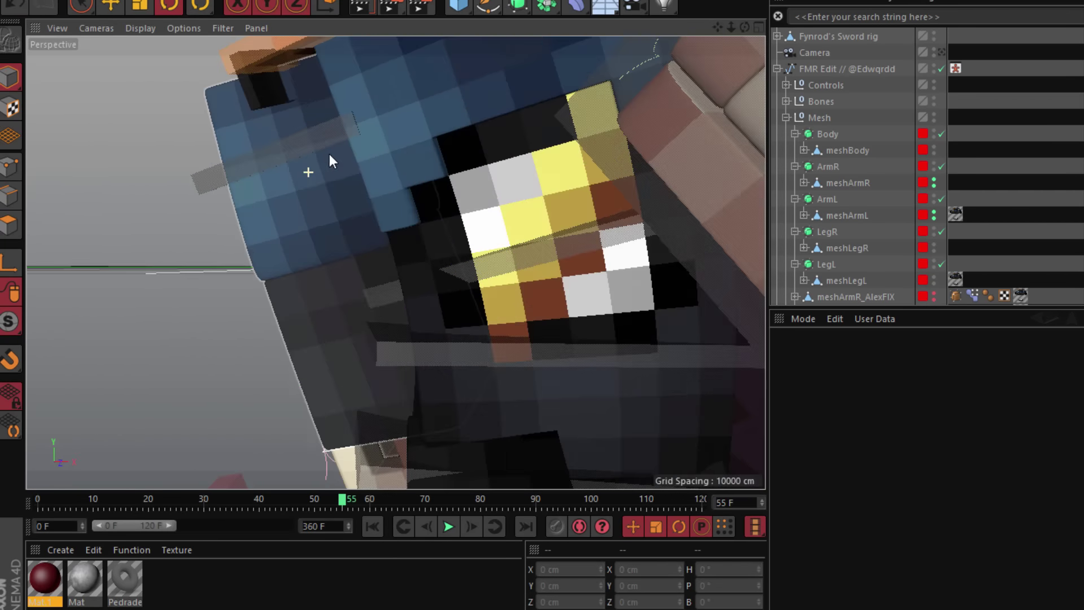
{"action": "left_click", "coordinate": [555, 258]}
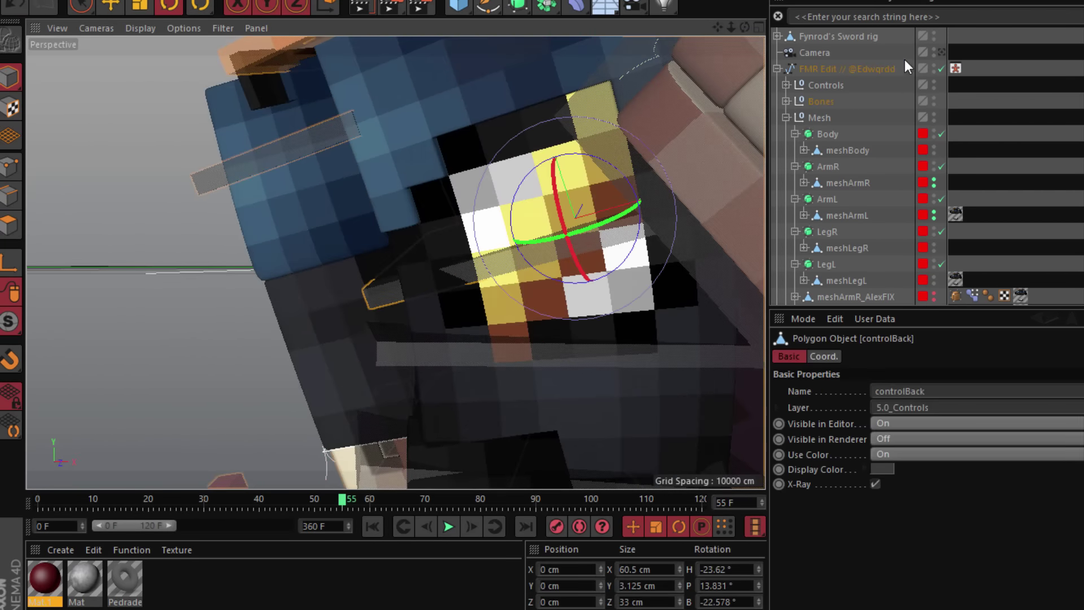
{"action": "left_click", "coordinate": [940, 51]}
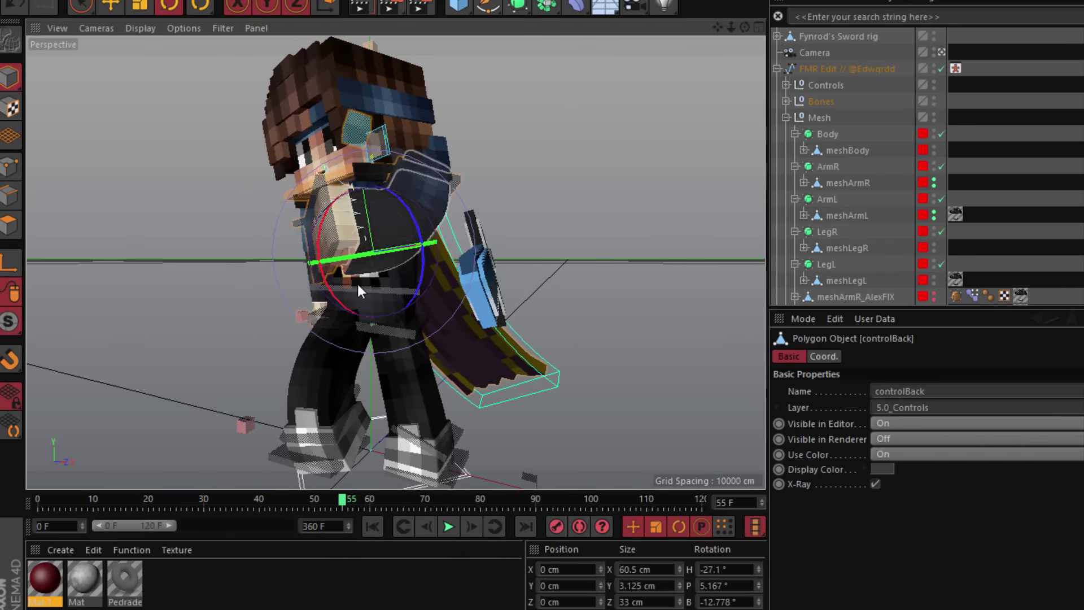
{"action": "left_click_drag", "start_coordinate": [366, 326], "coordinate": [347, 291]}
{"action": "left_click", "coordinate": [553, 196]}
Step: Rotate the left upper-arm control so the bent arm holds the hand in front of the chest
{"action": "left_click", "coordinate": [476, 186]}
{"action": "left_click_drag", "start_coordinate": [490, 217], "coordinate": [418, 170]}
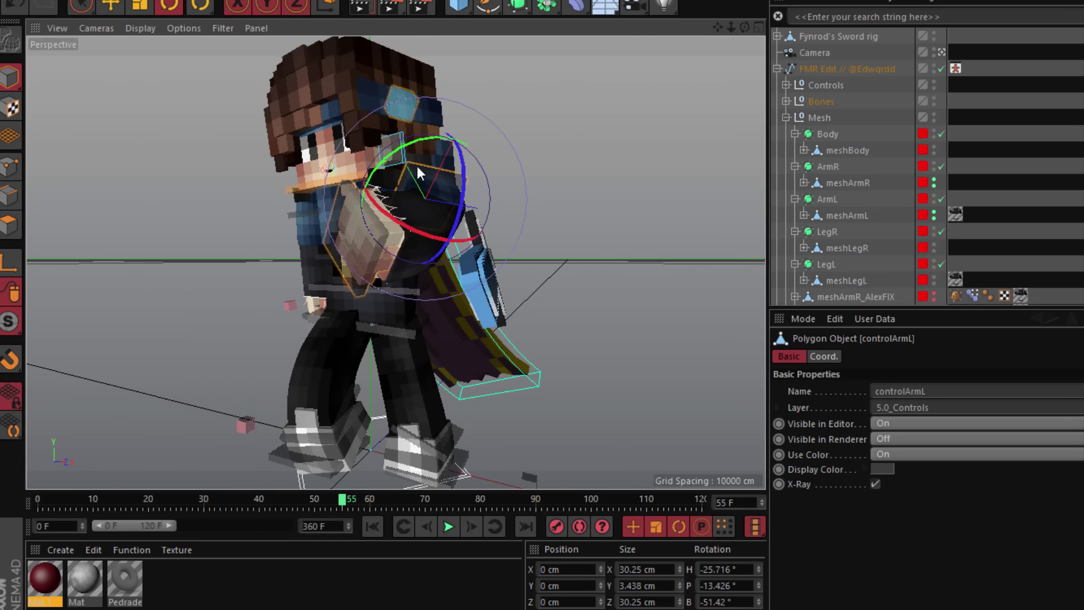
{"action": "left_click", "coordinate": [606, 162]}
Step: Rotate the head so the face turns towards the camera
{"action": "left_click", "coordinate": [344, 174]}
{"action": "left_click_drag", "start_coordinate": [344, 174], "coordinate": [362, 195]}
{"action": "left_click", "coordinate": [232, 81]}
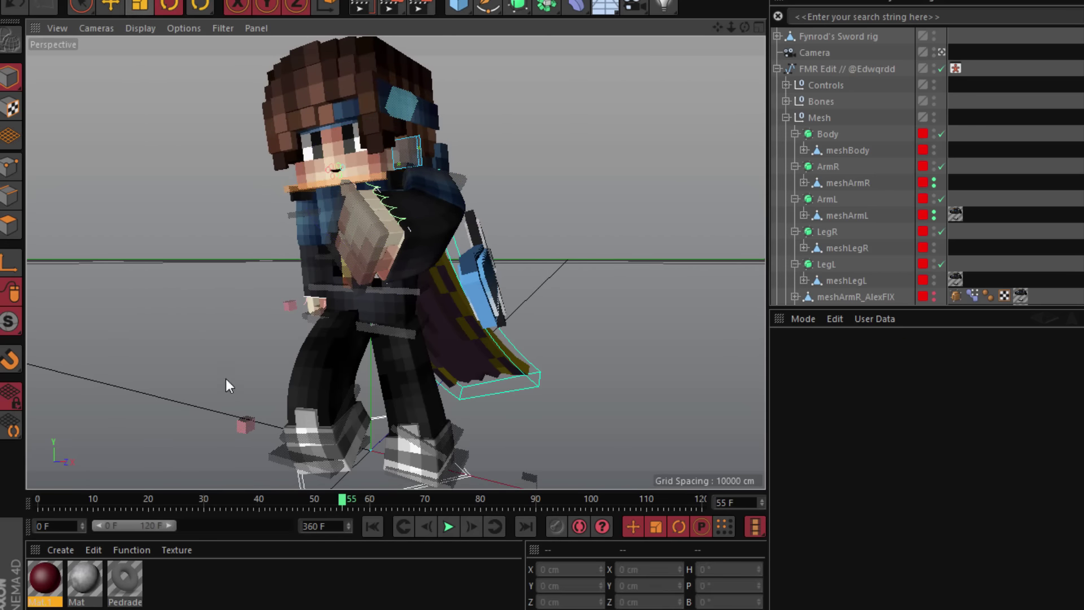
Step: Move the right and left leg goal controls to reposition both feet on the ground
{"action": "left_click", "coordinate": [108, 5]}
{"action": "left_click", "coordinate": [320, 466]}
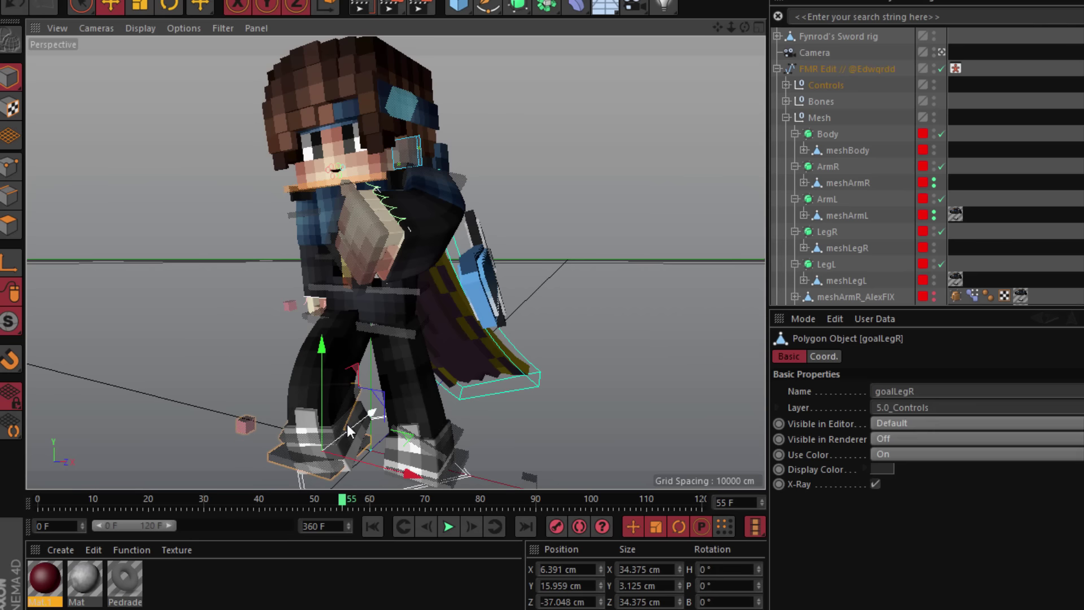
{"action": "left_click_drag", "start_coordinate": [348, 424], "coordinate": [513, 461]}
{"action": "left_click", "coordinate": [490, 425]}
{"action": "left_click", "coordinate": [436, 445]}
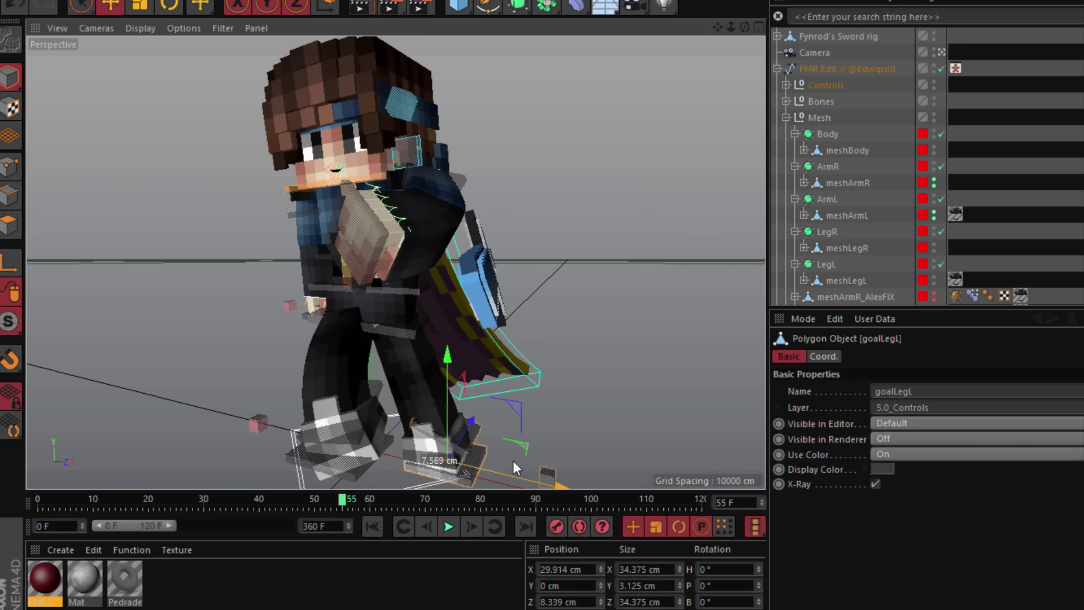
{"action": "left_click", "coordinate": [509, 450]}
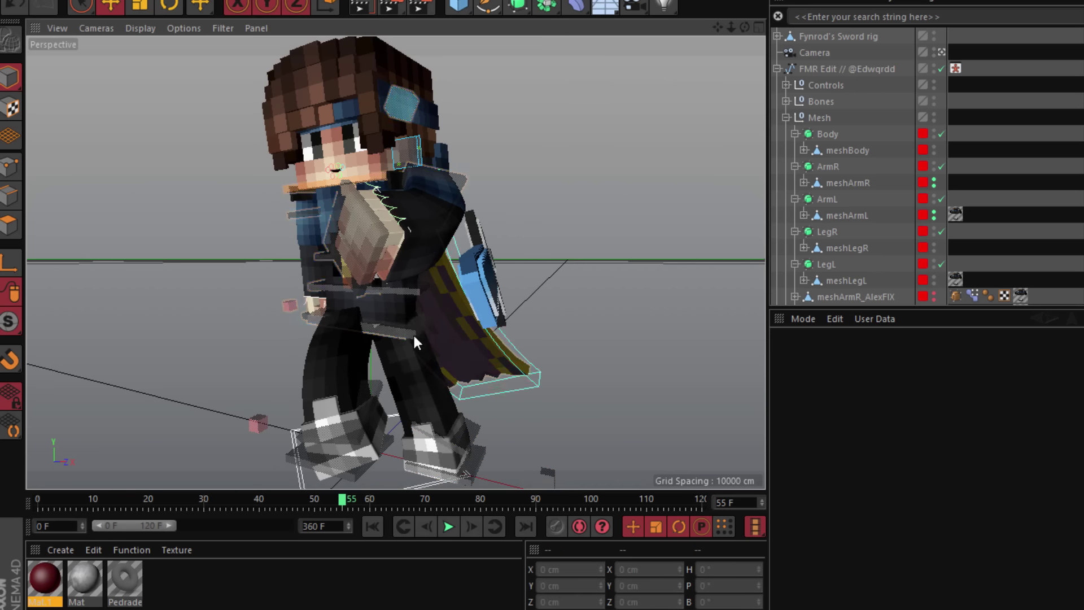
Step: Rotate the control at the character's waist so the whole upper body leans sideways over the right leg
{"action": "left_click", "coordinate": [413, 333]}
{"action": "left_click", "coordinate": [170, 6]}
{"action": "left_click_drag", "start_coordinate": [120, 135], "coordinate": [164, 169]}
{"action": "mouse_move", "coordinate": [416, 332]}
{"action": "left_mouse_down"}
{"action": "mouse_move", "coordinate": [392, 346]}
{"action": "mouse_move", "coordinate": [411, 342]}
{"action": "left_mouse_up"}
{"action": "left_click", "coordinate": [630, 187]}
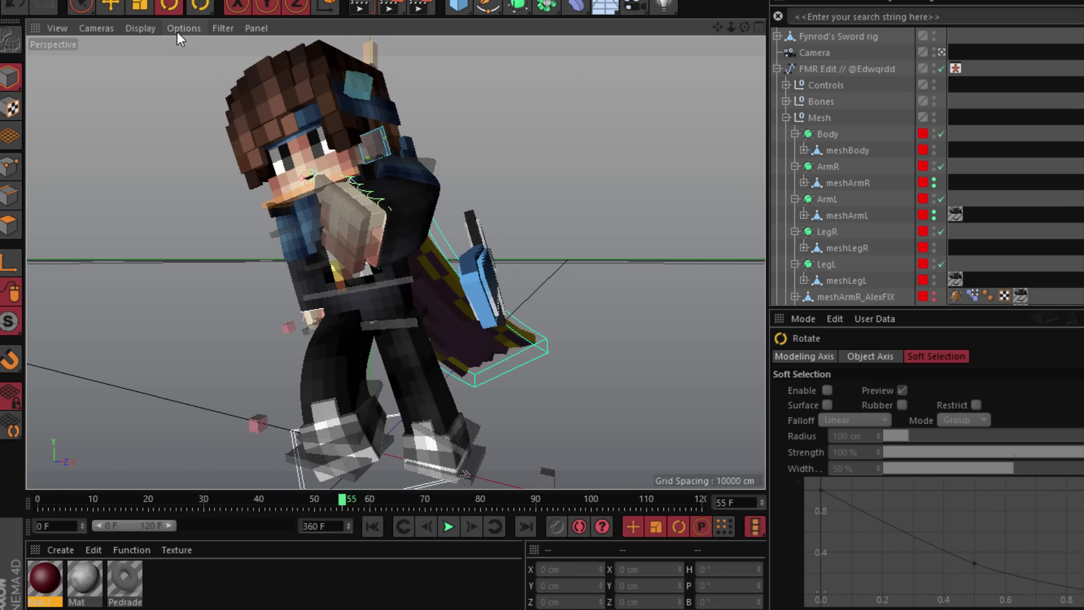
Step: Move the left arm's goal control about 5.6 cm along its Y axis to lower the hand below the chin
{"action": "left_click", "coordinate": [365, 229]}
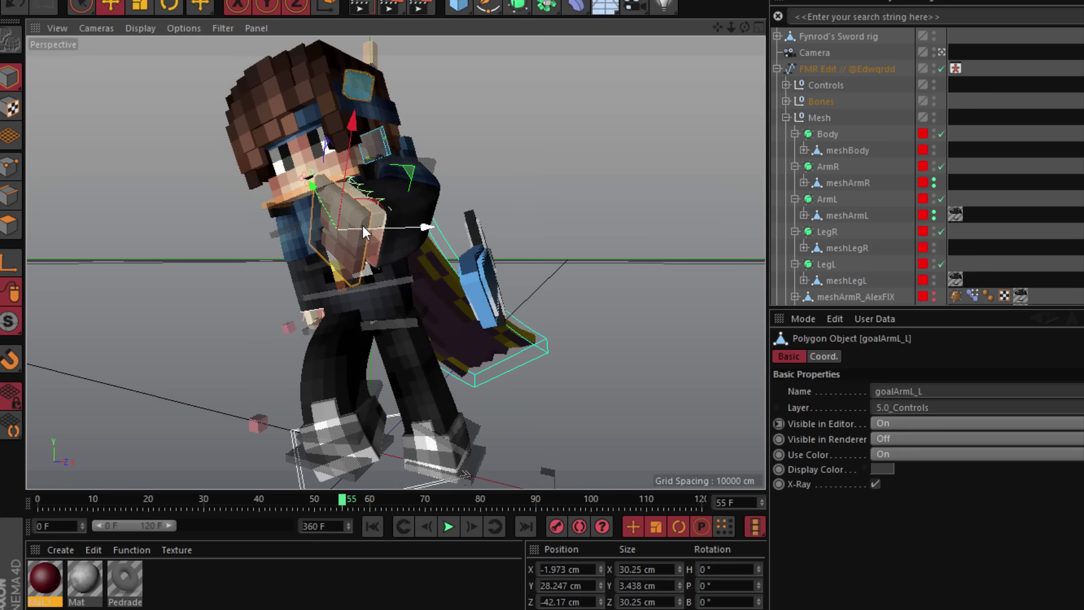
{"action": "left_click_drag", "start_coordinate": [315, 195], "coordinate": [321, 203]}
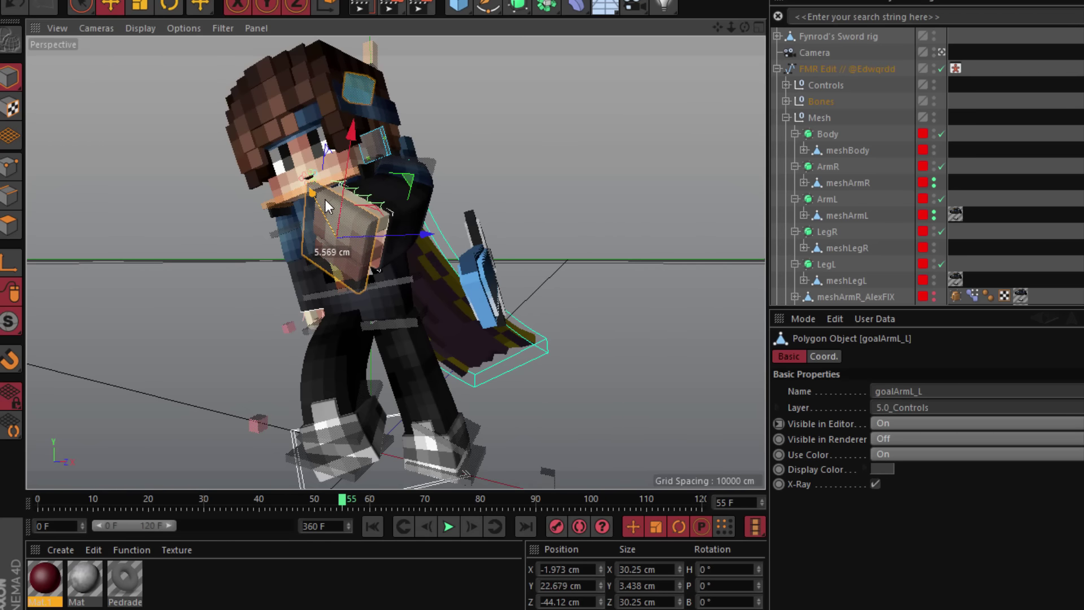
{"action": "left_click", "coordinate": [561, 193]}
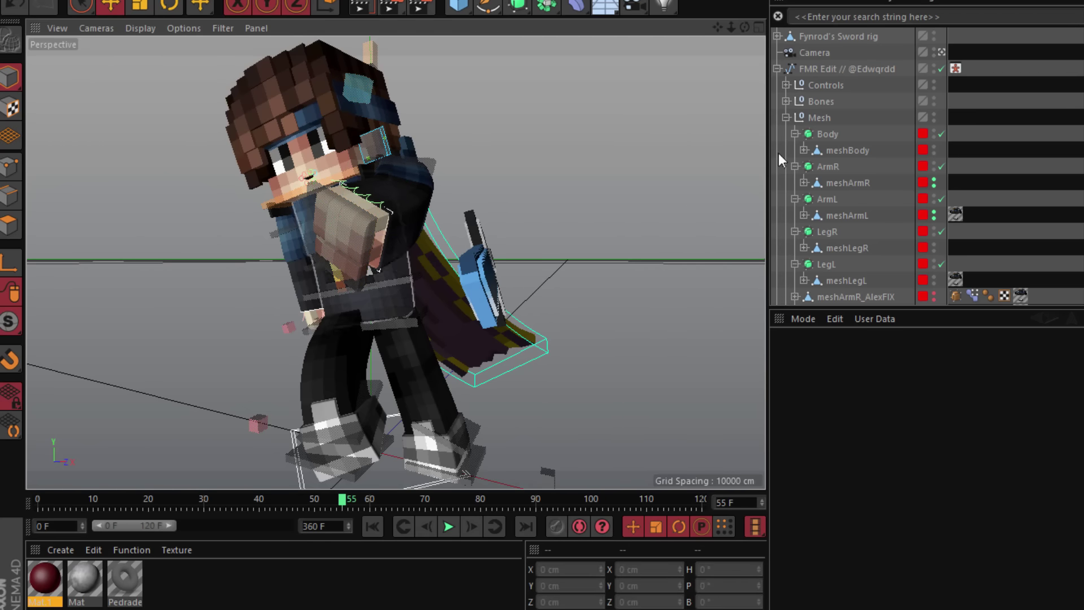
Step: Leave the camera view and move the sword rig over to the character's right hand
{"action": "left_click", "coordinate": [941, 53]}
{"action": "scroll", "coordinate": [291, 416], "scroll_direction": "down", "scroll_amount": 3}
{"action": "left_click_drag", "start_coordinate": [244, 273], "coordinate": [309, 337]}
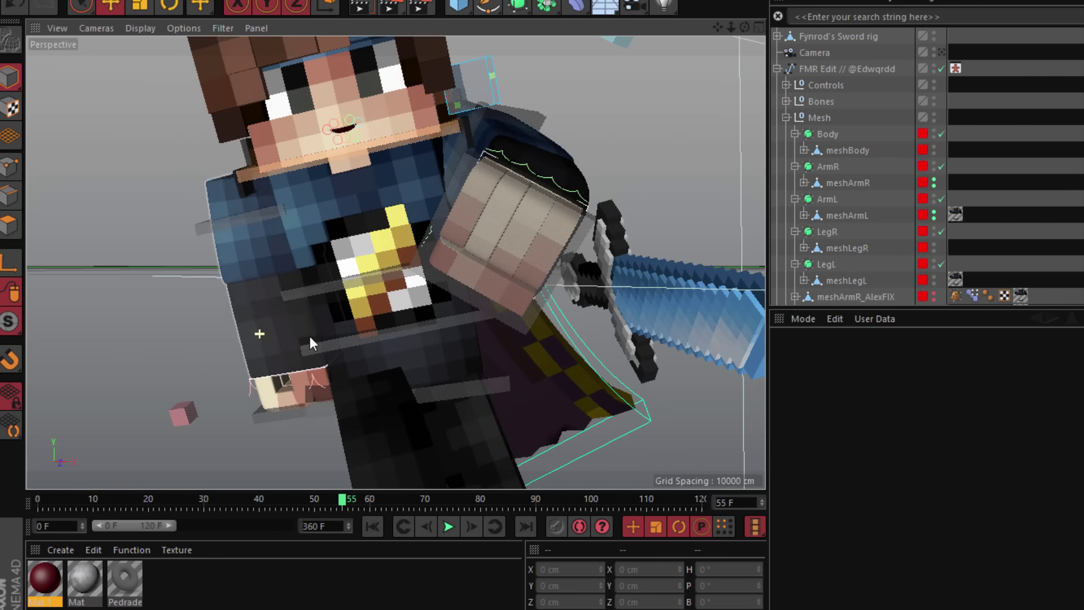
{"action": "left_click", "coordinate": [745, 275]}
{"action": "left_click_drag", "start_coordinate": [723, 286], "coordinate": [333, 215]}
{"action": "scroll", "coordinate": [266, 297], "scroll_direction": "up", "scroll_amount": 5}
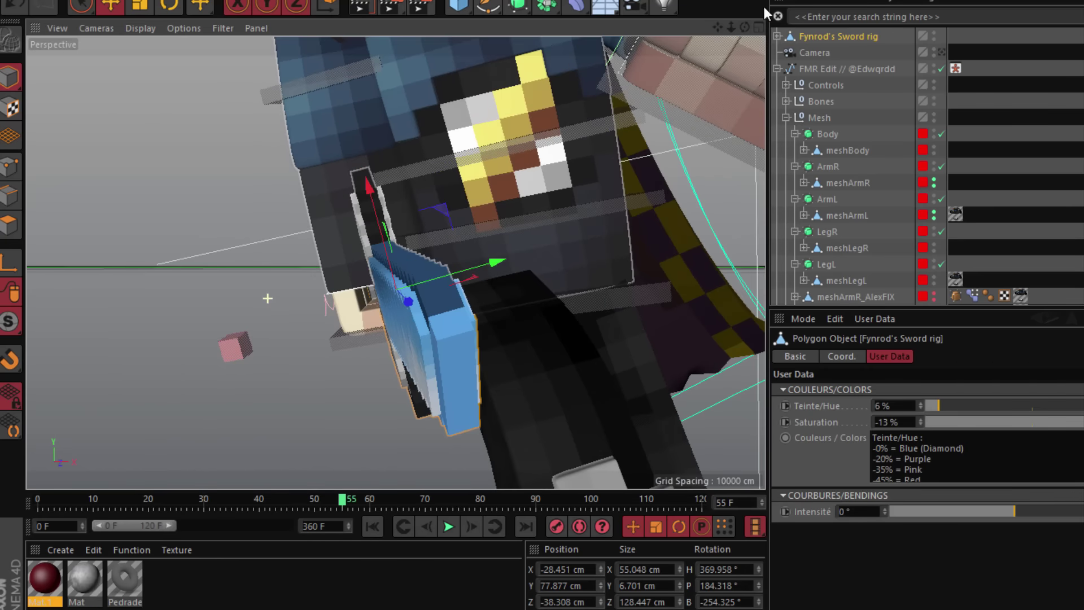
Step: Curl the outermost finger of the right hand by moving its spline control about 3.4 cm upward
{"action": "left_click_drag", "start_coordinate": [744, 27], "coordinate": [651, 214]}
{"action": "scroll", "coordinate": [652, 214], "scroll_direction": "down", "scroll_amount": 4}
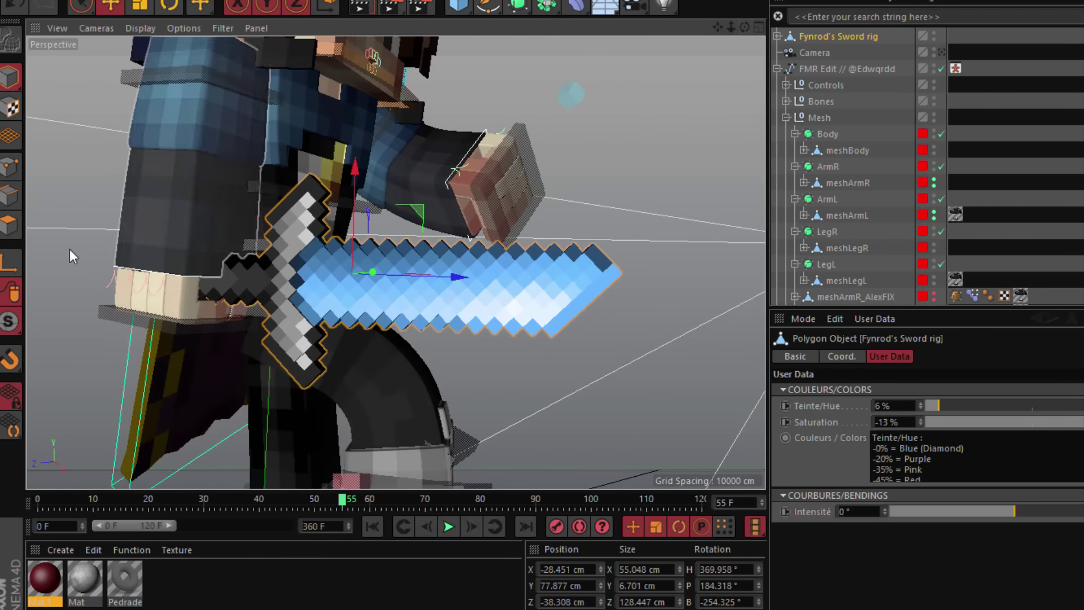
{"action": "left_click", "coordinate": [70, 249]}
{"action": "scroll", "coordinate": [78, 246], "scroll_direction": "up", "scroll_amount": 10}
{"action": "left_click_drag", "start_coordinate": [194, 325], "coordinate": [222, 241]}
{"action": "left_click", "coordinate": [242, 185]}
{"action": "scroll", "coordinate": [243, 185], "scroll_direction": "down", "scroll_amount": 4}
{"action": "key", "text": "ctrl+z"}
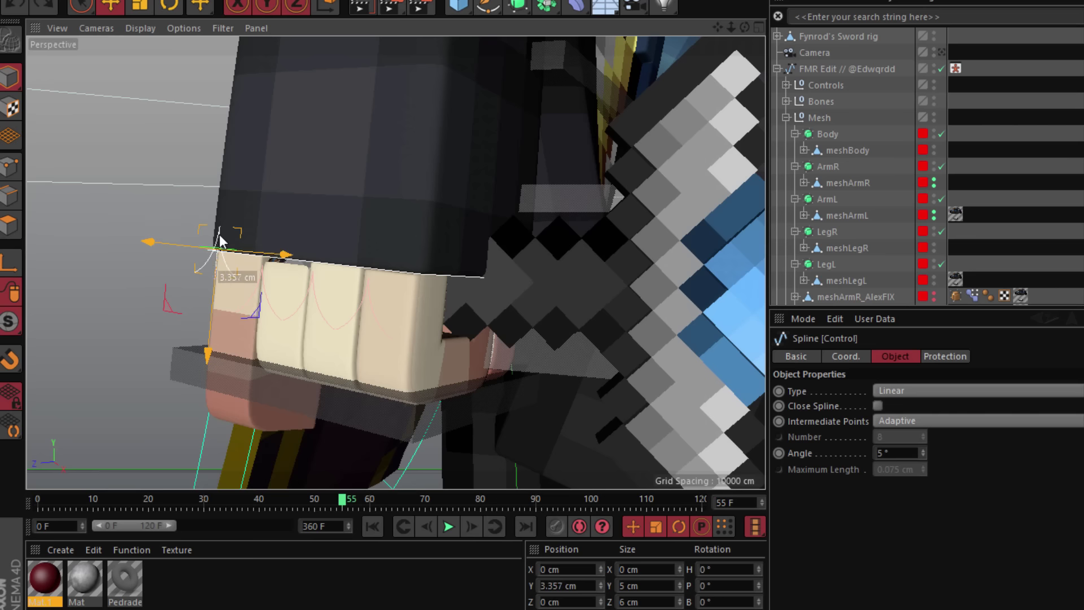
Step: Curl the remaining three fingers of the right hand with their spline controls to form a grip
{"action": "left_click", "coordinate": [274, 259]}
{"action": "left_click_drag", "start_coordinate": [265, 274], "coordinate": [272, 246]}
{"action": "left_click", "coordinate": [316, 267]}
{"action": "left_click_drag", "start_coordinate": [315, 286], "coordinate": [316, 245]}
{"action": "left_click", "coordinate": [393, 273]}
{"action": "left_click_drag", "start_coordinate": [370, 295], "coordinate": [380, 250]}
{"action": "left_click", "coordinate": [341, 127]}
{"action": "scroll", "coordinate": [338, 124], "scroll_direction": "down", "scroll_amount": 4}
Step: Move and rotate the sword rig so its handle sits inside the right hand's curled fingers
{"action": "left_click", "coordinate": [837, 38]}
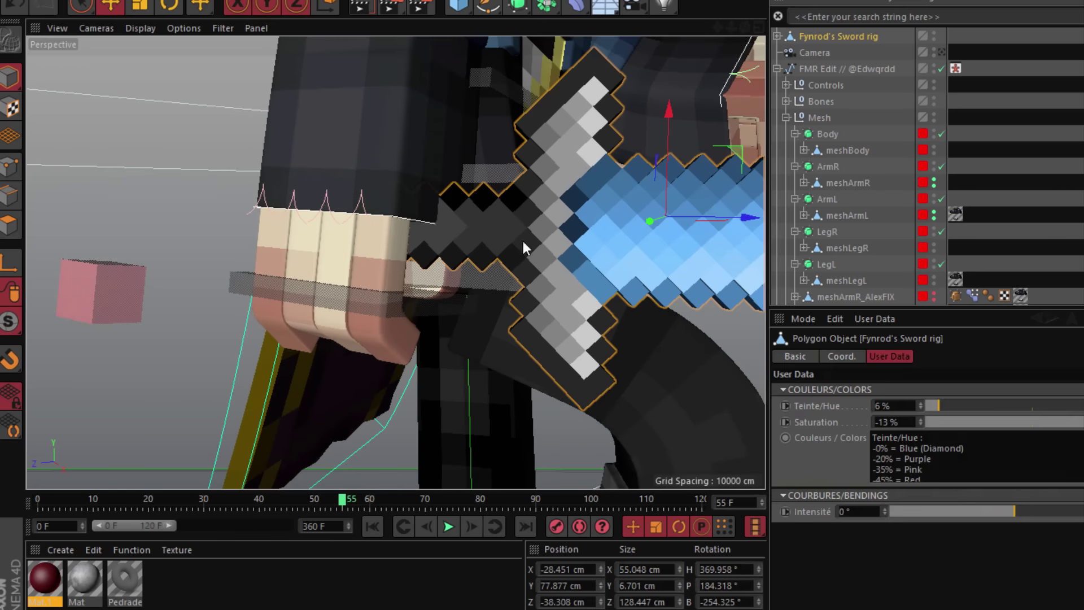
{"action": "left_click_drag", "start_coordinate": [682, 219], "coordinate": [540, 393]}
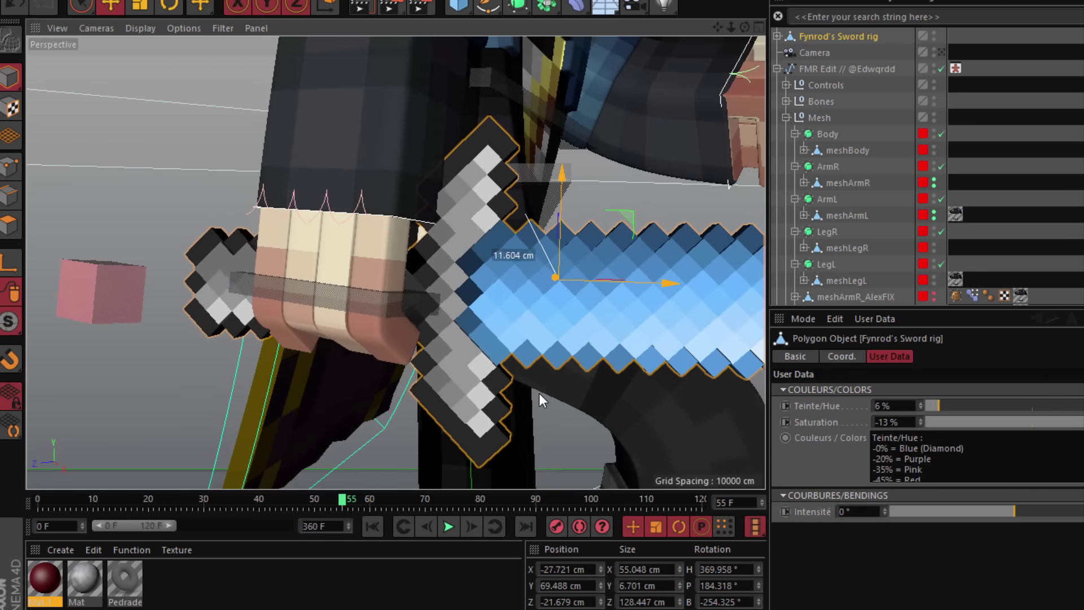
{"action": "left_click_drag", "start_coordinate": [745, 27], "coordinate": [706, 45]}
{"action": "left_click_drag", "start_coordinate": [107, 226], "coordinate": [334, 233]}
{"action": "left_click", "coordinate": [178, 12]}
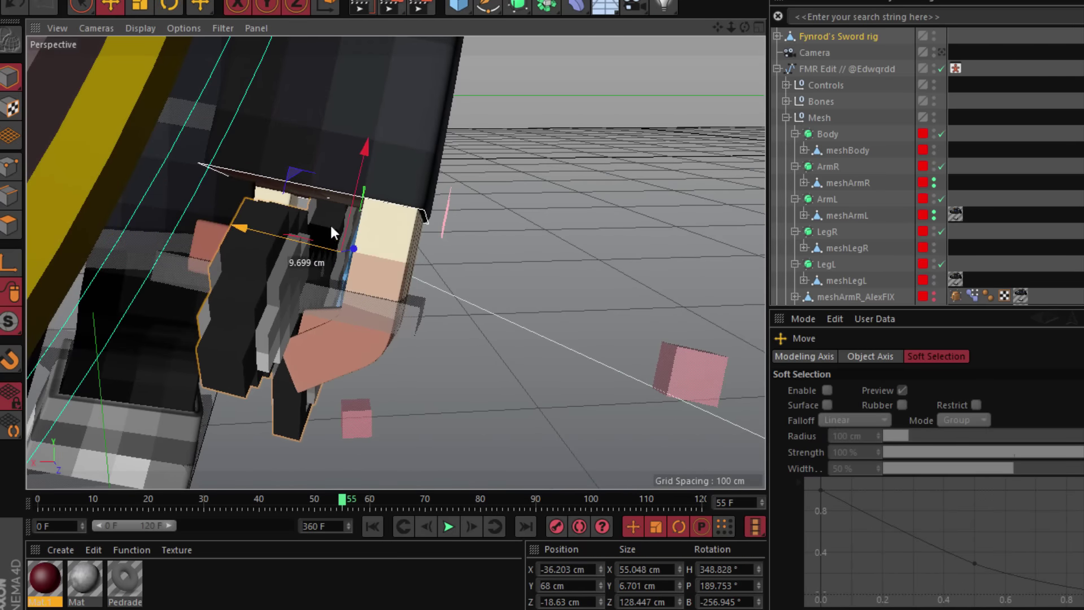
{"action": "left_click_drag", "start_coordinate": [746, 27], "coordinate": [338, 201]}
{"action": "scroll", "coordinate": [174, 228], "scroll_direction": "down", "scroll_amount": 7}
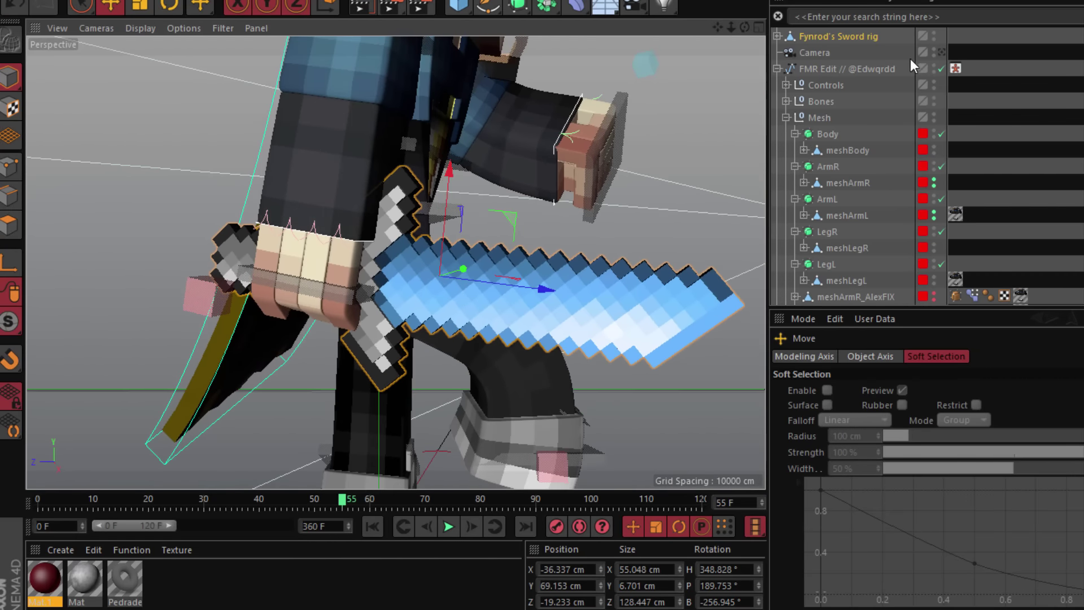
Step: Return to the camera view and parent the sword rig under Right Hand Attachments
{"action": "left_click", "coordinate": [943, 51]}
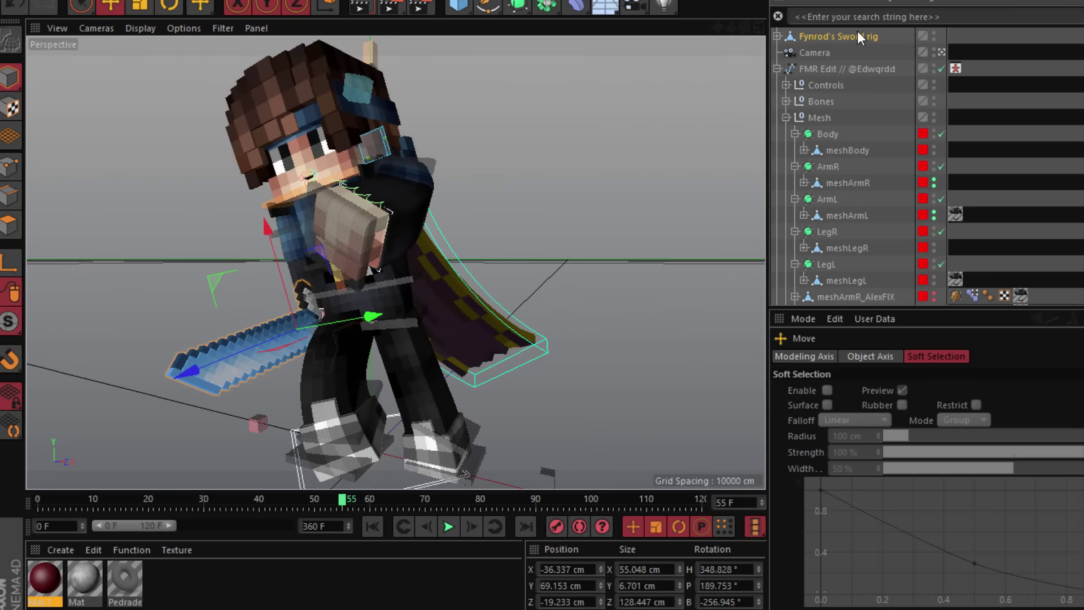
{"action": "left_click_drag", "start_coordinate": [857, 31], "coordinate": [883, 264]}
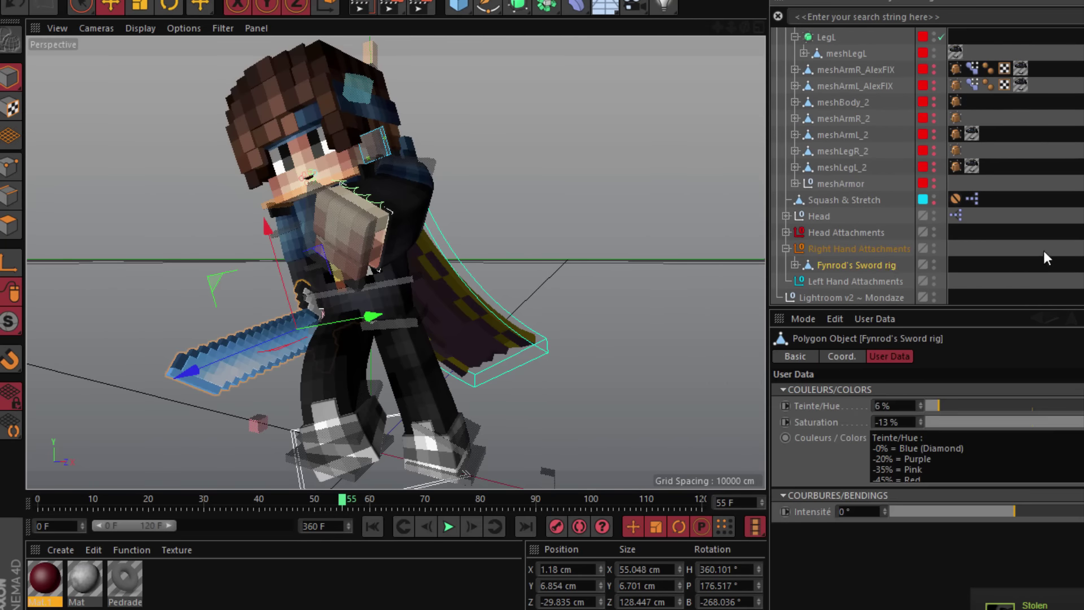
{"action": "left_click", "coordinate": [1044, 252]}
{"action": "scroll", "coordinate": [1016, 169], "scroll_direction": "up", "scroll_amount": 5}
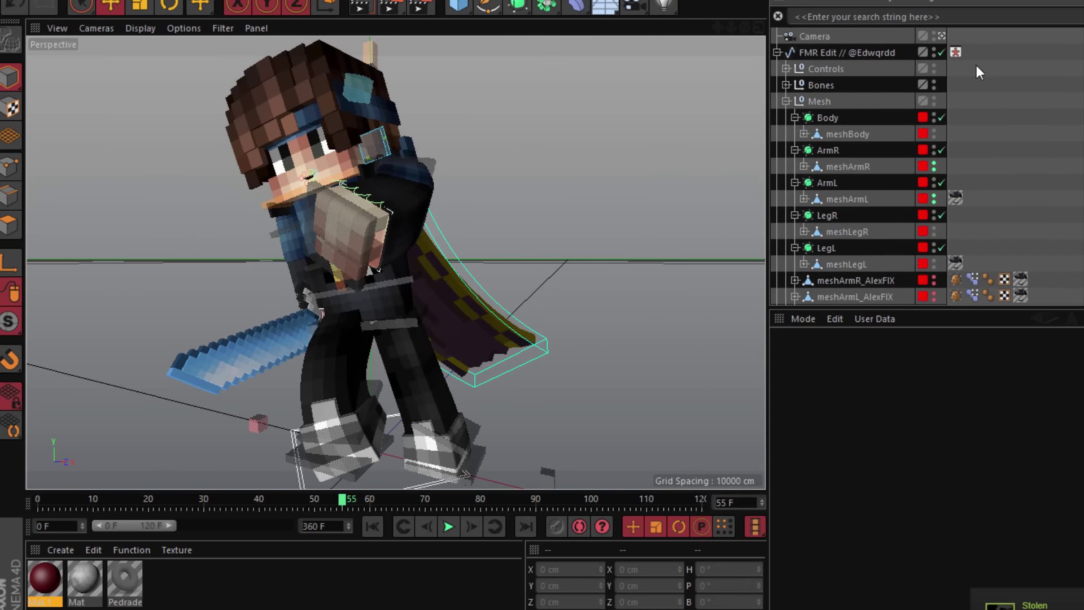
Step: Select the right arm's goal control outside the camera view, then move the sword hand away from the body in the camera view
{"action": "left_click", "coordinate": [942, 36]}
{"action": "scroll", "coordinate": [232, 235], "scroll_direction": "down", "scroll_amount": 3}
{"action": "left_click", "coordinate": [261, 289]}
{"action": "left_click", "coordinate": [939, 37]}
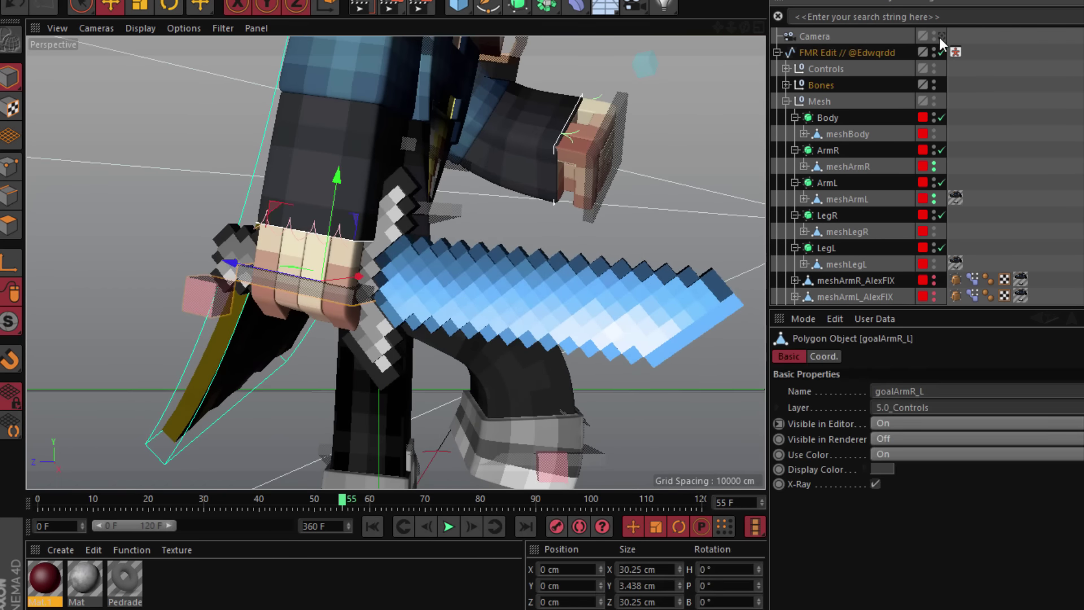
{"action": "left_click", "coordinate": [941, 36]}
{"action": "left_click_drag", "start_coordinate": [372, 293], "coordinate": [355, 344]}
Step: Rotate the right arm's goal control and raise the sword hand so the blade crosses in front of the hips
{"action": "left_click", "coordinate": [170, 7]}
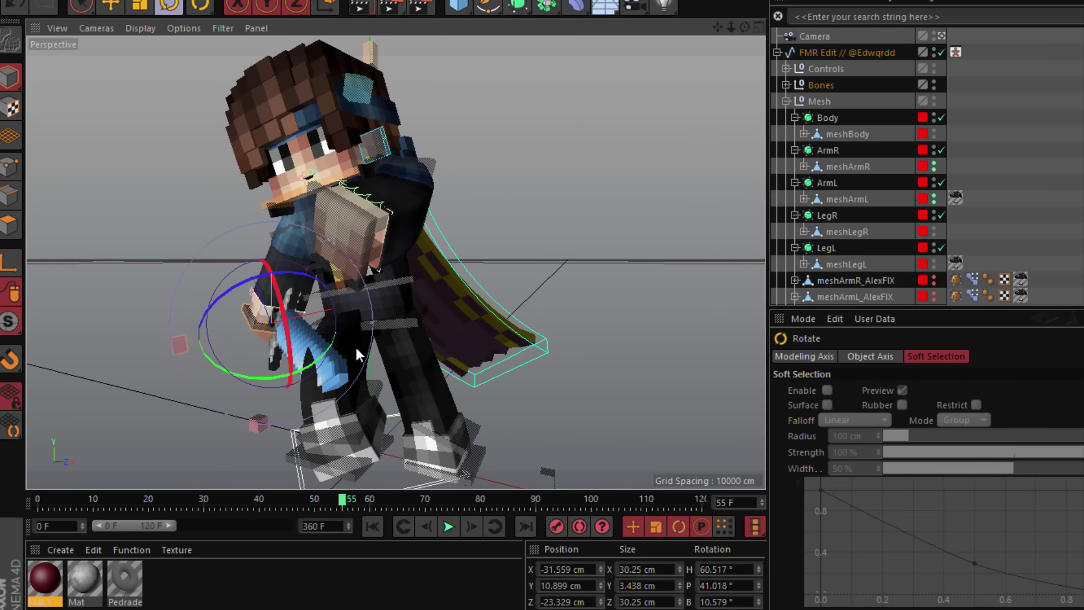
{"action": "left_click_drag", "start_coordinate": [257, 295], "coordinate": [406, 162]}
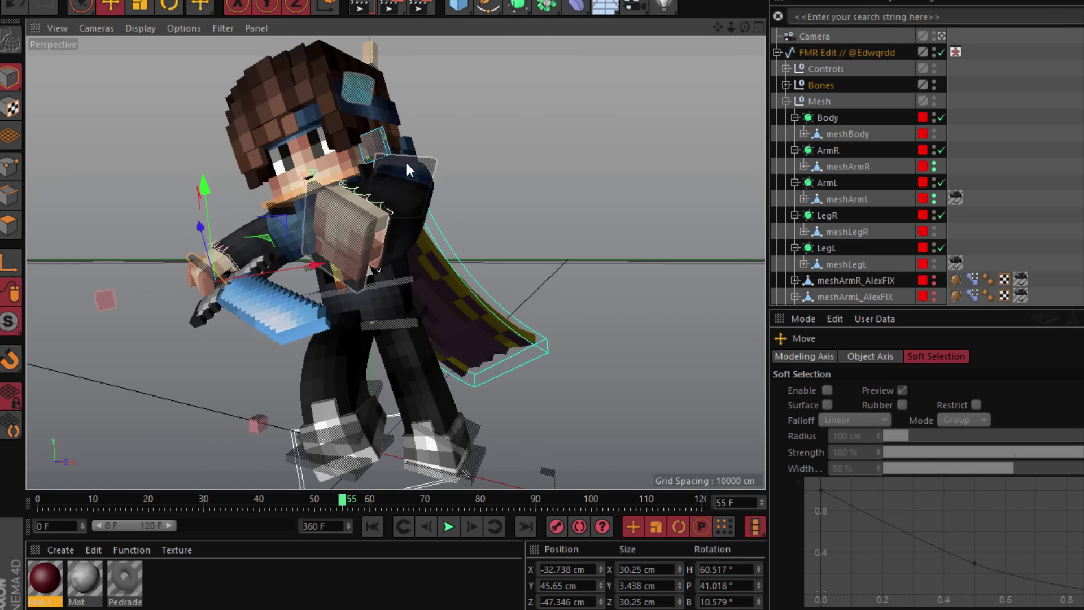
{"action": "left_click", "coordinate": [131, 118]}
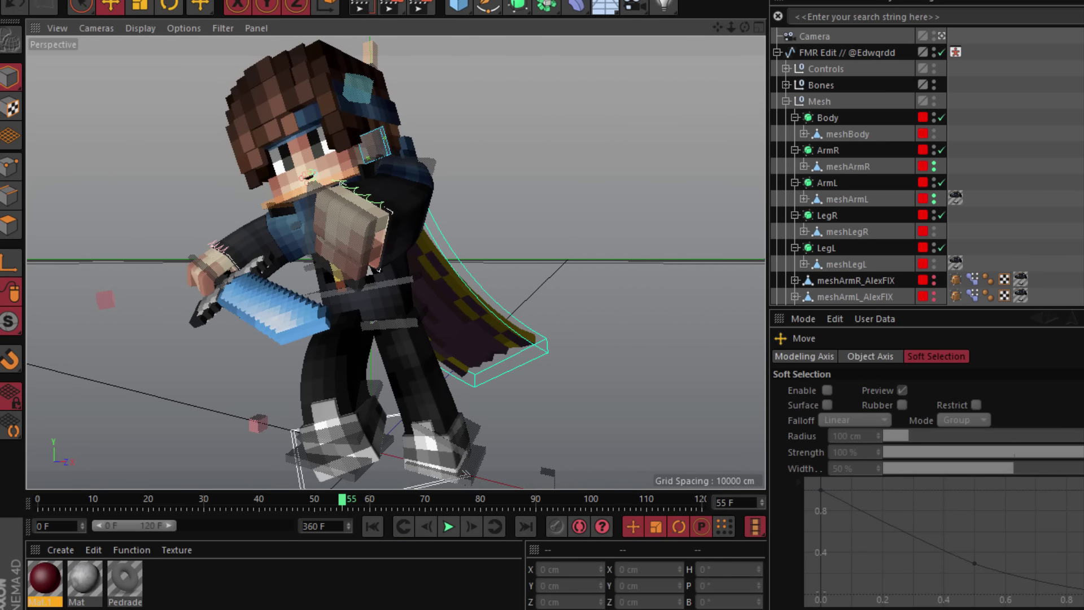
{"action": "left_click", "coordinate": [361, 607]}
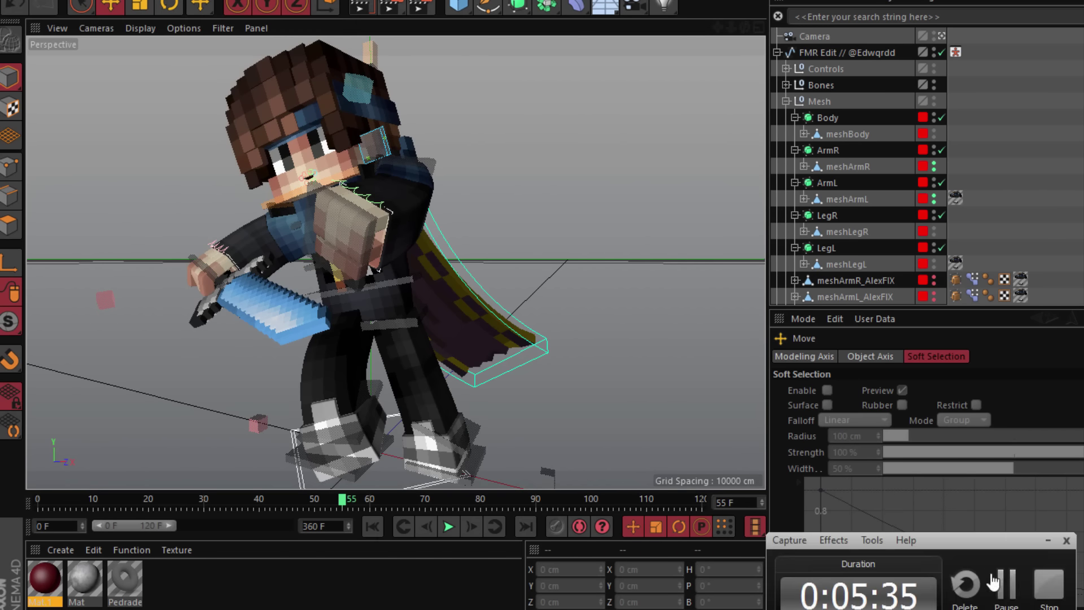
{"action": "left_click", "coordinate": [1007, 587]}
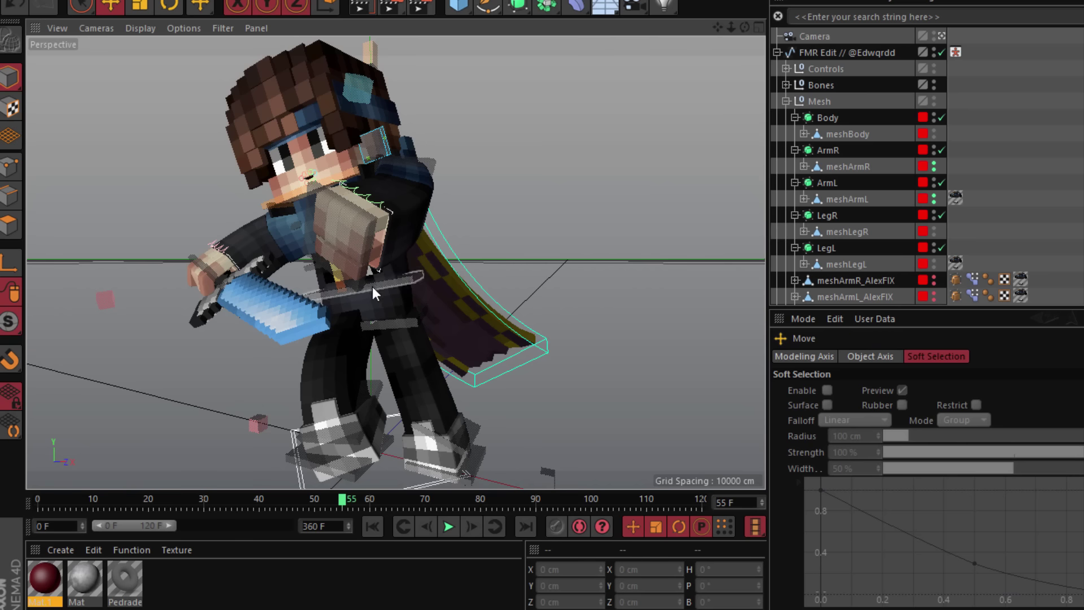
Step: Rotate the character's waist control so the upper body twists and leans toward the sword side
{"action": "left_click", "coordinate": [390, 326]}
{"action": "left_click", "coordinate": [169, 6]}
{"action": "left_click_drag", "start_coordinate": [164, 202], "coordinate": [386, 224]}
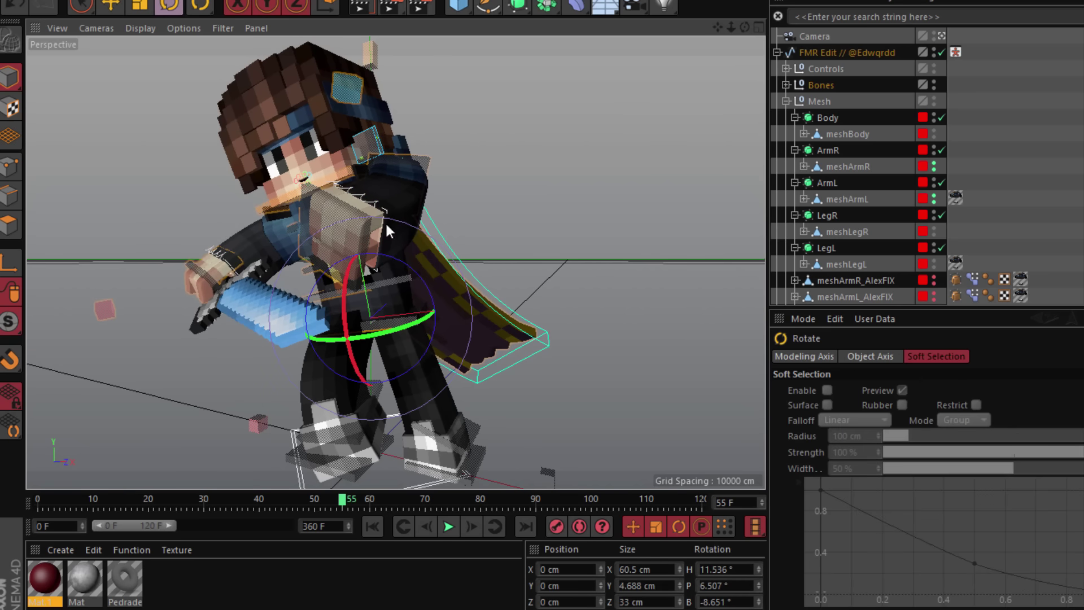
{"action": "left_click_drag", "start_coordinate": [365, 266], "coordinate": [367, 389]}
{"action": "left_click", "coordinate": [298, 165]}
{"action": "left_click", "coordinate": [290, 190]}
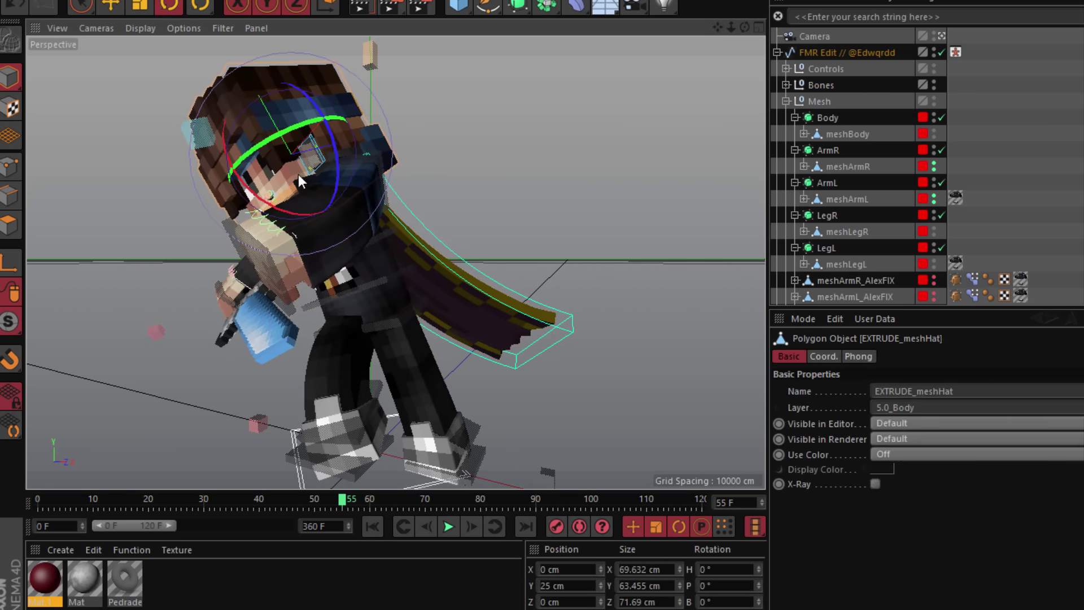
{"action": "left_click", "coordinate": [313, 174]}
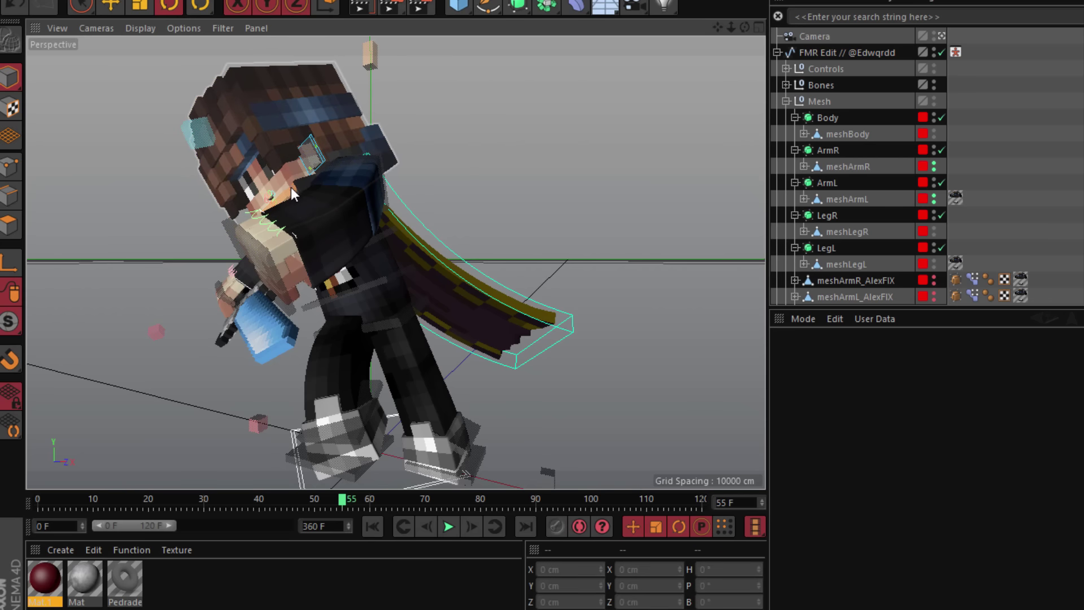
{"action": "left_click", "coordinate": [289, 192]}
{"action": "left_click", "coordinate": [303, 190]}
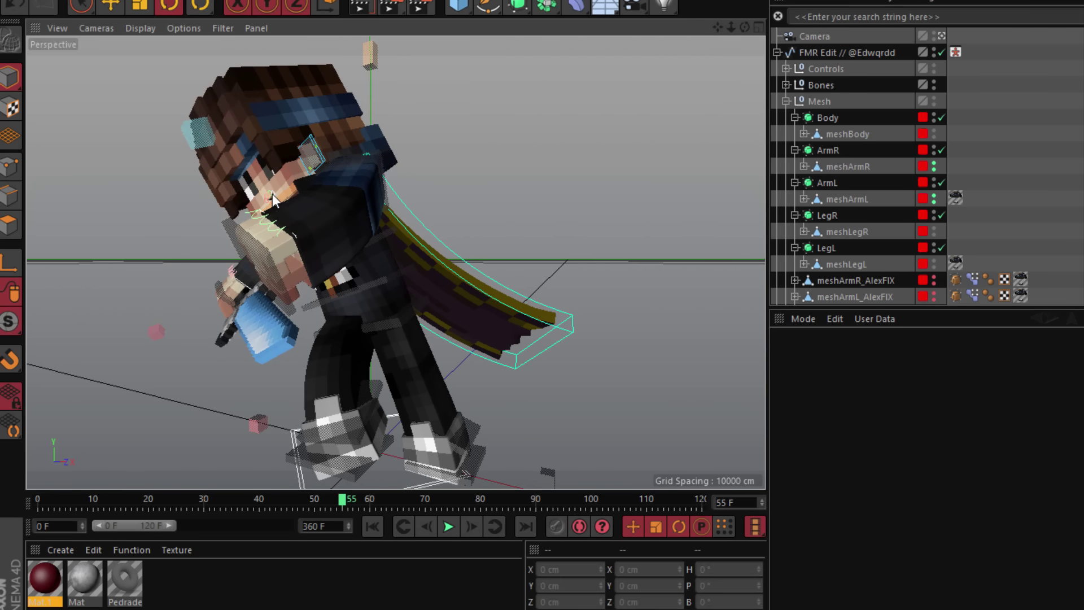
{"action": "left_click", "coordinate": [289, 190]}
{"action": "left_click", "coordinate": [301, 181]}
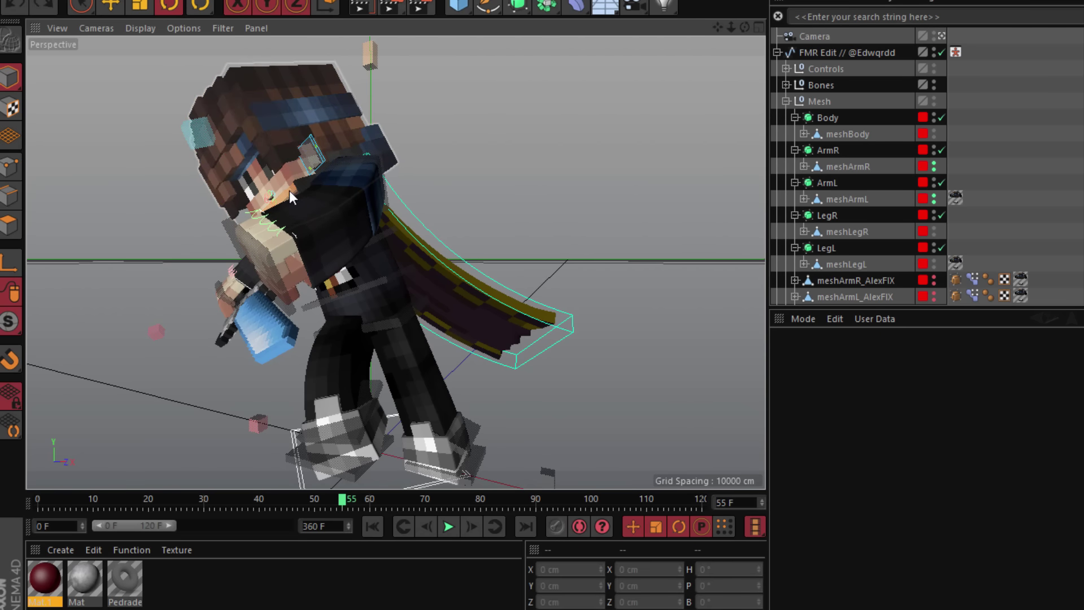
{"action": "left_click", "coordinate": [289, 190]}
{"action": "left_click", "coordinate": [310, 180]}
{"action": "left_click", "coordinate": [290, 191]}
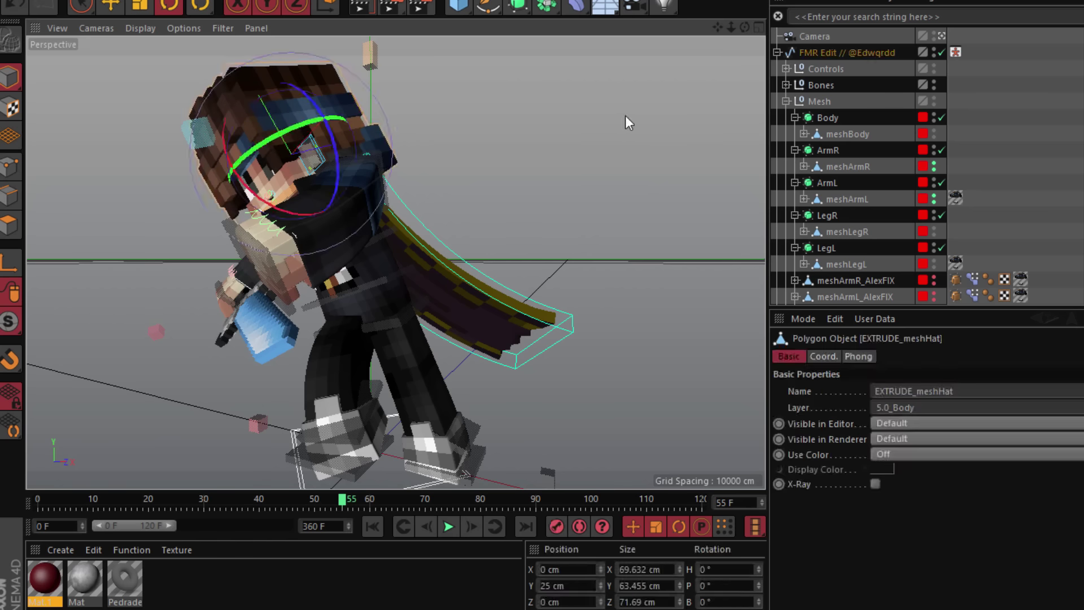
{"action": "left_click", "coordinate": [625, 115]}
Step: Select the neck control outside the camera view, then rotate it to a heading of about 23° in the camera view so the head turns outward
{"action": "left_click", "coordinate": [942, 37]}
{"action": "left_click_drag", "start_coordinate": [575, 235], "coordinate": [333, 179]}
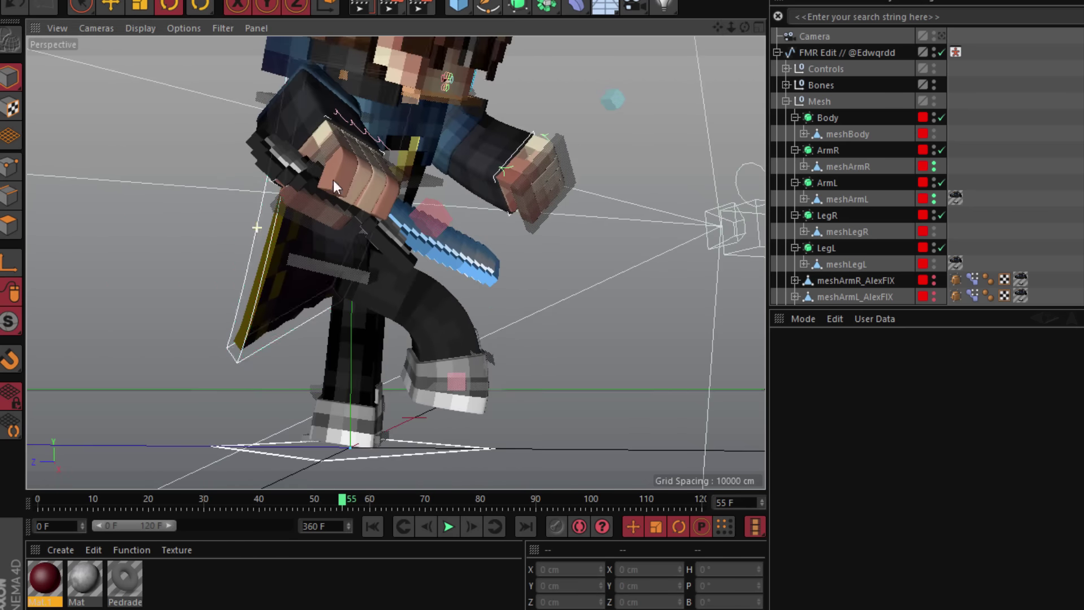
{"action": "scroll", "coordinate": [482, 83], "scroll_direction": "up", "scroll_amount": 2}
{"action": "left_click", "coordinate": [424, 102]}
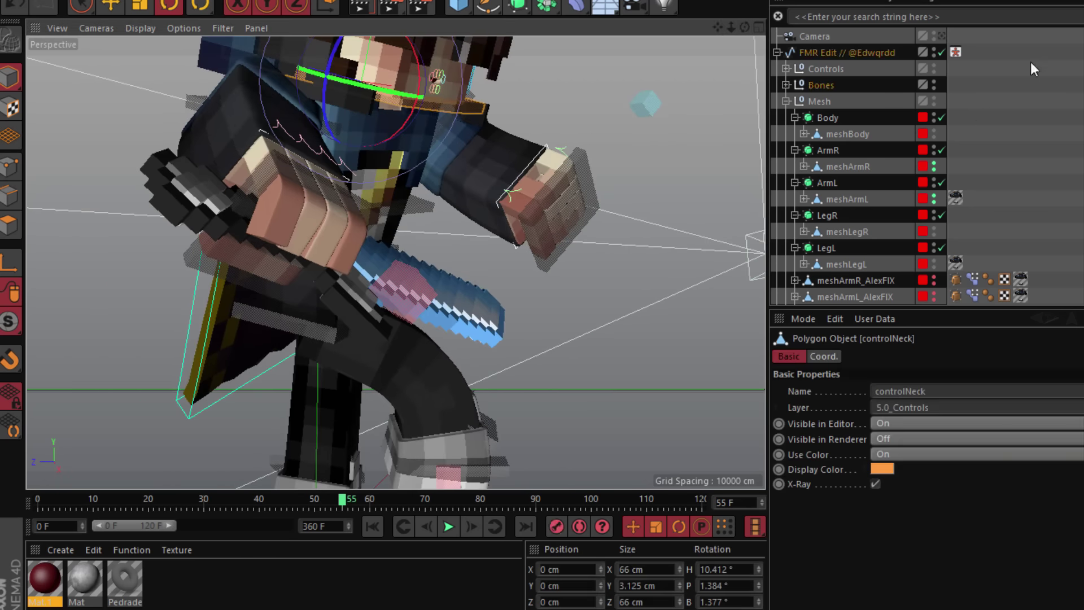
{"action": "left_click", "coordinate": [938, 40]}
{"action": "mouse_move", "coordinate": [329, 220]}
{"action": "left_mouse_down"}
{"action": "mouse_move", "coordinate": [353, 213]}
{"action": "mouse_move", "coordinate": [228, 233]}
{"action": "mouse_move", "coordinate": [334, 222]}
{"action": "left_mouse_up"}
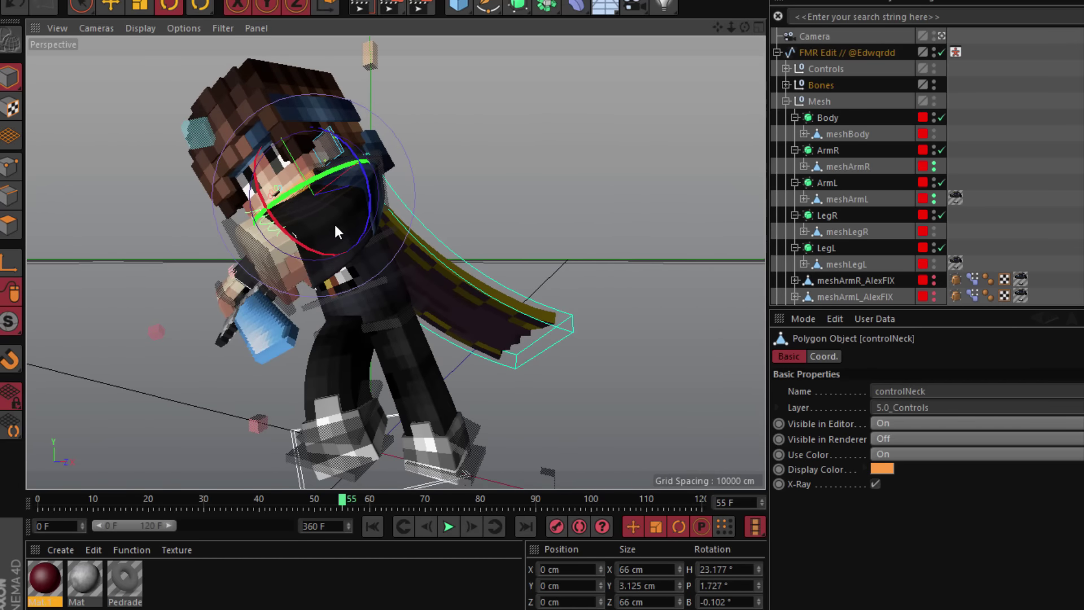
{"action": "left_click", "coordinate": [170, 63]}
{"action": "left_click", "coordinate": [115, 7]}
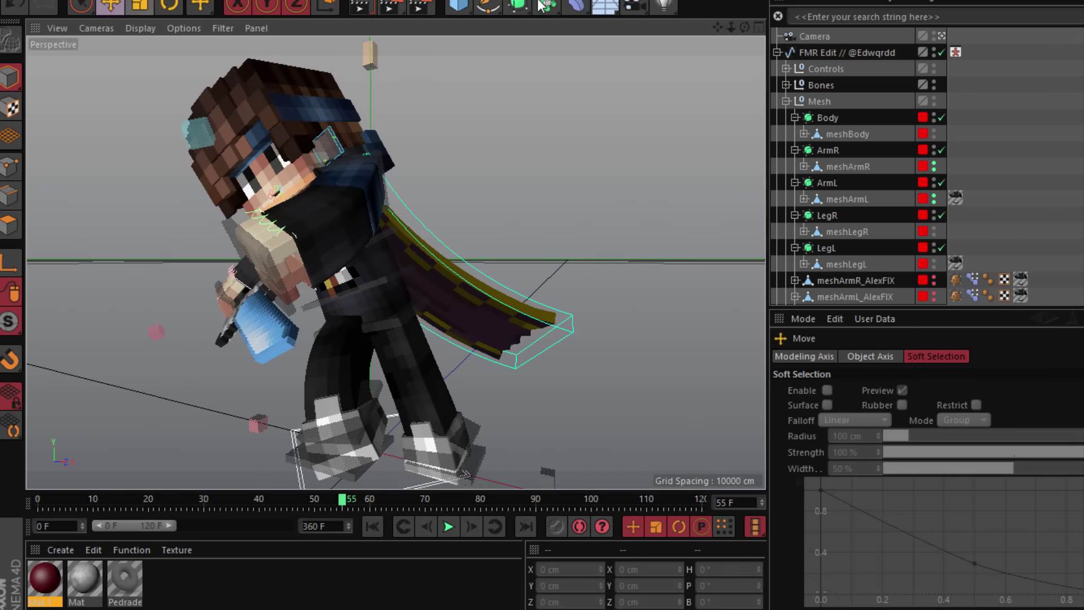
Step: Leave the camera view and move the mouth shape control on the face panel so the mouth curves into a frown
{"action": "left_click", "coordinate": [941, 37]}
{"action": "left_click_drag", "start_coordinate": [154, 124], "coordinate": [339, 74]}
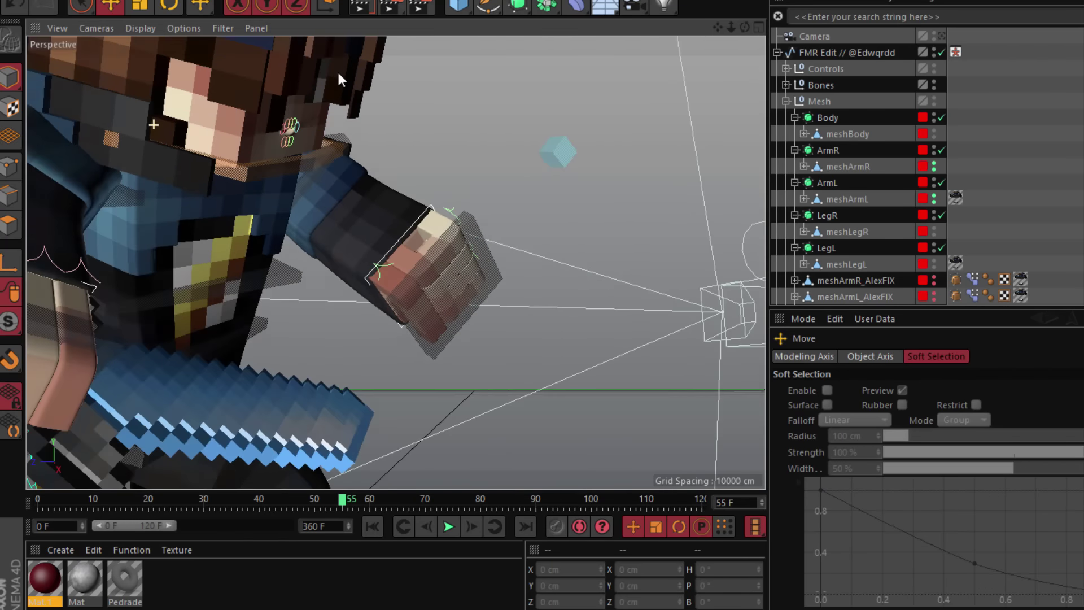
{"action": "scroll", "coordinate": [337, 70], "scroll_direction": "up", "scroll_amount": 2}
{"action": "scroll", "coordinate": [538, 64], "scroll_direction": "up", "scroll_amount": 2}
{"action": "scroll", "coordinate": [621, 48], "scroll_direction": "up", "scroll_amount": 2}
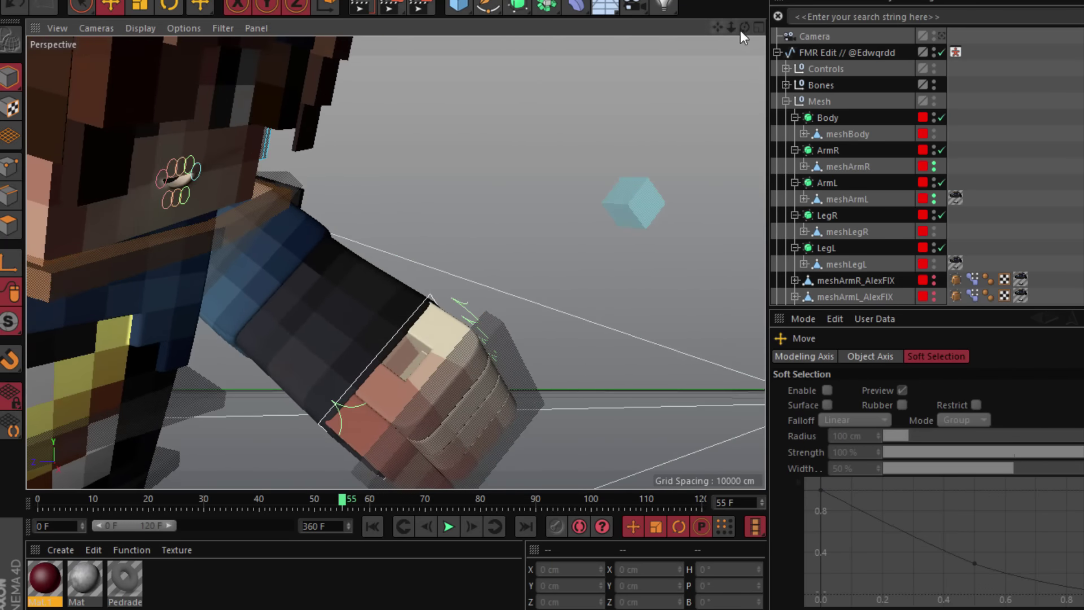
{"action": "left_click_drag", "start_coordinate": [743, 30], "coordinate": [597, 133]}
{"action": "scroll", "coordinate": [602, 148], "scroll_direction": "down", "scroll_amount": 5}
{"action": "scroll", "coordinate": [241, 270], "scroll_direction": "up", "scroll_amount": 4}
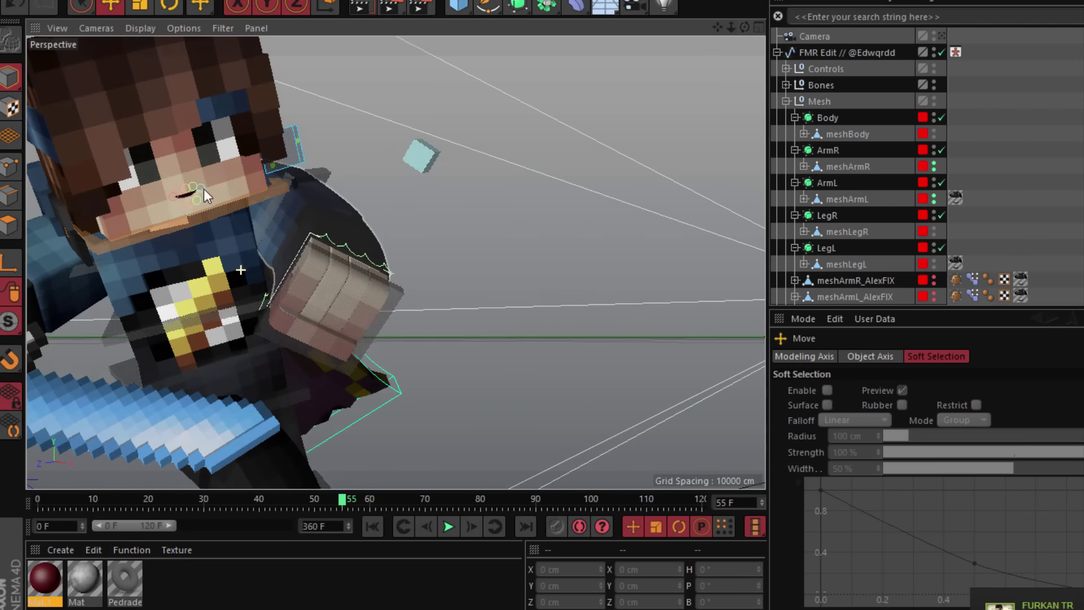
{"action": "scroll", "coordinate": [210, 161], "scroll_direction": "up", "scroll_amount": 6}
{"action": "left_click_drag", "start_coordinate": [744, 28], "coordinate": [517, 117]}
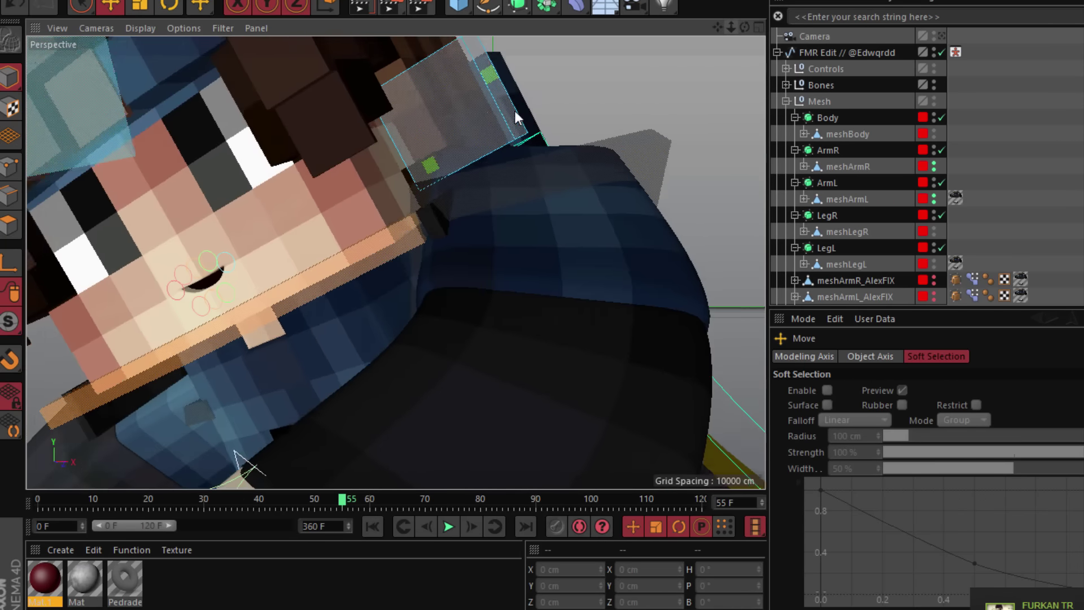
{"action": "scroll", "coordinate": [515, 112], "scroll_direction": "up", "scroll_amount": 1}
{"action": "left_click_drag", "start_coordinate": [490, 74], "coordinate": [514, 101]}
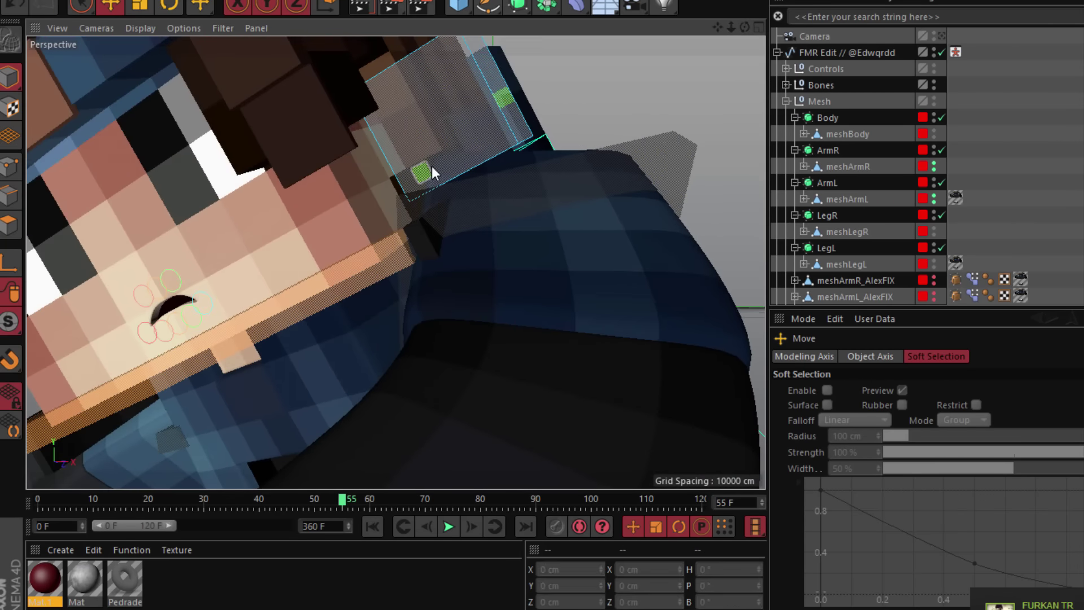
Step: Fine-tune the mouth open/close control to narrow the mouth slightly, and return to the camera view
{"action": "left_click_drag", "start_coordinate": [432, 166], "coordinate": [420, 165]}
{"action": "key", "text": "ctrl+z"}
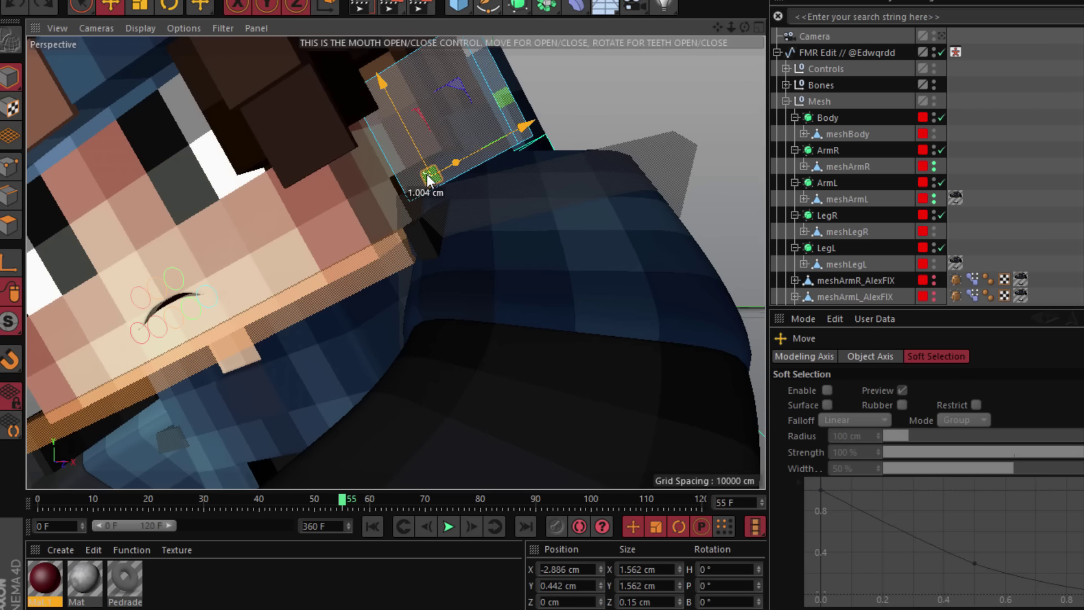
{"action": "left_click", "coordinate": [912, 45]}
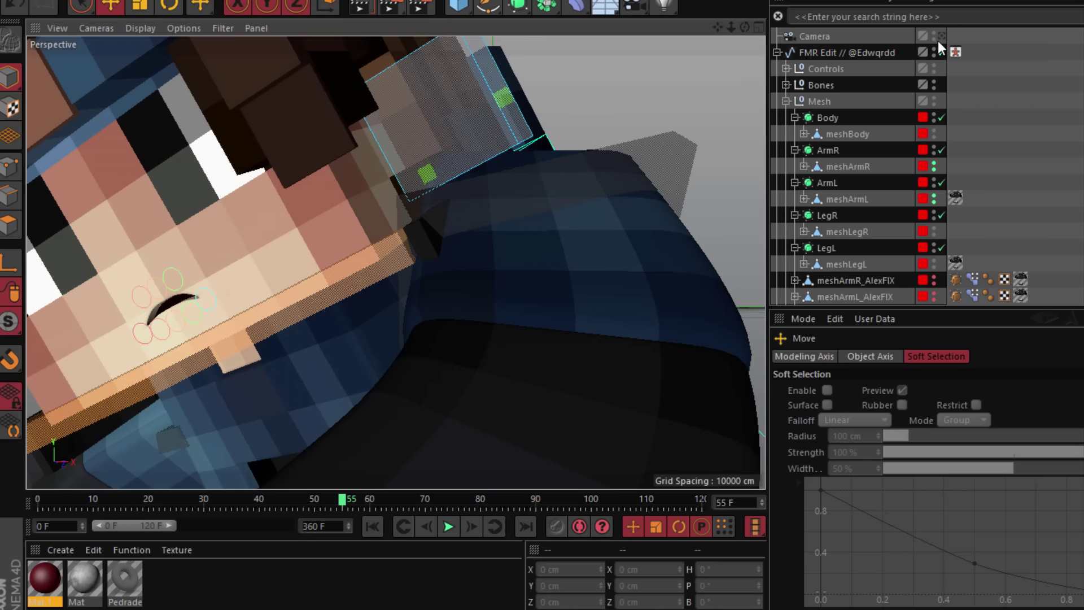
{"action": "left_click", "coordinate": [941, 36]}
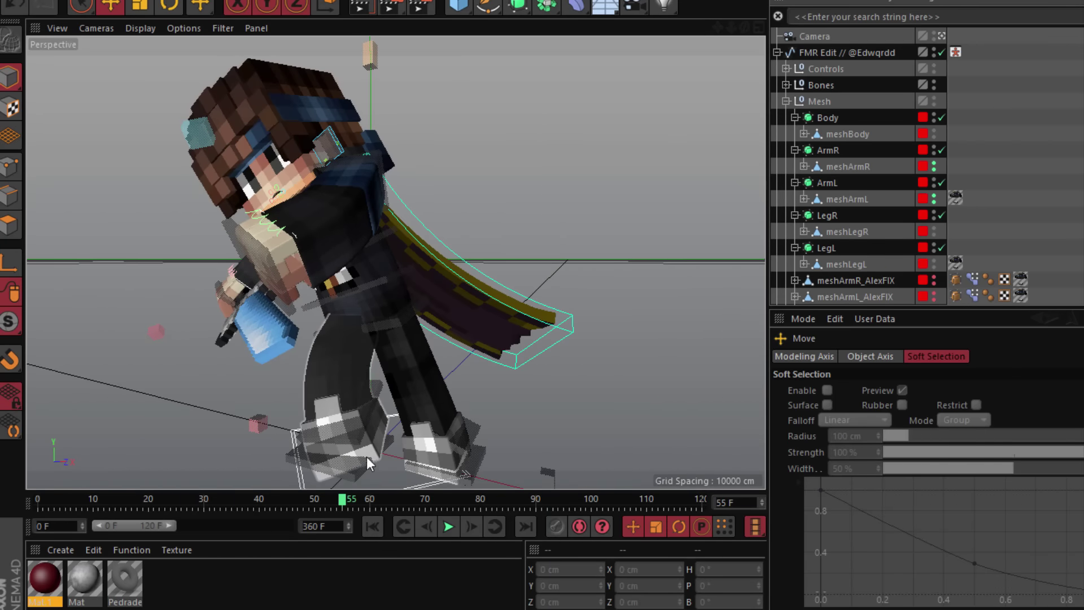
Step: Move the right foot control up and toward the left leg, then clear the selection
{"action": "left_click", "coordinate": [381, 448]}
{"action": "left_click_drag", "start_coordinate": [380, 443], "coordinate": [501, 404]}
{"action": "left_click", "coordinate": [550, 418]}
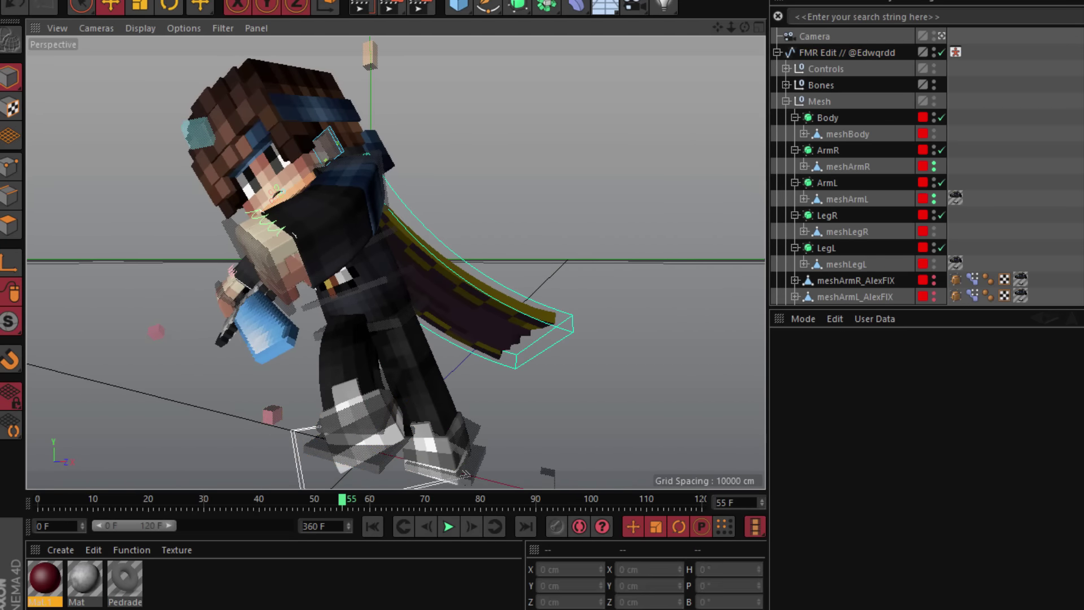
Step: Open hrb_fmr_edit from Design Files > Cinema4D > FMR RİG in File Explorer and load the HRB FMR rig into the scene
{"action": "key", "text": "super+e"}
{"action": "double_click", "coordinate": [830, 363]}
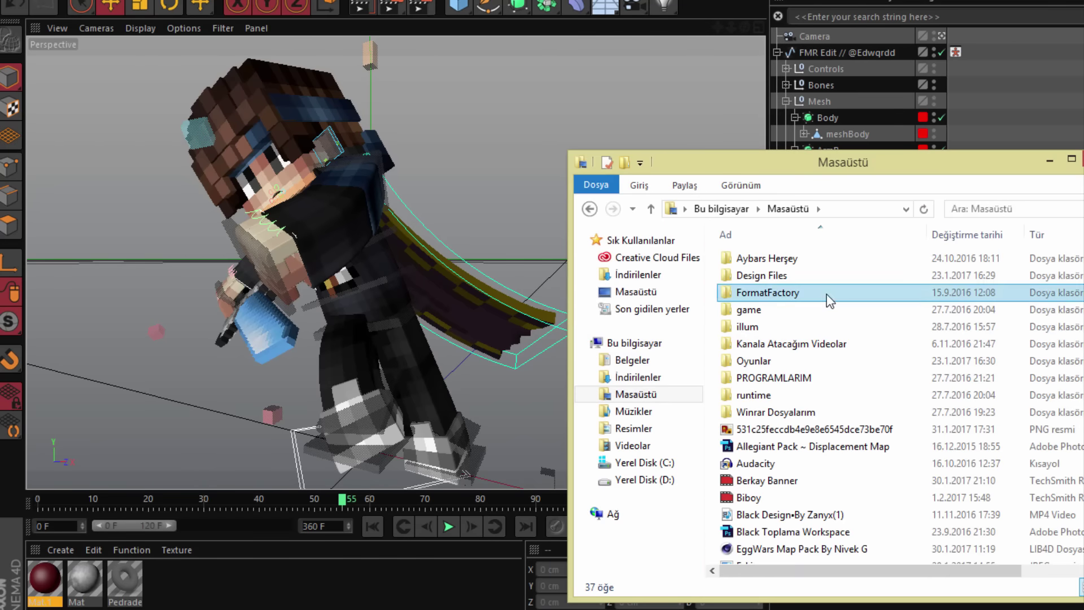
{"action": "double_click", "coordinate": [768, 275]}
{"action": "double_click", "coordinate": [718, 251]}
{"action": "double_click", "coordinate": [742, 283]}
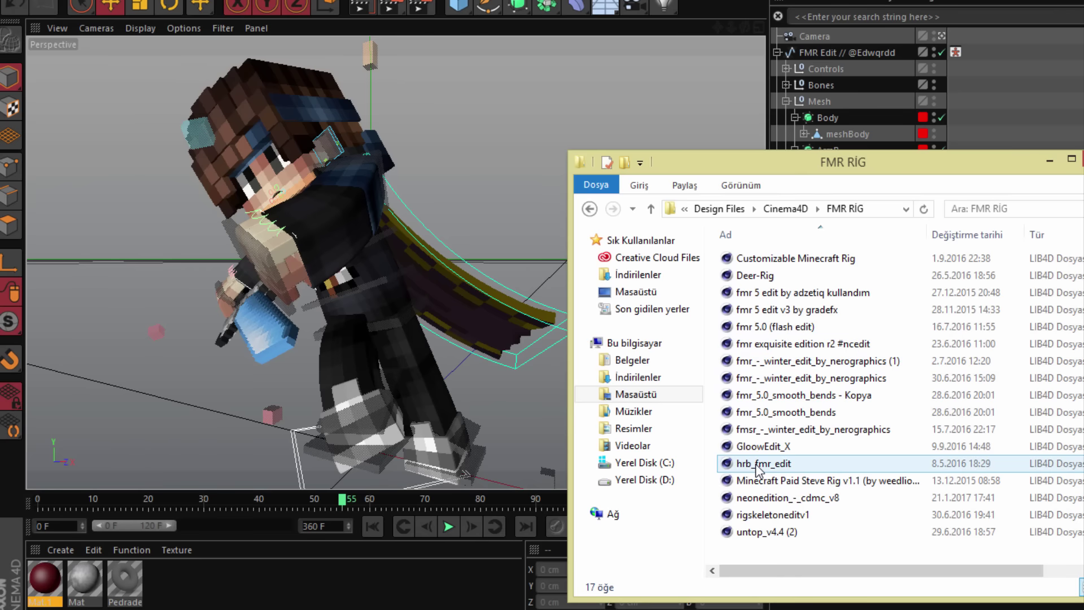
{"action": "double_click", "coordinate": [783, 466]}
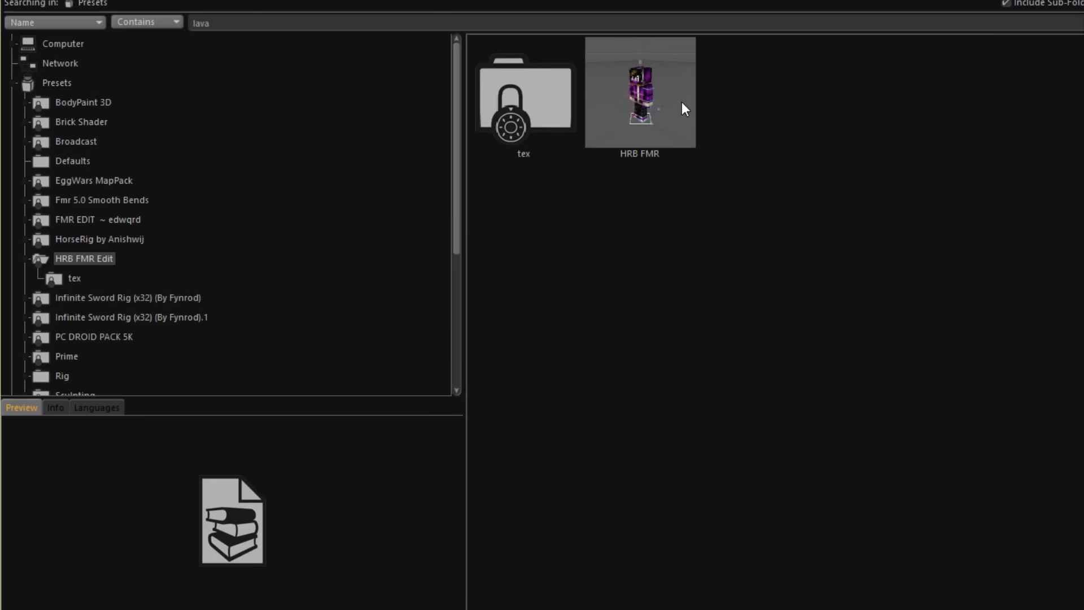
{"action": "left_click", "coordinate": [685, 108]}
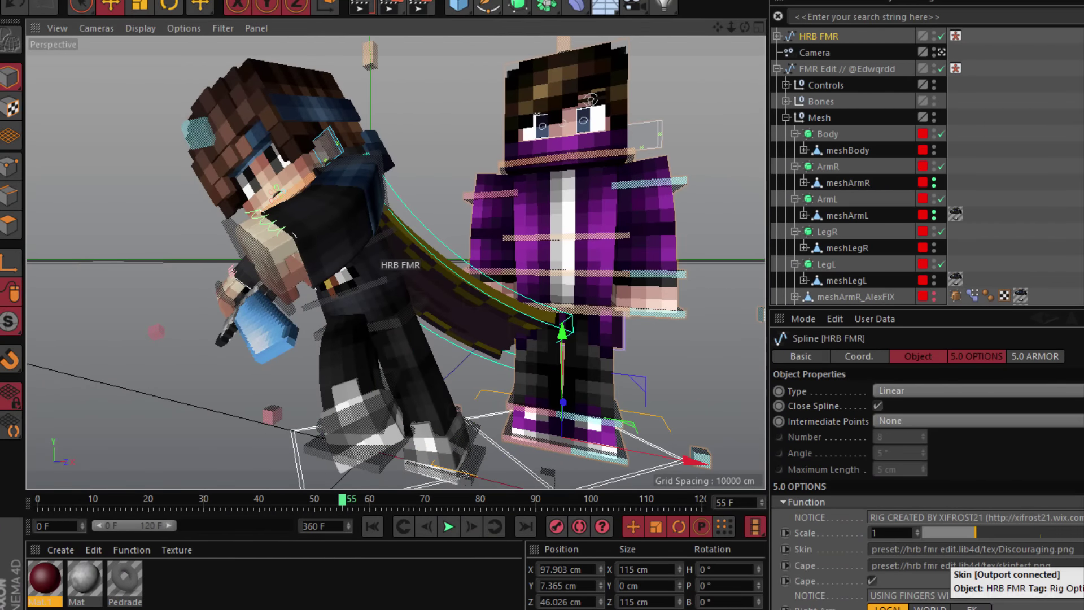
Step: Set the HRB FMR rig's skin to Zombi.png from the Minecraft Skin folder
{"action": "scroll", "coordinate": [926, 508], "scroll_direction": "down", "scroll_amount": 5}
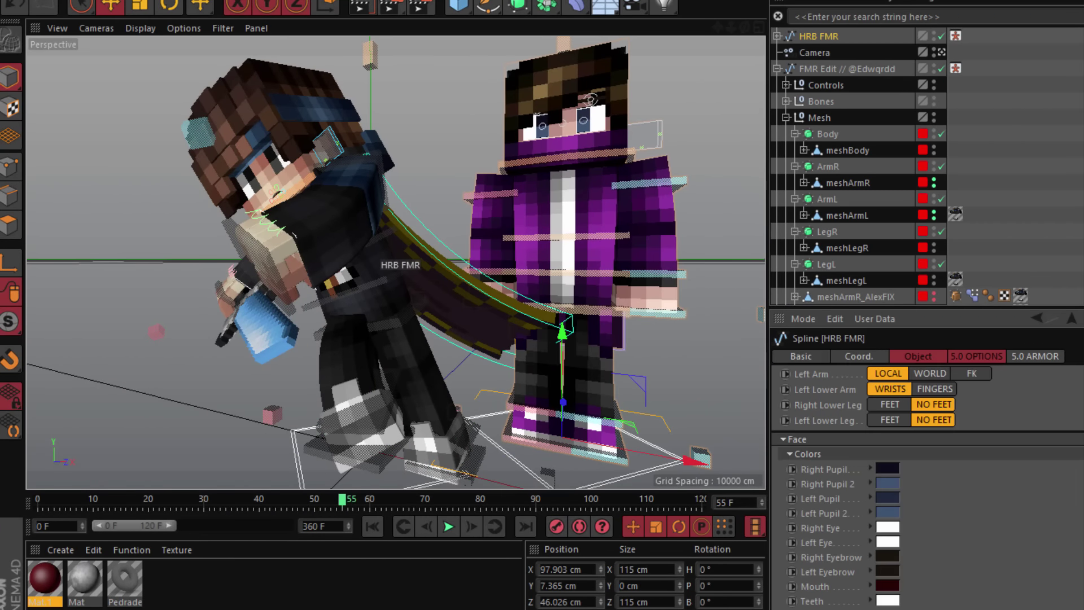
{"action": "scroll", "coordinate": [925, 480], "scroll_direction": "up", "scroll_amount": 5}
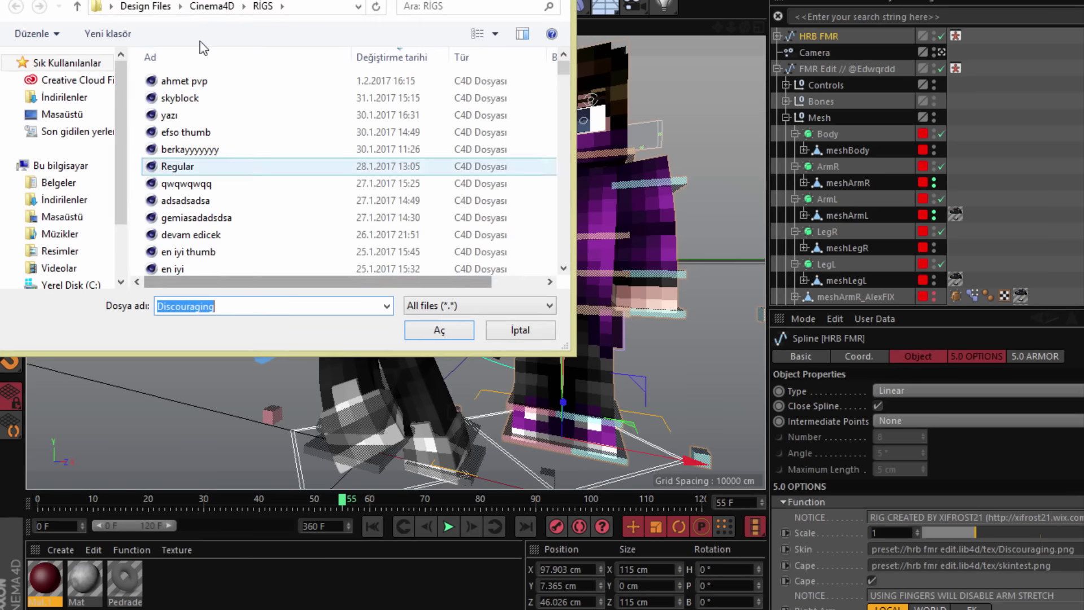
{"action": "left_click", "coordinate": [149, 8]}
{"action": "double_click", "coordinate": [189, 209]}
{"action": "left_click", "coordinate": [264, 313]}
{"action": "type", "text": "zo"}
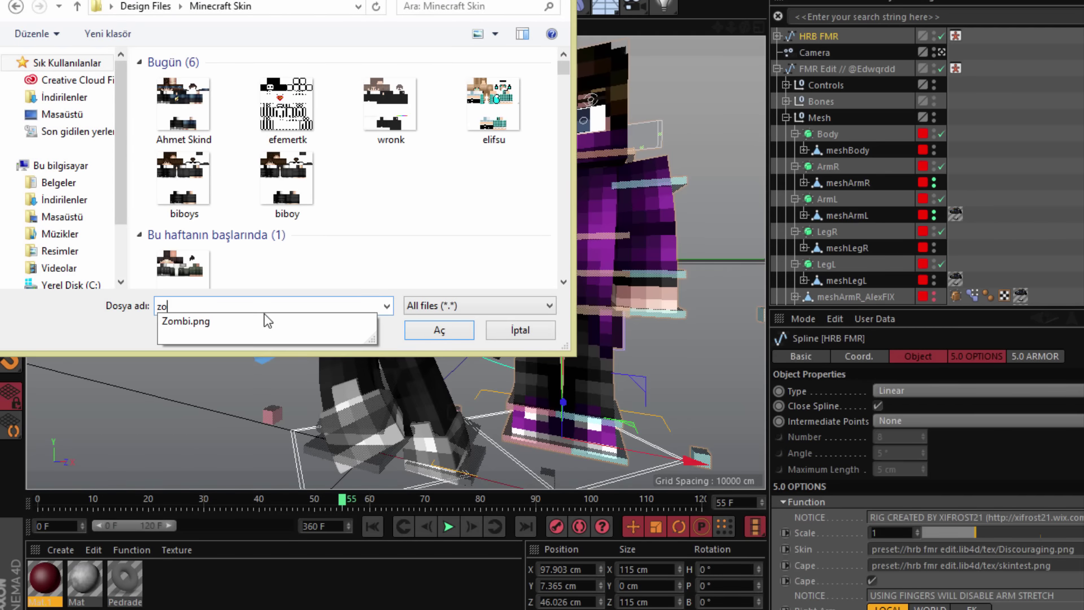
{"action": "key", "text": "Return"}
Step: Turn off the zombie rig's right eye, left eye, mouth, pupils, eyebrows and teeth
{"action": "scroll", "coordinate": [1029, 418], "scroll_direction": "down", "scroll_amount": 15}
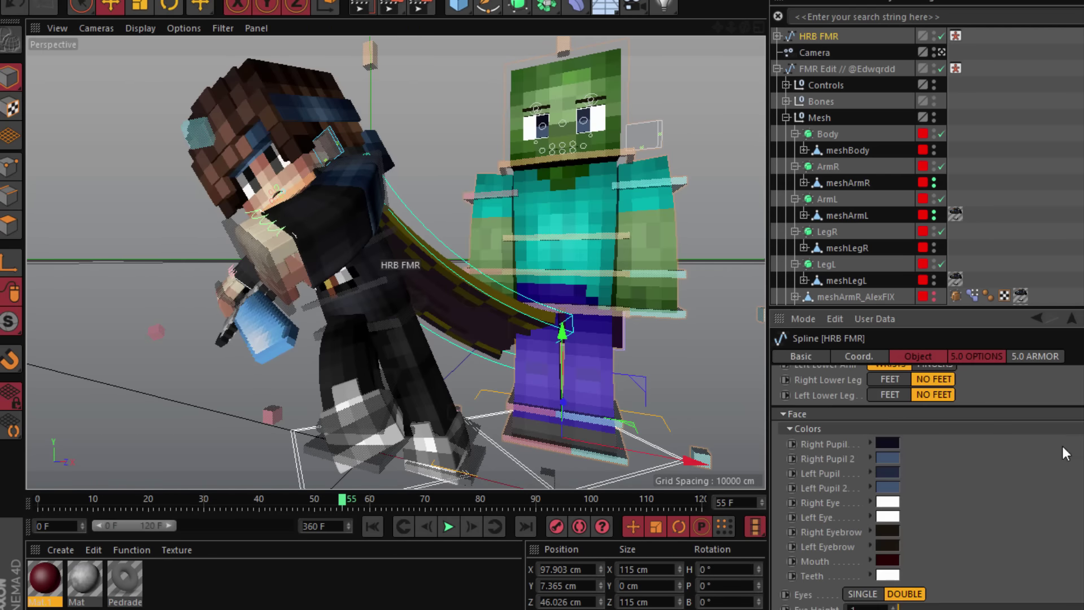
{"action": "left_click", "coordinate": [874, 445]}
{"action": "left_click", "coordinate": [873, 461]}
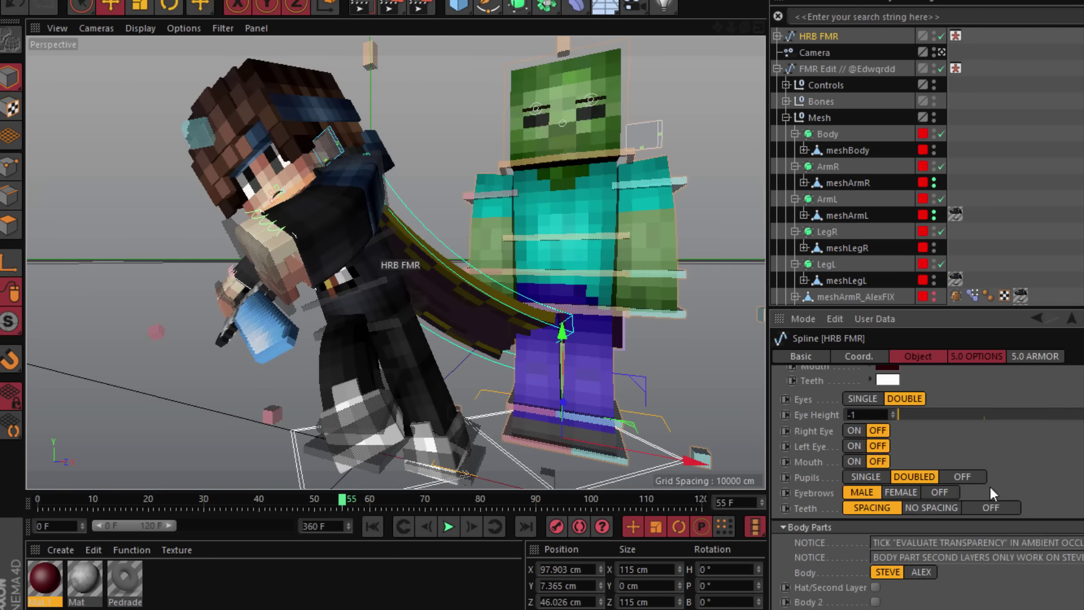
{"action": "left_click", "coordinate": [954, 490]}
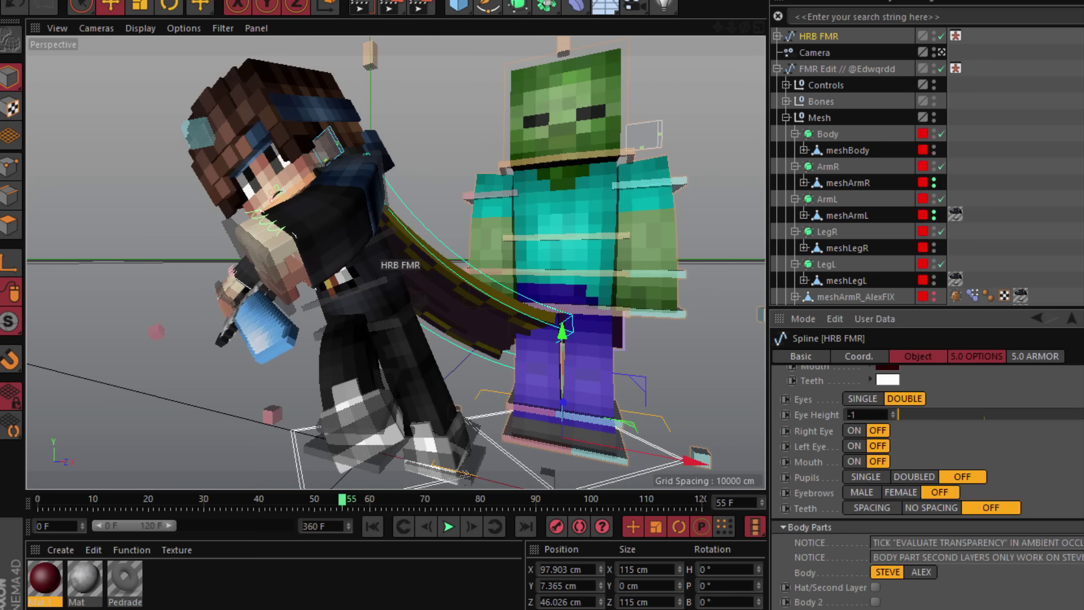
Step: Unlock the zombie rig's 5.0_Body layer and select the zombie's arm and leg meshes
{"action": "left_click", "coordinate": [1082, 390]}
{"action": "scroll", "coordinate": [1014, 506], "scroll_direction": "down", "scroll_amount": 5}
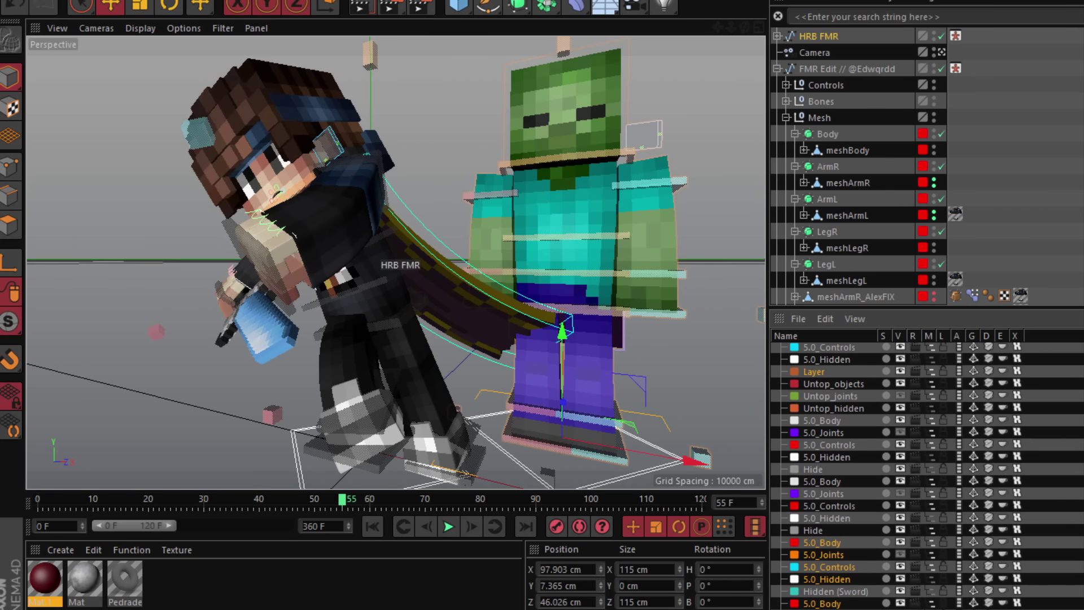
{"action": "key", "text": "shift+F5"}
{"action": "left_click", "coordinate": [614, 332]}
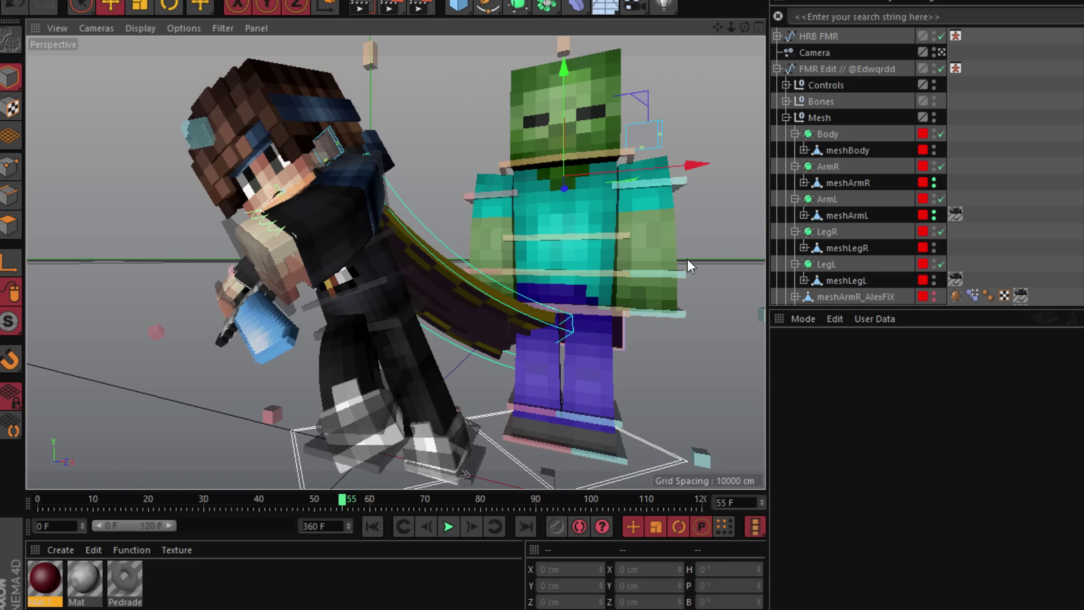
{"action": "left_click", "coordinate": [638, 241]}
{"action": "key", "text": "shift+F4"}
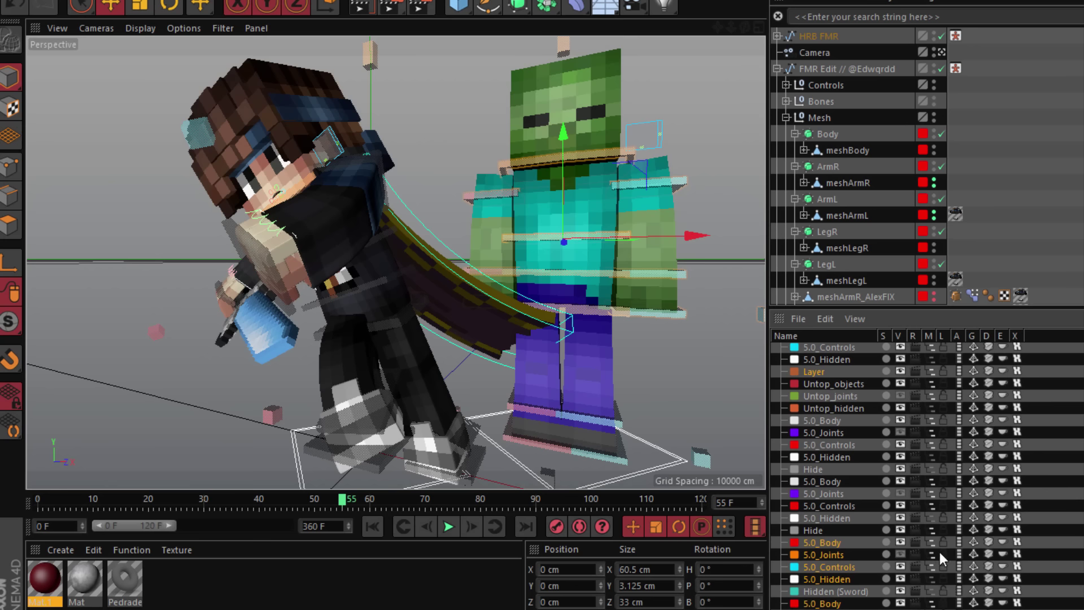
{"action": "left_click", "coordinate": [663, 252]}
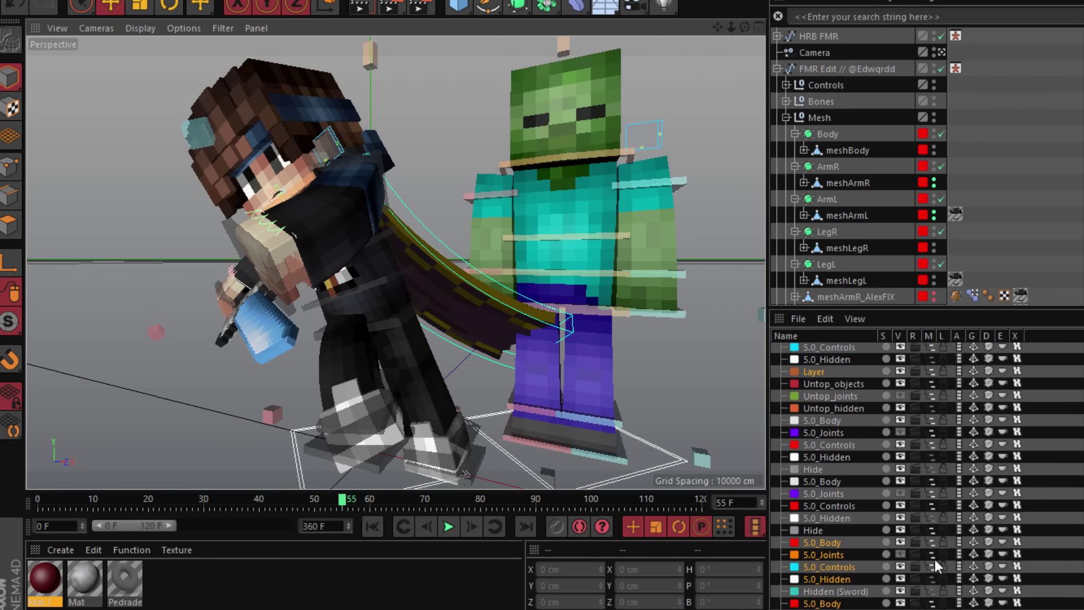
{"action": "left_click", "coordinate": [575, 330]}
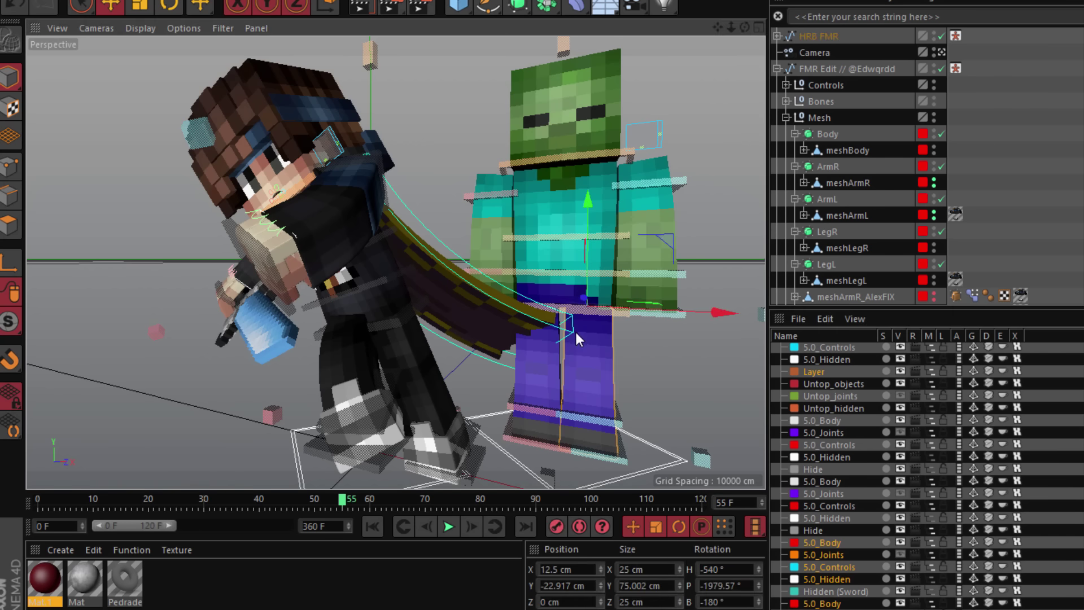
{"action": "left_click", "coordinate": [490, 216], "text": "shift"}
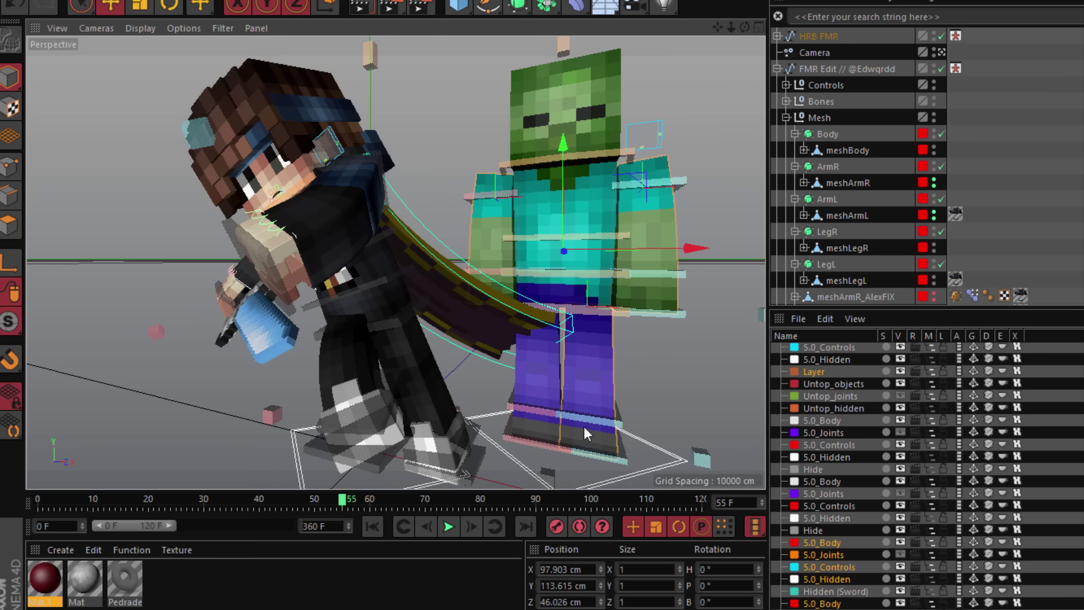
Step: Loop-select the polygon bands at the zombie's two sleeve edges and around both of its shoes
{"action": "left_click", "coordinate": [10, 226]}
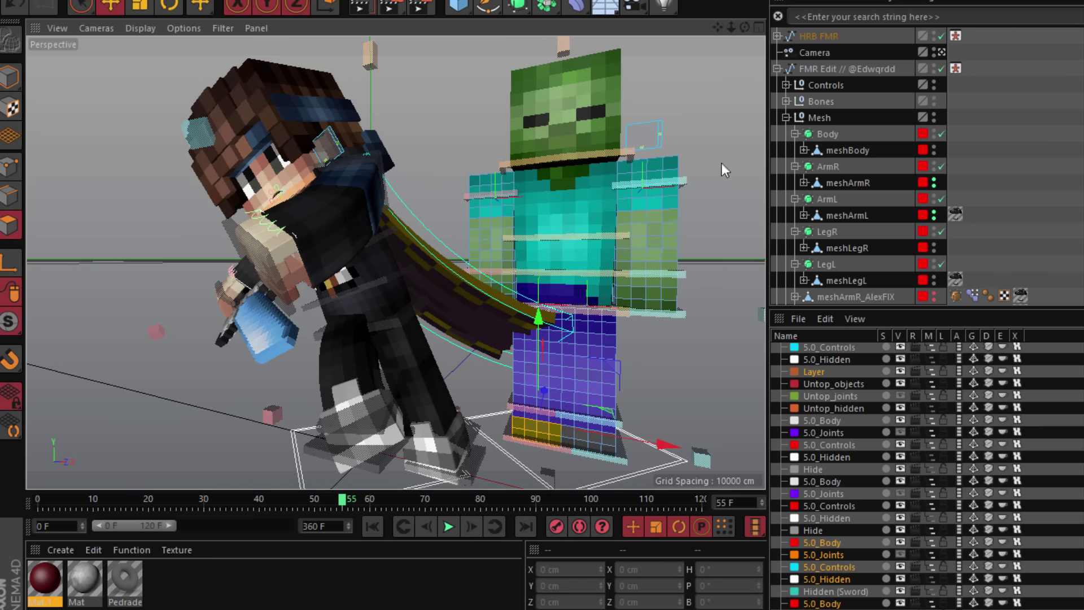
{"action": "key", "text": "u"}
{"action": "key", "text": "l"}
{"action": "left_click", "coordinate": [590, 211]}
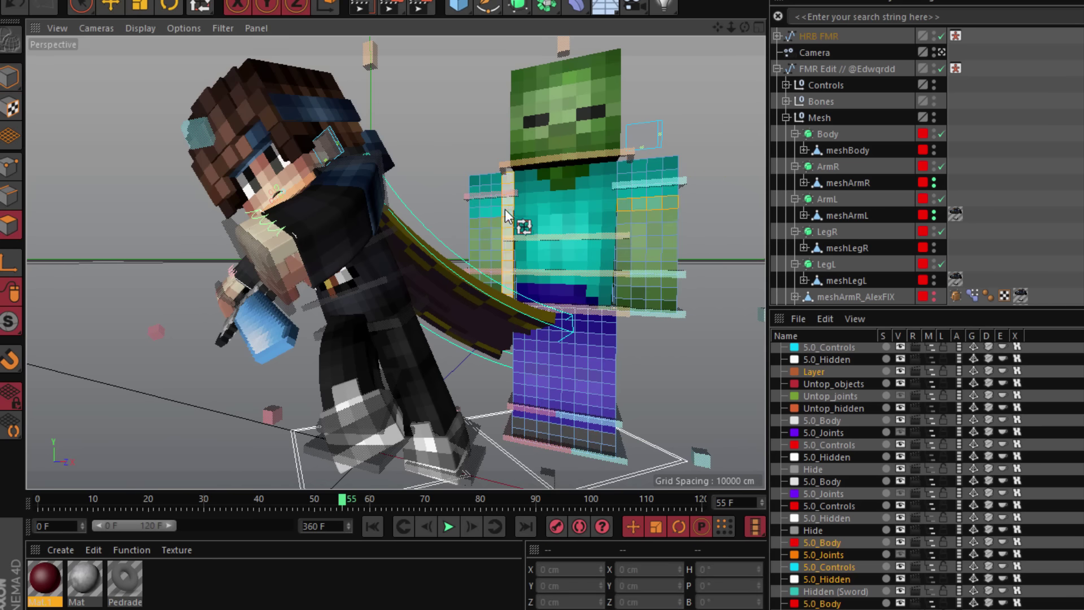
{"action": "left_click", "coordinate": [501, 212], "text": "shift"}
{"action": "left_click", "coordinate": [554, 428], "text": "shift"}
{"action": "left_click", "coordinate": [544, 439], "text": "shift"}
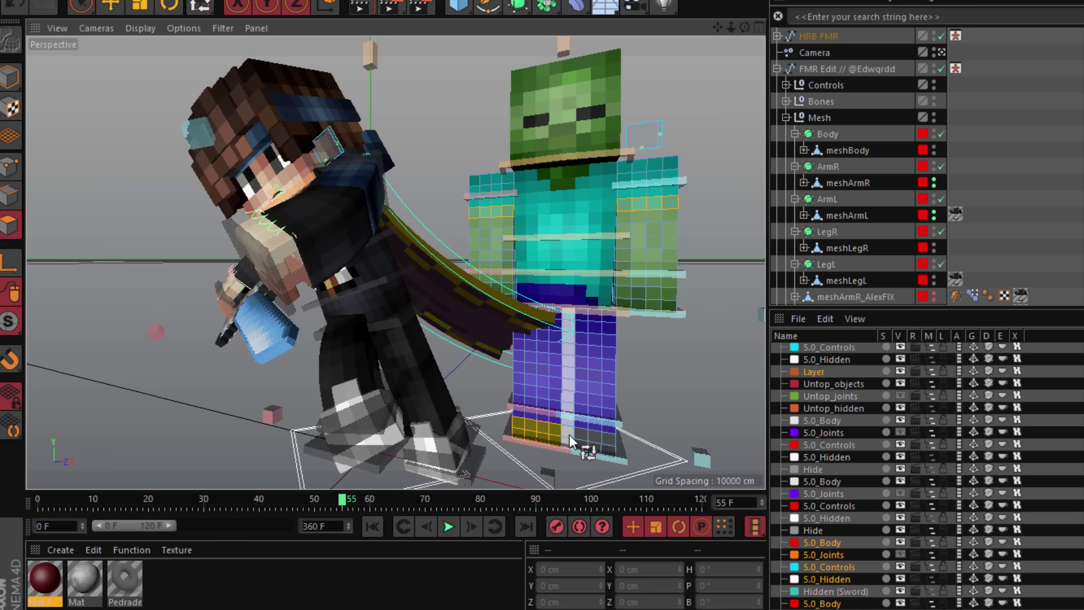
{"action": "left_click", "coordinate": [569, 435], "text": "shift"}
Step: Extrude the selected sleeve and shoe polygons with a 2 cm offset, then return to whole-object editing
{"action": "right_click", "coordinate": [591, 429]}
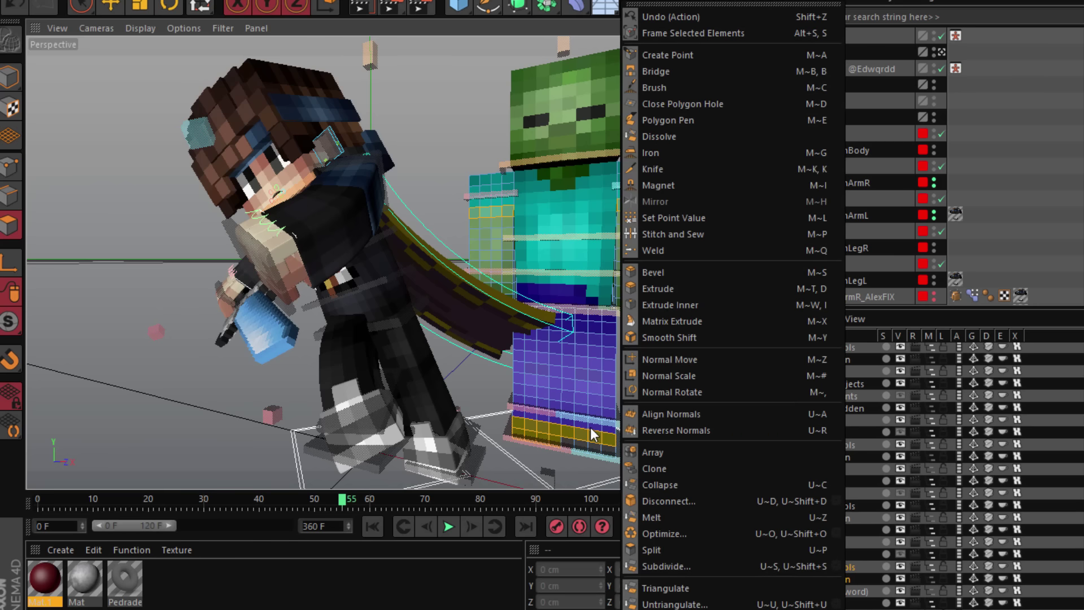
{"action": "left_click", "coordinate": [591, 429]}
{"action": "right_click", "coordinate": [622, 431]}
{"action": "left_click", "coordinate": [696, 290]}
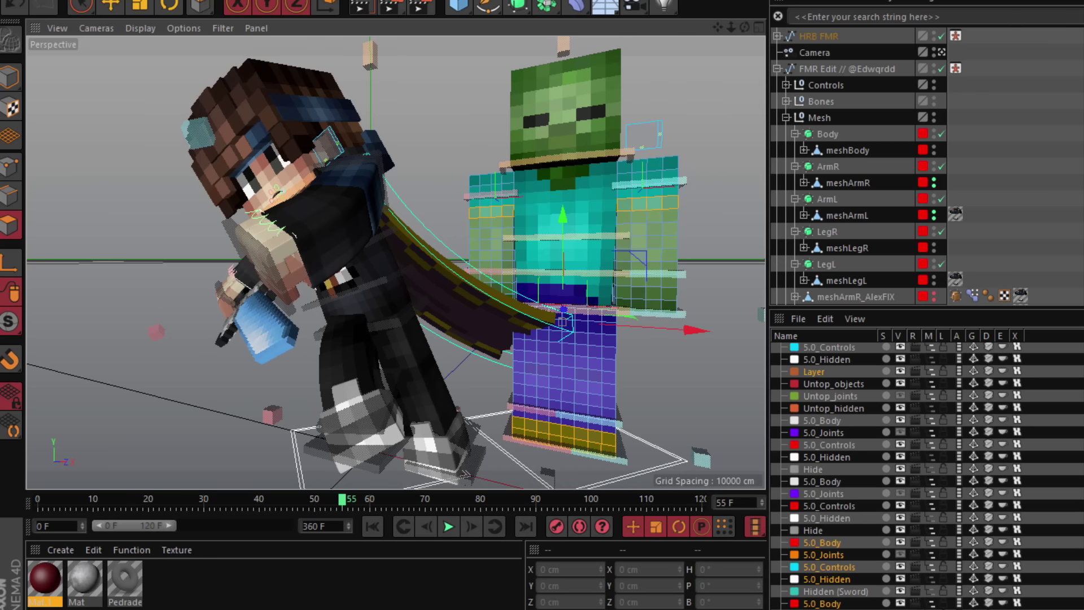
{"action": "left_click", "coordinate": [812, 550]}
{"action": "left_click", "coordinate": [10, 77]}
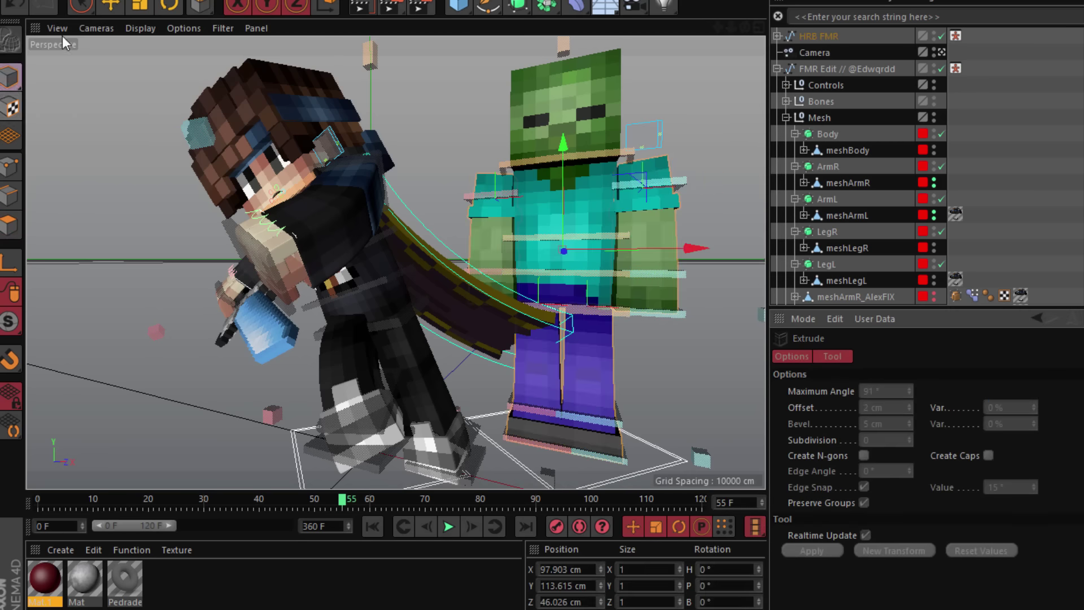
{"action": "left_click", "coordinate": [110, 5]}
{"action": "left_click", "coordinate": [86, 116]}
Step: Select the shirt polygons on the front of the zombie's torso and extrude them with a 2 cm offset
{"action": "left_click", "coordinate": [10, 224]}
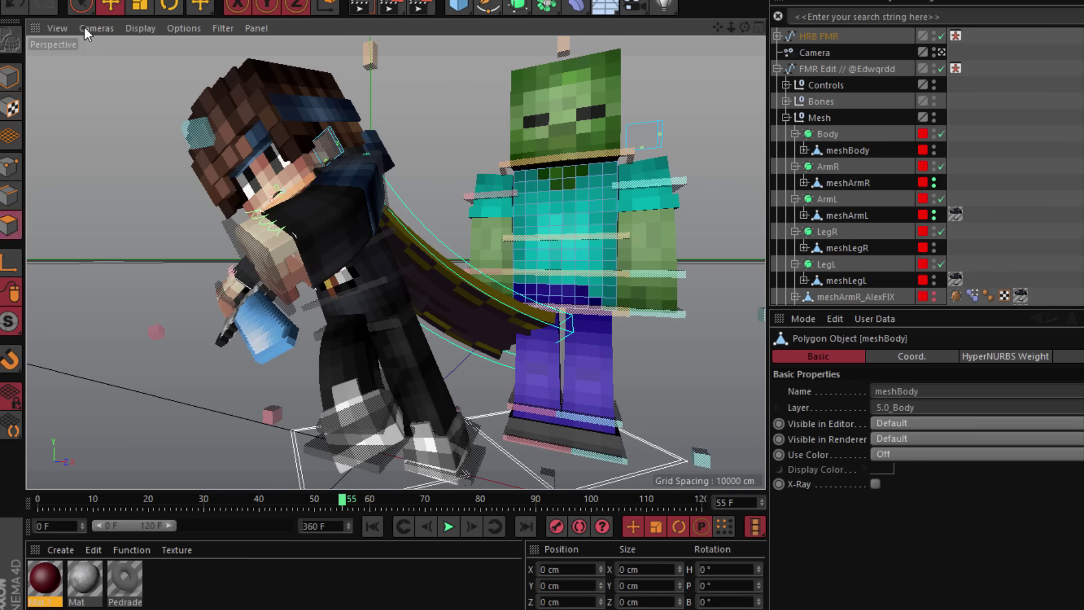
{"action": "left_click", "coordinate": [81, 7]}
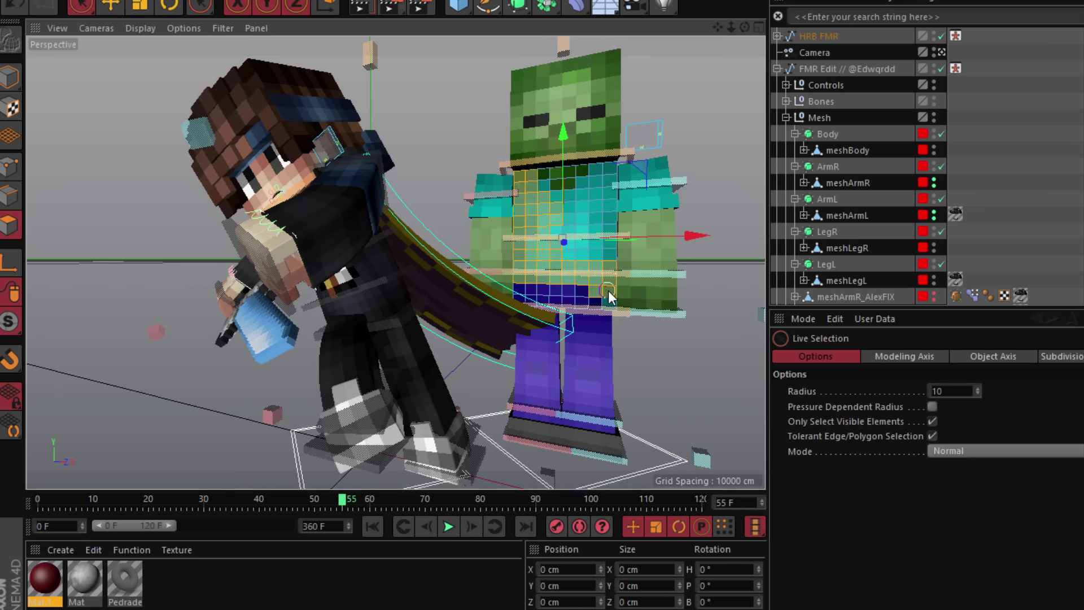
{"action": "left_click_drag", "start_coordinate": [610, 293], "coordinate": [608, 180]}
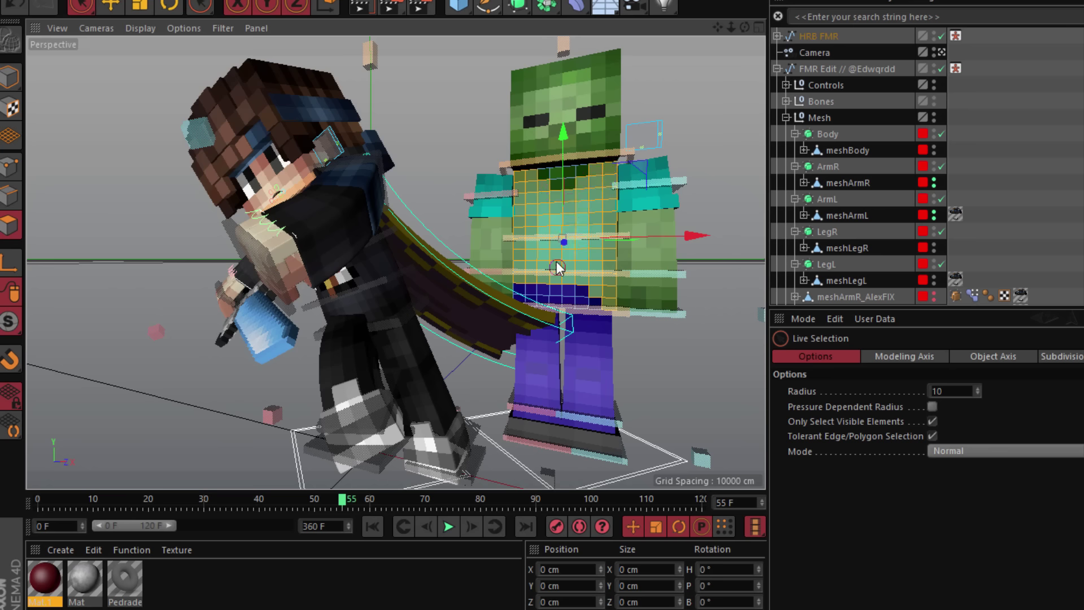
{"action": "right_click", "coordinate": [567, 243]}
{"action": "left_click", "coordinate": [604, 287]}
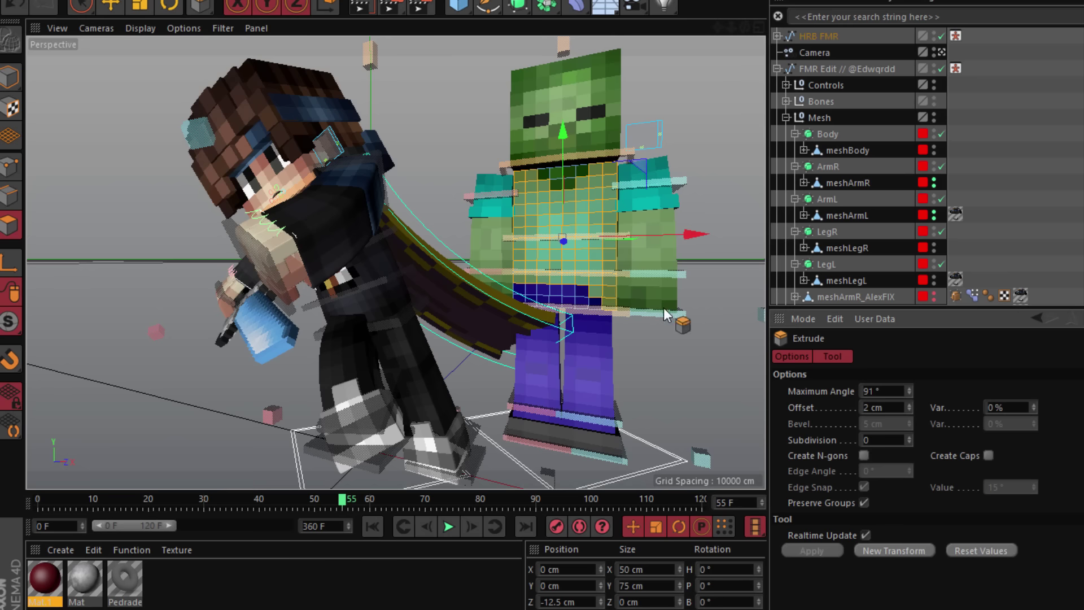
{"action": "left_click", "coordinate": [8, 78]}
{"action": "left_click", "coordinate": [117, 5]}
{"action": "left_click", "coordinate": [81, 142]}
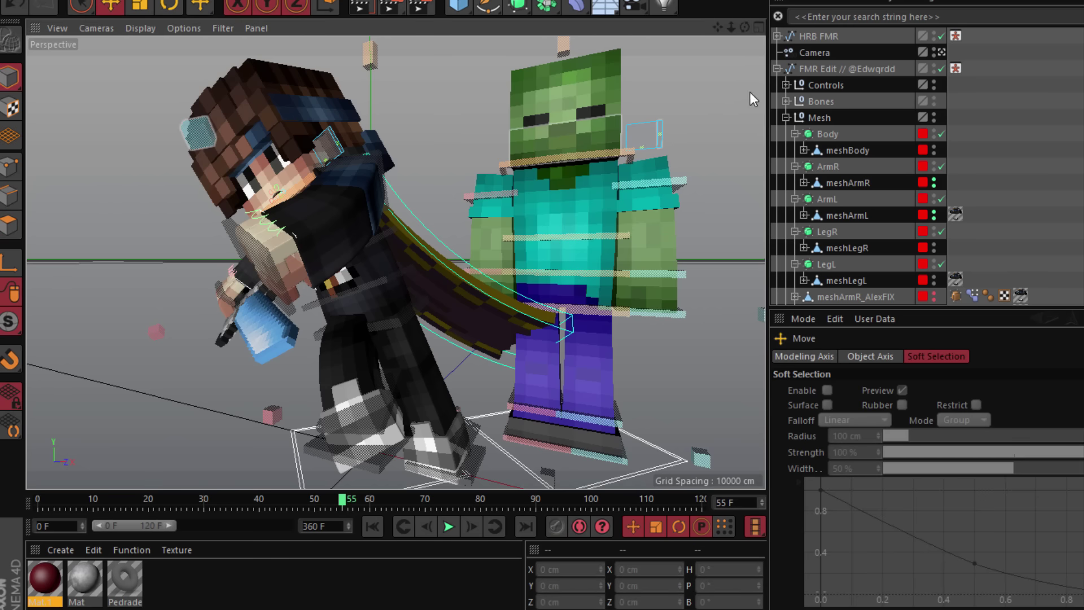
Step: Move the whole zombie rig to the sword side of the character and rotate it to face him
{"action": "left_click_drag", "start_coordinate": [731, 29], "coordinate": [745, 30]}
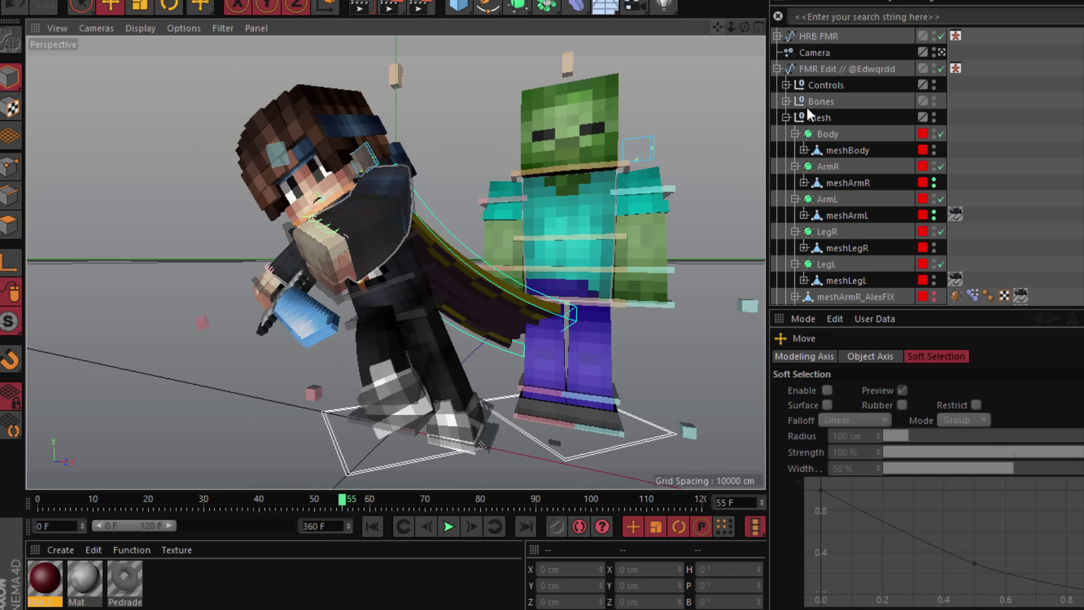
{"action": "left_click", "coordinate": [835, 69]}
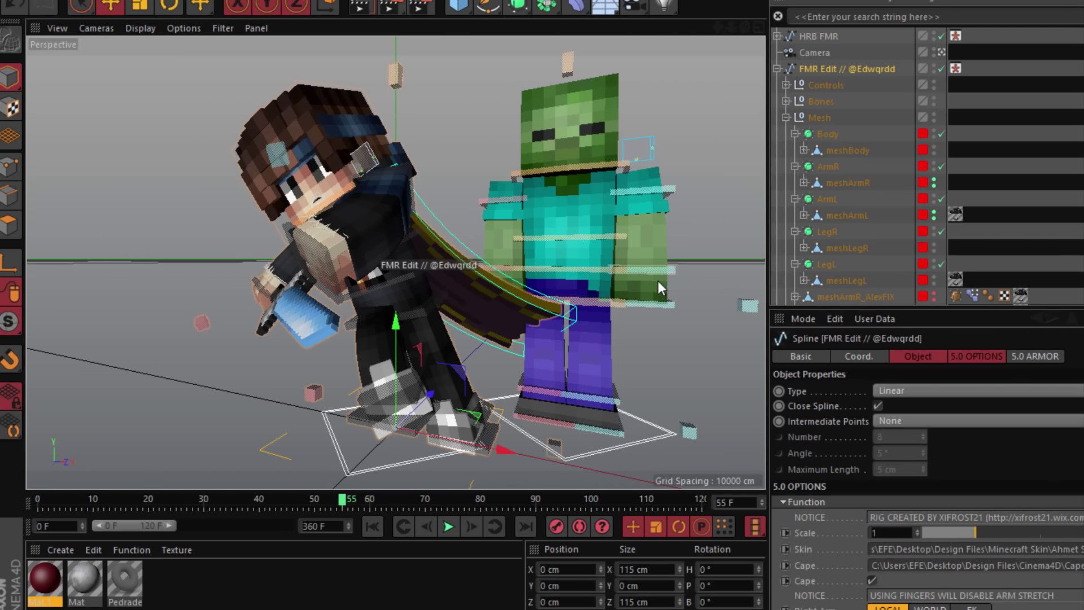
{"action": "left_click", "coordinate": [777, 69]}
{"action": "left_click", "coordinate": [807, 37]}
{"action": "left_click_drag", "start_coordinate": [624, 389], "coordinate": [235, 387]}
{"action": "left_click", "coordinate": [167, 6]}
{"action": "left_click_drag", "start_coordinate": [297, 472], "coordinate": [219, 455]}
{"action": "left_click", "coordinate": [110, 6]}
{"action": "left_click", "coordinate": [292, 463]}
{"action": "left_click", "coordinate": [362, 406]}
{"action": "left_click", "coordinate": [293, 449]}
{"action": "left_click", "coordinate": [712, 106]}
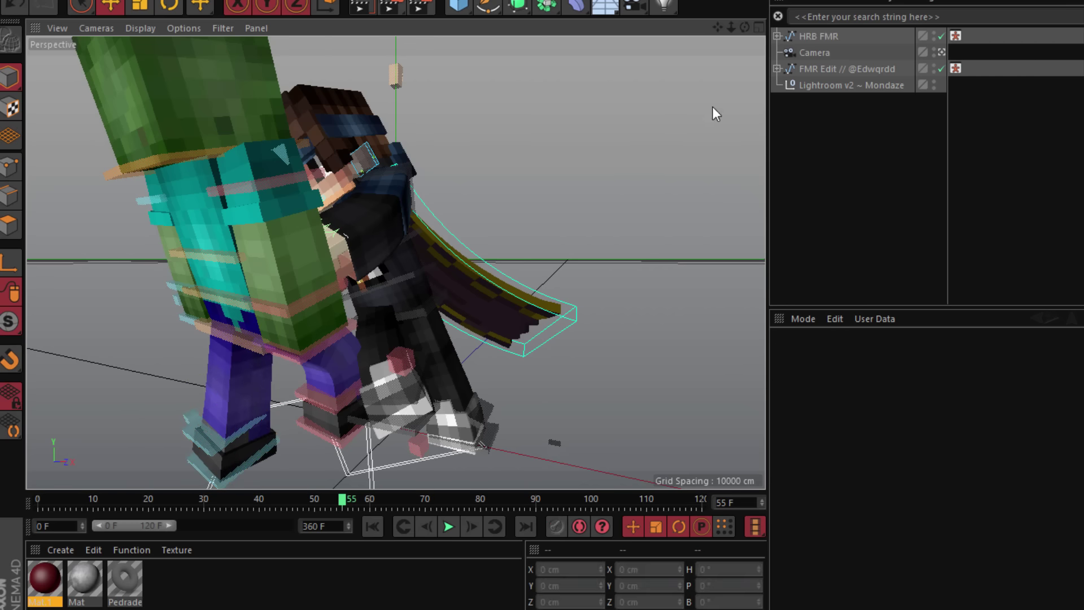
Step: Nudge the zombie rig closer to the camera and clear the selection
{"action": "left_click", "coordinate": [825, 35]}
{"action": "left_click_drag", "start_coordinate": [472, 234], "coordinate": [471, 236]}
{"action": "left_click", "coordinate": [299, 67]}
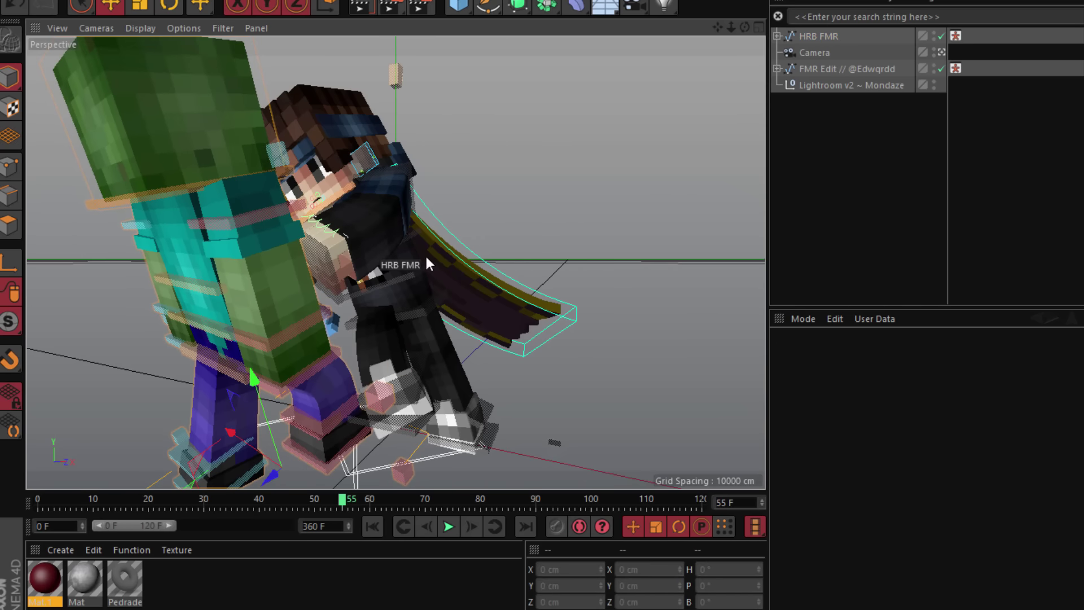
Step: Rotate the zombie's lower torso control to bend and twist its upper body away from the character
{"action": "left_click", "coordinate": [221, 363]}
{"action": "left_click", "coordinate": [173, 5]}
{"action": "left_click_drag", "start_coordinate": [139, 240], "coordinate": [269, 296]}
{"action": "left_click", "coordinate": [272, 289]}
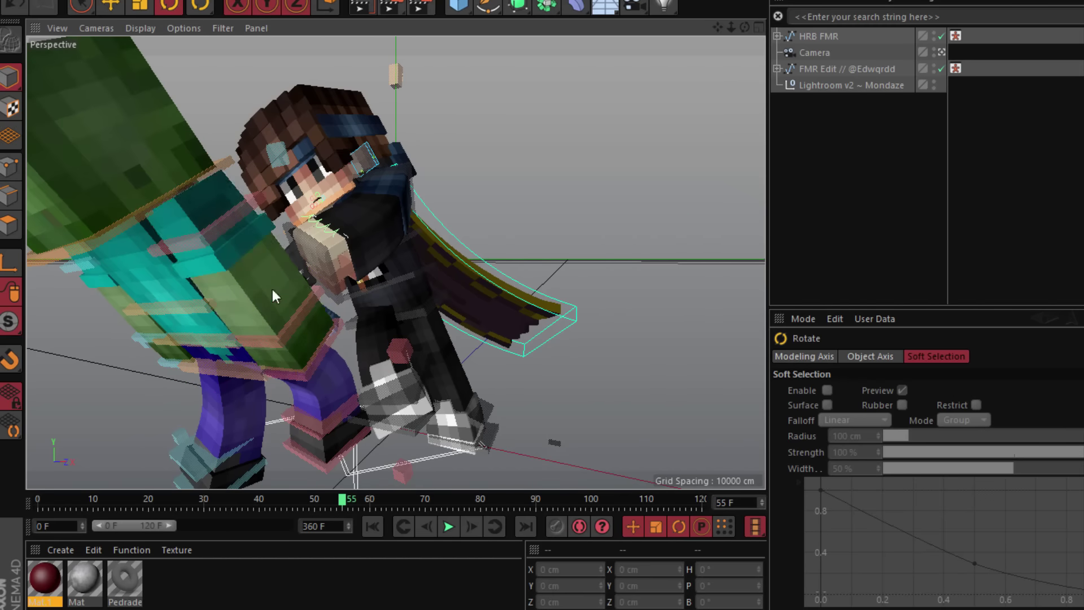
{"action": "left_click_drag", "start_coordinate": [201, 303], "coordinate": [153, 361]}
Step: Delete the HRB FMR zombie rig from the scene
{"action": "left_click", "coordinate": [827, 32]}
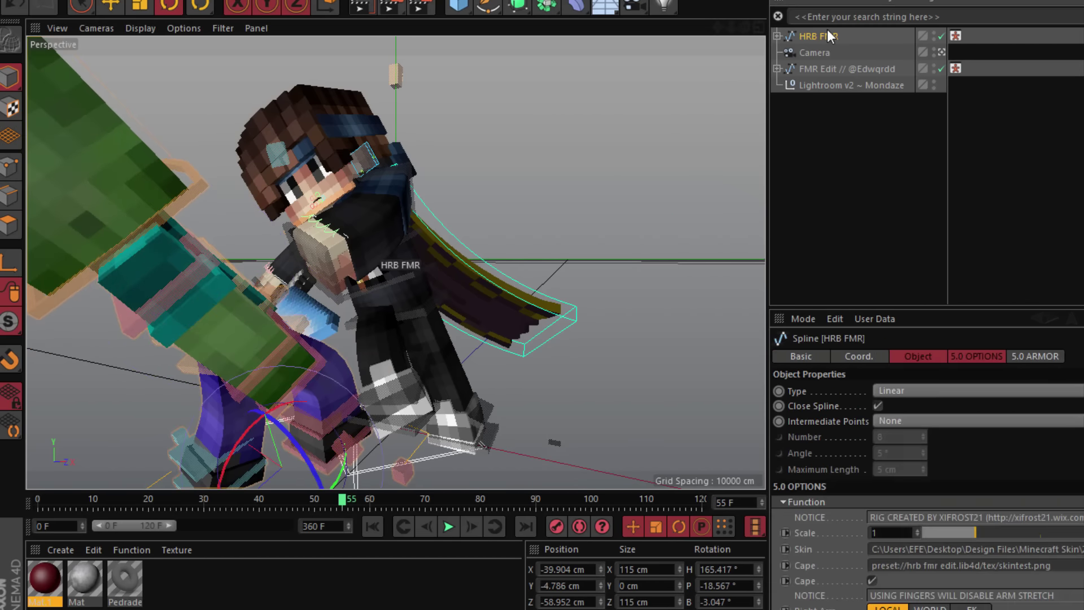
{"action": "key", "text": "Delete"}
Step: Rotate the character's right hand control so the sword blade swings toward his legs, then clear the selection
{"action": "scroll", "coordinate": [276, 229], "scroll_direction": "up", "scroll_amount": 3}
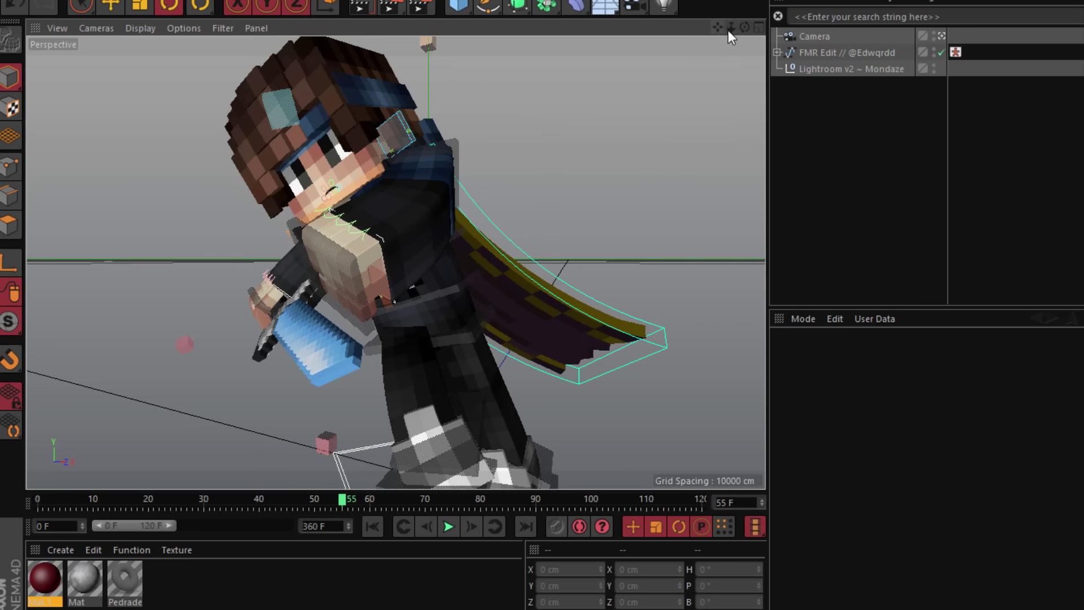
{"action": "mouse_move", "coordinate": [718, 27]}
{"action": "left_mouse_down"}
{"action": "mouse_move", "coordinate": [695, 22]}
{"action": "mouse_move", "coordinate": [758, 27]}
{"action": "mouse_move", "coordinate": [732, 35]}
{"action": "left_mouse_up"}
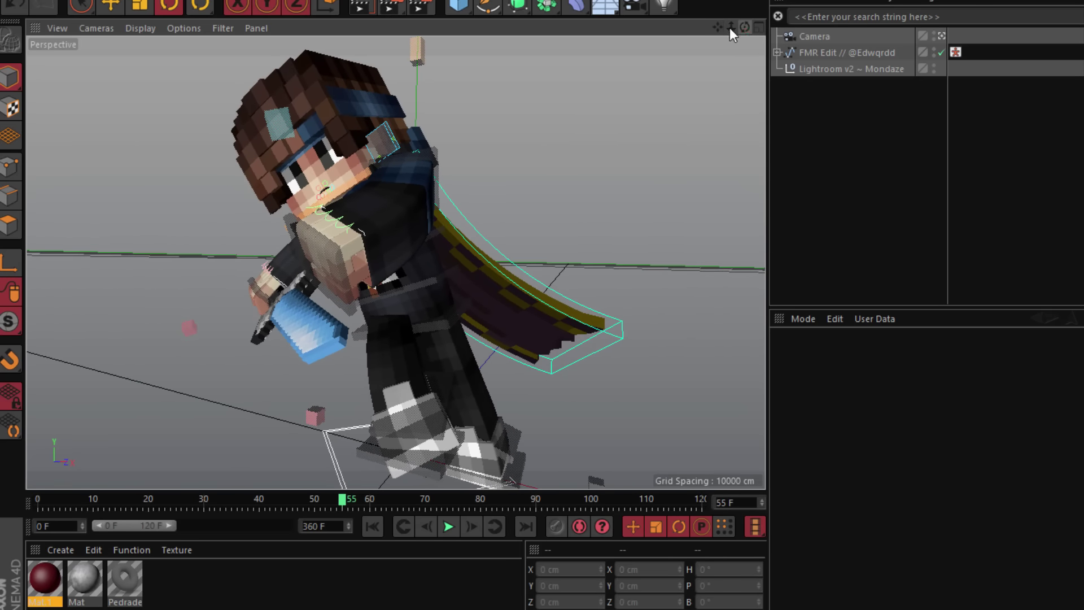
{"action": "left_click", "coordinate": [252, 286]}
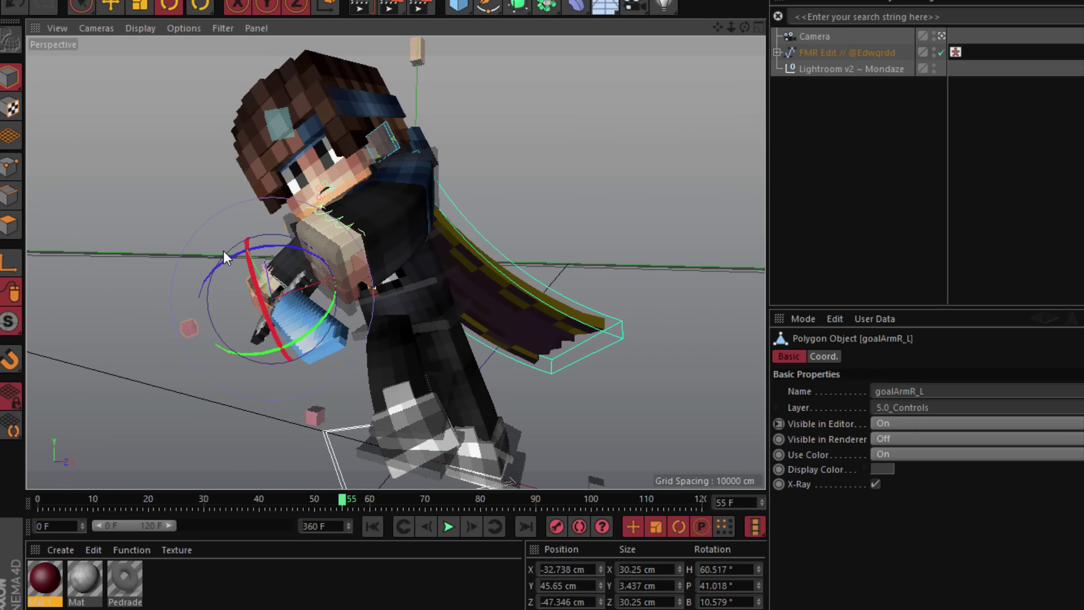
{"action": "left_click", "coordinate": [136, 165]}
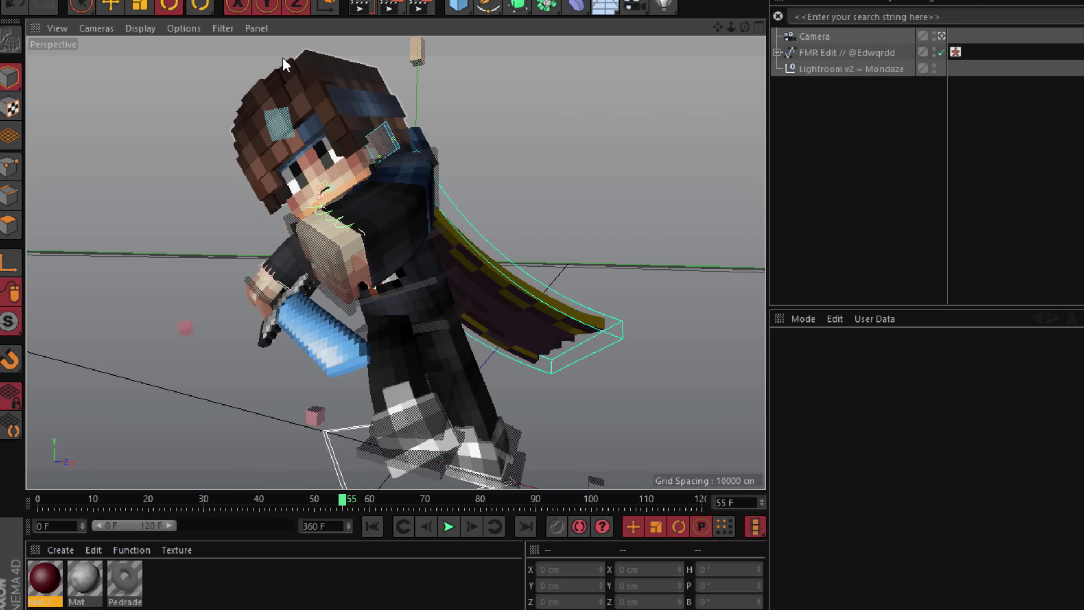
{"action": "left_click", "coordinate": [102, 6]}
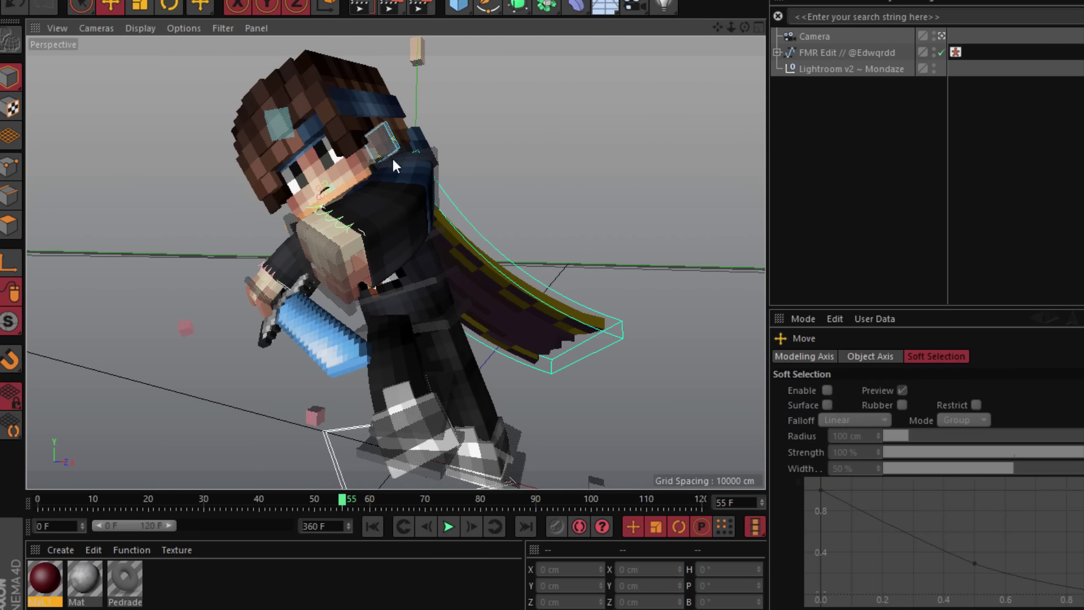
{"action": "key", "text": "alt+Tab"}
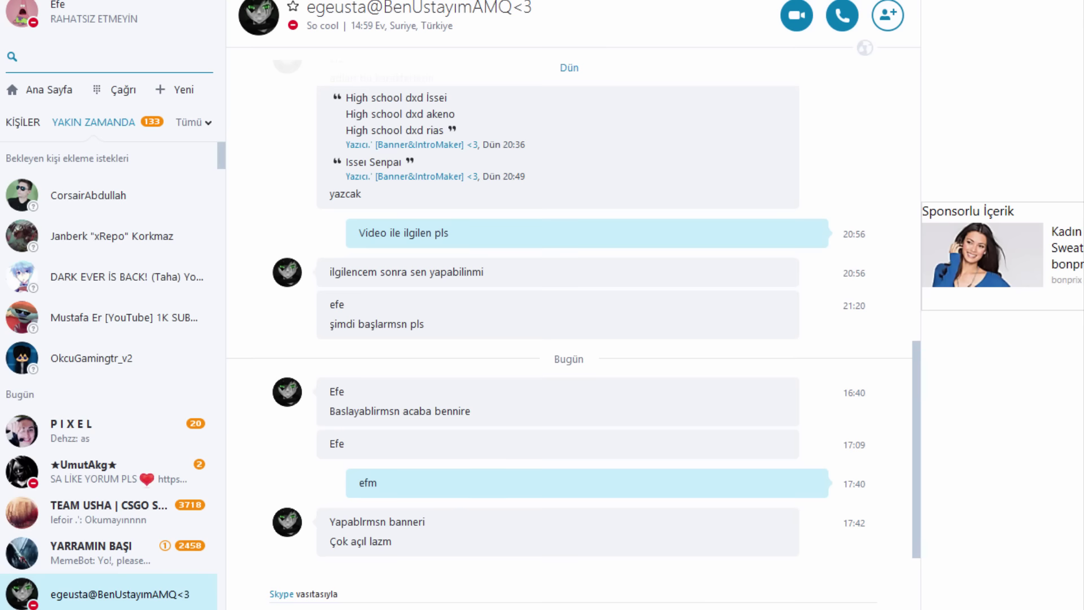
{"action": "key", "text": "alt+Tab"}
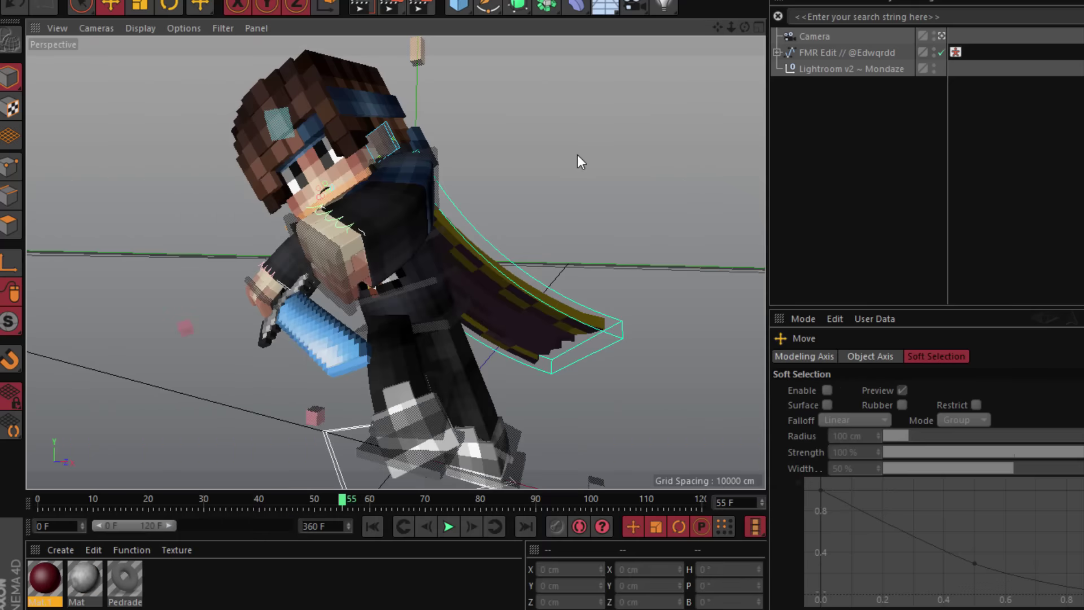
Step: Rotate the character's head control slightly to adjust the head's tilt, undoing the first attempt, then clear the selection
{"action": "left_click", "coordinate": [355, 180]}
{"action": "left_click", "coordinate": [174, 6]}
{"action": "left_click_drag", "start_coordinate": [357, 246], "coordinate": [362, 224]}
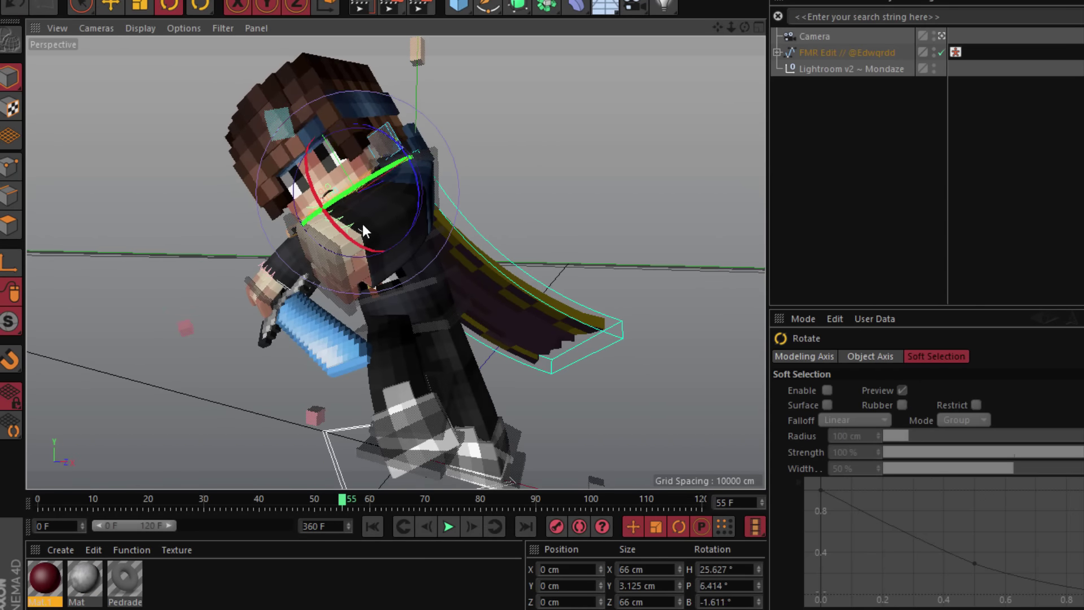
{"action": "key", "text": "ctrl+z"}
{"action": "left_click", "coordinate": [672, 151]}
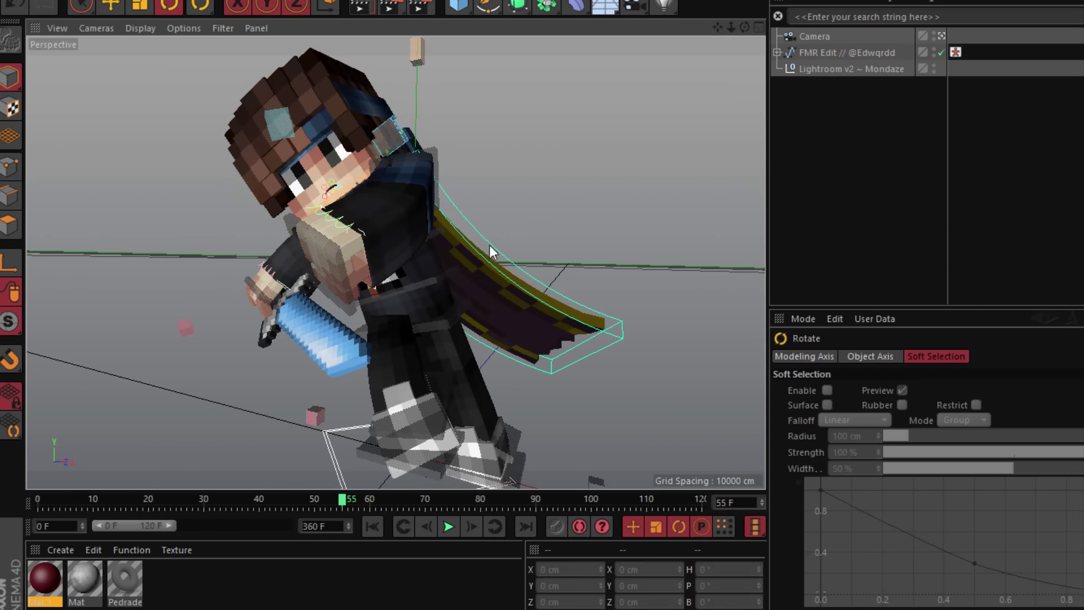
Step: Rotate the character's back control to about H -48.9°, P 10.9°, B 9.6° so the upper body twists, then clear the selection
{"action": "left_click", "coordinate": [430, 229]}
{"action": "left_click", "coordinate": [589, 207]}
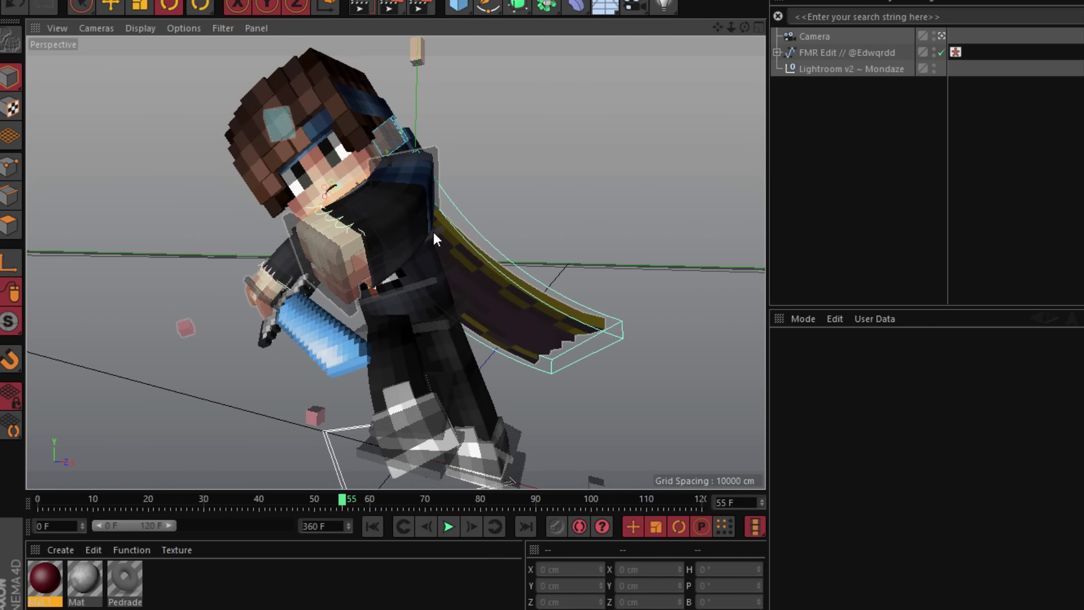
{"action": "left_click", "coordinate": [434, 234]}
{"action": "left_click_drag", "start_coordinate": [434, 234], "coordinate": [403, 277]}
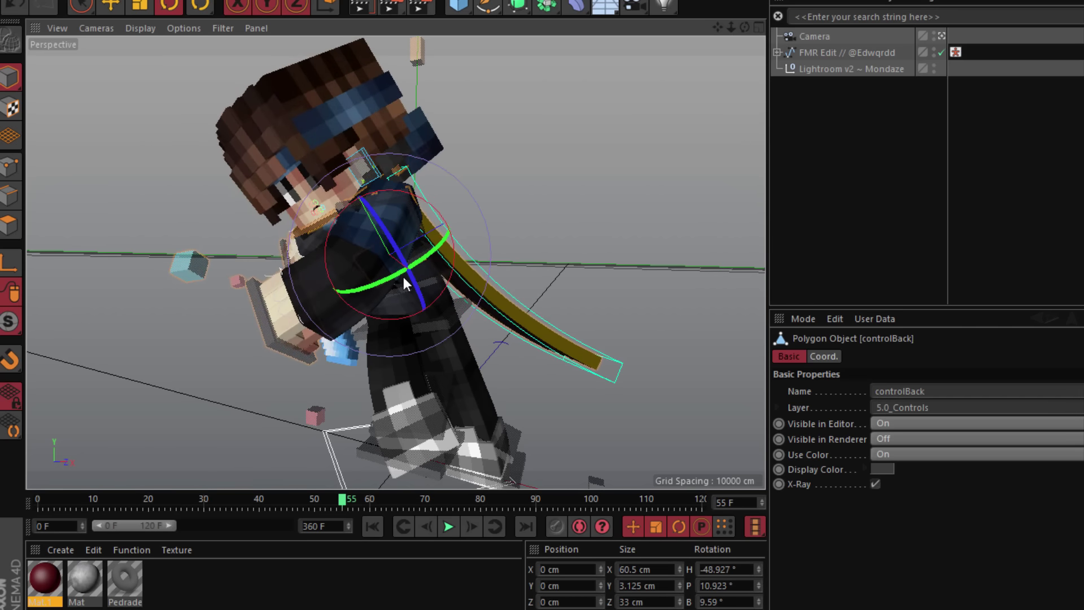
{"action": "left_click", "coordinate": [400, 212]}
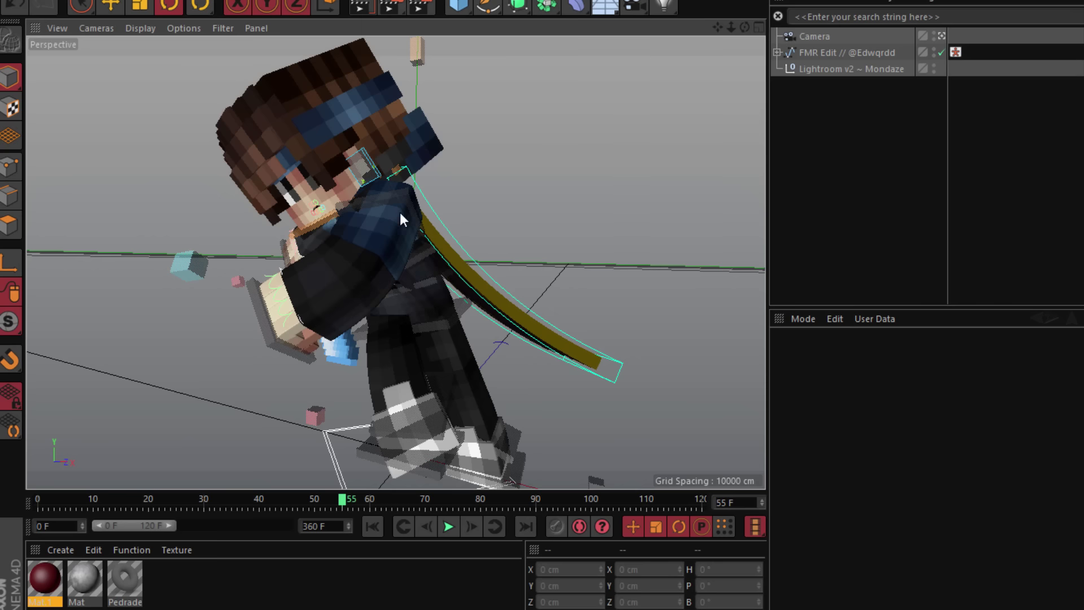
Step: Rotate the character's neck control to about H 46°, P -0.2°, B -7° so the face turns outward, then clear the selection
{"action": "left_click", "coordinate": [319, 218]}
{"action": "left_click_drag", "start_coordinate": [325, 222], "coordinate": [366, 214]}
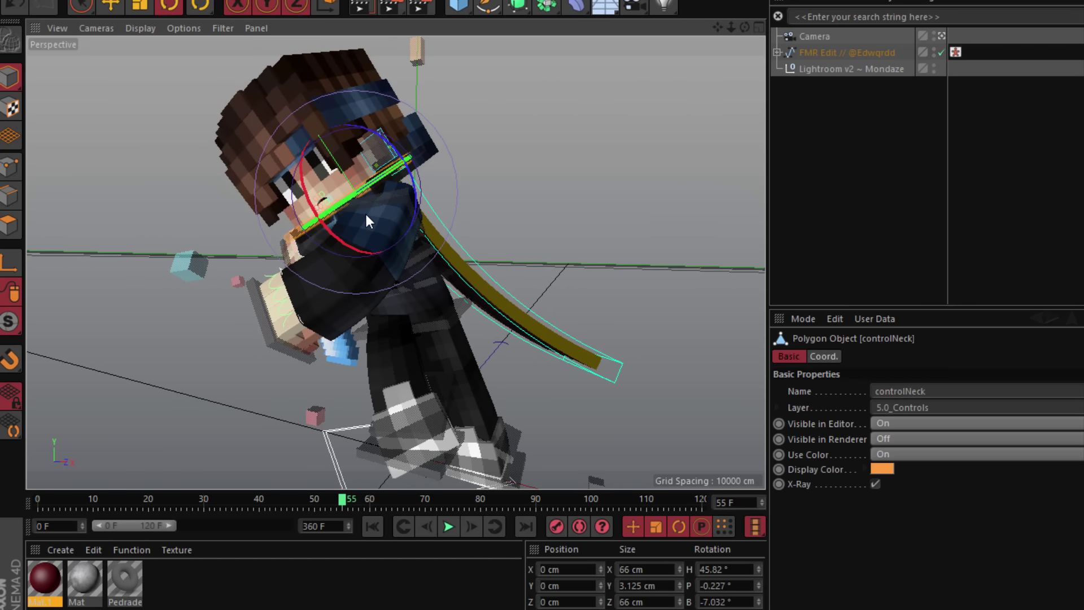
{"action": "left_click", "coordinate": [459, 185]}
Step: Rotate the whole FMR Edit character rig to a heading of about 10.9°, then clear the selection
{"action": "left_click", "coordinate": [524, 468]}
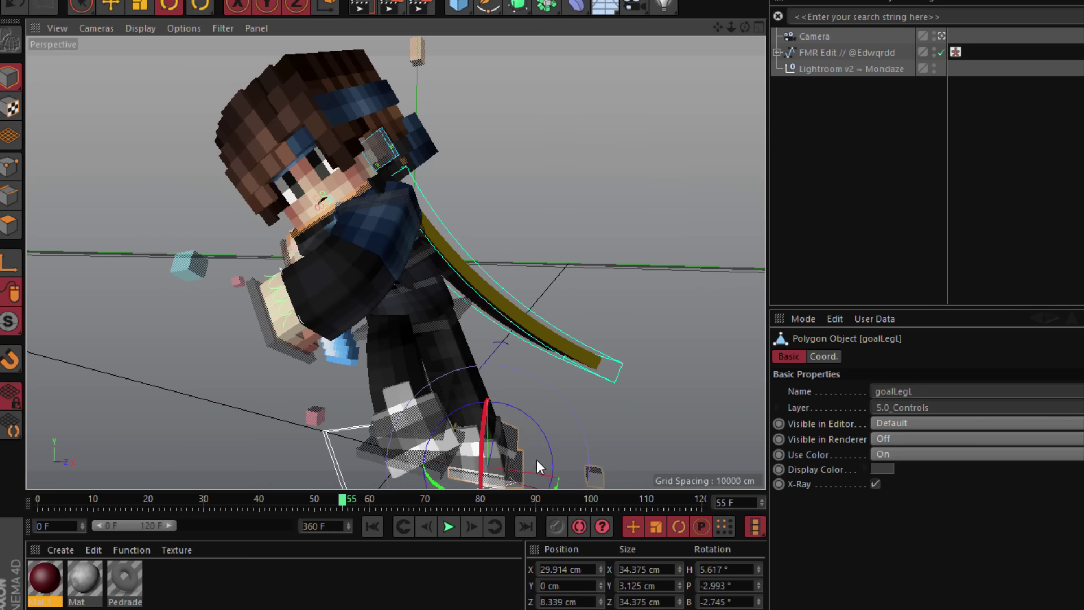
{"action": "left_click", "coordinate": [536, 459]}
{"action": "left_click", "coordinate": [561, 449]}
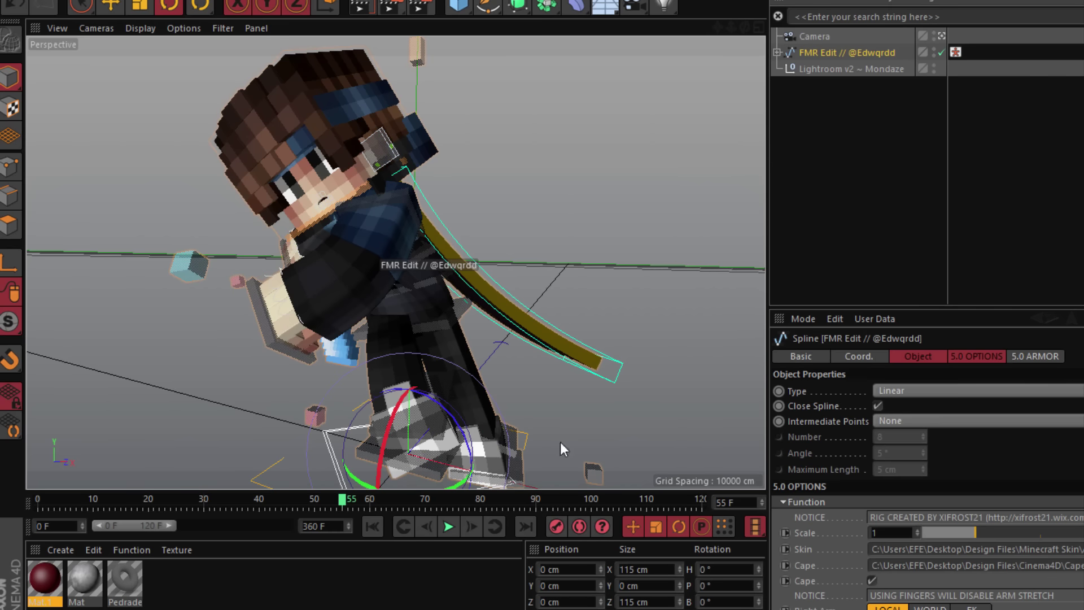
{"action": "left_click_drag", "start_coordinate": [467, 480], "coordinate": [490, 470]}
{"action": "left_click", "coordinate": [652, 195]}
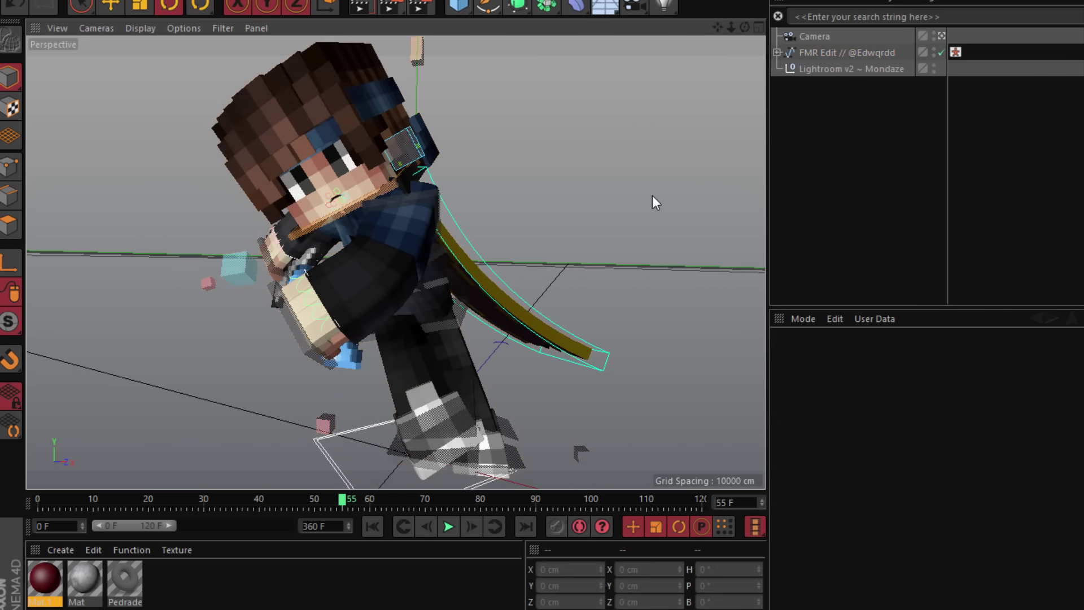
Step: Move the right hand control behind the character's back to about X 19, Y 56, Z 132 cm and rotate the sword downward, undoing the last rotation
{"action": "key", "text": "e"}
{"action": "left_click_drag", "start_coordinate": [272, 267], "coordinate": [521, 122]}
{"action": "left_click", "coordinate": [508, 96]}
{"action": "left_click", "coordinate": [169, 6]}
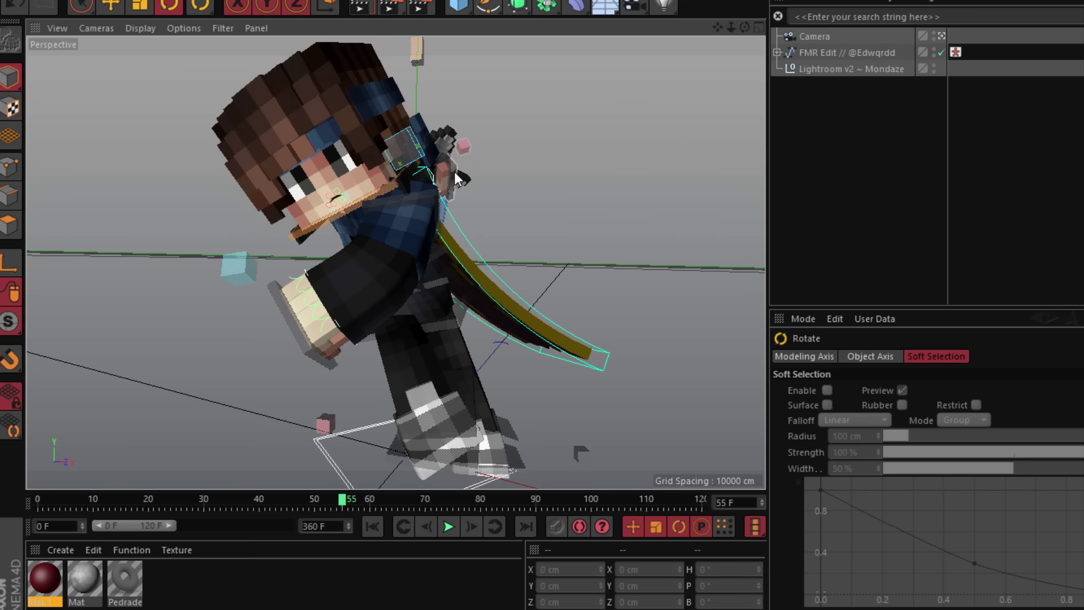
{"action": "left_click", "coordinate": [441, 161]}
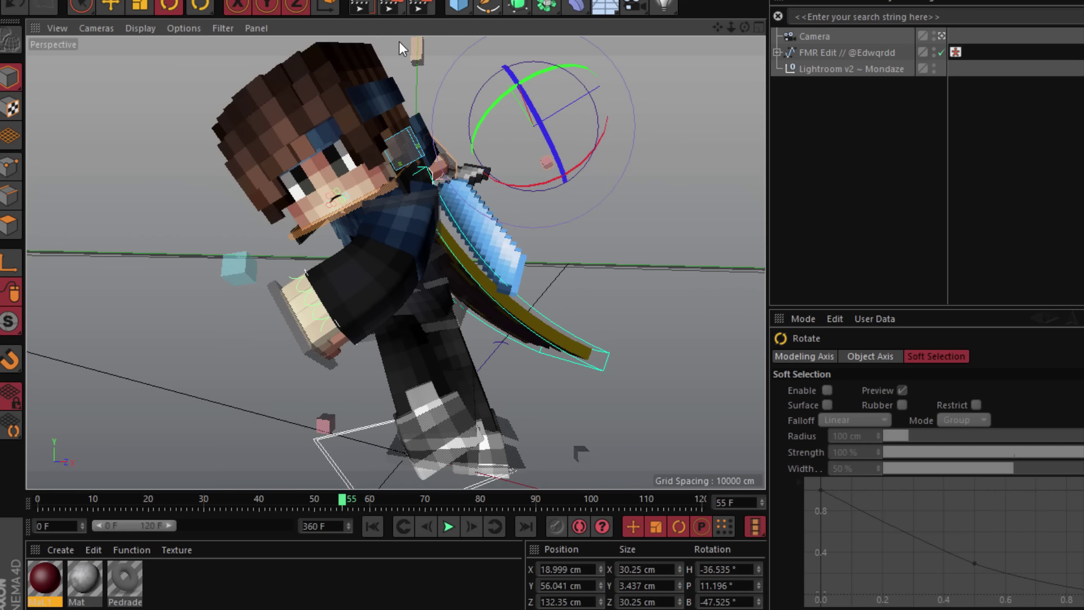
{"action": "key", "text": "ctrl+z"}
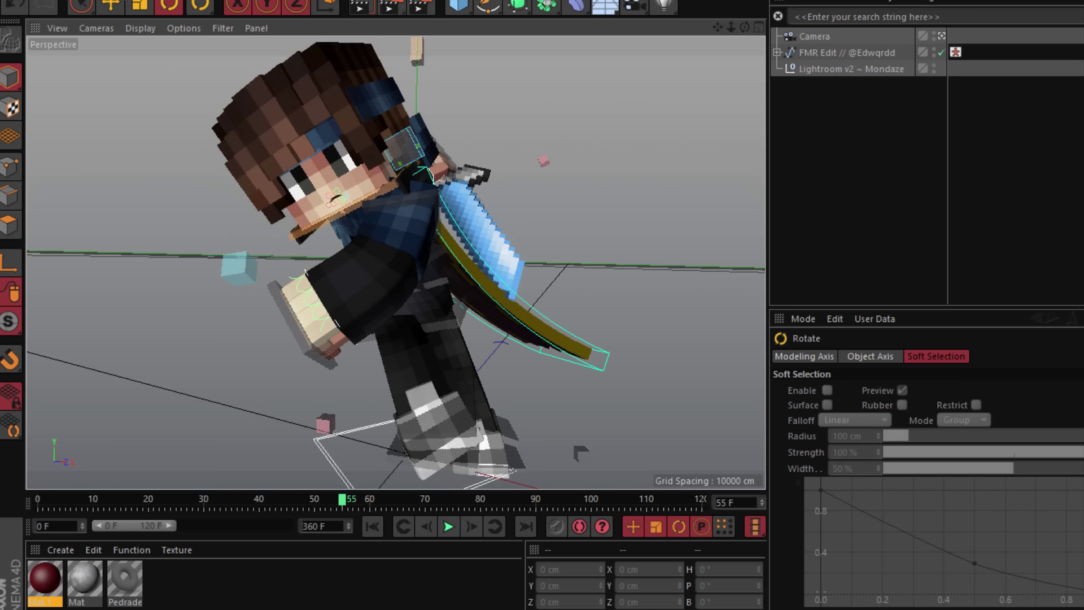
Step: Check the sword hand from behind in a free view, return to the camera view and nudge the right hand control slightly
{"action": "key", "text": "e"}
{"action": "left_click", "coordinate": [938, 38]}
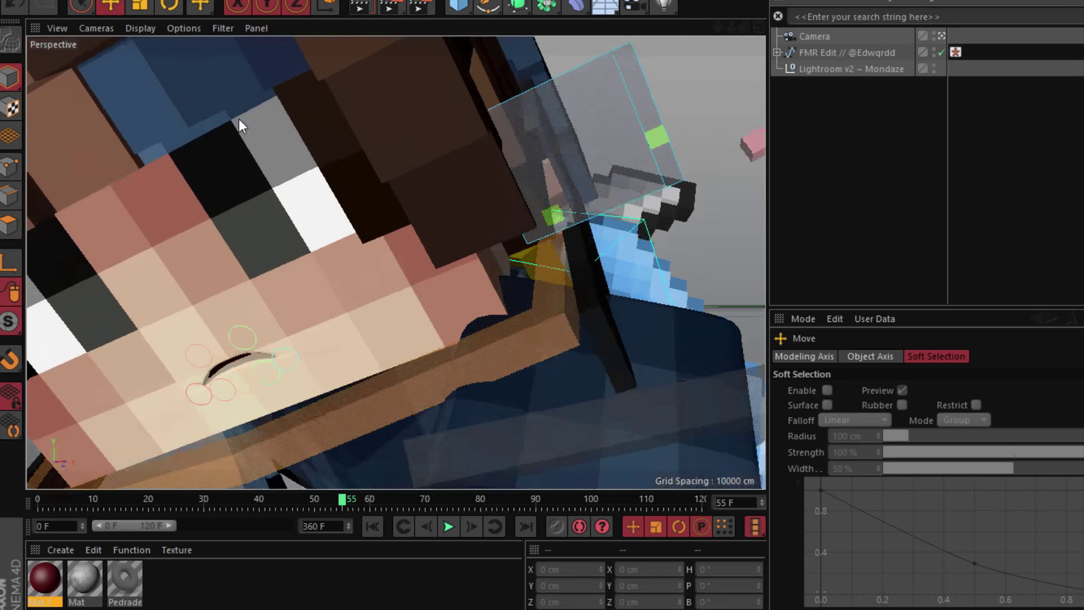
{"action": "scroll", "coordinate": [196, 135], "scroll_direction": "down", "scroll_amount": 5}
{"action": "left_click_drag", "start_coordinate": [745, 27], "coordinate": [298, 249]}
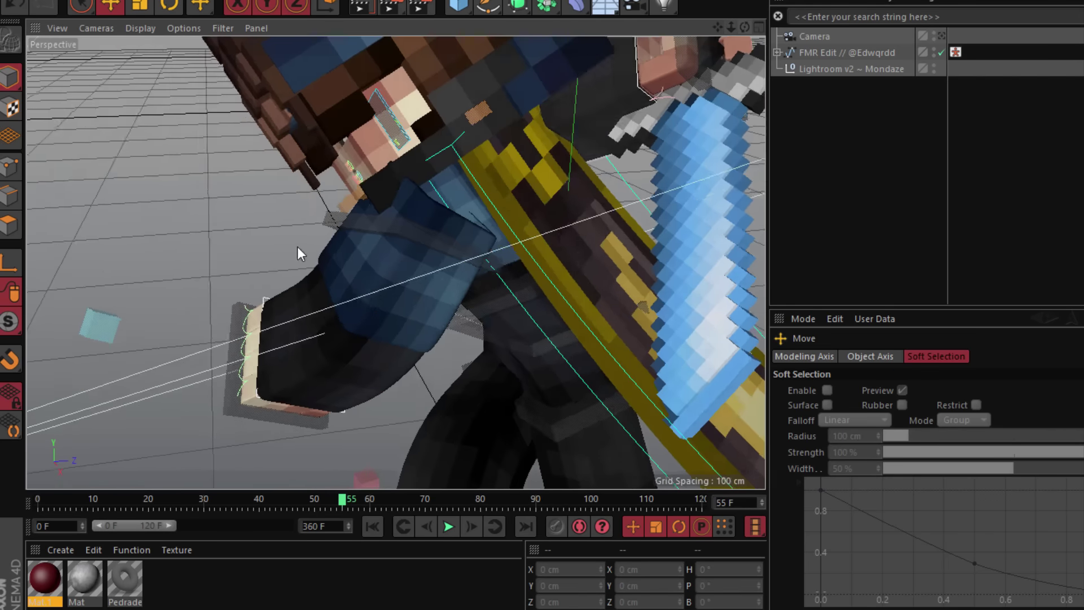
{"action": "scroll", "coordinate": [298, 249], "scroll_direction": "down", "scroll_amount": 4}
{"action": "left_click", "coordinate": [540, 114]}
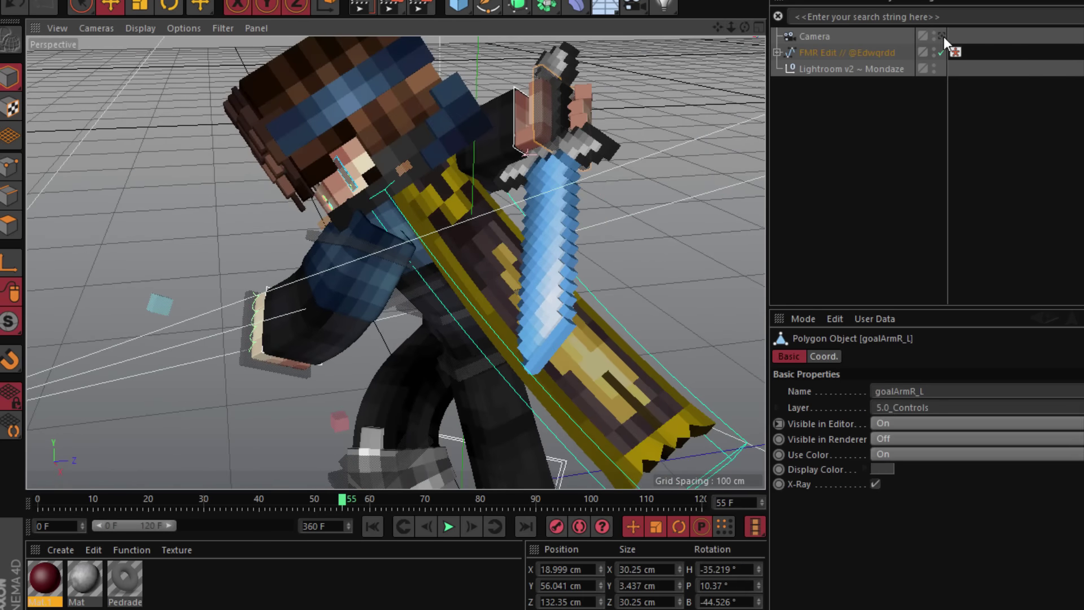
{"action": "left_click", "coordinate": [941, 36]}
{"action": "left_click_drag", "start_coordinate": [361, 239], "coordinate": [698, 46]}
Step: Bend Fynrod's Sword rig, under the character's right hand attachments, so the blade curves away from the cape, then clear the selection
{"action": "left_click", "coordinate": [855, 55]}
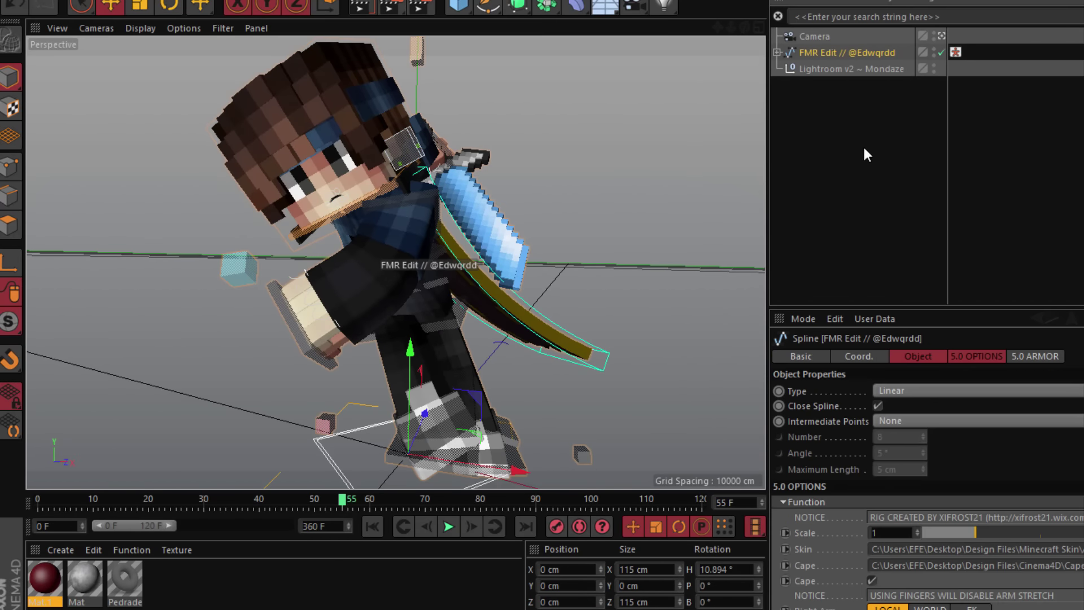
{"action": "left_click", "coordinate": [777, 52]}
{"action": "scroll", "coordinate": [866, 156], "scroll_direction": "down", "scroll_amount": 5}
{"action": "left_click", "coordinate": [858, 264]}
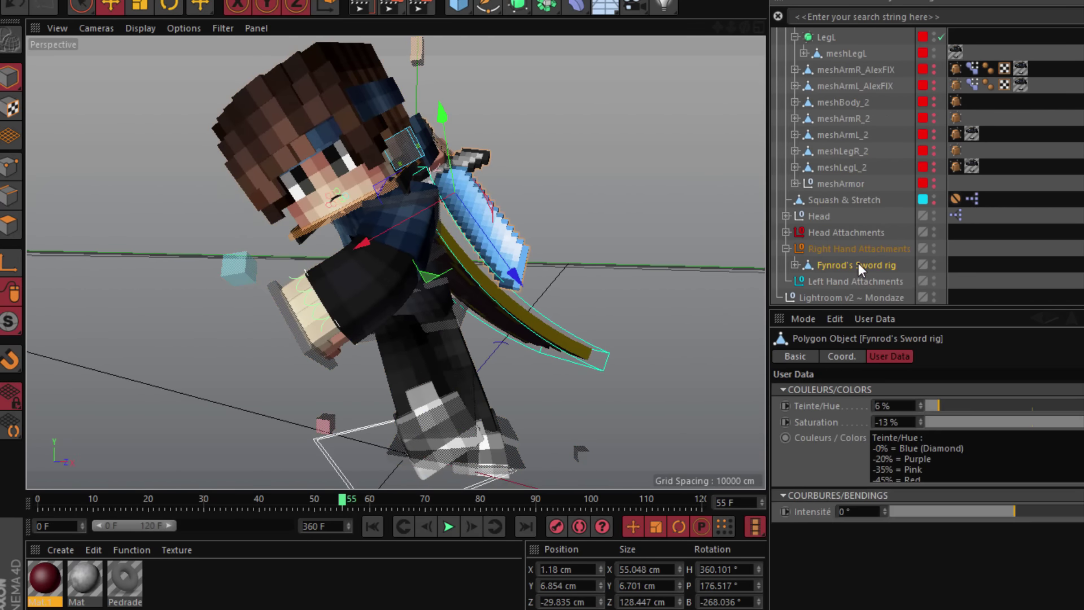
{"action": "left_click_drag", "start_coordinate": [995, 510], "coordinate": [954, 496]}
{"action": "left_click", "coordinate": [1027, 209]}
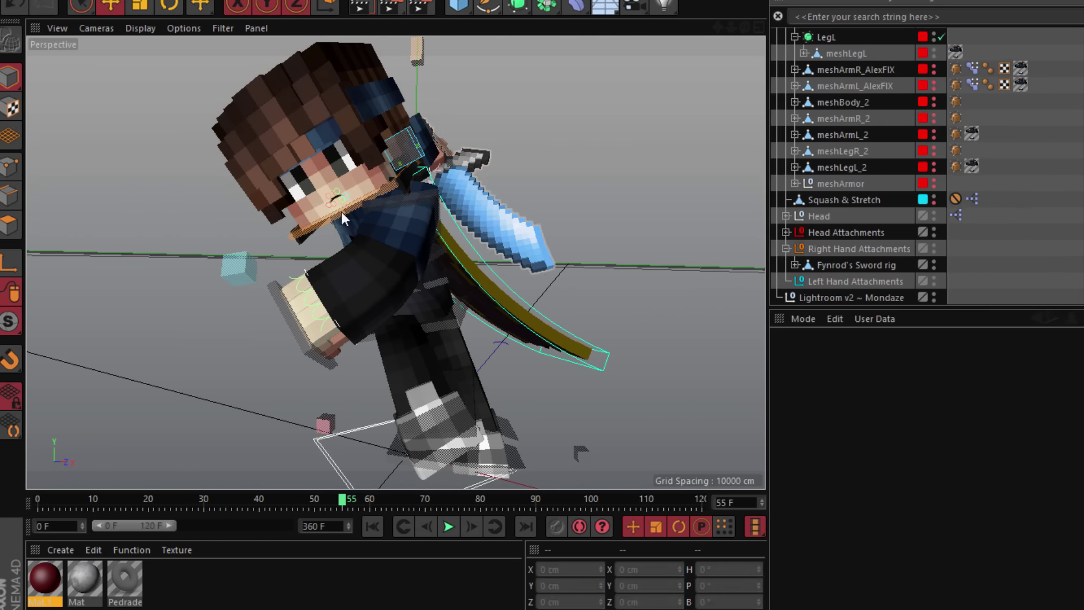
Step: Fine-tune the head's turn with a small rotation of the character's neck control, then clear the selection
{"action": "left_click", "coordinate": [331, 222]}
{"action": "left_click", "coordinate": [141, 6]}
{"action": "left_click", "coordinate": [169, 5]}
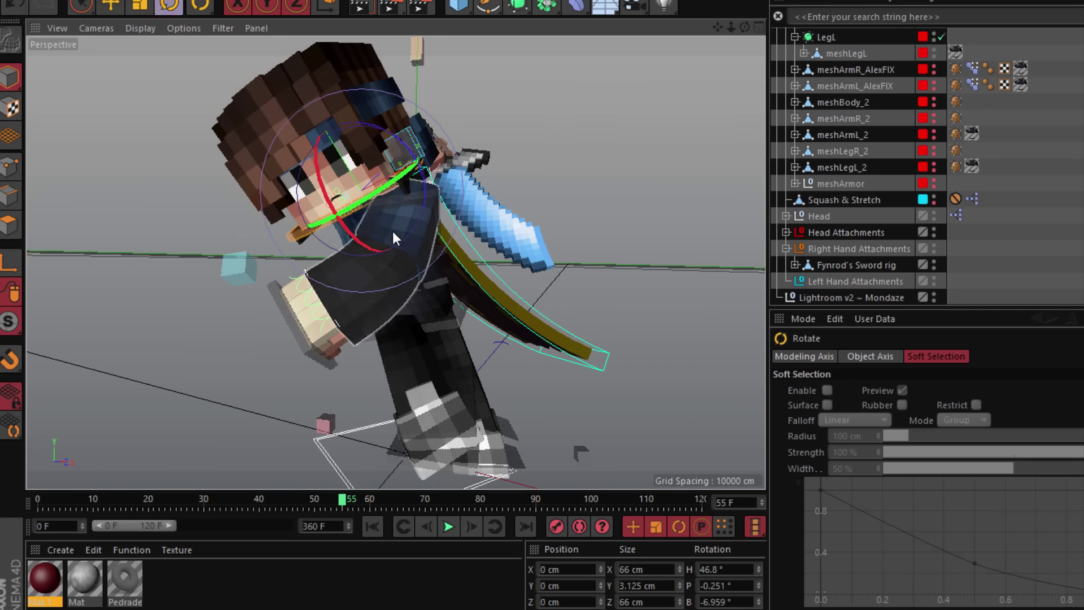
{"action": "left_click_drag", "start_coordinate": [332, 209], "coordinate": [341, 198]}
{"action": "left_click", "coordinate": [559, 149]}
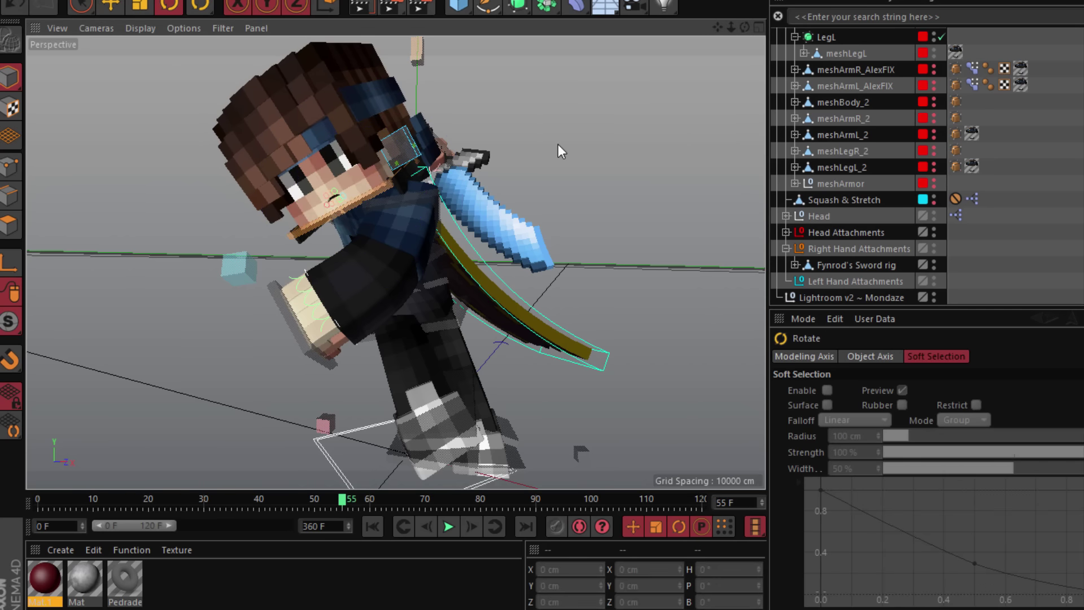
Step: Reframe the camera slightly and start a test render despite the missing Diamond Sword texture, then stop it and pull the camera back
{"action": "mouse_move", "coordinate": [731, 25]}
{"action": "left_mouse_down"}
{"action": "mouse_move", "coordinate": [720, 26]}
{"action": "mouse_move", "coordinate": [754, 31]}
{"action": "mouse_move", "coordinate": [716, 30]}
{"action": "left_mouse_up"}
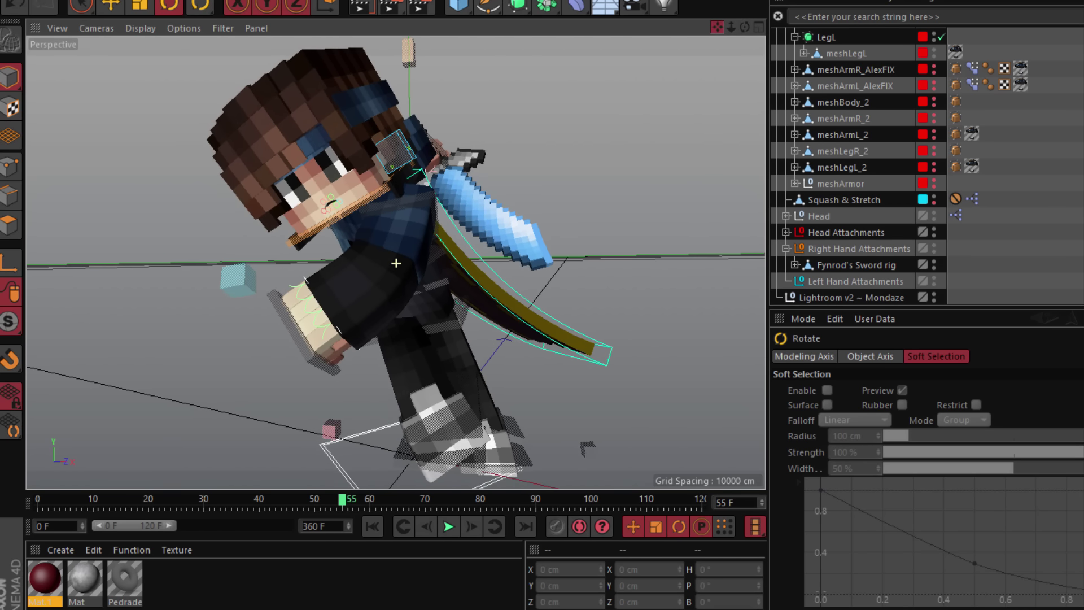
{"action": "left_click", "coordinate": [403, 5]}
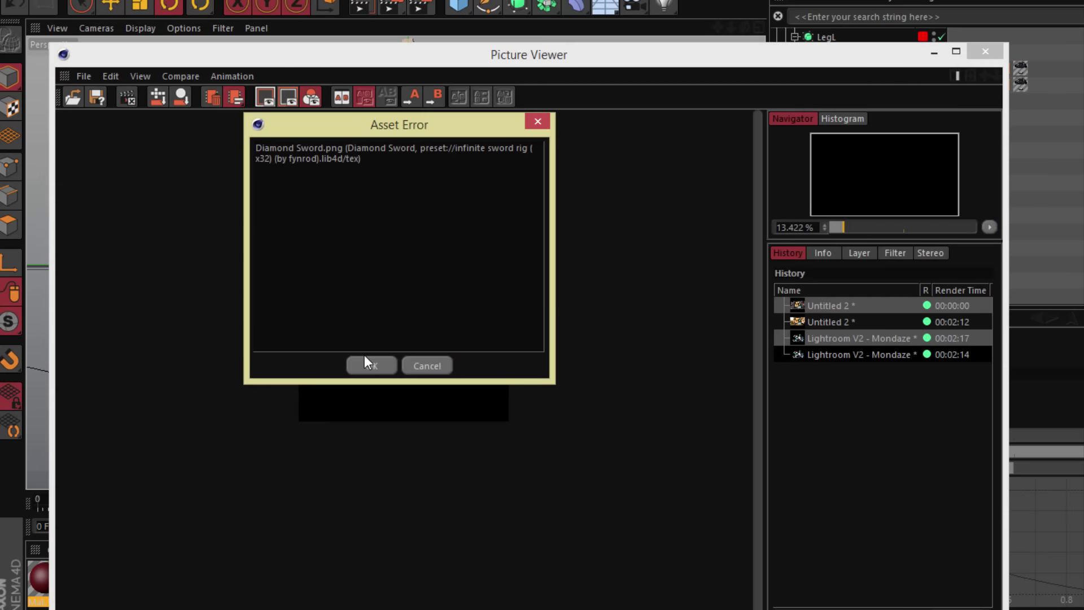
{"action": "left_click", "coordinate": [362, 366]}
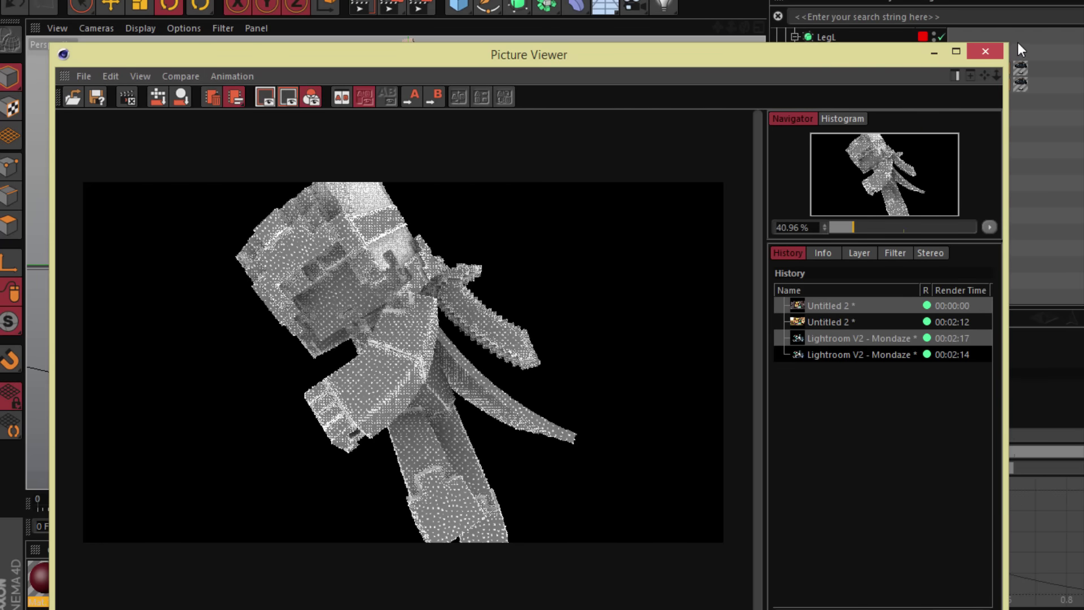
{"action": "left_click", "coordinate": [1000, 52]}
{"action": "left_click", "coordinate": [592, 374]}
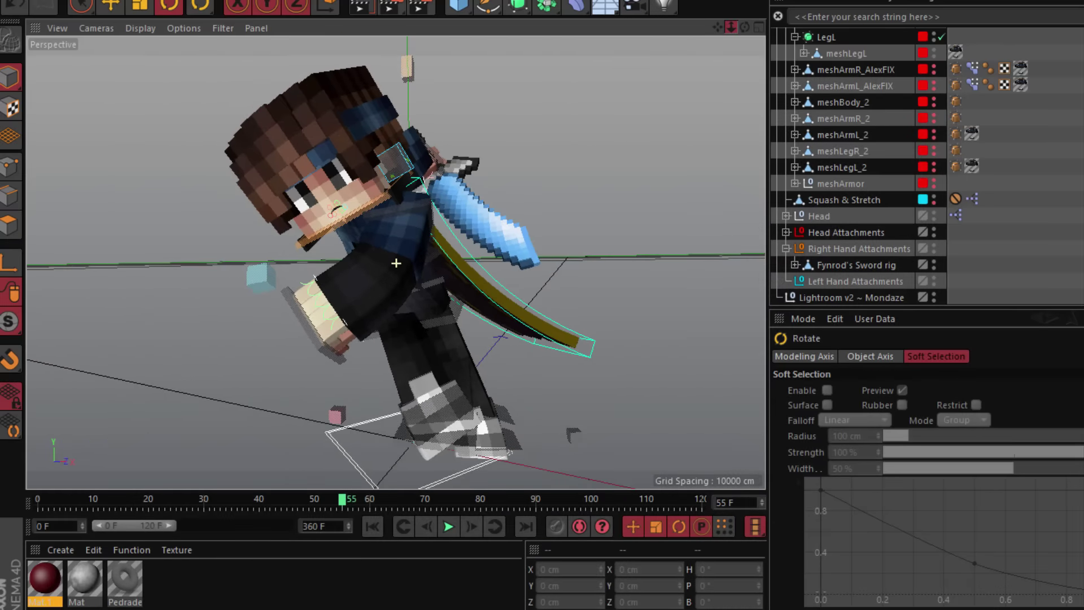
Step: Render the reframed scene to the Picture Viewer and examine the character, sword and cape as the image calculates
{"action": "left_click", "coordinate": [391, 6]}
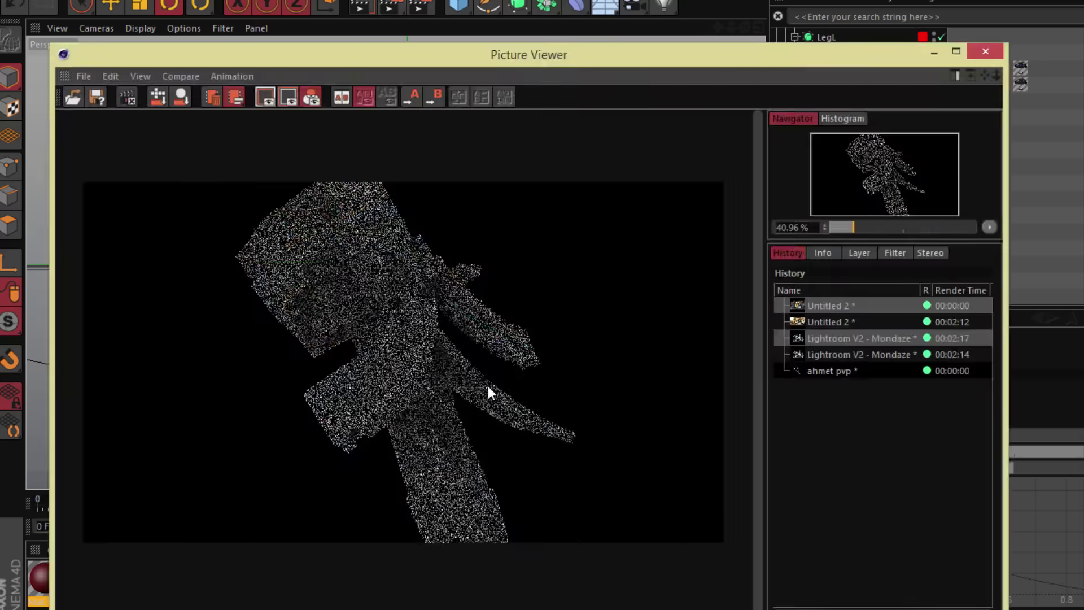
{"action": "left_click", "coordinate": [458, 503]}
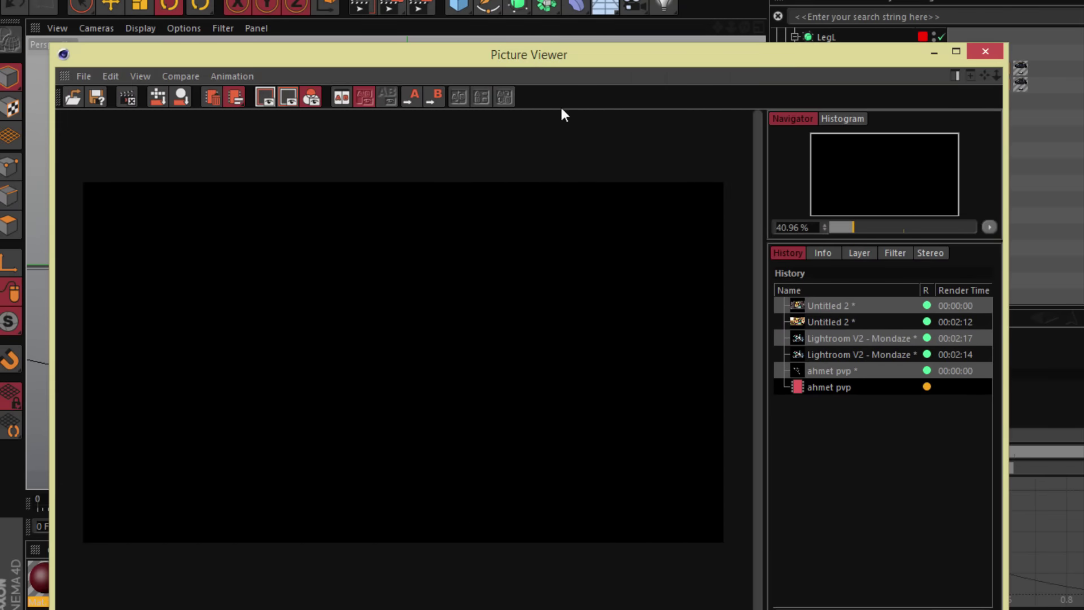
{"action": "scroll", "coordinate": [489, 260], "scroll_direction": "up", "scroll_amount": 5}
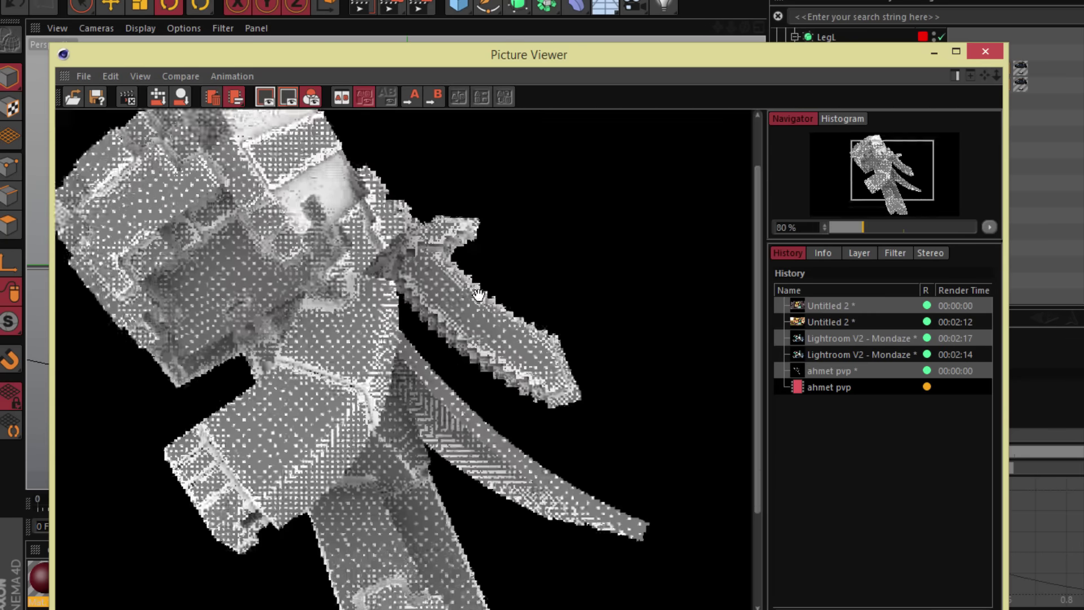
{"action": "left_click_drag", "start_coordinate": [499, 50], "coordinate": [491, 14]}
{"action": "scroll", "coordinate": [440, 197], "scroll_direction": "down", "scroll_amount": 6}
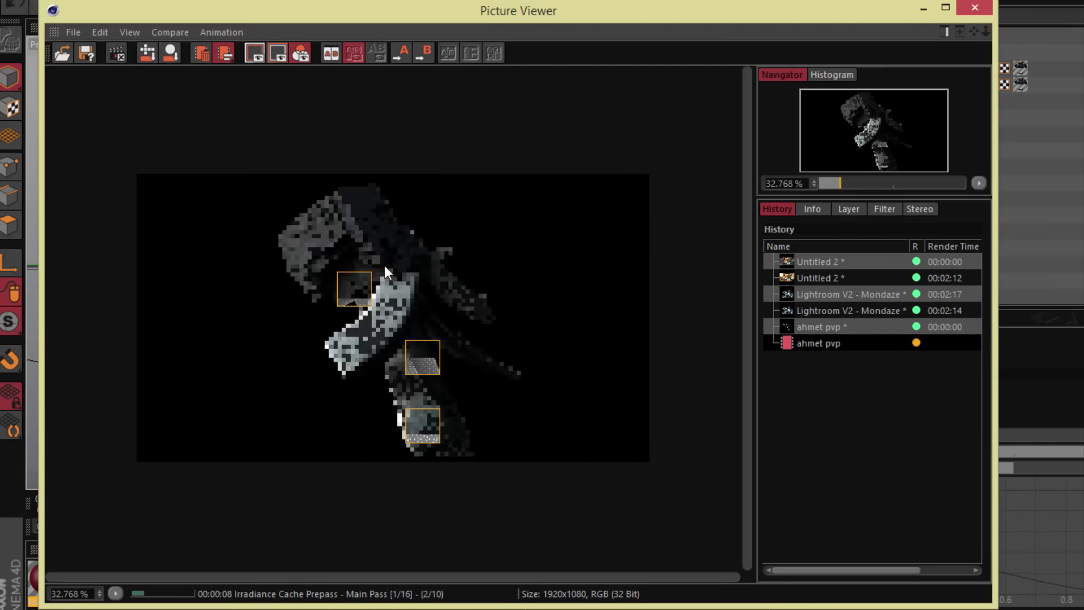
{"action": "scroll", "coordinate": [384, 265], "scroll_direction": "up", "scroll_amount": 2}
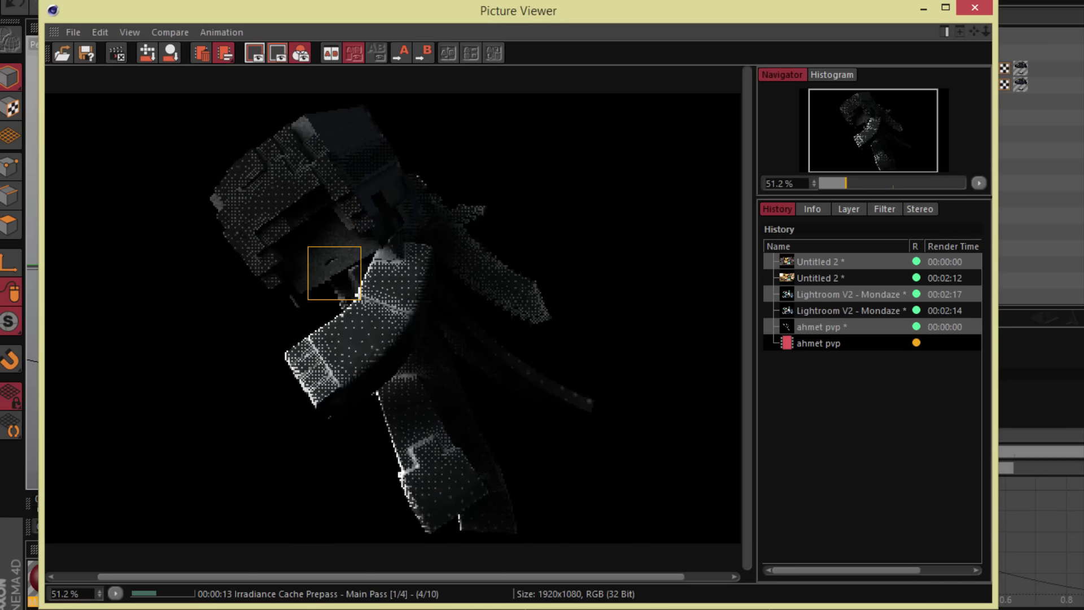
{"action": "scroll", "coordinate": [505, 301], "scroll_direction": "up", "scroll_amount": 1}
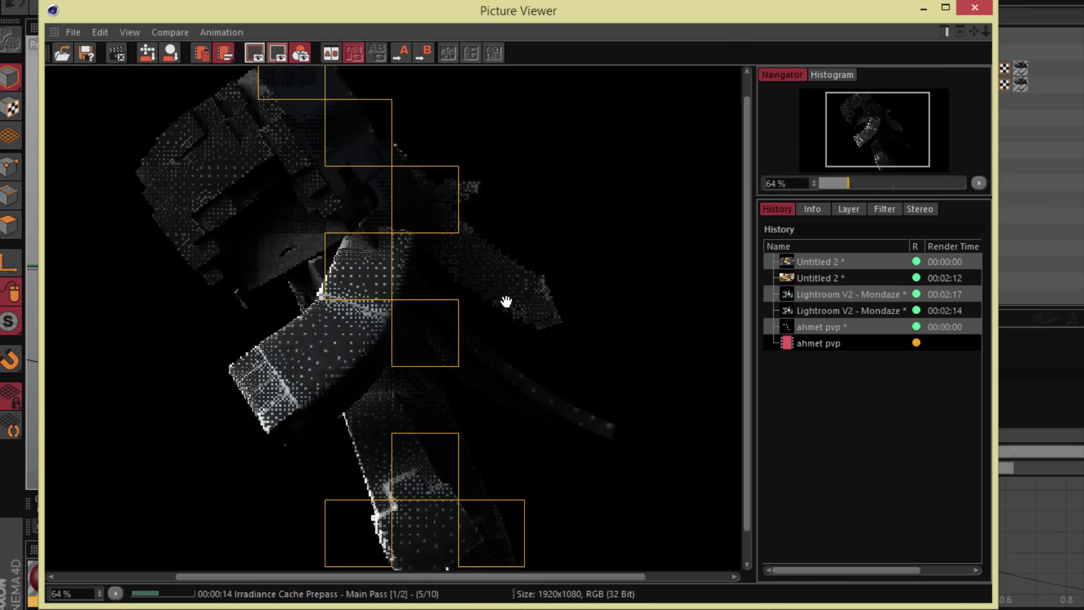
{"action": "scroll", "coordinate": [506, 301], "scroll_direction": "down", "scroll_amount": 2}
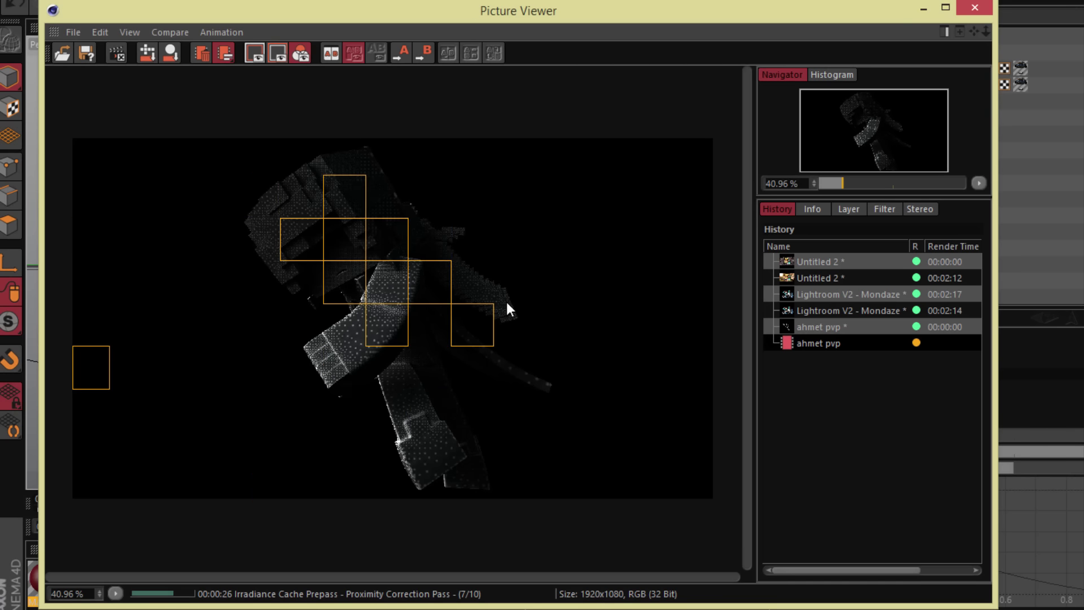
Step: Compare the running render with the earlier Lightroom V2 - Mondaze render, then stop rendering and close the Picture Viewer
{"action": "left_click", "coordinate": [834, 310]}
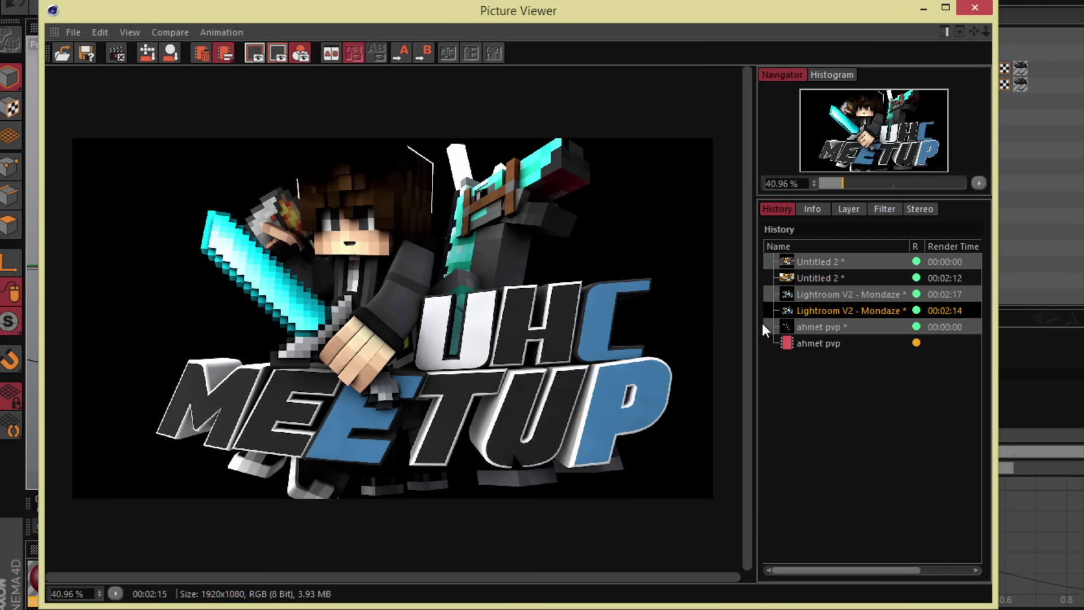
{"action": "left_click", "coordinate": [807, 342]}
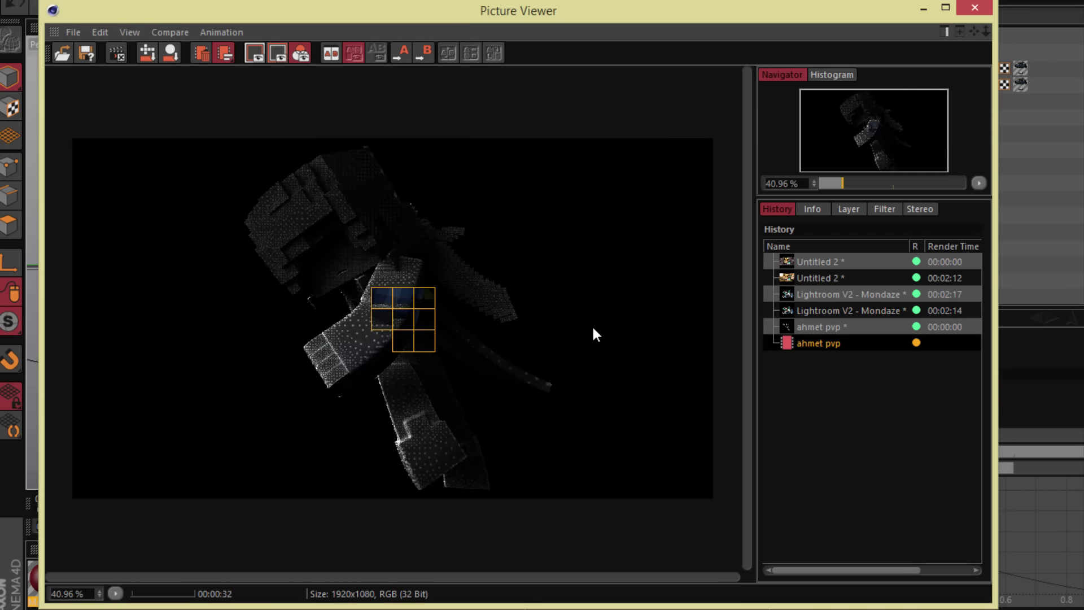
{"action": "scroll", "coordinate": [500, 347], "scroll_direction": "up", "scroll_amount": 4}
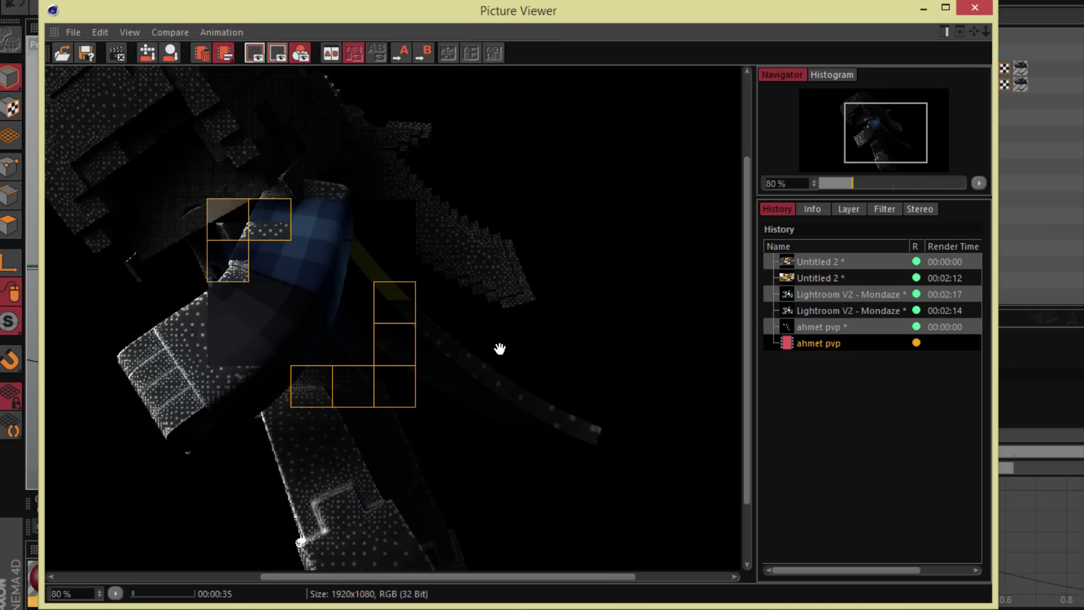
{"action": "scroll", "coordinate": [501, 349], "scroll_direction": "down", "scroll_amount": 2}
{"action": "left_click", "coordinate": [974, 7]}
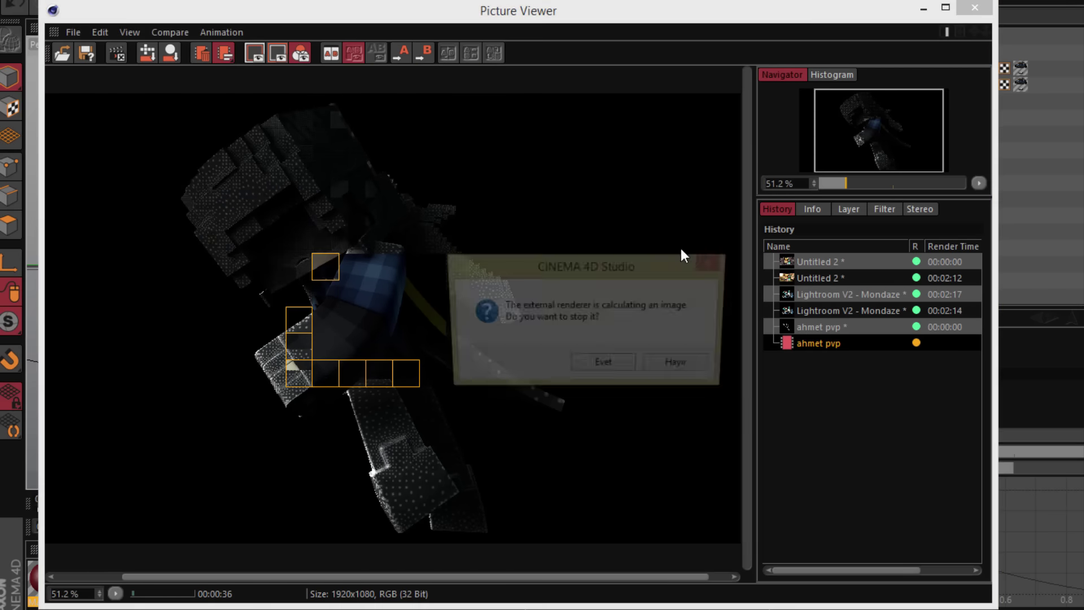
{"action": "left_click", "coordinate": [623, 370]}
Step: Add a light and move it beside the sword tip and cape, at about X 81.7, Y 105.6, Z -142.4 cm
{"action": "left_click", "coordinate": [664, 7]}
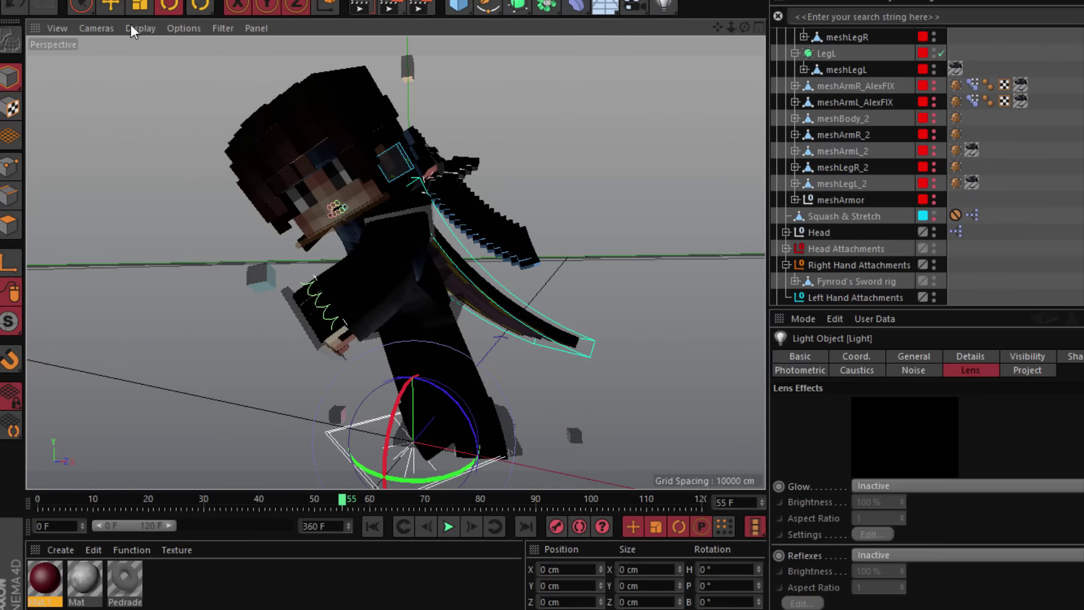
{"action": "key", "text": "e"}
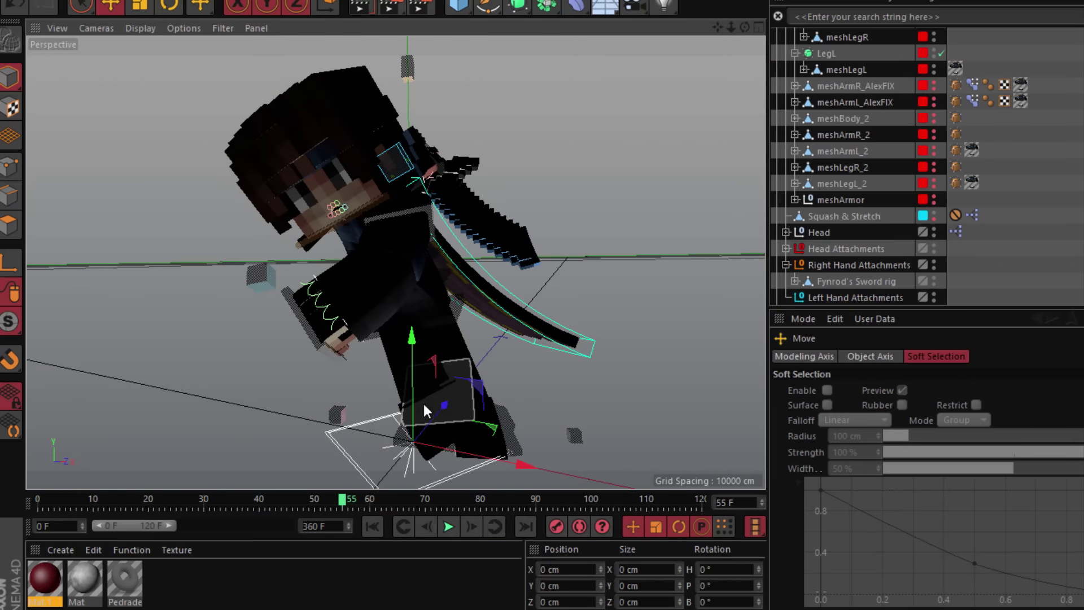
{"action": "left_click_drag", "start_coordinate": [574, 151], "coordinate": [480, 276]}
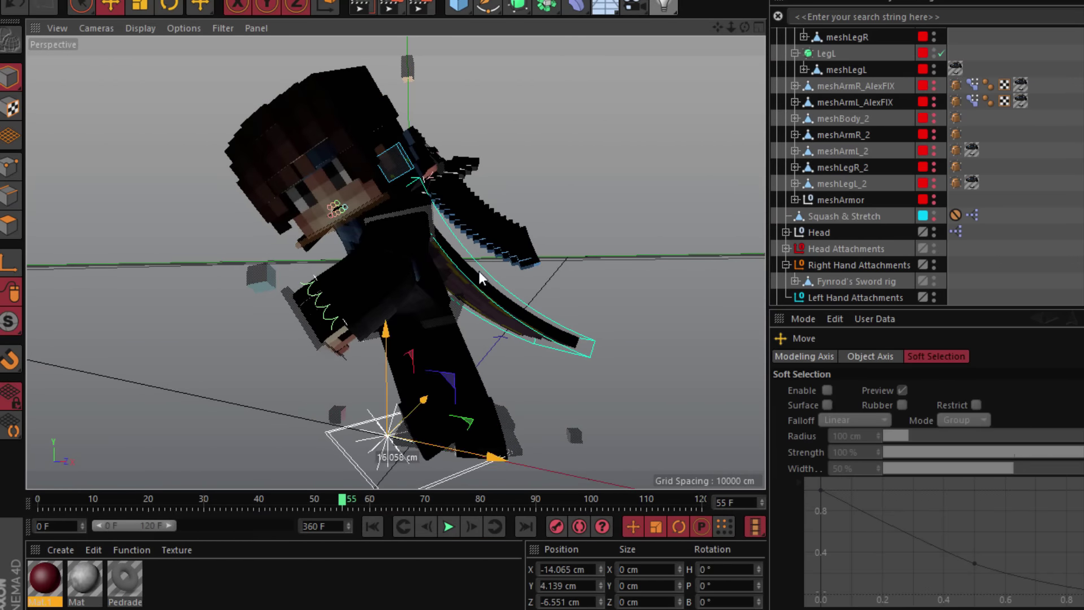
{"action": "left_click_drag", "start_coordinate": [420, 403], "coordinate": [260, 384]}
{"action": "left_click_drag", "start_coordinate": [242, 324], "coordinate": [352, 116]}
{"action": "left_click_drag", "start_coordinate": [387, 304], "coordinate": [206, 351]}
{"action": "left_click_drag", "start_coordinate": [338, 303], "coordinate": [893, 107]}
Step: Lower the intensity of the light beside the sword and cape to 60%
{"action": "scroll", "coordinate": [832, 78], "scroll_direction": "up", "scroll_amount": 5}
{"action": "left_click", "coordinate": [776, 69]}
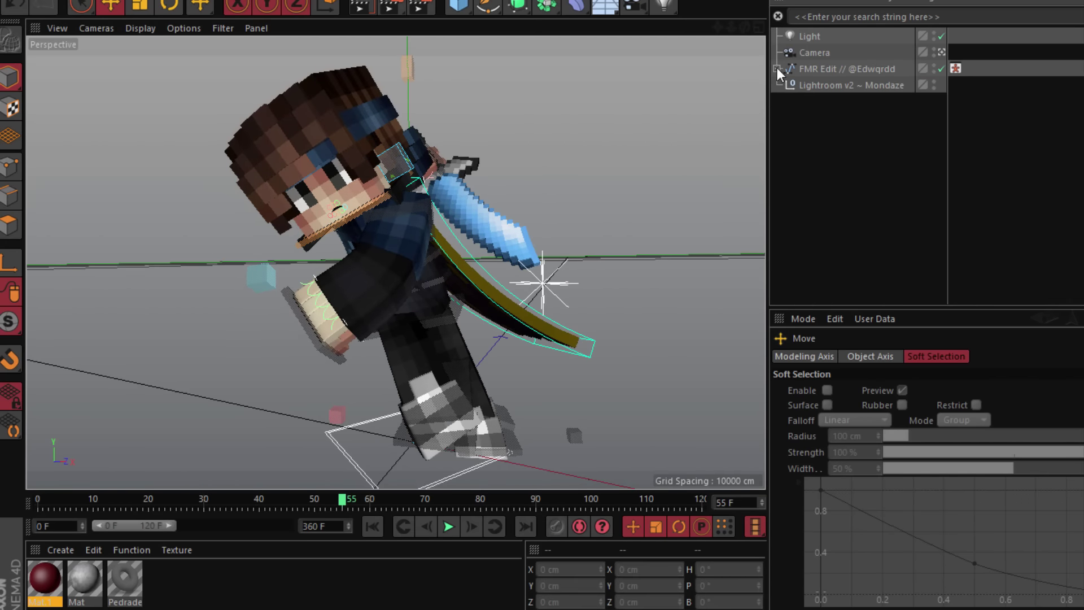
{"action": "left_click", "coordinate": [808, 36]}
{"action": "left_click", "coordinate": [940, 356]}
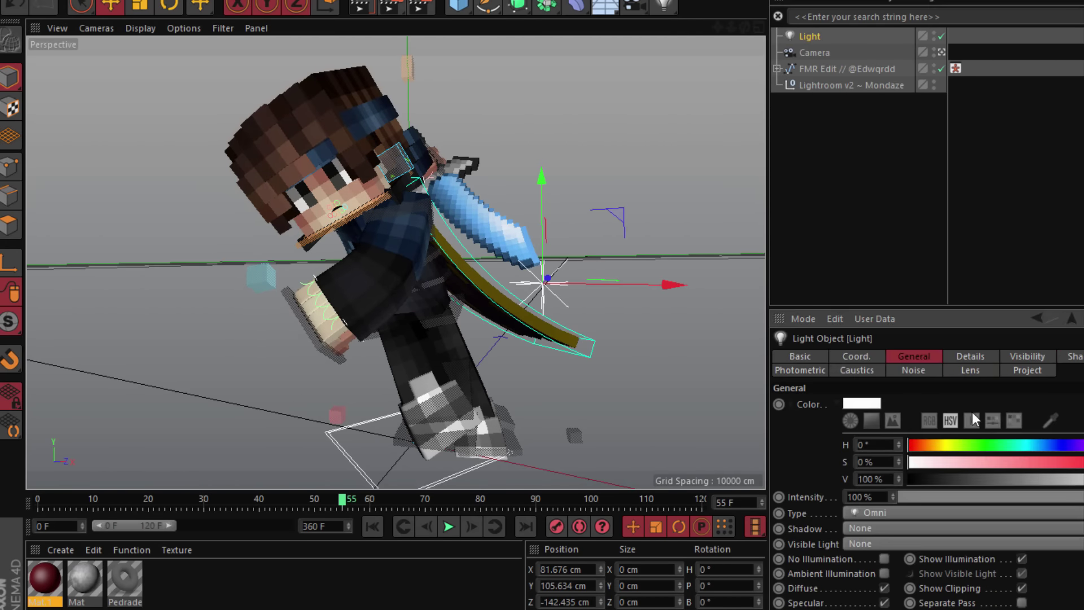
{"action": "left_click_drag", "start_coordinate": [1046, 501], "coordinate": [1054, 500]}
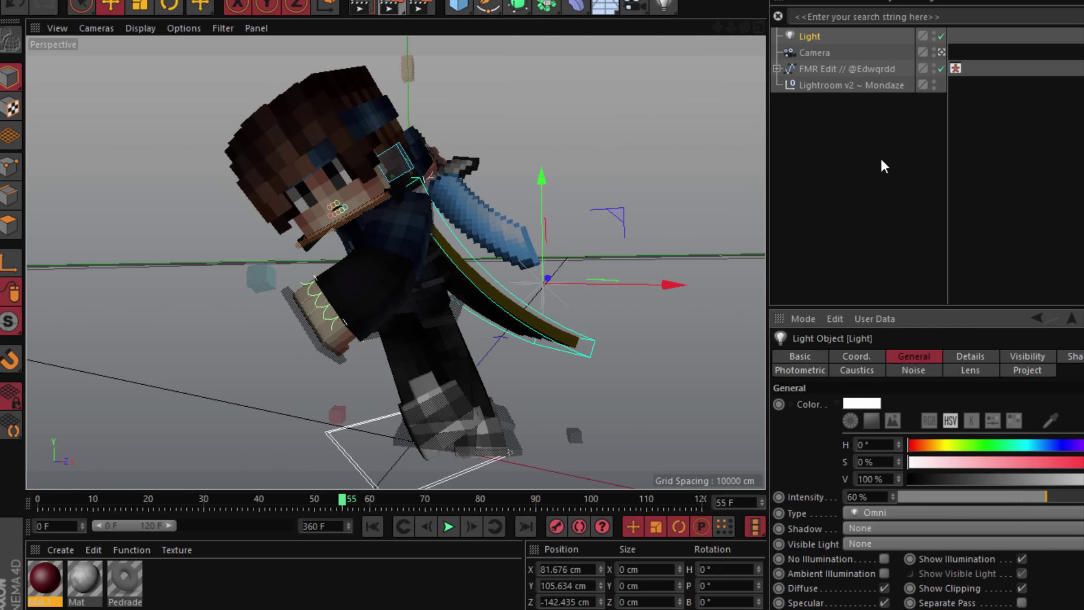
{"action": "left_click", "coordinate": [880, 164]}
Step: Select the cape's bend deformer and fine-tune its bend strength
{"action": "left_click", "coordinate": [596, 350]}
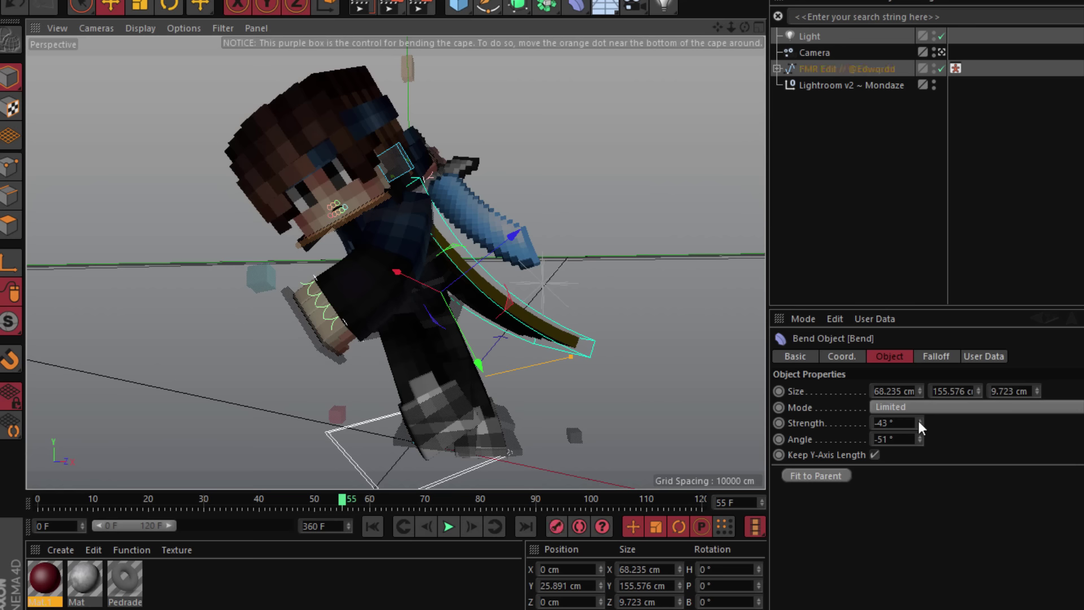
{"action": "mouse_move", "coordinate": [919, 422]}
{"action": "left_mouse_down"}
{"action": "mouse_move", "coordinate": [919, 463]}
{"action": "mouse_move", "coordinate": [920, 429]}
{"action": "left_mouse_up"}
{"action": "left_click", "coordinate": [869, 226]}
{"action": "left_click", "coordinate": [581, 387]}
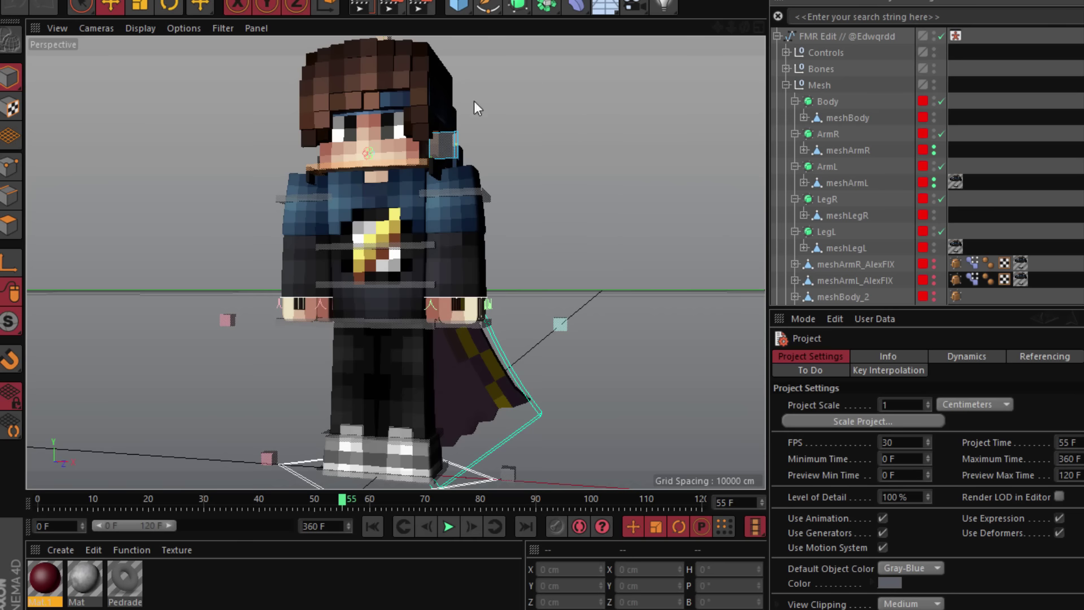
Step: Move the standing character's right foot control outward to open a gap between the legs
{"action": "scroll", "coordinate": [275, 231], "scroll_direction": "down", "scroll_amount": 2}
{"action": "scroll", "coordinate": [405, 105], "scroll_direction": "up", "scroll_amount": 2}
{"action": "scroll", "coordinate": [342, 149], "scroll_direction": "down", "scroll_amount": 2}
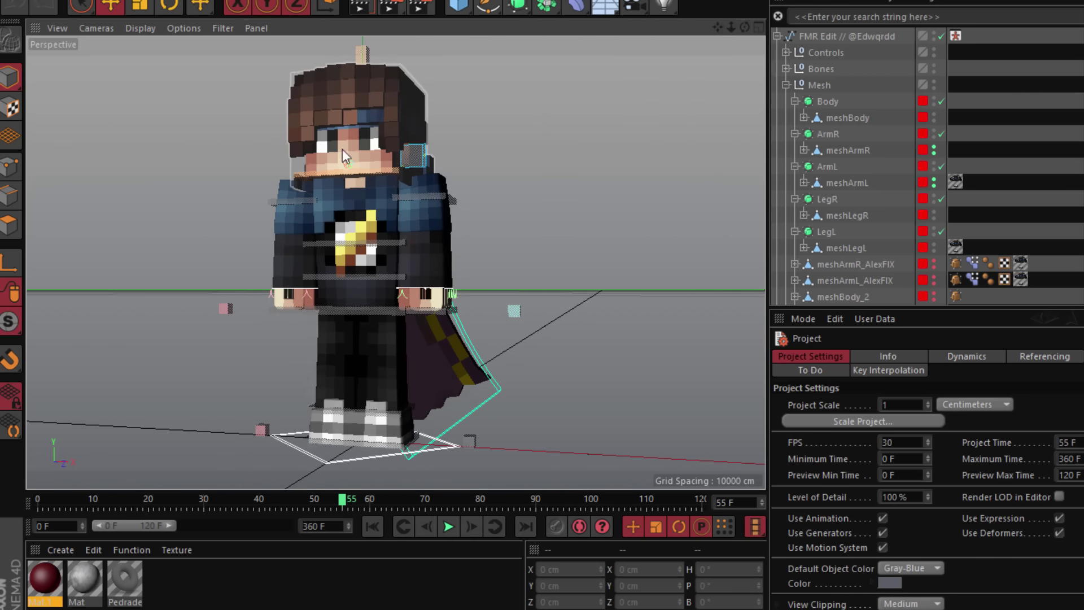
{"action": "scroll", "coordinate": [387, 119], "scroll_direction": "up", "scroll_amount": 1}
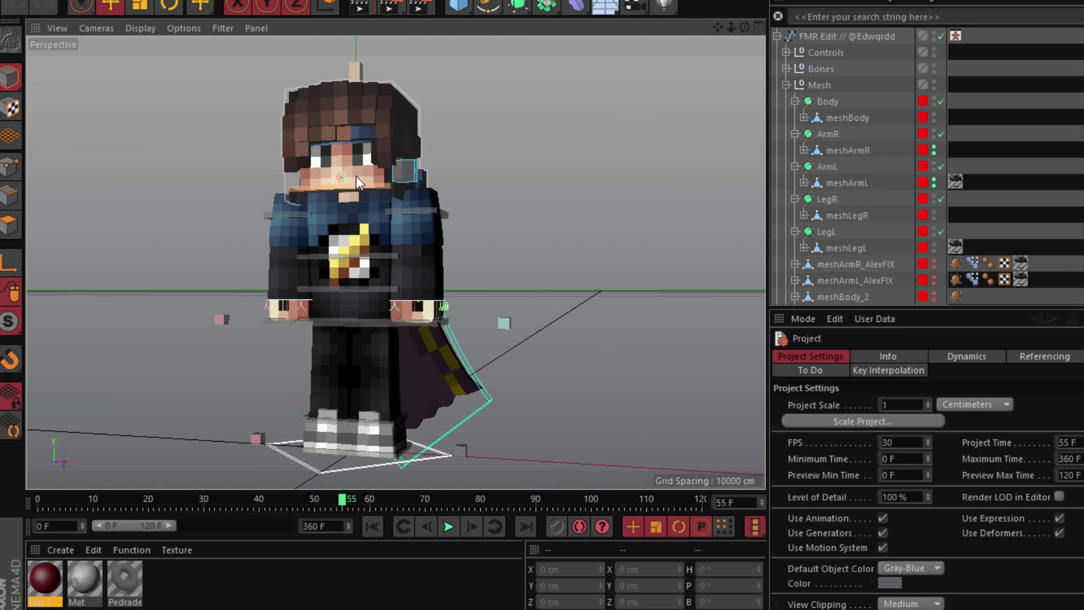
{"action": "scroll", "coordinate": [347, 238], "scroll_direction": "up", "scroll_amount": 1}
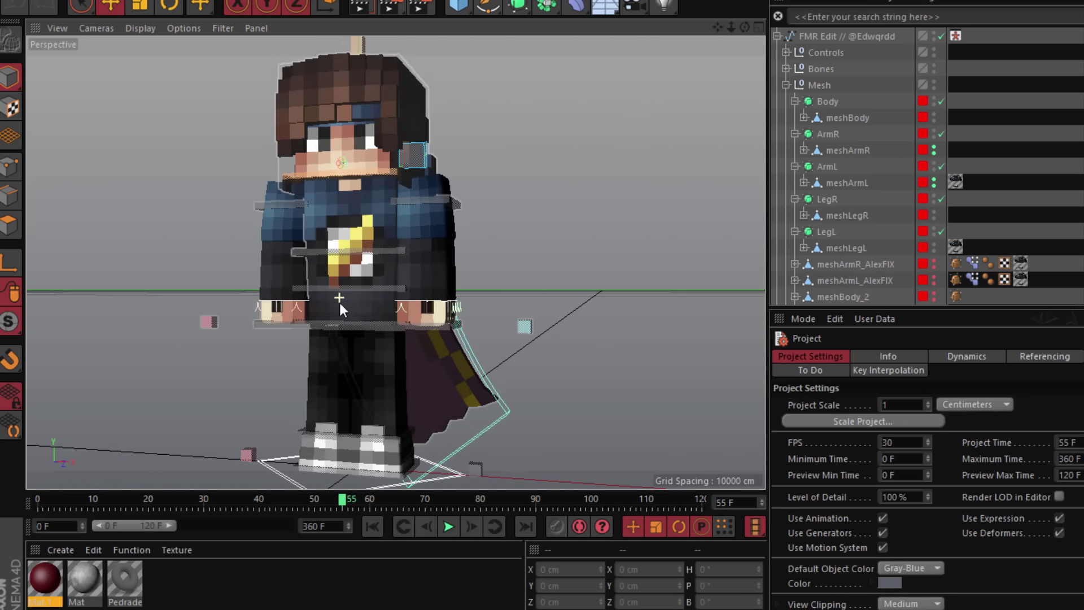
{"action": "left_click", "coordinate": [333, 468]}
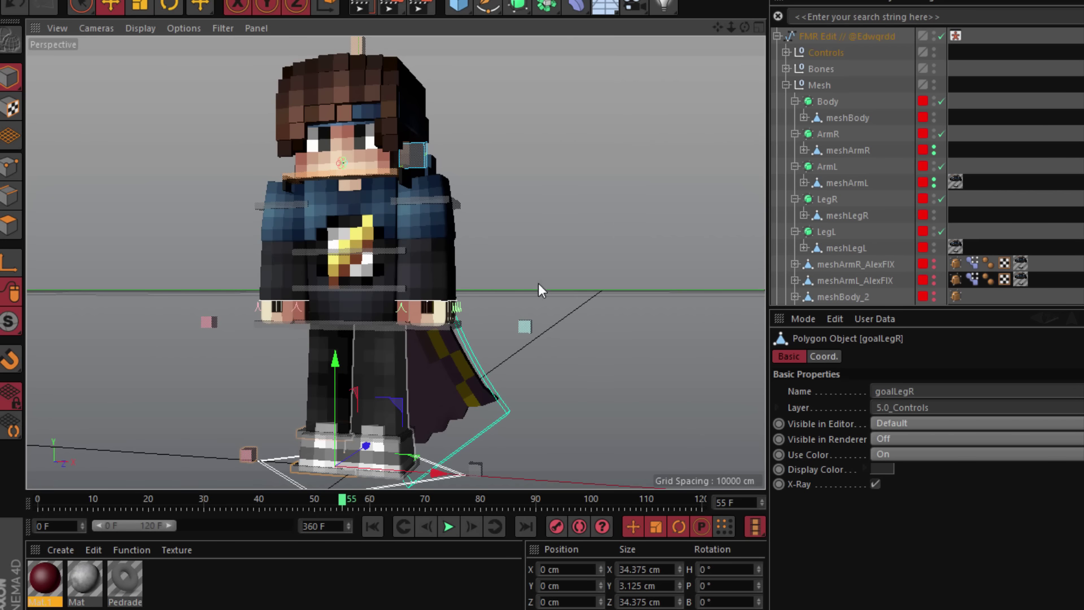
{"action": "left_click", "coordinate": [596, 218]}
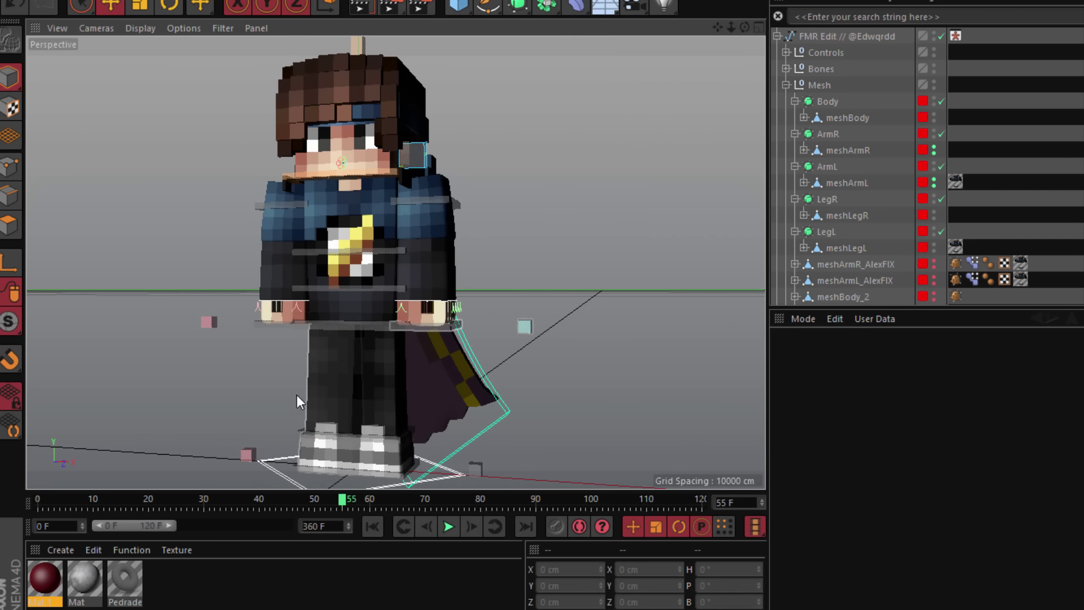
{"action": "left_click", "coordinate": [320, 473]}
{"action": "left_click_drag", "start_coordinate": [364, 469], "coordinate": [339, 460]}
{"action": "left_click", "coordinate": [606, 343]}
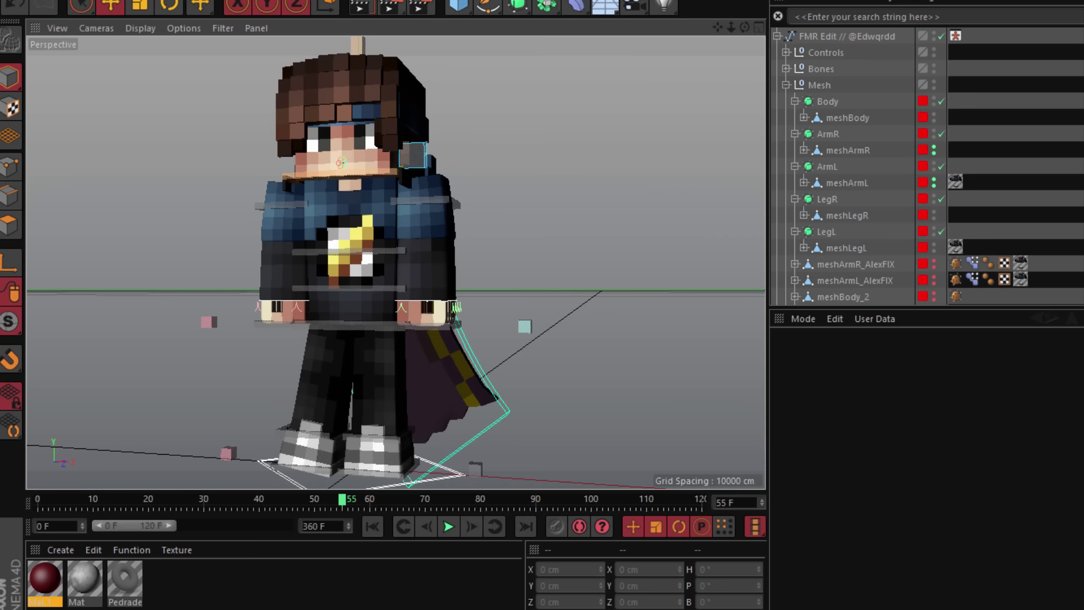
Step: Switch to WinRAR, look through the model libraries in Weapons.rar and open the roddygraphics library
{"action": "left_click", "coordinate": [570, 608]}
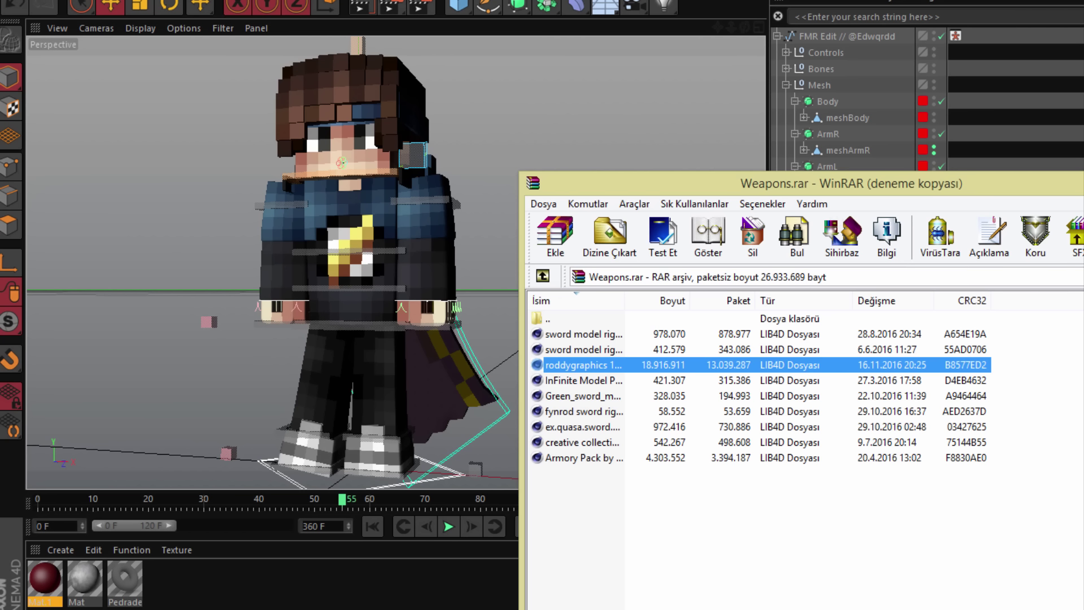
{"action": "left_click", "coordinate": [642, 457]}
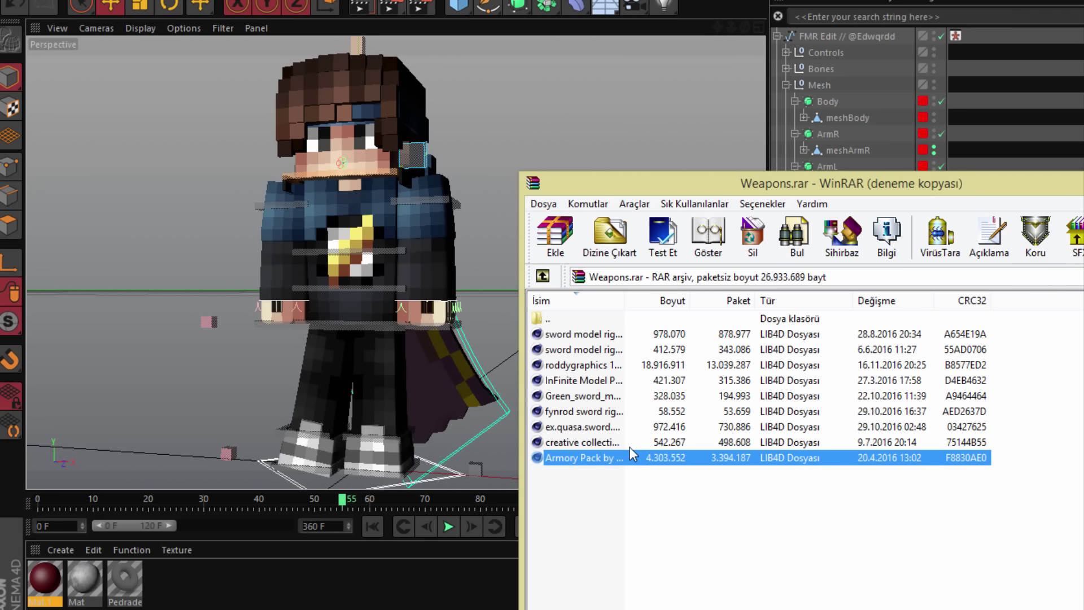
{"action": "left_click", "coordinate": [634, 443]}
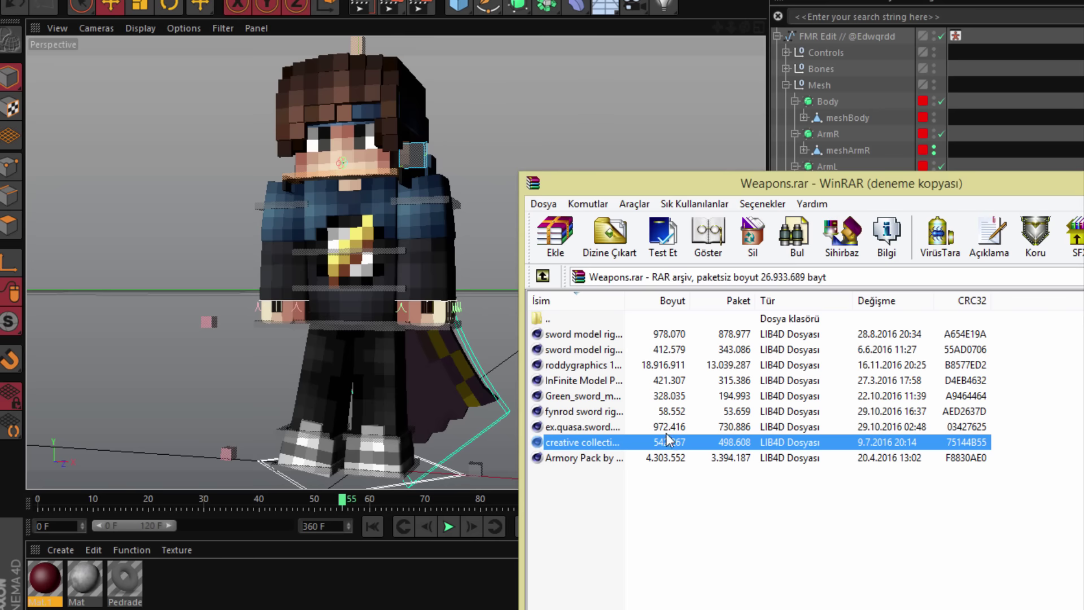
{"action": "left_click", "coordinate": [641, 396]}
{"action": "left_click", "coordinate": [616, 427]}
{"action": "left_click", "coordinate": [630, 398]}
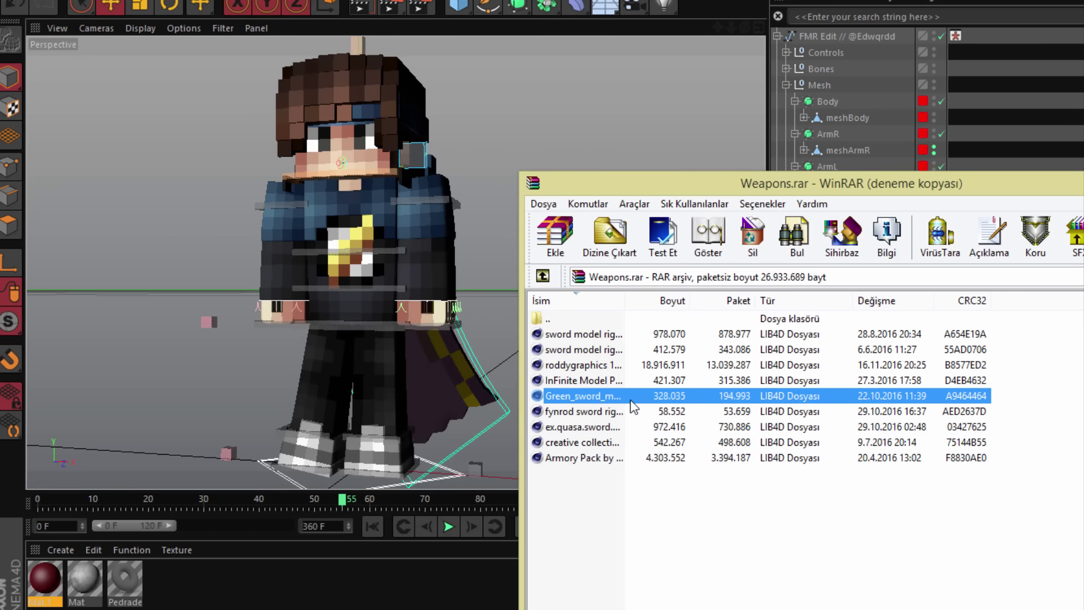
{"action": "left_click", "coordinate": [614, 443]}
{"action": "double_click", "coordinate": [587, 365]}
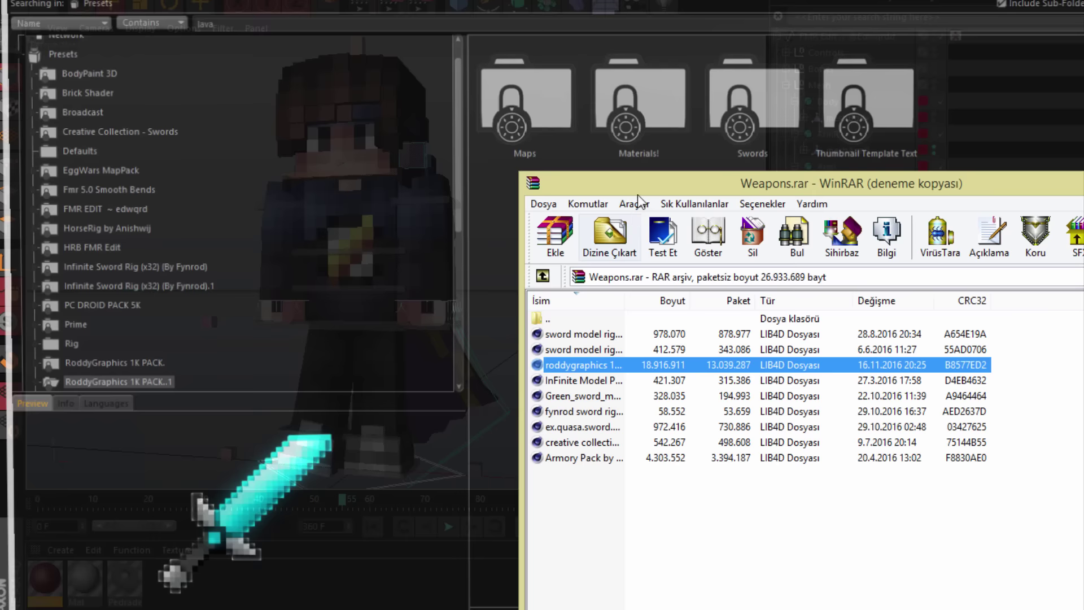
Step: Examine the maps, materials, swords and thumbnail text folders of the RoddyGraphics 1K PACK..1 preset library
{"action": "double_click", "coordinate": [599, 96]}
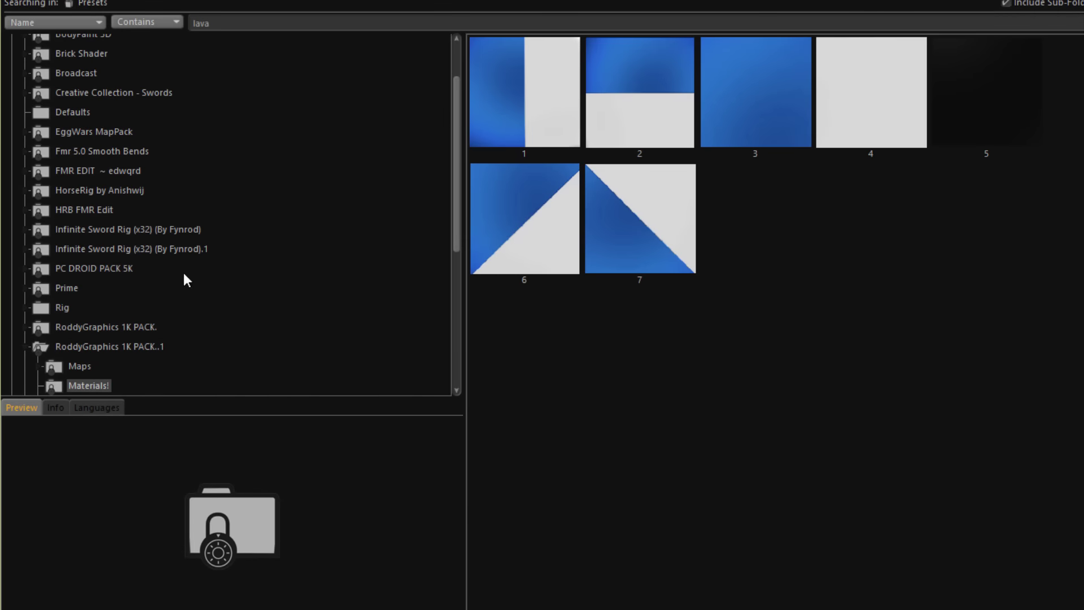
{"action": "scroll", "coordinate": [141, 260], "scroll_direction": "down", "scroll_amount": 2}
{"action": "left_click", "coordinate": [96, 249]}
{"action": "double_click", "coordinate": [556, 63]}
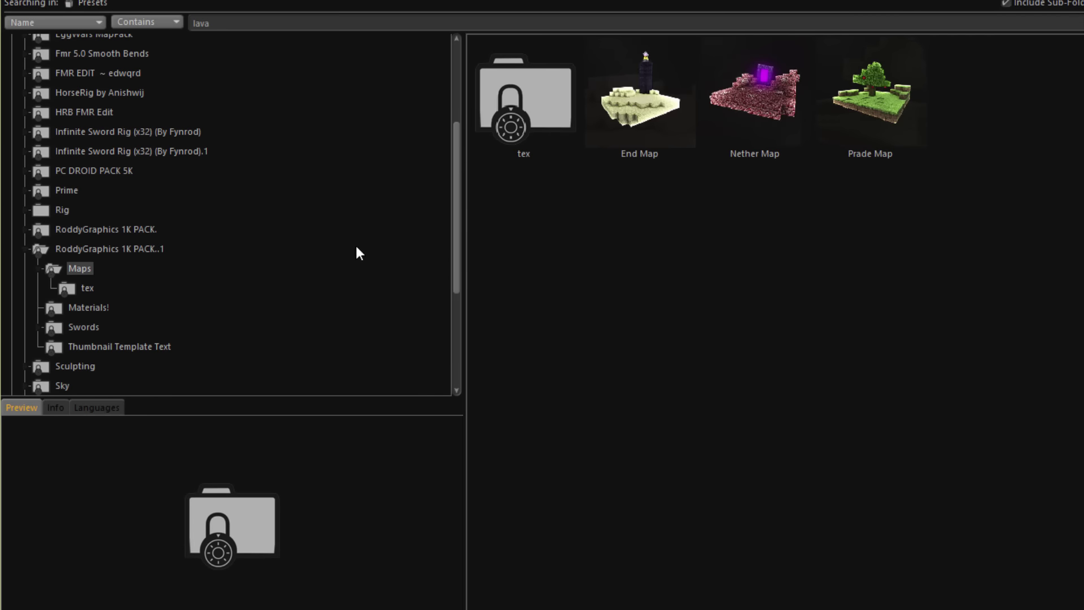
{"action": "left_click", "coordinate": [89, 289]}
{"action": "left_click", "coordinate": [85, 309]}
{"action": "left_click", "coordinate": [83, 323]}
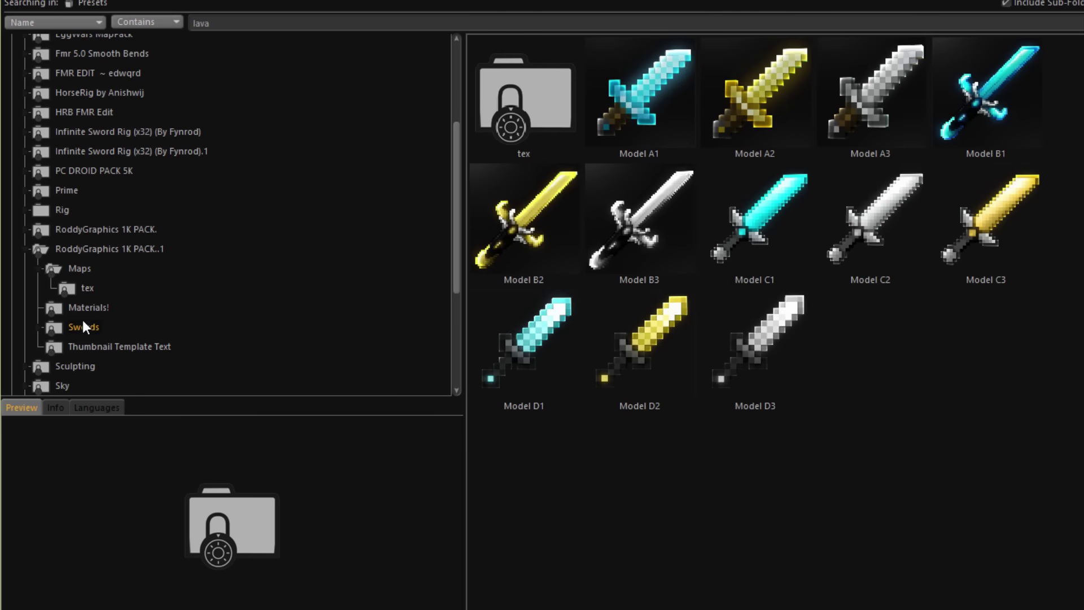
{"action": "left_click", "coordinate": [83, 342]}
{"action": "left_click", "coordinate": [77, 362]}
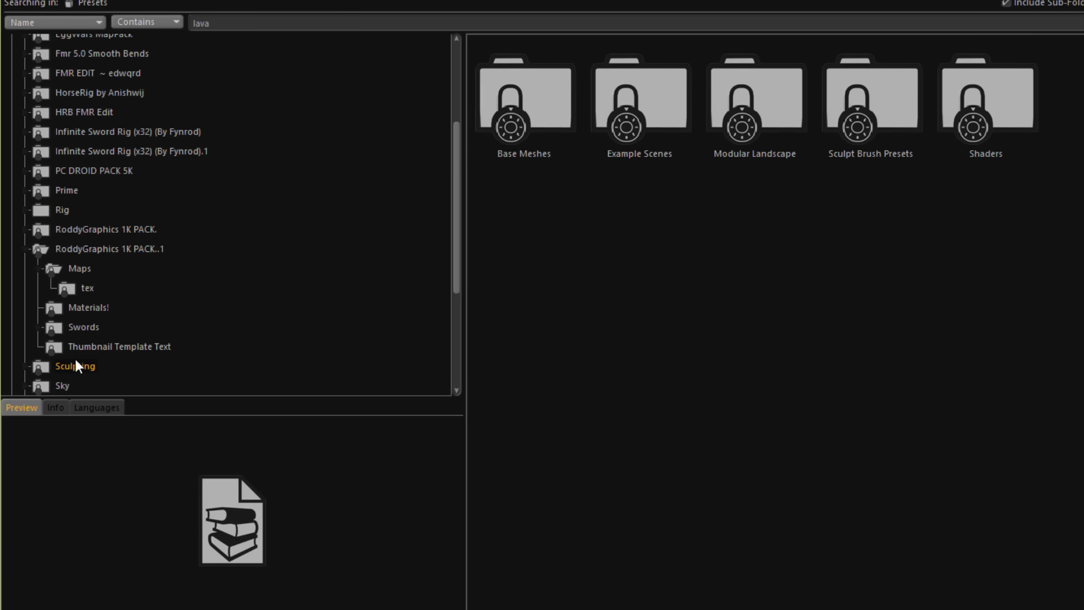
{"action": "left_click", "coordinate": [115, 247]}
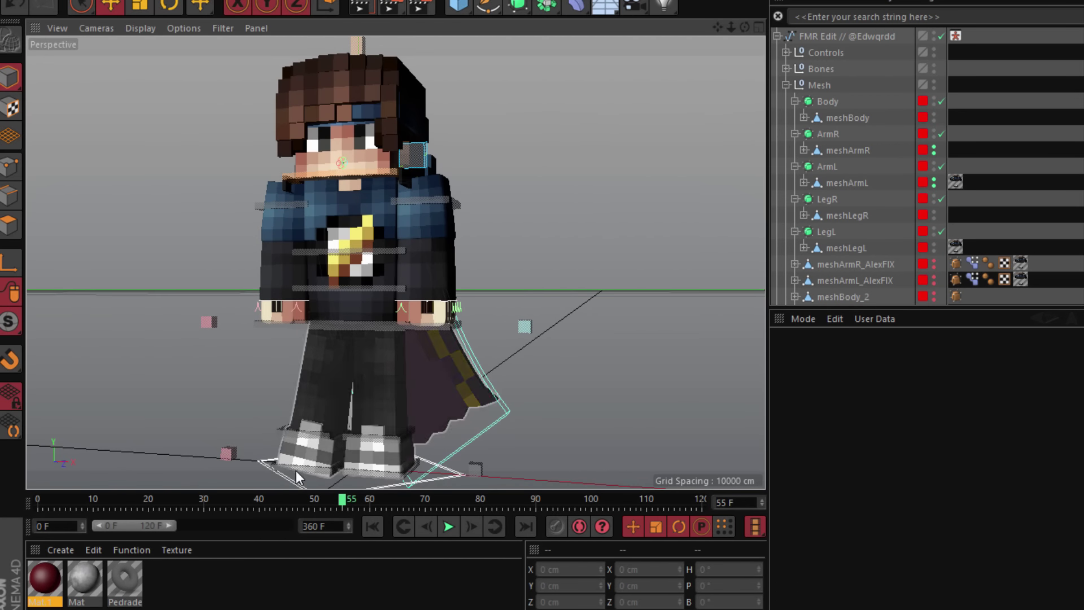
Step: Reposition the right foot control at about X -1.9, Y 3.7, Z -19.2 cm
{"action": "left_click", "coordinate": [297, 477]}
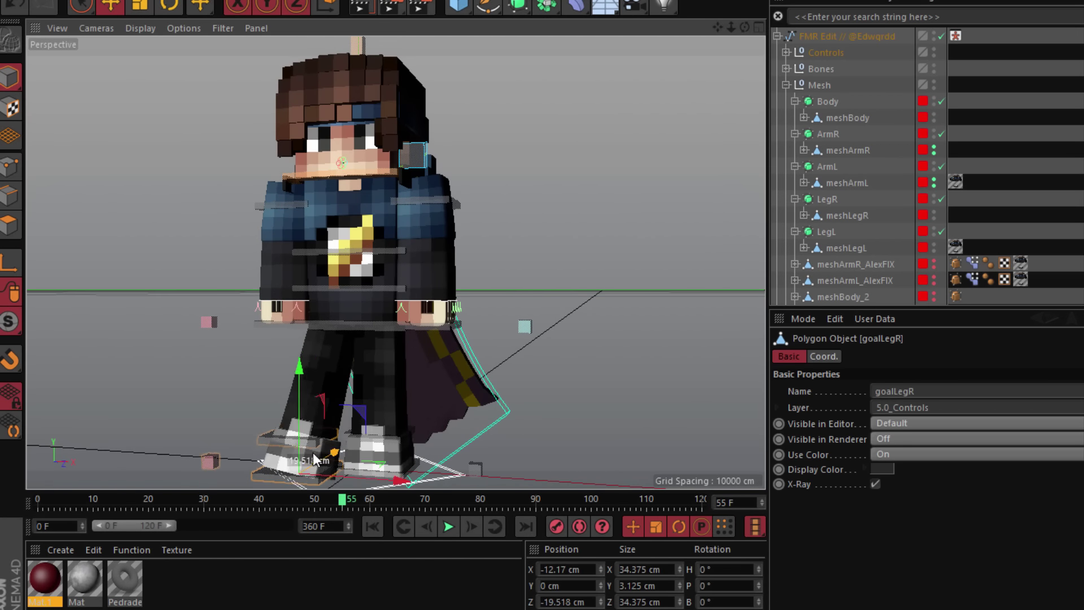
{"action": "mouse_move", "coordinate": [388, 412]}
{"action": "left_mouse_down"}
{"action": "mouse_move", "coordinate": [395, 395]}
{"action": "mouse_move", "coordinate": [448, 395]}
{"action": "mouse_move", "coordinate": [411, 401]}
{"action": "mouse_move", "coordinate": [390, 422]}
{"action": "left_mouse_up"}
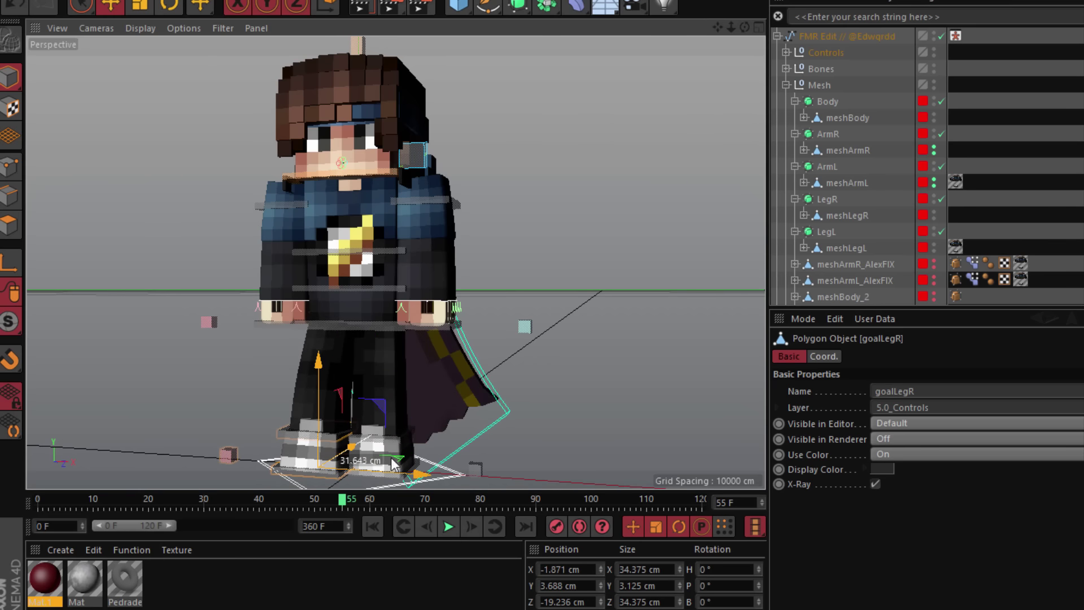
{"action": "mouse_move", "coordinate": [362, 609]}
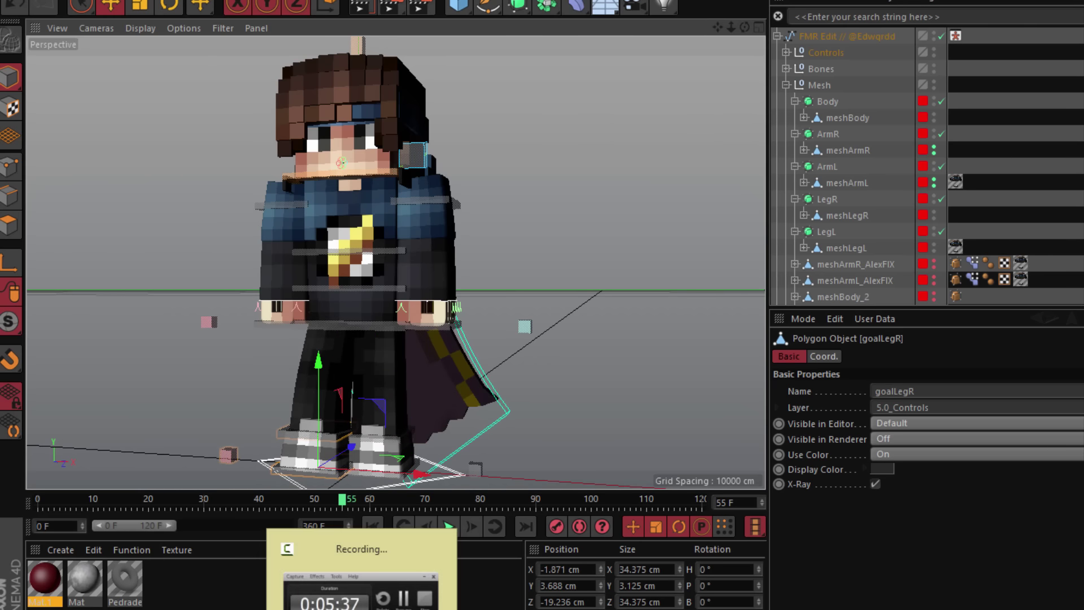
{"action": "left_click", "coordinate": [362, 609]}
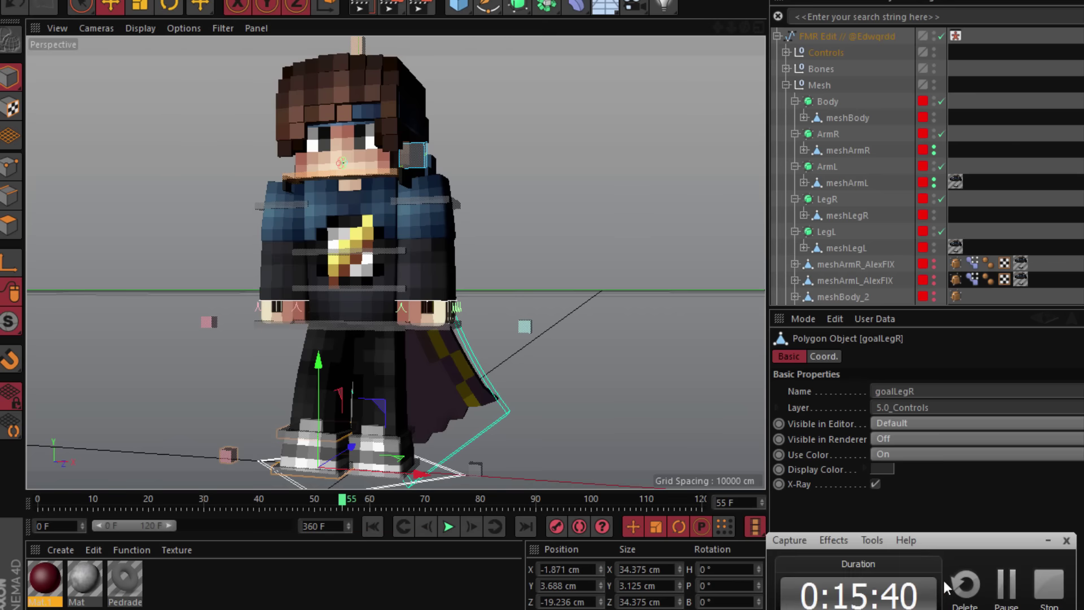
{"action": "left_click", "coordinate": [1007, 584]}
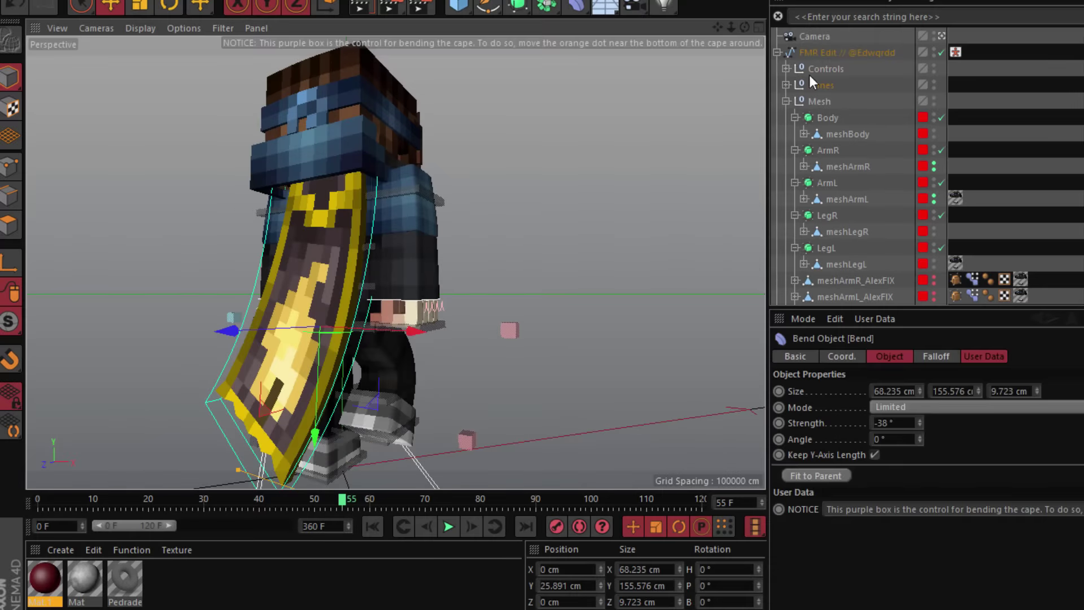
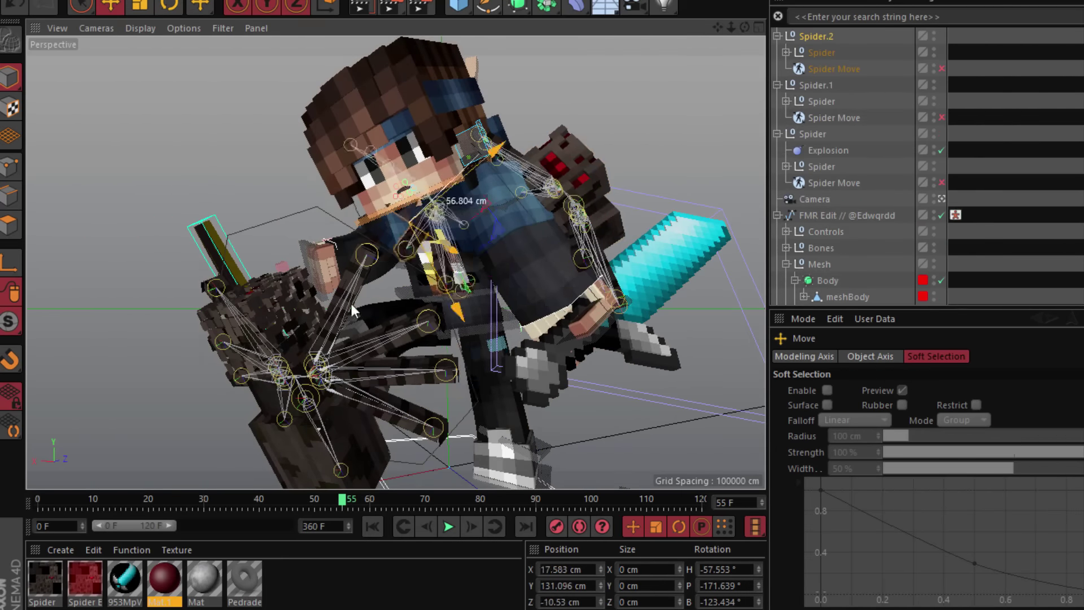
Step: Move the Spider.2 model to adjust its placement around the character
{"action": "left_click_drag", "start_coordinate": [351, 303], "coordinate": [323, 216]}
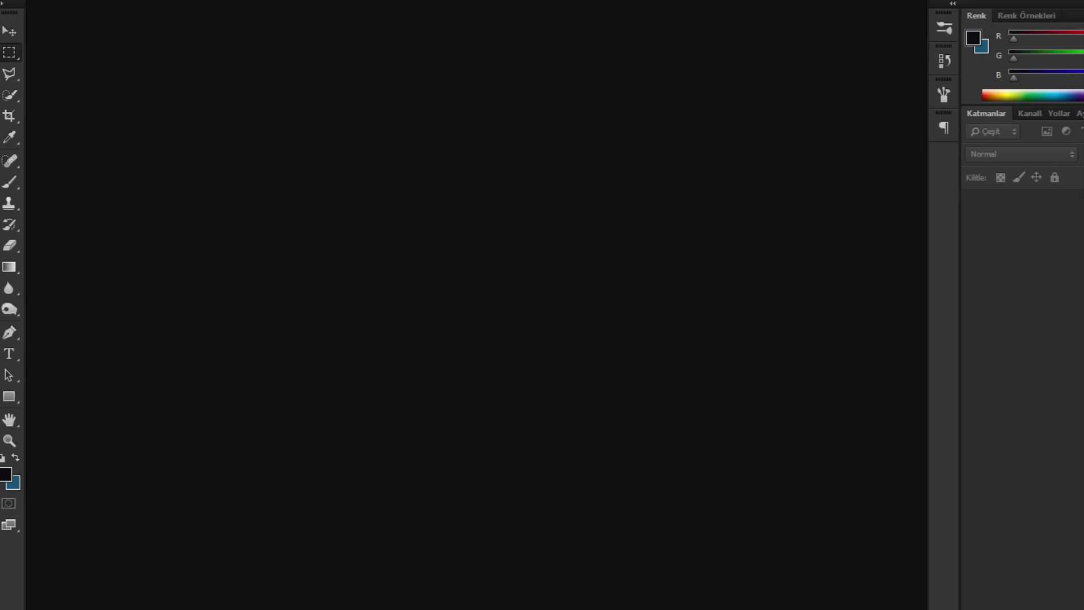
Step: Open the Cinema4d Render folder from Design Files > Cinema4D on the desktop in File Explorer
{"action": "key", "text": "super+e"}
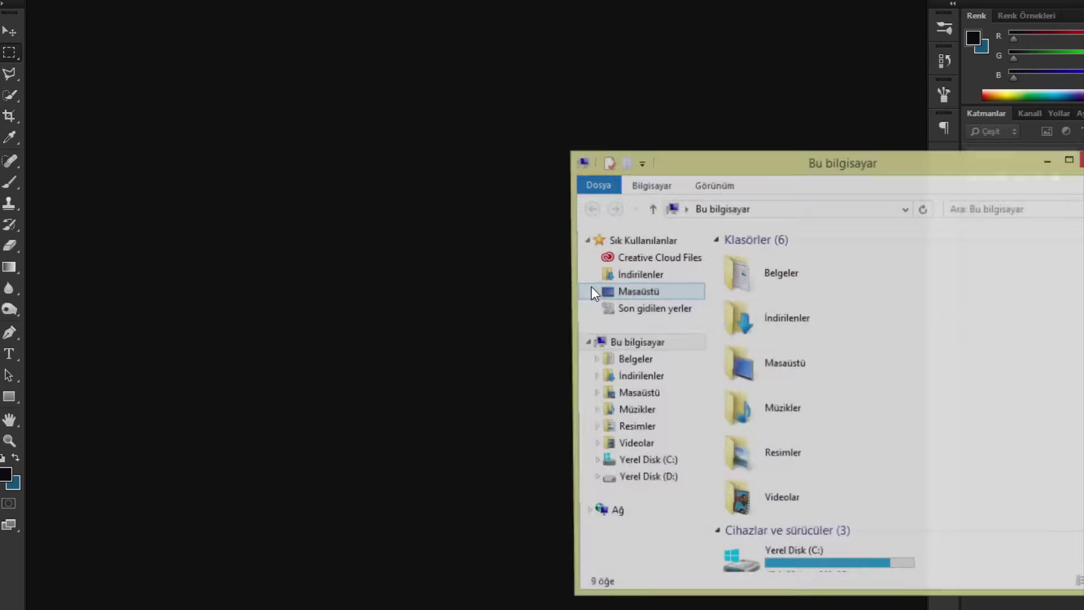
{"action": "double_click", "coordinate": [786, 363]}
{"action": "double_click", "coordinate": [800, 282]}
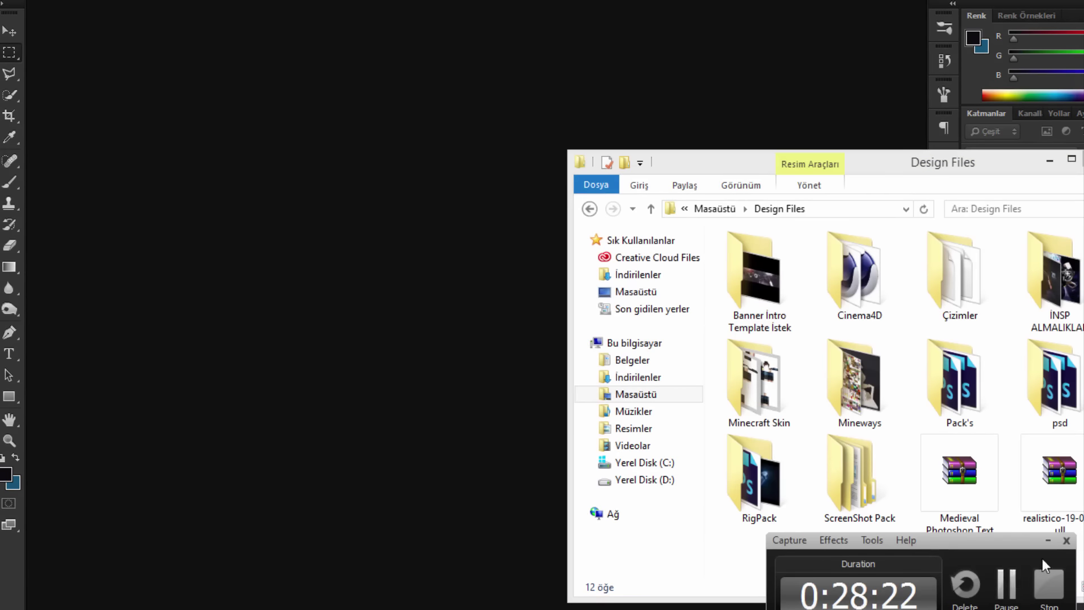
{"action": "left_click", "coordinate": [1047, 541]}
{"action": "double_click", "coordinate": [840, 280]}
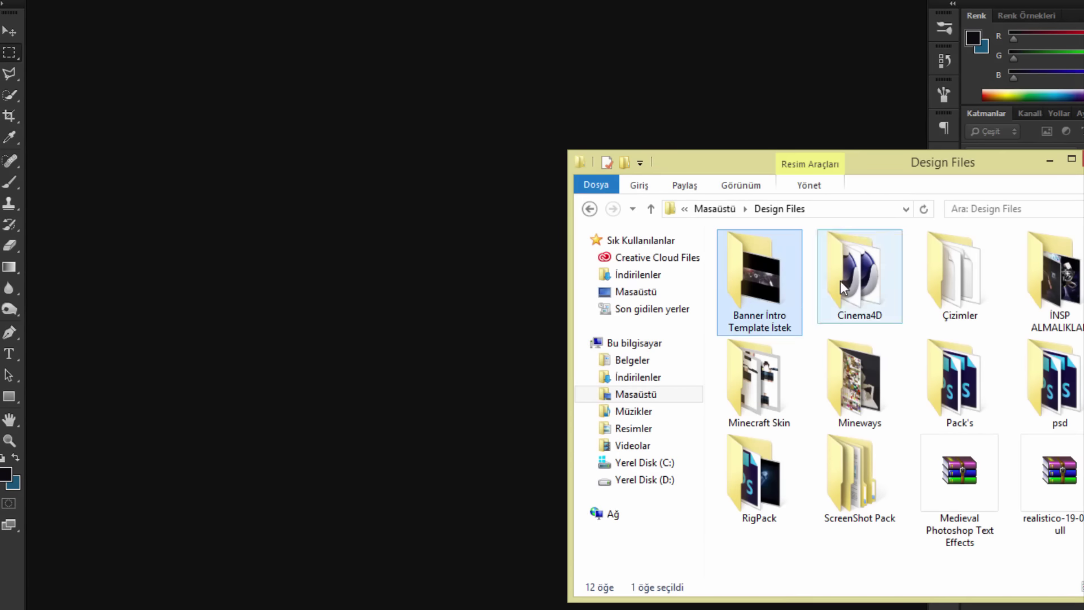
{"action": "double_click", "coordinate": [787, 258]}
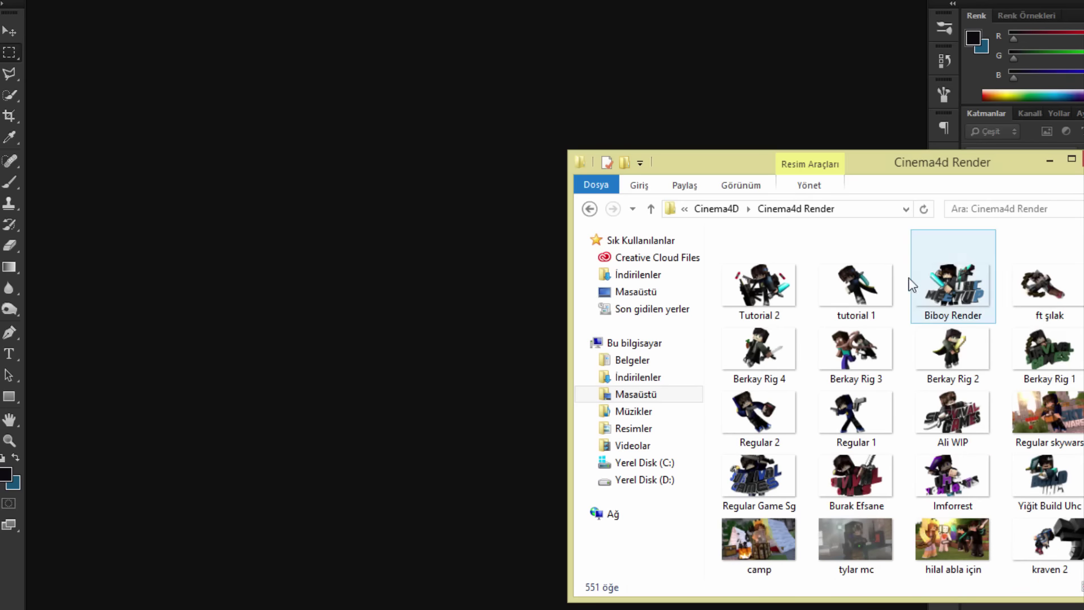
Step: Open the Tutorial 2 and tutorial 1 renders in Photoshop and copy the Tutorial 2 image into the tutorial 1 document
{"action": "left_click", "coordinate": [791, 300], "text": "ctrl"}
{"action": "left_click_drag", "start_coordinate": [792, 304], "coordinate": [552, 252]}
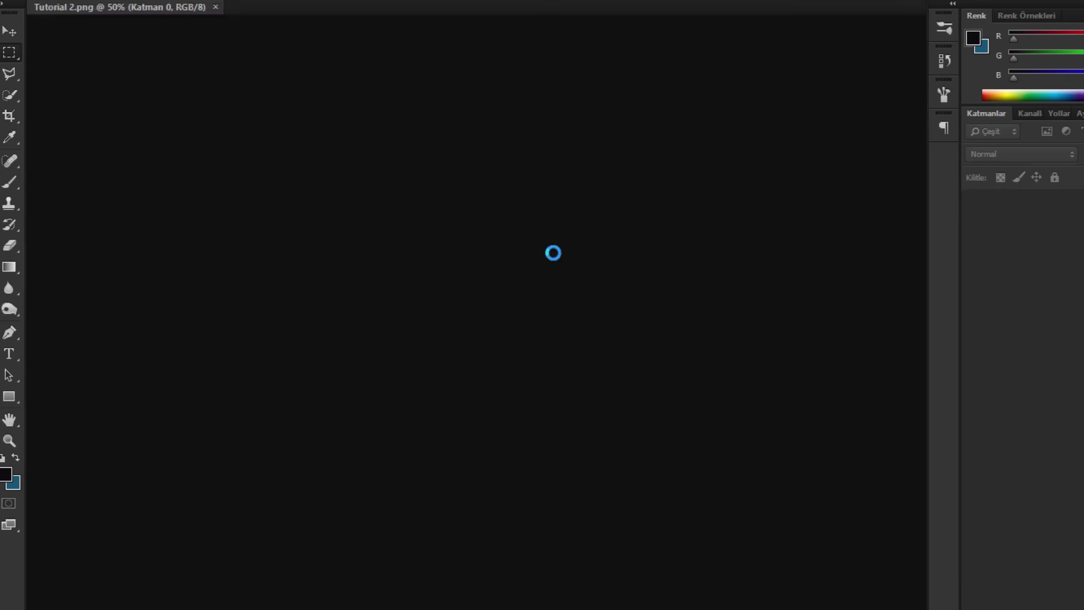
{"action": "key", "text": "v"}
{"action": "left_click_drag", "start_coordinate": [369, 219], "coordinate": [340, 276]}
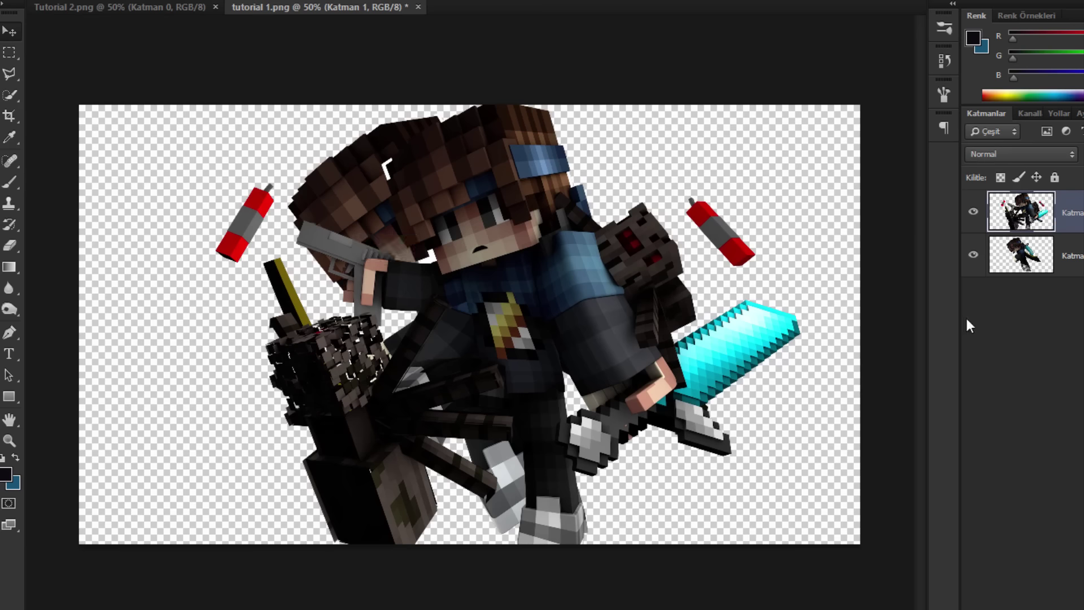
Step: Select the lower layer with the tutorial 1 render and hide the Tutorial 2 layer above it
{"action": "left_click", "coordinate": [1079, 263]}
{"action": "left_click", "coordinate": [973, 211]}
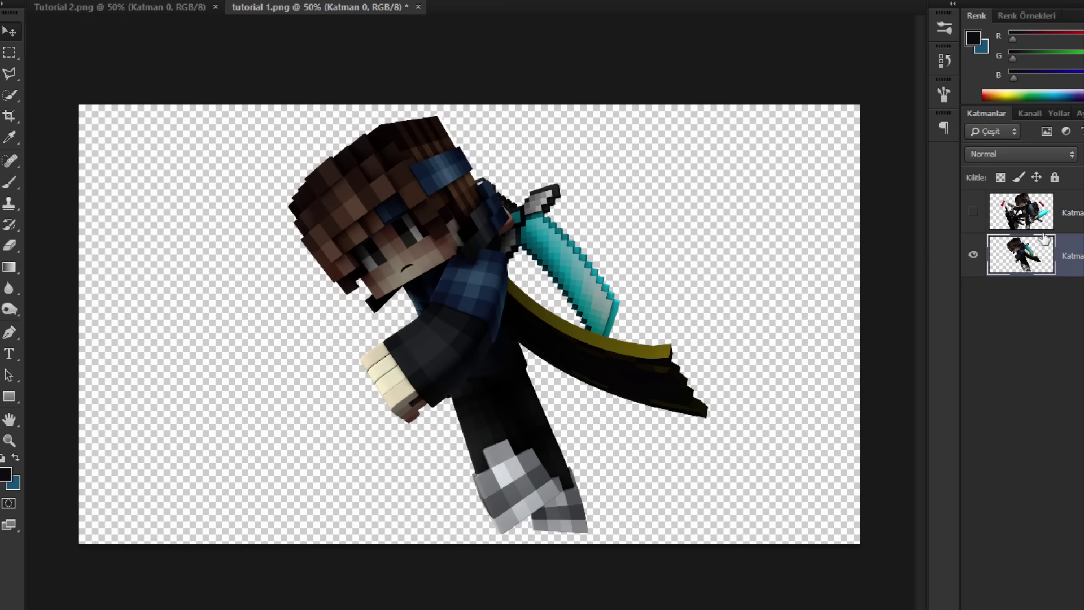
Step: Add a new layer beneath the tutorial 1 render and fill it with black as a background
{"action": "right_click", "coordinate": [1075, 238]}
{"action": "left_click", "coordinate": [1080, 242]}
{"action": "key", "text": "ctrl+shift+alt+n"}
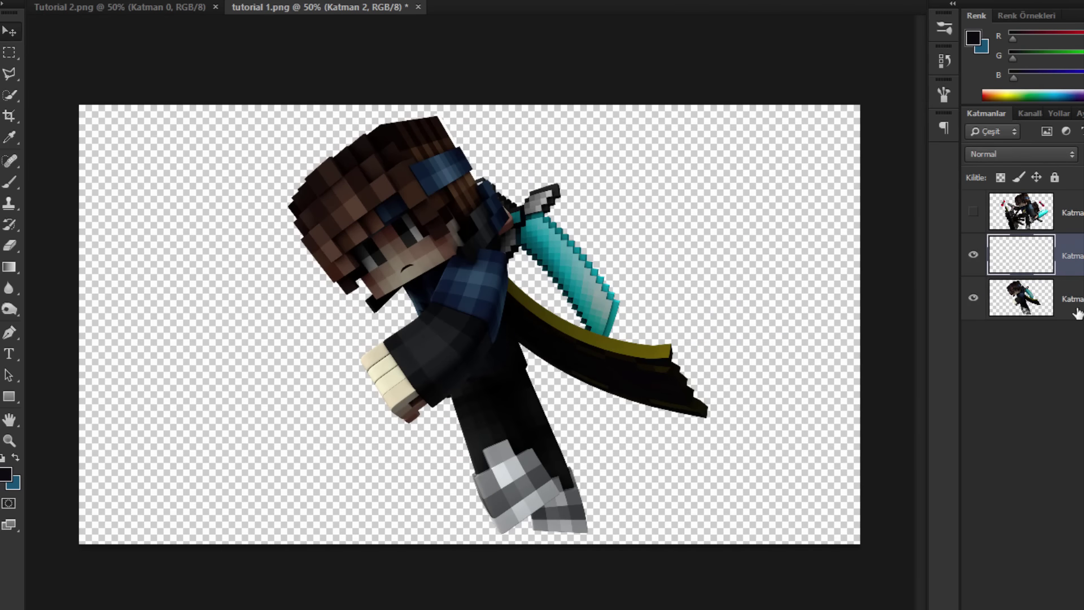
{"action": "left_click_drag", "start_coordinate": [1080, 244], "coordinate": [1081, 416]}
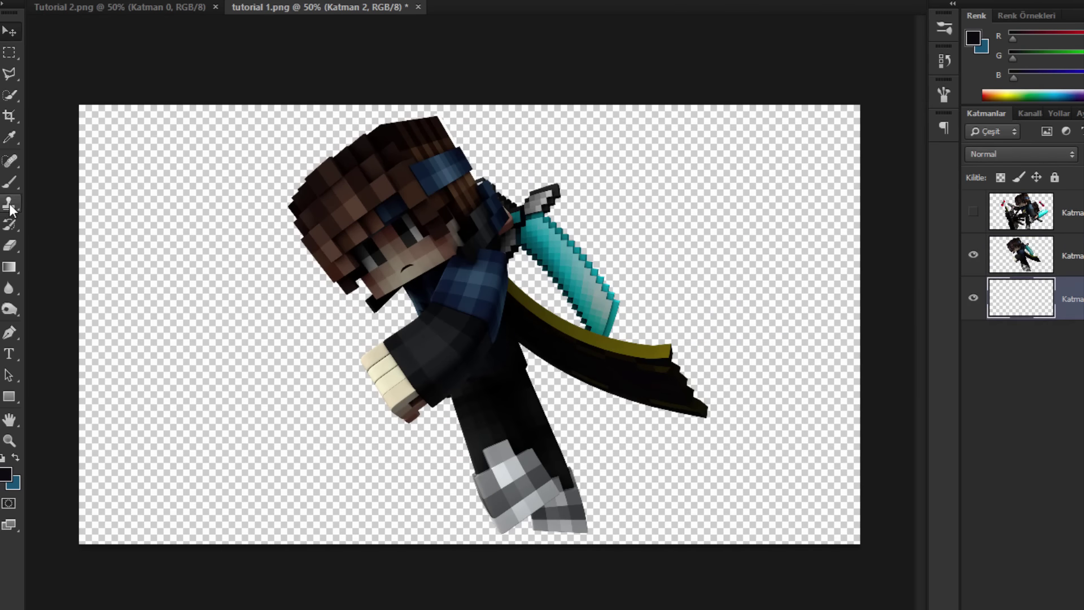
{"action": "left_click", "coordinate": [6, 477]}
{"action": "key", "text": "Return"}
{"action": "key", "text": "alt+BackSpace"}
{"action": "key", "text": "b"}
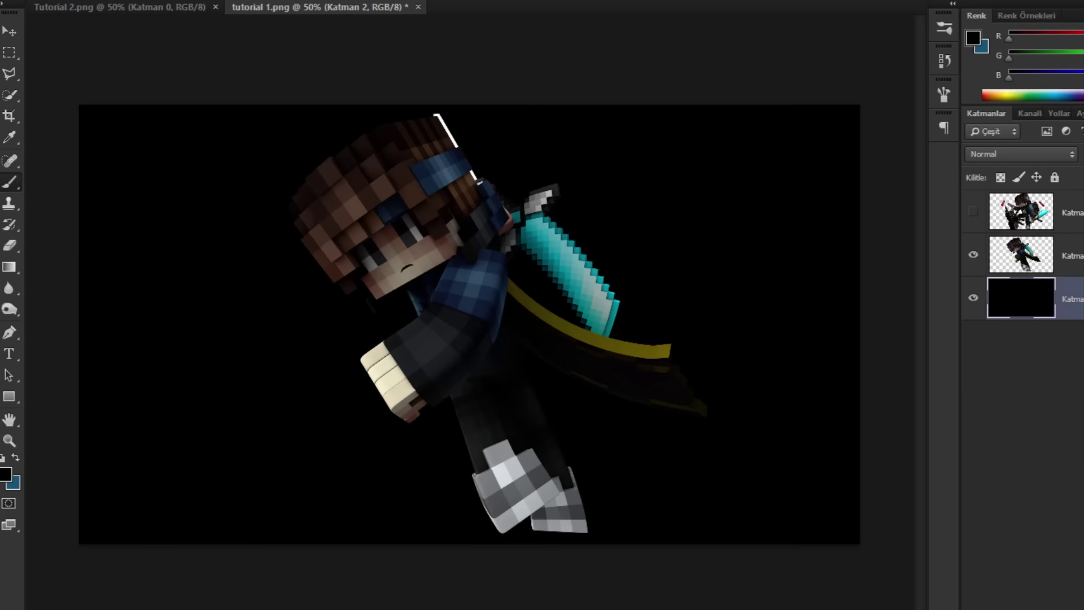
{"action": "scroll", "coordinate": [445, 157], "scroll_direction": "down", "scroll_amount": 4}
{"action": "scroll", "coordinate": [445, 157], "scroll_direction": "up", "scroll_amount": 7}
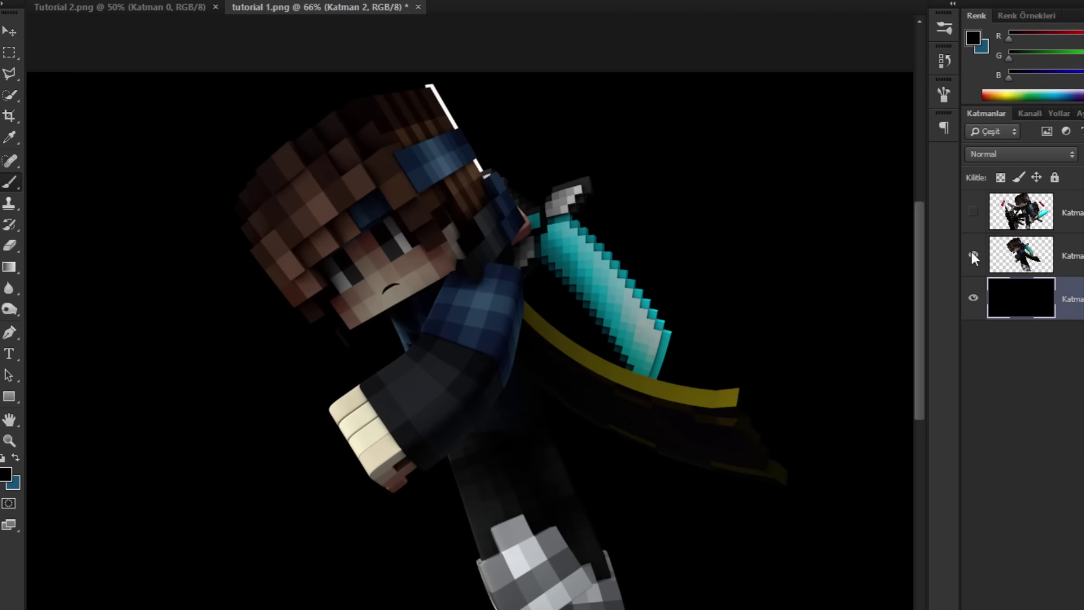
Step: On the character layer, lasso the white strip just below the blue headband with the Polygonal Lasso, delete it and deselect
{"action": "left_click", "coordinate": [1054, 275]}
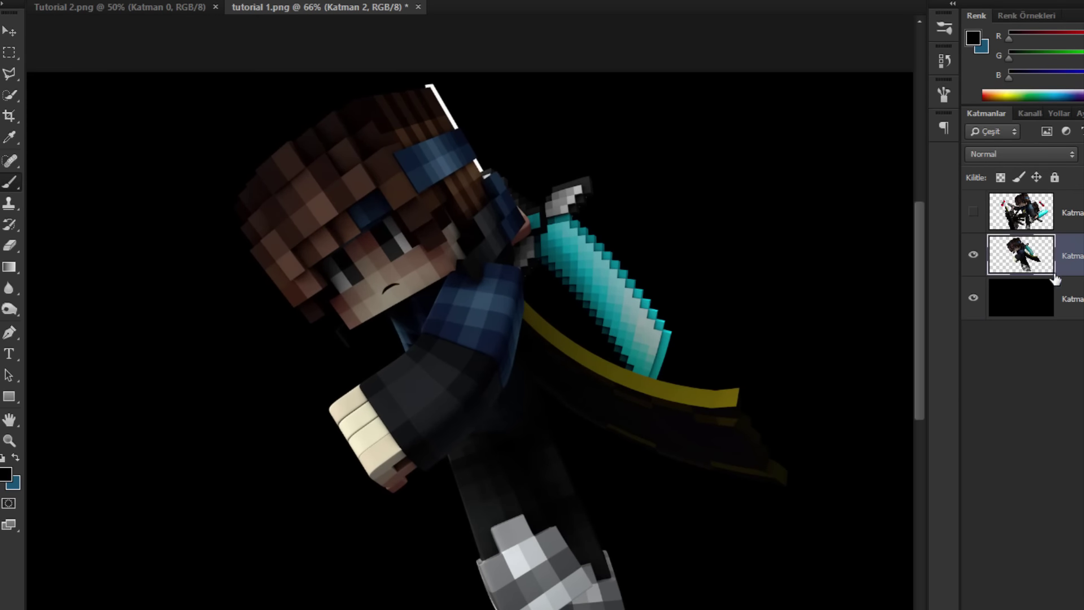
{"action": "left_click", "coordinate": [11, 82]}
{"action": "left_click", "coordinate": [11, 81]}
{"action": "scroll", "coordinate": [473, 103], "scroll_direction": "up", "scroll_amount": 13}
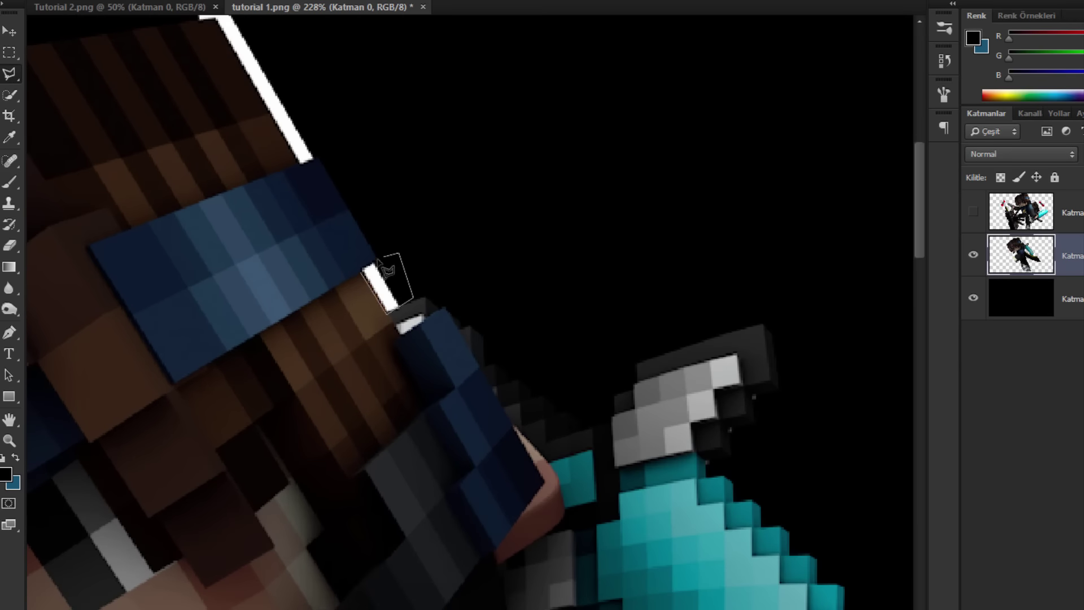
{"action": "right_click", "coordinate": [378, 272]}
{"action": "left_click", "coordinate": [429, 287]}
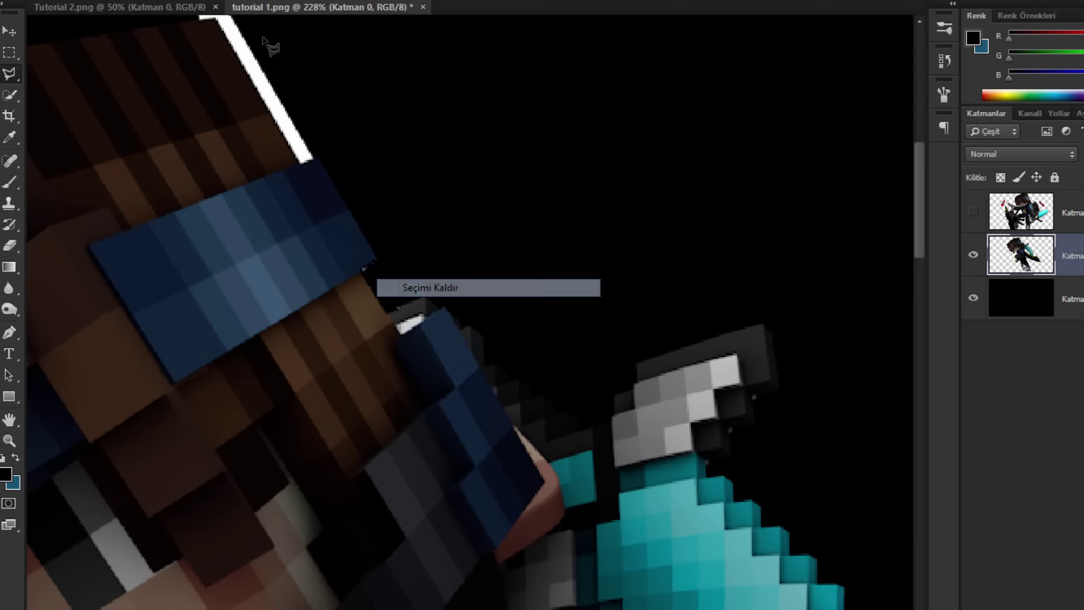
Step: Lasso the long white strip along the hair edge above the headband, delete it and deselect
{"action": "scroll", "coordinate": [242, 124], "scroll_direction": "up", "scroll_amount": 2}
{"action": "scroll", "coordinate": [190, 57], "scroll_direction": "up", "scroll_amount": 1}
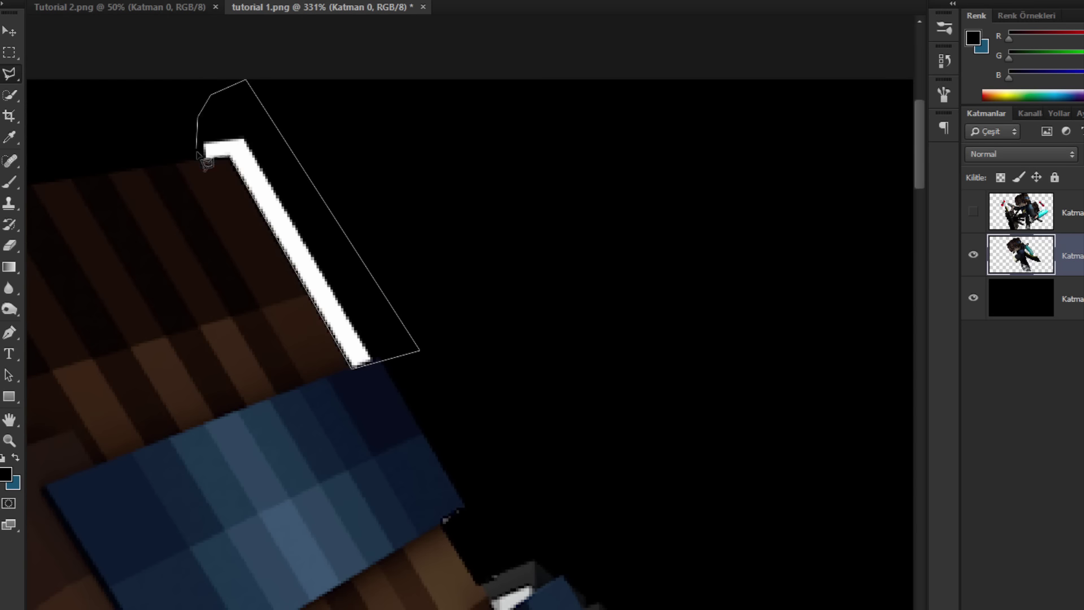
{"action": "key", "text": "Delete"}
{"action": "right_click", "coordinate": [232, 136]}
{"action": "left_click", "coordinate": [258, 147]}
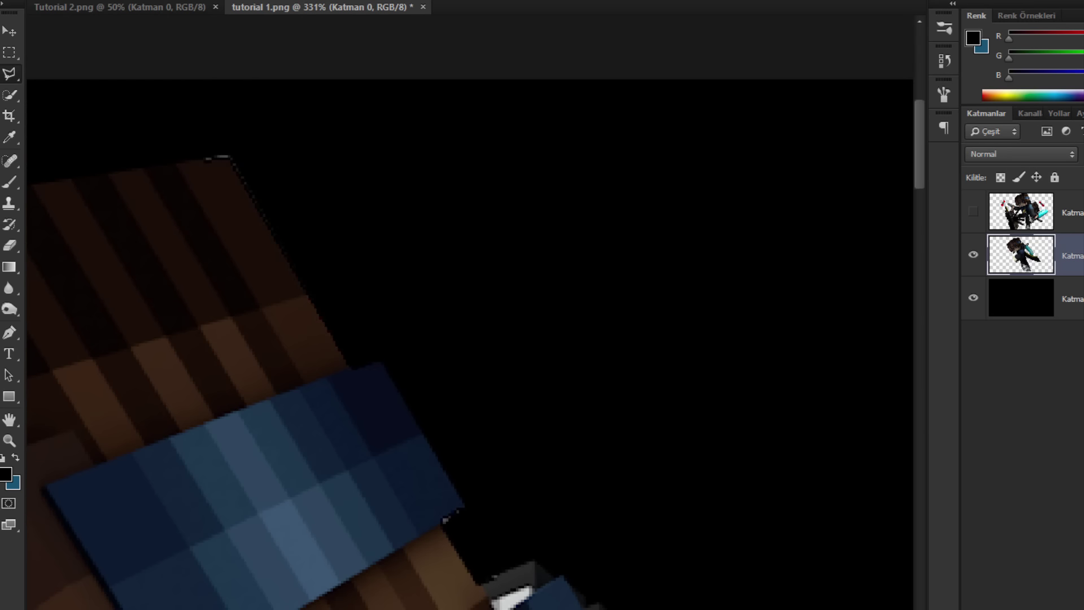
{"action": "mouse_move", "coordinate": [409, 570]}
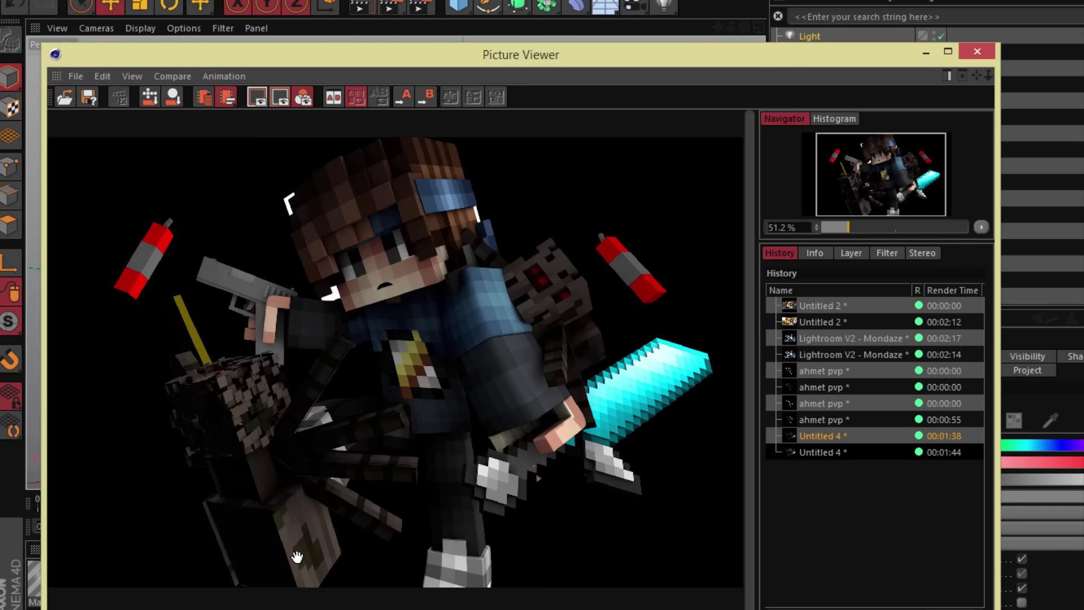
{"action": "scroll", "coordinate": [425, 255], "scroll_direction": "down", "scroll_amount": 3}
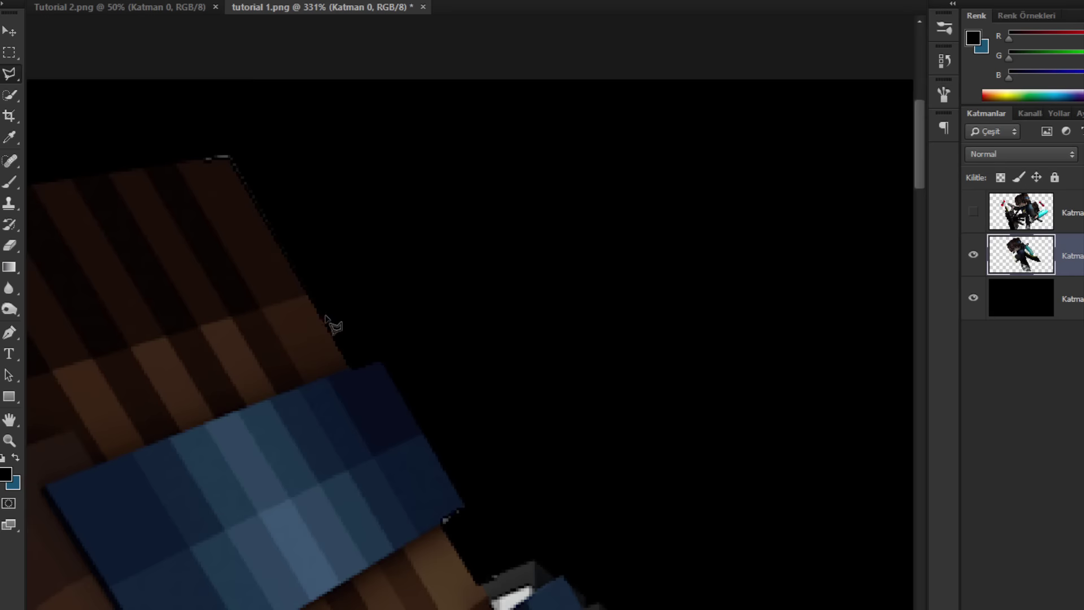
{"action": "scroll", "coordinate": [333, 324], "scroll_direction": "down", "scroll_amount": 5}
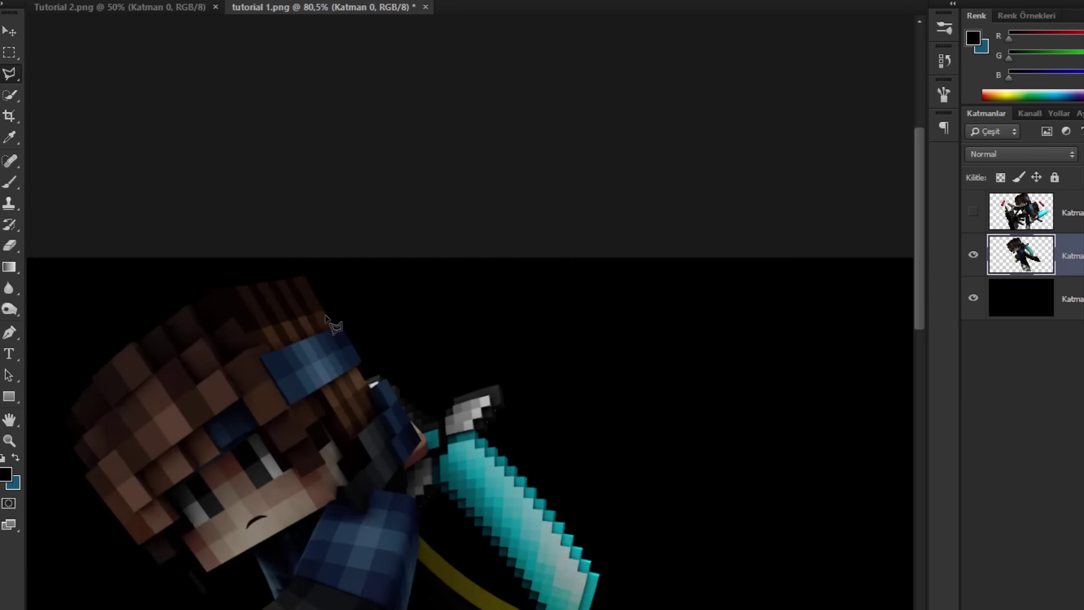
{"action": "scroll", "coordinate": [383, 305], "scroll_direction": "up", "scroll_amount": 6}
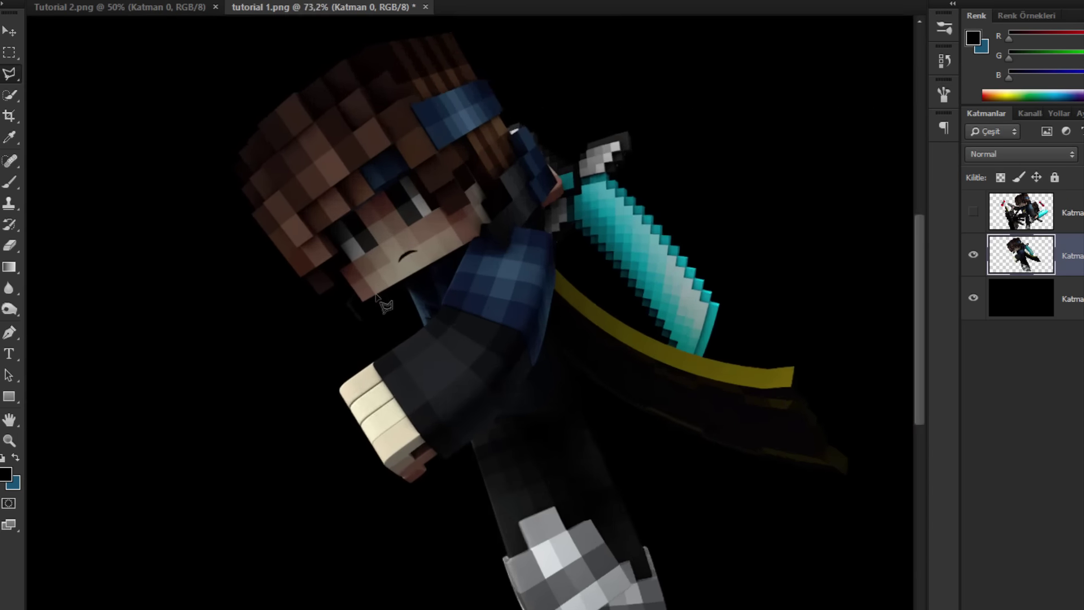
{"action": "scroll", "coordinate": [383, 305], "scroll_direction": "down", "scroll_amount": 6}
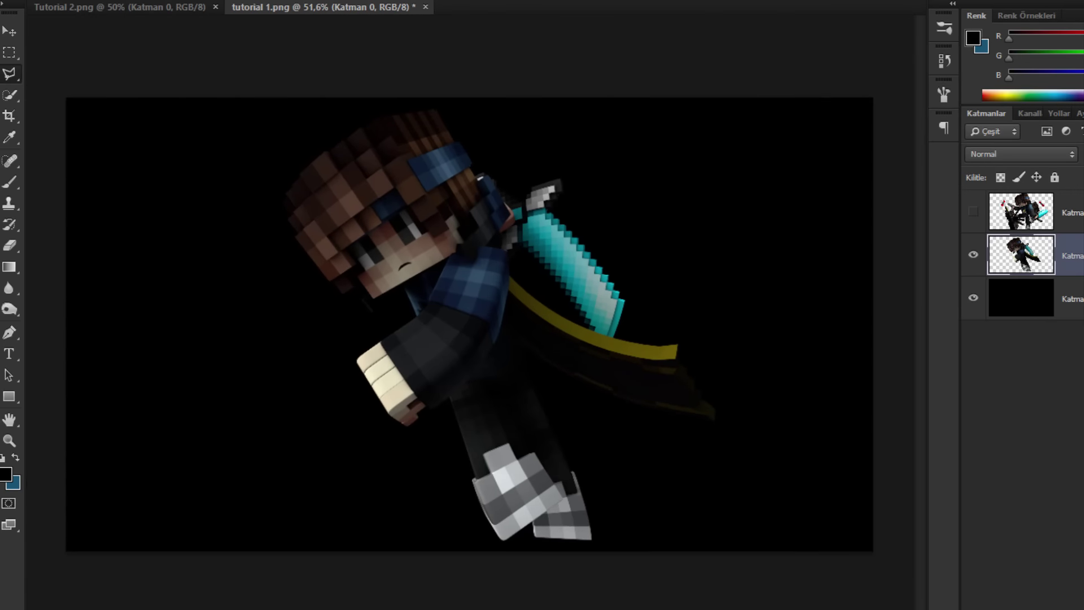
Step: Open 4K HOURGON RENDERWORKSPACE v2 and copy the layer style of the first layer in the Rig Effect x3 group
{"action": "key", "text": "super"}
{"action": "type", "text": "hour"}
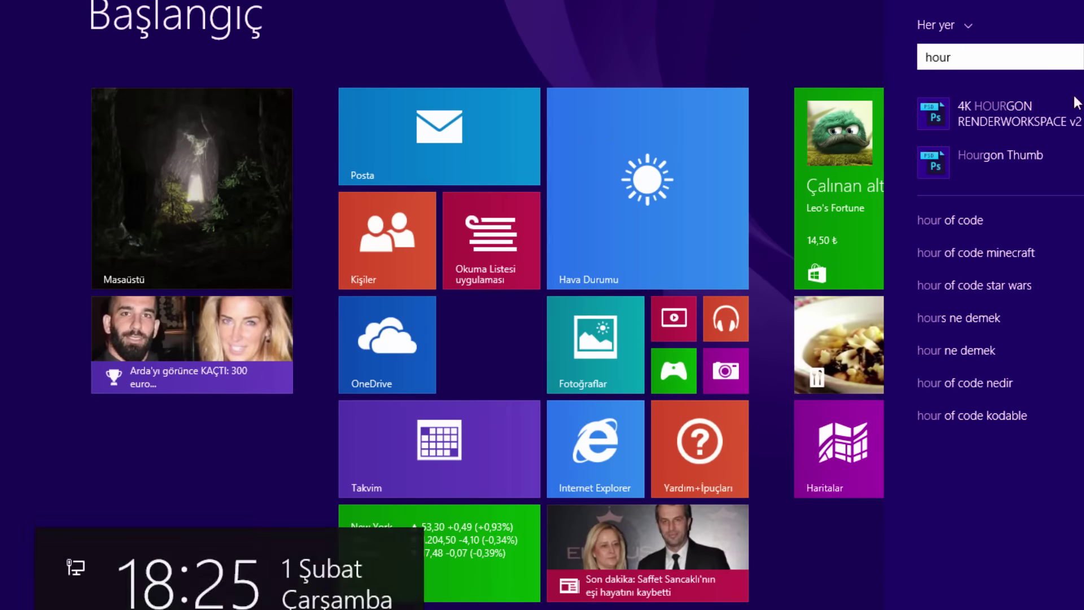
{"action": "left_click", "coordinate": [1034, 108]}
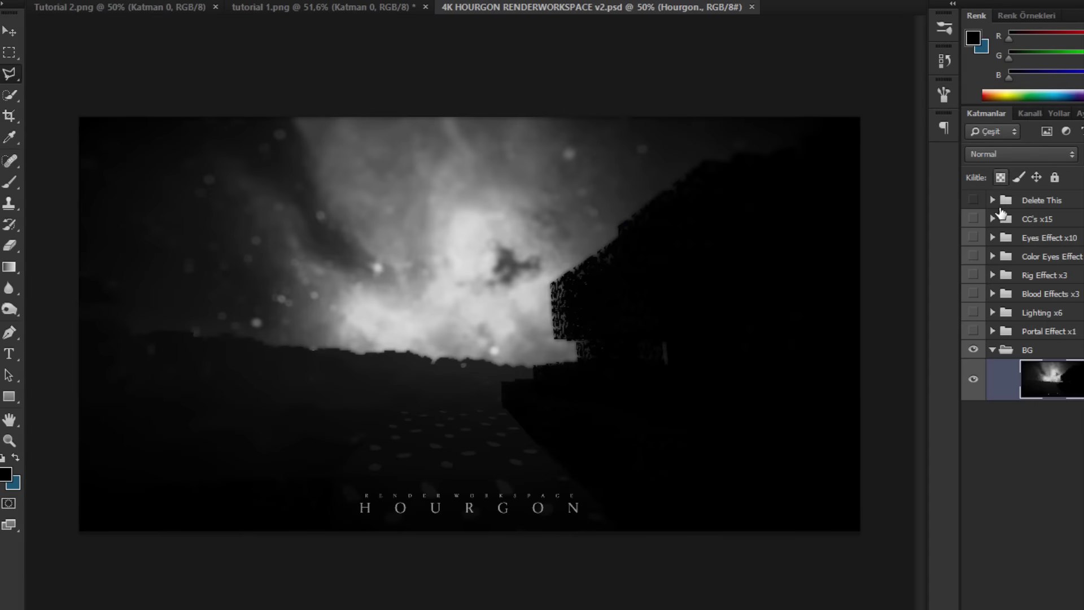
{"action": "left_click", "coordinate": [993, 275]}
{"action": "right_click", "coordinate": [1017, 293]}
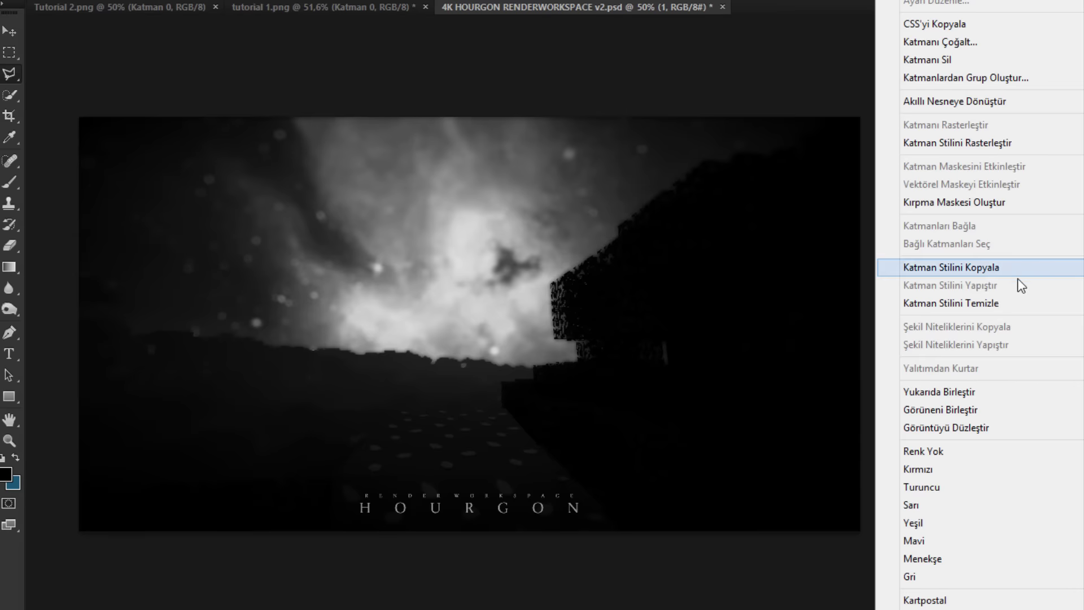
{"action": "left_click", "coordinate": [1017, 266]}
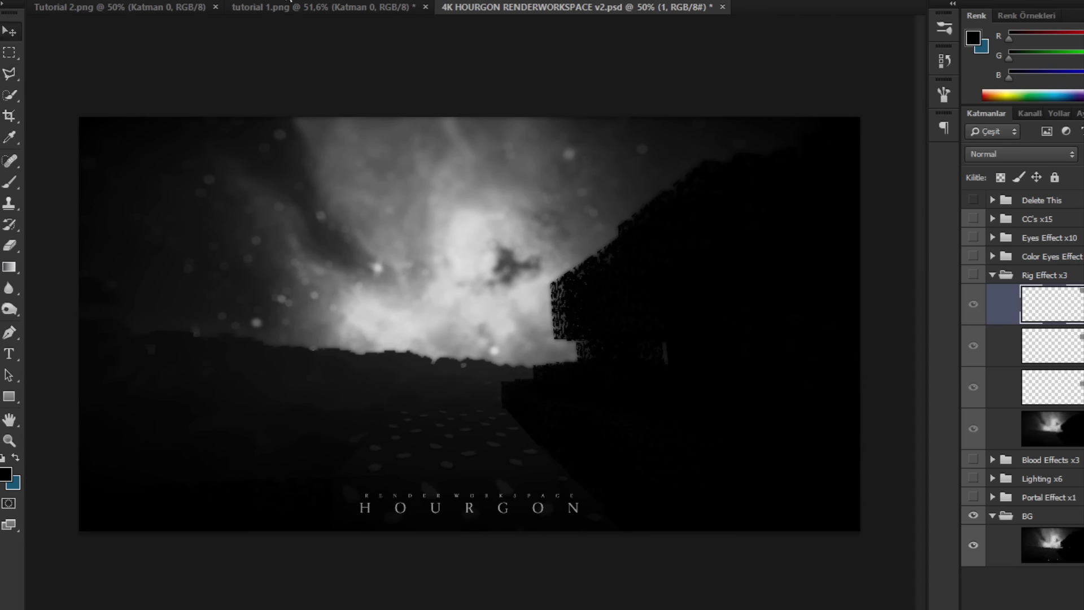
Step: Paste the copied layer style onto the character layer in the tutorial 1 document
{"action": "left_click", "coordinate": [286, 8]}
{"action": "right_click", "coordinate": [1016, 257]}
{"action": "left_click", "coordinate": [974, 284]}
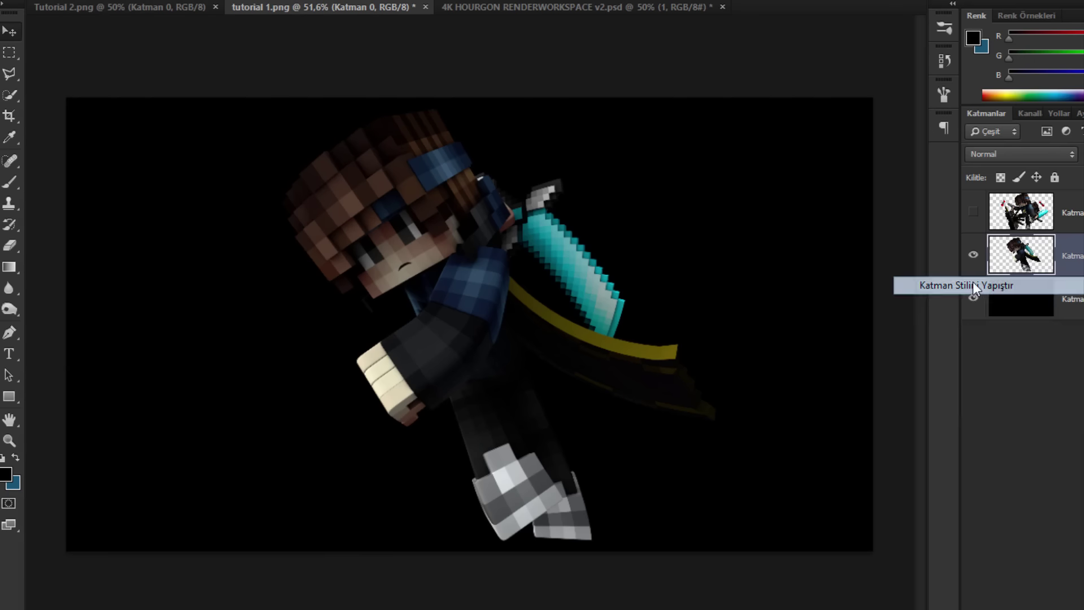
{"action": "scroll", "coordinate": [618, 240], "scroll_direction": "down", "scroll_amount": 2}
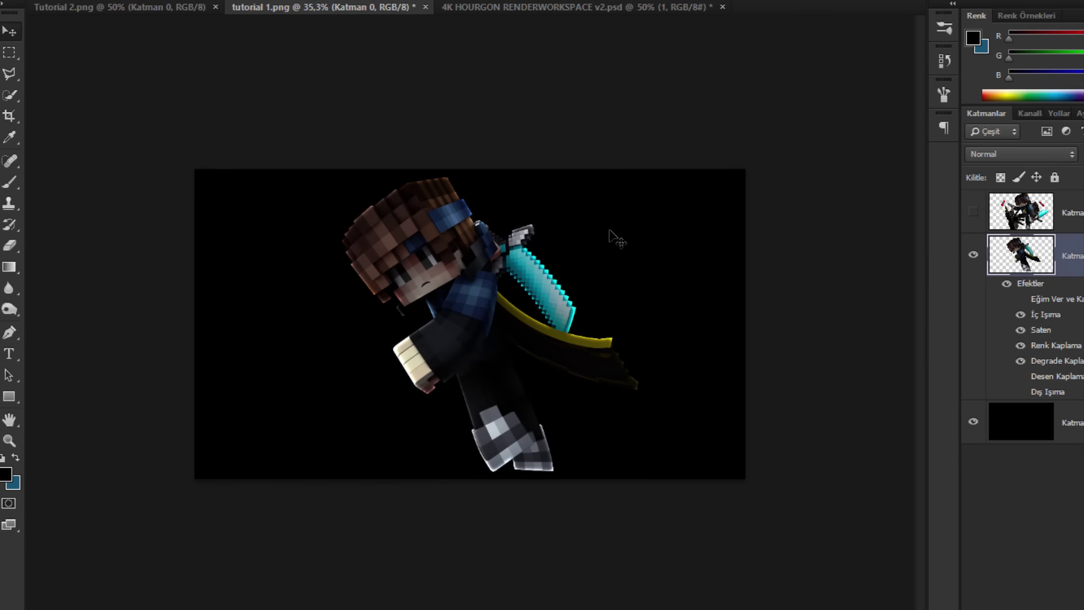
{"action": "scroll", "coordinate": [615, 237], "scroll_direction": "up", "scroll_amount": 4}
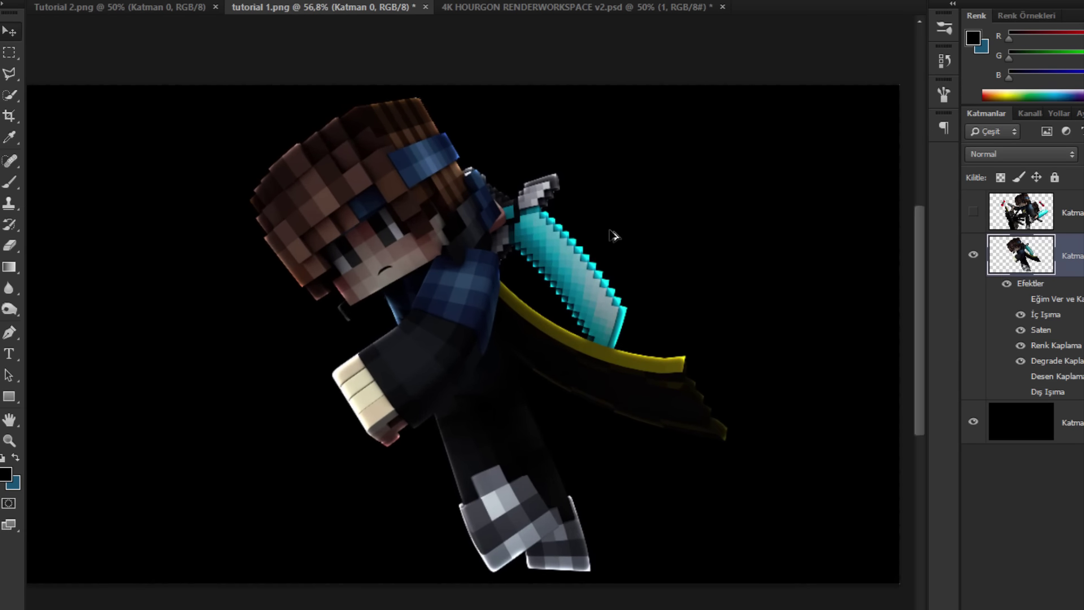
{"action": "scroll", "coordinate": [614, 235], "scroll_direction": "up", "scroll_amount": 2}
{"action": "scroll", "coordinate": [506, 225], "scroll_direction": "down", "scroll_amount": 3}
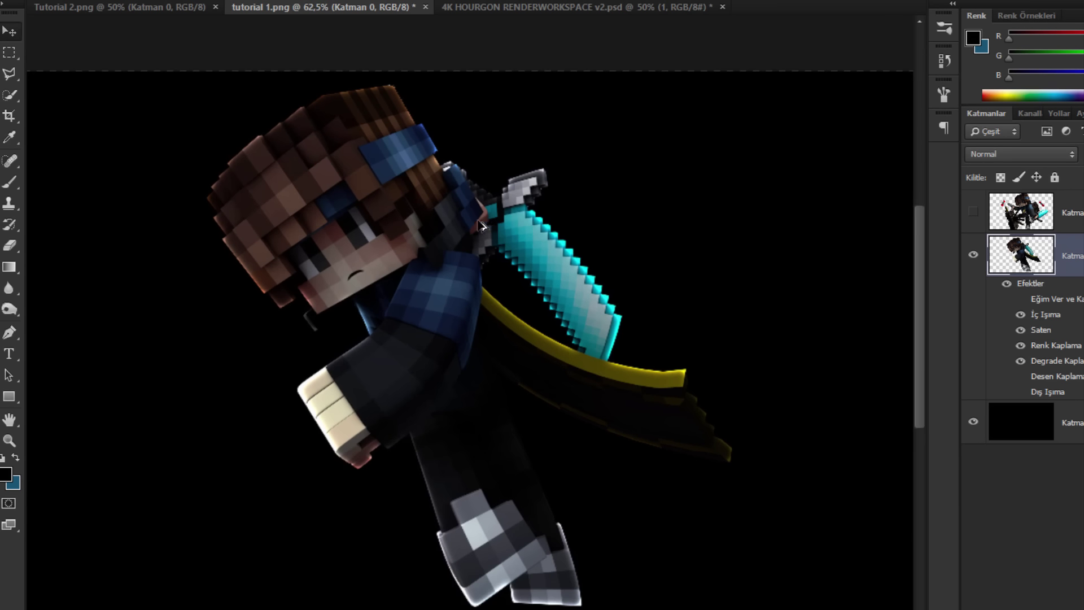
{"action": "scroll", "coordinate": [480, 225], "scroll_direction": "up", "scroll_amount": 1}
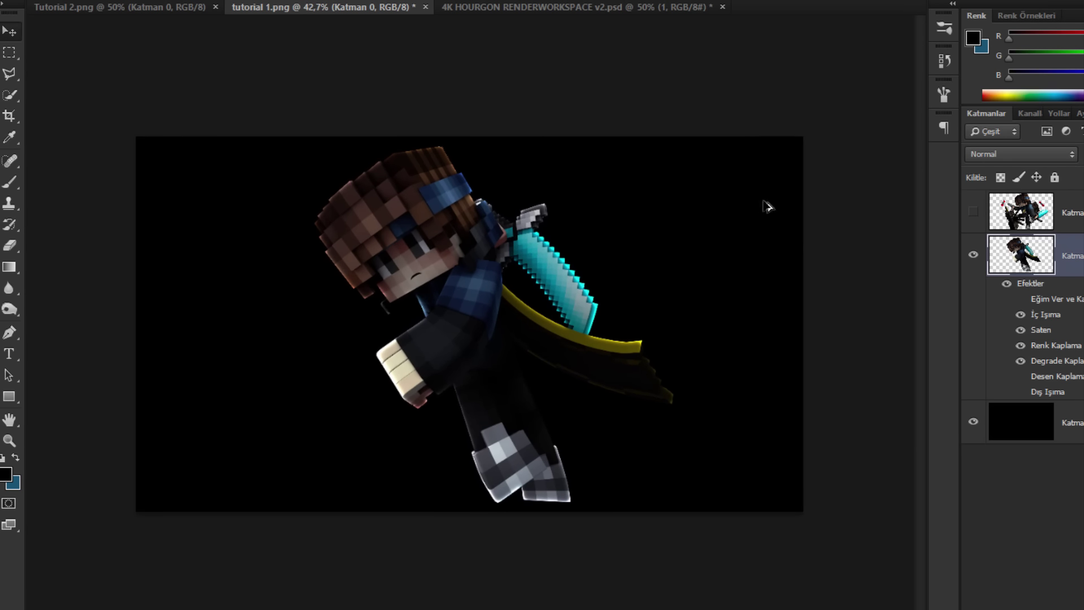
Step: Rasterize the character layer's style and paste the Rig Effect layer style onto it again
{"action": "right_click", "coordinate": [1078, 300]}
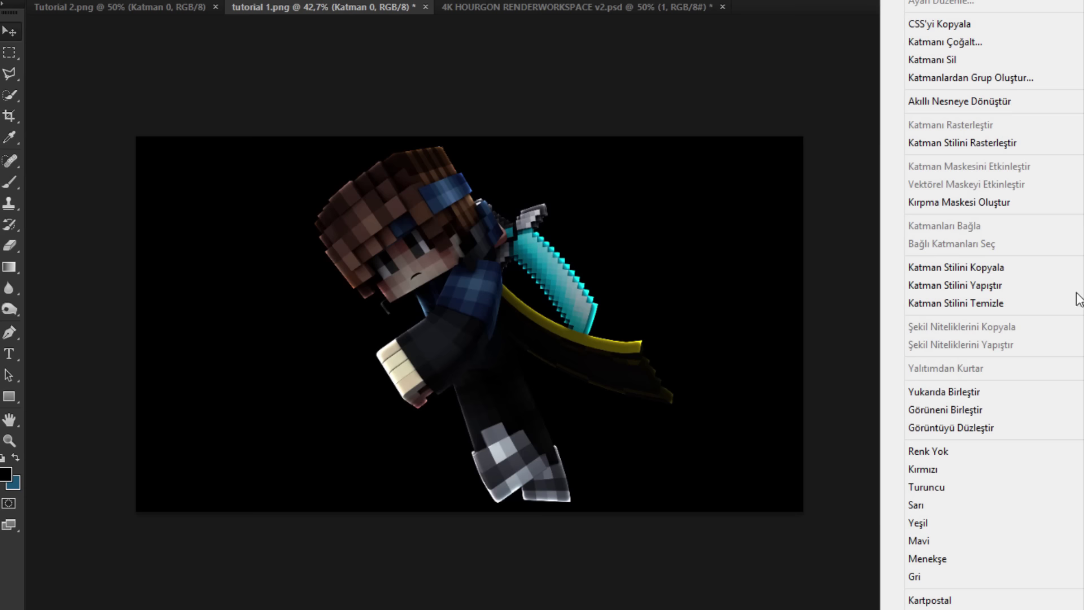
{"action": "left_click", "coordinate": [958, 142]}
{"action": "right_click", "coordinate": [1049, 296]}
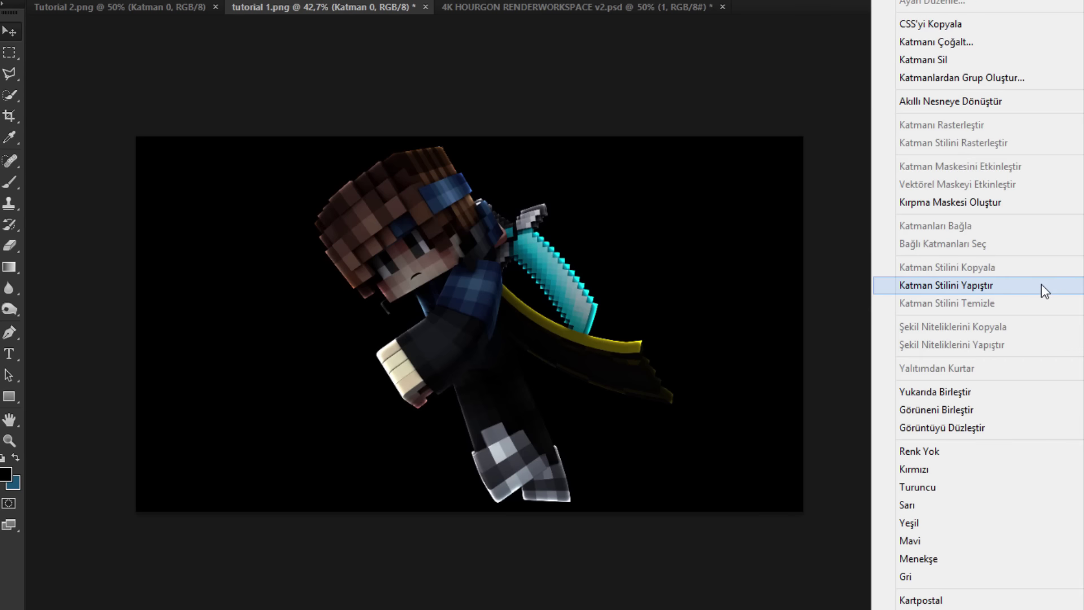
{"action": "left_click", "coordinate": [1041, 284]}
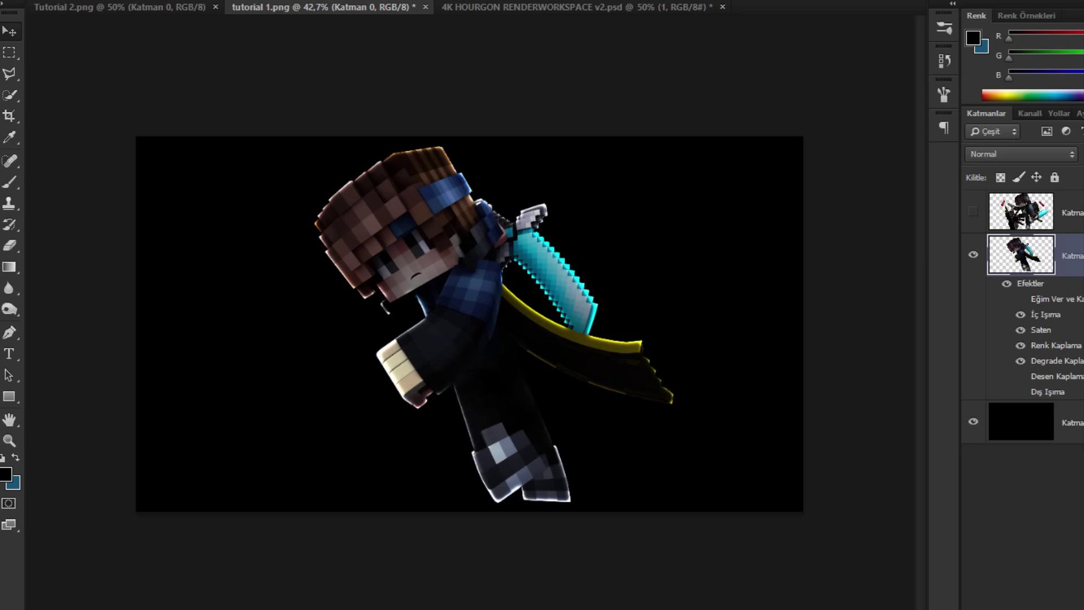
Step: Lower the character layer's Inner Glow opacity to 14% and adjust its Gradient Overlay, then apply the style changes
{"action": "double_click", "coordinate": [1046, 314]}
{"action": "left_click_drag", "start_coordinate": [747, 323], "coordinate": [709, 323]}
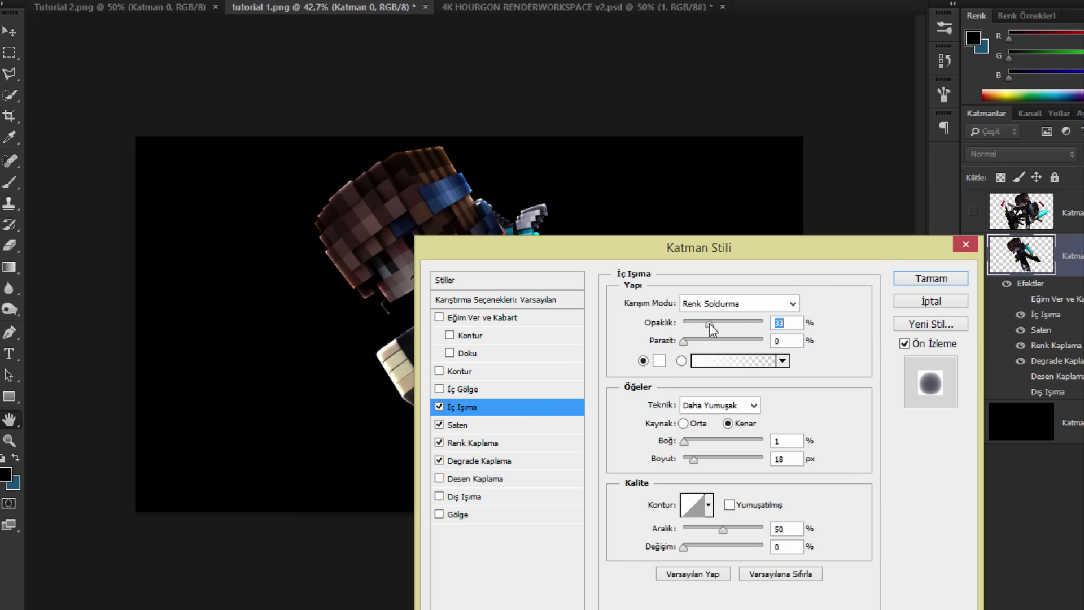
{"action": "left_click_drag", "start_coordinate": [804, 238], "coordinate": [962, 223]}
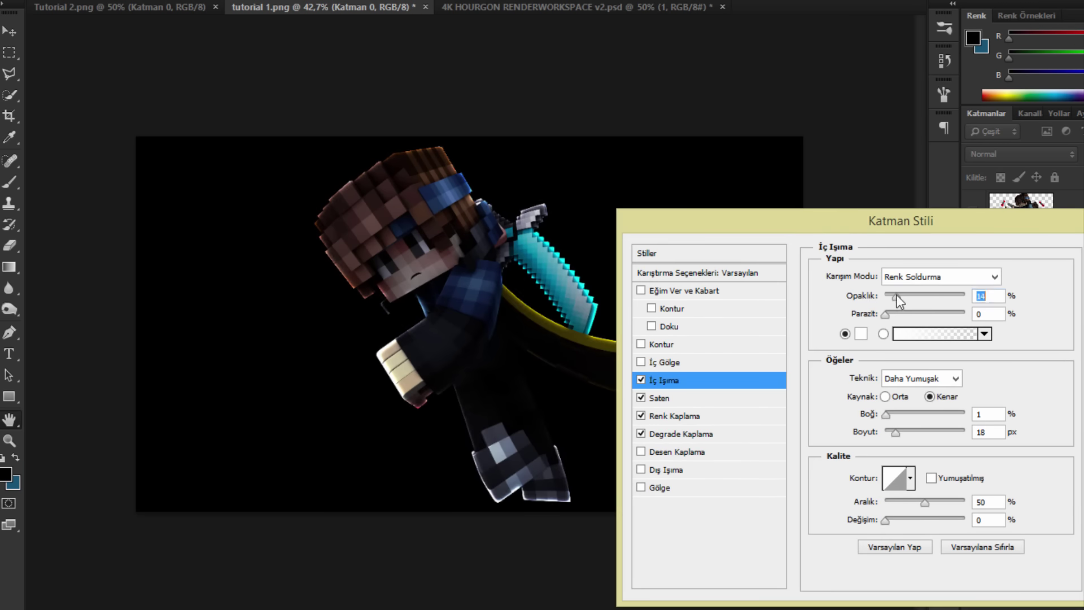
{"action": "left_click", "coordinate": [685, 427]}
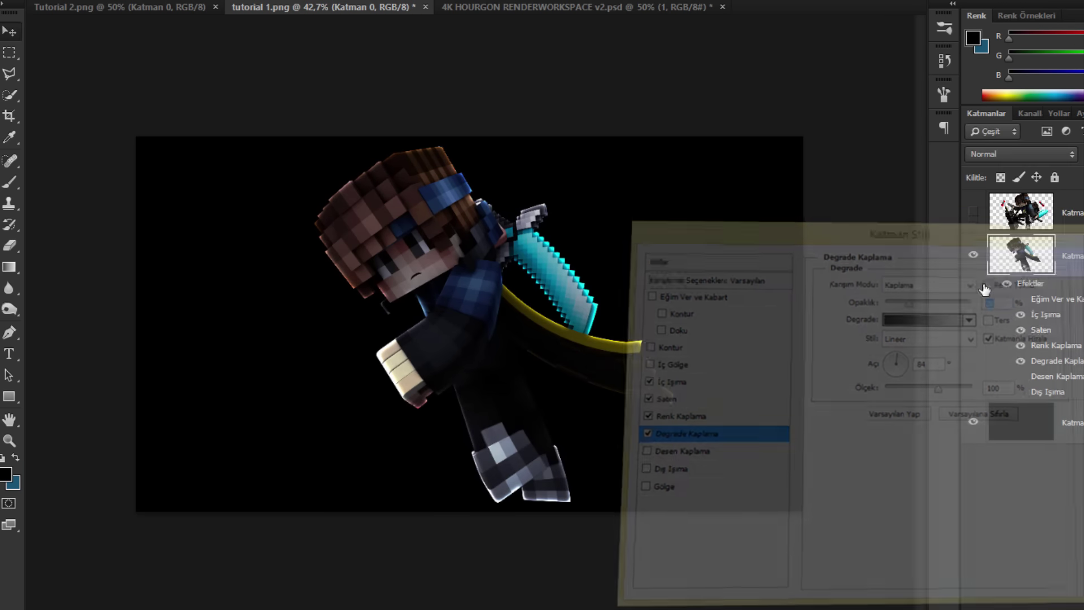
Step: Rasterize the adjusted layer style into the character layer
{"action": "right_click", "coordinate": [1066, 257]}
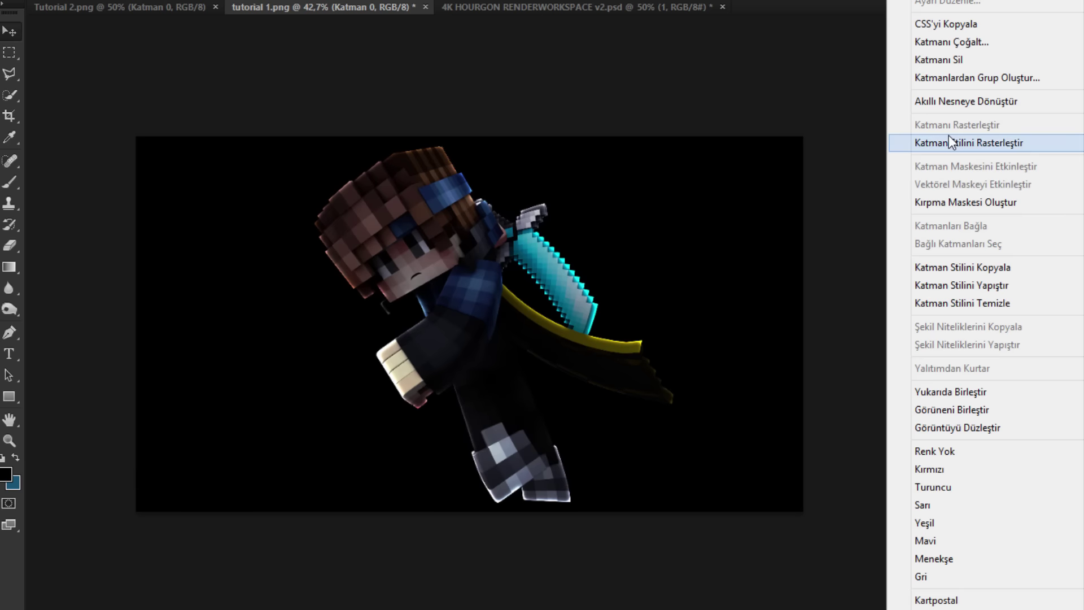
{"action": "left_click", "coordinate": [950, 140]}
{"action": "scroll", "coordinate": [605, 364], "scroll_direction": "up", "scroll_amount": 2}
{"action": "scroll", "coordinate": [632, 391], "scroll_direction": "up", "scroll_amount": 1}
{"action": "scroll", "coordinate": [655, 418], "scroll_direction": "up", "scroll_amount": 4}
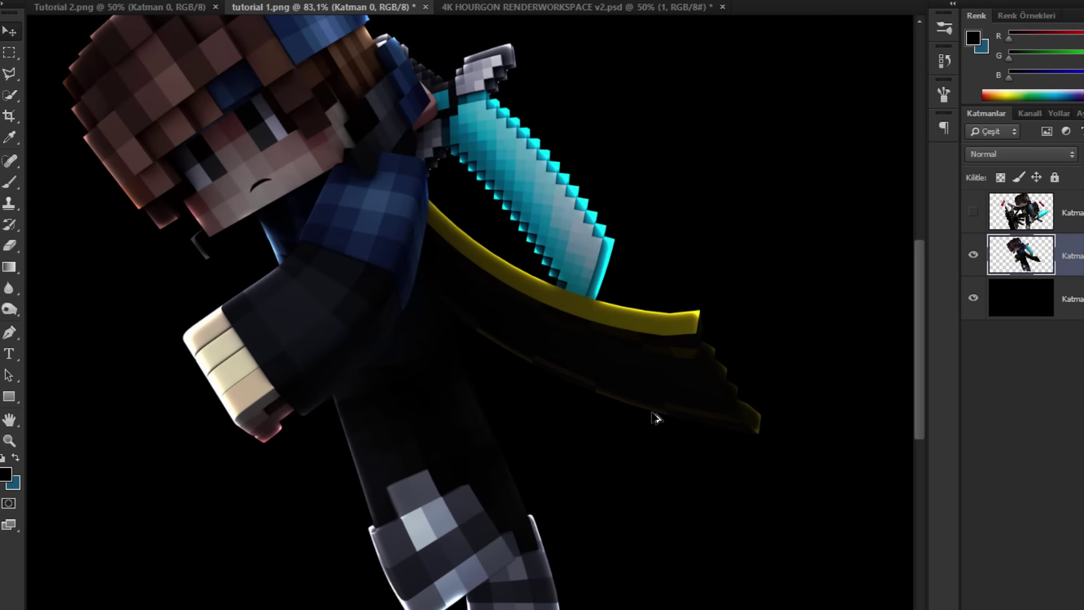
{"action": "scroll", "coordinate": [655, 419], "scroll_direction": "down", "scroll_amount": 4}
Step: Open the Liquify filter on the character layer and smooth the outline of the hair with a size 325 brush
{"action": "left_click", "coordinate": [326, 0]}
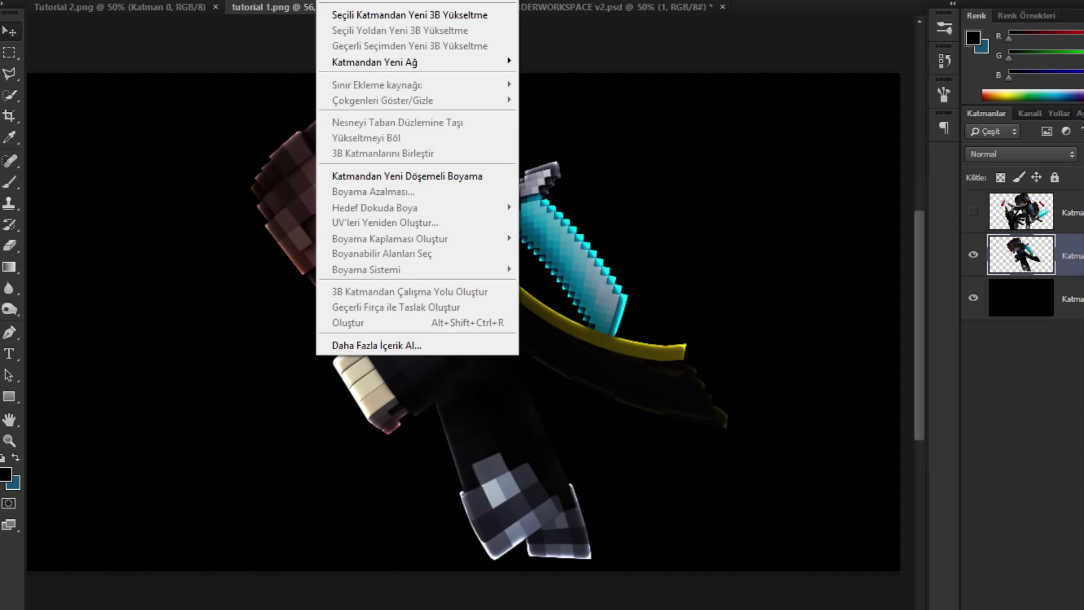
{"action": "mouse_move", "coordinate": [296, 0]}
{"action": "left_click", "coordinate": [343, 85]}
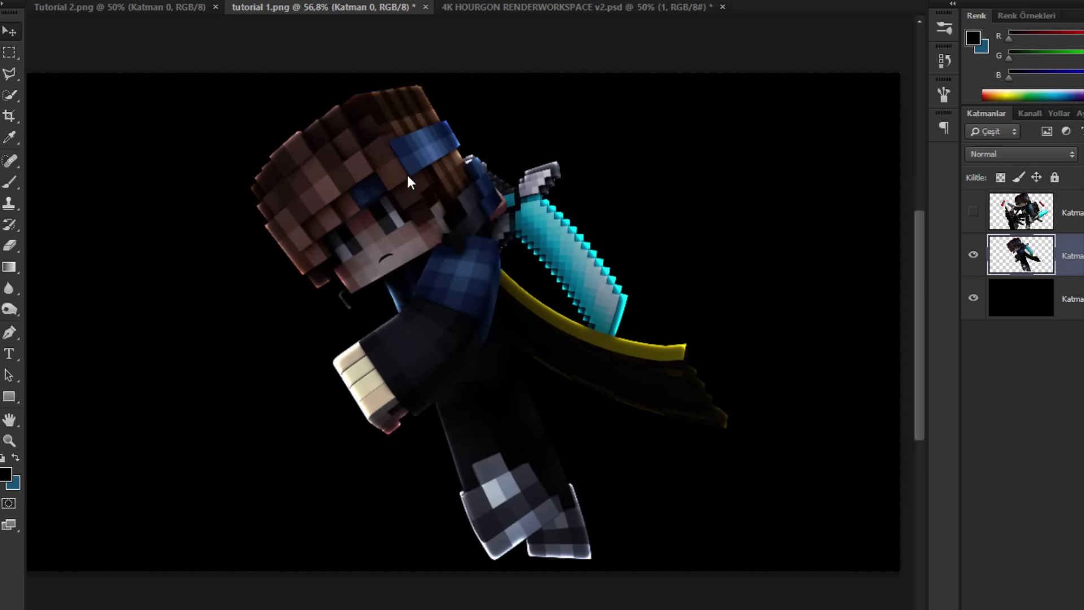
{"action": "mouse_move", "coordinate": [377, 182]}
{"action": "left_mouse_down"}
{"action": "mouse_move", "coordinate": [367, 181]}
{"action": "mouse_move", "coordinate": [391, 175]}
{"action": "mouse_move", "coordinate": [370, 158]}
{"action": "mouse_move", "coordinate": [367, 138]}
{"action": "mouse_move", "coordinate": [334, 177]}
{"action": "mouse_move", "coordinate": [372, 132]}
{"action": "left_mouse_up"}
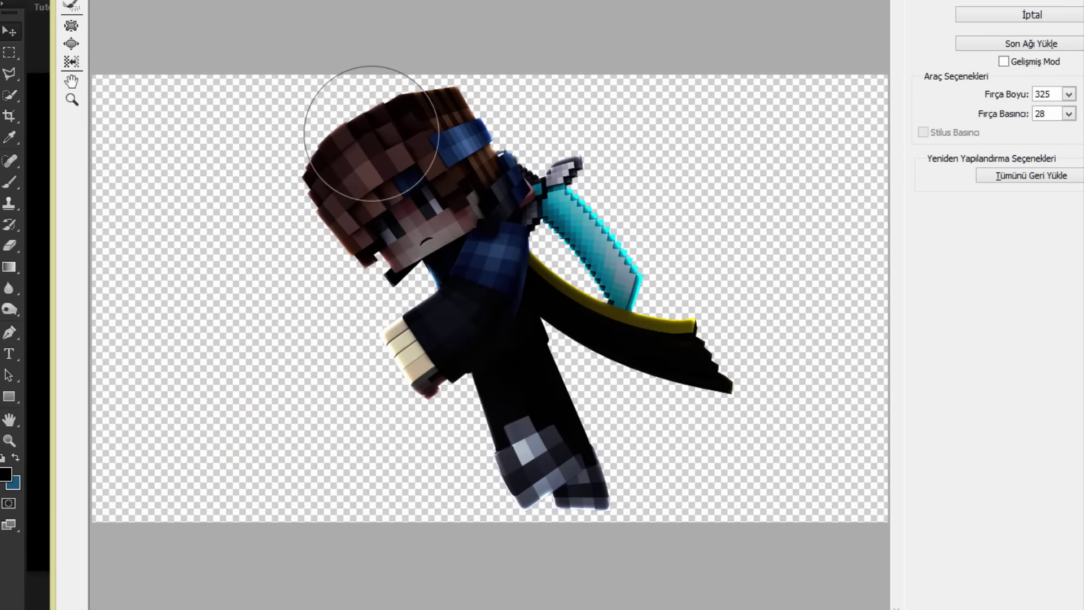
{"action": "mouse_move", "coordinate": [462, 129]}
{"action": "left_mouse_down"}
{"action": "mouse_move", "coordinate": [474, 140]}
{"action": "mouse_move", "coordinate": [472, 128]}
{"action": "left_mouse_up"}
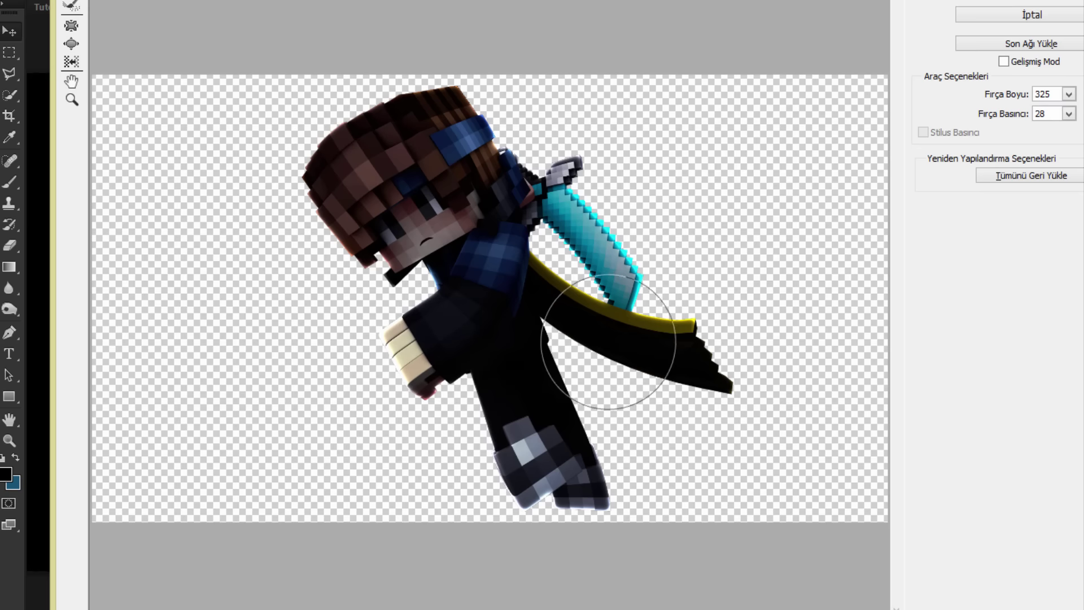
Step: Warp the loose end of the cape in Liquify, reducing the brush size to 231
{"action": "mouse_move", "coordinate": [704, 419]}
{"action": "left_mouse_down"}
{"action": "mouse_move", "coordinate": [716, 360]}
{"action": "mouse_move", "coordinate": [716, 385]}
{"action": "left_mouse_up"}
{"action": "key", "text": "bracketleft"}
{"action": "key", "text": "bracketleft"}
{"action": "key", "text": "bracketleft"}
{"action": "left_click_drag", "start_coordinate": [693, 345], "coordinate": [701, 343]}
{"action": "left_click_drag", "start_coordinate": [673, 396], "coordinate": [667, 405]}
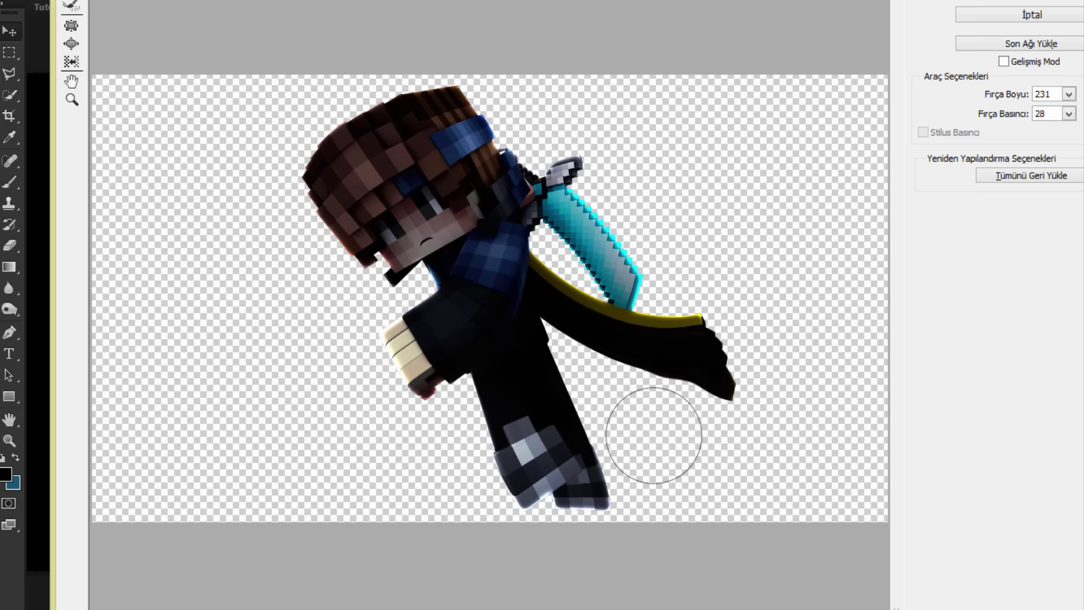
Step: Refine the edge of the cape's tip with a size 117 brush and apply the Liquify changes
{"action": "key", "text": "bracketleft"}
{"action": "key", "text": "bracketleft"}
{"action": "key", "text": "bracketleft"}
{"action": "key", "text": "bracketleft"}
{"action": "key", "text": "bracketleft"}
{"action": "mouse_move", "coordinate": [708, 331]}
{"action": "left_mouse_down"}
{"action": "mouse_move", "coordinate": [734, 369]}
{"action": "mouse_move", "coordinate": [697, 401]}
{"action": "mouse_move", "coordinate": [670, 407]}
{"action": "left_mouse_up"}
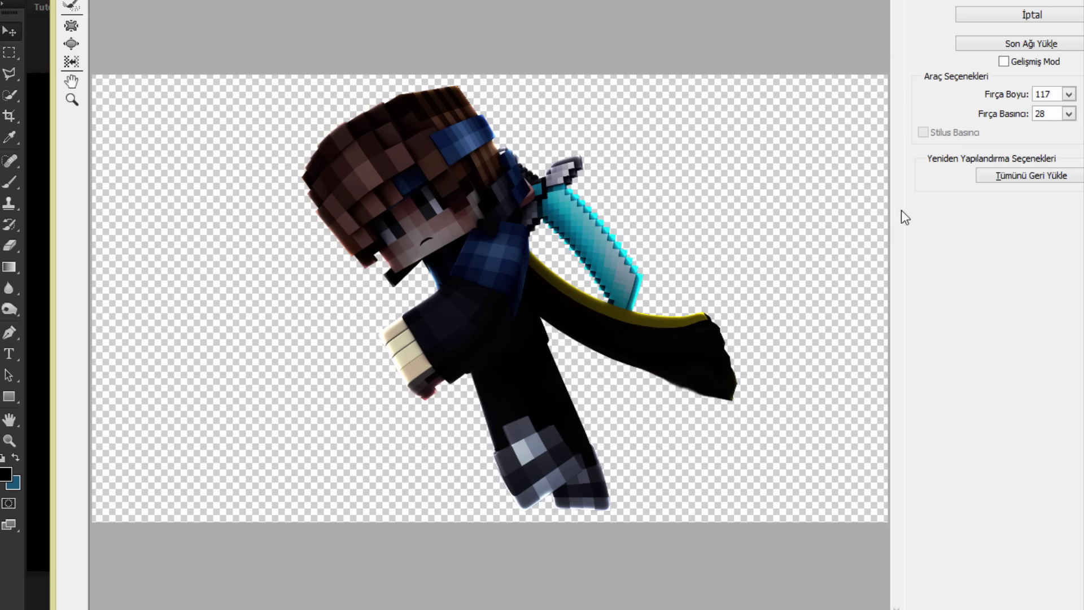
{"action": "left_click_drag", "start_coordinate": [662, 263], "coordinate": [681, 262]}
{"action": "mouse_move", "coordinate": [596, 250]}
{"action": "left_mouse_down"}
{"action": "mouse_move", "coordinate": [613, 250]}
{"action": "mouse_move", "coordinate": [588, 232]}
{"action": "left_mouse_up"}
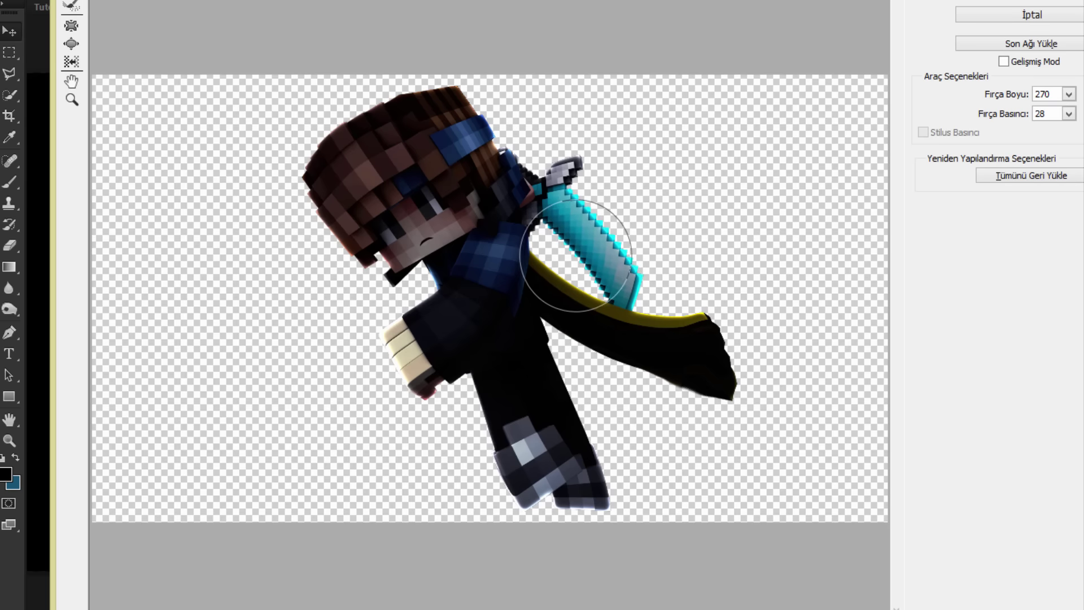
{"action": "key", "text": "Return"}
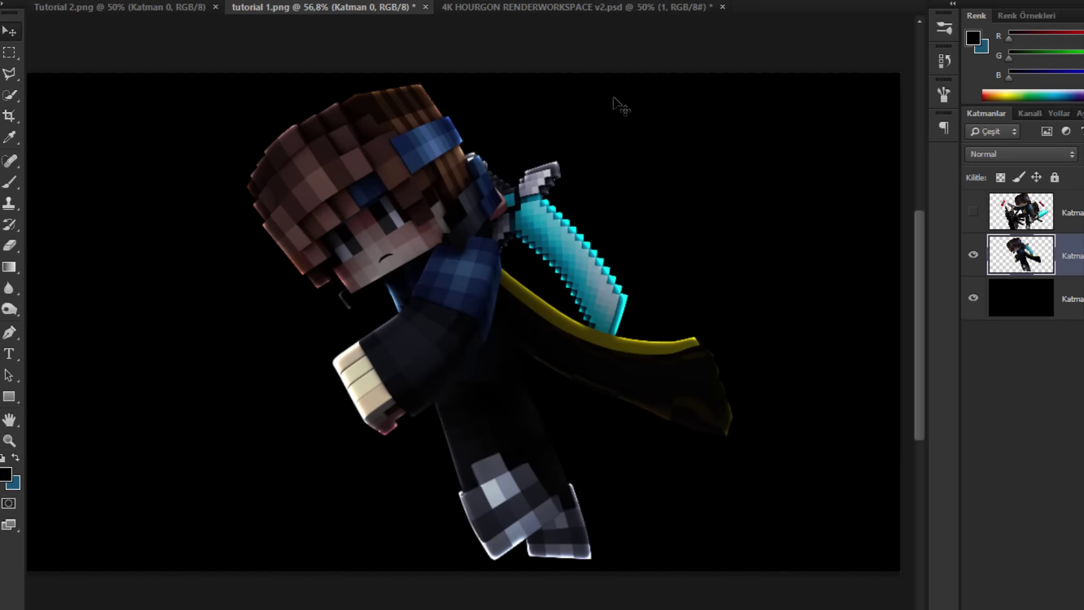
Step: Duplicate the character layer and apply the Filter Gallery's Plastic Wrap effect to the copy
{"action": "scroll", "coordinate": [606, 241], "scroll_direction": "up", "scroll_amount": 1}
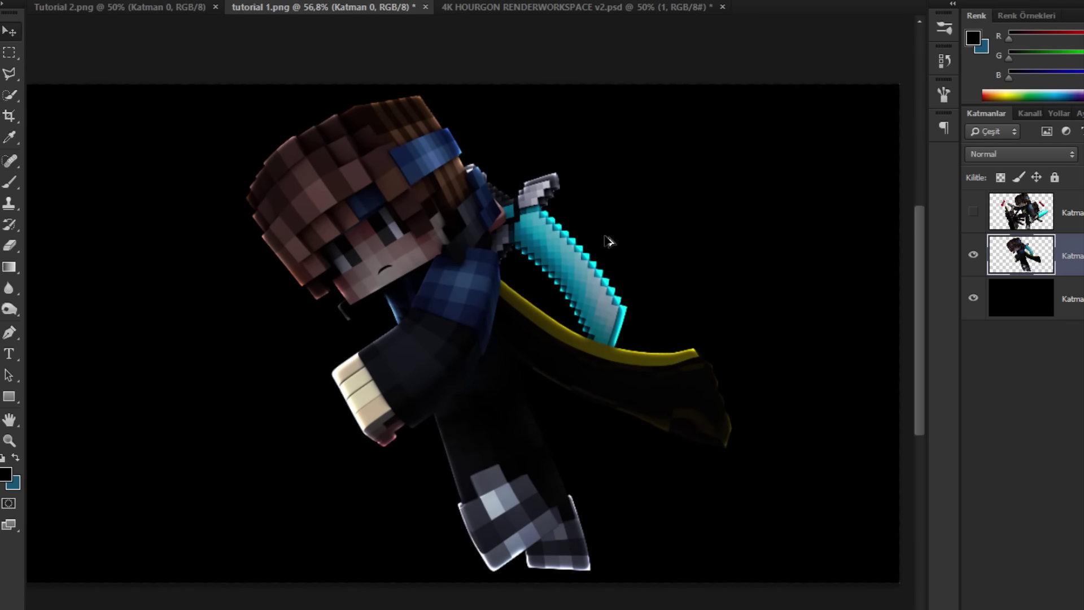
{"action": "key", "text": "ctrl+j"}
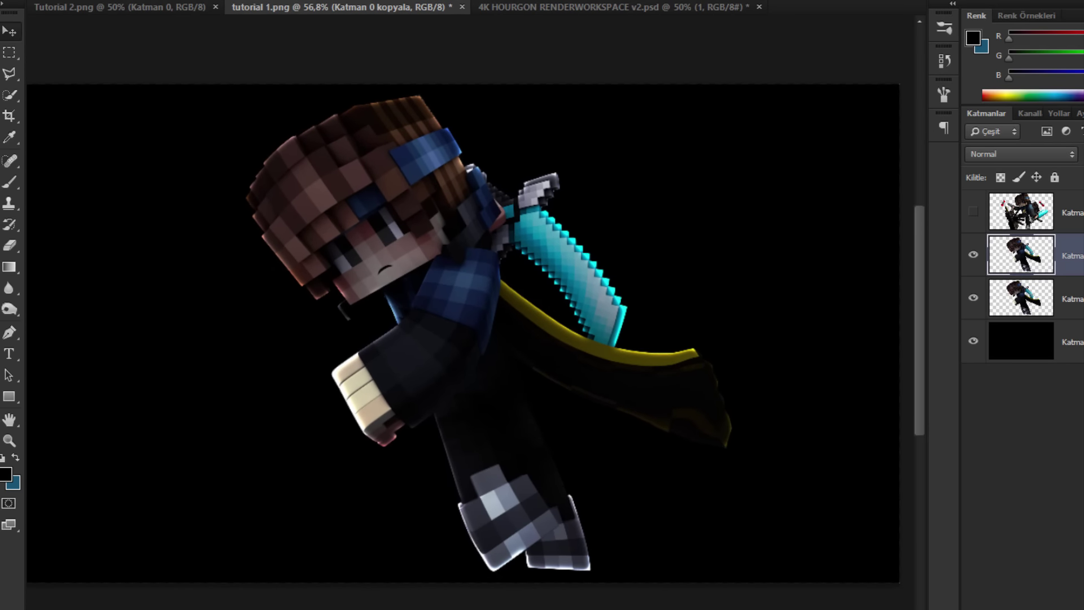
{"action": "left_click", "coordinate": [299, 1]}
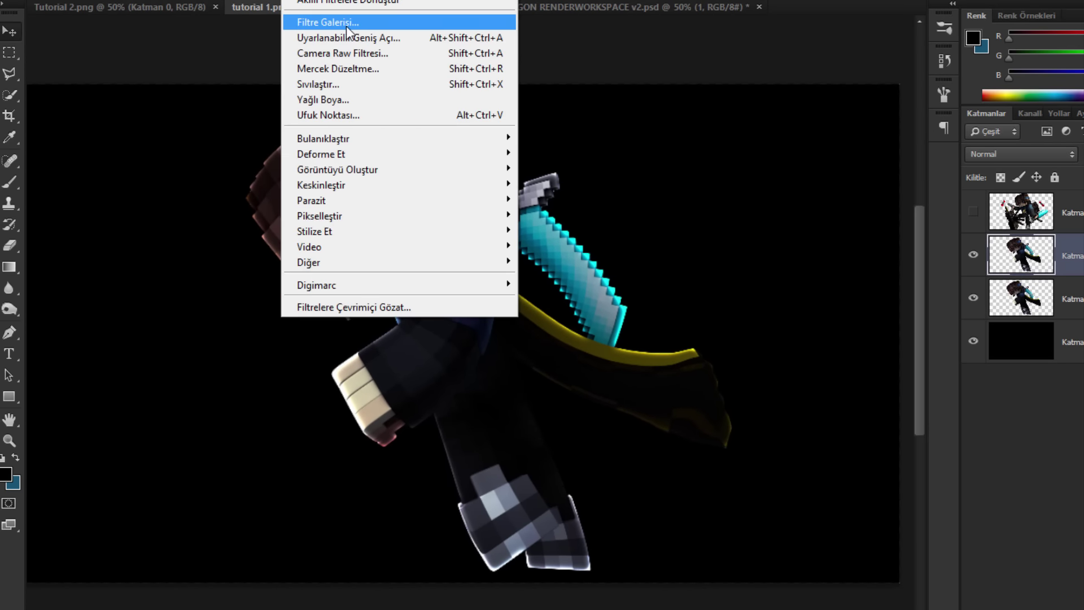
{"action": "left_click", "coordinate": [346, 26]}
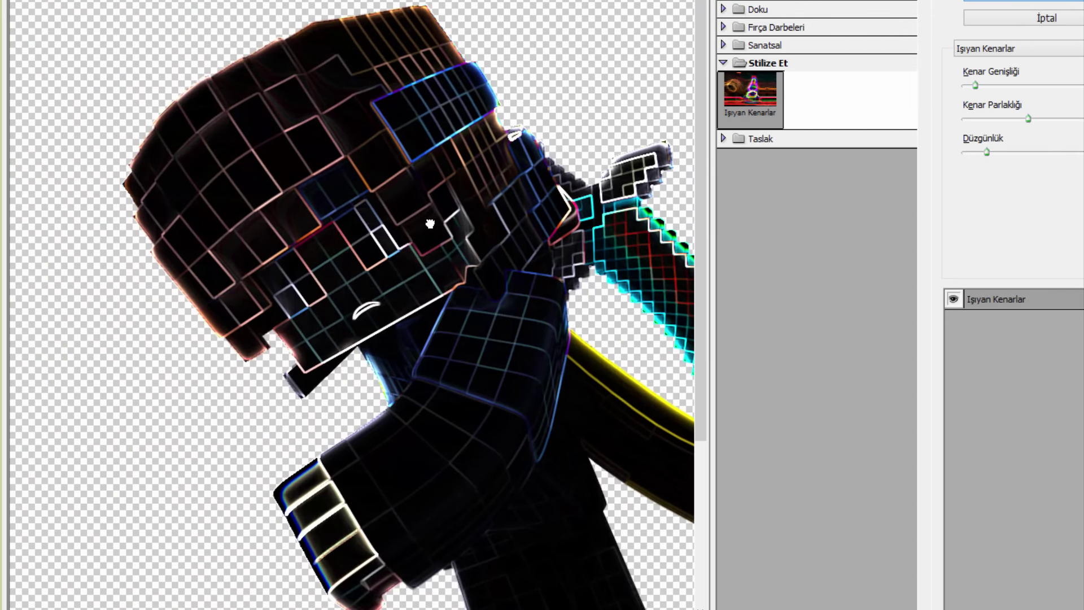
{"action": "left_click", "coordinate": [428, 224], "text": "alt"}
{"action": "left_click", "coordinate": [427, 226], "text": "alt"}
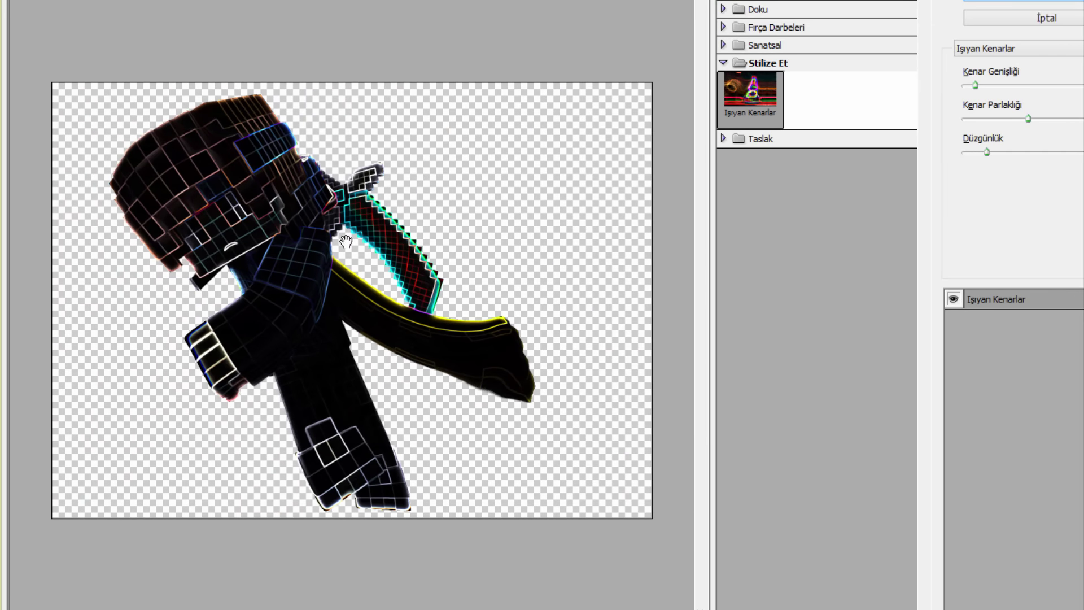
{"action": "left_click", "coordinate": [756, 45]}
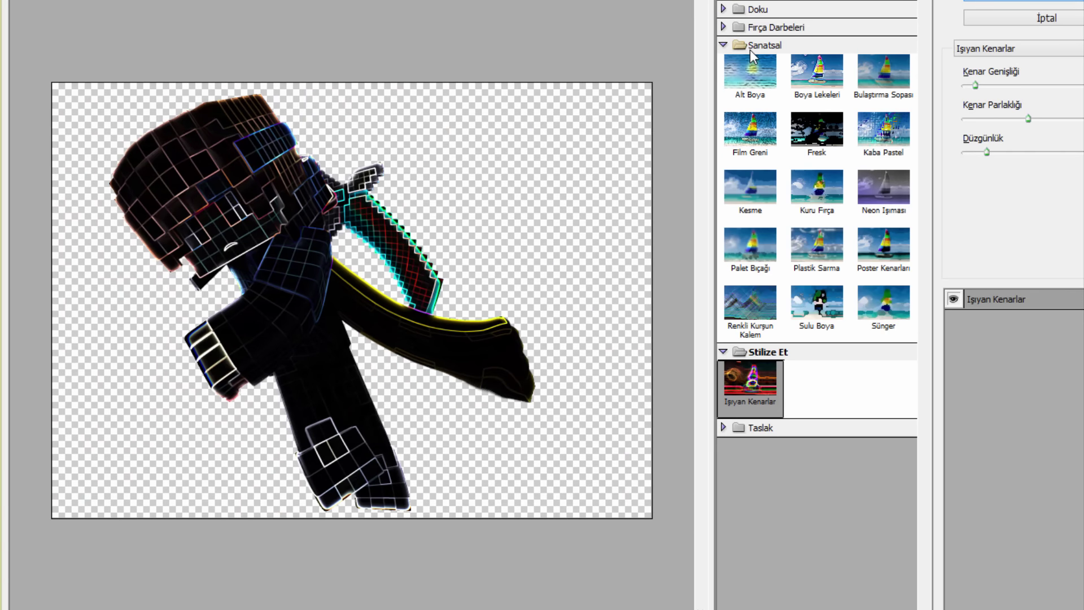
{"action": "left_click", "coordinate": [835, 274]}
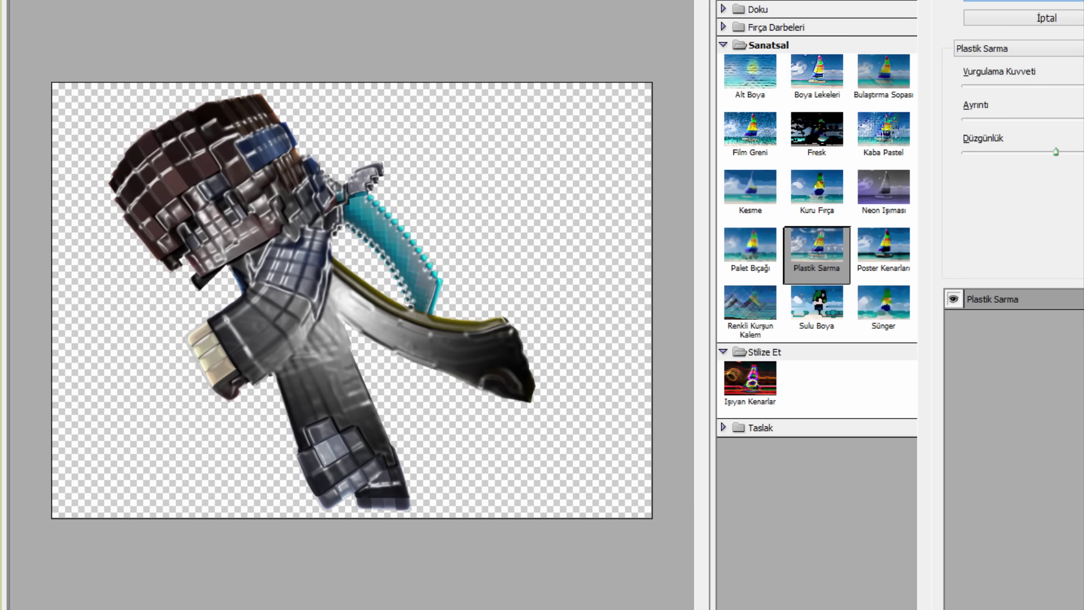
{"action": "left_click", "coordinate": [1043, 1]}
Step: Set the Plastic Wrap copy's blend mode to Overlay (Kaplama)
{"action": "left_click", "coordinate": [1005, 157]}
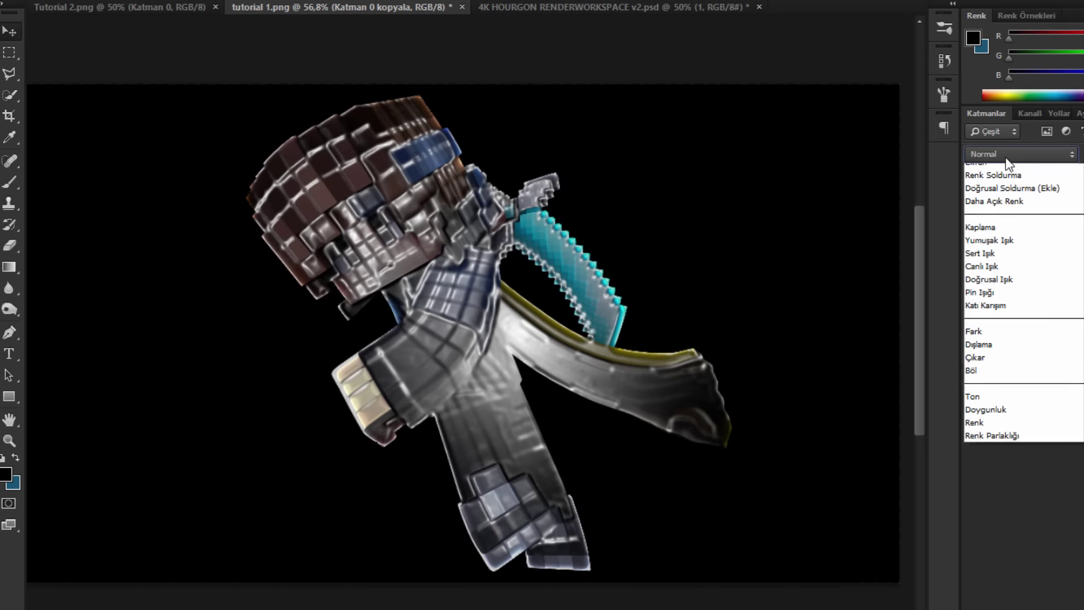
{"action": "left_click", "coordinate": [1006, 157]}
{"action": "left_click", "coordinate": [1005, 157]}
{"action": "left_click", "coordinate": [1012, 364]}
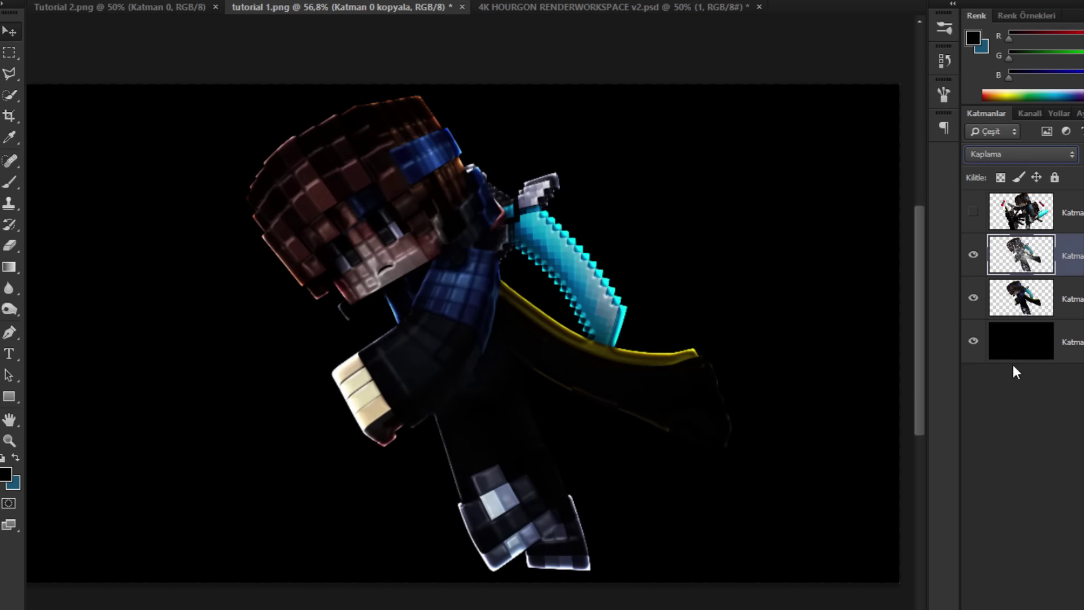
{"action": "scroll", "coordinate": [559, 212], "scroll_direction": "down", "scroll_amount": 4}
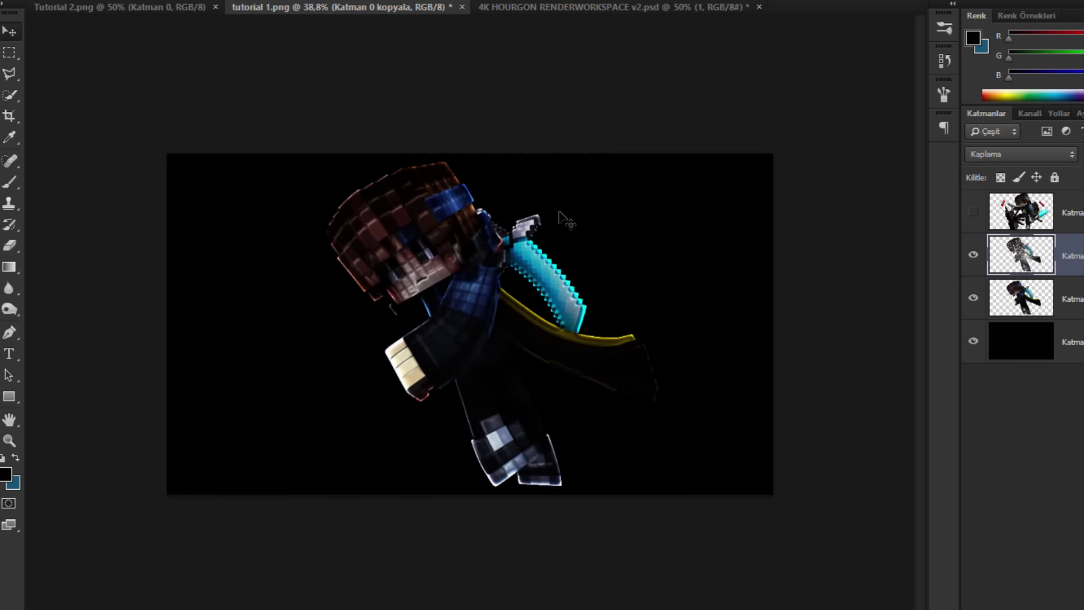
{"action": "scroll", "coordinate": [558, 212], "scroll_direction": "up", "scroll_amount": 3}
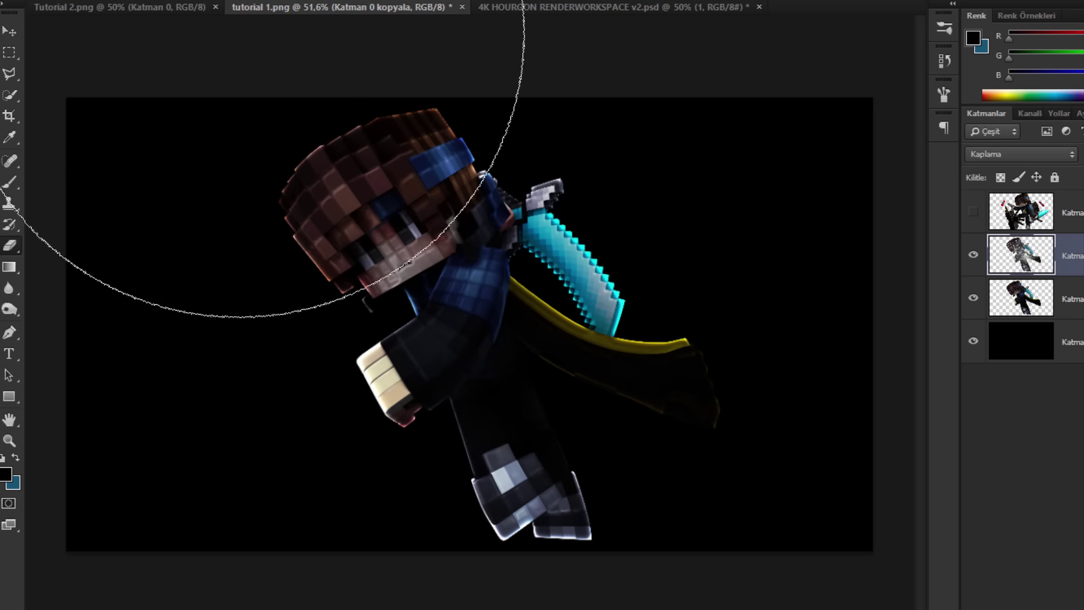
Step: Erase the Plastic Wrap copy over parts of the head, face, arm and feet, toggling its visibility to compare
{"action": "left_click_drag", "start_coordinate": [467, 259], "coordinate": [125, 335]}
{"action": "mouse_move", "coordinate": [386, 250]}
{"action": "left_mouse_down"}
{"action": "mouse_move", "coordinate": [403, 251]}
{"action": "mouse_move", "coordinate": [393, 262]}
{"action": "mouse_move", "coordinate": [402, 351]}
{"action": "left_mouse_up"}
{"action": "mouse_move", "coordinate": [481, 467]}
{"action": "left_mouse_down"}
{"action": "mouse_move", "coordinate": [706, 429]}
{"action": "mouse_move", "coordinate": [694, 455]}
{"action": "mouse_move", "coordinate": [585, 332]}
{"action": "mouse_move", "coordinate": [560, 512]}
{"action": "left_mouse_up"}
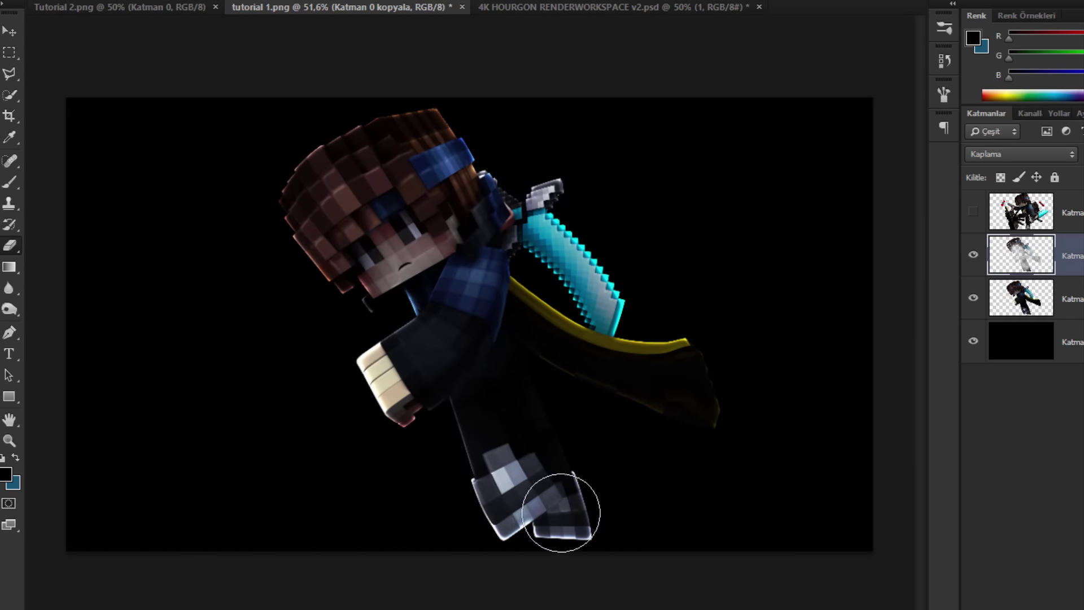
{"action": "left_click", "coordinate": [973, 254]}
{"action": "left_click", "coordinate": [972, 254]}
{"action": "left_click", "coordinate": [973, 254]}
{"action": "left_click", "coordinate": [973, 254]}
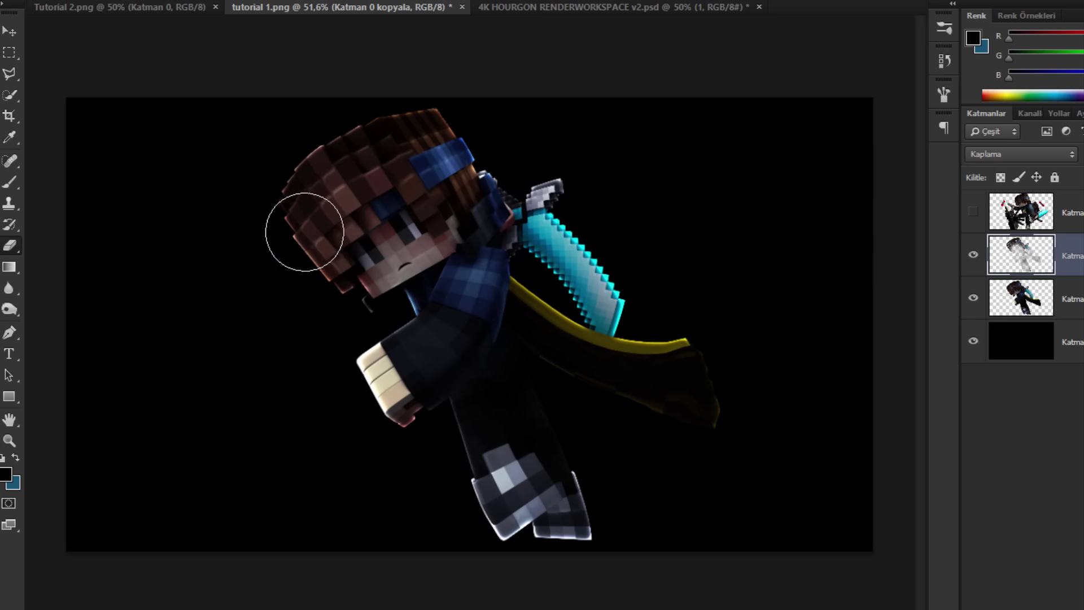
{"action": "mouse_move", "coordinate": [304, 232]}
{"action": "left_mouse_down"}
{"action": "mouse_move", "coordinate": [381, 249]}
{"action": "mouse_move", "coordinate": [446, 197]}
{"action": "mouse_move", "coordinate": [451, 208]}
{"action": "left_mouse_up"}
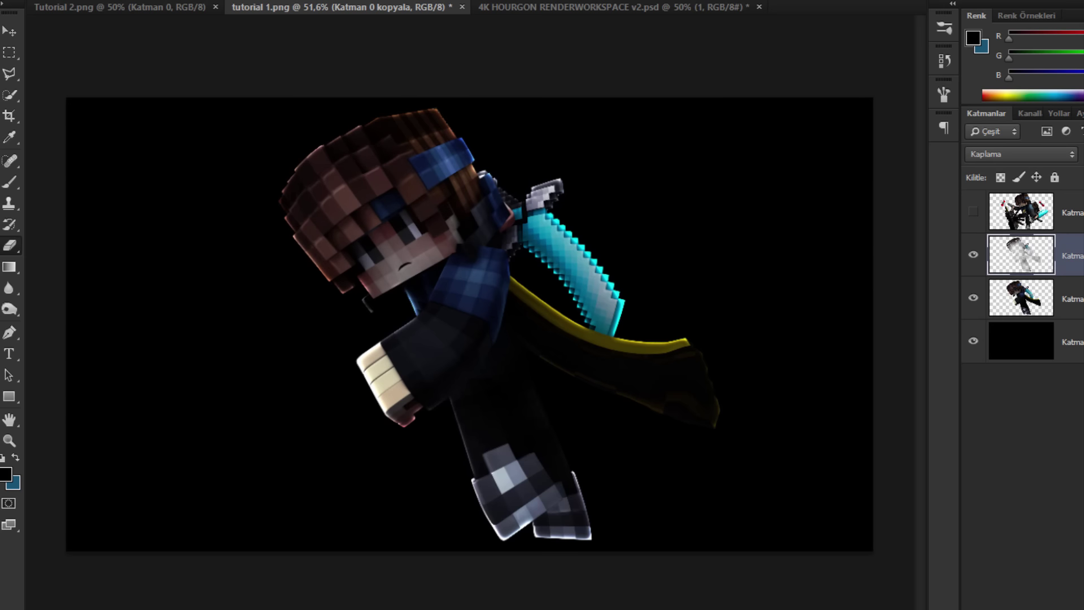
Step: Compare the character with and without the Plastic Wrap copy, and merge the copy with the character layer
{"action": "scroll", "coordinate": [897, 266], "scroll_direction": "up", "scroll_amount": 1}
{"action": "left_click", "coordinate": [975, 257]}
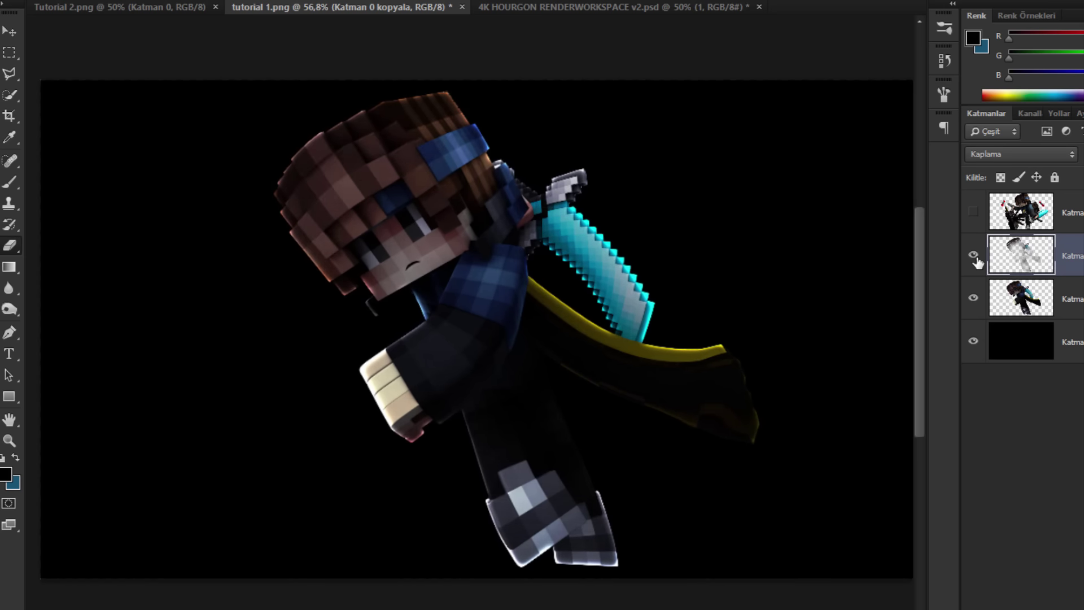
{"action": "left_click", "coordinate": [975, 257]}
{"action": "left_click", "coordinate": [1073, 293], "text": "shift"}
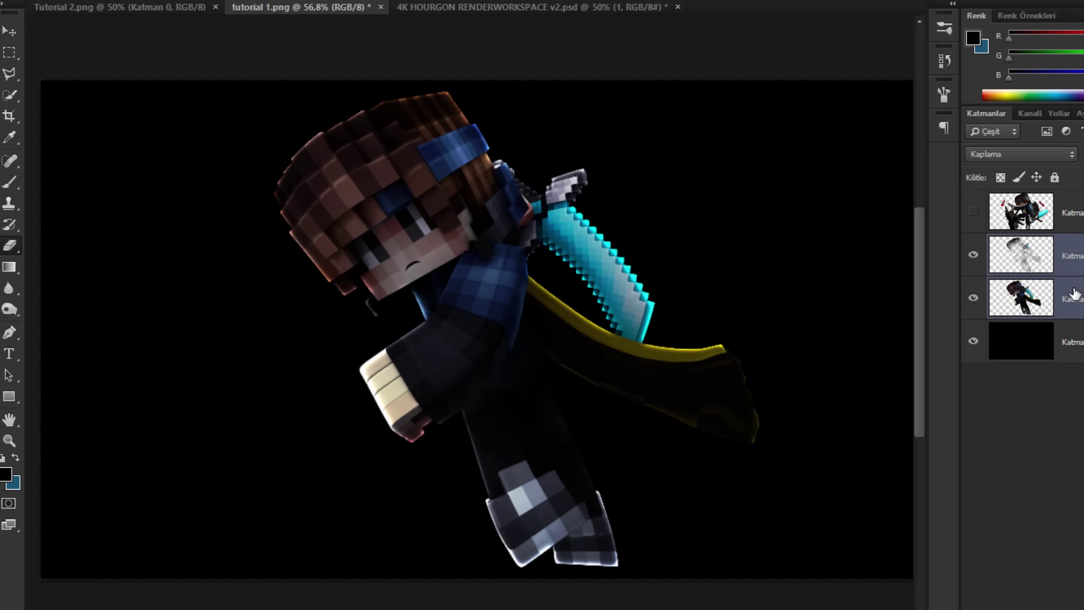
{"action": "key", "text": "ctrl+e"}
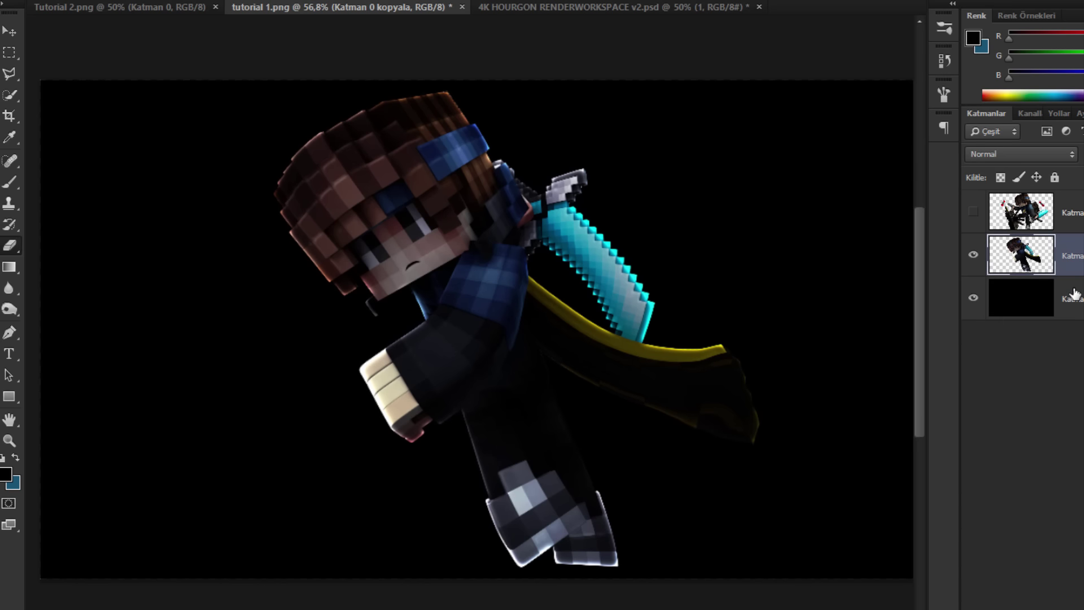
Step: Duplicate the merged character layer and apply the Filter Gallery's Glowing Edges effect to the copy
{"action": "key", "text": "ctrl+j"}
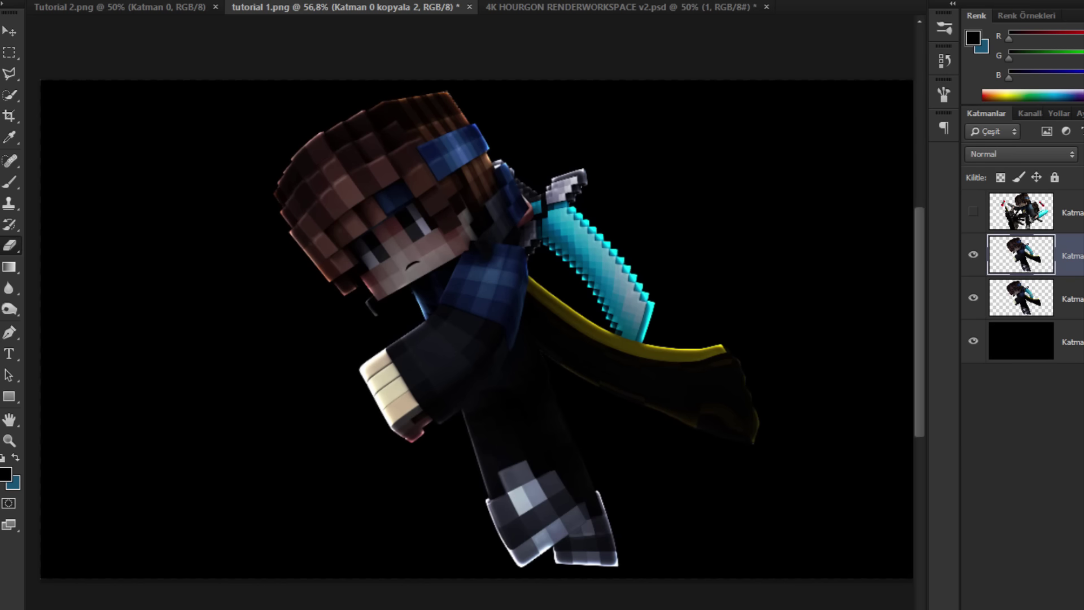
{"action": "left_click", "coordinate": [317, 0]}
{"action": "left_click", "coordinate": [329, 24]}
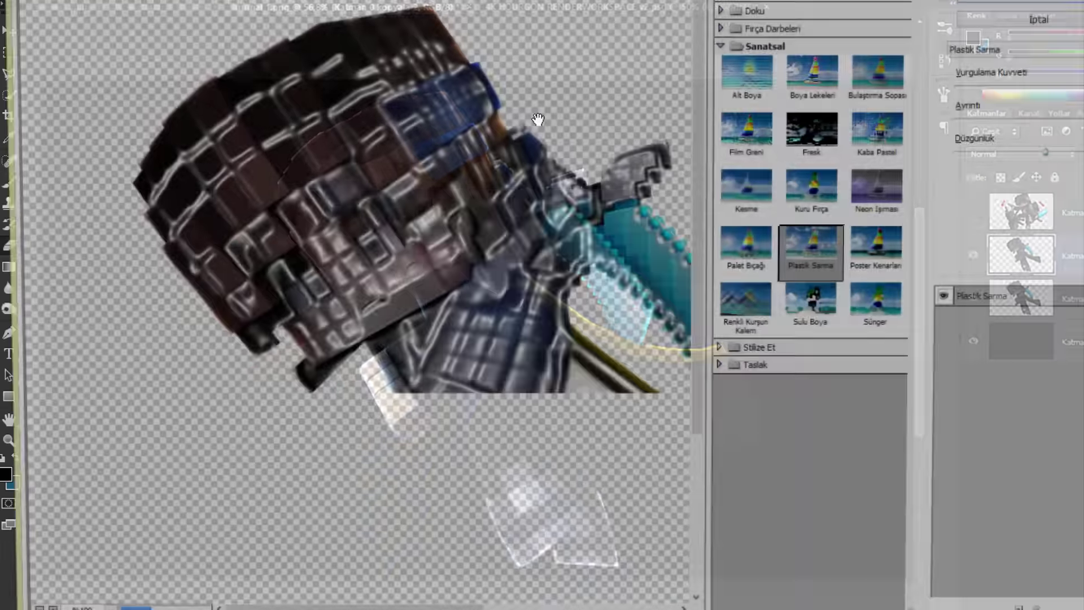
{"action": "left_click", "coordinate": [759, 380]}
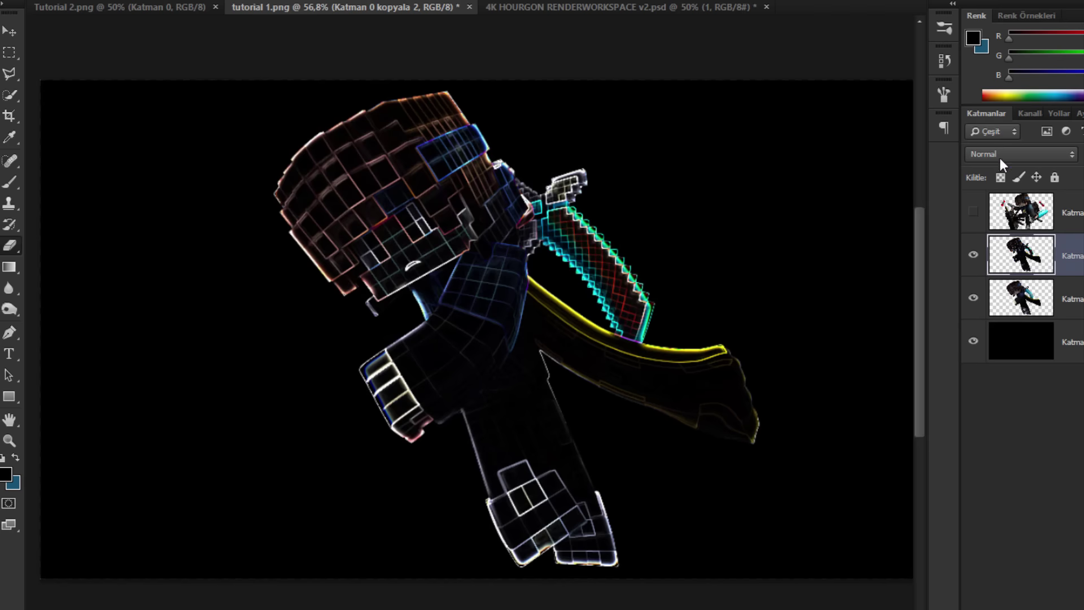
Step: Set the Glowing Edges copy's blend mode to Color Dodge (Renk Soldurma) and lower its opacity
{"action": "left_click", "coordinate": [1002, 155]}
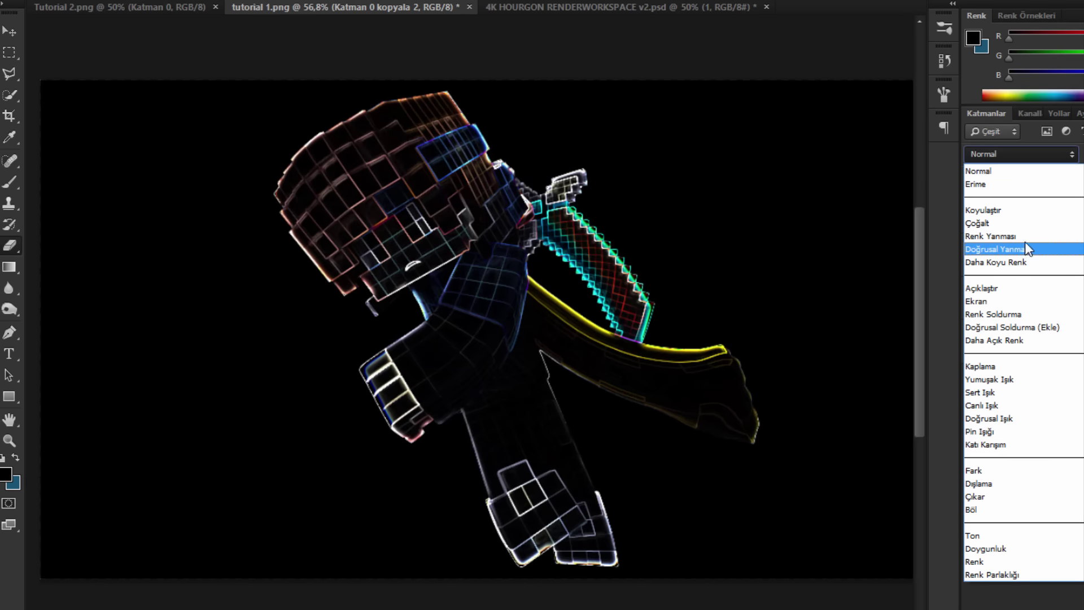
{"action": "left_click", "coordinate": [1004, 310]}
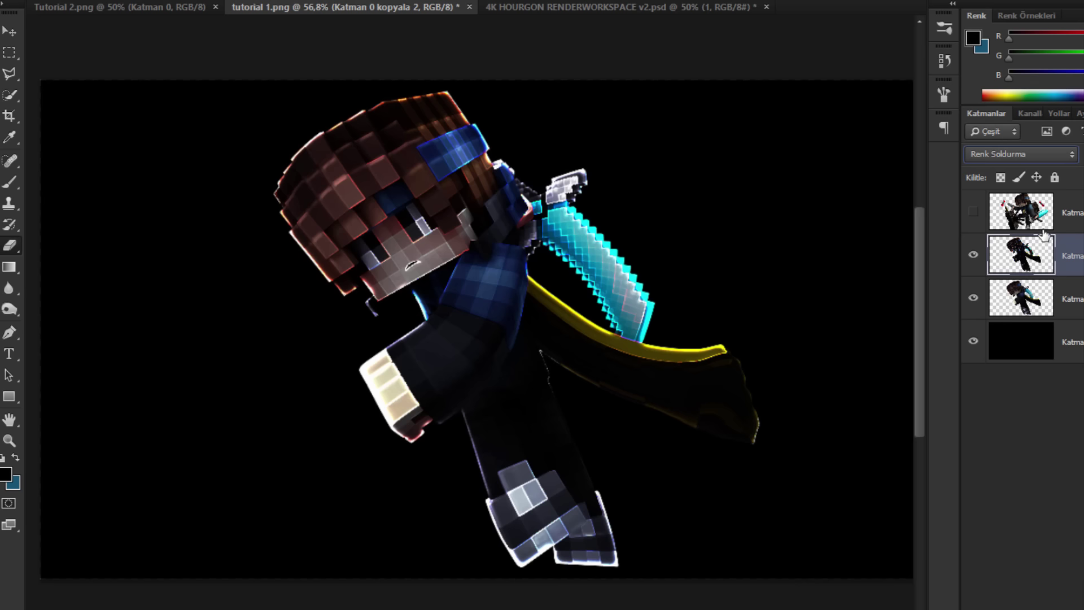
{"action": "left_click_drag", "start_coordinate": [1083, 172], "coordinate": [1079, 172]}
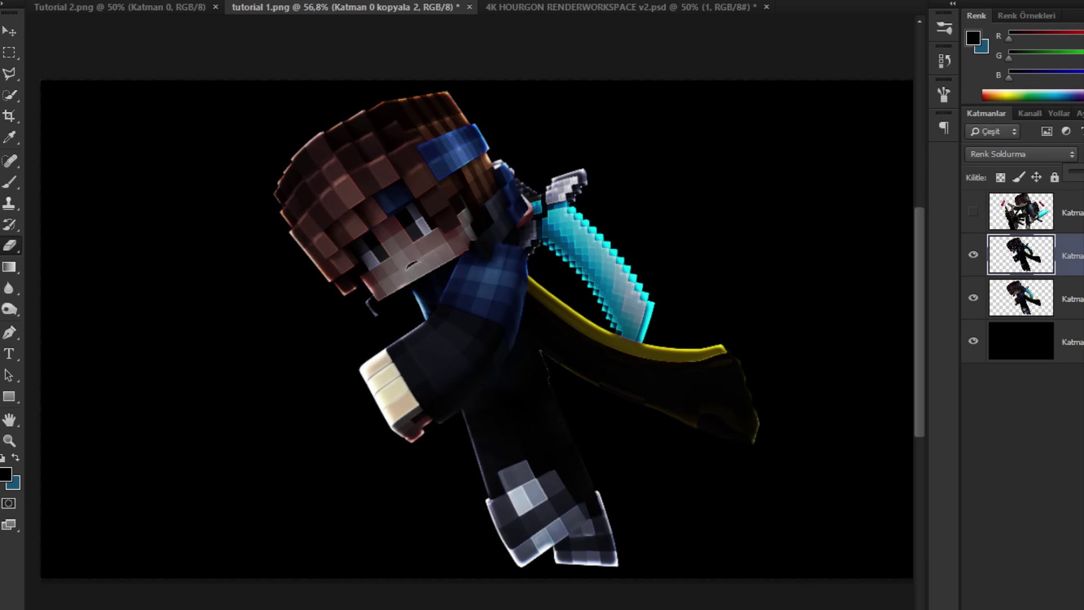
Step: Compare the Glowing Edges copy on and off, and erase its effect over the face and torso
{"action": "left_click", "coordinate": [973, 254]}
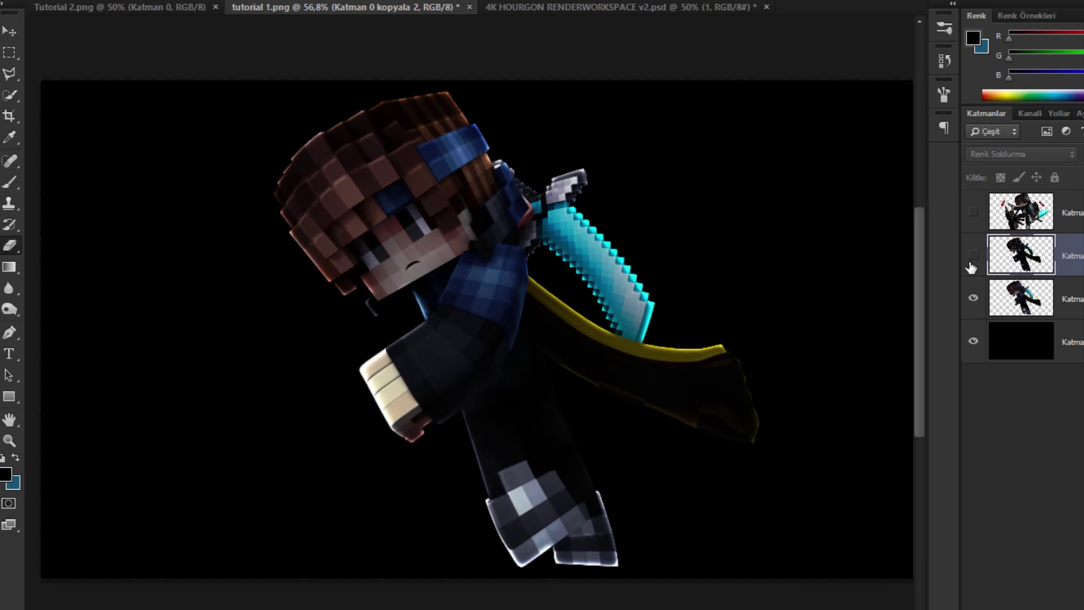
{"action": "left_click", "coordinate": [972, 255]}
{"action": "mouse_move", "coordinate": [545, 399]}
{"action": "left_mouse_down"}
{"action": "mouse_move", "coordinate": [617, 368]}
{"action": "mouse_move", "coordinate": [436, 278]}
{"action": "mouse_move", "coordinate": [474, 273]}
{"action": "left_mouse_up"}
{"action": "scroll", "coordinate": [473, 272], "scroll_direction": "down", "scroll_amount": 1}
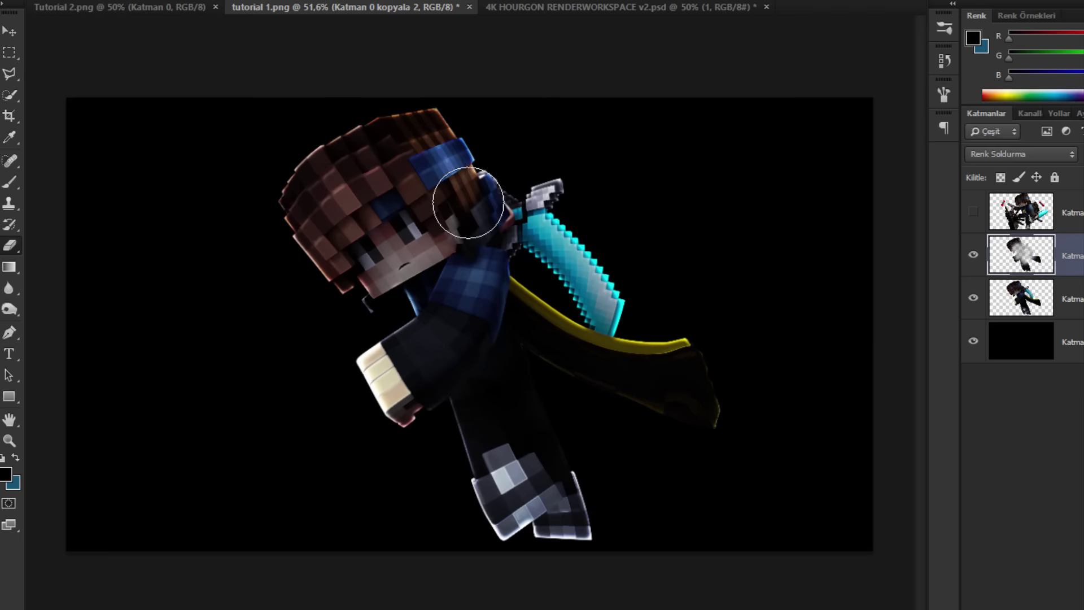
Step: Merge the Glowing Edges copy with the character layer
{"action": "left_click", "coordinate": [1074, 310], "text": "shift"}
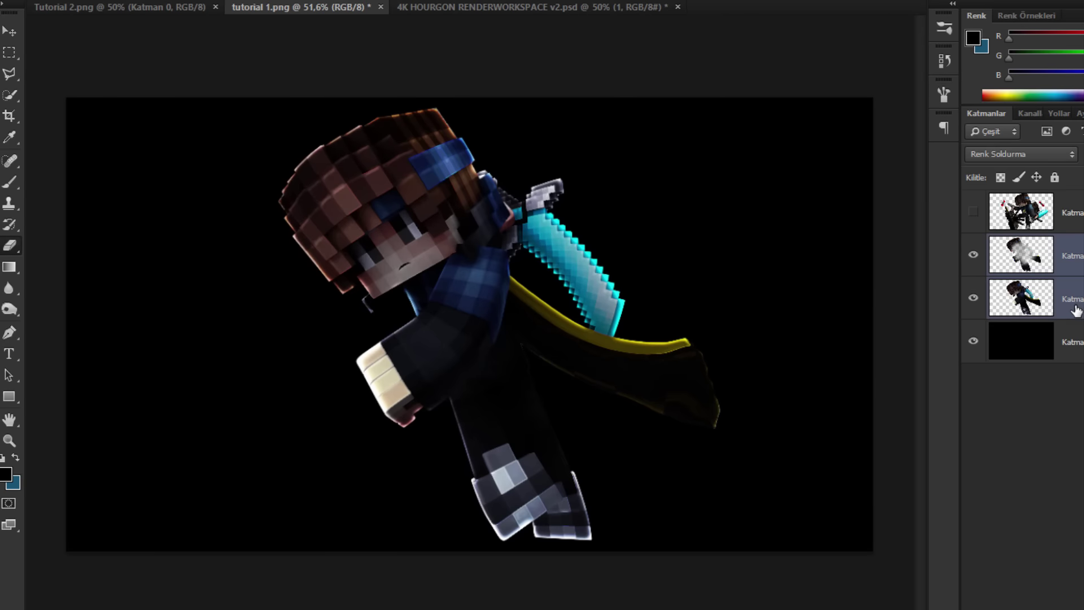
{"action": "key", "text": "ctrl+e"}
{"action": "scroll", "coordinate": [432, 186], "scroll_direction": "down", "scroll_amount": 1}
{"action": "scroll", "coordinate": [432, 187], "scroll_direction": "up", "scroll_amount": 2}
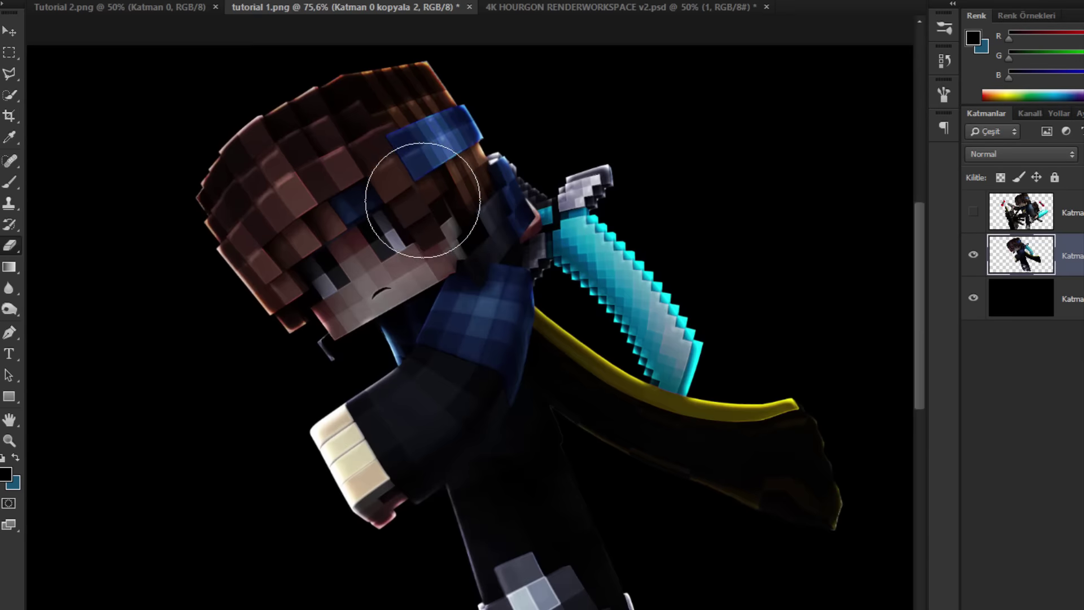
Step: Add a new empty layer above the character and set the foreground color to white (ffffff)
{"action": "scroll", "coordinate": [422, 200], "scroll_direction": "up", "scroll_amount": 3}
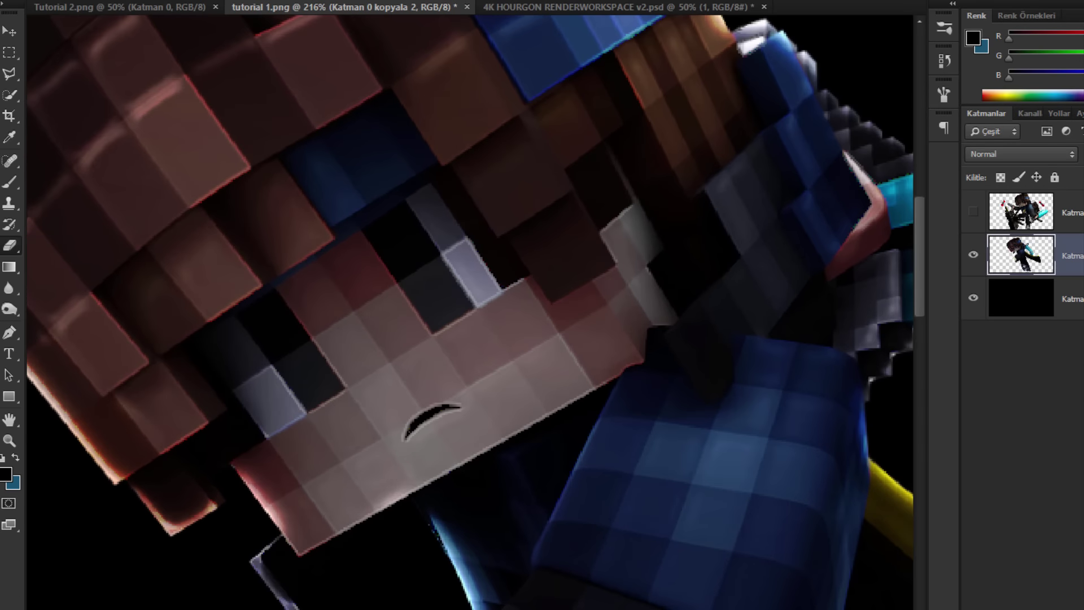
{"action": "key", "text": "ctrl+shift+alt+n"}
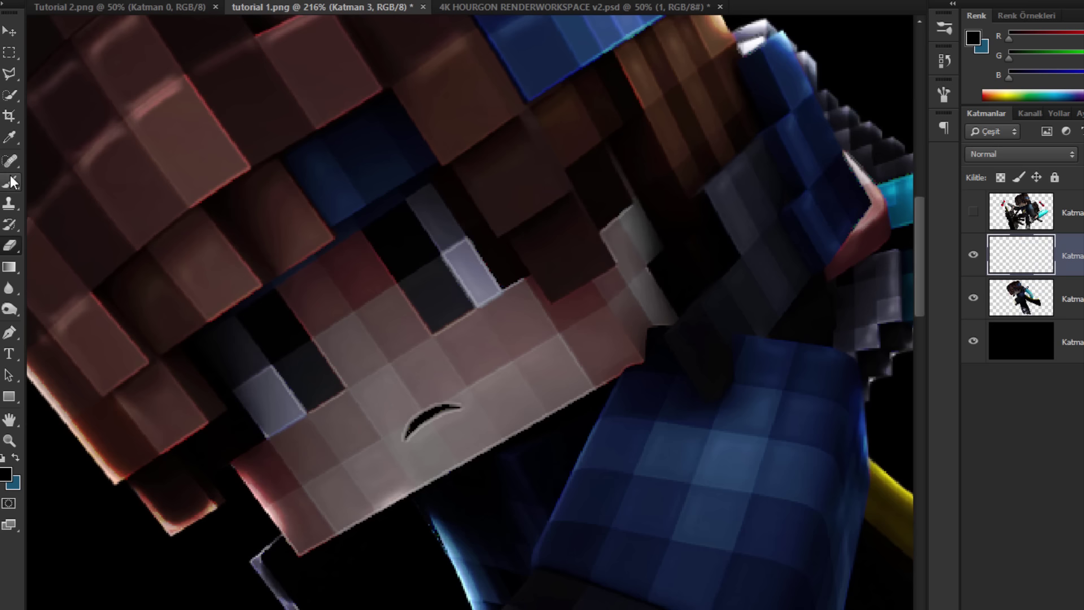
{"action": "left_click", "coordinate": [6, 473]}
{"action": "left_click", "coordinate": [539, 356]}
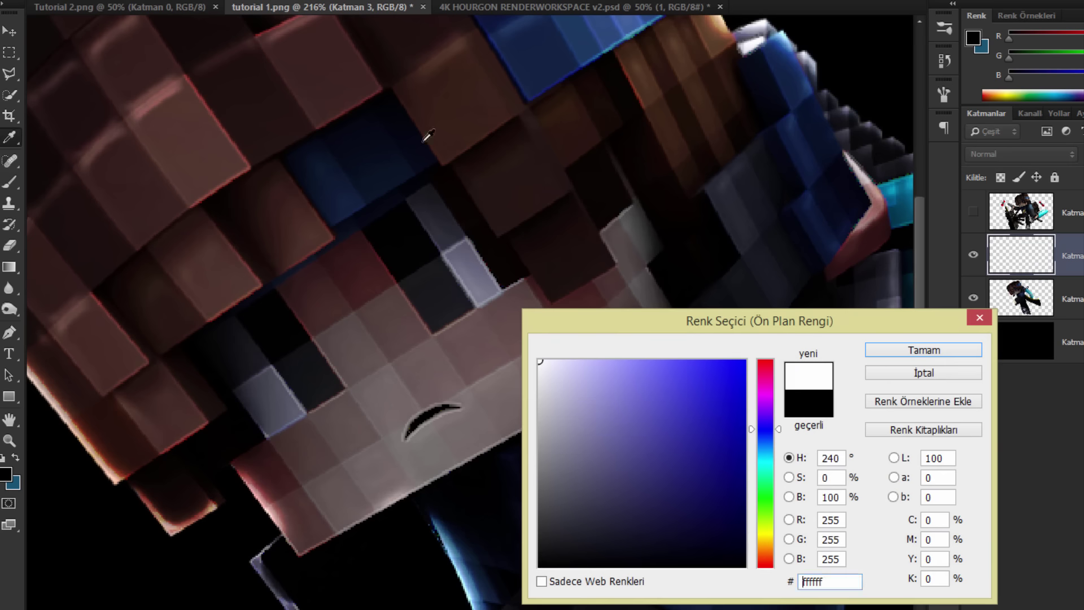
{"action": "key", "text": "Return"}
Step: Paint a cluster of soft white highlights in the left eye: one large dot, one medium dot and several small ones
{"action": "left_click_drag", "start_coordinate": [437, 289], "coordinate": [269, 324]}
{"action": "scroll", "coordinate": [399, 289], "scroll_direction": "up", "scroll_amount": 1}
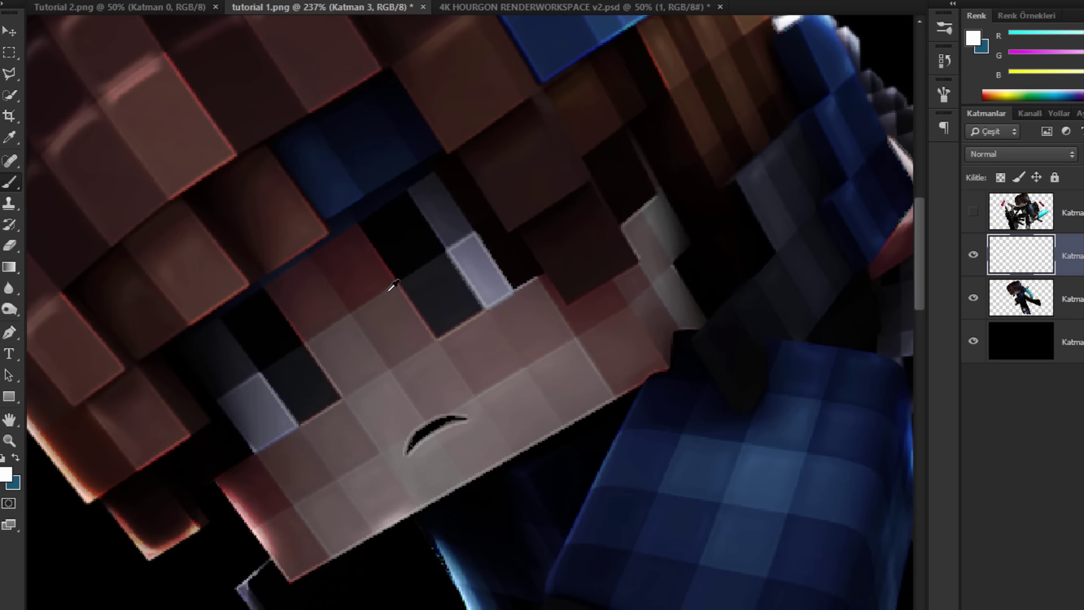
{"action": "scroll", "coordinate": [392, 265], "scroll_direction": "up", "scroll_amount": 2}
{"action": "scroll", "coordinate": [513, 219], "scroll_direction": "down", "scroll_amount": 2}
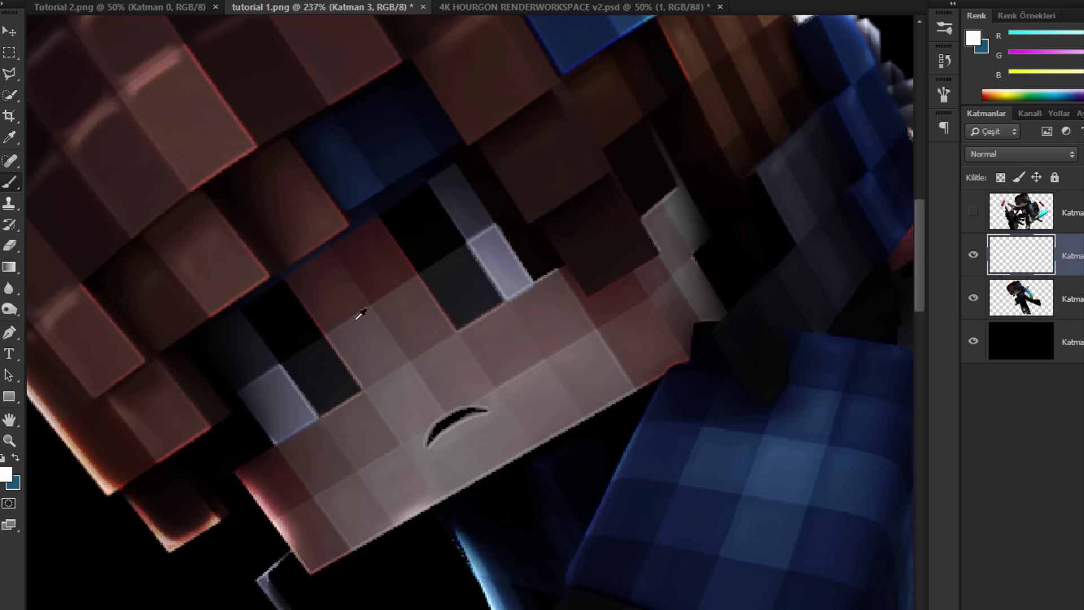
{"action": "scroll", "coordinate": [356, 318], "scroll_direction": "up", "scroll_amount": 4}
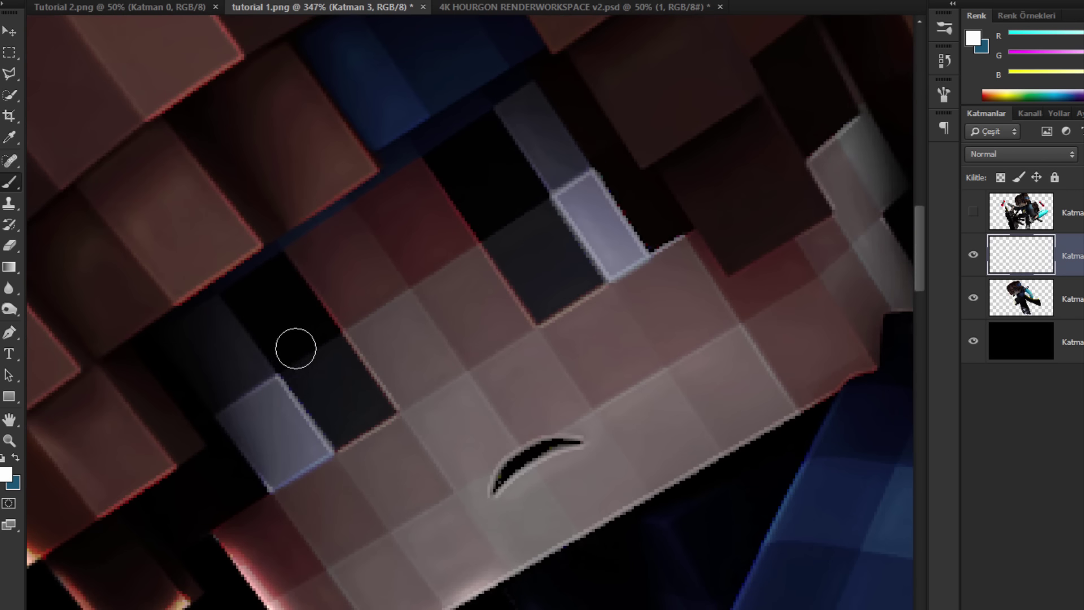
{"action": "left_click", "coordinate": [299, 345]}
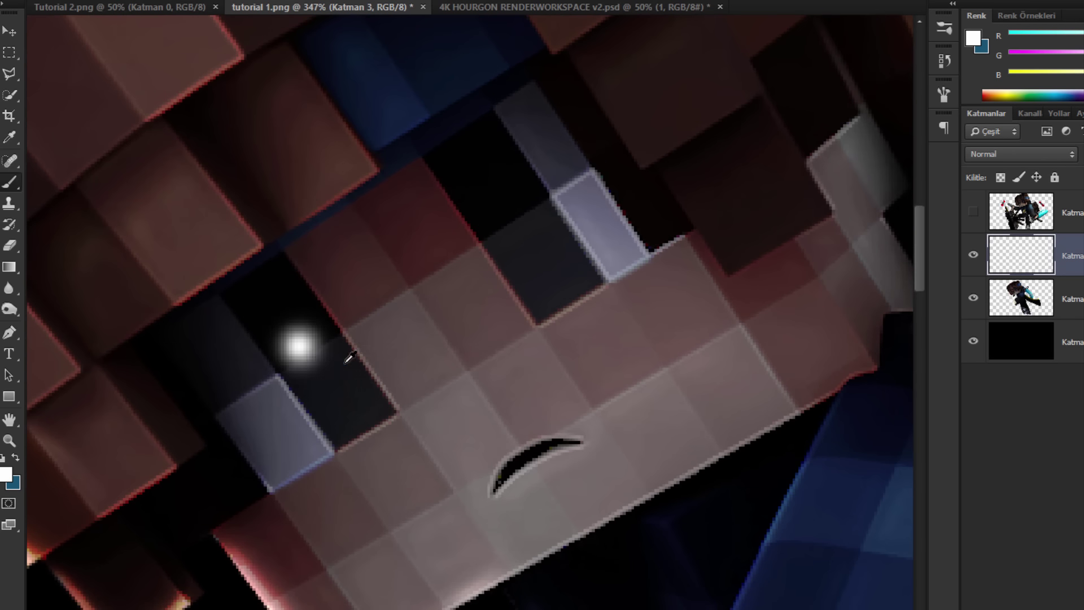
{"action": "left_click_drag", "start_coordinate": [343, 362], "coordinate": [328, 367]}
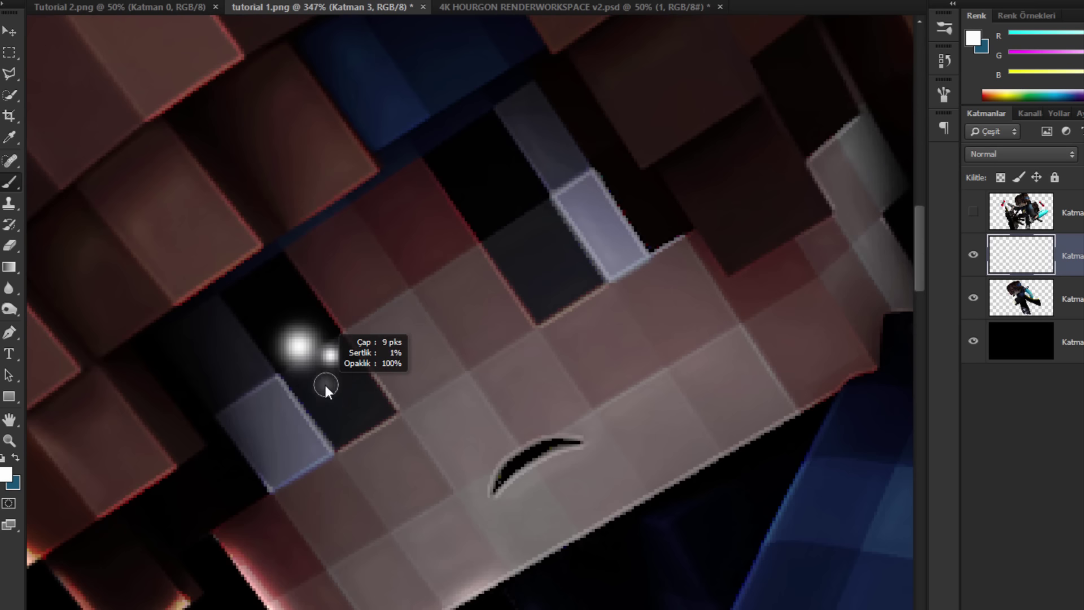
{"action": "left_click", "coordinate": [331, 354]}
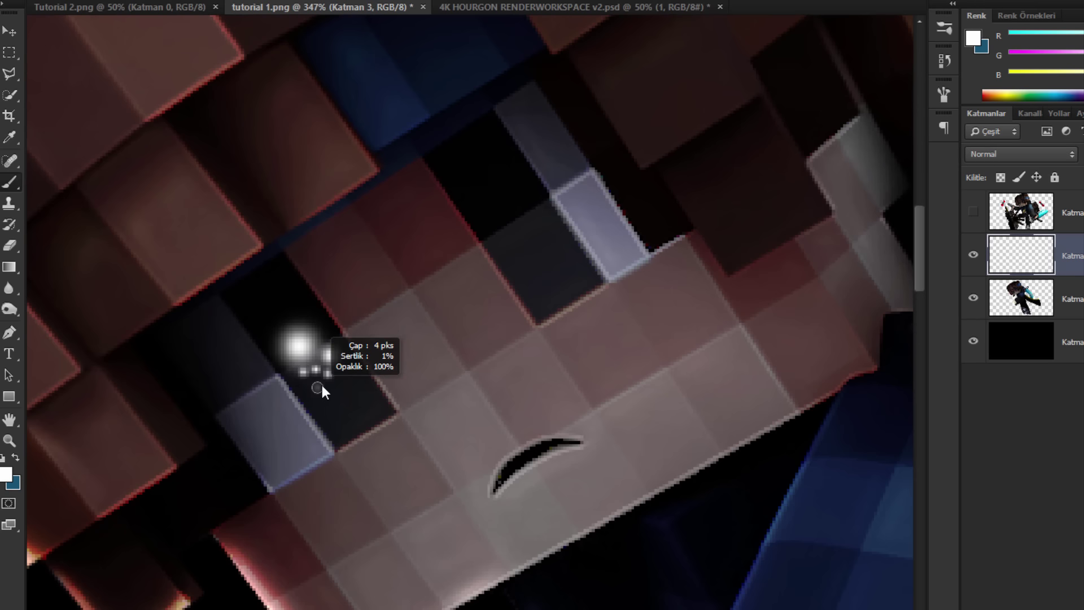
{"action": "scroll", "coordinate": [323, 330], "scroll_direction": "down", "scroll_amount": 3}
{"action": "scroll", "coordinate": [327, 326], "scroll_direction": "down", "scroll_amount": 5}
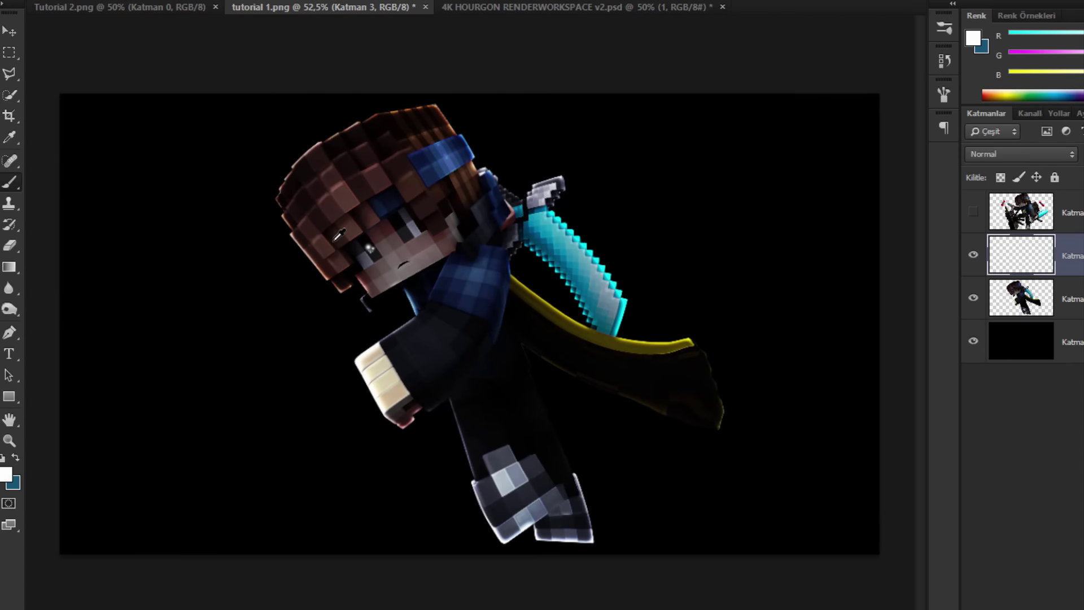
Step: Copy the eye highlights onto the other eye, nudge them into position and merge the two highlight layers
{"action": "scroll", "coordinate": [339, 236], "scroll_direction": "up", "scroll_amount": 5}
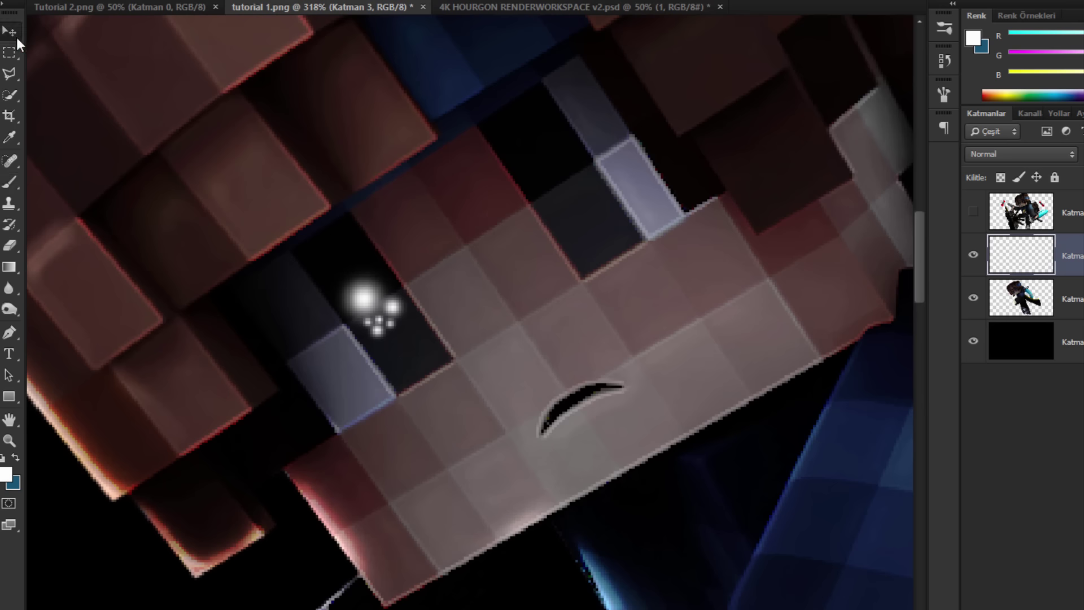
{"action": "left_click_drag", "start_coordinate": [229, 305], "coordinate": [419, 184]}
{"action": "key", "text": "Left"}
{"action": "key", "text": "Left"}
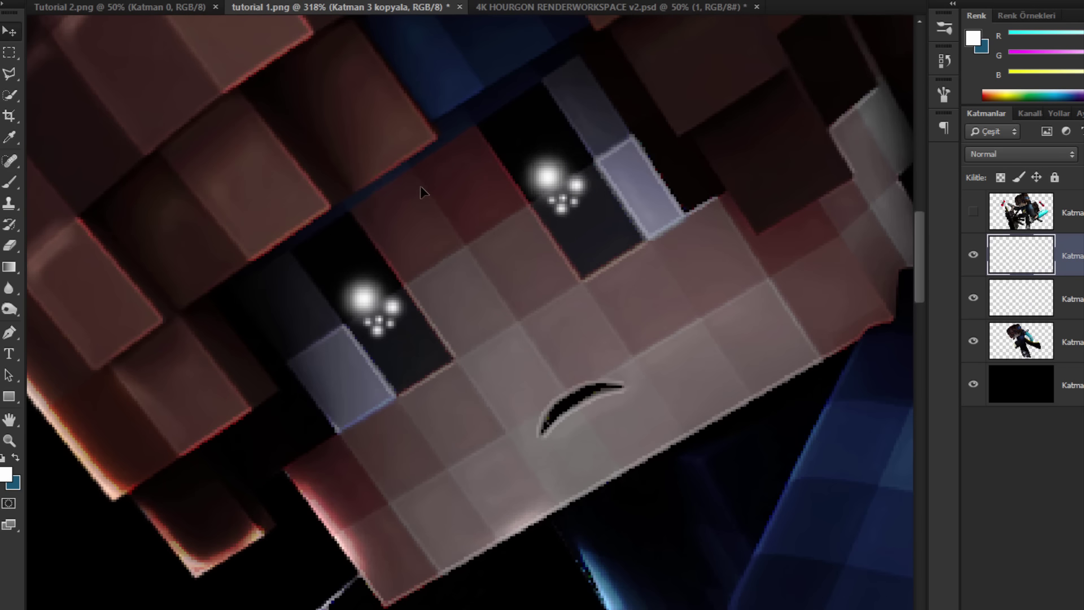
{"action": "key", "text": "Down"}
{"action": "key", "text": "Down"}
{"action": "scroll", "coordinate": [458, 162], "scroll_direction": "down", "scroll_amount": 5}
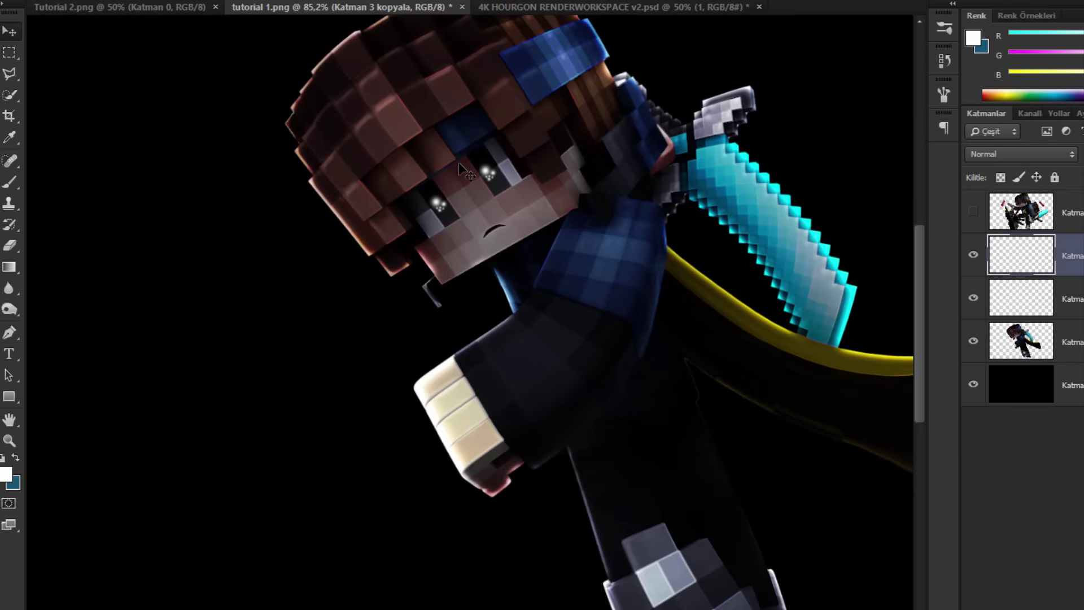
{"action": "key", "text": "ctrl+e"}
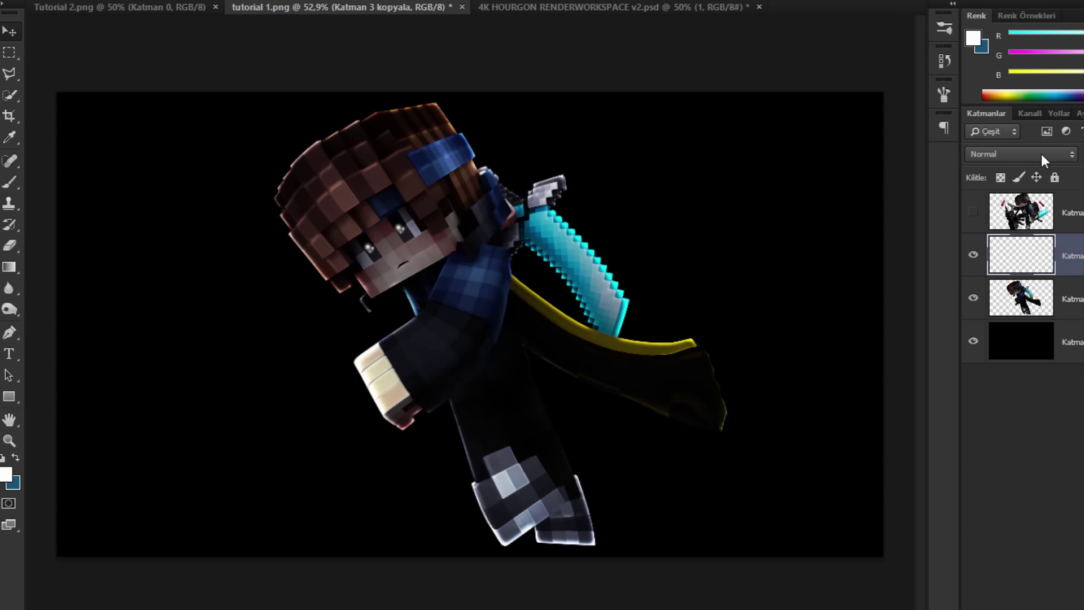
Step: Apply Motion Blur (Hareket Bulanıklığı) to the eye highlights layer and merge it with the character layer
{"action": "left_click", "coordinate": [1041, 154]}
{"action": "left_click", "coordinate": [1040, 152]}
{"action": "left_click", "coordinate": [294, 0]}
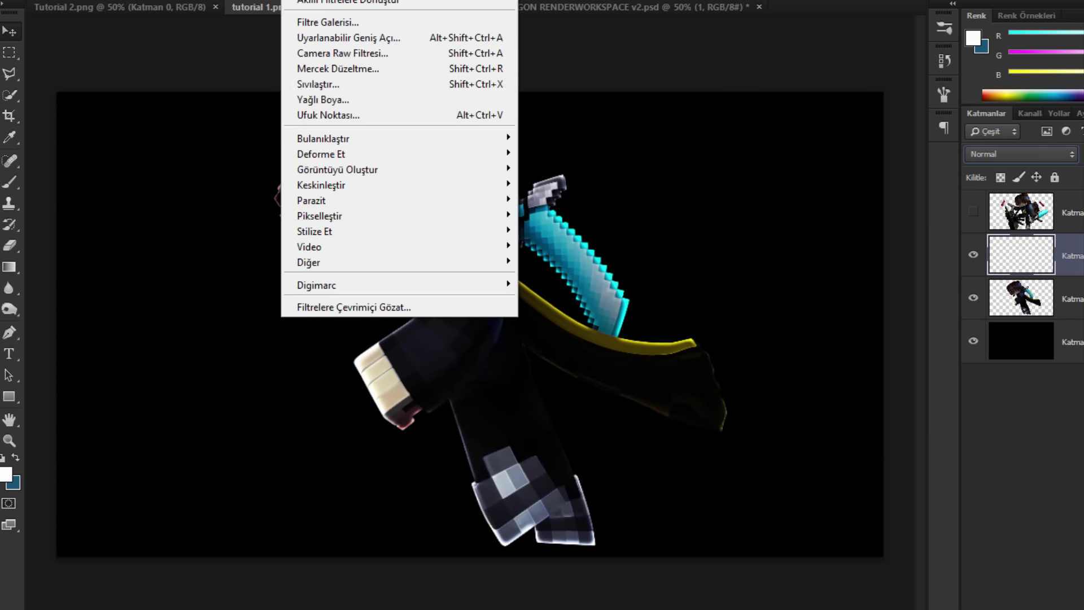
{"action": "mouse_move", "coordinate": [390, 139]}
{"action": "left_click", "coordinate": [587, 252]}
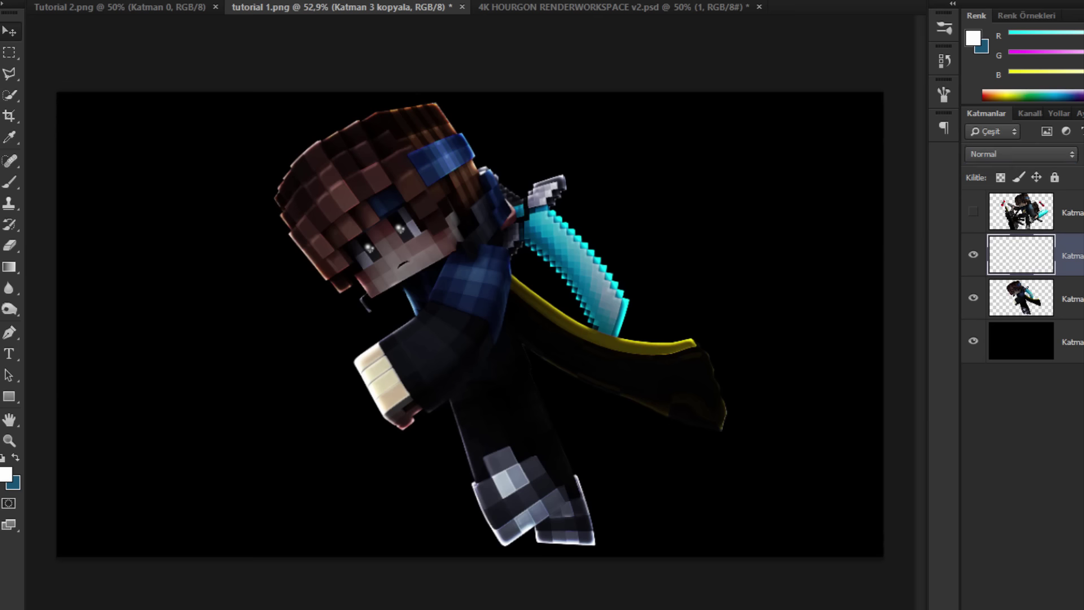
{"action": "key", "text": "ctrl+e"}
Step: Apply Motion Blur (Hareket Bulanıklığı) to the merged character layer with the angle set to 0°
{"action": "scroll", "coordinate": [684, 239], "scroll_direction": "down", "scroll_amount": 1}
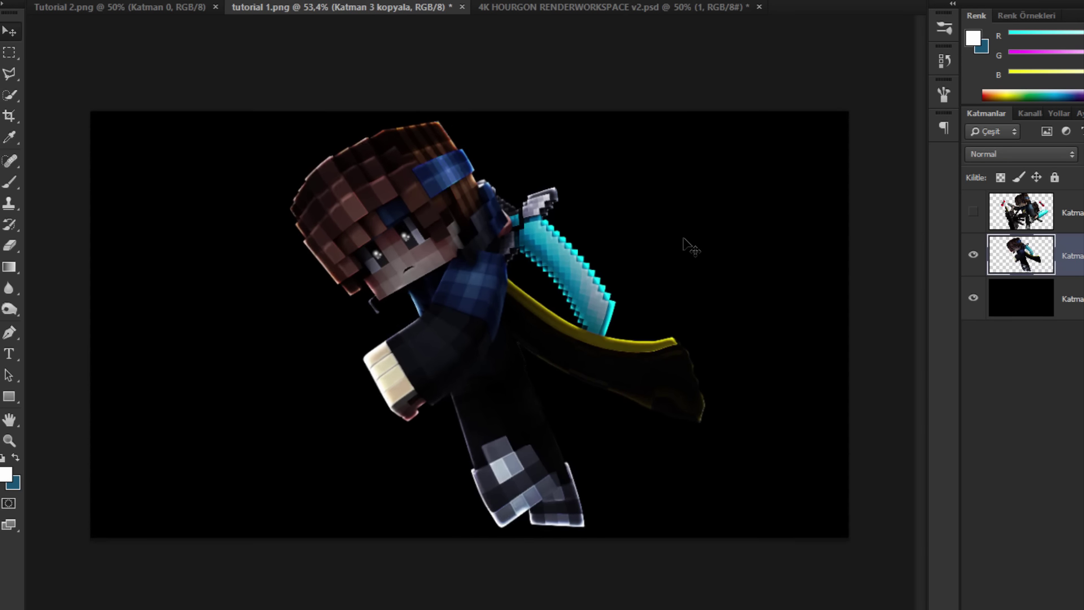
{"action": "scroll", "coordinate": [686, 241], "scroll_direction": "up", "scroll_amount": 1}
{"action": "left_click", "coordinate": [300, 0]}
{"action": "mouse_move", "coordinate": [299, 0]}
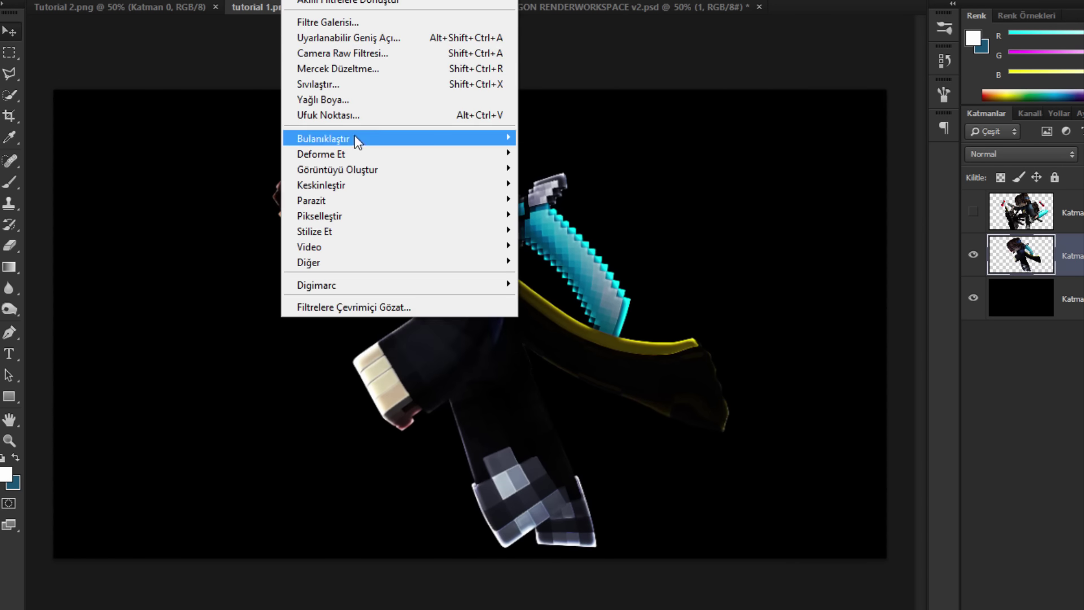
{"action": "mouse_move", "coordinate": [358, 141]}
{"action": "left_click", "coordinate": [564, 250]}
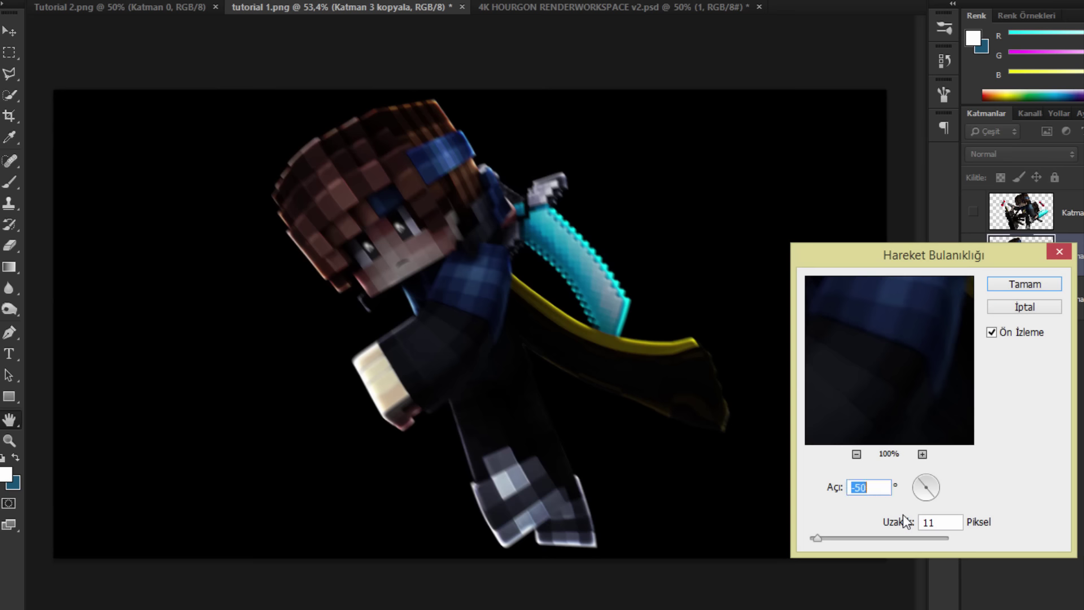
{"action": "key", "text": "BackSpace"}
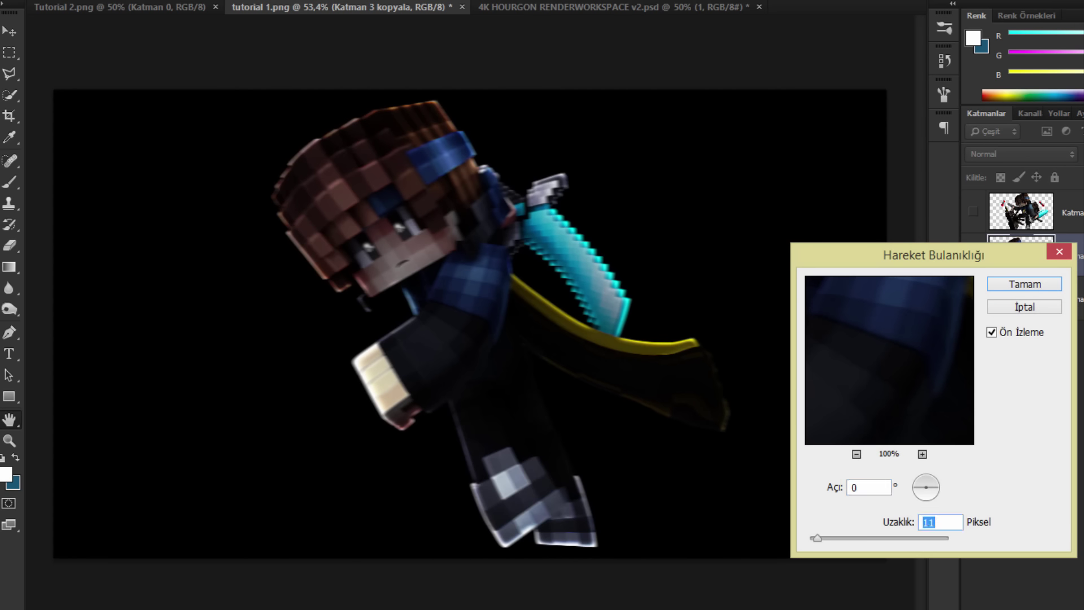
{"action": "key", "text": "Return"}
Step: Duplicate the merged character layer
{"action": "scroll", "coordinate": [449, 321], "scroll_direction": "down", "scroll_amount": 1}
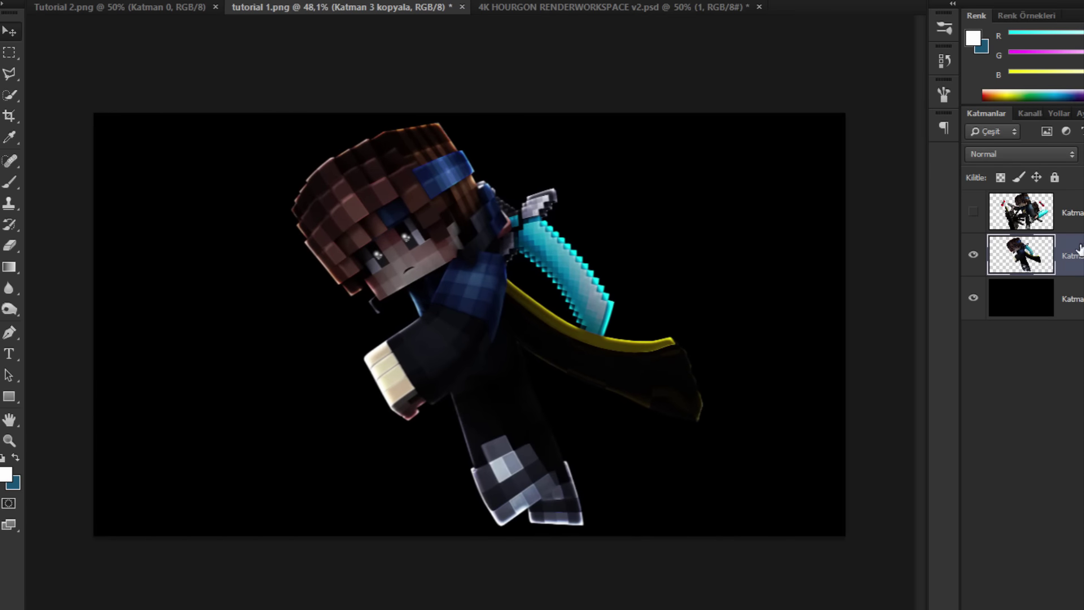
{"action": "key", "text": "ctrl+j"}
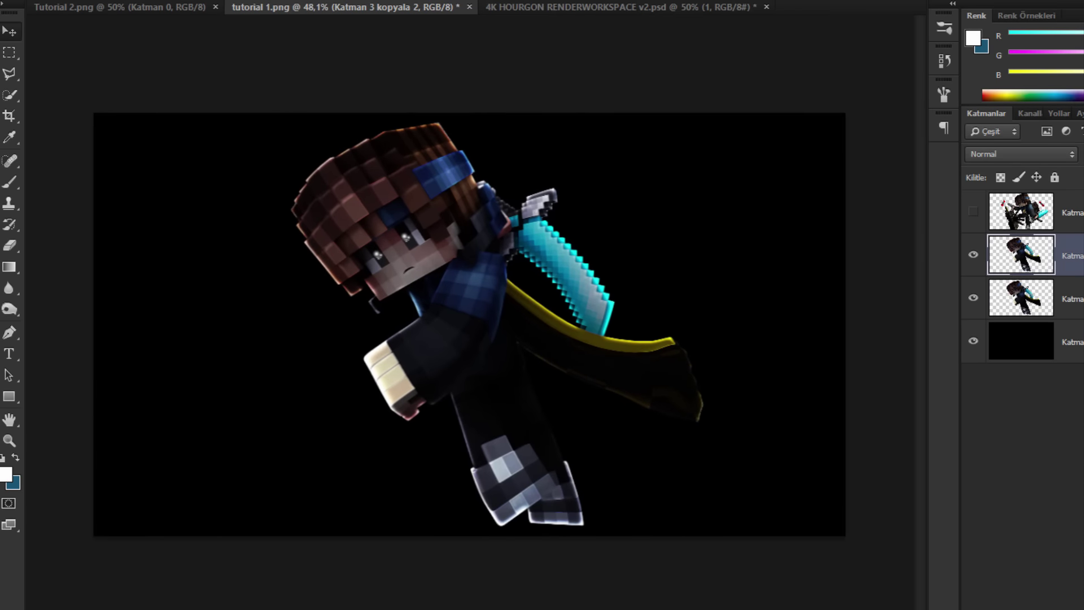
Step: Try the Displace filter (Ötele) on the copy at horizontal scale 25 with the Black Toplama Workspace file as map, and undo it
{"action": "left_click", "coordinate": [318, 0]}
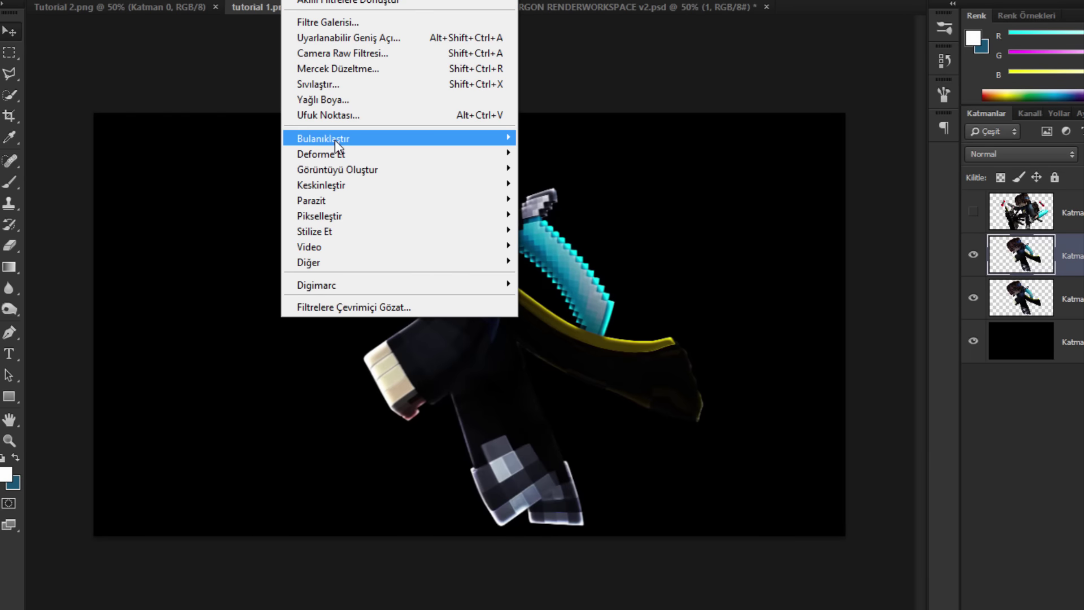
{"action": "mouse_move", "coordinate": [335, 140]}
{"action": "mouse_move", "coordinate": [350, 160]}
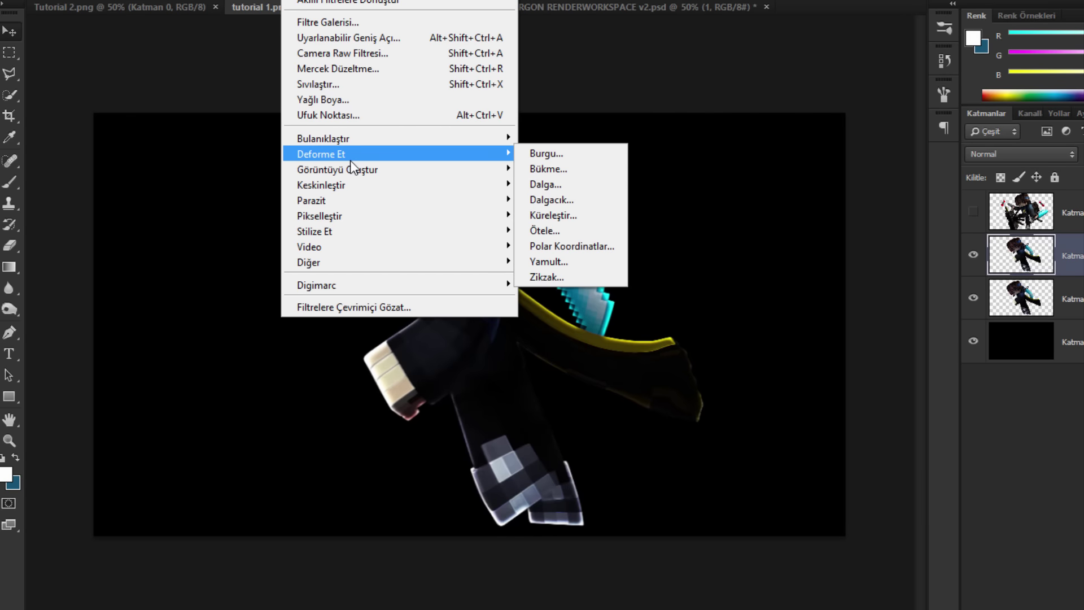
{"action": "left_click", "coordinate": [548, 229]}
{"action": "type", "text": "20"}
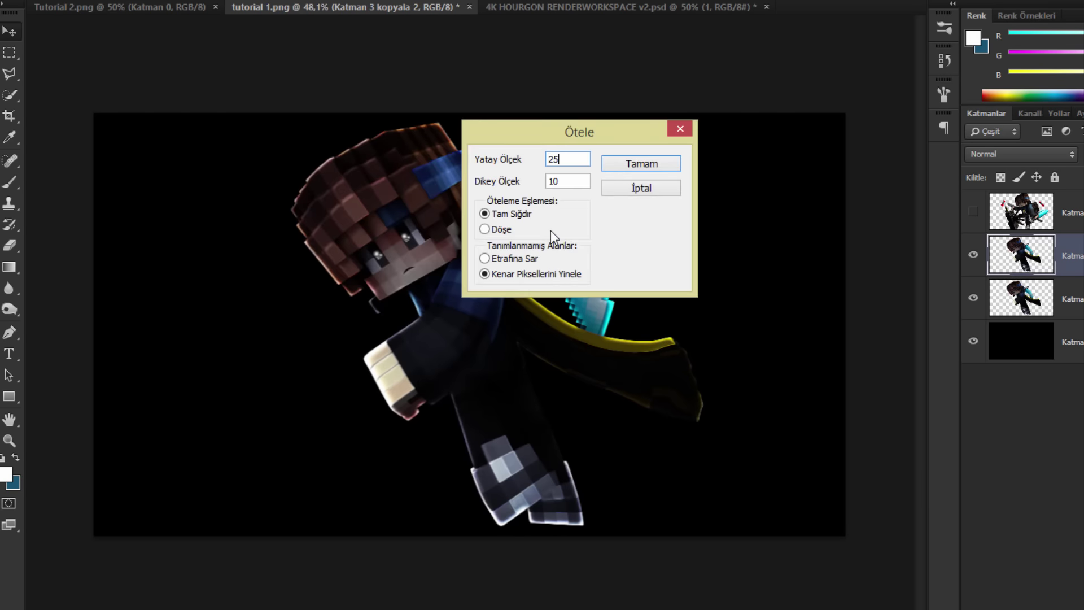
{"action": "key", "text": "Return"}
{"action": "left_click", "coordinate": [59, 198]}
{"action": "left_click", "coordinate": [172, 251]}
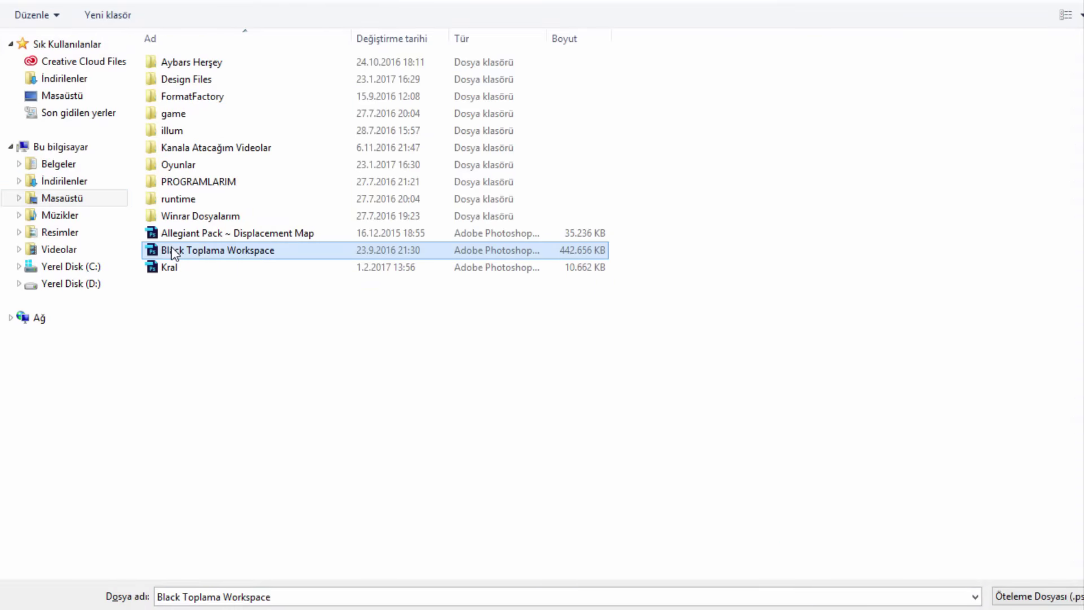
{"action": "double_click", "coordinate": [195, 245]}
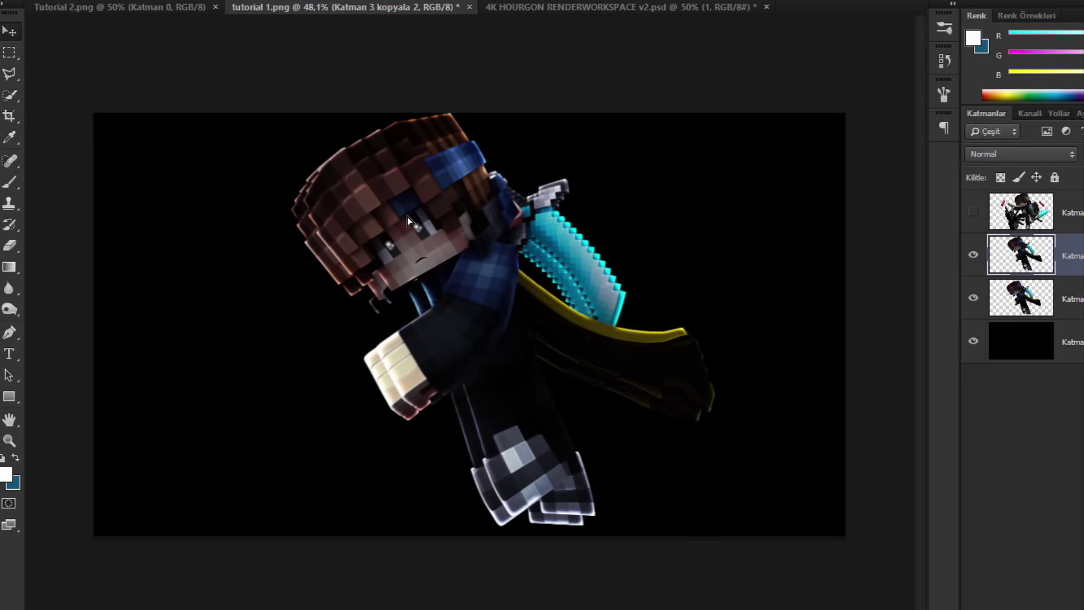
{"action": "key", "text": "ctrl+e"}
{"action": "key", "text": "ctrl+j"}
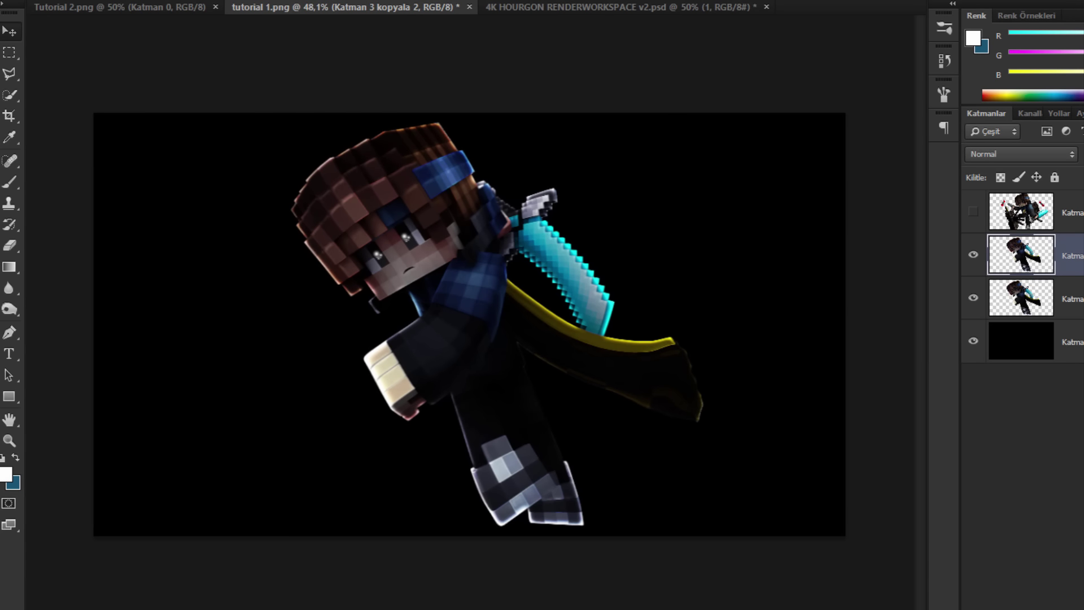
Step: Apply the Displace filter (Ötele) to the character copy, using Allegiant Pack ~ Displacement Map as the map file
{"action": "left_click", "coordinate": [295, 1]}
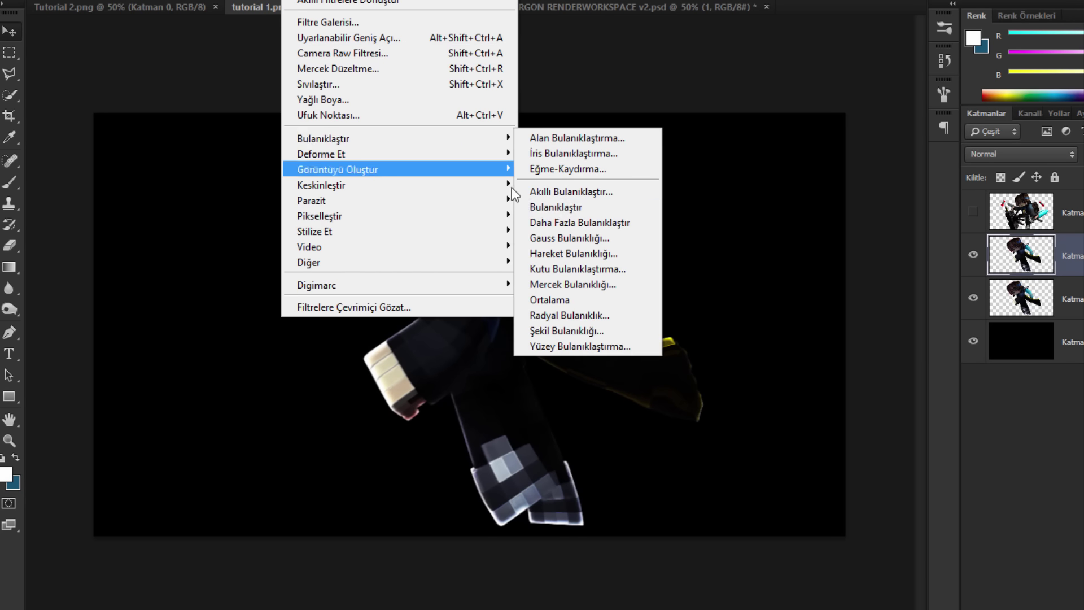
{"action": "mouse_move", "coordinate": [461, 153]}
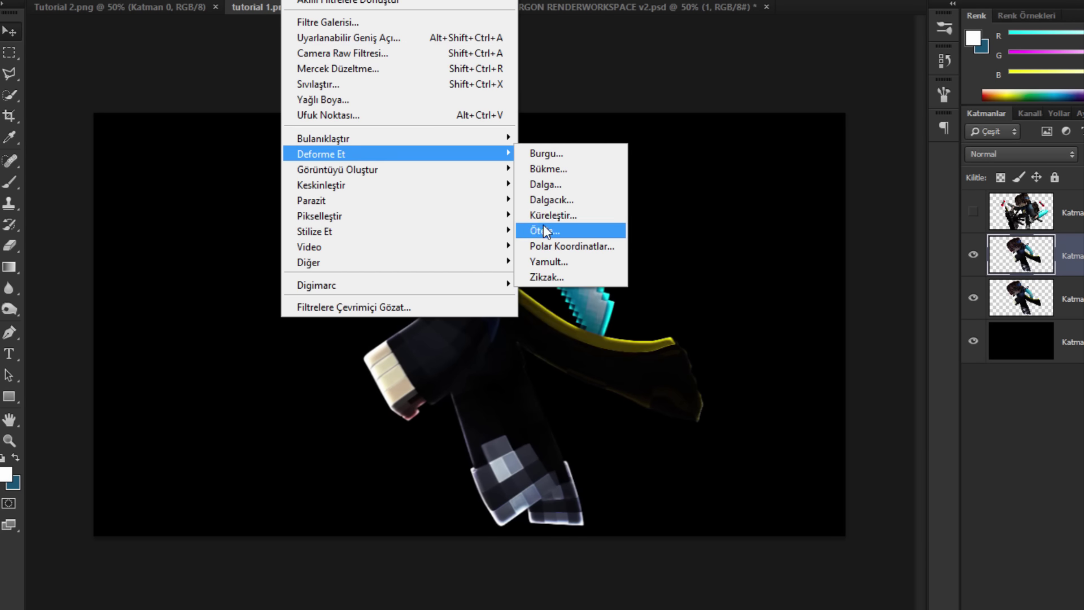
{"action": "left_click", "coordinate": [537, 230]}
{"action": "left_click", "coordinate": [611, 163]}
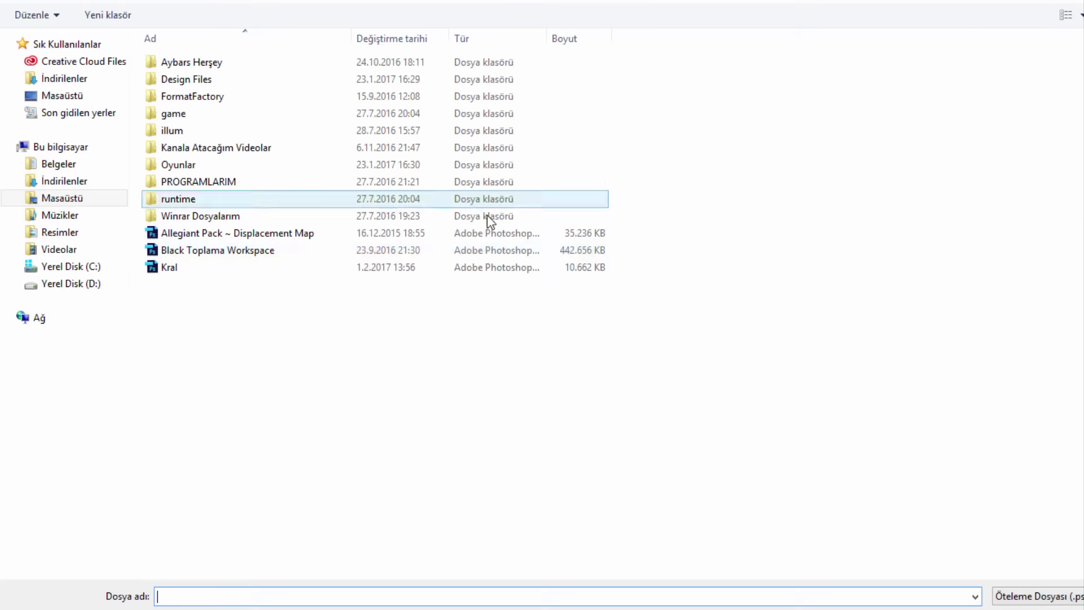
{"action": "double_click", "coordinate": [335, 232]}
Step: Place the displaced copy beneath the original character layer and nudge it slightly up and to the left
{"action": "left_click_drag", "start_coordinate": [382, 232], "coordinate": [375, 233]}
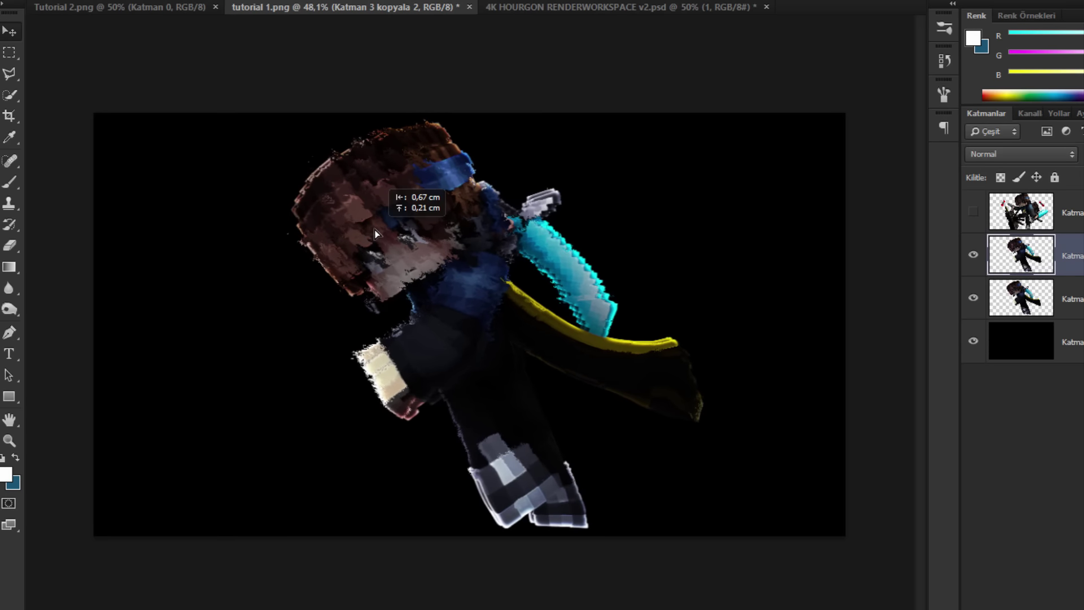
{"action": "left_click_drag", "start_coordinate": [1078, 258], "coordinate": [1065, 316]}
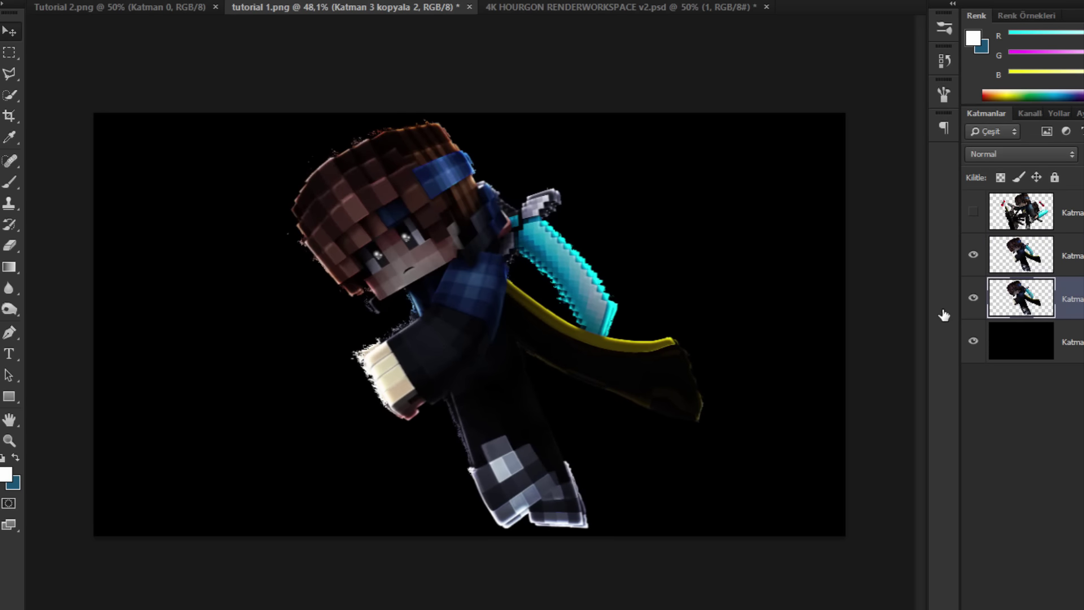
{"action": "key", "text": "Up"}
{"action": "key", "text": "Up"}
{"action": "key", "text": "Left"}
{"action": "key", "text": "Left"}
{"action": "key", "text": "Left"}
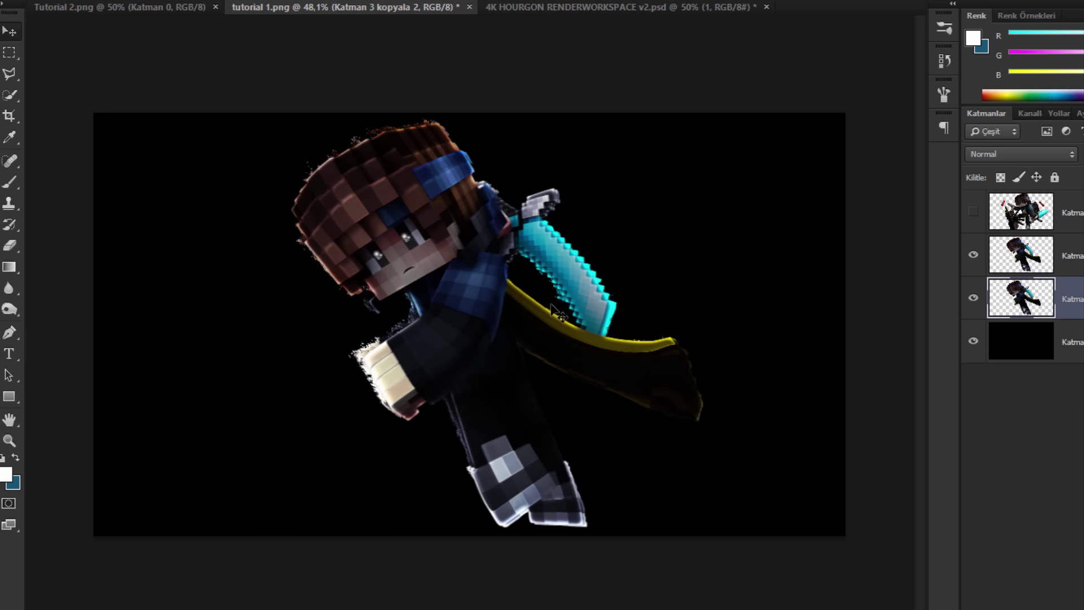
Step: Erase the displaced fragments around the arm, legs, sword and cape, keeping those along the hair
{"action": "left_click", "coordinate": [12, 247]}
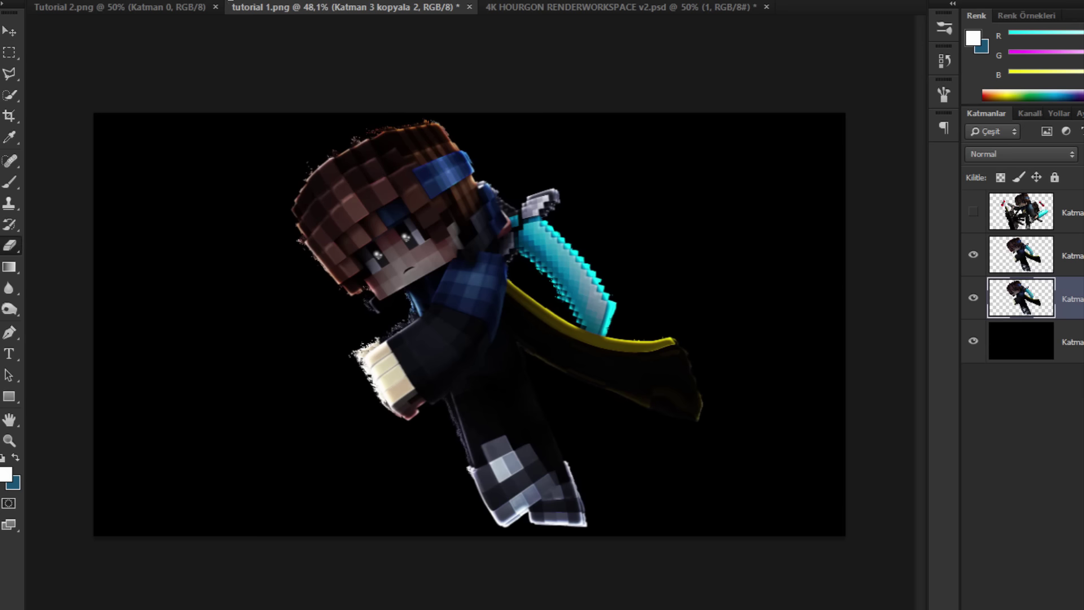
{"action": "mouse_move", "coordinate": [503, 367]}
{"action": "left_mouse_down"}
{"action": "mouse_move", "coordinate": [360, 409]}
{"action": "mouse_move", "coordinate": [373, 414]}
{"action": "mouse_move", "coordinate": [398, 366]}
{"action": "mouse_move", "coordinate": [403, 381]}
{"action": "mouse_move", "coordinate": [417, 357]}
{"action": "mouse_move", "coordinate": [397, 332]}
{"action": "mouse_move", "coordinate": [389, 379]}
{"action": "mouse_move", "coordinate": [447, 486]}
{"action": "mouse_move", "coordinate": [499, 502]}
{"action": "mouse_move", "coordinate": [509, 524]}
{"action": "mouse_move", "coordinate": [637, 428]}
{"action": "mouse_move", "coordinate": [553, 309]}
{"action": "left_mouse_up"}
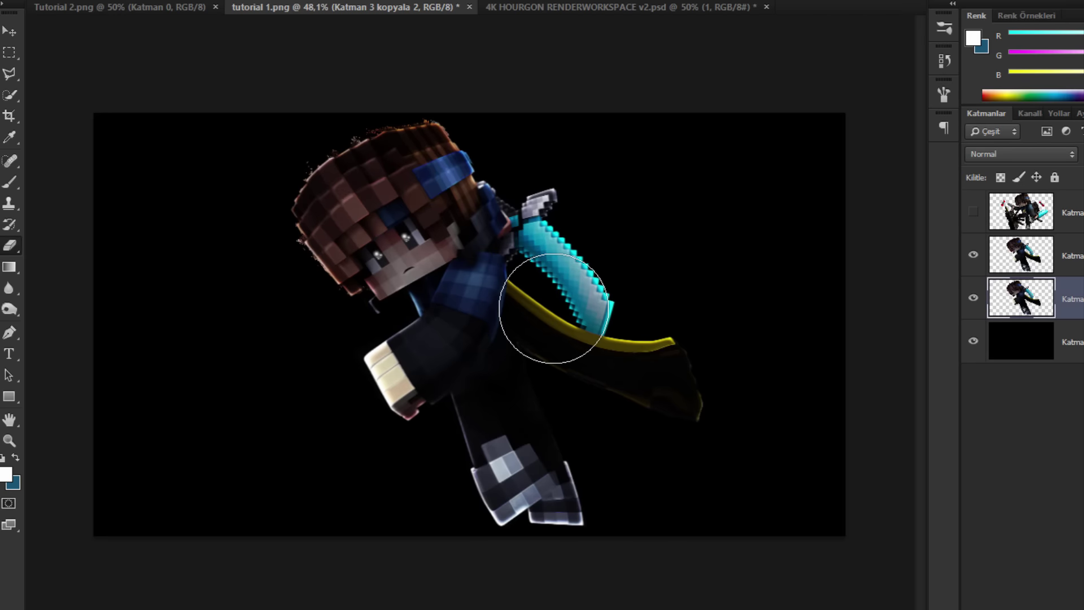
{"action": "left_click", "coordinate": [9, 31]}
{"action": "scroll", "coordinate": [480, 163], "scroll_direction": "down", "scroll_amount": 4}
{"action": "scroll", "coordinate": [621, 180], "scroll_direction": "up", "scroll_amount": 3}
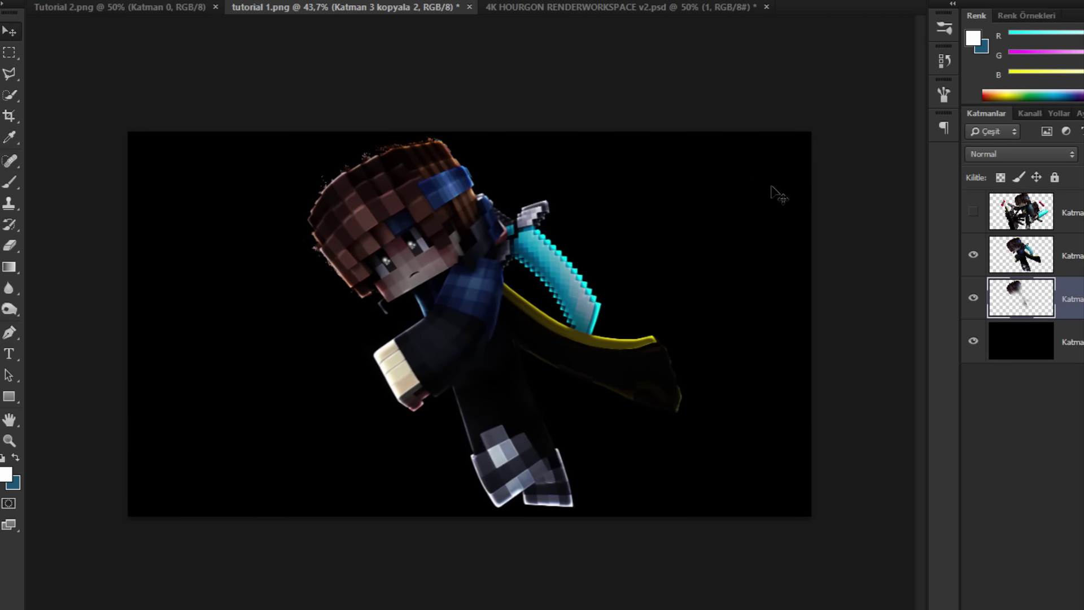
Step: Merge the displaced copy with the character layer and add a new empty layer above it
{"action": "left_click", "coordinate": [1071, 249], "text": "ctrl"}
{"action": "key", "text": "ctrl+e"}
{"action": "key", "text": "ctrl+shift+alt+n"}
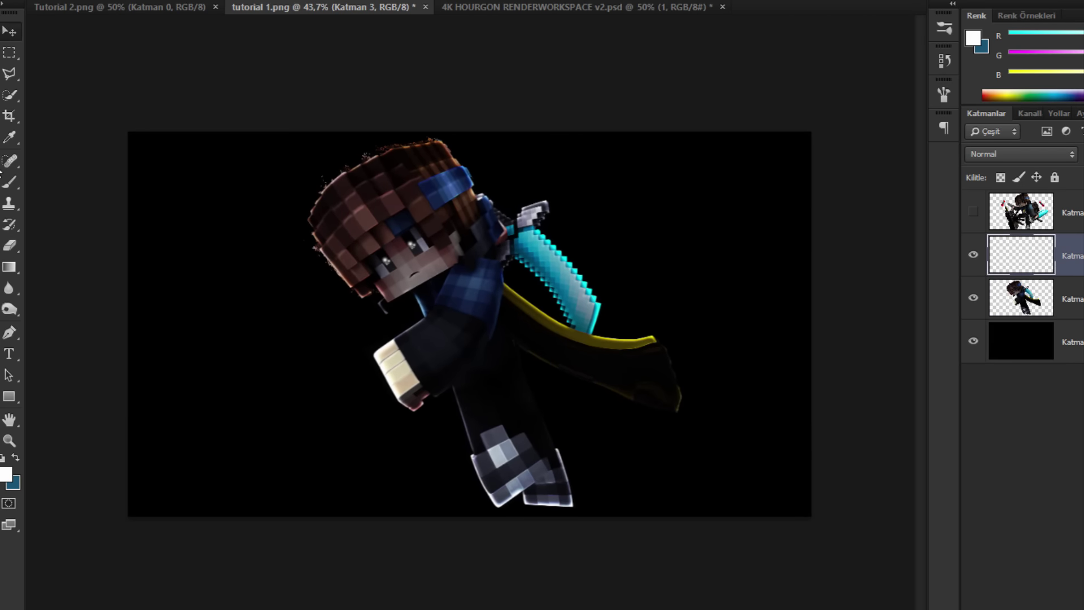
Step: Set the Brush colour to white and clip the empty layer to the character layer
{"action": "left_click", "coordinate": [9, 176]}
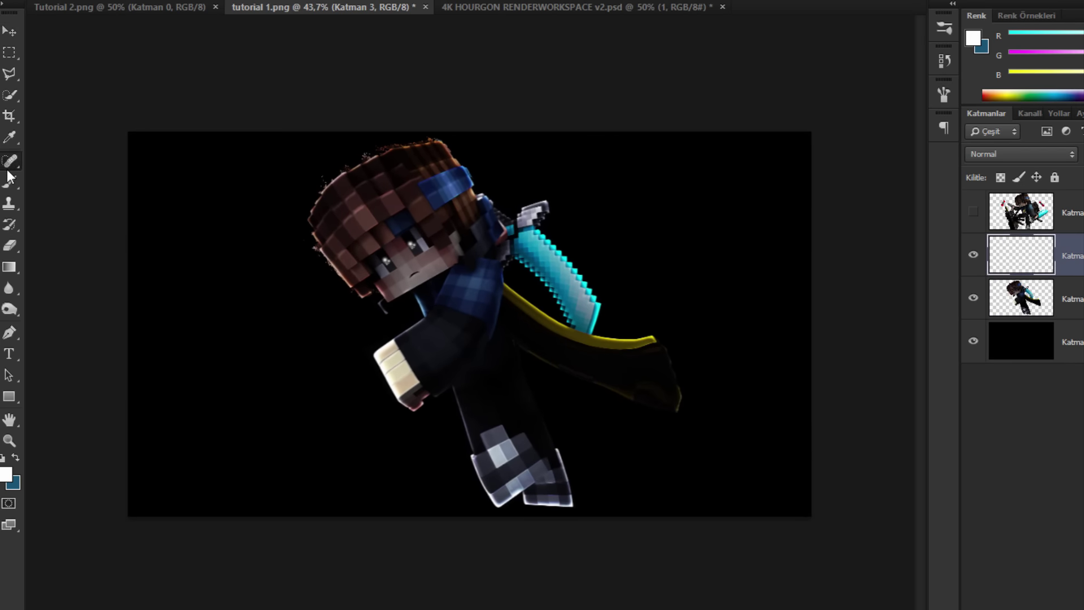
{"action": "left_click", "coordinate": [4, 476]}
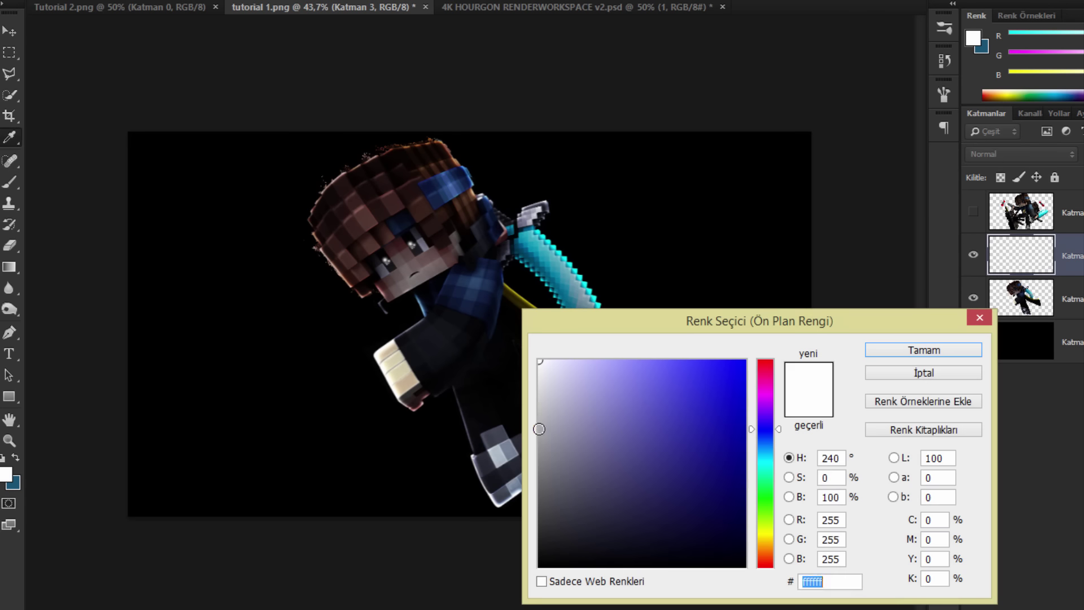
{"action": "key", "text": "Return"}
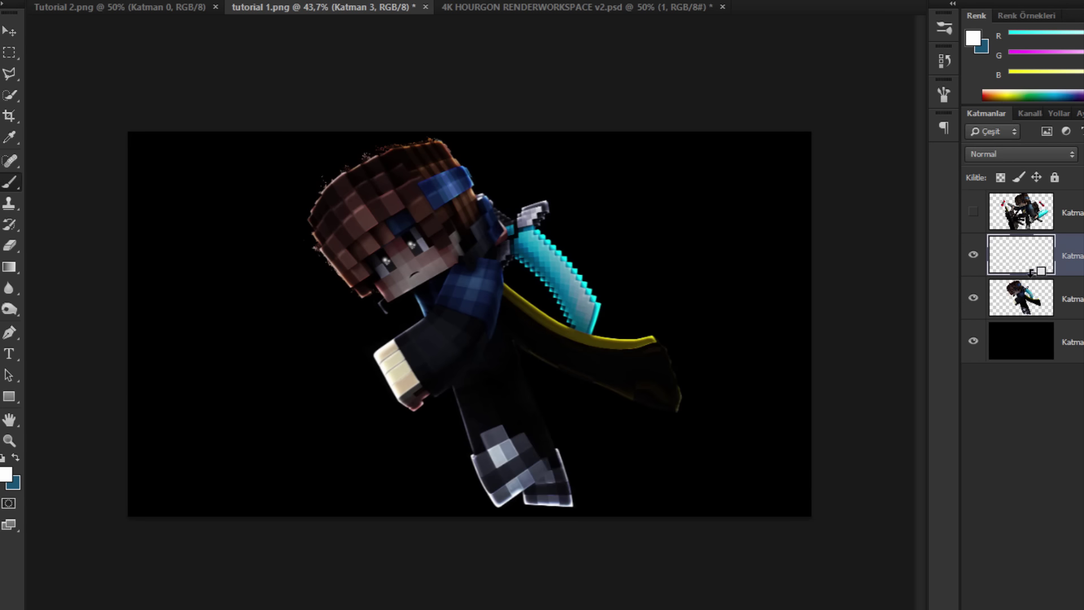
{"action": "left_click", "coordinate": [1031, 273], "text": "alt"}
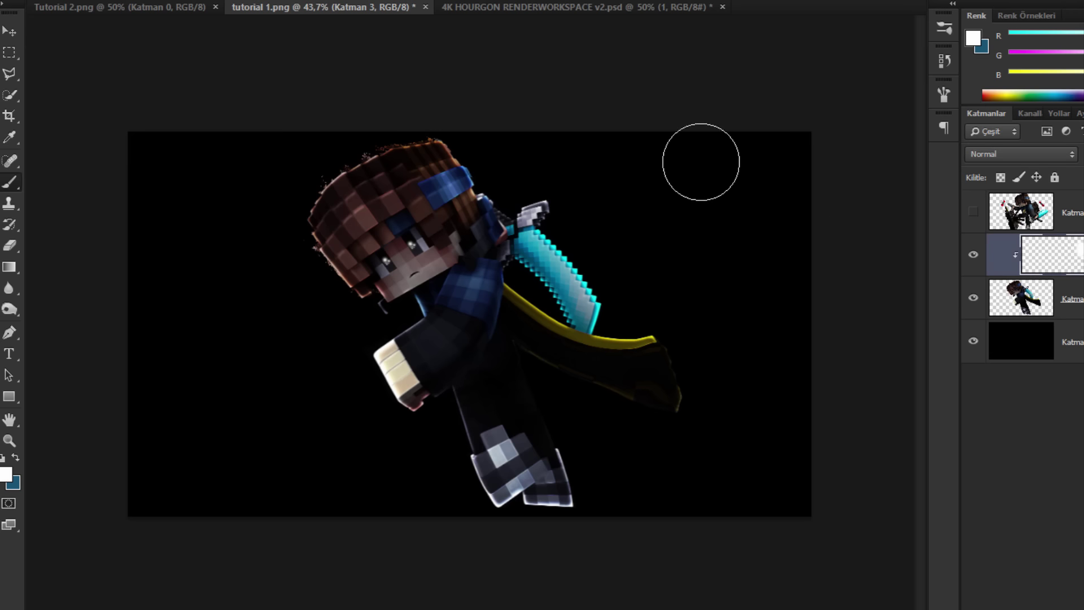
Step: Try a soft white brush stroke over the hair near the blue headband and erase it
{"action": "mouse_move", "coordinate": [510, 135]}
{"action": "left_mouse_down"}
{"action": "mouse_move", "coordinate": [497, 121]}
{"action": "mouse_move", "coordinate": [498, 144]}
{"action": "left_mouse_up"}
{"action": "key", "text": "ctrl+z"}
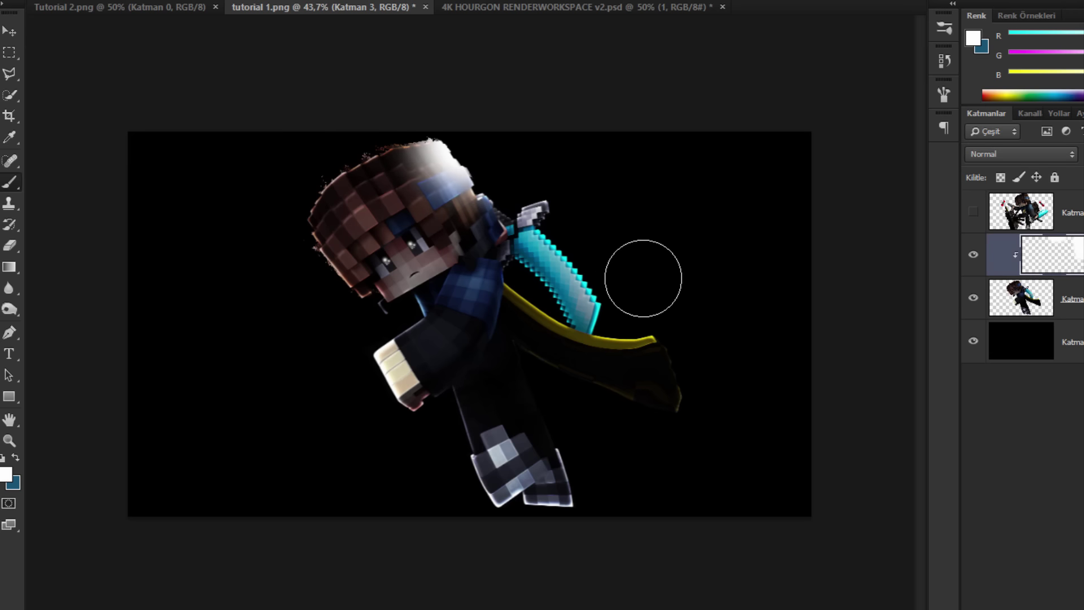
{"action": "key", "text": "e"}
{"action": "mouse_move", "coordinate": [429, 153]}
{"action": "left_mouse_down"}
{"action": "mouse_move", "coordinate": [463, 173]}
{"action": "mouse_move", "coordinate": [388, 234]}
{"action": "mouse_move", "coordinate": [445, 189]}
{"action": "mouse_move", "coordinate": [458, 147]}
{"action": "left_mouse_up"}
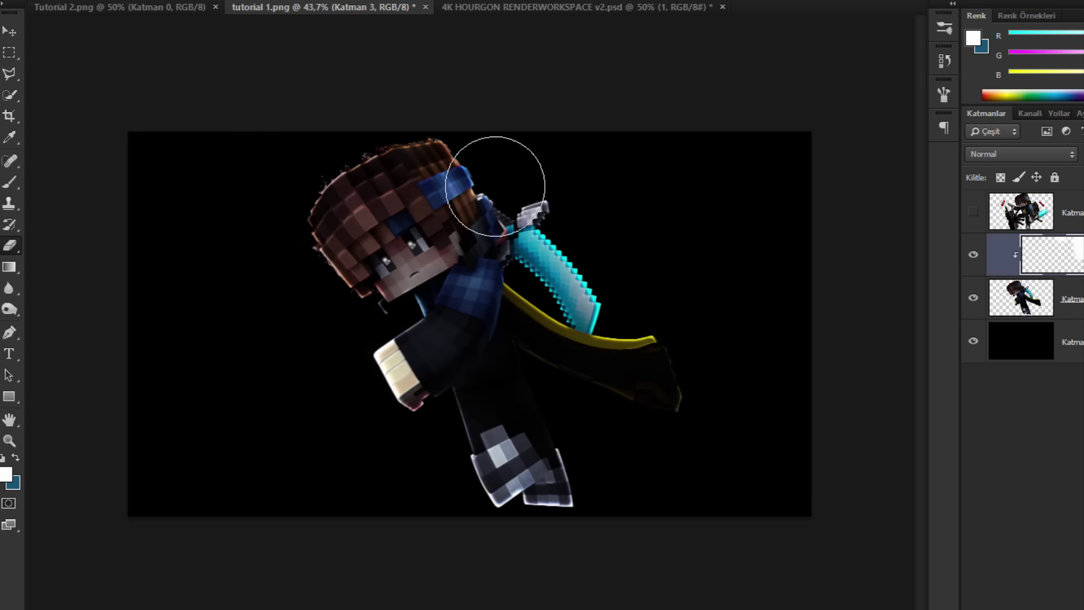
Step: Paint soft white over the whole flowing cape on the clipped layer
{"action": "left_click", "coordinate": [10, 182]}
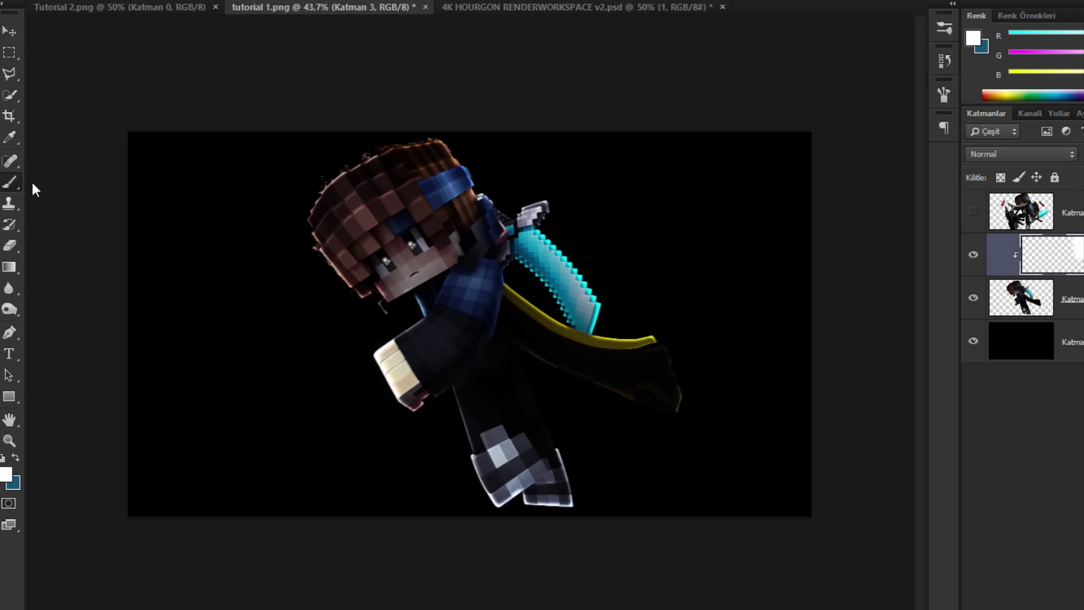
{"action": "scroll", "coordinate": [672, 345], "scroll_direction": "up", "scroll_amount": 5}
{"action": "mouse_move", "coordinate": [702, 399]}
{"action": "left_mouse_down"}
{"action": "mouse_move", "coordinate": [610, 414]}
{"action": "mouse_move", "coordinate": [528, 368]}
{"action": "mouse_move", "coordinate": [649, 423]}
{"action": "left_mouse_up"}
{"action": "scroll", "coordinate": [543, 273], "scroll_direction": "down", "scroll_amount": 1}
Step: Set the white highlight layer's blend mode to Yumuşak Işık (Soft Light)
{"action": "left_click", "coordinate": [1035, 155]}
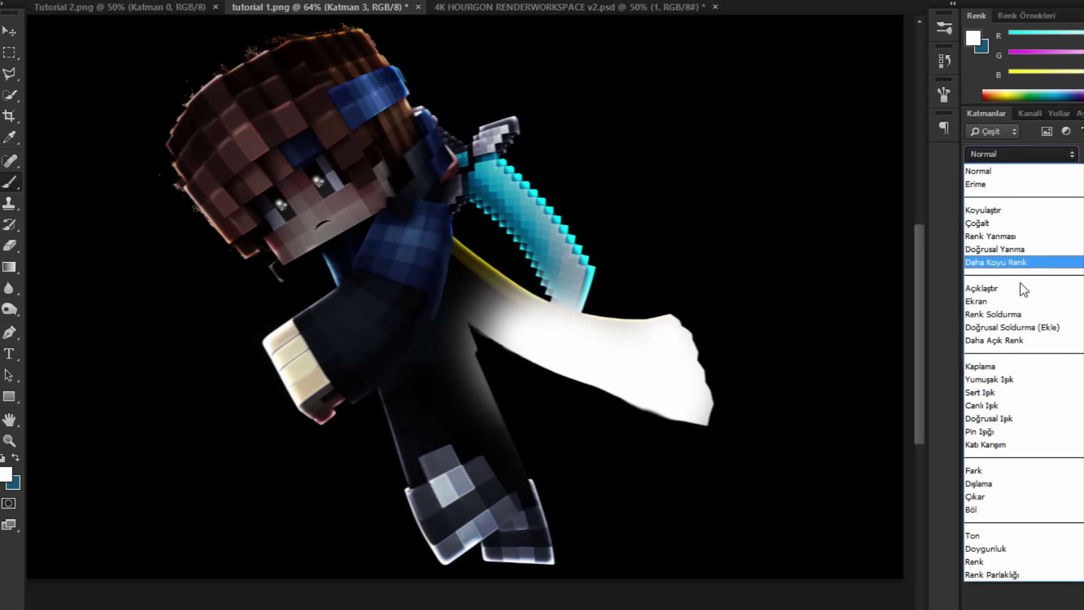
{"action": "left_click", "coordinate": [1004, 379]}
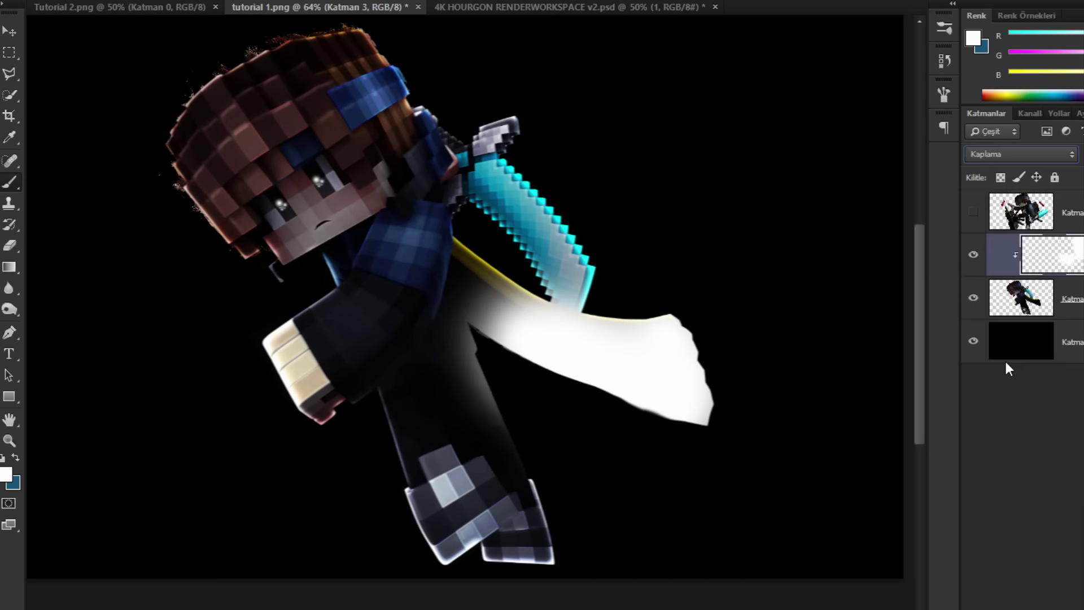
{"action": "key", "text": "Up"}
{"action": "key", "text": "Down"}
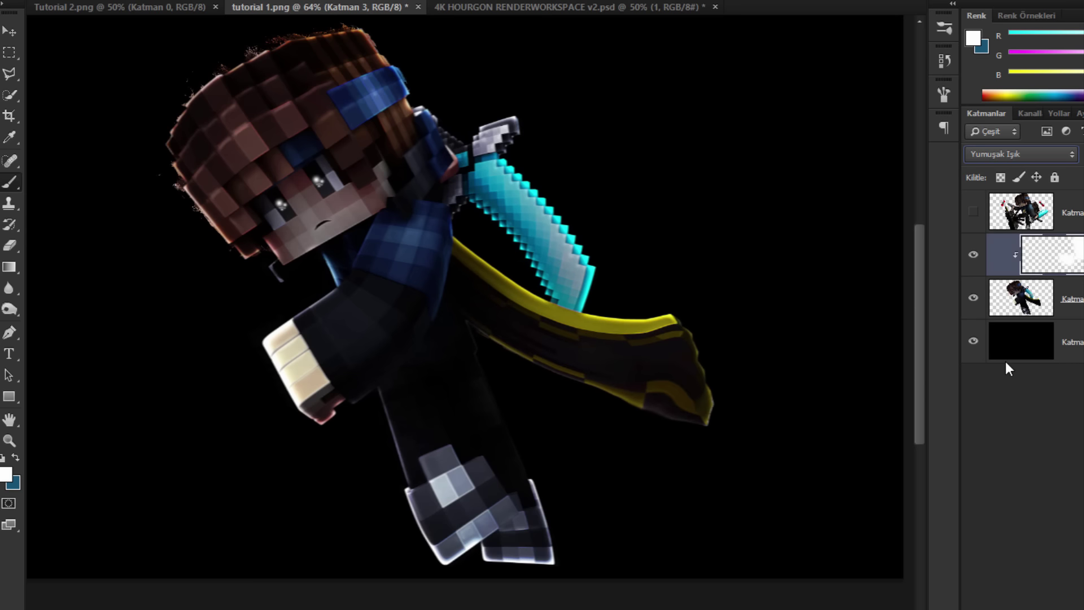
{"action": "scroll", "coordinate": [326, 247], "scroll_direction": "down", "scroll_amount": 2}
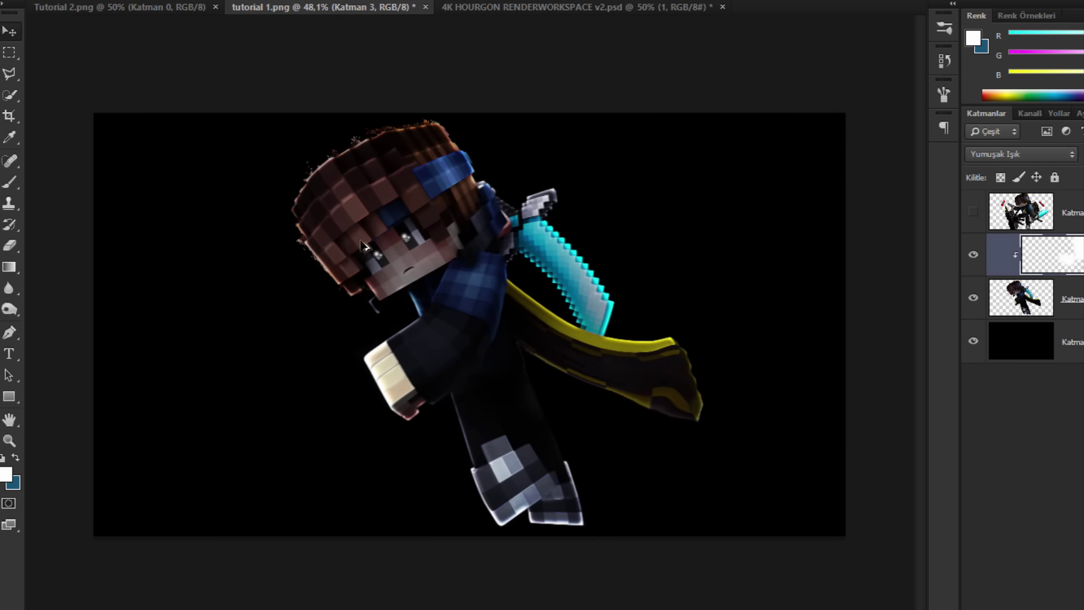
Step: Erase the highlight spill over the character's legs and merge the clipped layer into the character layer
{"action": "left_click", "coordinate": [22, 243]}
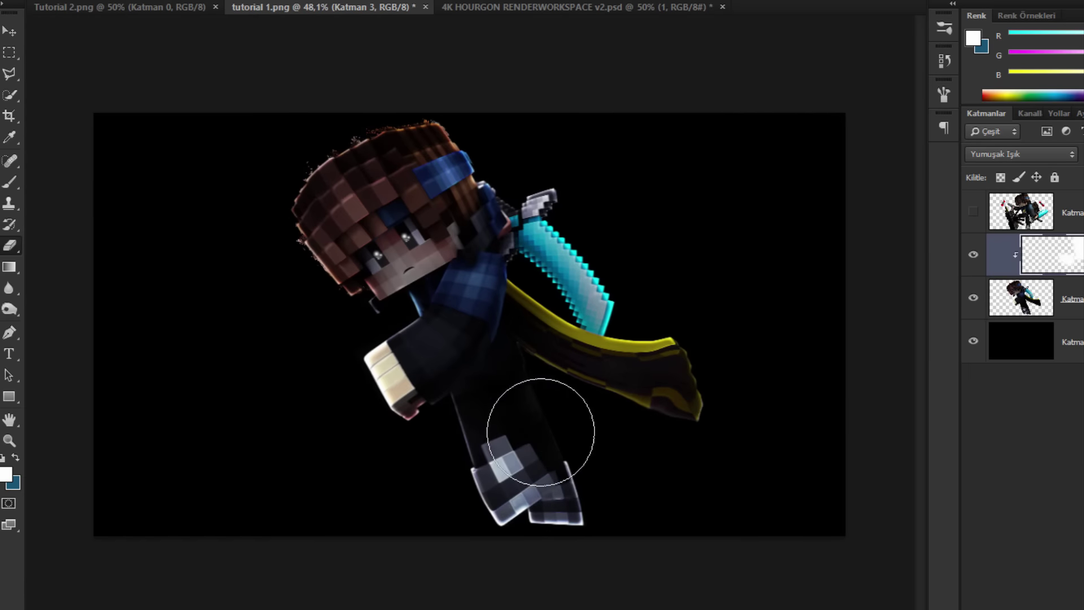
{"action": "left_click_drag", "start_coordinate": [557, 433], "coordinate": [524, 430]}
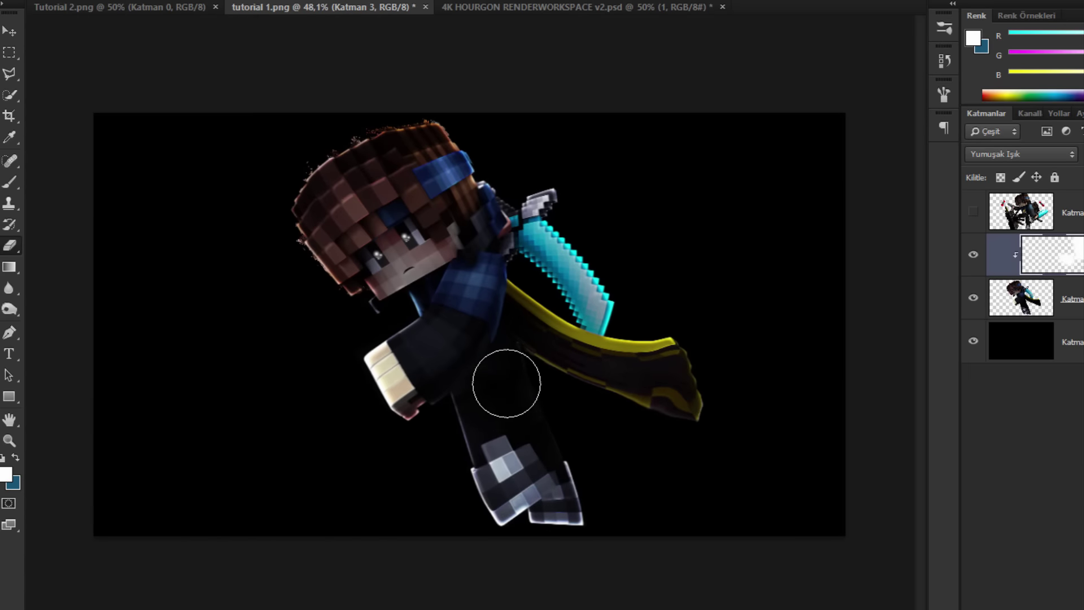
{"action": "scroll", "coordinate": [509, 397], "scroll_direction": "down", "scroll_amount": 1}
{"action": "scroll", "coordinate": [604, 230], "scroll_direction": "up", "scroll_amount": 1}
{"action": "left_click", "coordinate": [8, 28]}
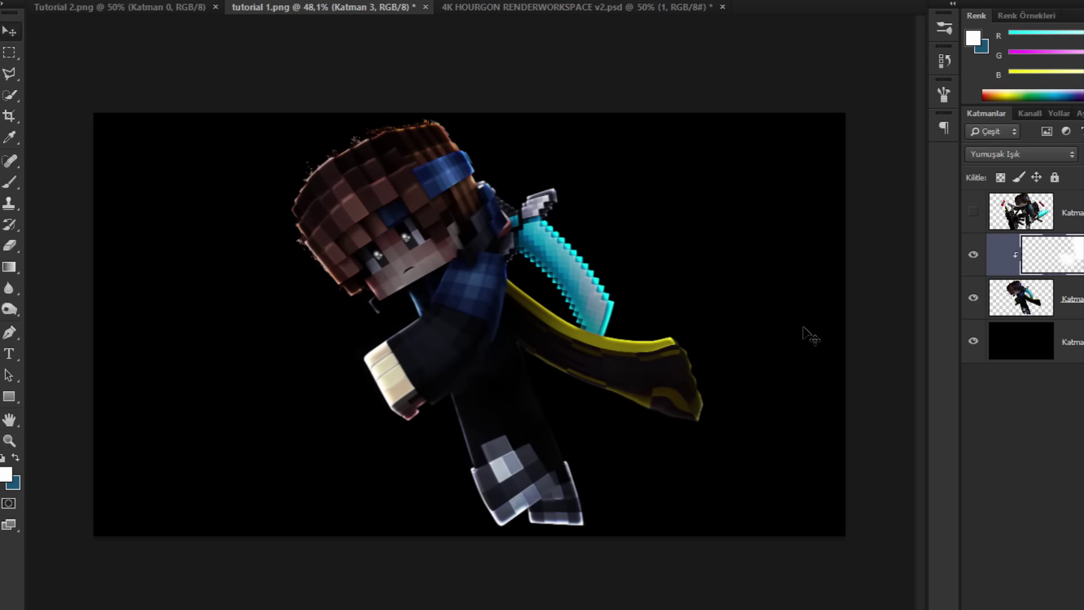
{"action": "key", "text": "Delete"}
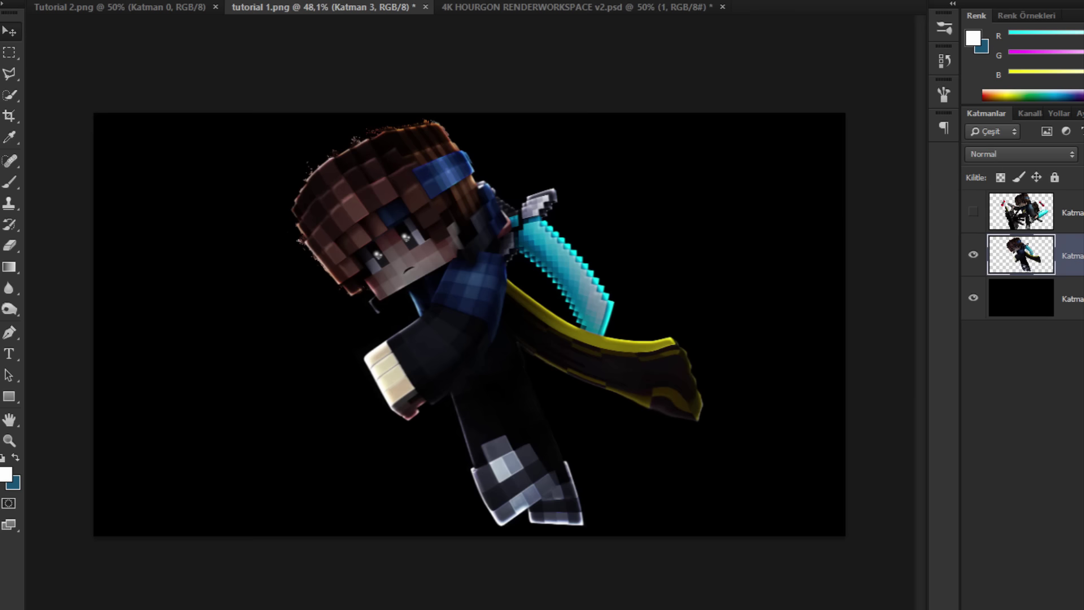
Step: Create a new layer clipped to the character and paint over the sword blade with turquoise sampled from it
{"action": "key", "text": "ctrl+shift+alt+n"}
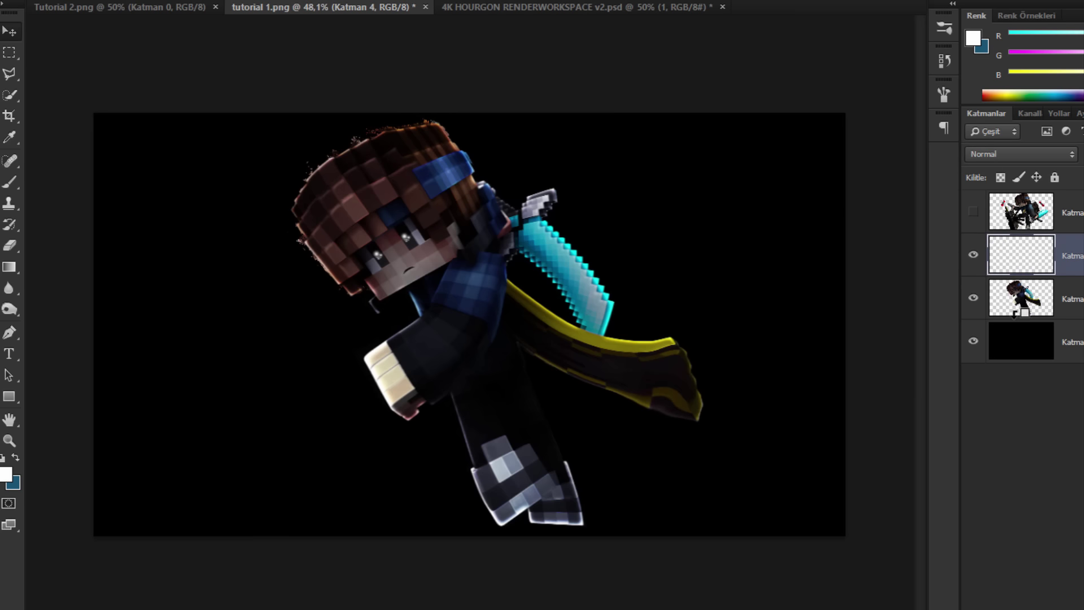
{"action": "left_click", "coordinate": [1030, 276], "text": "alt"}
{"action": "left_click", "coordinate": [9, 182]}
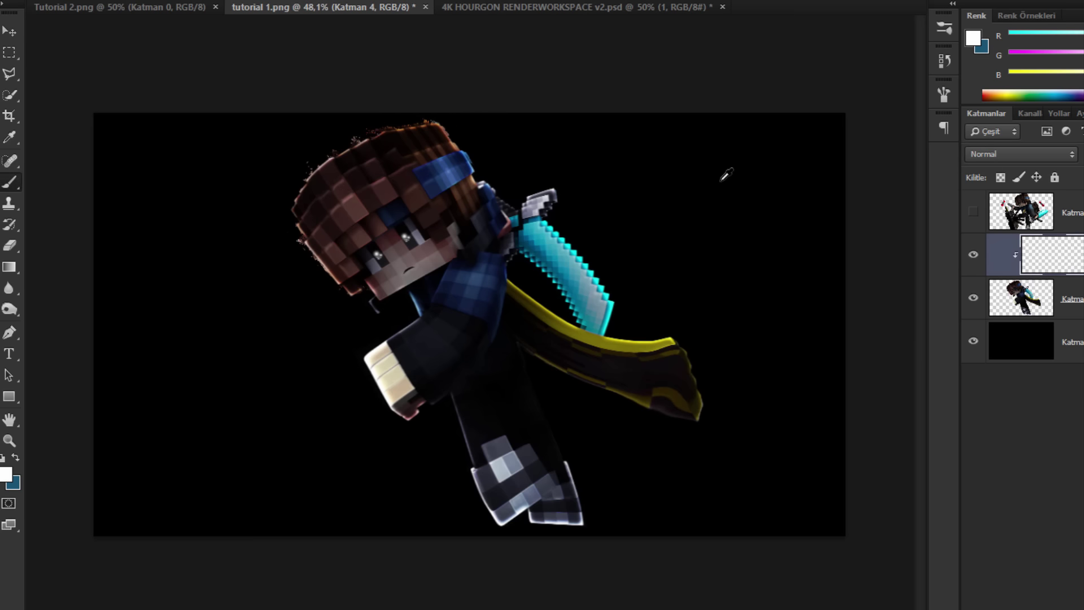
{"action": "scroll", "coordinate": [625, 214], "scroll_direction": "up", "scroll_amount": 1}
{"action": "left_click", "coordinate": [522, 245], "text": "alt"}
{"action": "right_click", "coordinate": [521, 244], "text": "alt"}
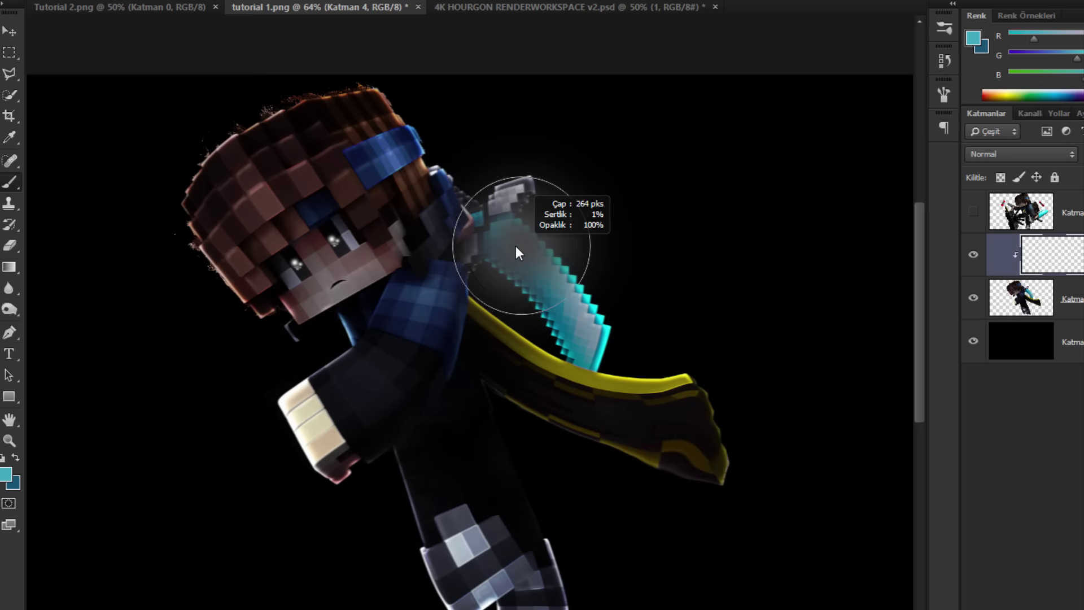
{"action": "left_click_drag", "start_coordinate": [503, 235], "coordinate": [593, 339]}
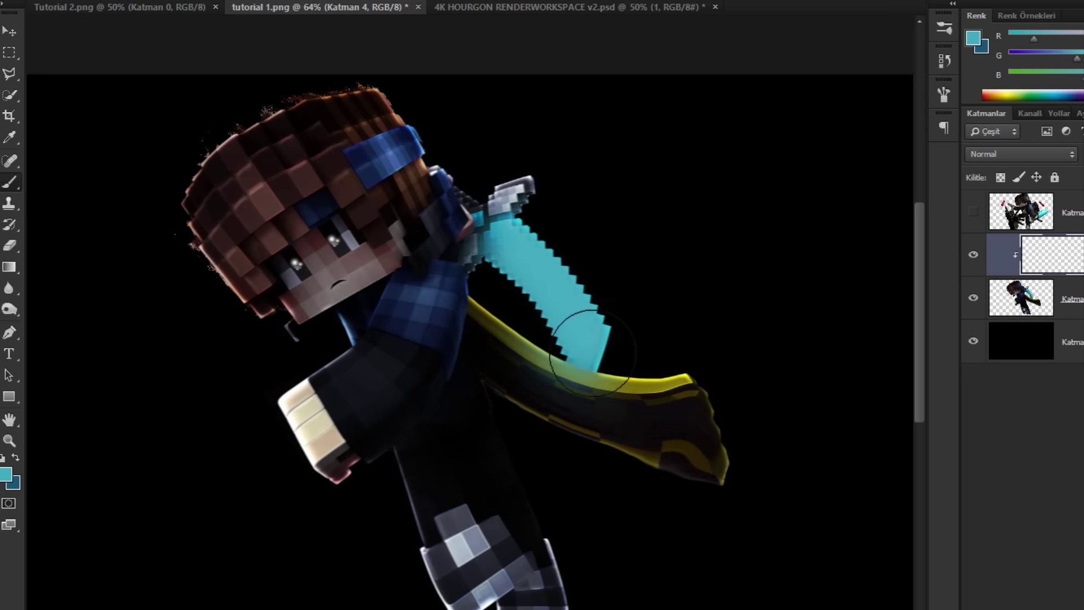
Step: Set the turquoise sword layer's blend mode to Doğrusal Soldurma (Ekle) (Linear Dodge)
{"action": "scroll", "coordinate": [684, 283], "scroll_direction": "down", "scroll_amount": 1}
{"action": "left_click", "coordinate": [1018, 155]}
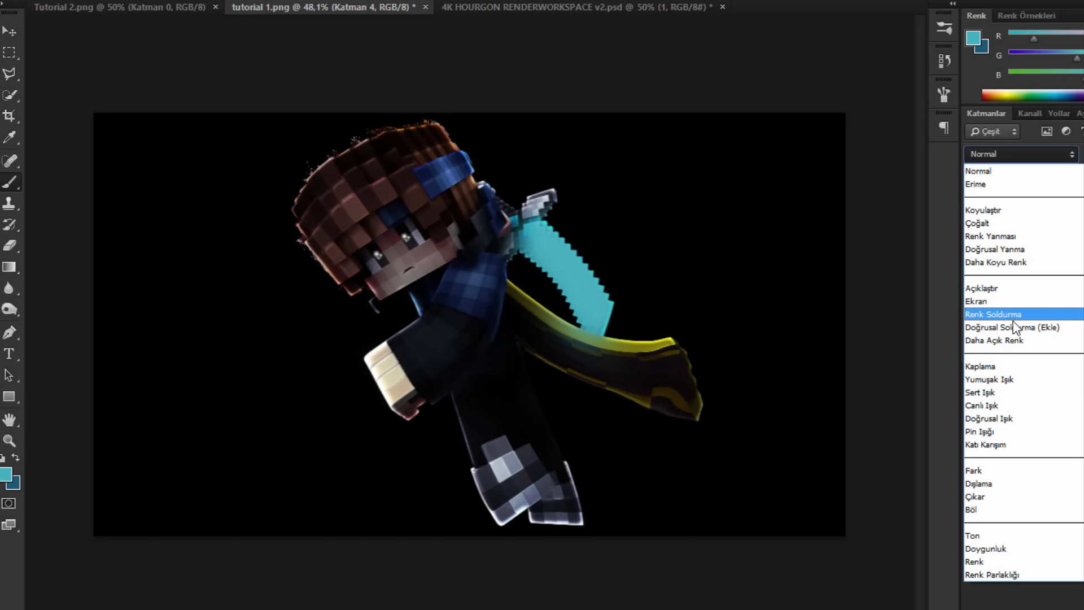
{"action": "left_click", "coordinate": [980, 310]}
{"action": "key", "text": "v"}
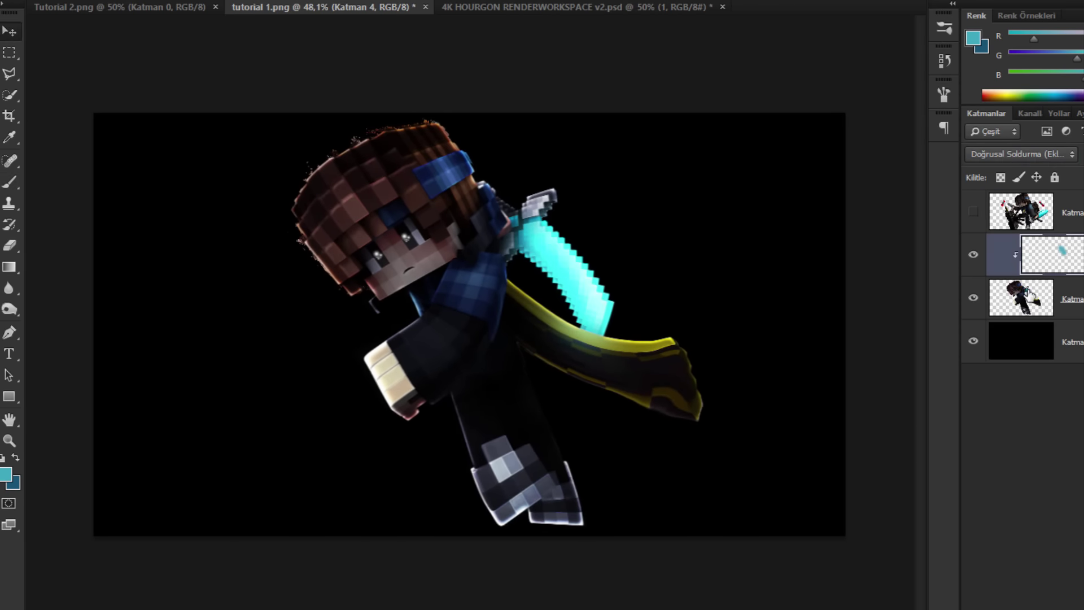
Step: Release the sword glow layer from its clipping mask and soften the glow's intensity
{"action": "left_click_drag", "start_coordinate": [1026, 270], "coordinate": [1025, 271]}
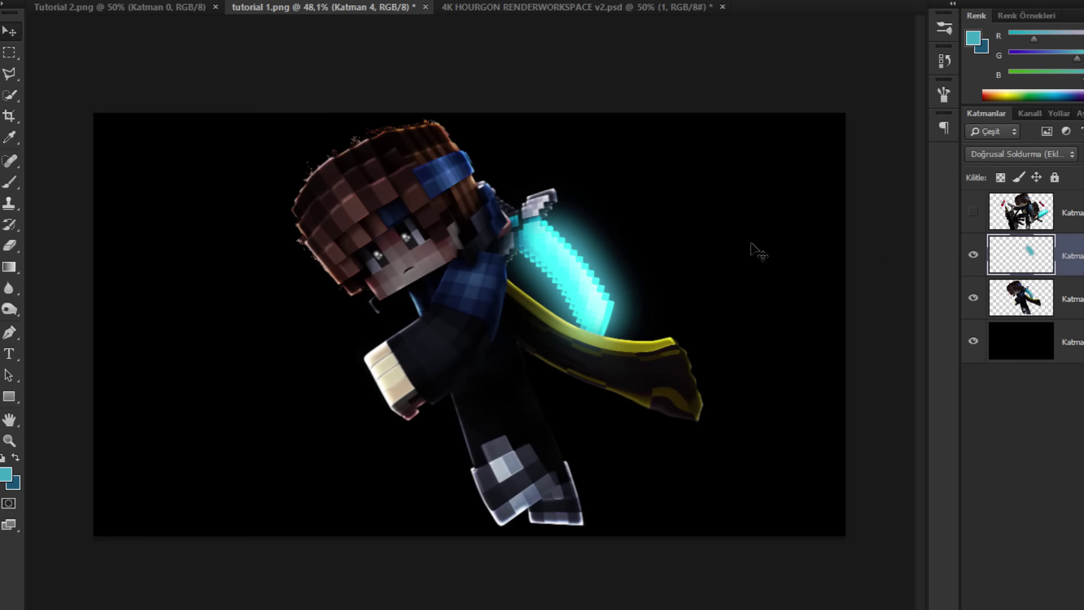
{"action": "scroll", "coordinate": [623, 261], "scroll_direction": "down", "scroll_amount": 3}
{"action": "scroll", "coordinate": [623, 261], "scroll_direction": "up", "scroll_amount": 3}
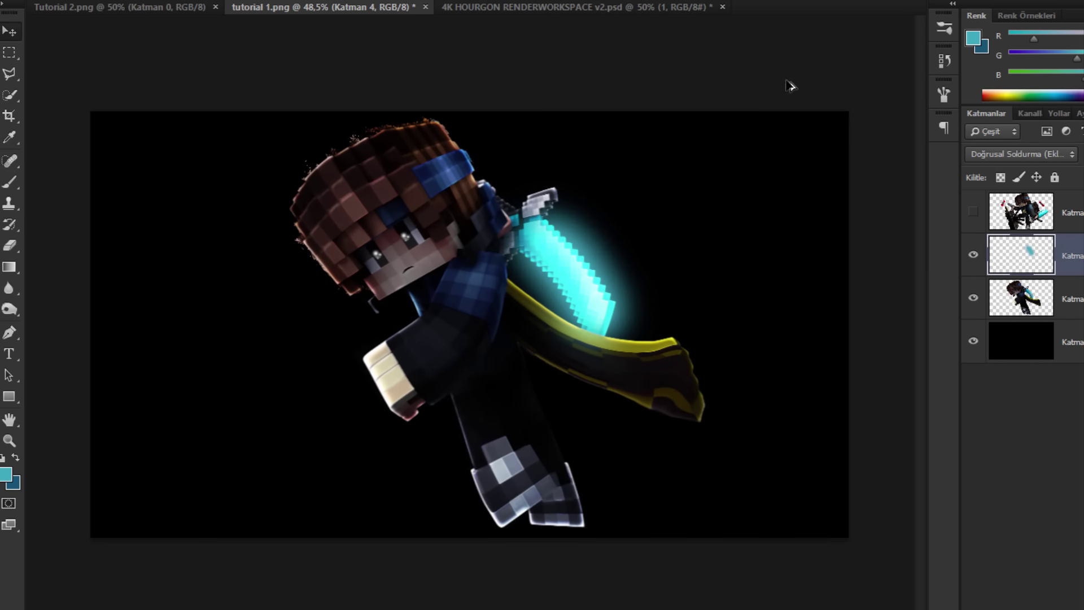
{"action": "scroll", "coordinate": [654, 164], "scroll_direction": "up", "scroll_amount": 3}
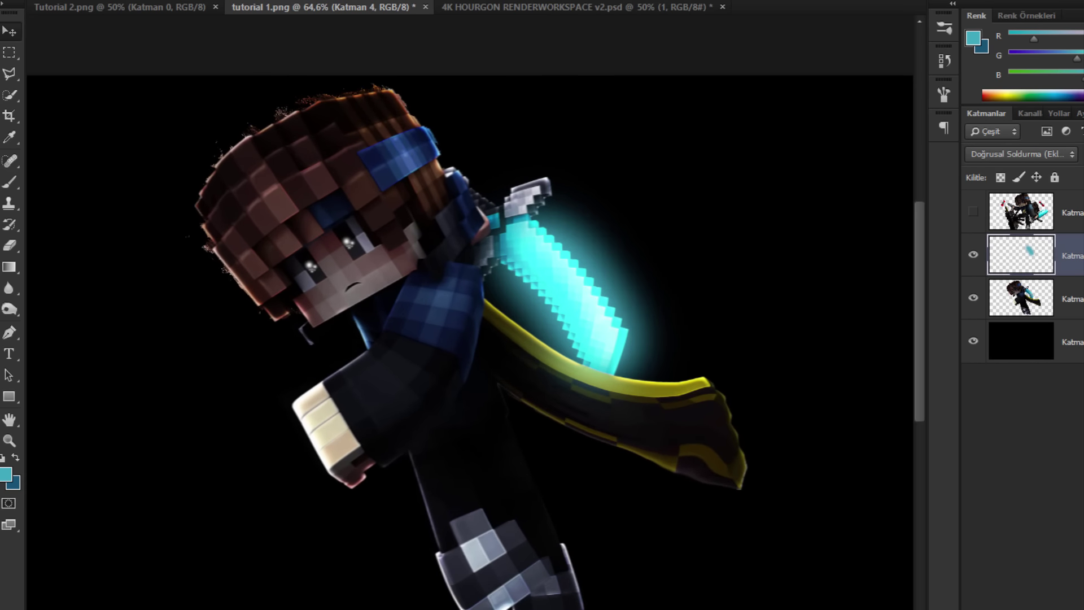
{"action": "scroll", "coordinate": [633, 184], "scroll_direction": "down", "scroll_amount": 4}
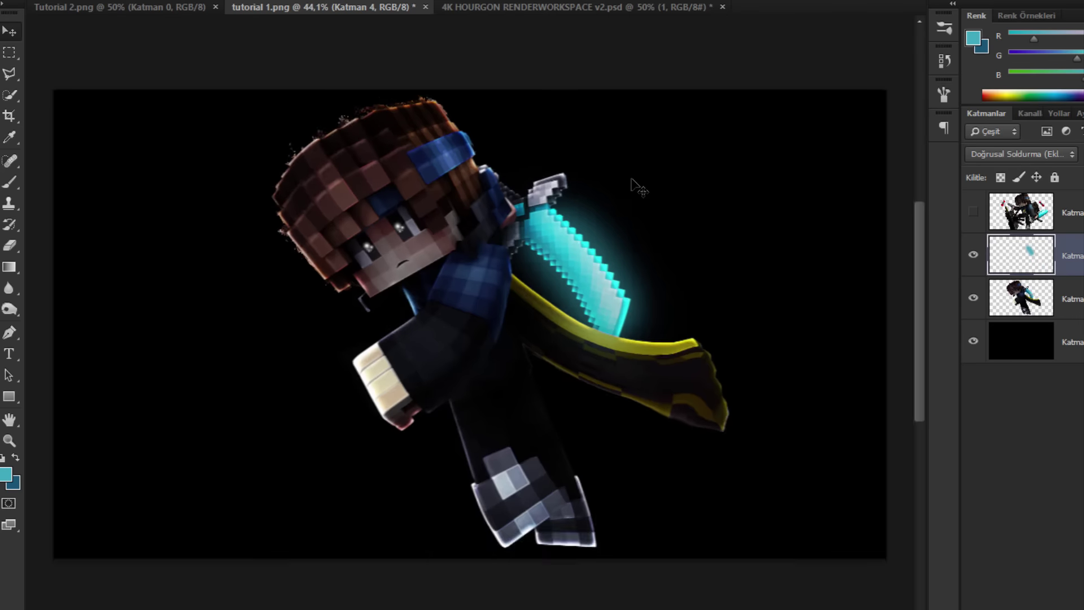
{"action": "scroll", "coordinate": [633, 184], "scroll_direction": "up", "scroll_amount": 5}
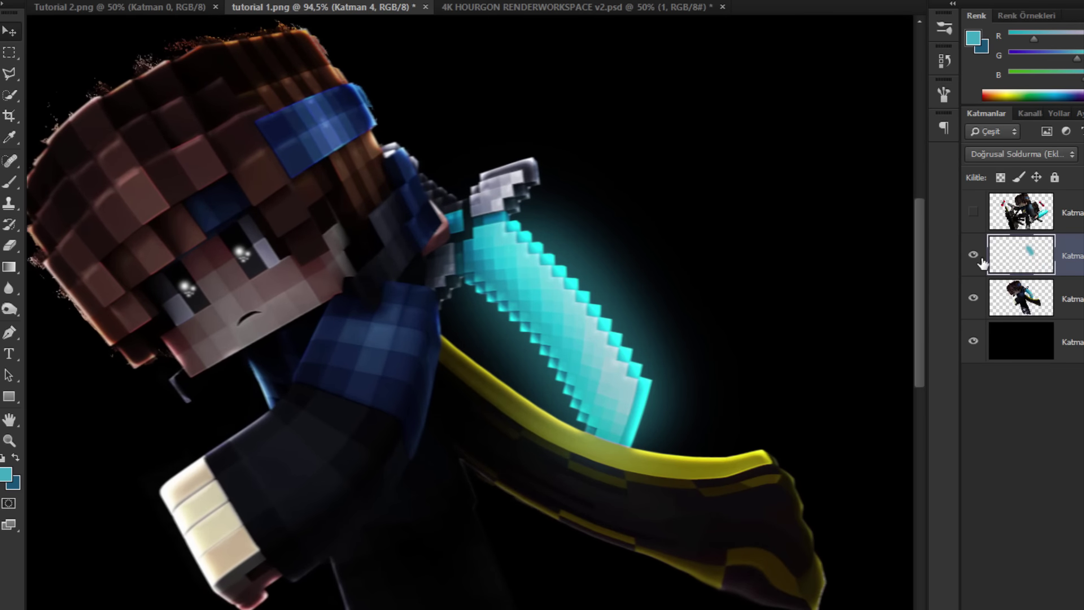
Step: Add a new layer directly above the character layer and clip it to the character
{"action": "left_click", "coordinate": [1063, 299]}
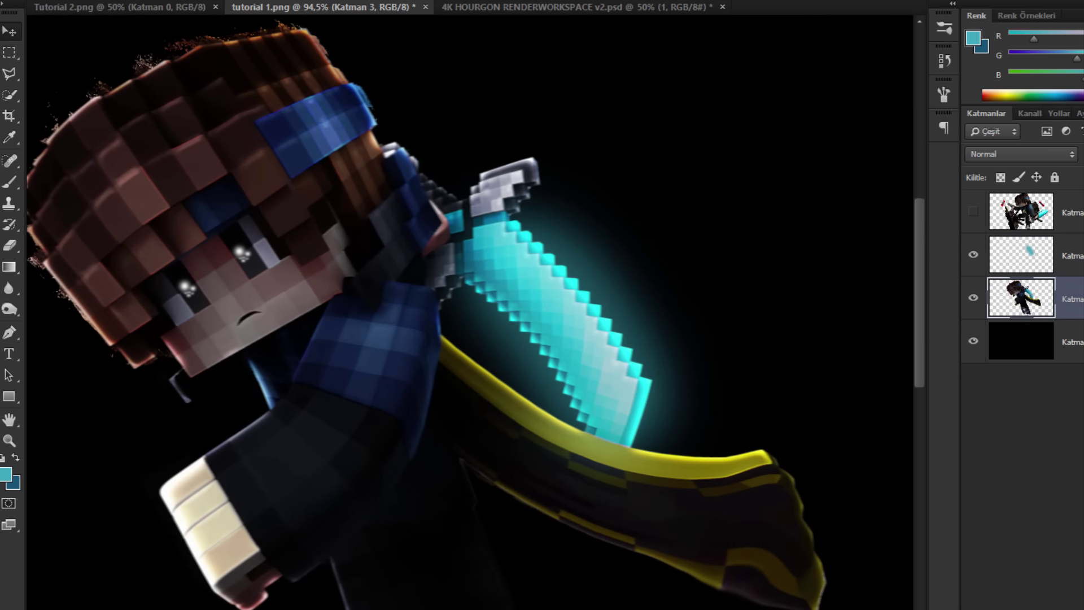
{"action": "key", "text": "ctrl+shift+alt+n"}
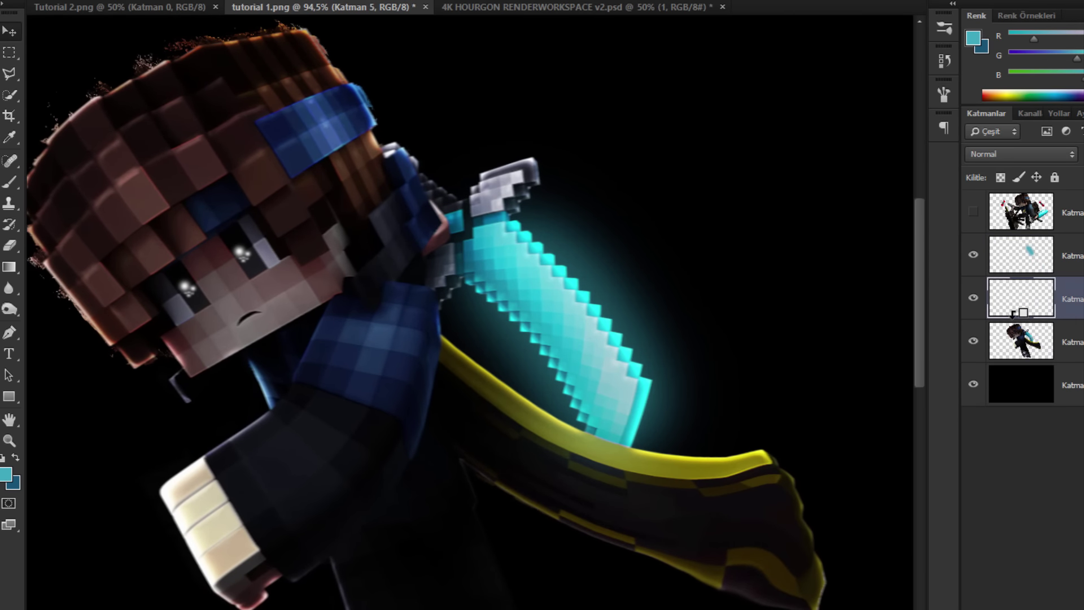
{"action": "left_click", "coordinate": [1019, 312], "text": "alt"}
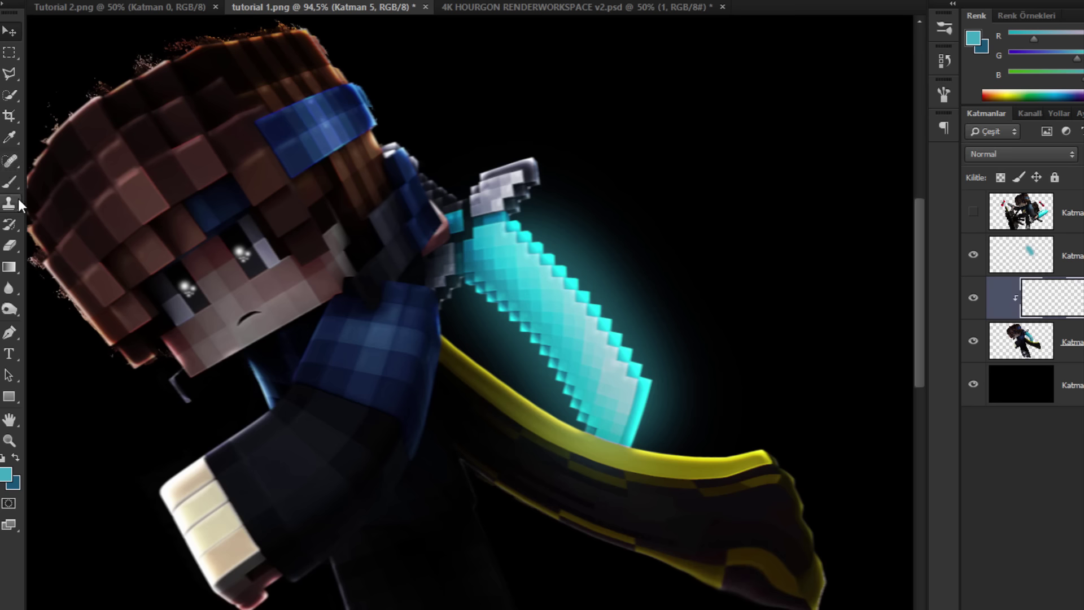
Step: Brush turquoise light along the cape's upper and outer edge and down from the headband over the shoulder and hand
{"action": "left_click", "coordinate": [12, 183]}
{"action": "mouse_move", "coordinate": [714, 452]}
{"action": "left_mouse_down"}
{"action": "mouse_move", "coordinate": [646, 457]}
{"action": "mouse_move", "coordinate": [659, 457]}
{"action": "left_mouse_up"}
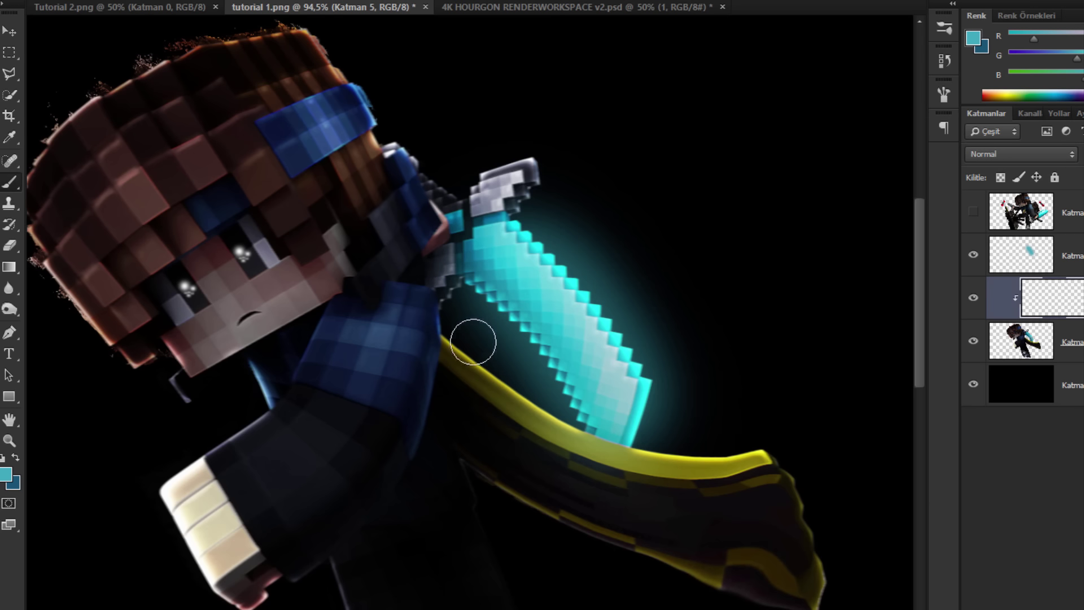
{"action": "mouse_move", "coordinate": [451, 337]}
{"action": "left_mouse_down"}
{"action": "mouse_move", "coordinate": [483, 347]}
{"action": "mouse_move", "coordinate": [551, 407]}
{"action": "mouse_move", "coordinate": [747, 467]}
{"action": "mouse_move", "coordinate": [798, 460]}
{"action": "mouse_move", "coordinate": [844, 564]}
{"action": "left_mouse_up"}
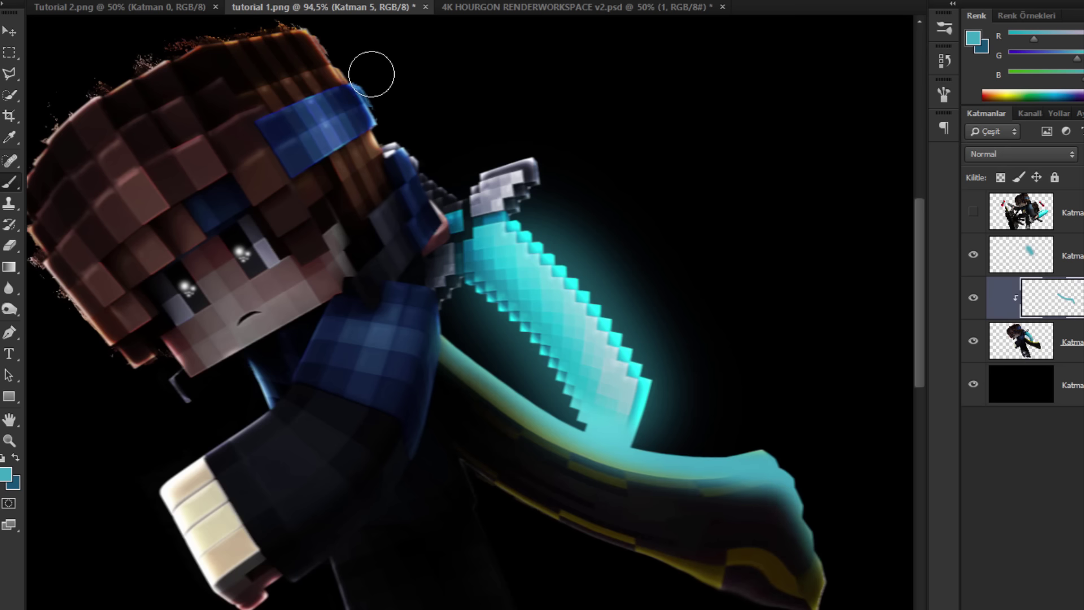
{"action": "mouse_move", "coordinate": [371, 74]}
{"action": "left_mouse_down"}
{"action": "mouse_move", "coordinate": [436, 191]}
{"action": "mouse_move", "coordinate": [447, 234]}
{"action": "mouse_move", "coordinate": [434, 271]}
{"action": "mouse_move", "coordinate": [455, 324]}
{"action": "mouse_move", "coordinate": [480, 348]}
{"action": "left_mouse_up"}
Step: Set the turquoise edge-light layer's blend mode to Ekran (Screen) and reduce its strength
{"action": "left_click", "coordinate": [1028, 156]}
{"action": "left_click", "coordinate": [1017, 178]}
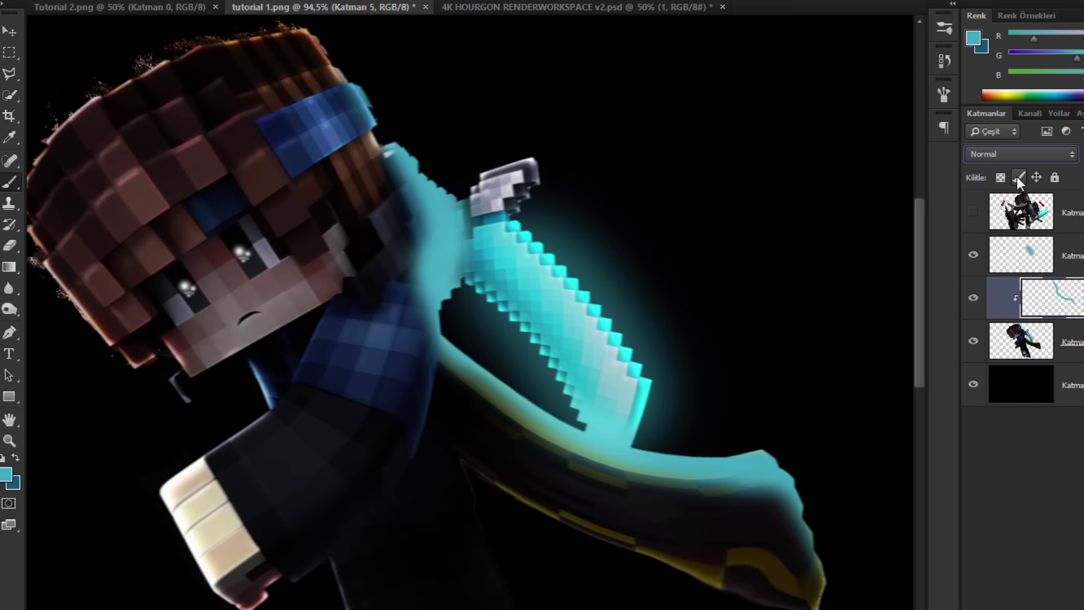
{"action": "key", "text": "Down"}
{"action": "key", "text": "Down"}
{"action": "key", "text": "Down"}
{"action": "key", "text": "Down"}
{"action": "key", "text": "Down"}
{"action": "key", "text": "Down"}
{"action": "key", "text": "Down"}
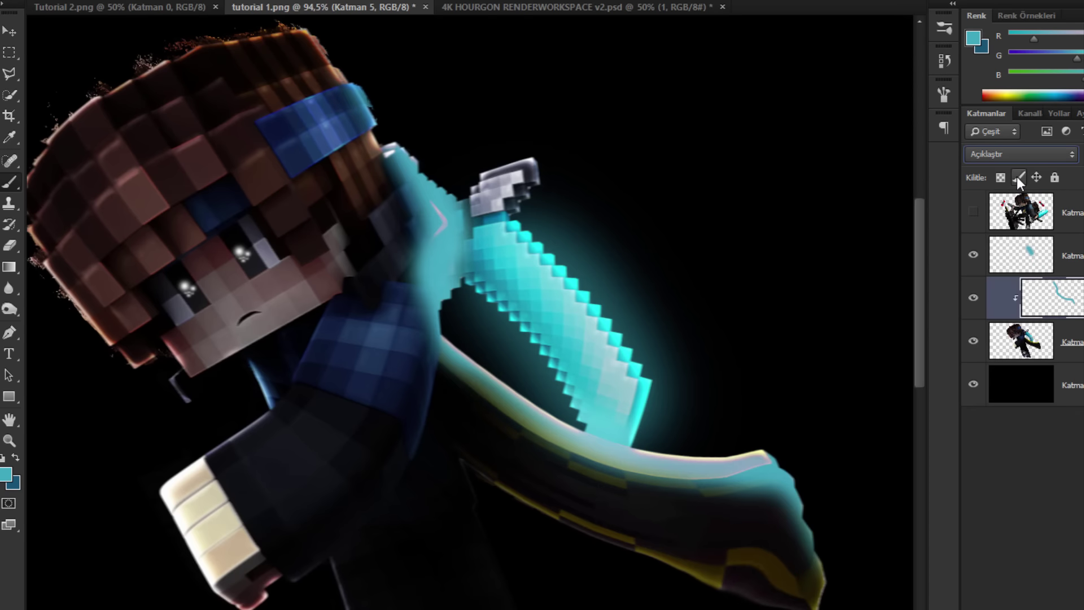
{"action": "key", "text": "Up"}
{"action": "key", "text": "Down"}
{"action": "key", "text": "Down"}
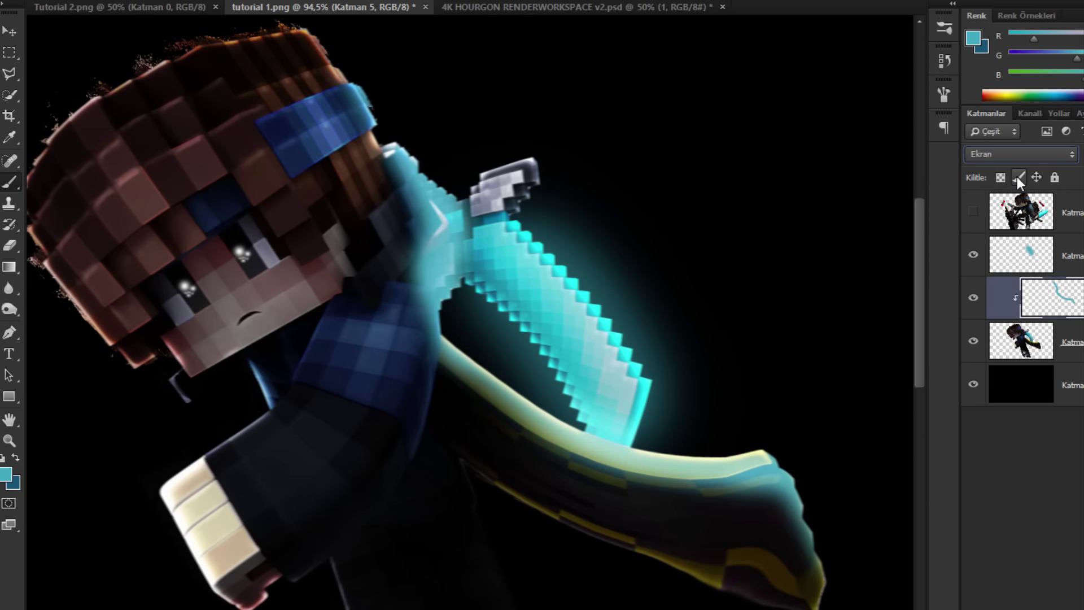
{"action": "key", "text": "Down"}
{"action": "key", "text": "Up"}
{"action": "left_click_drag", "start_coordinate": [1083, 174], "coordinate": [1081, 174]}
{"action": "left_click", "coordinate": [18, 35]}
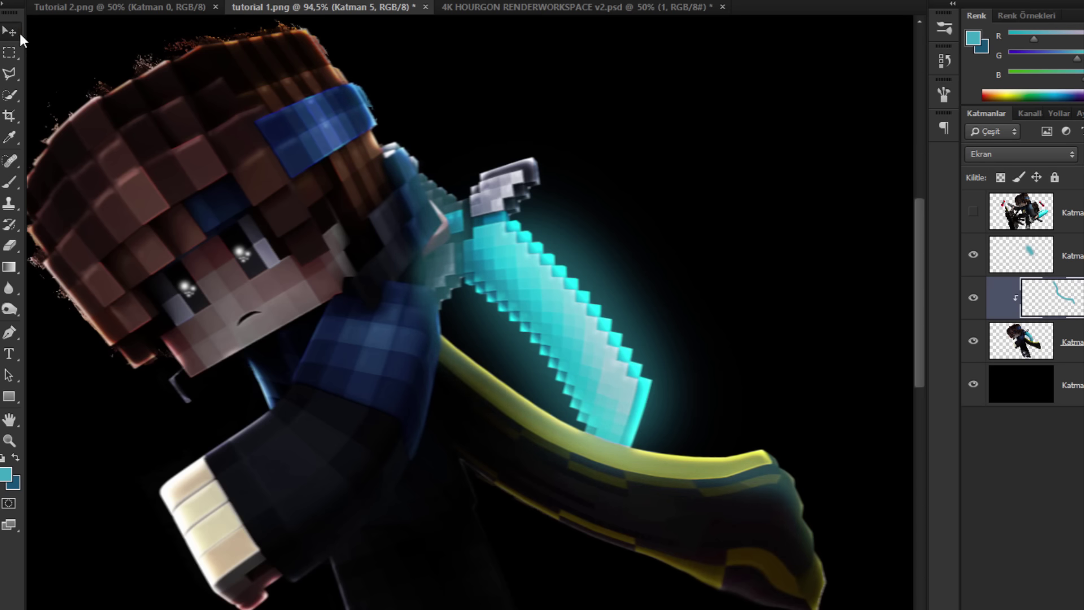
Step: Merge the clipped turquoise edge-light layer into the character layer beneath it
{"action": "scroll", "coordinate": [648, 192], "scroll_direction": "down", "scroll_amount": 3}
{"action": "scroll", "coordinate": [648, 192], "scroll_direction": "up", "scroll_amount": 1}
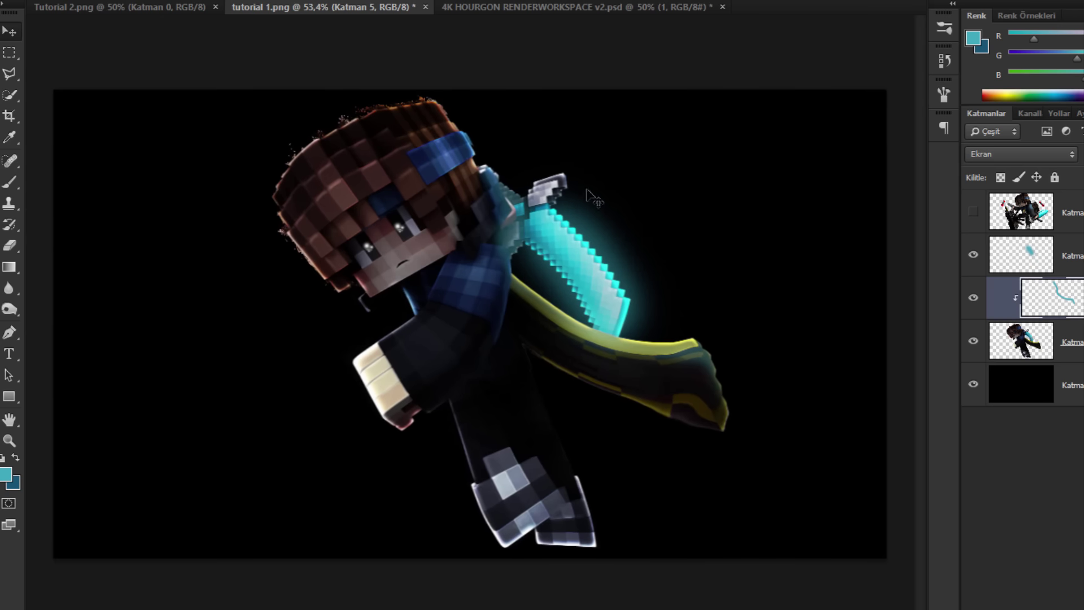
{"action": "left_click", "coordinate": [9, 244]}
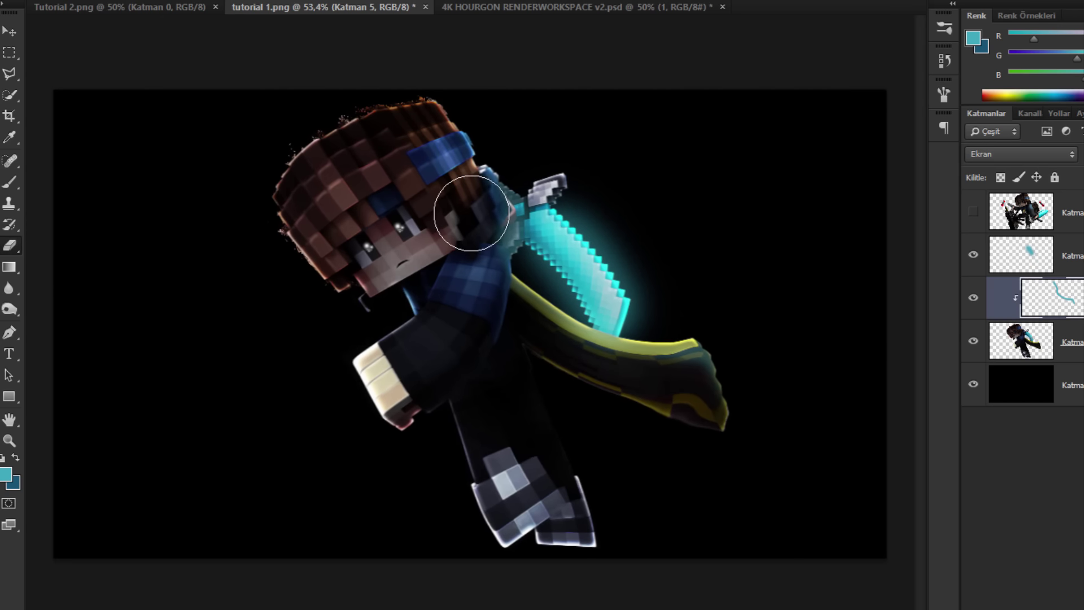
{"action": "scroll", "coordinate": [463, 246], "scroll_direction": "down", "scroll_amount": 5}
{"action": "scroll", "coordinate": [473, 249], "scroll_direction": "up", "scroll_amount": 4}
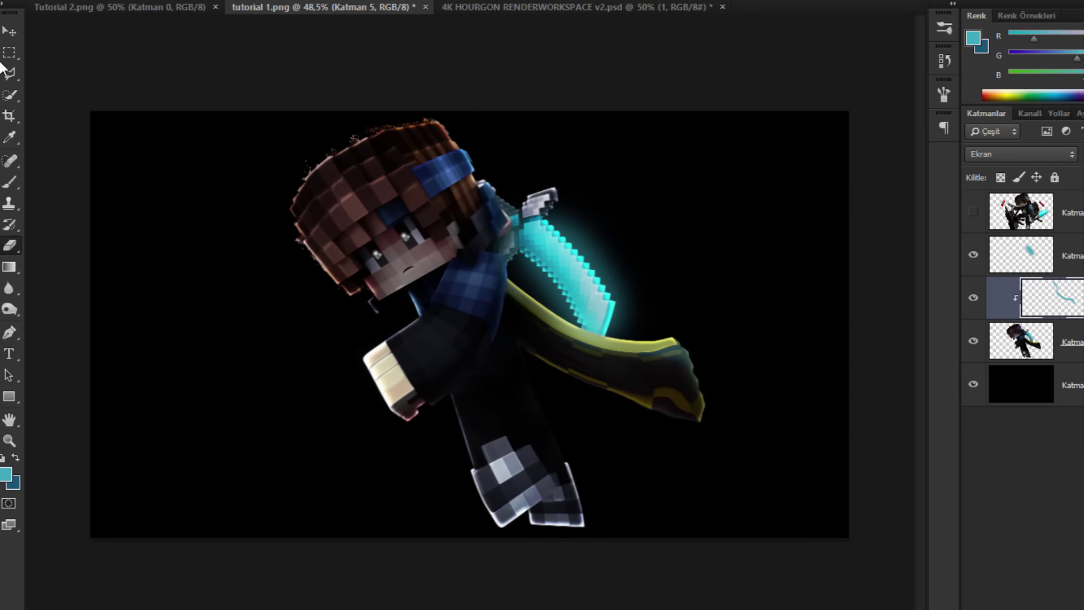
{"action": "left_click", "coordinate": [9, 32]}
{"action": "left_click", "coordinate": [1072, 341], "text": "ctrl"}
{"action": "key", "text": "ctrl+e"}
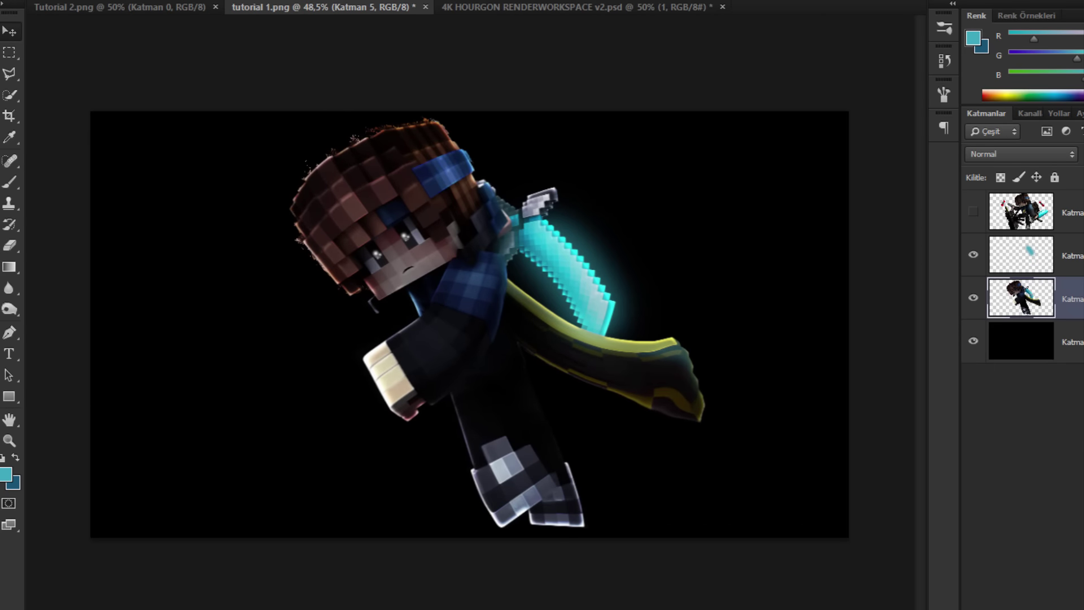
Step: Switch to File Explorer and open the Design Files folder on the desktop
{"action": "scroll", "coordinate": [449, 186], "scroll_direction": "down", "scroll_amount": 4}
{"action": "scroll", "coordinate": [424, 174], "scroll_direction": "up", "scroll_amount": 4}
{"action": "scroll", "coordinate": [535, 252], "scroll_direction": "up", "scroll_amount": 2}
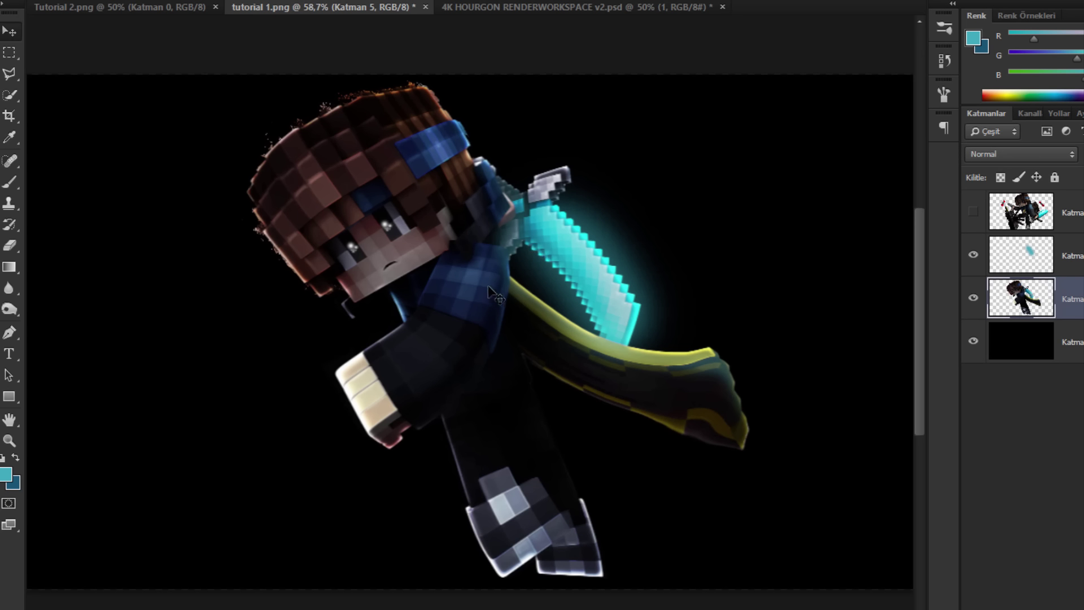
{"action": "key", "text": "alt+Tab"}
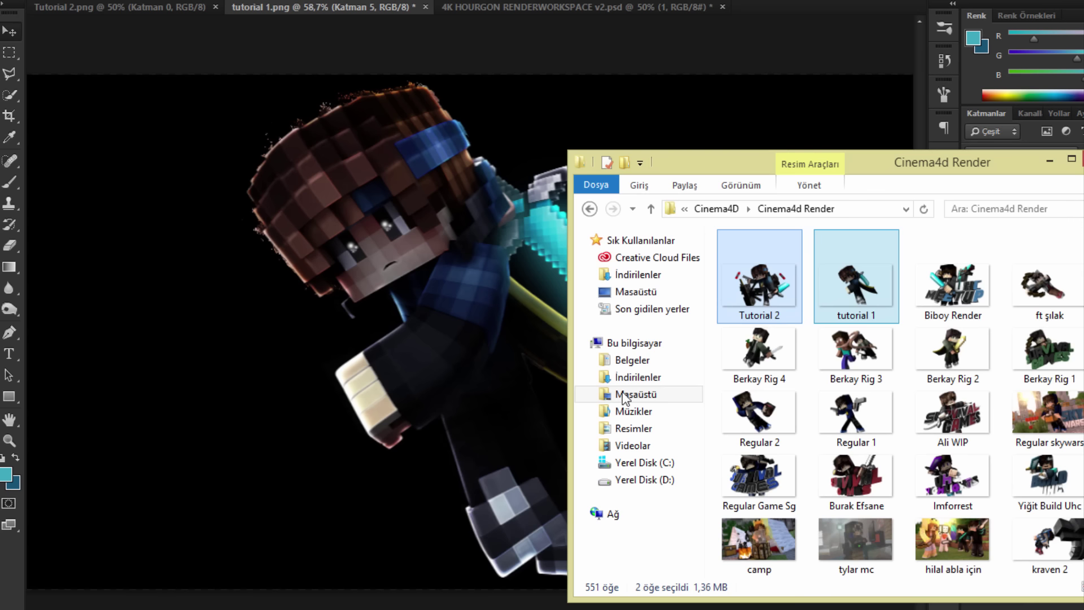
{"action": "left_click", "coordinate": [635, 393]}
{"action": "left_click", "coordinate": [767, 277]}
{"action": "double_click", "coordinate": [767, 277]}
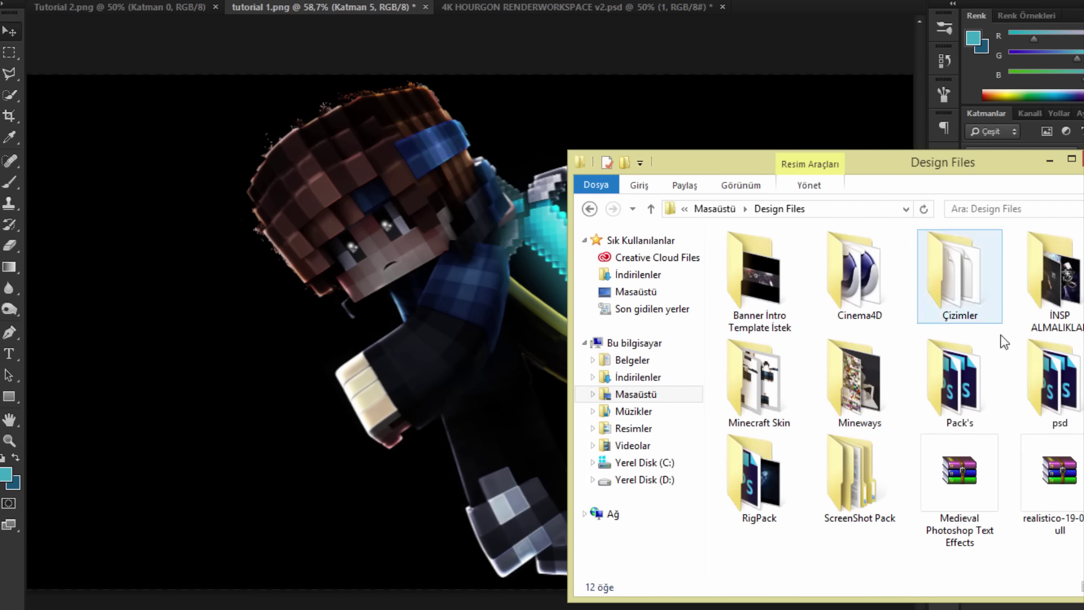
Step: Open HNZ_Private_GFX_Pack_v2 and Fyre's Essentials from the Pack's folder in Photoshop, keeping the layers editable
{"action": "double_click", "coordinate": [1033, 386]}
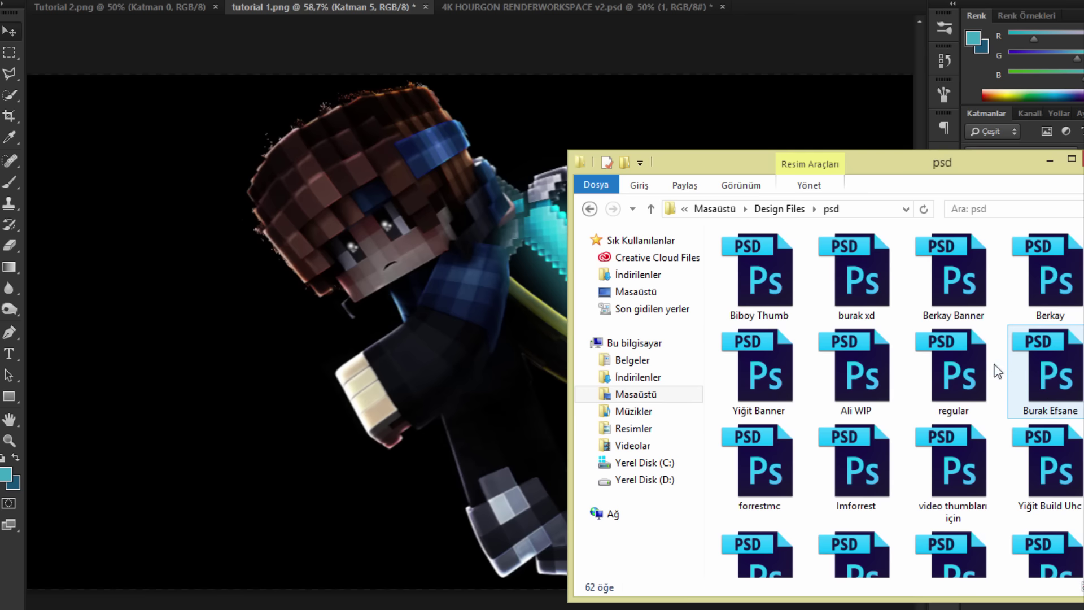
{"action": "left_click", "coordinate": [590, 210]}
{"action": "double_click", "coordinate": [940, 352]}
{"action": "left_click", "coordinate": [898, 367]}
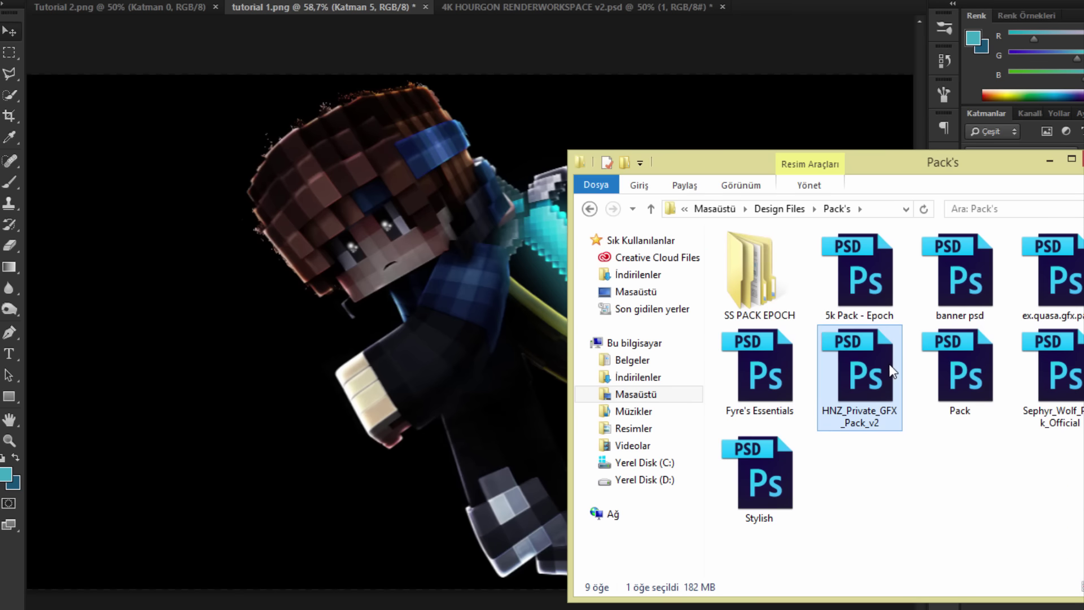
{"action": "double_click", "coordinate": [766, 363]}
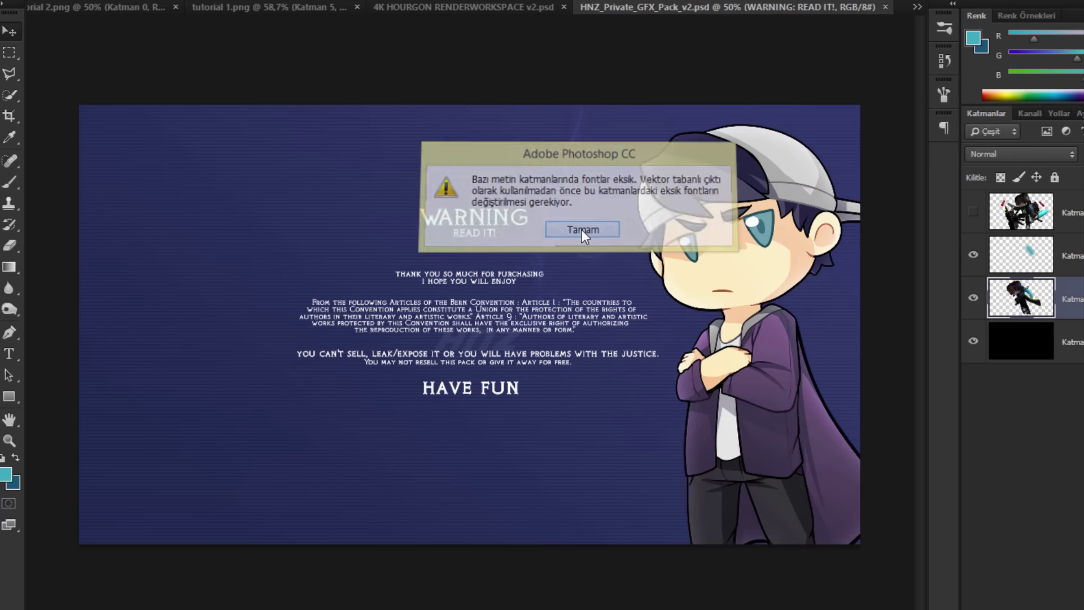
{"action": "left_click", "coordinate": [581, 230]}
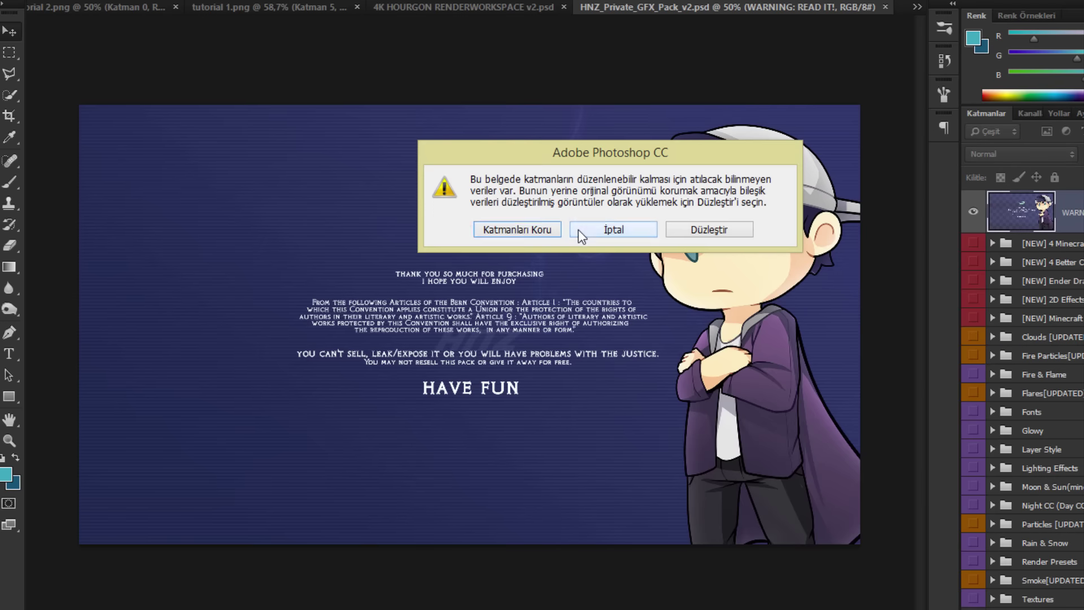
{"action": "left_click", "coordinate": [543, 233]}
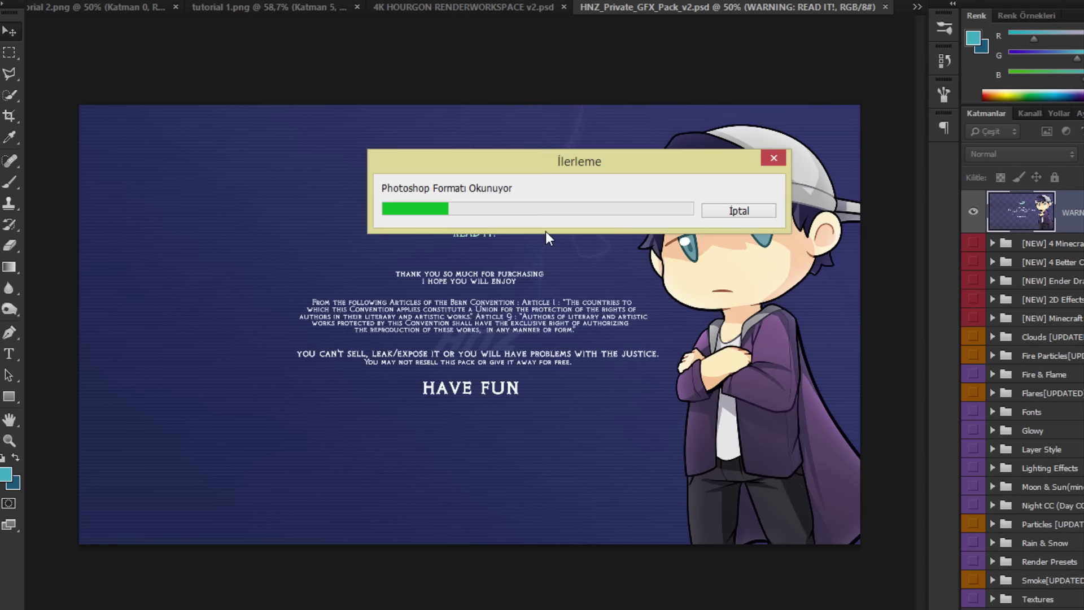
{"action": "left_click", "coordinate": [597, 236]}
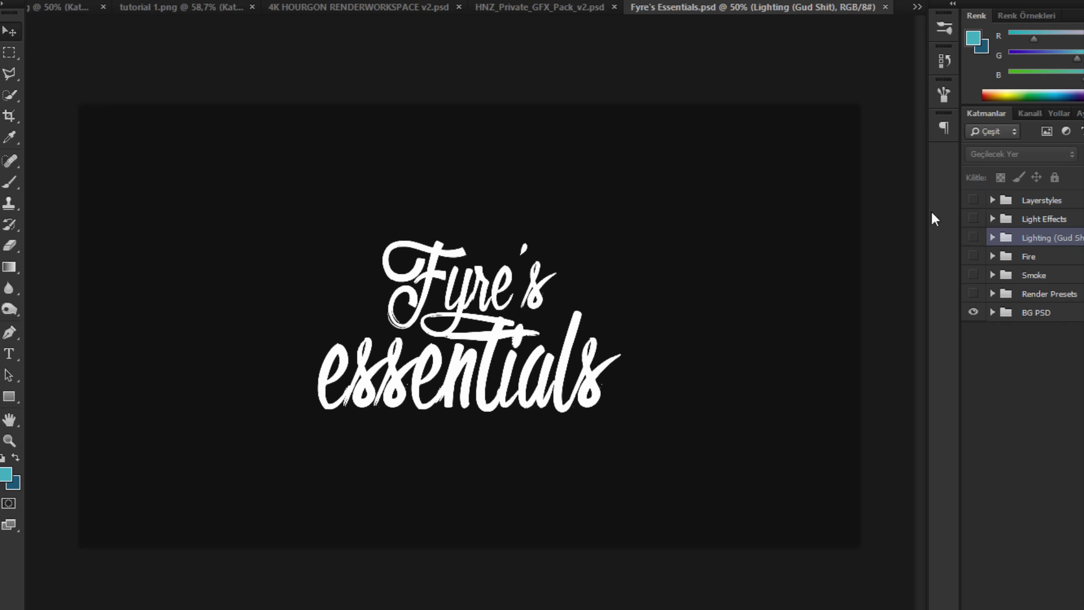
Step: Expand the Fire group in Fyre's Essentials and preview its flame layers one at a time
{"action": "left_click", "coordinate": [993, 256]}
{"action": "left_click", "coordinate": [989, 281]}
{"action": "left_click", "coordinate": [974, 287]}
{"action": "left_click", "coordinate": [974, 286]}
{"action": "left_click", "coordinate": [973, 328]}
{"action": "left_click", "coordinate": [973, 328]}
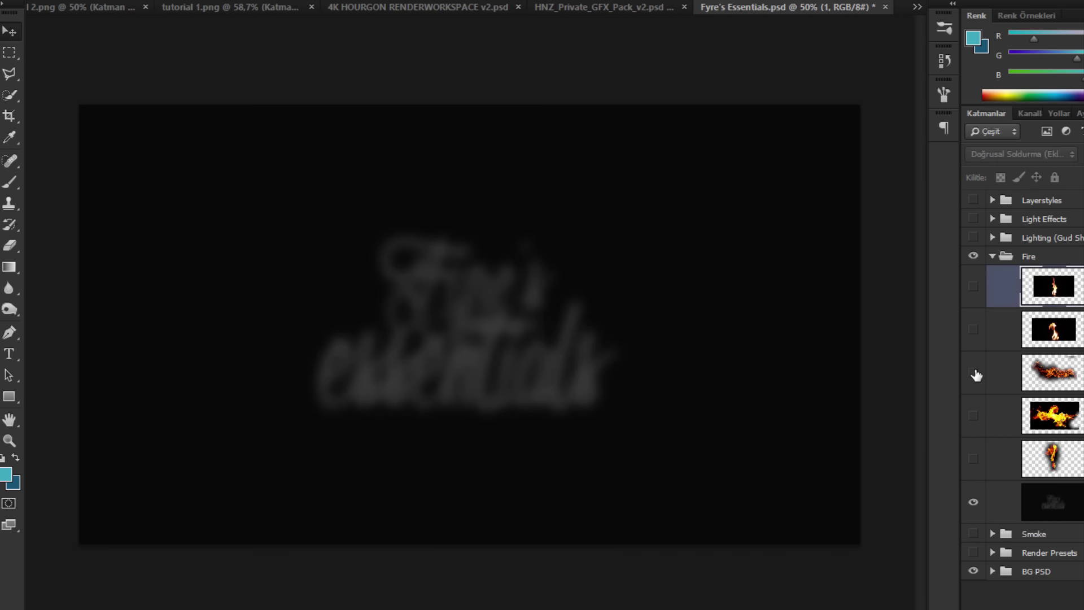
{"action": "left_click", "coordinate": [975, 374]}
{"action": "left_click", "coordinate": [975, 375]}
{"action": "left_click", "coordinate": [972, 416]}
{"action": "left_click", "coordinate": [972, 416]}
{"action": "left_click", "coordinate": [971, 453]}
{"action": "left_click", "coordinate": [972, 416]}
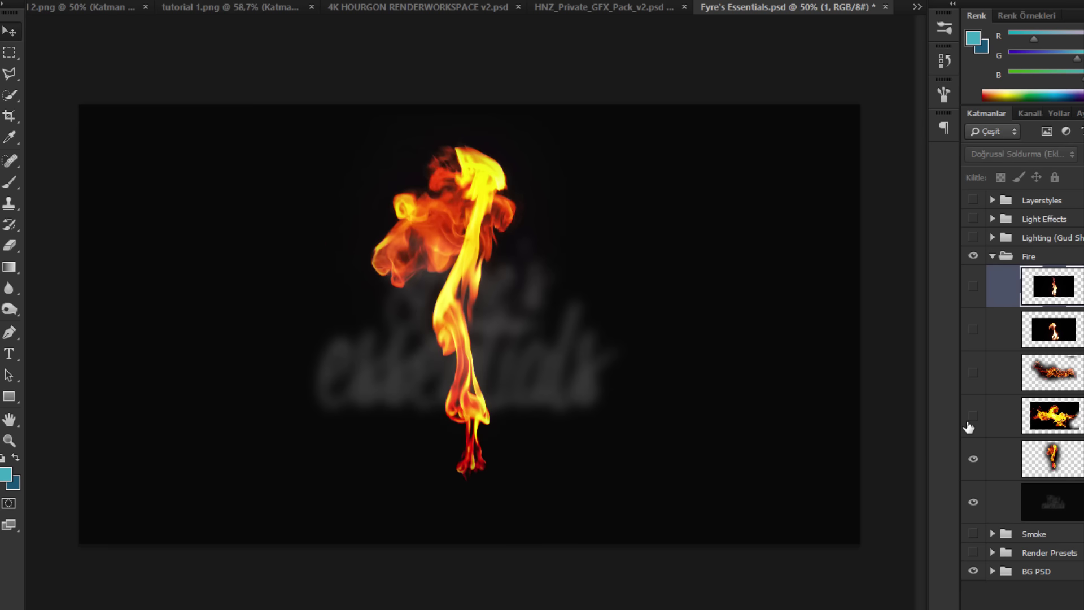
{"action": "left_click", "coordinate": [972, 416]}
{"action": "left_click", "coordinate": [972, 458]}
{"action": "left_click", "coordinate": [972, 416]}
Step: Show the wide horizontal flame layer, copy it into tutorial 1.png and place it across the character's forearm
{"action": "left_click", "coordinate": [972, 373]}
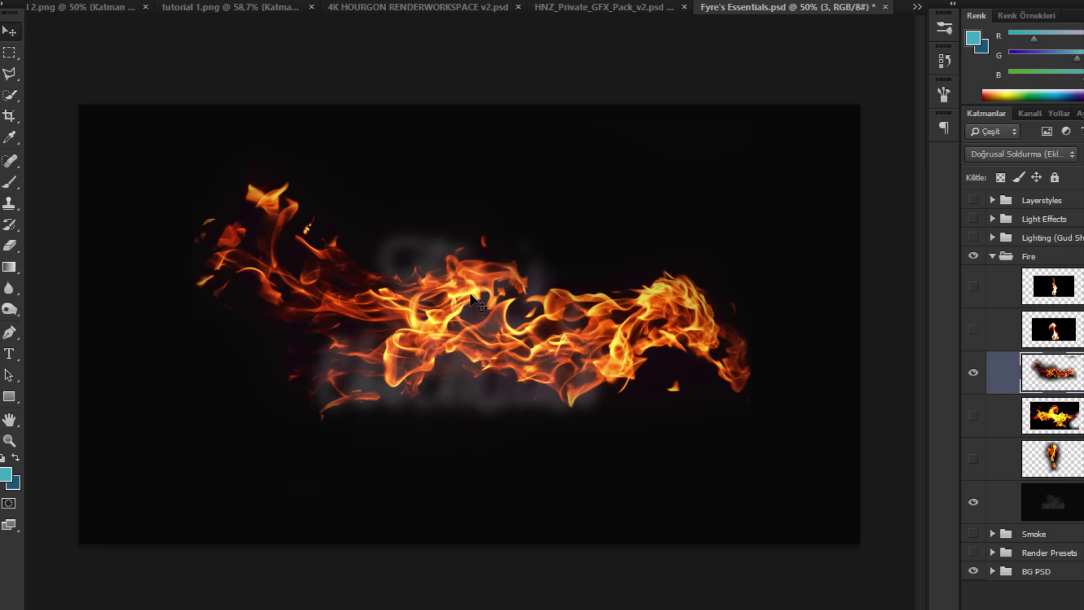
{"action": "left_click", "coordinate": [1002, 373]}
{"action": "left_click_drag", "start_coordinate": [239, 5], "coordinate": [290, 271]}
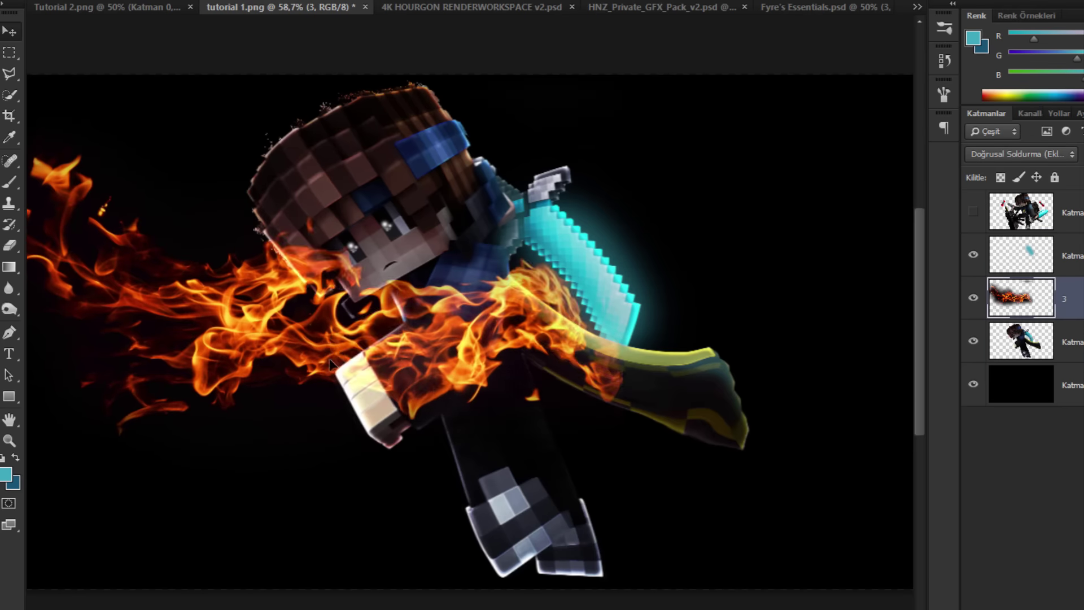
{"action": "left_click_drag", "start_coordinate": [329, 393], "coordinate": [353, 448]}
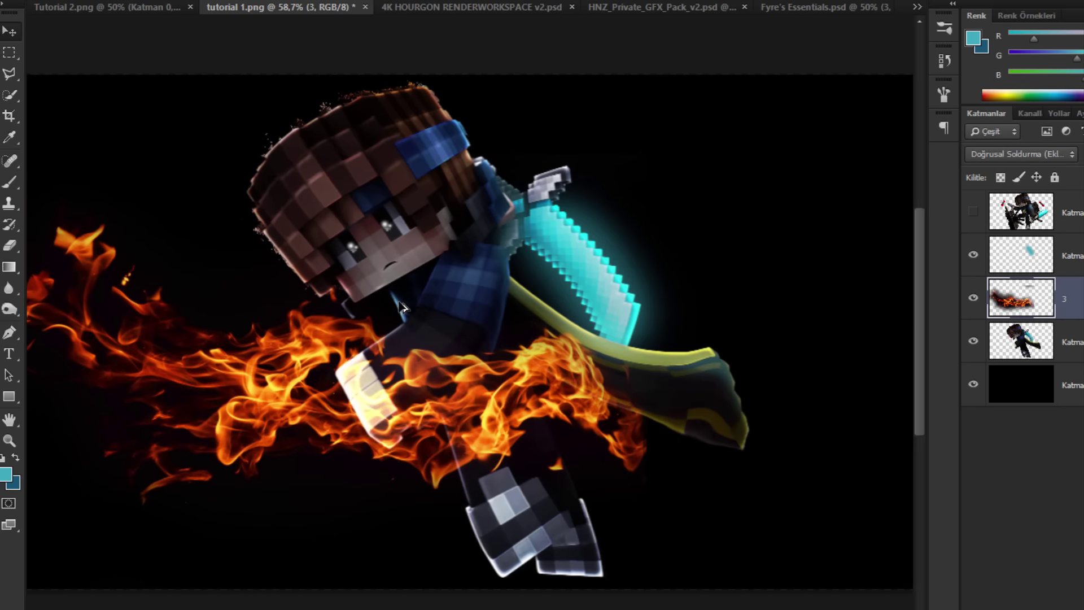
Step: Scale the flame layer down and rotate it to follow the diagonal of the character's lower arm
{"action": "scroll", "coordinate": [342, 373], "scroll_direction": "up", "scroll_amount": 1}
{"action": "key", "text": "ctrl+t"}
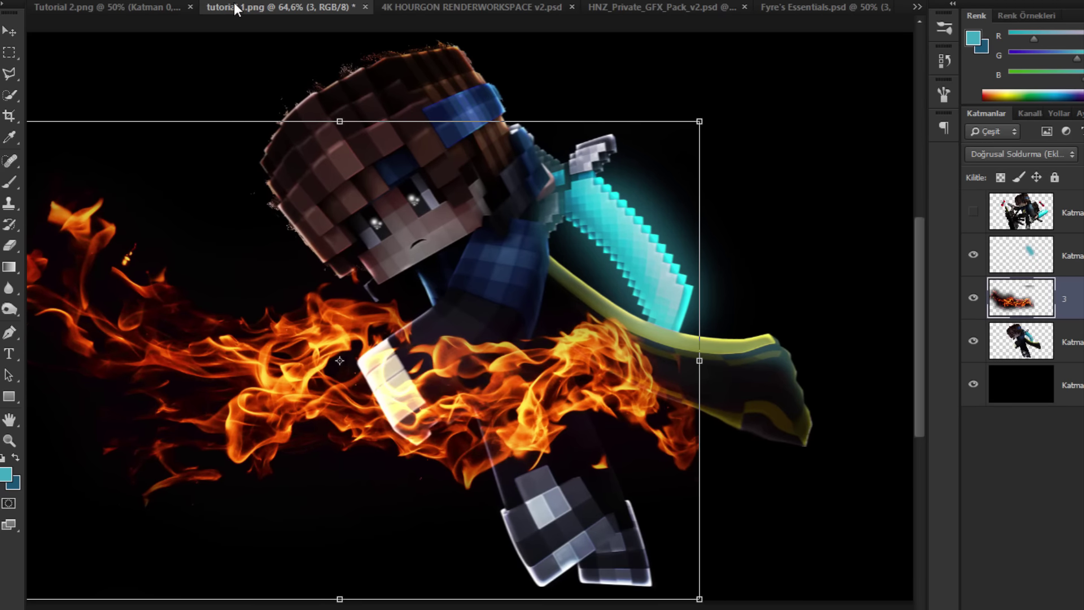
{"action": "left_click_drag", "start_coordinate": [216, 1], "coordinate": [185, 5]}
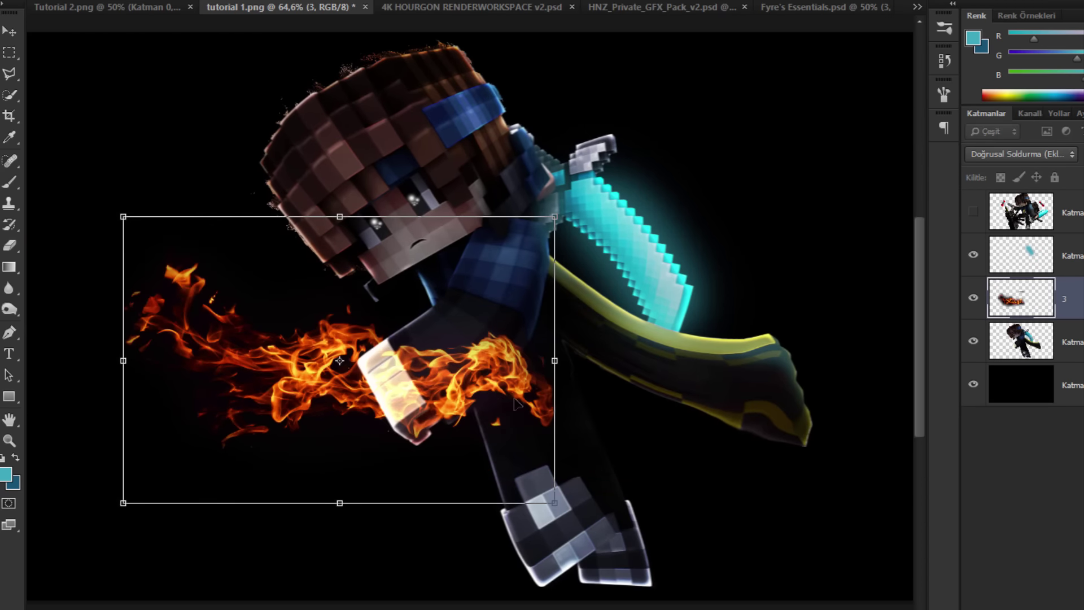
{"action": "left_click_drag", "start_coordinate": [598, 379], "coordinate": [162, 218]}
{"action": "left_click_drag", "start_coordinate": [400, 432], "coordinate": [418, 448]}
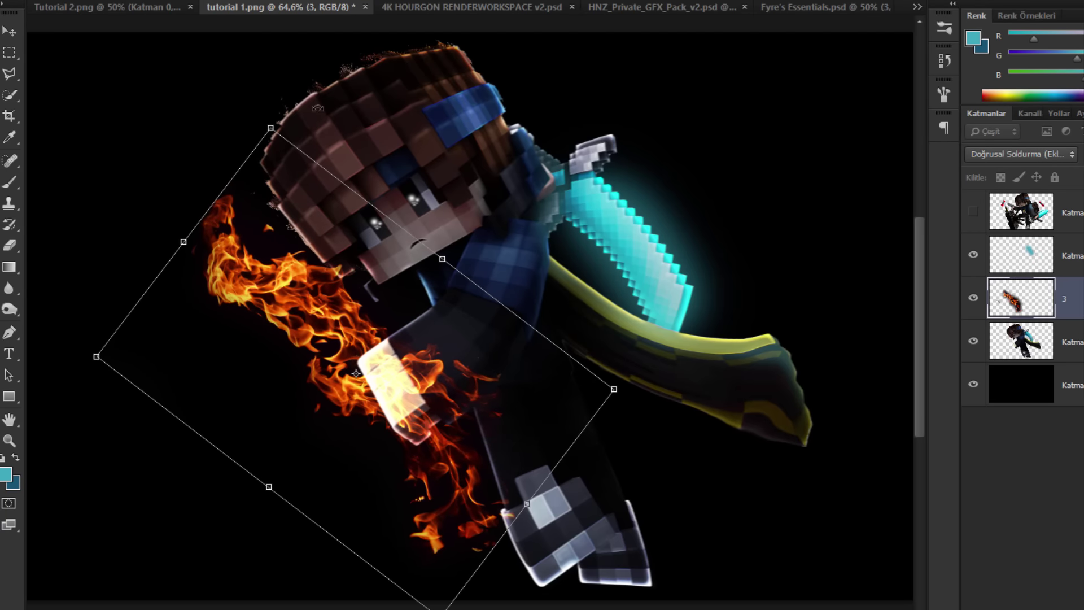
{"action": "left_click_drag", "start_coordinate": [441, 609], "coordinate": [422, 564]}
{"action": "left_click_drag", "start_coordinate": [530, 547], "coordinate": [528, 291]}
{"action": "left_click_drag", "start_coordinate": [298, 396], "coordinate": [346, 407]}
Step: Warp the flame so it curves around the forearm and trails past the hand, and apply the transformation
{"action": "right_click", "coordinate": [369, 430]}
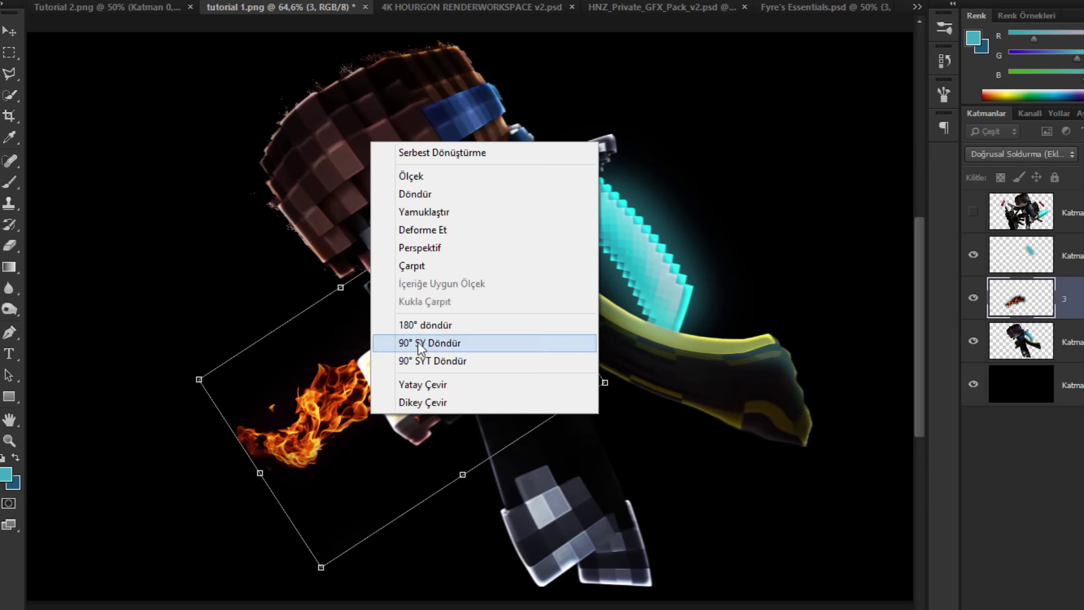
{"action": "left_click", "coordinate": [474, 266]}
{"action": "left_click_drag", "start_coordinate": [398, 443], "coordinate": [454, 443]}
{"action": "left_click_drag", "start_coordinate": [505, 346], "coordinate": [487, 316]}
{"action": "left_click_drag", "start_coordinate": [339, 384], "coordinate": [381, 471]}
{"action": "left_click_drag", "start_coordinate": [557, 375], "coordinate": [551, 358]}
{"action": "key", "text": "Return"}
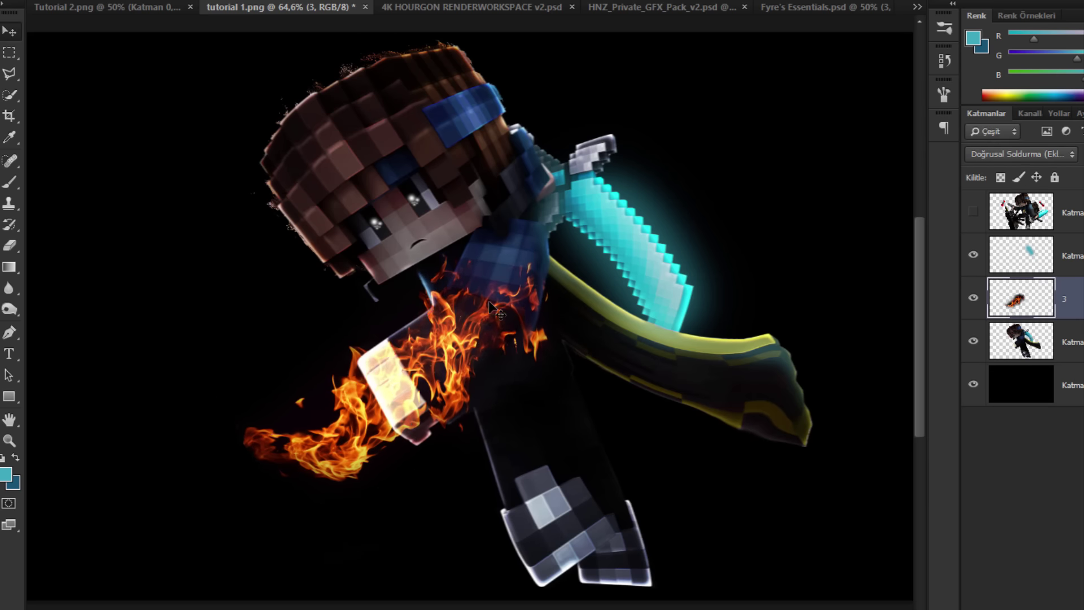
Step: On the character layer, outline the flaming arm and hand with a polygonal lasso selection
{"action": "scroll", "coordinate": [494, 305], "scroll_direction": "down", "scroll_amount": 3}
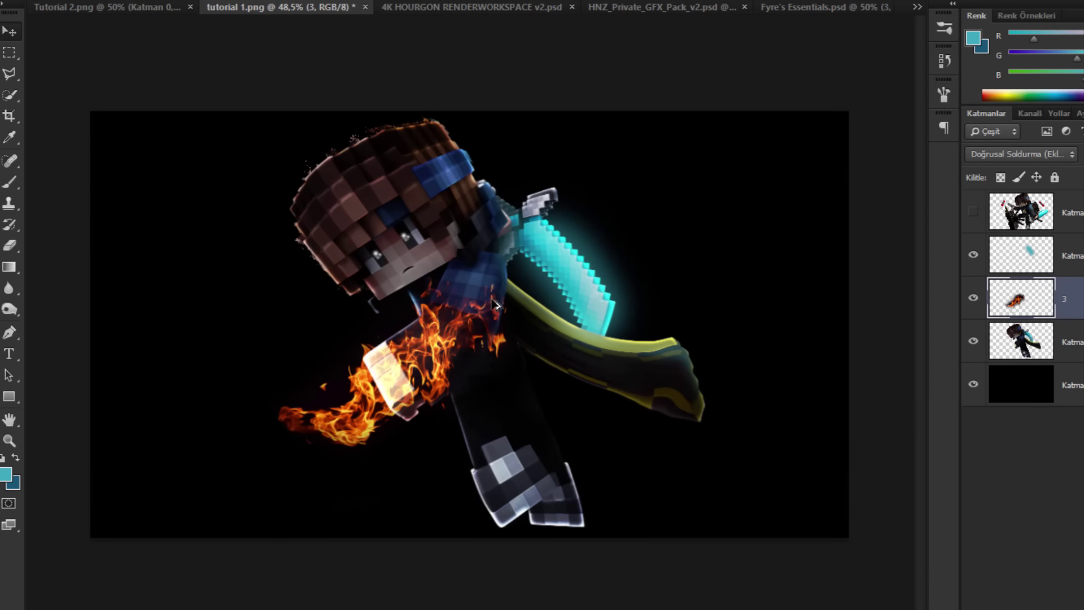
{"action": "scroll", "coordinate": [494, 305], "scroll_direction": "down", "scroll_amount": 1}
{"action": "scroll", "coordinate": [494, 305], "scroll_direction": "up", "scroll_amount": 4}
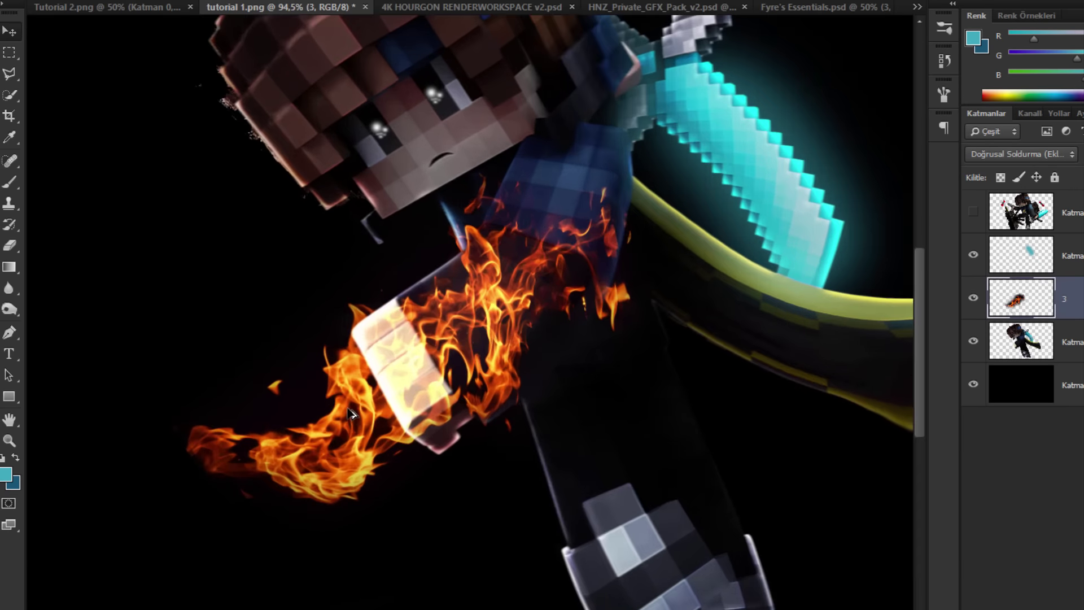
{"action": "scroll", "coordinate": [429, 302], "scroll_direction": "down", "scroll_amount": 2}
{"action": "scroll", "coordinate": [429, 302], "scroll_direction": "up", "scroll_amount": 1}
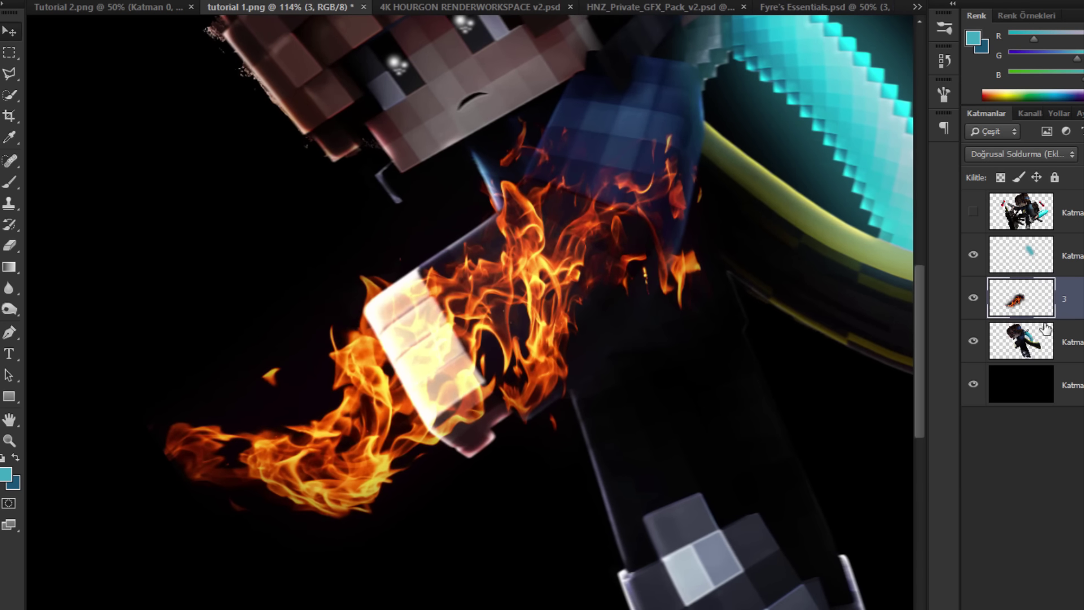
{"action": "left_click", "coordinate": [1055, 342]}
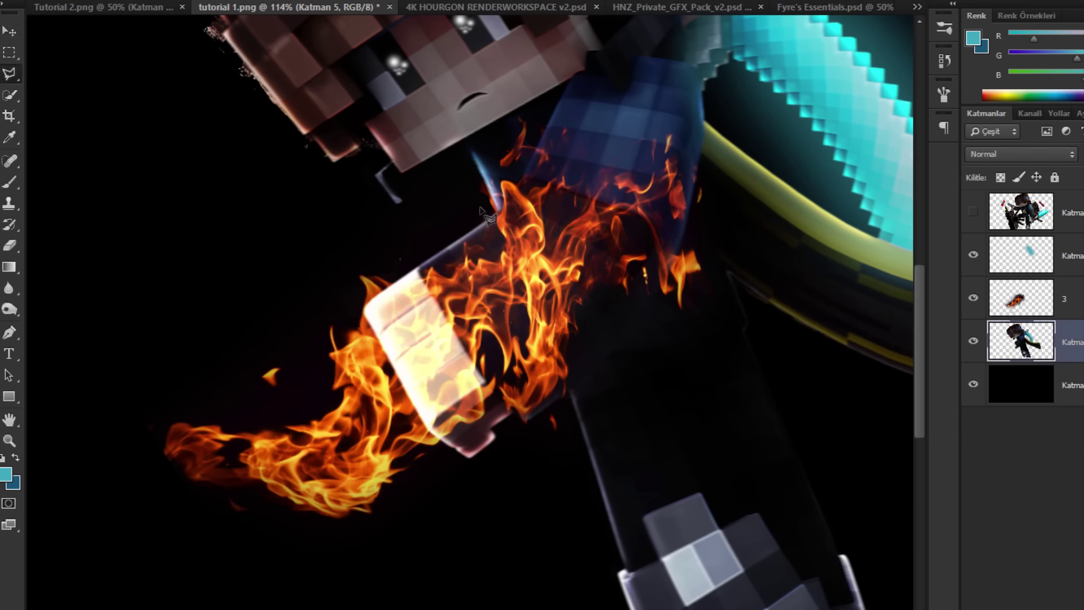
{"action": "scroll", "coordinate": [510, 203], "scroll_direction": "up", "scroll_amount": 1}
{"action": "left_click", "coordinate": [529, 178]}
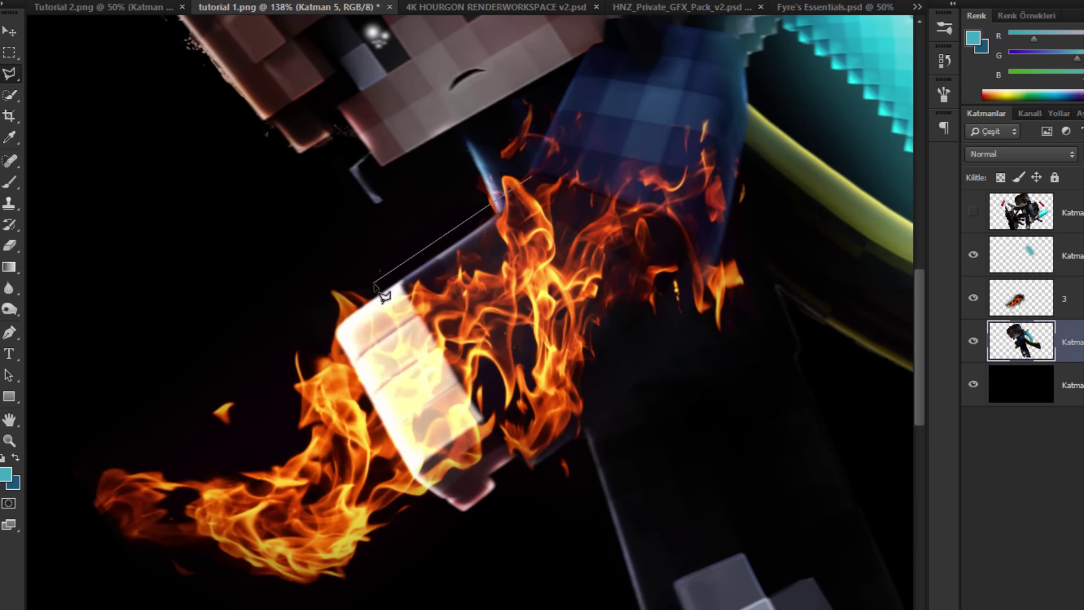
{"action": "left_click", "coordinate": [454, 247]}
{"action": "left_click", "coordinate": [315, 314]}
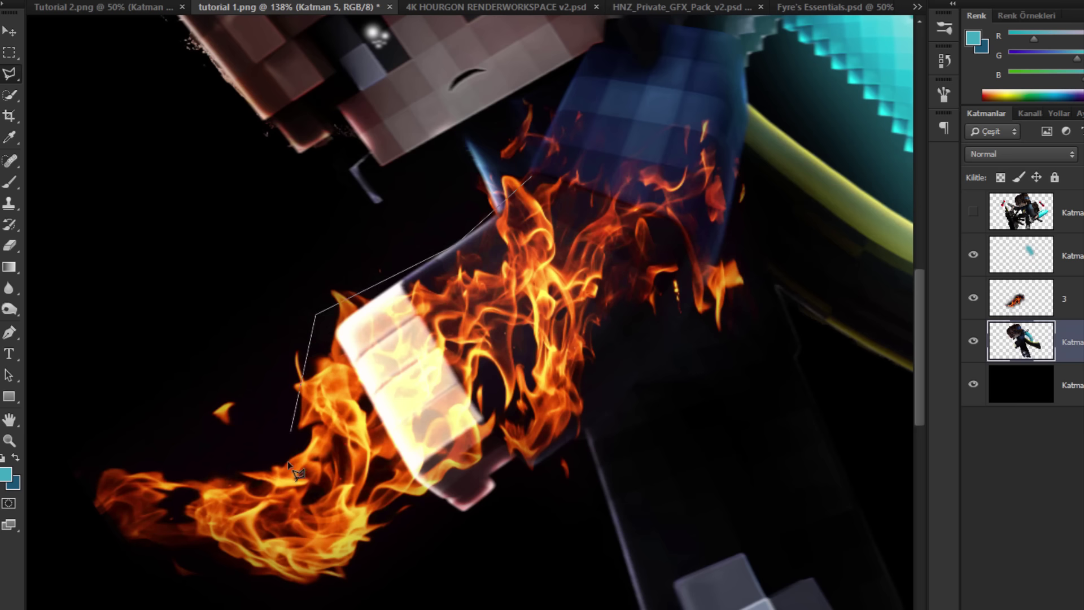
{"action": "left_click", "coordinate": [308, 485]}
{"action": "left_click", "coordinate": [432, 529]}
{"action": "left_click", "coordinate": [488, 521]}
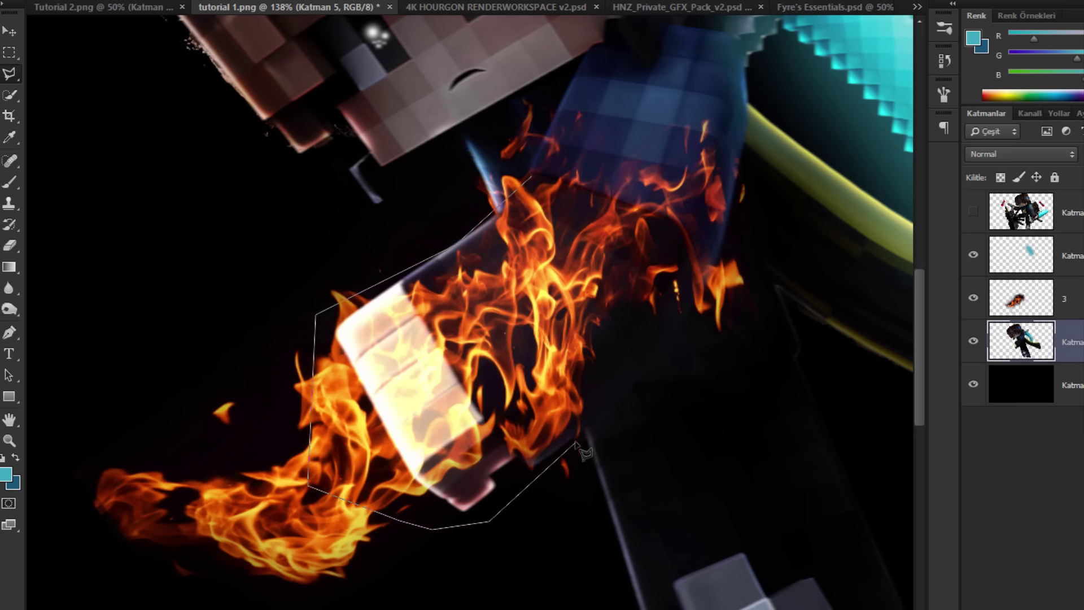
{"action": "left_click", "coordinate": [677, 334]}
{"action": "left_click", "coordinate": [720, 251]}
{"action": "left_click", "coordinate": [600, 167]}
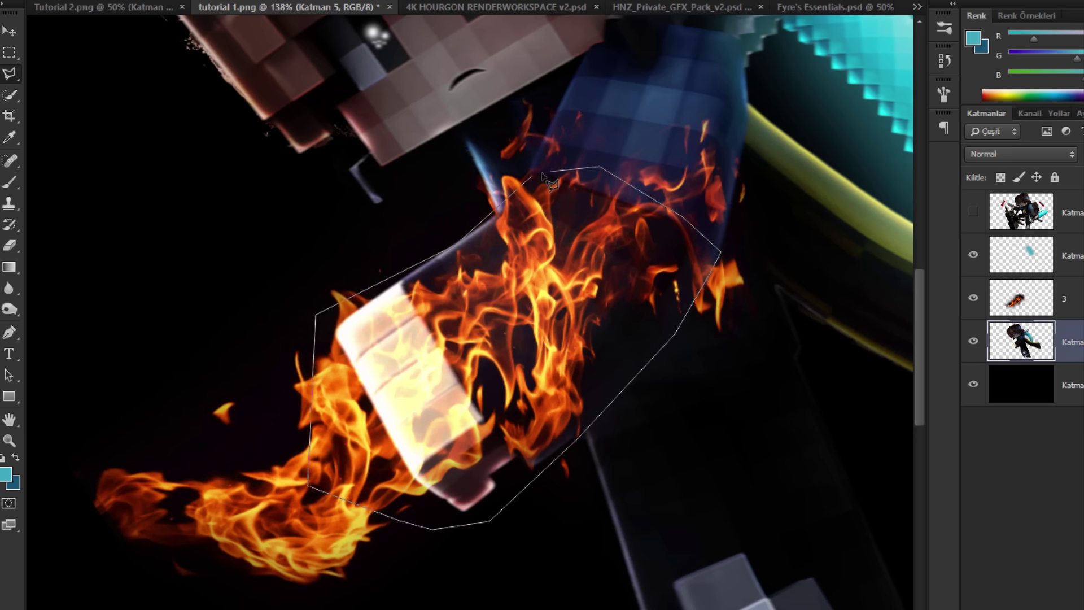
{"action": "left_click", "coordinate": [529, 178]}
Step: Apply a motion blur at a 38° angle and 19 pixels distance to the selected arm area, and clear the selection
{"action": "left_click", "coordinate": [279, 0]}
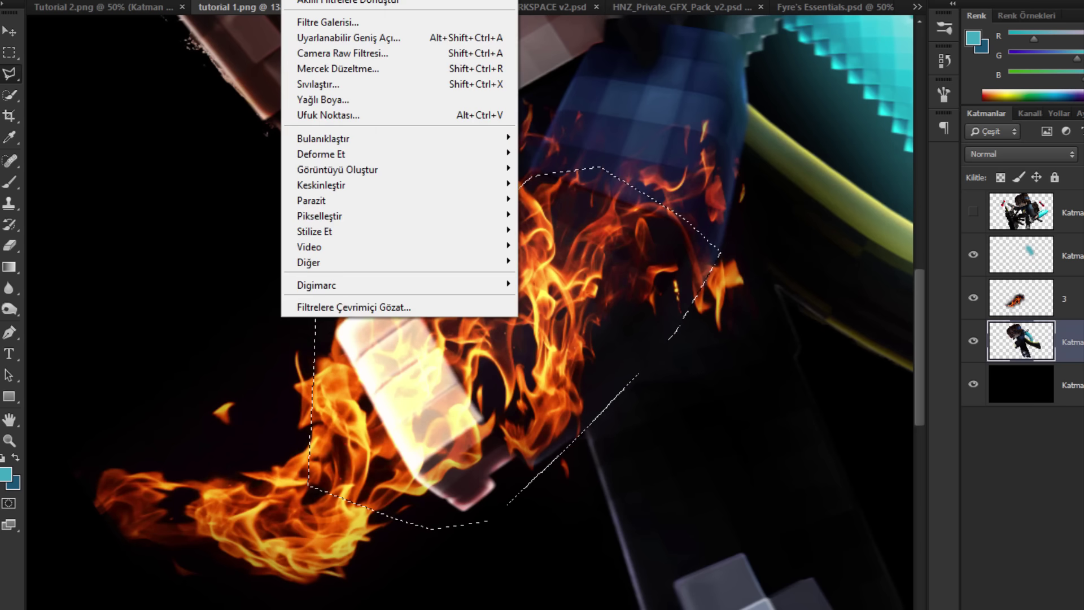
{"action": "mouse_move", "coordinate": [343, 136]}
{"action": "left_click", "coordinate": [538, 251]}
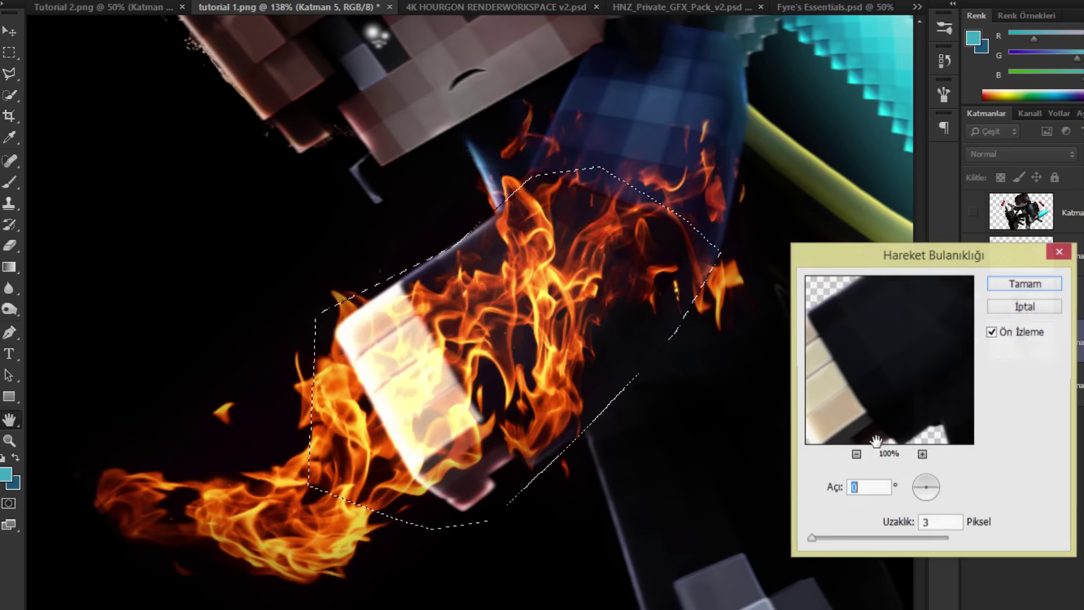
{"action": "left_click_drag", "start_coordinate": [922, 491], "coordinate": [919, 492]}
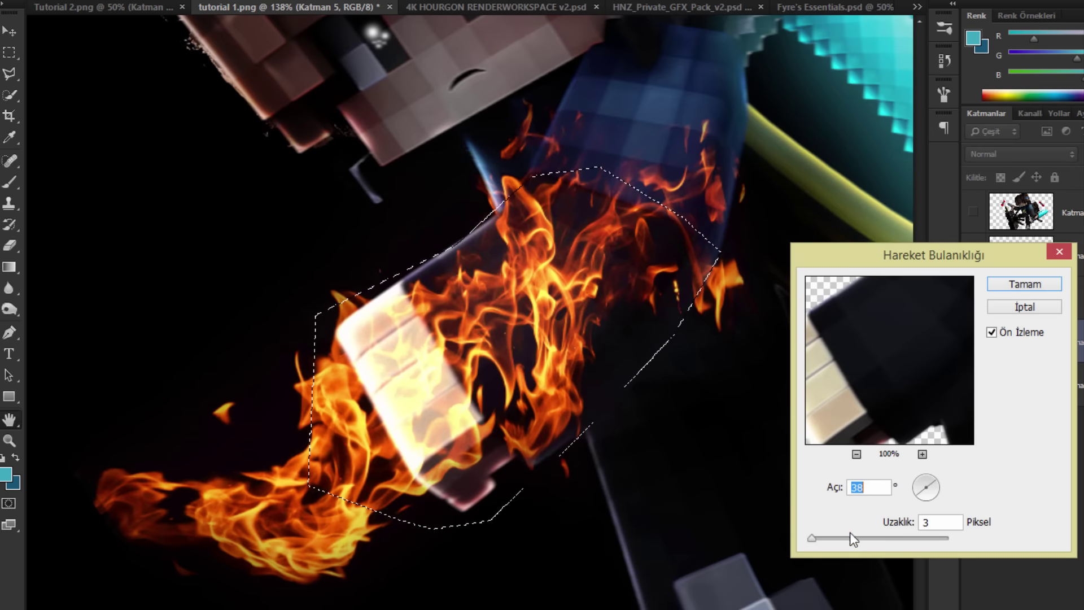
{"action": "left_click_drag", "start_coordinate": [812, 538], "coordinate": [829, 536]}
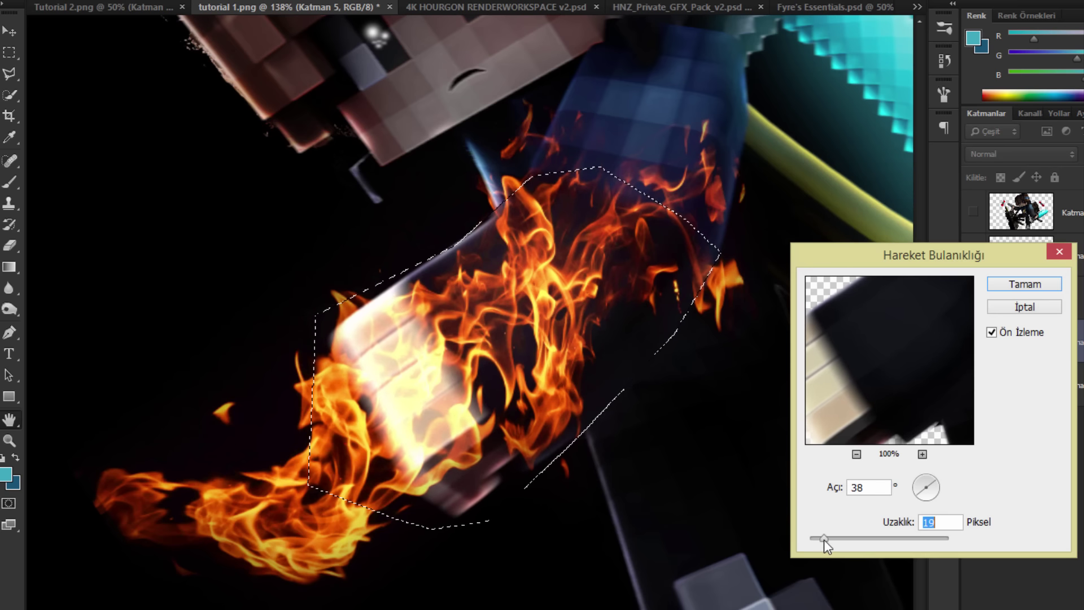
{"action": "key", "text": "Return"}
{"action": "scroll", "coordinate": [490, 238], "scroll_direction": "down", "scroll_amount": 5}
{"action": "right_click", "coordinate": [490, 238]}
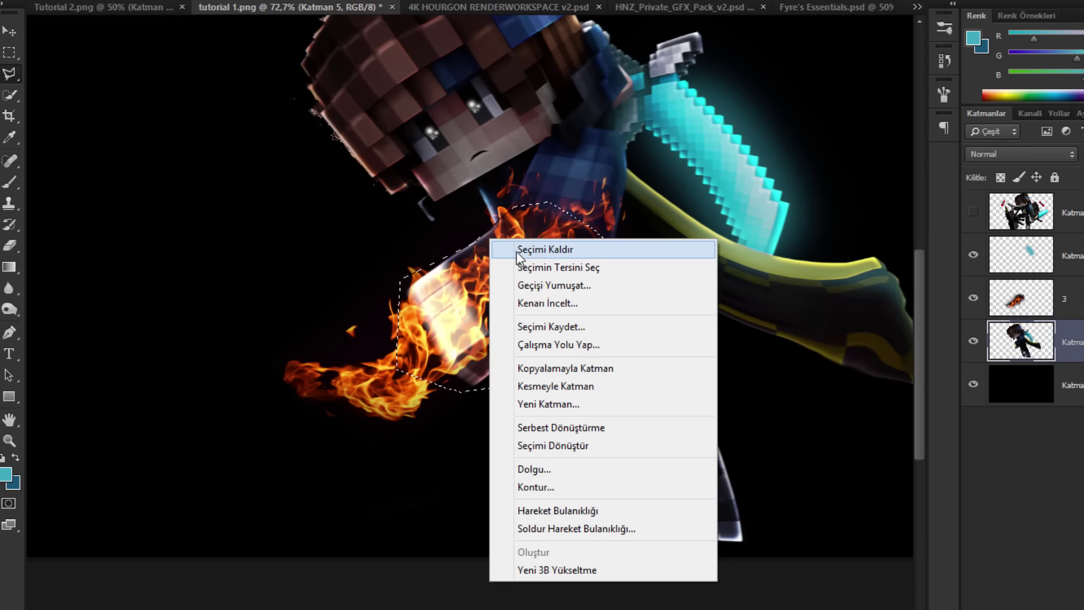
{"action": "left_click", "coordinate": [496, 244]}
Step: Apply a motion blur at a 38° angle and 3 pixels distance to the flame layer
{"action": "left_click", "coordinate": [1050, 287]}
{"action": "left_click", "coordinate": [295, 1]}
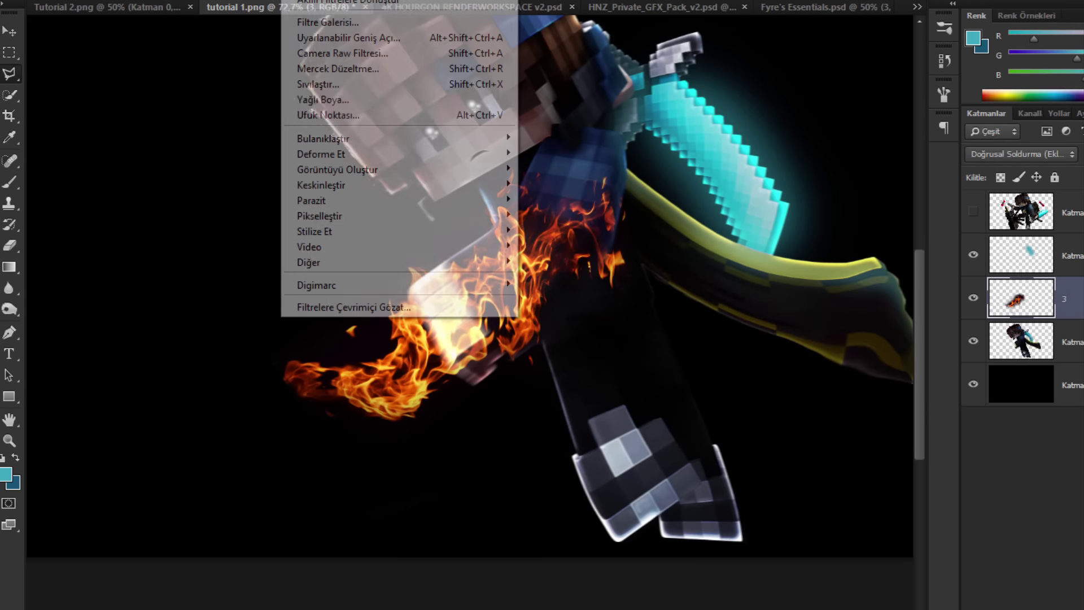
{"action": "mouse_move", "coordinate": [424, 136]}
{"action": "left_click", "coordinate": [565, 253]}
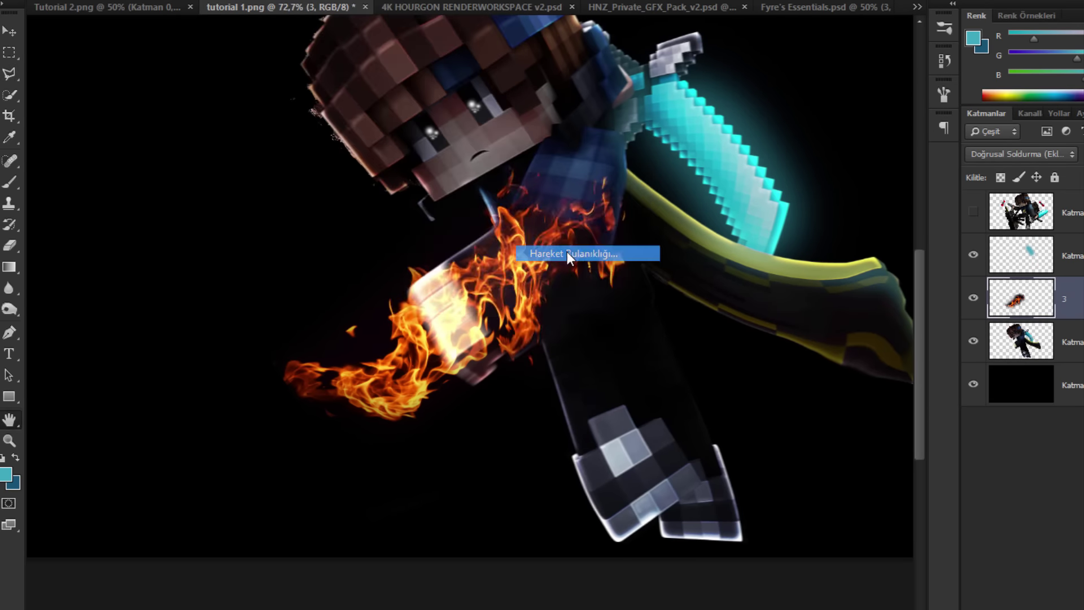
{"action": "left_click_drag", "start_coordinate": [818, 541], "coordinate": [812, 540]}
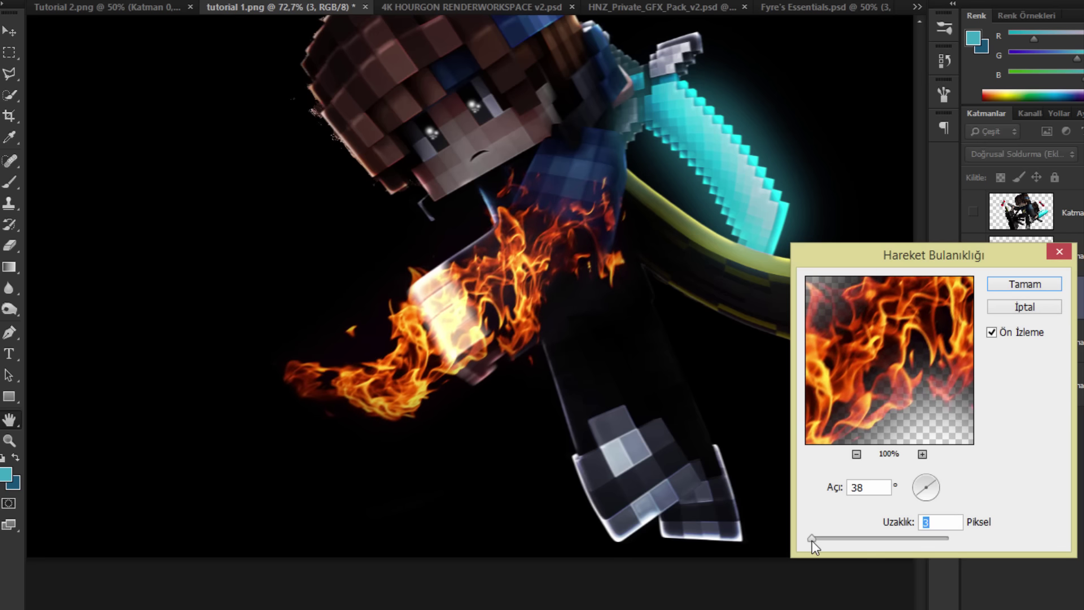
{"action": "key", "text": "Return"}
{"action": "key", "text": "ctrl+0"}
{"action": "key", "text": "l"}
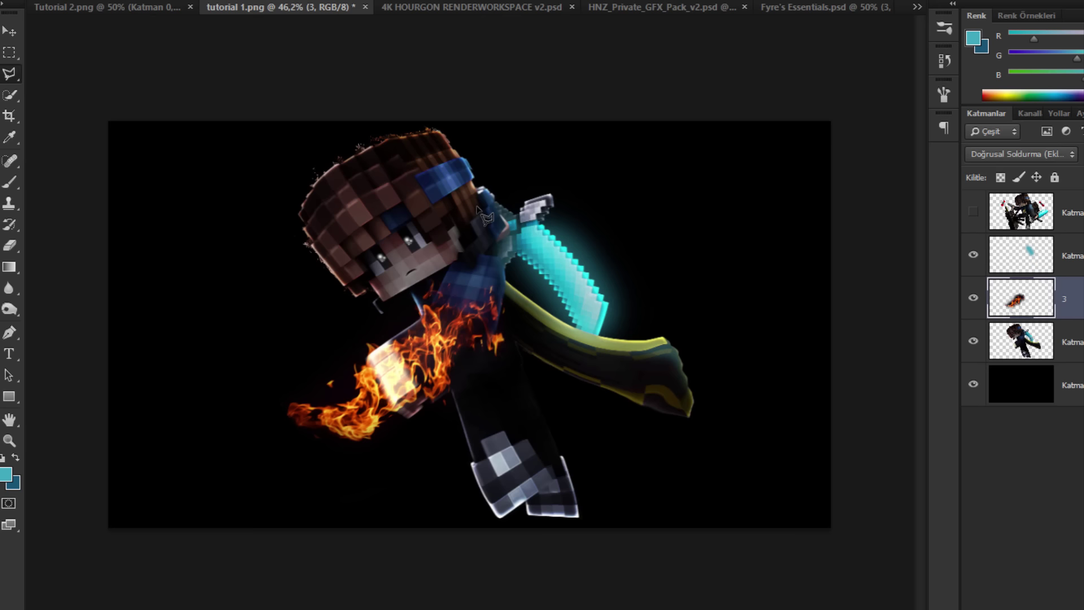
Step: Warp the flame layer slightly so it fits the blurred forearm and hand more closely, and apply the transformation
{"action": "scroll", "coordinate": [329, 381], "scroll_direction": "up", "scroll_amount": 1}
{"action": "left_click", "coordinate": [5, 33]}
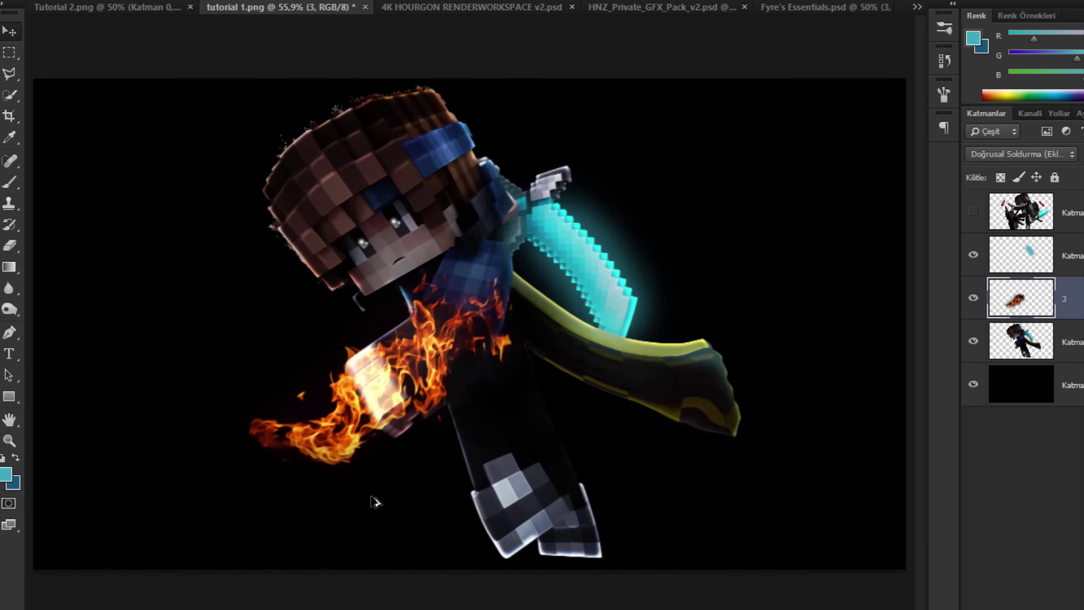
{"action": "scroll", "coordinate": [309, 386], "scroll_direction": "up", "scroll_amount": 8}
{"action": "key", "text": "ctrl+t"}
{"action": "right_click", "coordinate": [310, 385]}
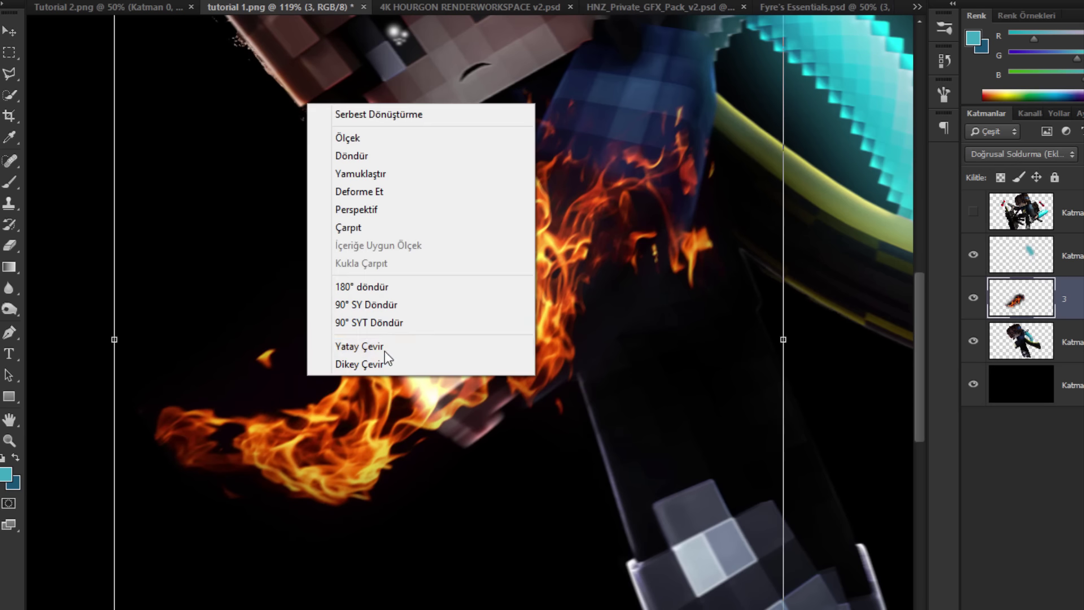
{"action": "left_click", "coordinate": [446, 228]}
{"action": "left_click_drag", "start_coordinate": [461, 451], "coordinate": [484, 463]}
{"action": "left_click_drag", "start_coordinate": [458, 399], "coordinate": [462, 402]}
{"action": "left_click_drag", "start_coordinate": [394, 314], "coordinate": [340, 263]}
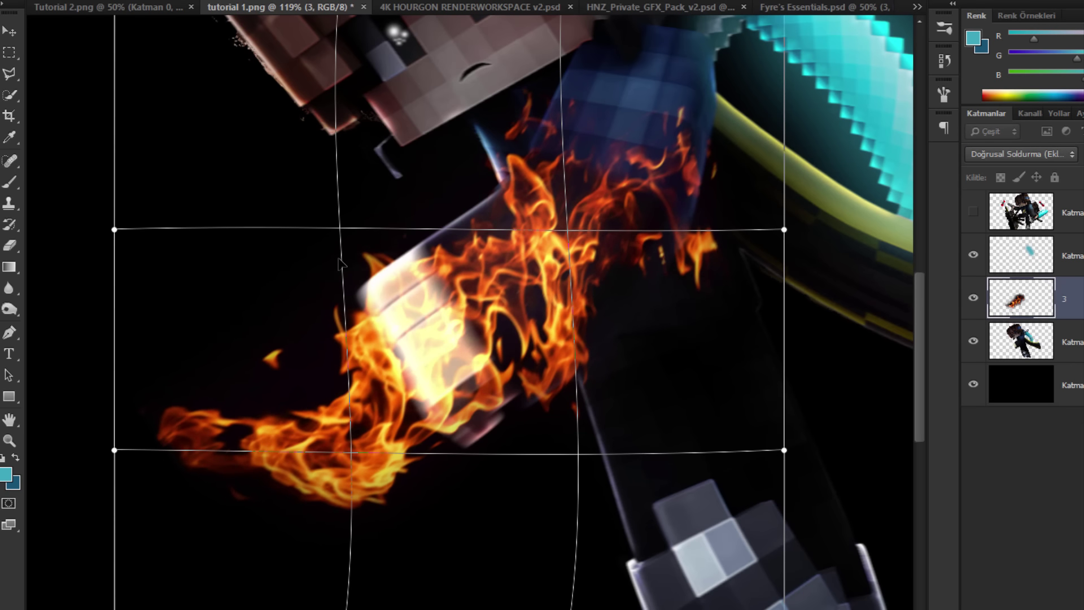
{"action": "key", "text": "Return"}
Step: Add a new layer above the character layer and paint a soft yellow glow, sampled from the flame, over the burning arm
{"action": "left_click", "coordinate": [1073, 341]}
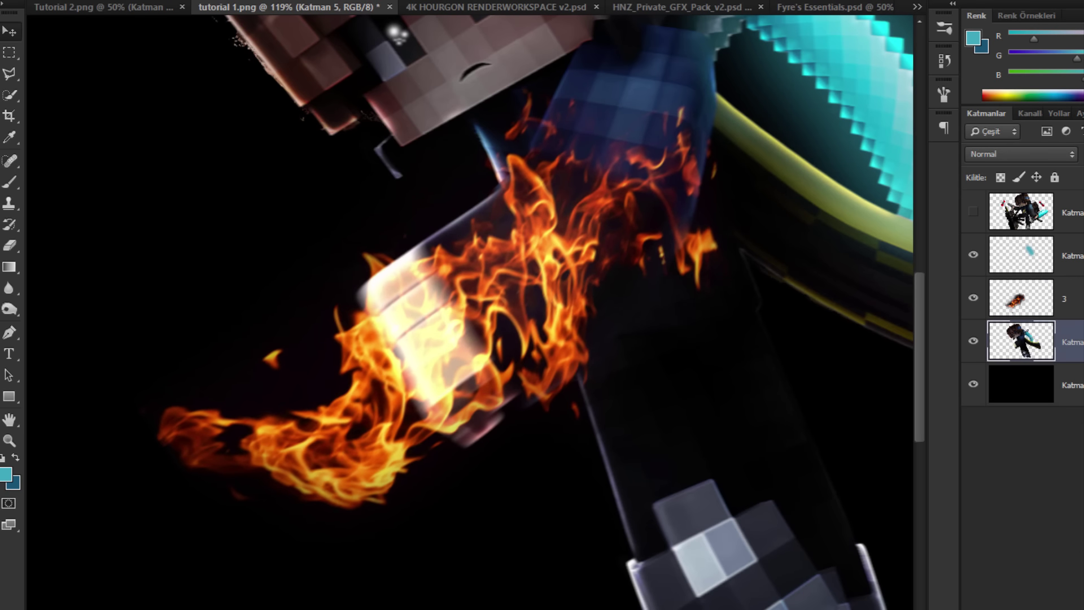
{"action": "key", "text": "ctrl+alt+shift+n"}
{"action": "key", "text": "b"}
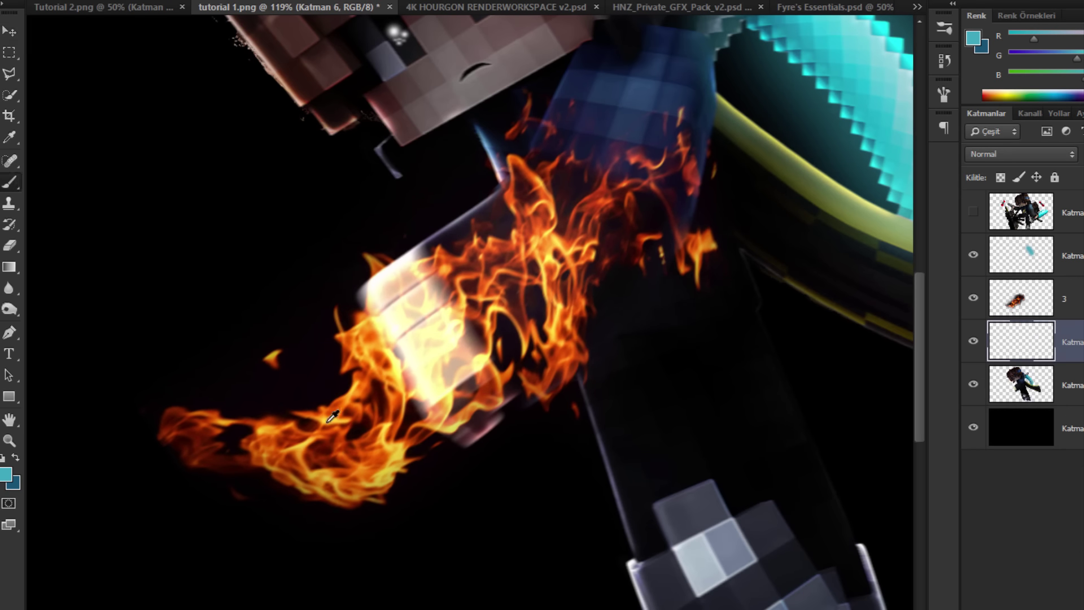
{"action": "left_click", "coordinate": [323, 422], "text": "alt"}
{"action": "mouse_move", "coordinate": [285, 441]}
{"action": "left_mouse_down"}
{"action": "mouse_move", "coordinate": [318, 477]}
{"action": "mouse_move", "coordinate": [443, 454]}
{"action": "mouse_move", "coordinate": [435, 419]}
{"action": "left_mouse_up"}
{"action": "left_click", "coordinate": [318, 468], "text": "alt"}
{"action": "mouse_move", "coordinate": [544, 234]}
{"action": "left_mouse_down"}
{"action": "mouse_move", "coordinate": [328, 388]}
{"action": "mouse_move", "coordinate": [189, 412]}
{"action": "mouse_move", "coordinate": [455, 363]}
{"action": "left_mouse_up"}
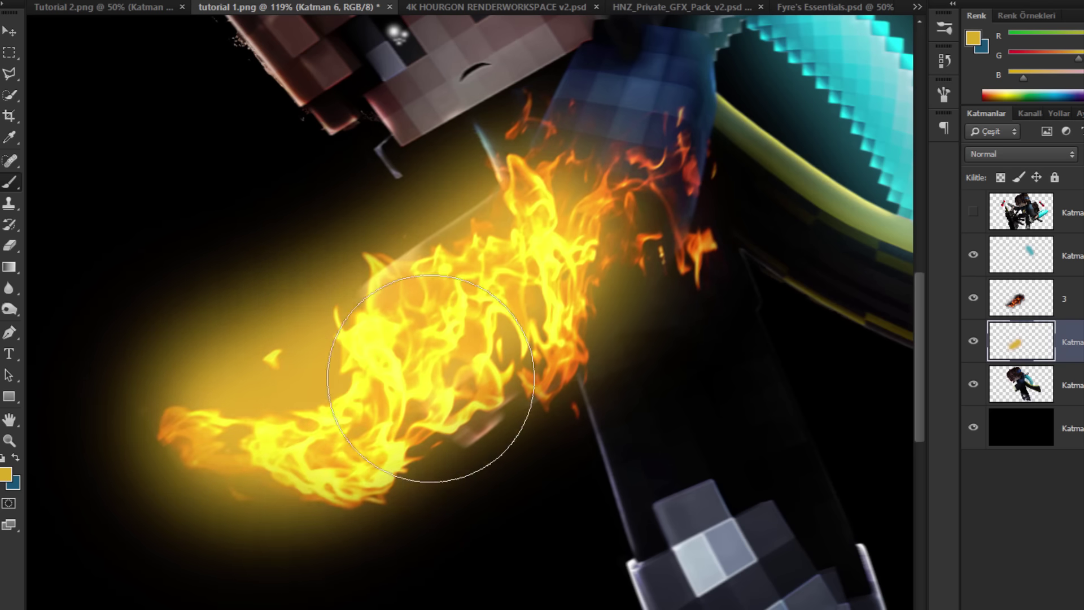
Step: Try several blend modes on the yellow glow layer and set it to Soft Light (Yumuşak Işık)
{"action": "left_click", "coordinate": [1002, 148]}
{"action": "left_click", "coordinate": [1005, 179]}
{"action": "key", "text": "Down"}
{"action": "key", "text": "Down"}
{"action": "key", "text": "Down"}
{"action": "key", "text": "Down"}
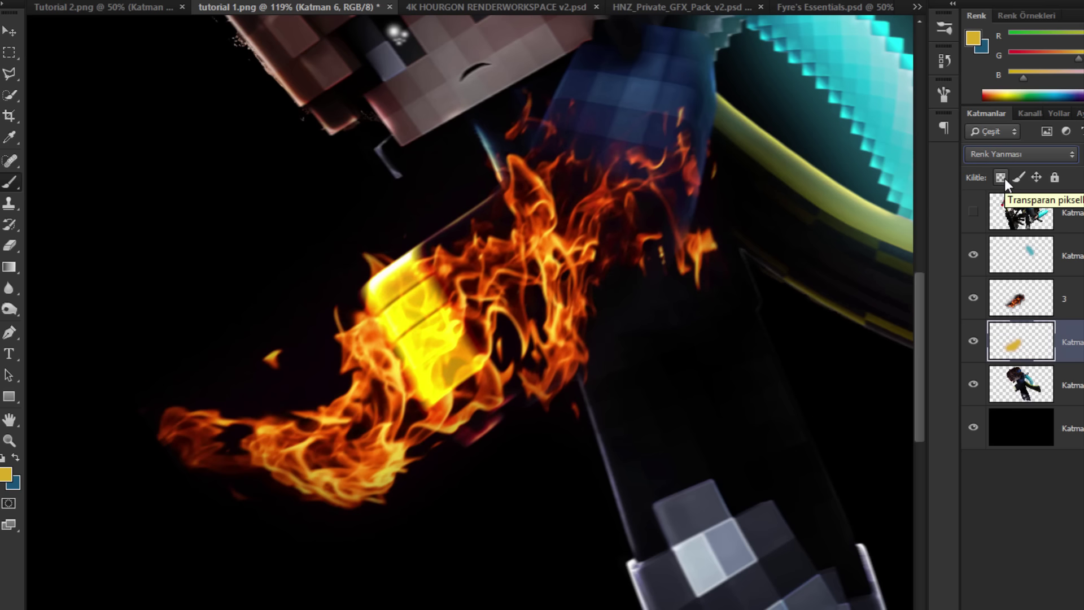
{"action": "key", "text": "Down"}
{"action": "key", "text": "Down"}
{"action": "key", "text": "Down"}
{"action": "key", "text": "Down"}
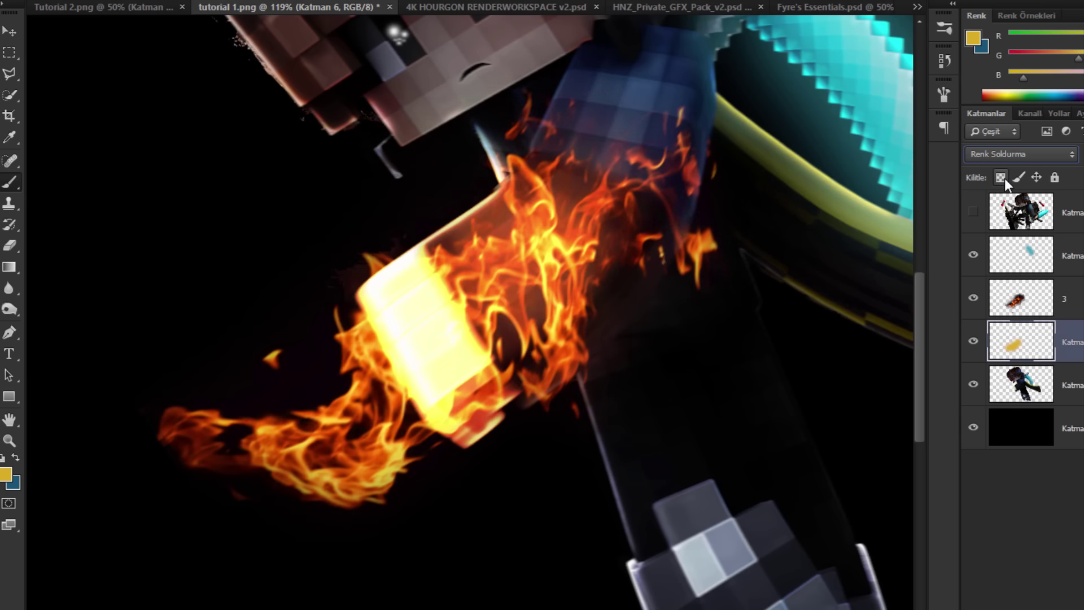
{"action": "key", "text": "Down"}
{"action": "key", "text": "Down"}
{"action": "key", "text": "Down"}
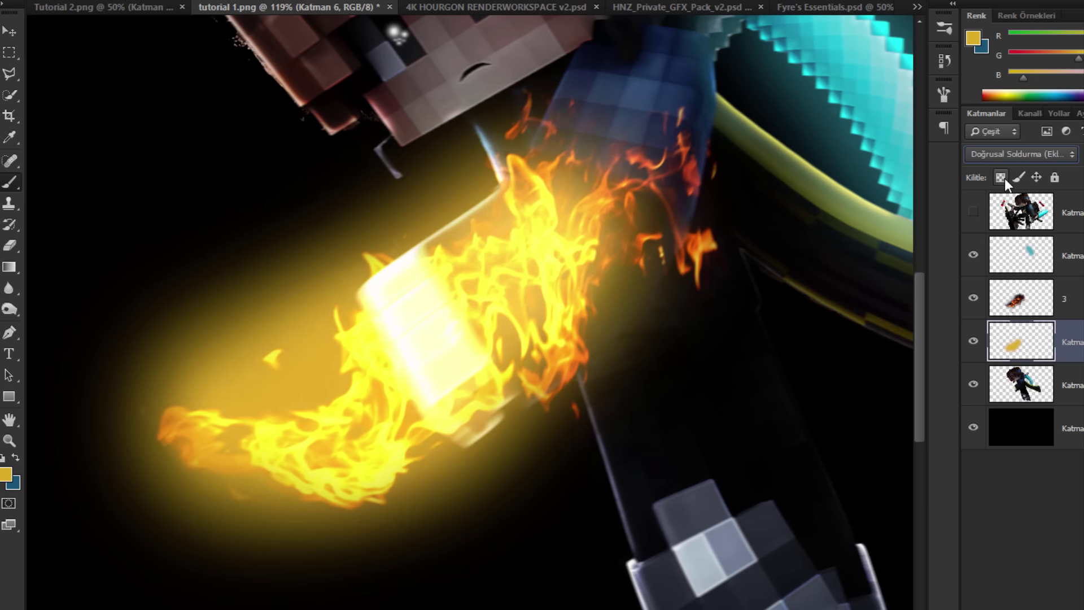
{"action": "key", "text": "Up"}
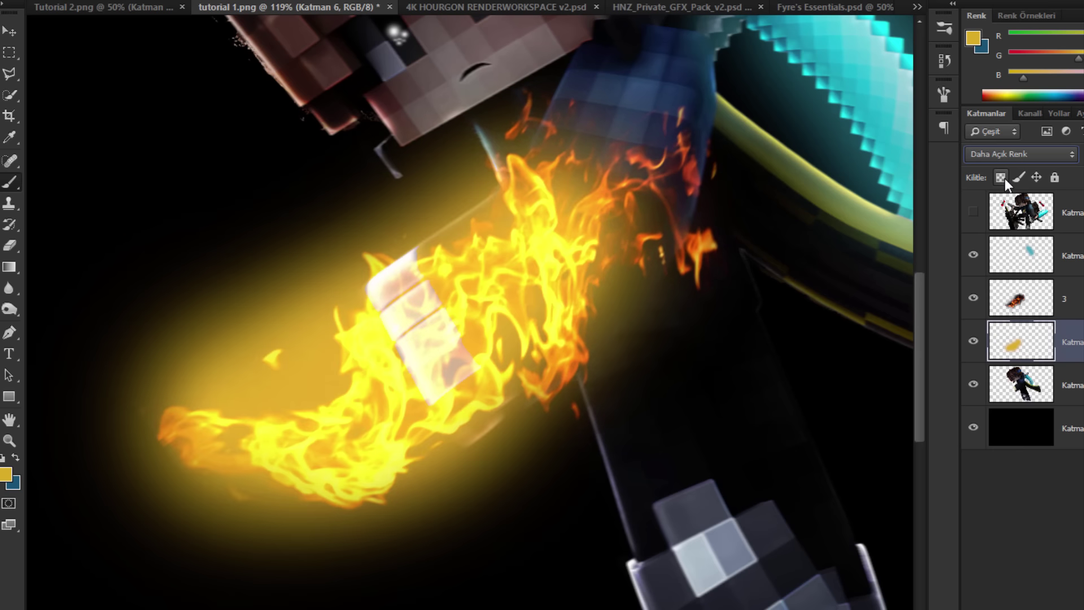
{"action": "key", "text": "Down"}
{"action": "key", "text": "Up"}
{"action": "key", "text": "Down"}
{"action": "key", "text": "Down"}
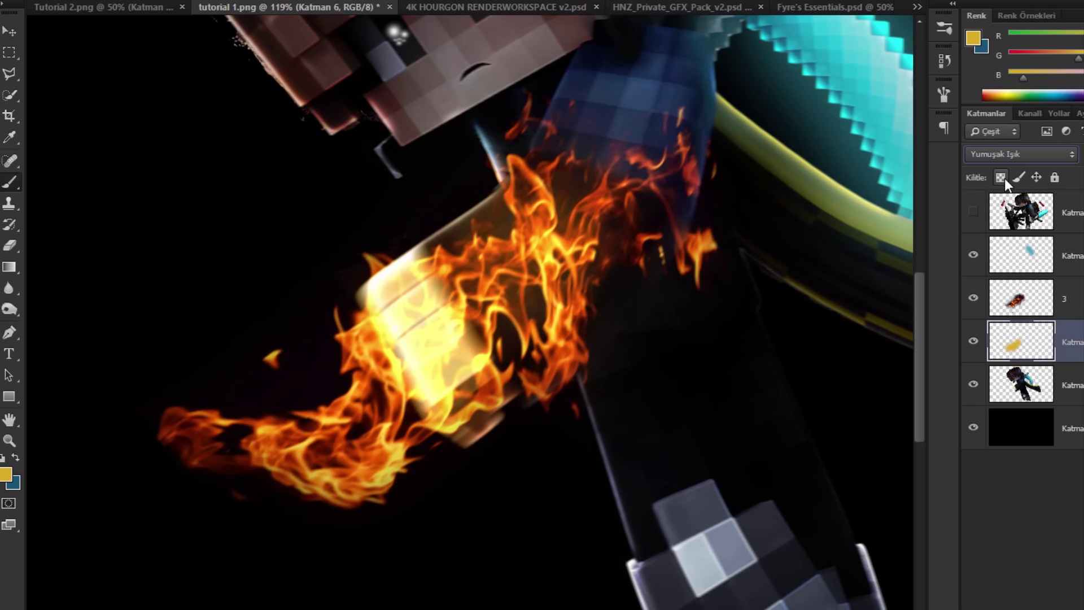
Step: Compare the arm with and without the yellow glow layer and examine the whole render
{"action": "left_click", "coordinate": [9, 32]}
{"action": "scroll", "coordinate": [339, 214], "scroll_direction": "down", "scroll_amount": 3}
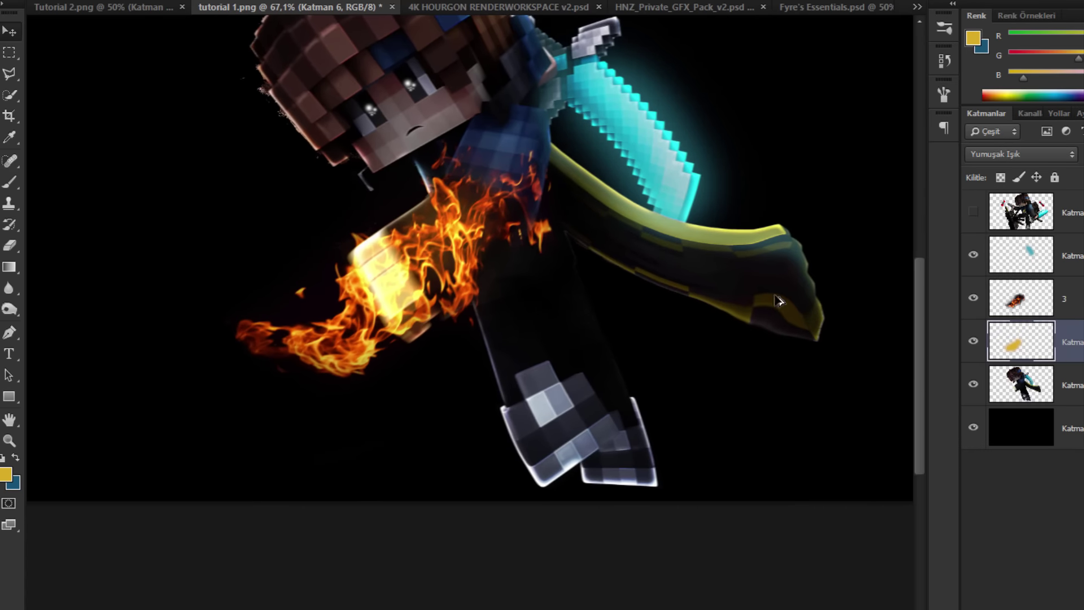
{"action": "left_click", "coordinate": [969, 341]}
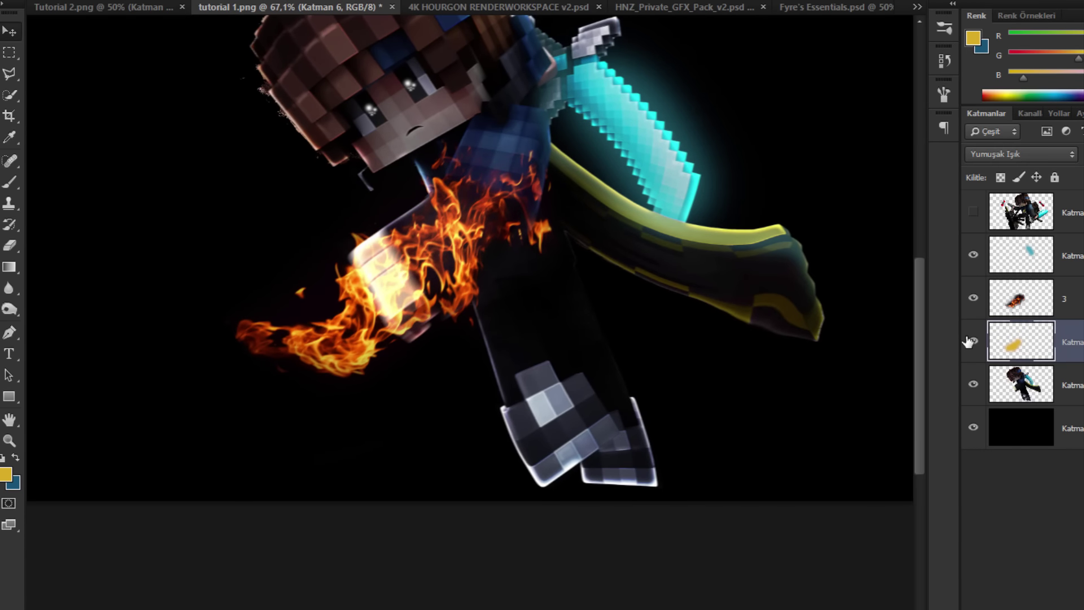
{"action": "left_click", "coordinate": [969, 341]}
{"action": "left_click", "coordinate": [968, 340]}
{"action": "left_click", "coordinate": [967, 338]}
{"action": "scroll", "coordinate": [339, 195], "scroll_direction": "down", "scroll_amount": 2}
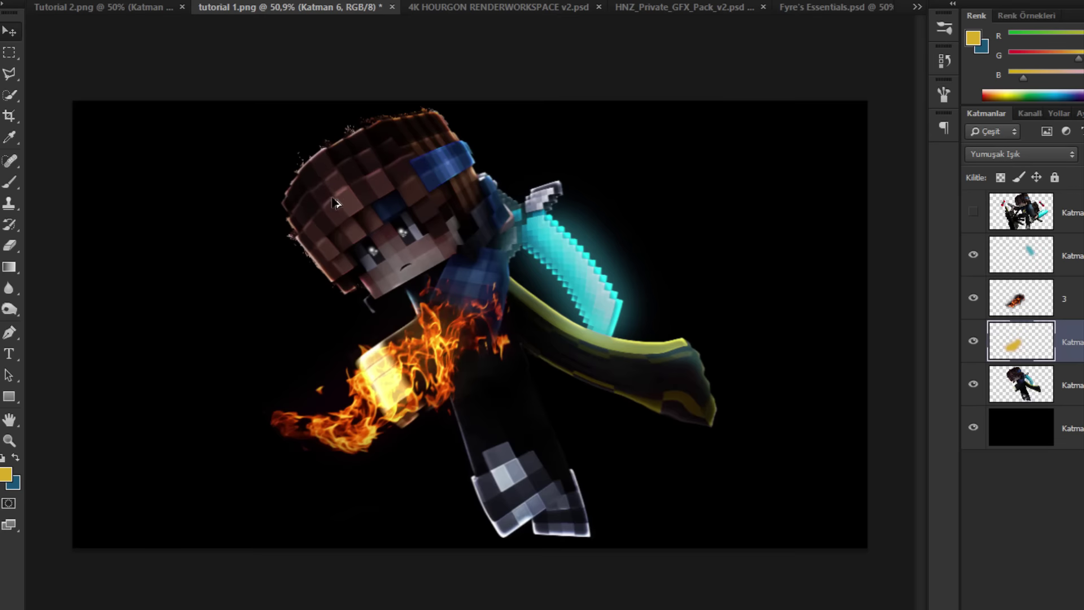
{"action": "scroll", "coordinate": [382, 367], "scroll_direction": "up", "scroll_amount": 5}
{"action": "scroll", "coordinate": [382, 366], "scroll_direction": "down", "scroll_amount": 3}
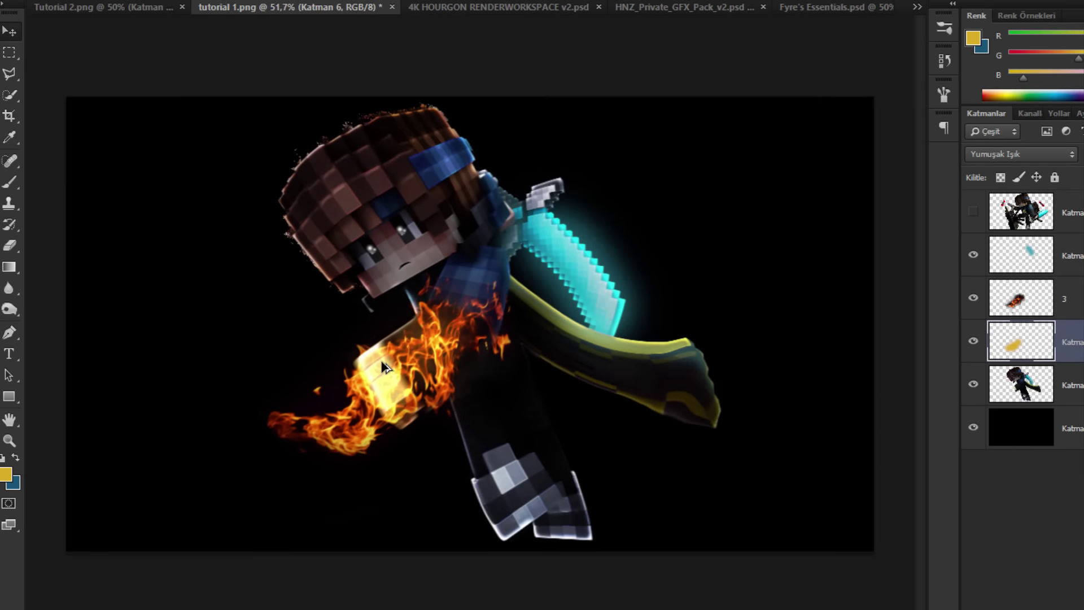
{"action": "scroll", "coordinate": [381, 366], "scroll_direction": "up", "scroll_amount": 2}
{"action": "scroll", "coordinate": [381, 366], "scroll_direction": "down", "scroll_amount": 2}
{"action": "scroll", "coordinate": [382, 366], "scroll_direction": "up", "scroll_amount": 1}
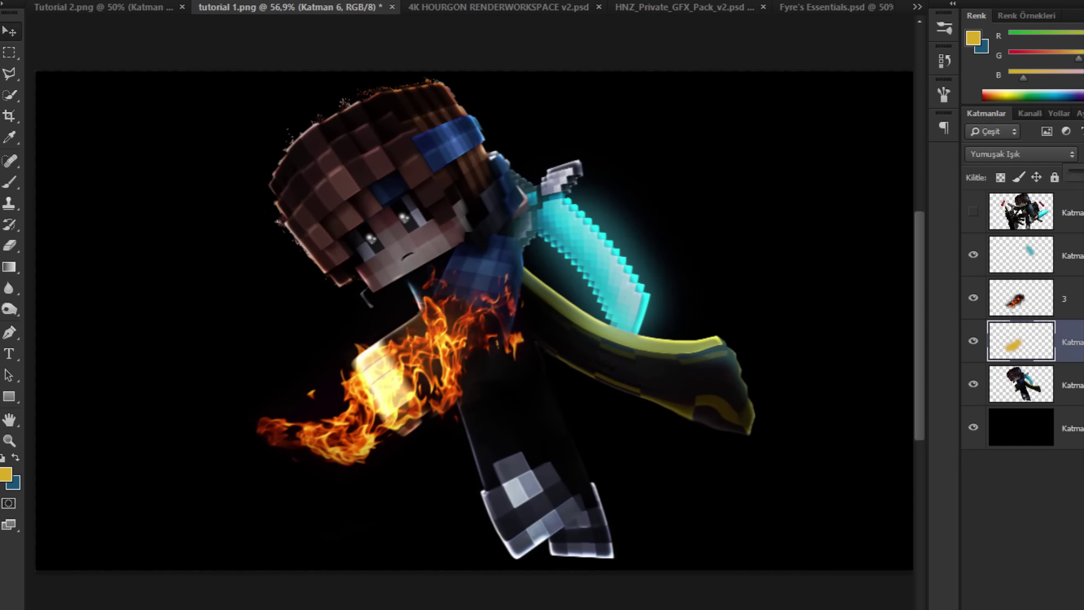
Step: Group the flame, yellow glow and character layers, and expand the group to show its layers
{"action": "left_click", "coordinate": [1072, 385], "text": "ctrl"}
{"action": "left_click", "coordinate": [1072, 385], "text": "ctrl"}
{"action": "left_click", "coordinate": [1072, 299], "text": "ctrl"}
{"action": "left_click", "coordinate": [1077, 301]}
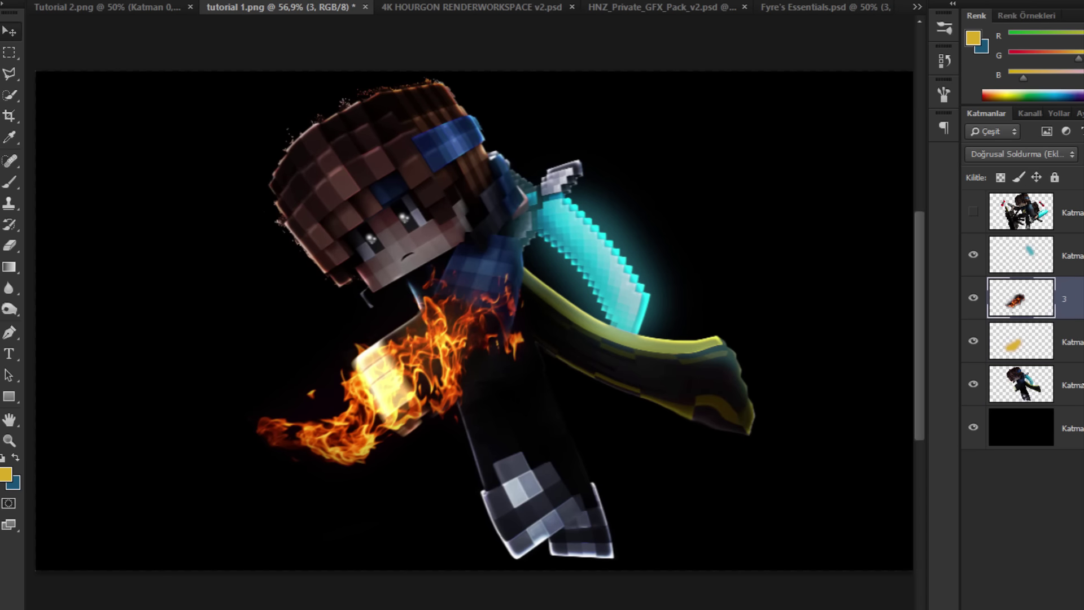
{"action": "left_click", "coordinate": [1082, 385], "text": "shift"}
{"action": "key", "text": "ctrl+g"}
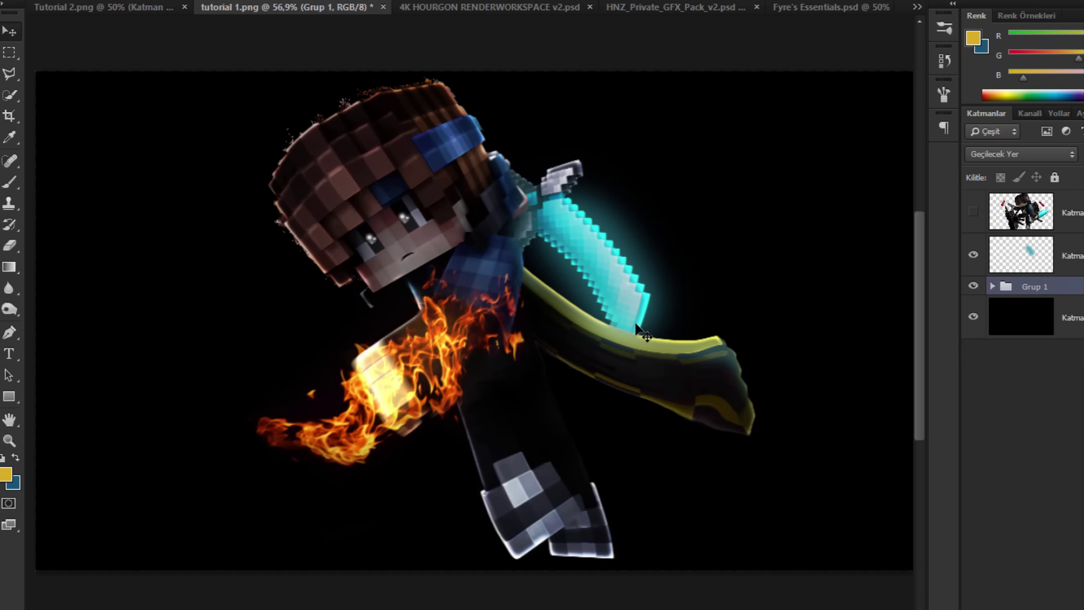
{"action": "scroll", "coordinate": [636, 324], "scroll_direction": "down", "scroll_amount": 2}
{"action": "scroll", "coordinate": [737, 309], "scroll_direction": "up", "scroll_amount": 2}
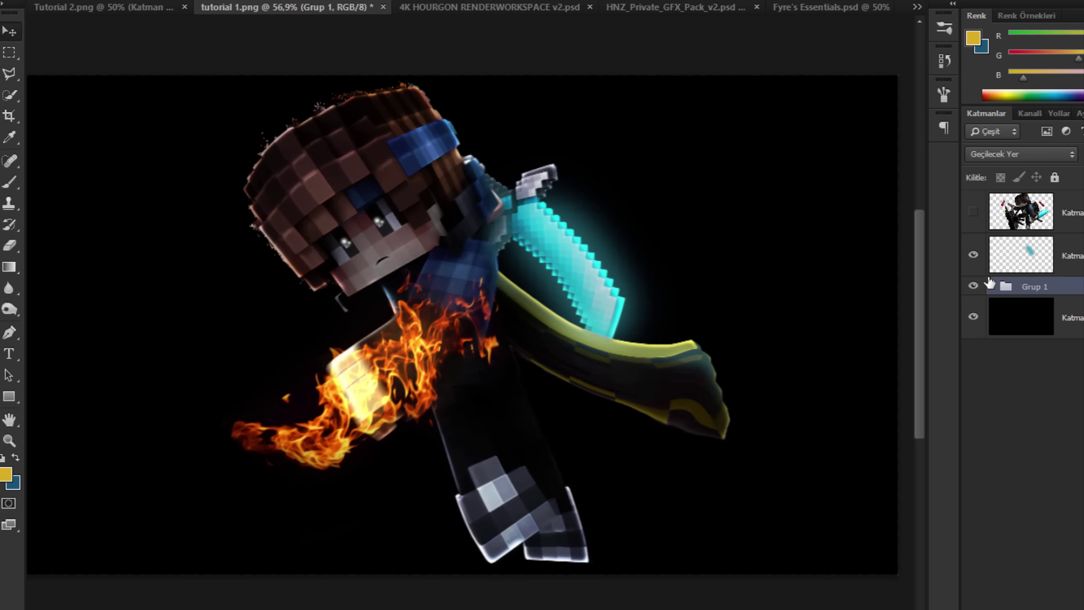
{"action": "left_click", "coordinate": [992, 286]}
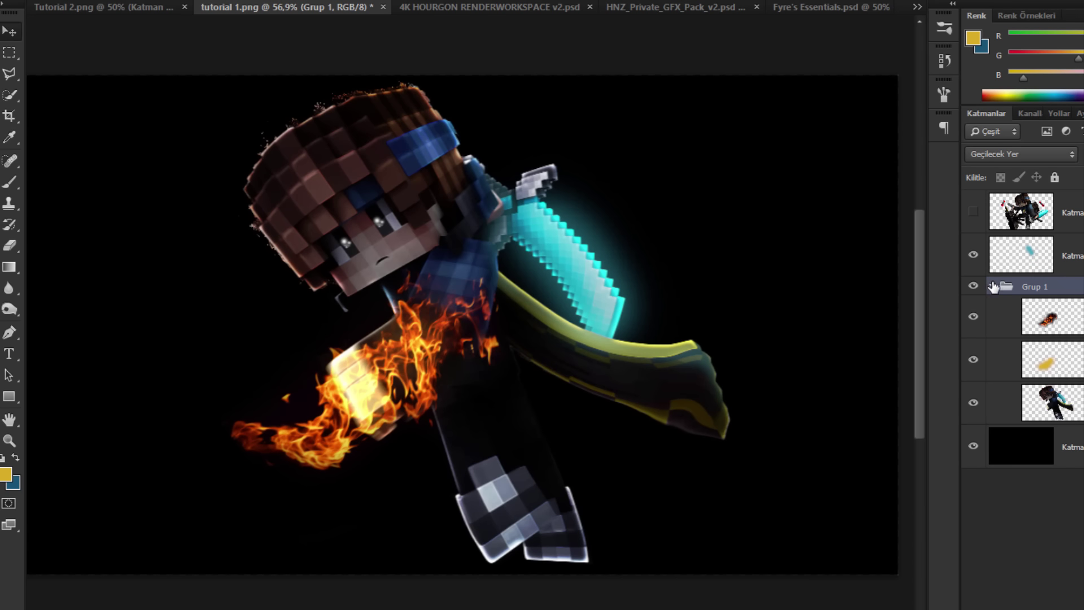
Step: In HNZ_Private_GFX_Pack_v2.psd, expand the Flares group and show the small star flare layer named 1
{"action": "left_click", "coordinate": [714, 8]}
{"action": "left_click", "coordinate": [972, 212]}
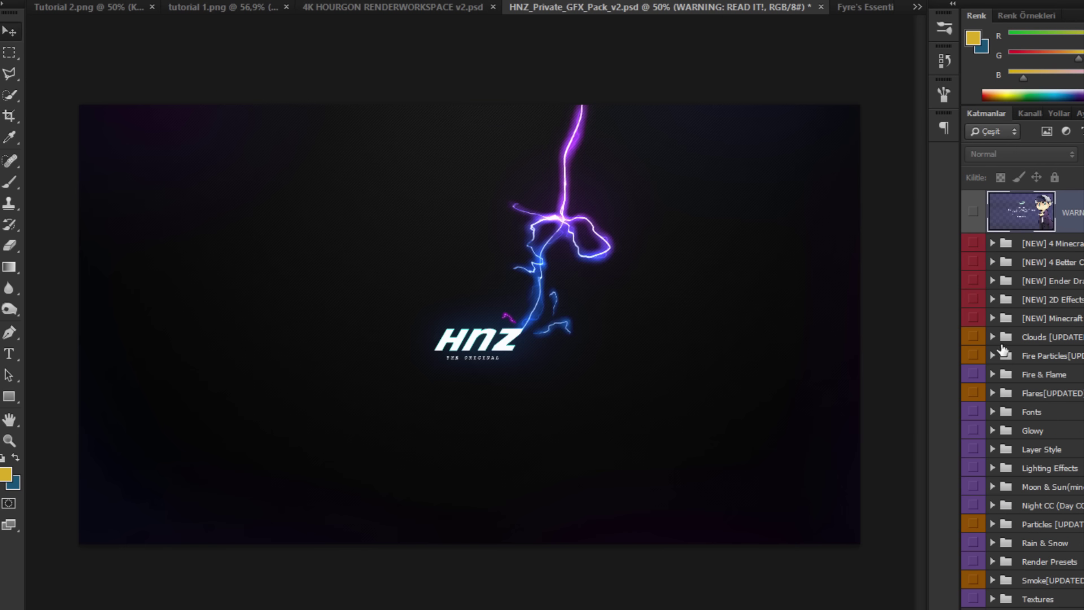
{"action": "left_click", "coordinate": [993, 393]}
{"action": "scroll", "coordinate": [998, 470], "scroll_direction": "down", "scroll_amount": 3}
{"action": "left_click", "coordinate": [1053, 593]}
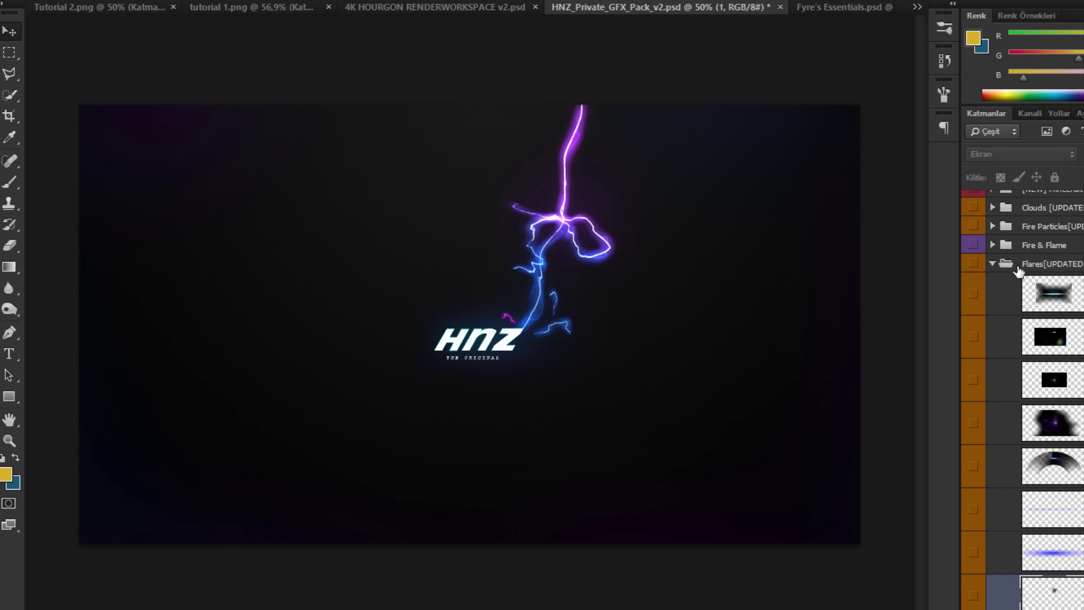
{"action": "left_click", "coordinate": [975, 600]}
Step: Copy the flare into tutorial 1.png and place it at the sword blade's lower tip, where it meets the yellow scarf edge
{"action": "left_click_drag", "start_coordinate": [528, 222], "coordinate": [525, 257]}
{"action": "left_click_drag", "start_coordinate": [337, 23], "coordinate": [628, 284]}
{"action": "scroll", "coordinate": [626, 278], "scroll_direction": "up", "scroll_amount": 2}
{"action": "left_click_drag", "start_coordinate": [501, 449], "coordinate": [692, 376]}
{"action": "key", "text": "ctrl+t"}
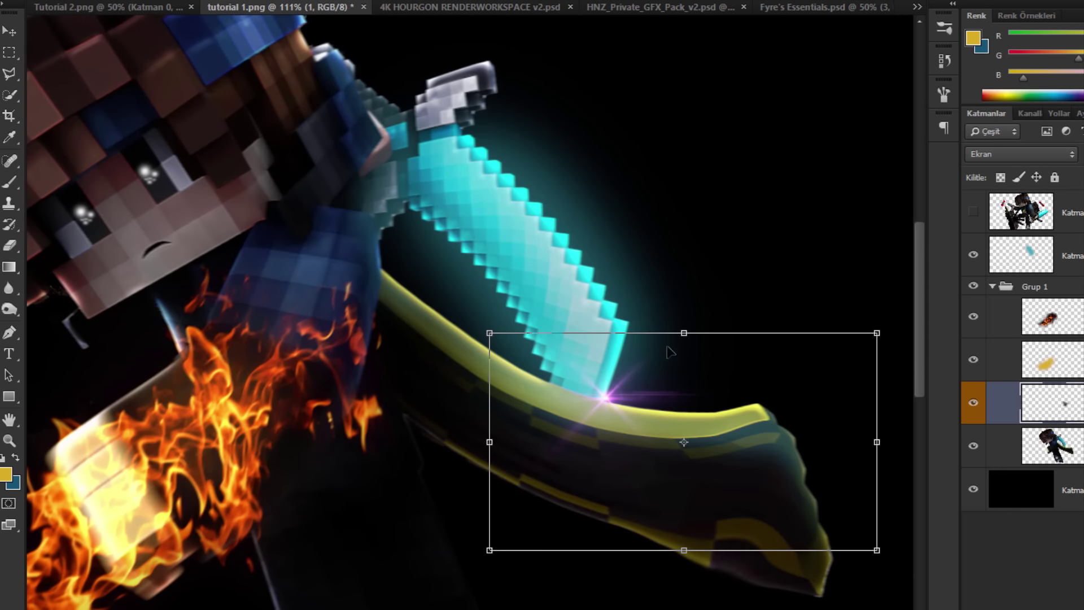
{"action": "key", "text": "Return"}
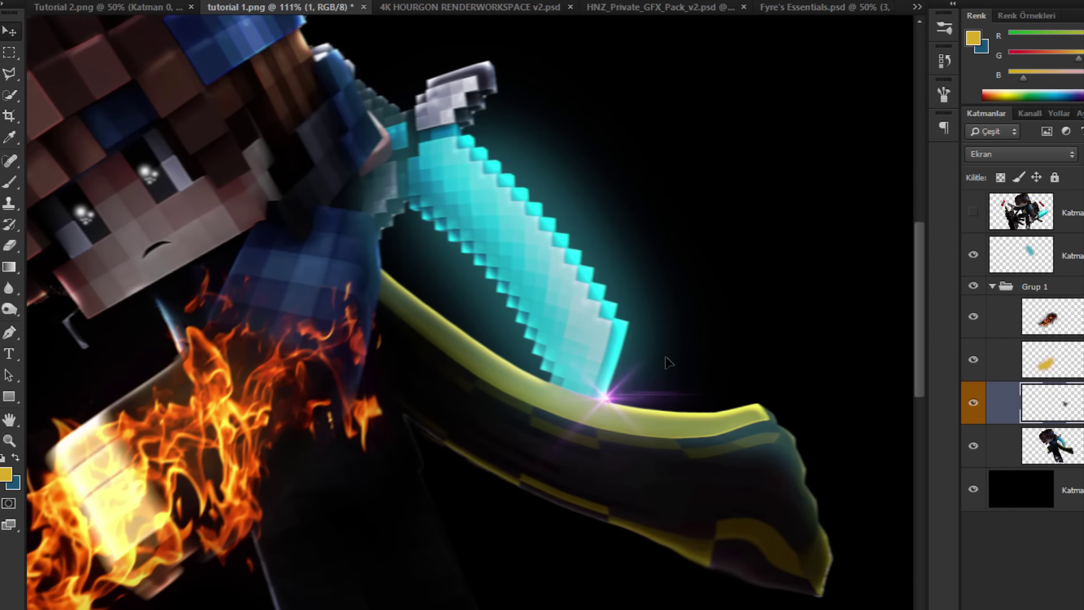
Step: Set the flare's saturation to -93 and move it onto the outer corner of the sword's tip
{"action": "key", "text": "ctrl+u"}
{"action": "left_click", "coordinate": [832, 503]}
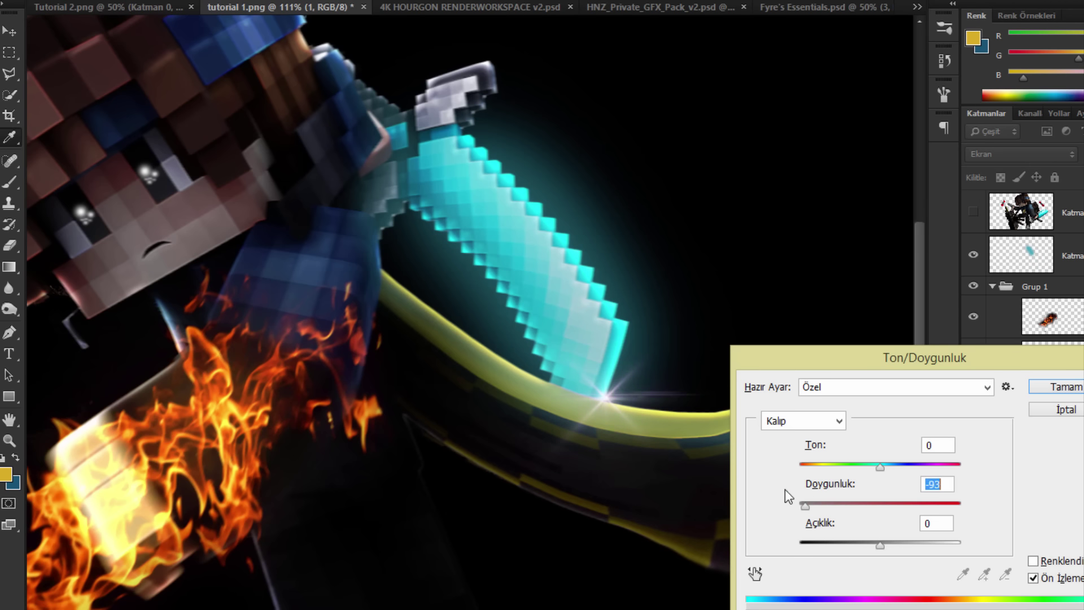
{"action": "key", "text": "Return"}
{"action": "left_click_drag", "start_coordinate": [627, 365], "coordinate": [652, 295]}
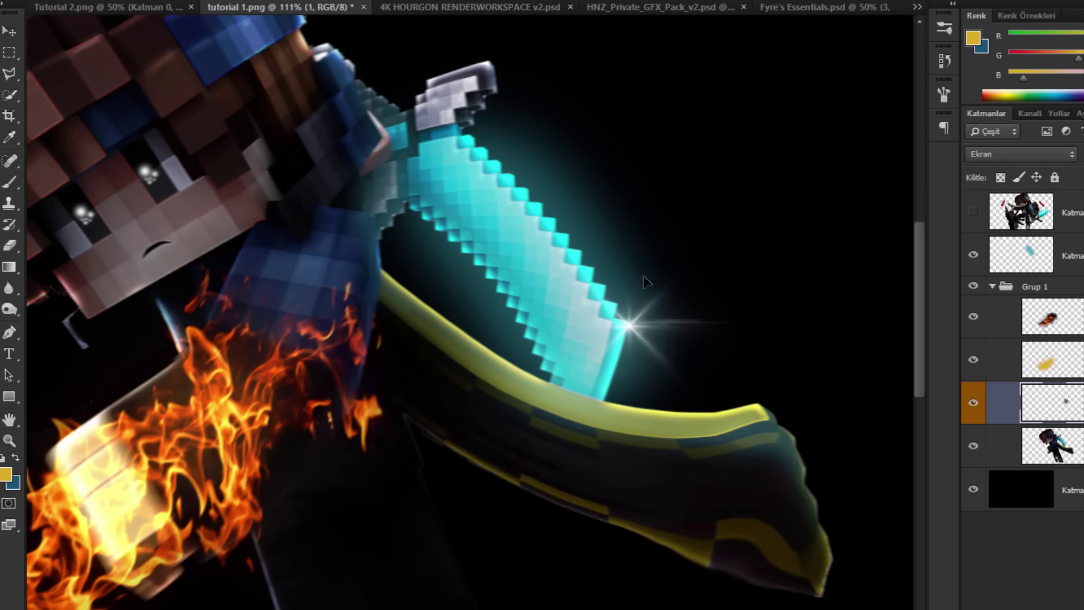
Step: Transform the star flare layer to shift its bright centre exactly onto the outer corner of the sword's tip
{"action": "key", "text": "ctrl+t"}
{"action": "left_click_drag", "start_coordinate": [221, 0], "coordinate": [197, 3]}
{"action": "left_click_drag", "start_coordinate": [620, 316], "coordinate": [596, 300]}
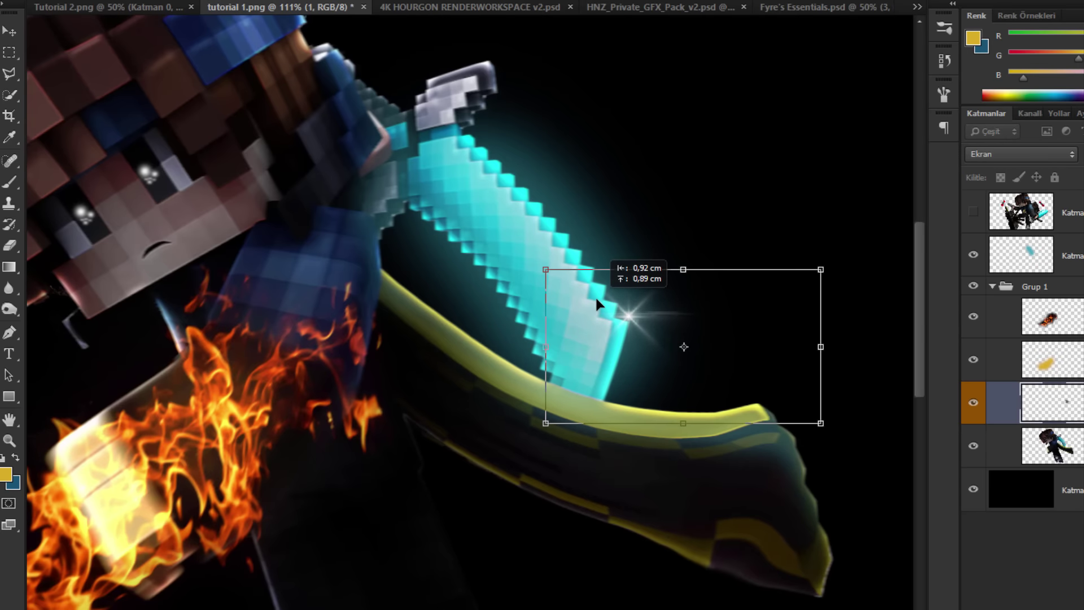
{"action": "key", "text": "Return"}
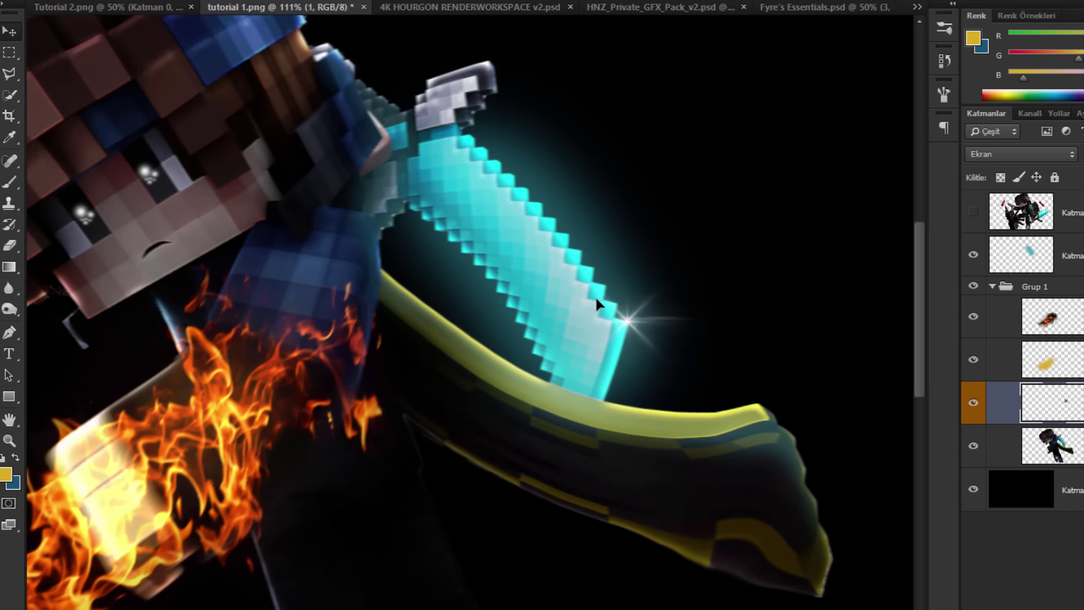
Step: Duplicate the flame layer and keep the copy directly over the original to intensify the fire on the arm
{"action": "scroll", "coordinate": [596, 300], "scroll_direction": "down", "scroll_amount": 5}
{"action": "scroll", "coordinate": [597, 301], "scroll_direction": "up", "scroll_amount": 2}
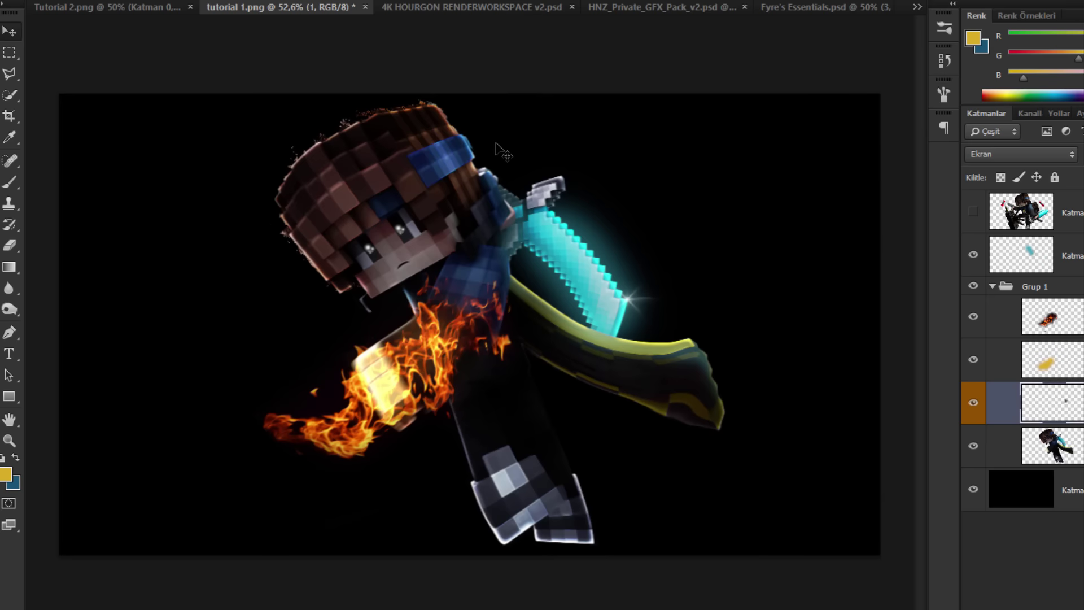
{"action": "scroll", "coordinate": [496, 148], "scroll_direction": "up", "scroll_amount": 1}
{"action": "left_click", "coordinate": [1042, 332]}
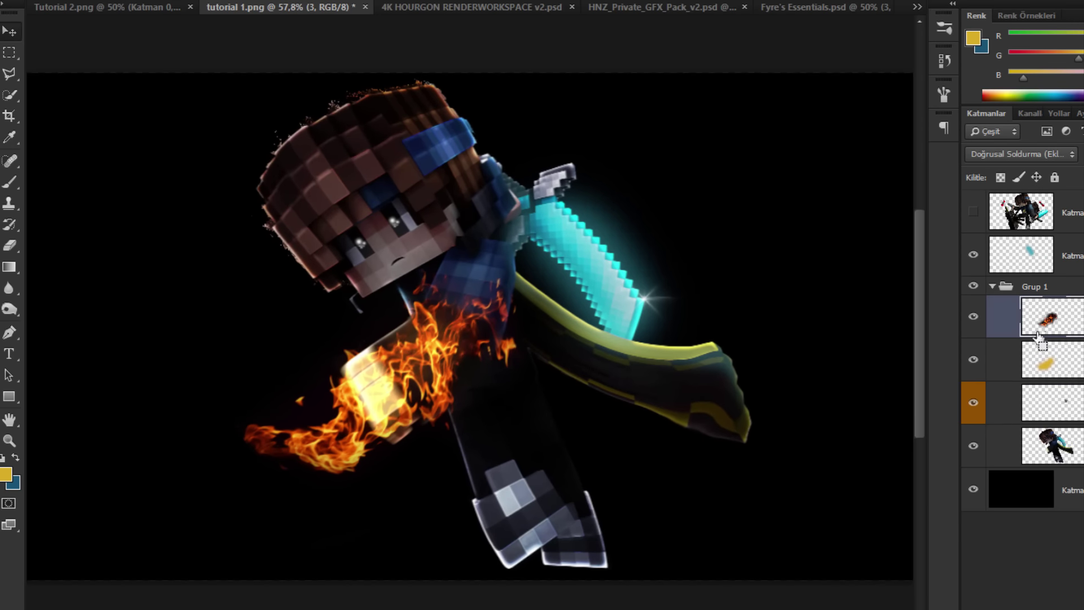
{"action": "key", "text": "ctrl+j"}
{"action": "mouse_move", "coordinate": [511, 396]}
{"action": "left_mouse_down"}
{"action": "mouse_move", "coordinate": [502, 382]}
{"action": "mouse_move", "coordinate": [500, 391]}
{"action": "left_mouse_up"}
{"action": "key", "text": "ctrl+z"}
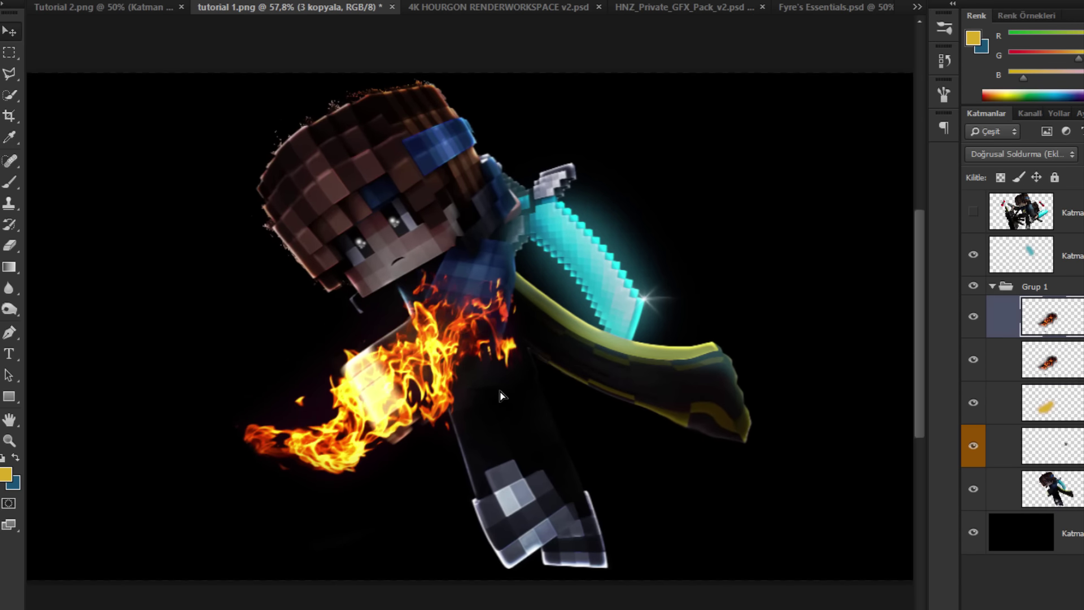
{"action": "left_click", "coordinate": [976, 325]}
{"action": "scroll", "coordinate": [525, 285], "scroll_direction": "down", "scroll_amount": 6}
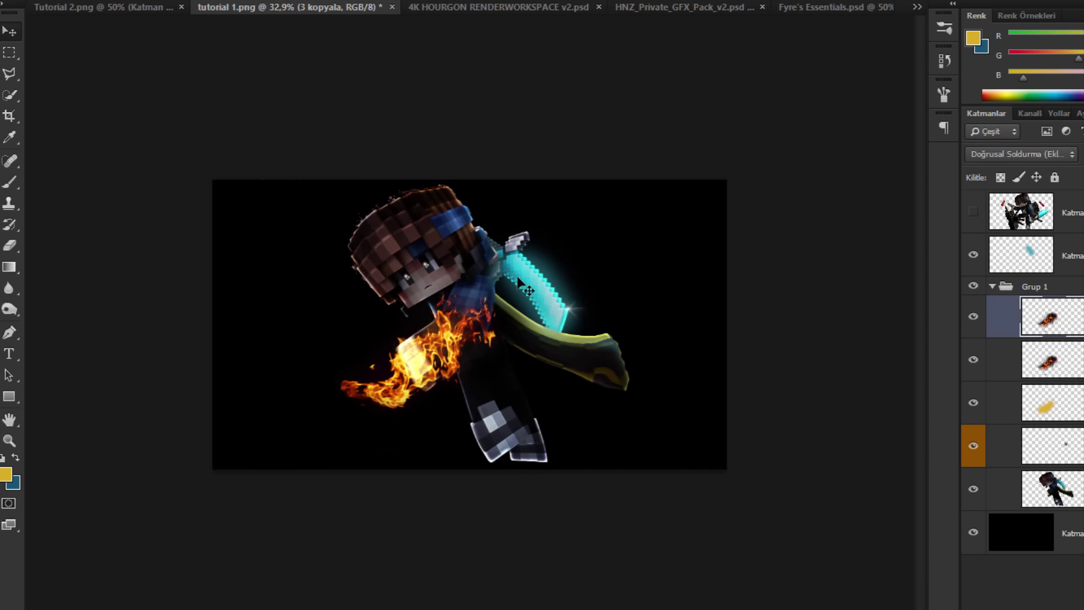
Step: Try a second, slightly offset flame copy with its part over the chest and shoulder erased, and delete that copy
{"action": "scroll", "coordinate": [525, 285], "scroll_direction": "up", "scroll_amount": 4}
{"action": "scroll", "coordinate": [271, 433], "scroll_direction": "up", "scroll_amount": 3}
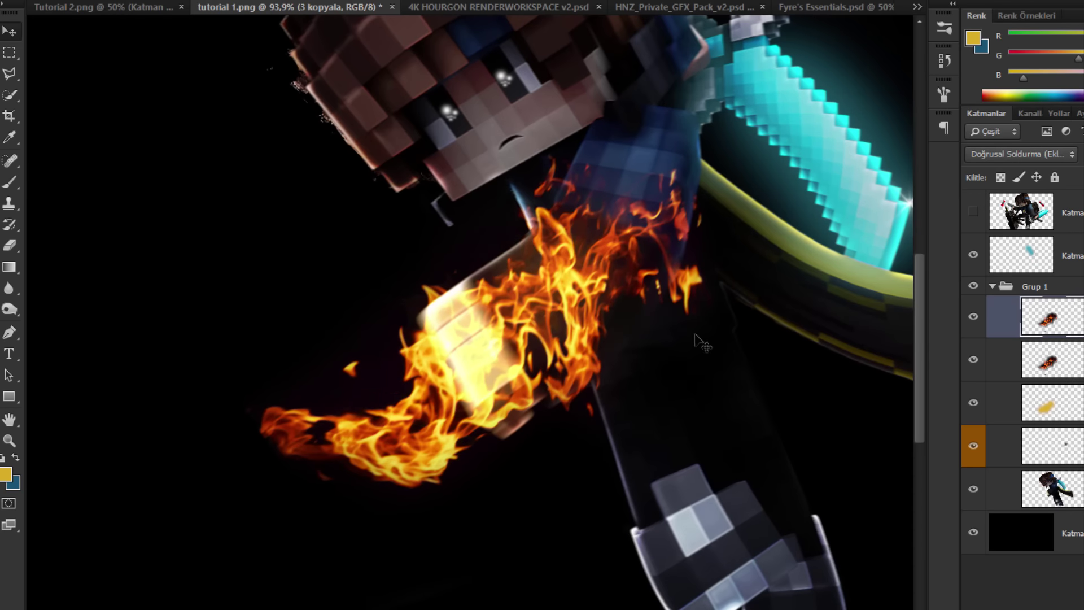
{"action": "left_click_drag", "start_coordinate": [468, 373], "coordinate": [446, 353]}
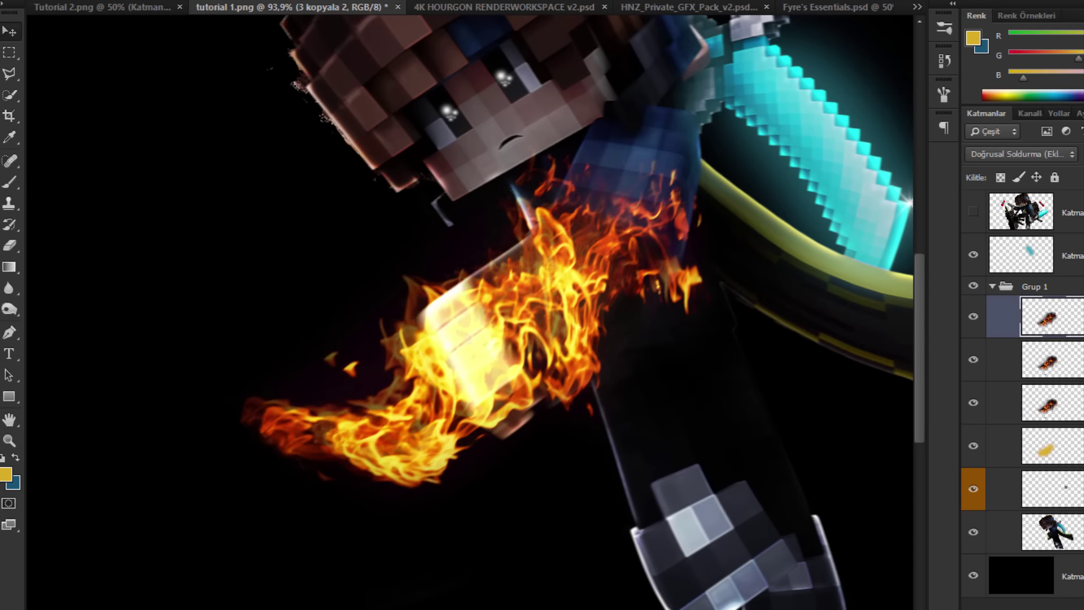
{"action": "left_click", "coordinate": [10, 246]}
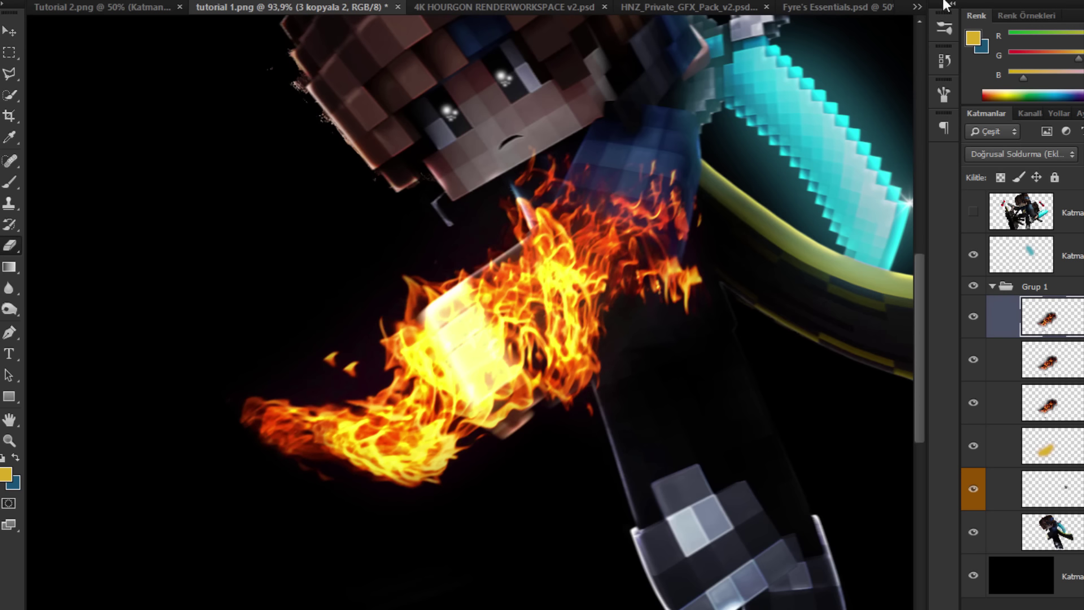
{"action": "left_click_drag", "start_coordinate": [559, 149], "coordinate": [624, 181]}
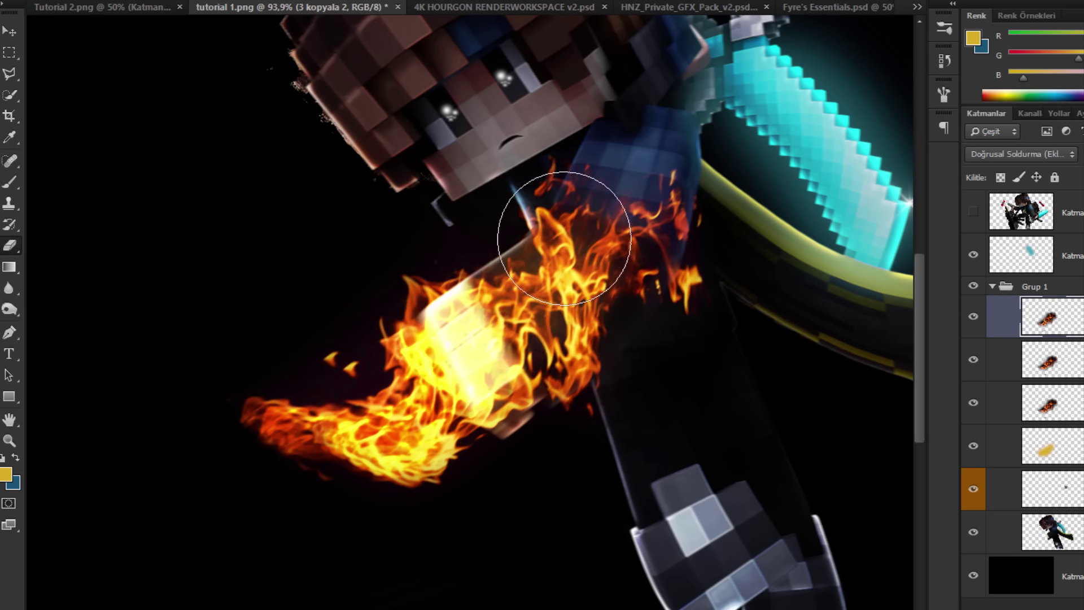
{"action": "left_click_drag", "start_coordinate": [564, 238], "coordinate": [582, 483]}
{"action": "scroll", "coordinate": [638, 358], "scroll_direction": "down", "scroll_amount": 3}
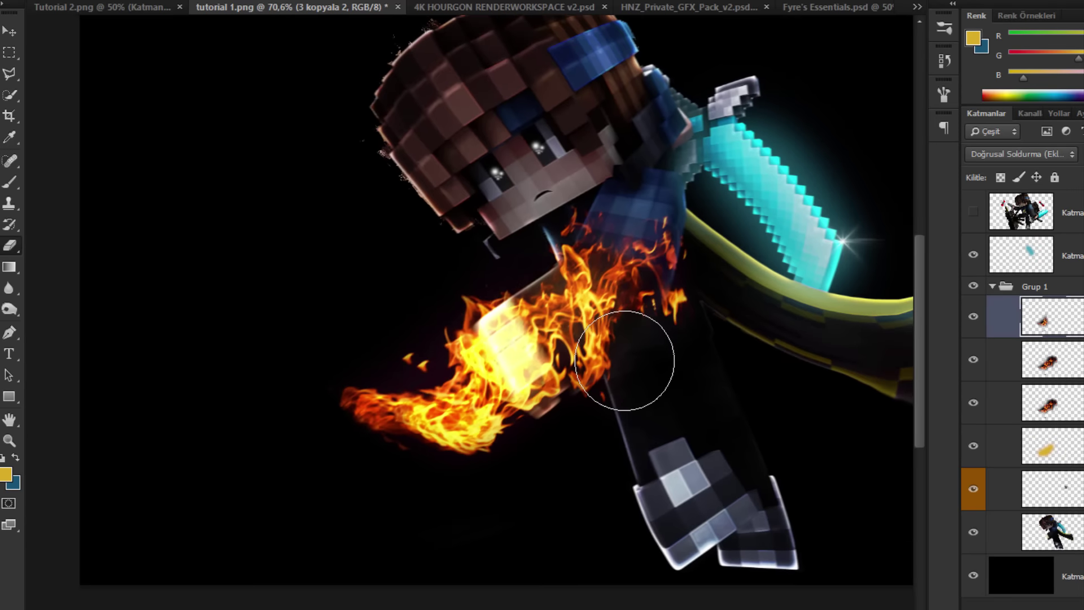
{"action": "scroll", "coordinate": [625, 360], "scroll_direction": "down", "scroll_amount": 1}
{"action": "scroll", "coordinate": [491, 364], "scroll_direction": "up", "scroll_amount": 2}
{"action": "left_click", "coordinate": [9, 32]}
{"action": "key", "text": "Delete"}
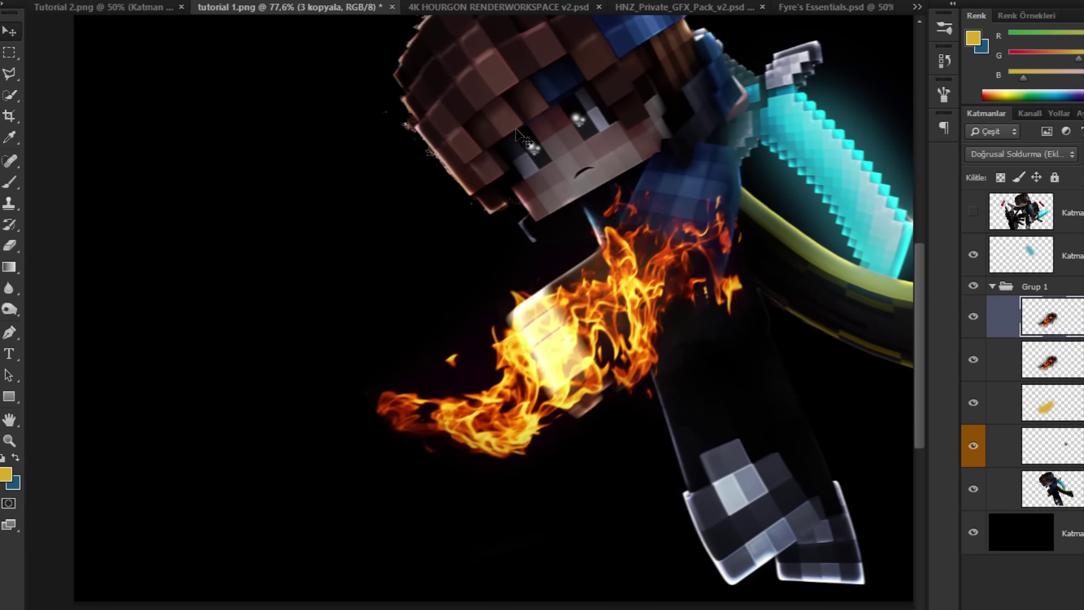
{"action": "scroll", "coordinate": [523, 139], "scroll_direction": "down", "scroll_amount": 2}
{"action": "scroll", "coordinate": [321, 417], "scroll_direction": "up", "scroll_amount": 8}
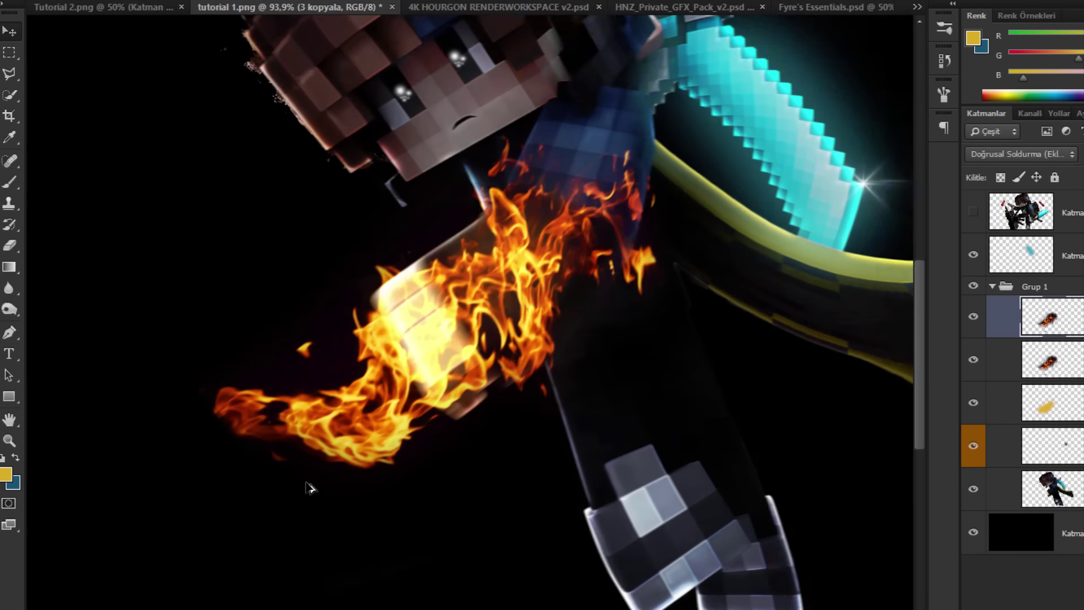
{"action": "scroll", "coordinate": [330, 319], "scroll_direction": "down", "scroll_amount": 8}
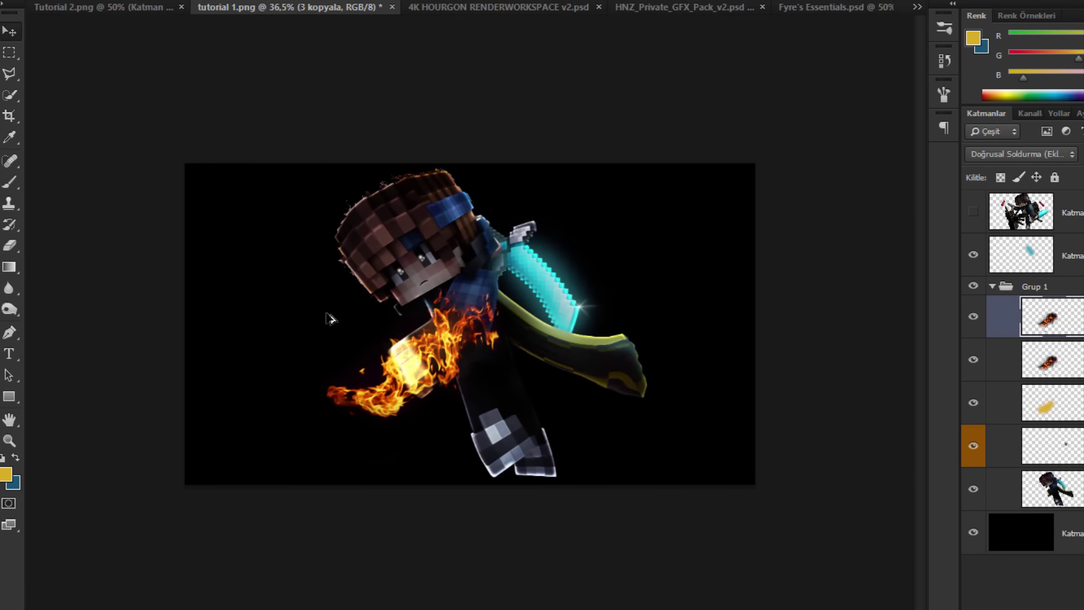
{"action": "scroll", "coordinate": [330, 319], "scroll_direction": "up", "scroll_amount": 1}
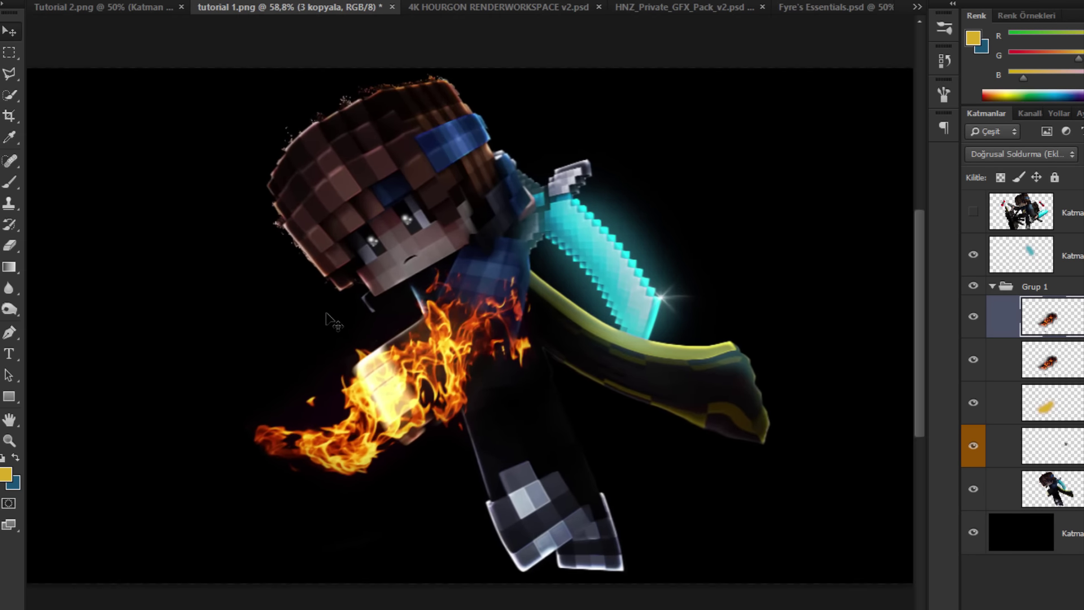
{"action": "scroll", "coordinate": [333, 320], "scroll_direction": "down", "scroll_amount": 2}
{"action": "scroll", "coordinate": [330, 319], "scroll_direction": "up", "scroll_amount": 2}
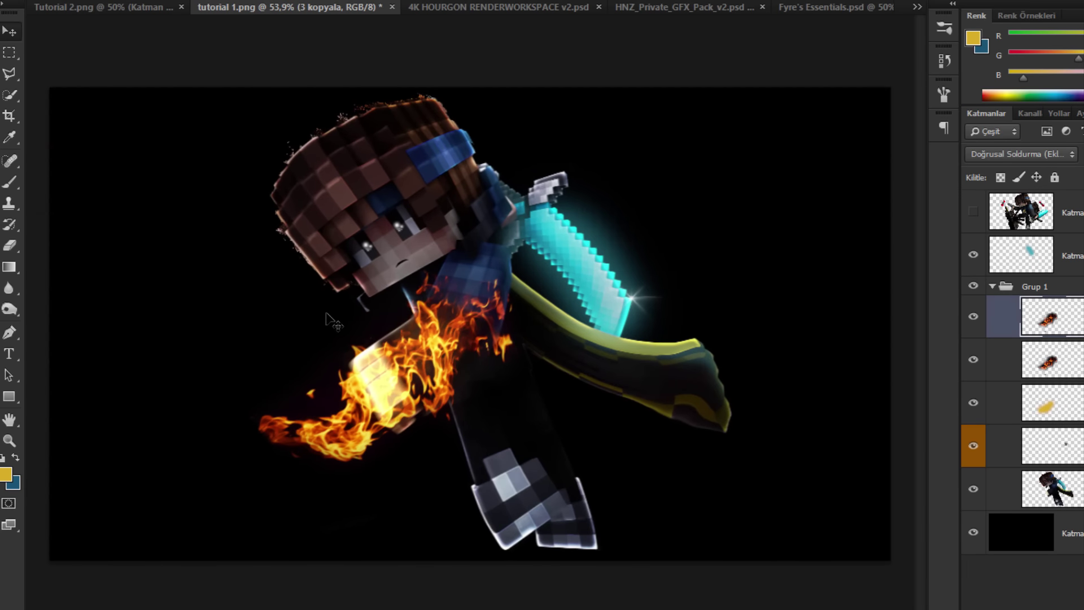
{"action": "scroll", "coordinate": [395, 246], "scroll_direction": "up", "scroll_amount": 1}
Step: Add a new layer directly above the character layer and clip it to the character
{"action": "left_click", "coordinate": [1054, 489]}
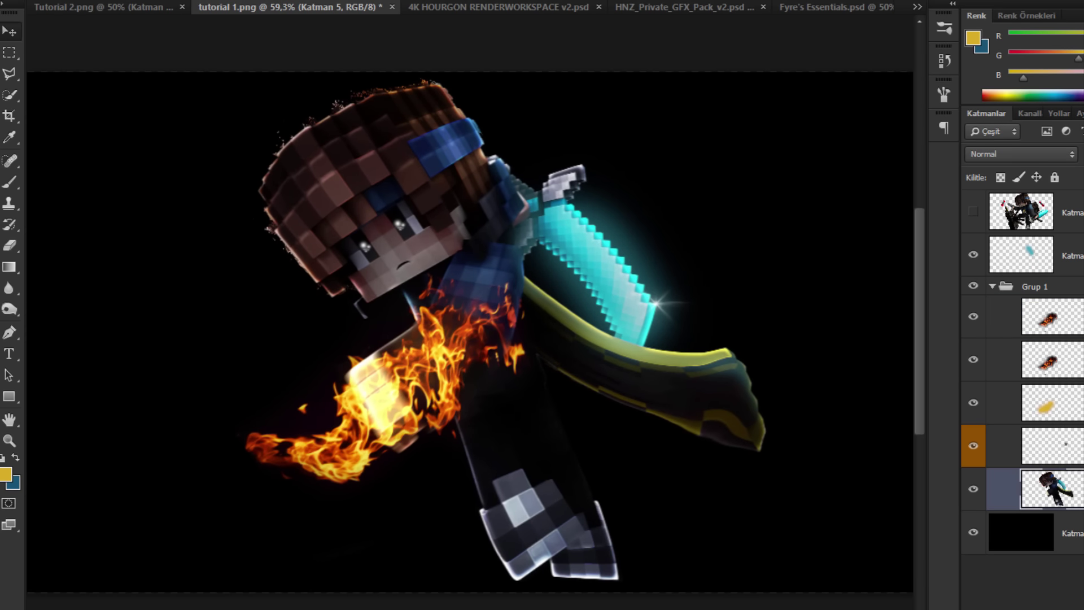
{"action": "key", "text": "ctrl+shift+alt+n"}
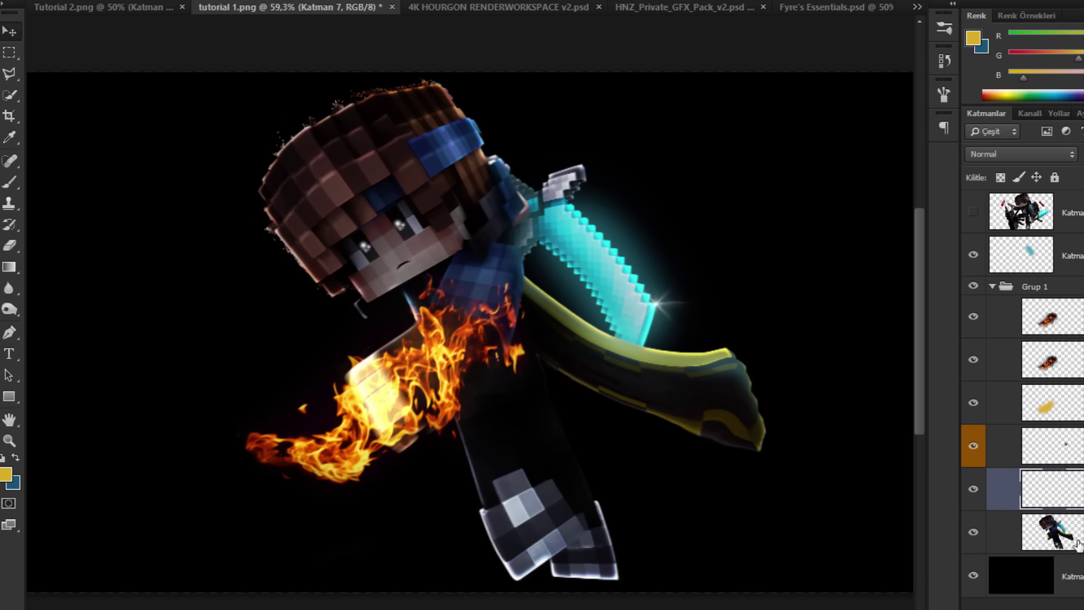
{"action": "left_click", "coordinate": [1078, 509], "text": "alt"}
Step: Sample the headband's blue and paint it softly over the headband and the blue patch above the eye
{"action": "left_click", "coordinate": [9, 181]}
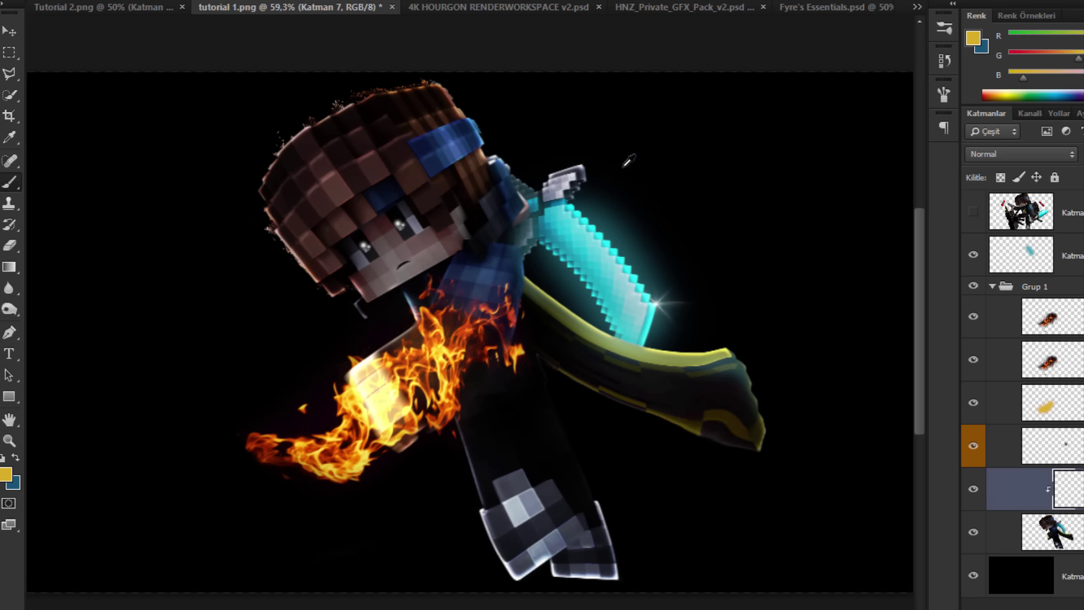
{"action": "left_click", "coordinate": [479, 148], "text": "alt"}
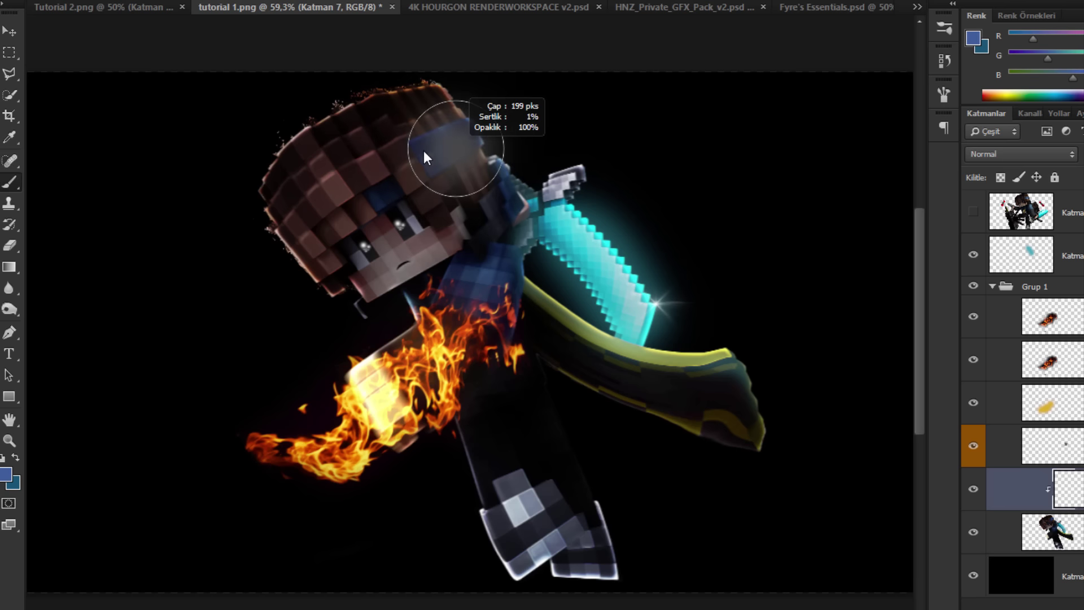
{"action": "scroll", "coordinate": [443, 158], "scroll_direction": "up", "scroll_amount": 3}
{"action": "mouse_move", "coordinate": [444, 158]}
{"action": "left_mouse_down"}
{"action": "mouse_move", "coordinate": [397, 187]}
{"action": "mouse_move", "coordinate": [367, 183]}
{"action": "mouse_move", "coordinate": [396, 212]}
{"action": "mouse_move", "coordinate": [488, 162]}
{"action": "left_mouse_up"}
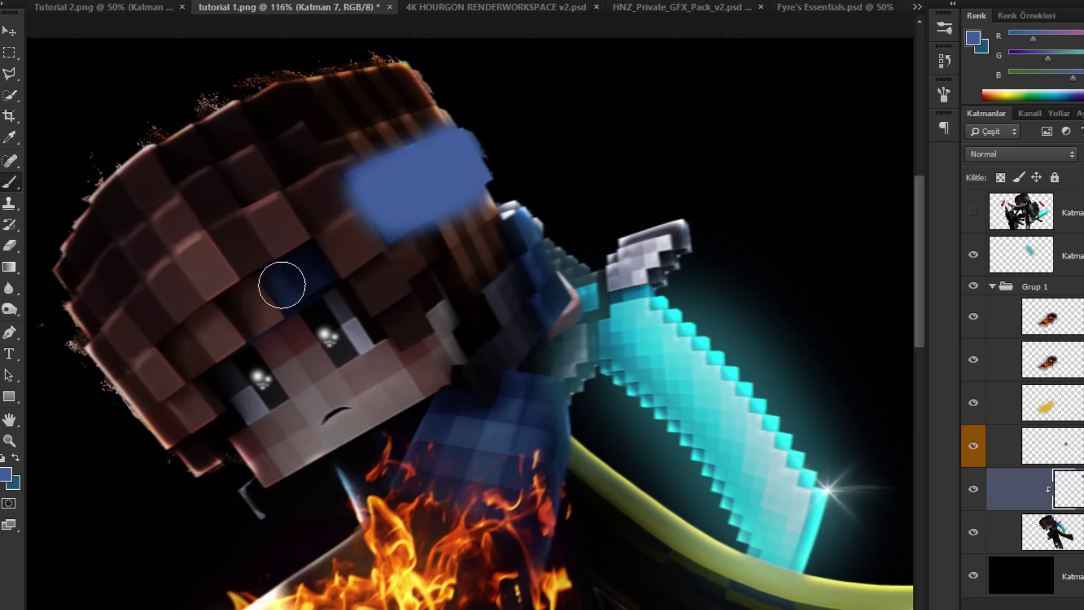
{"action": "mouse_move", "coordinate": [283, 283]}
{"action": "left_mouse_down"}
{"action": "mouse_move", "coordinate": [307, 262]}
{"action": "mouse_move", "coordinate": [316, 274]}
{"action": "left_mouse_up"}
Step: Set the blue paint layer's blend mode to Doğrusal Soldurma (Ekle) and reduce its opacity for a softer headband glow
{"action": "left_click", "coordinate": [1020, 154]}
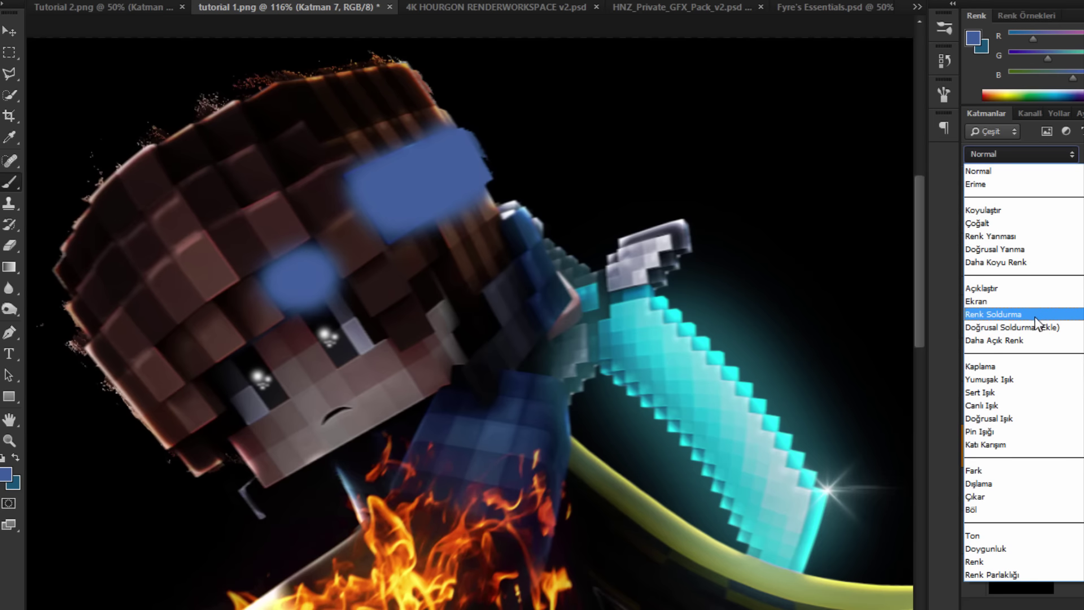
{"action": "left_click", "coordinate": [1010, 310]}
{"action": "left_click", "coordinate": [16, 35]}
{"action": "scroll", "coordinate": [254, 182], "scroll_direction": "down", "scroll_amount": 7}
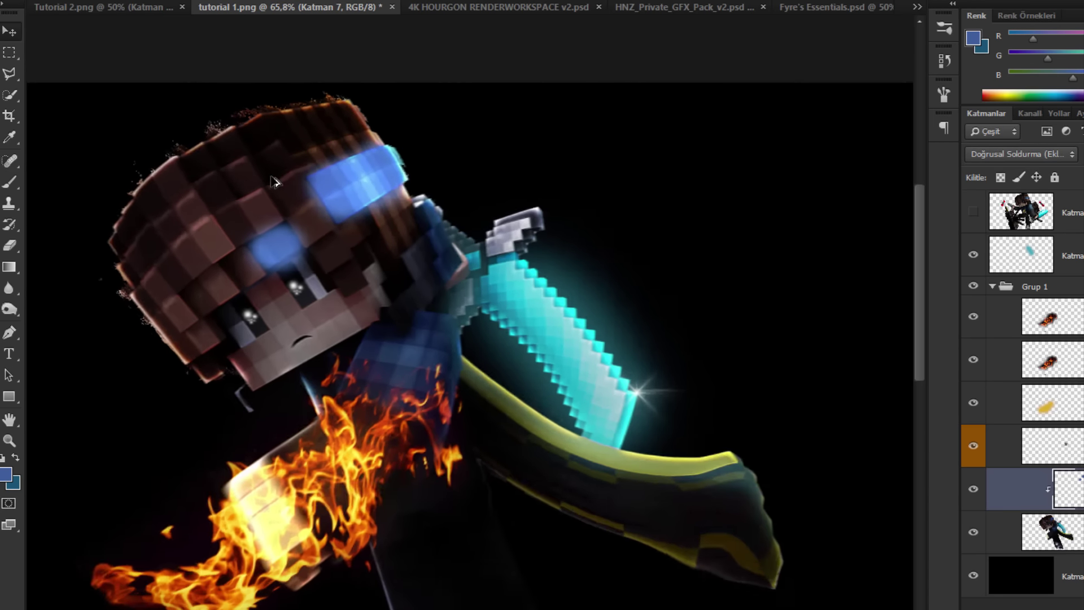
{"action": "left_click_drag", "start_coordinate": [1083, 172], "coordinate": [1079, 172]}
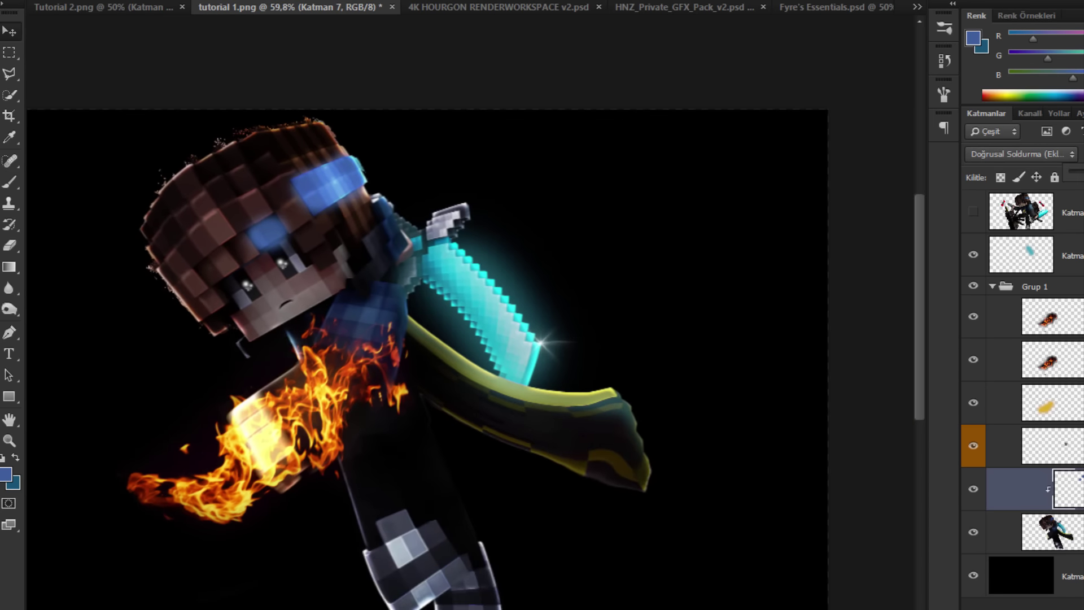
{"action": "scroll", "coordinate": [731, 174], "scroll_direction": "down", "scroll_amount": 3}
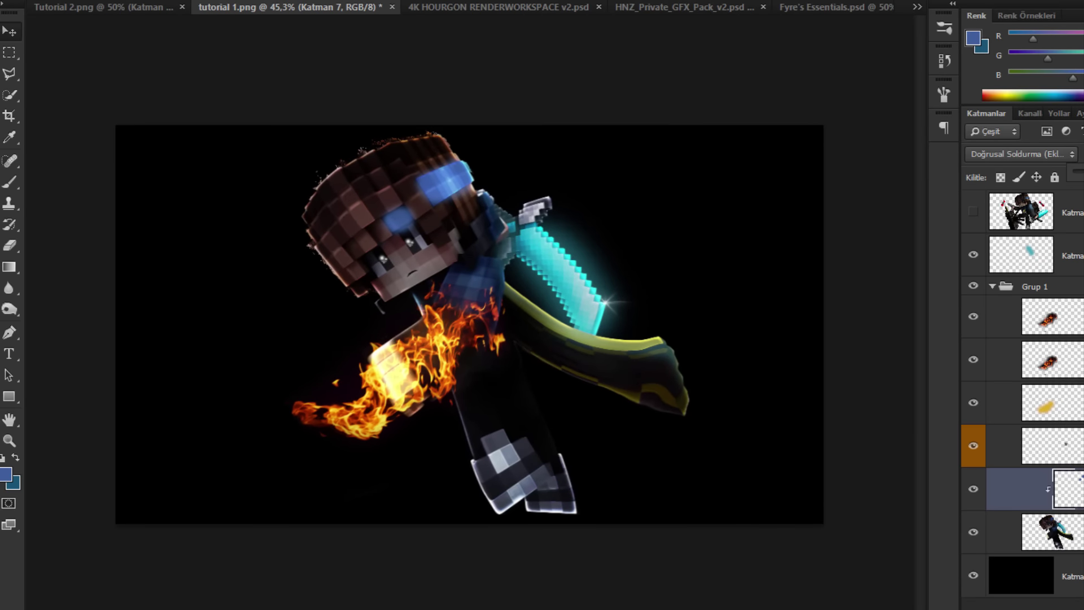
{"action": "left_click_drag", "start_coordinate": [1082, 171], "coordinate": [1079, 172]}
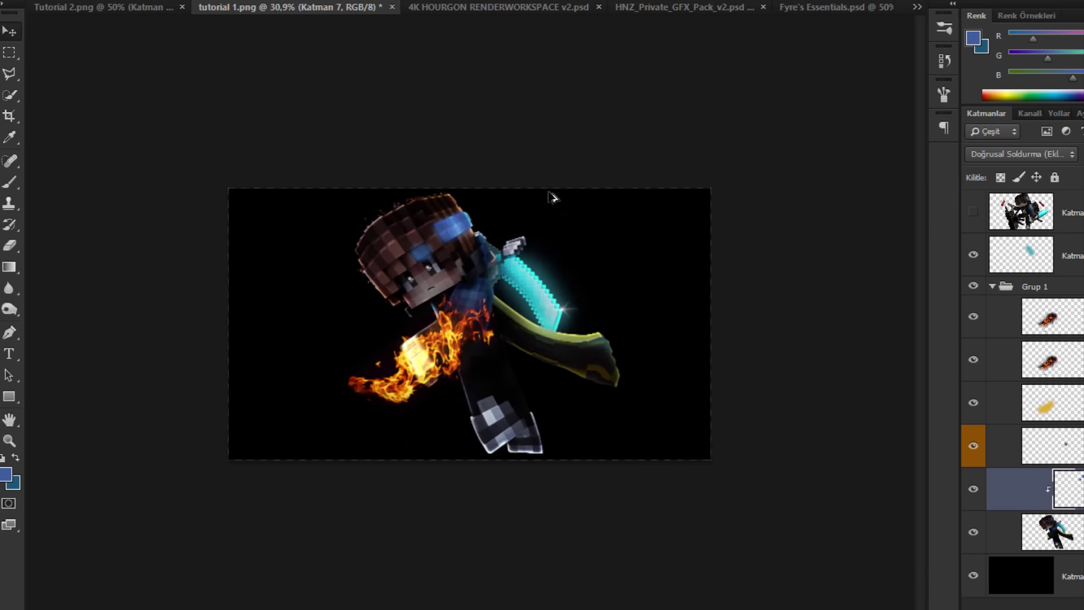
Step: Move the turquoise glow layer into Grup 1, collapse the group and rename it 1
{"action": "scroll", "coordinate": [558, 204], "scroll_direction": "up", "scroll_amount": 2}
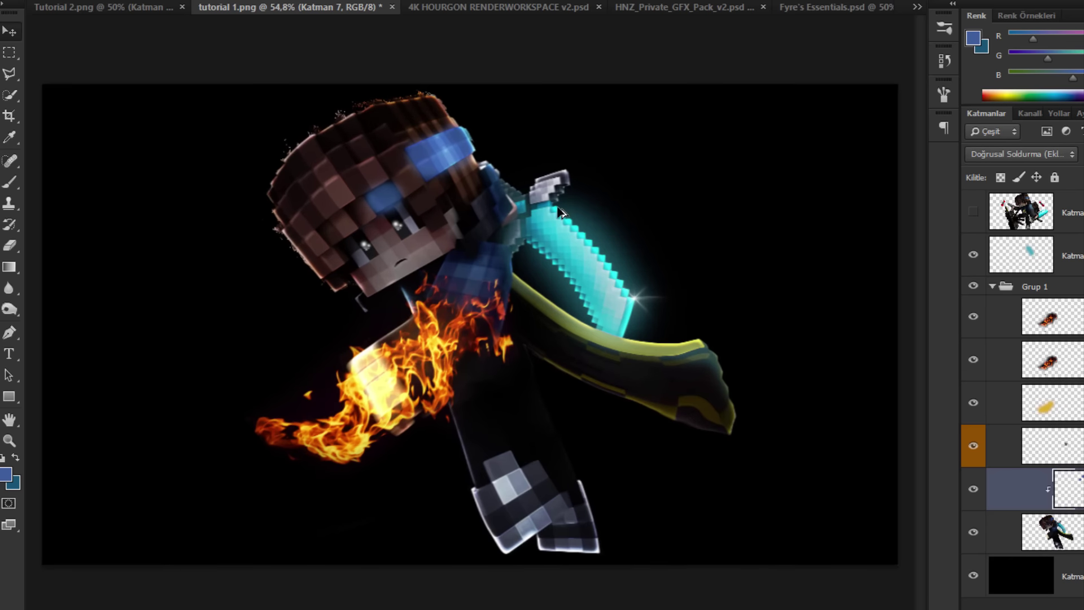
{"action": "left_click", "coordinate": [1076, 288]}
{"action": "double_click", "coordinate": [1018, 292]}
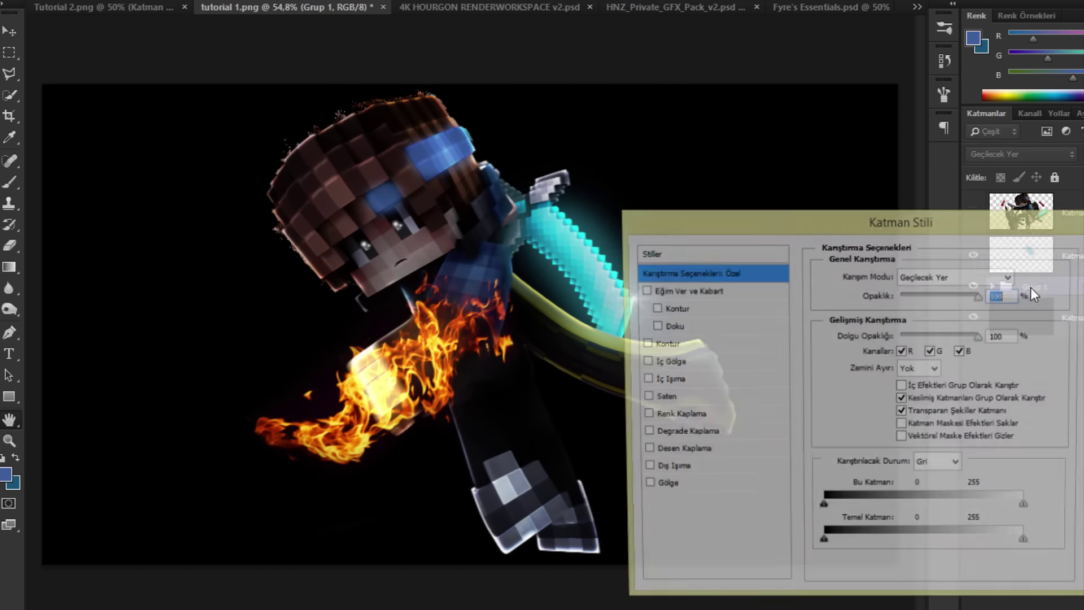
{"action": "key", "text": "Escape"}
{"action": "left_click", "coordinate": [994, 286]}
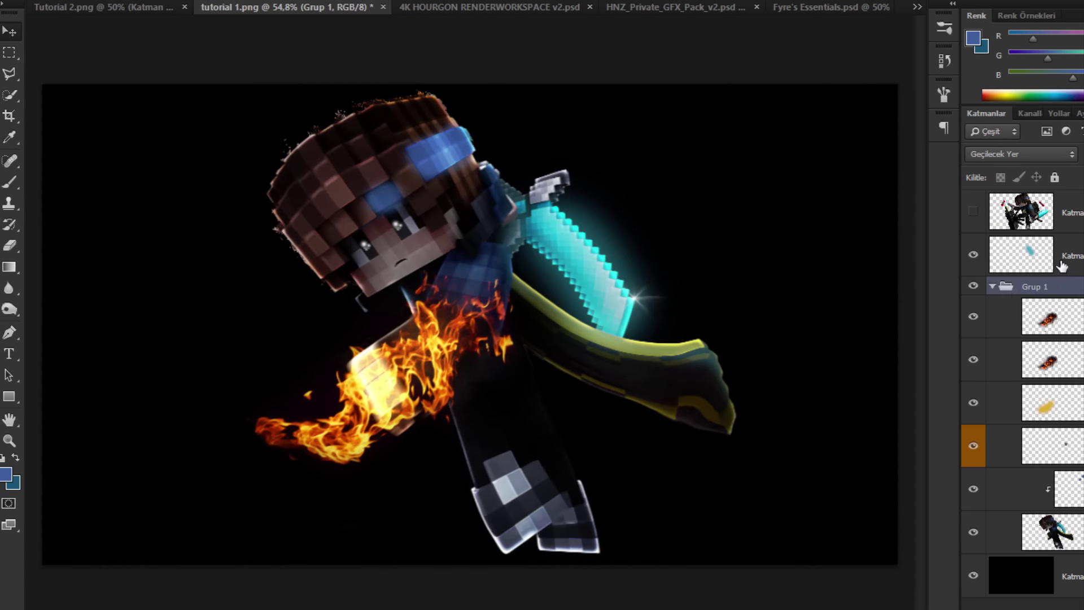
{"action": "left_click", "coordinate": [1035, 288]}
{"action": "left_click", "coordinate": [992, 244]}
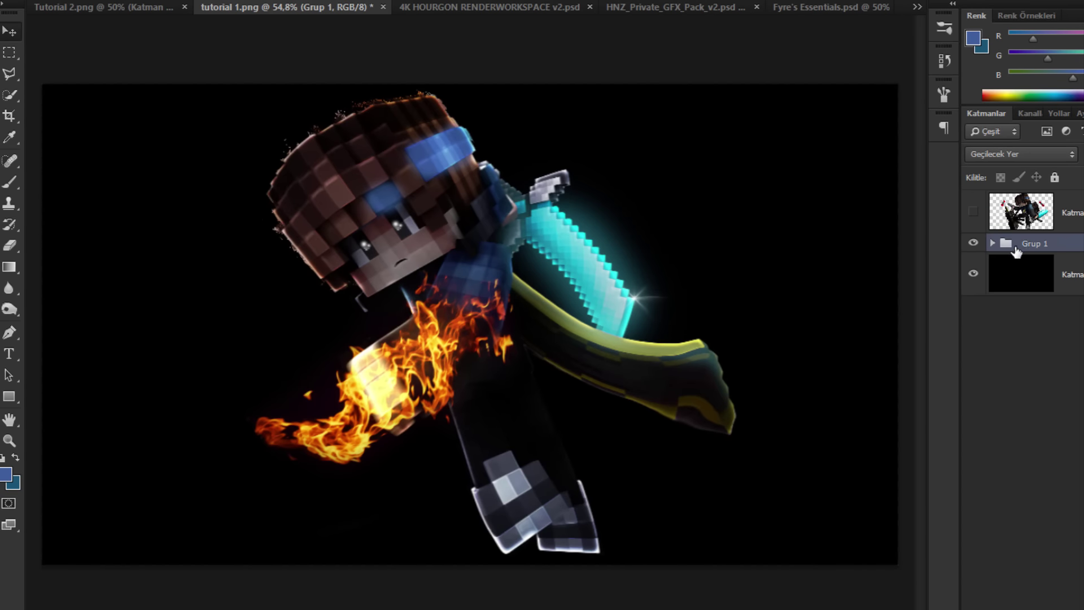
{"action": "type", "text": "1"}
{"action": "key", "text": "Return"}
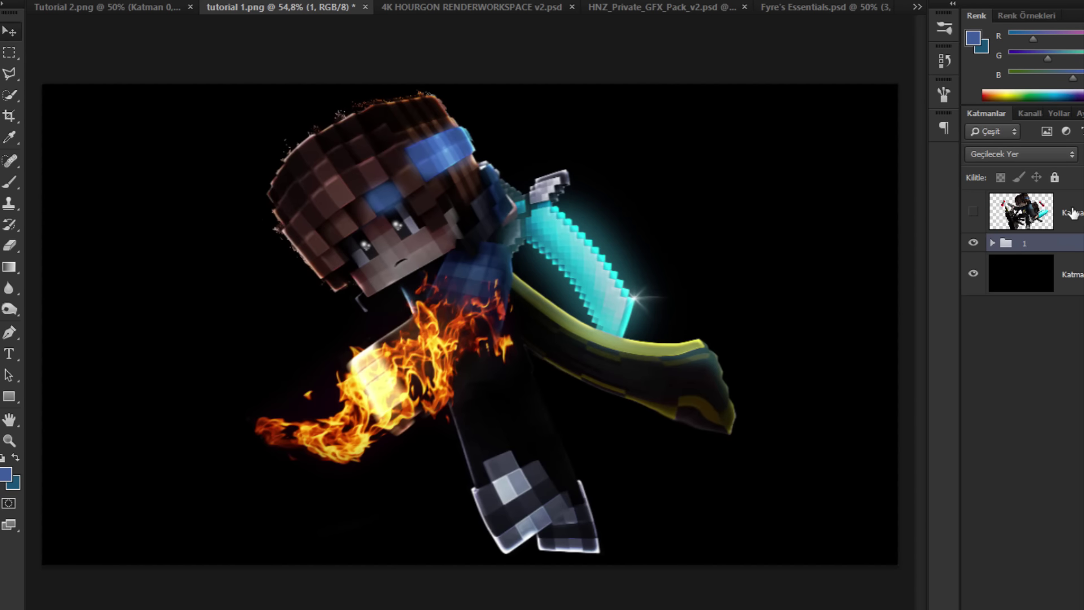
Step: Select and show the unedited character render layer above the group, and hide group 1
{"action": "left_click", "coordinate": [992, 219]}
{"action": "left_click", "coordinate": [973, 211]}
{"action": "left_click", "coordinate": [972, 243]}
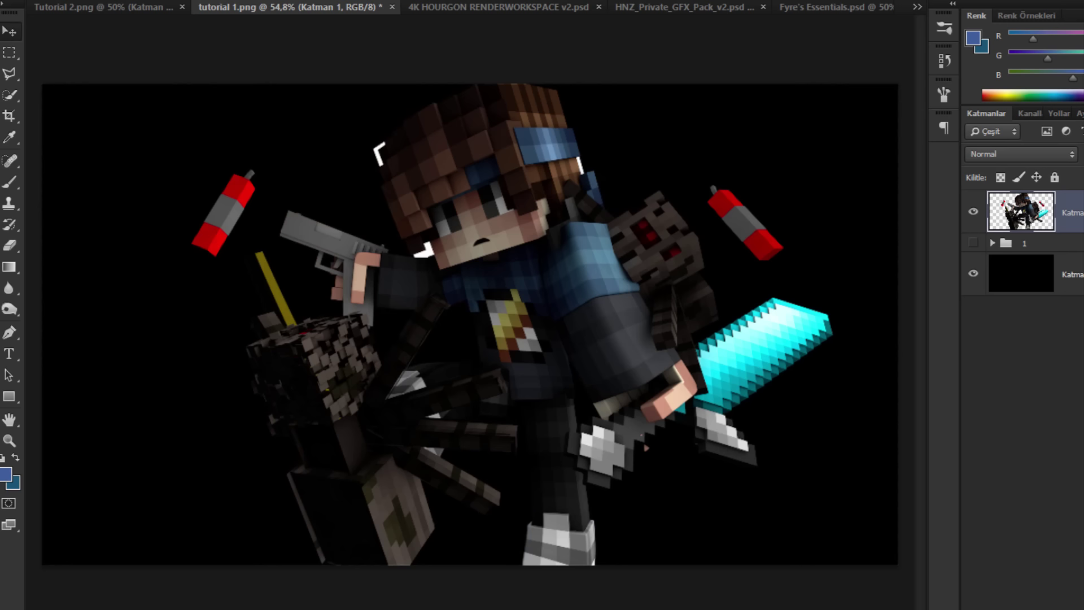
Step: Nudge the unedited character render slightly to the left on the canvas
{"action": "key", "text": "Left"}
{"action": "key", "text": "Left"}
{"action": "key", "text": "Left"}
{"action": "key", "text": "Left"}
{"action": "key", "text": "Left"}
{"action": "key", "text": "Left"}
{"action": "key", "text": "Left"}
{"action": "key", "text": "Left"}
{"action": "key", "text": "Left"}
{"action": "key", "text": "Left"}
{"action": "key", "text": "Left"}
{"action": "key", "text": "Left"}
{"action": "key", "text": "Left"}
{"action": "key", "text": "Left"}
{"action": "key", "text": "Left"}
{"action": "key", "text": "Left"}
{"action": "key", "text": "Left"}
{"action": "key", "text": "Left"}
{"action": "key", "text": "Left"}
{"action": "key", "text": "Left"}
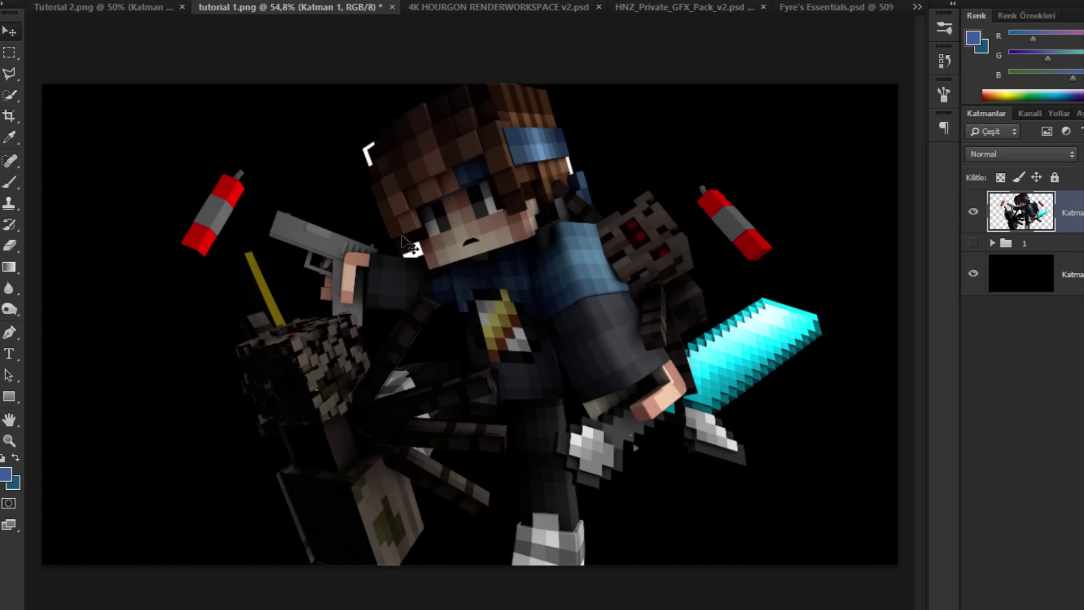
{"action": "scroll", "coordinate": [401, 235], "scroll_direction": "down", "scroll_amount": 3}
{"action": "scroll", "coordinate": [398, 215], "scroll_direction": "up", "scroll_amount": 6}
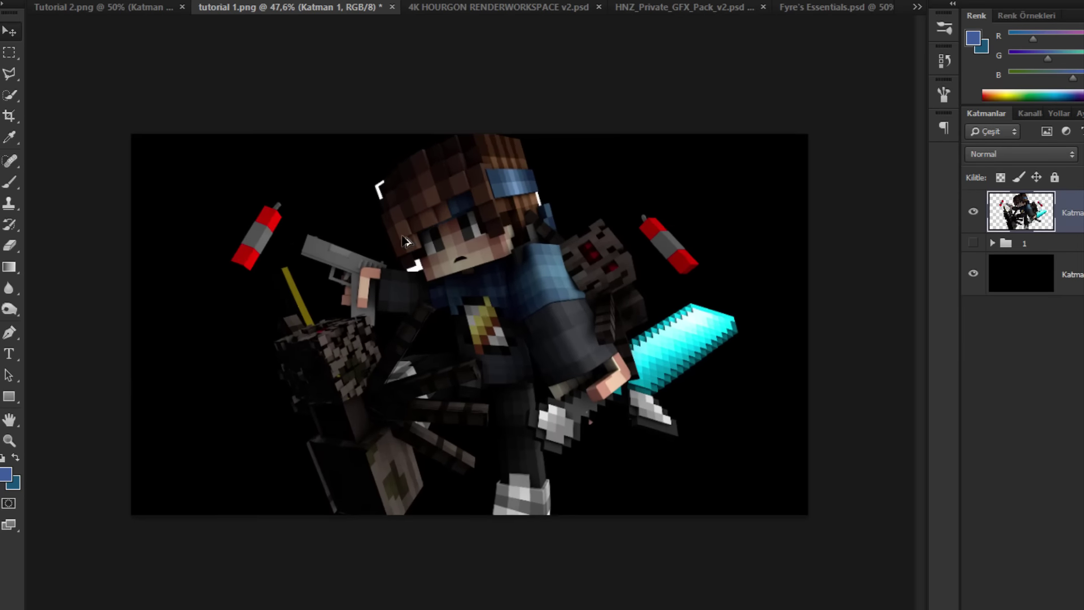
{"action": "scroll", "coordinate": [397, 194], "scroll_direction": "up", "scroll_amount": 4}
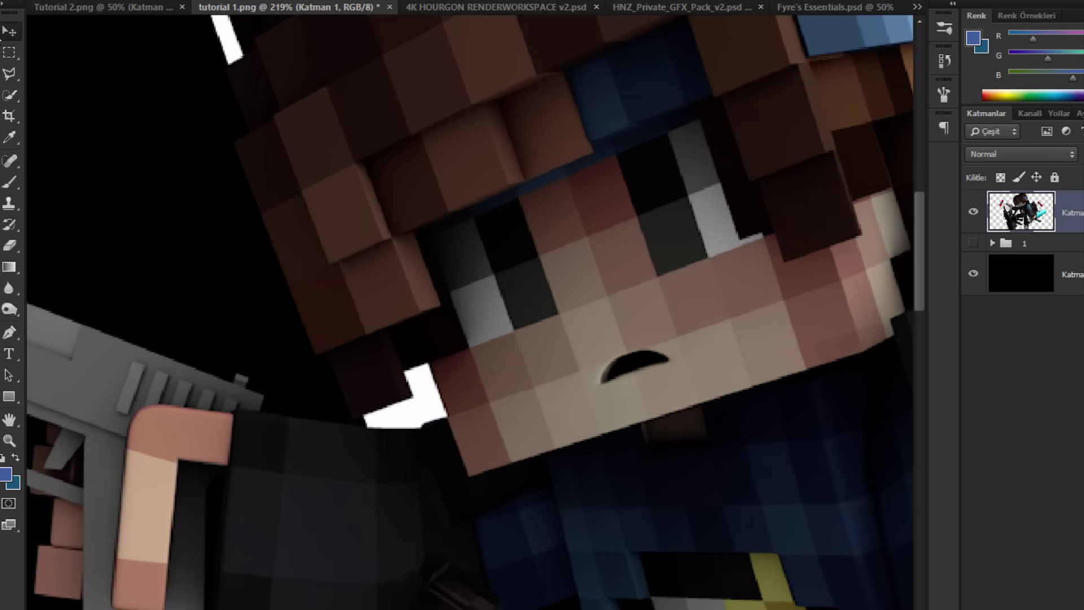
Step: Outline the white patch between the hair and the jaw with the Polygonal Lasso, delete it, and deselect without feathering
{"action": "left_click", "coordinate": [8, 70]}
{"action": "scroll", "coordinate": [338, 379], "scroll_direction": "up", "scroll_amount": 2}
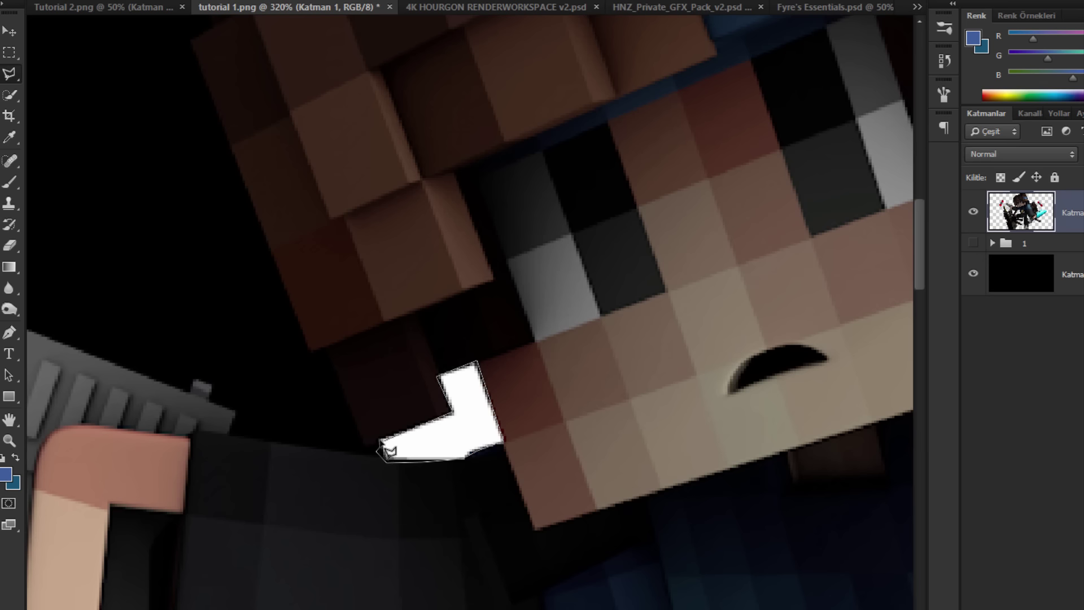
{"action": "key", "text": "Delete"}
{"action": "right_click", "coordinate": [452, 388]}
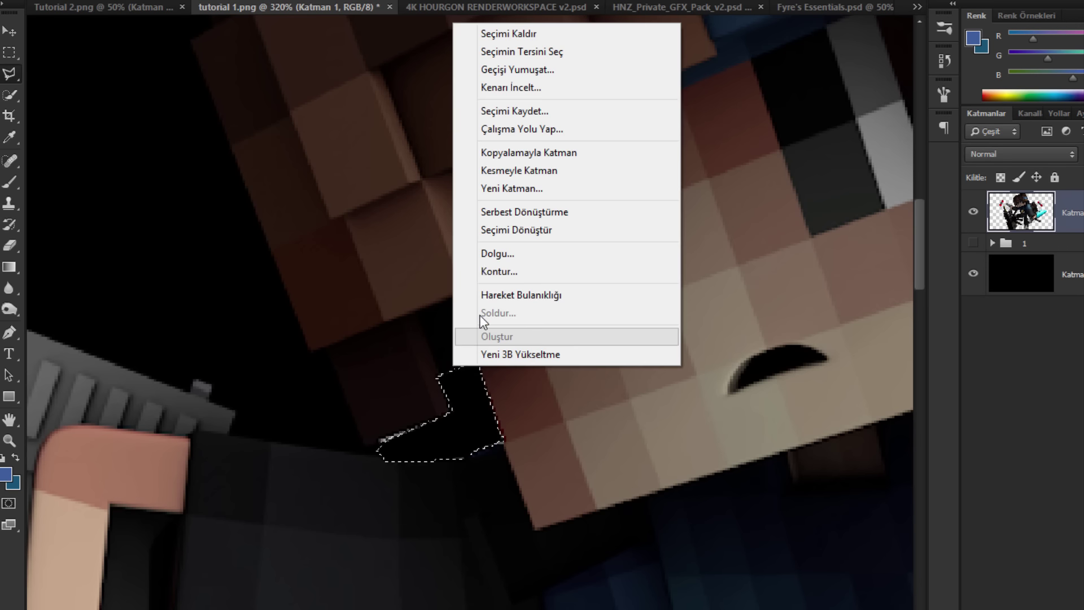
{"action": "left_click", "coordinate": [518, 69]}
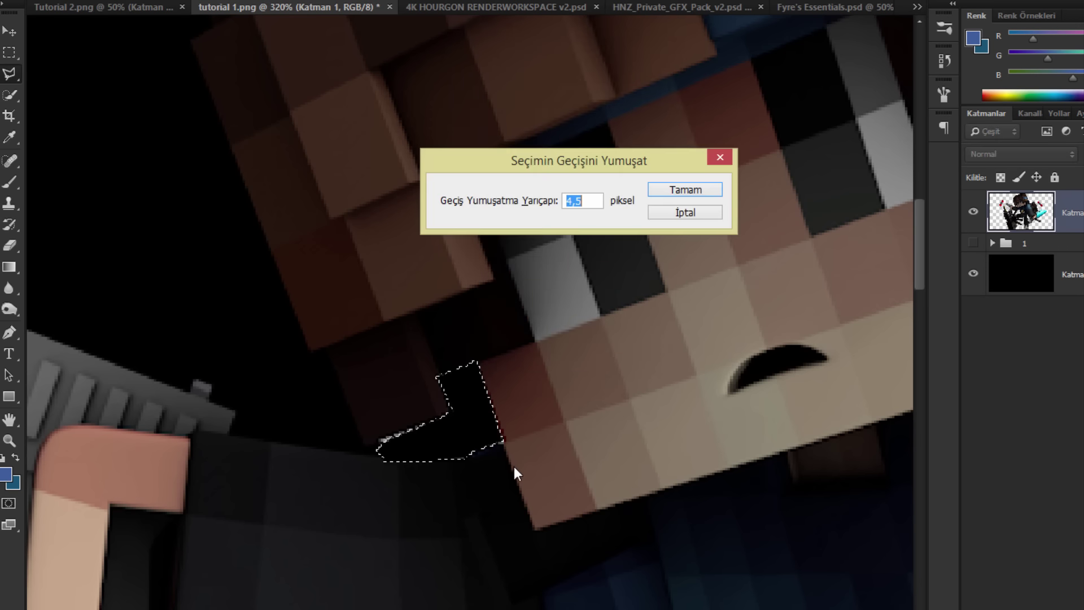
{"action": "left_click", "coordinate": [716, 159]}
{"action": "right_click", "coordinate": [536, 237]}
{"action": "left_click", "coordinate": [562, 247]}
{"action": "scroll", "coordinate": [473, 462], "scroll_direction": "down", "scroll_amount": 4}
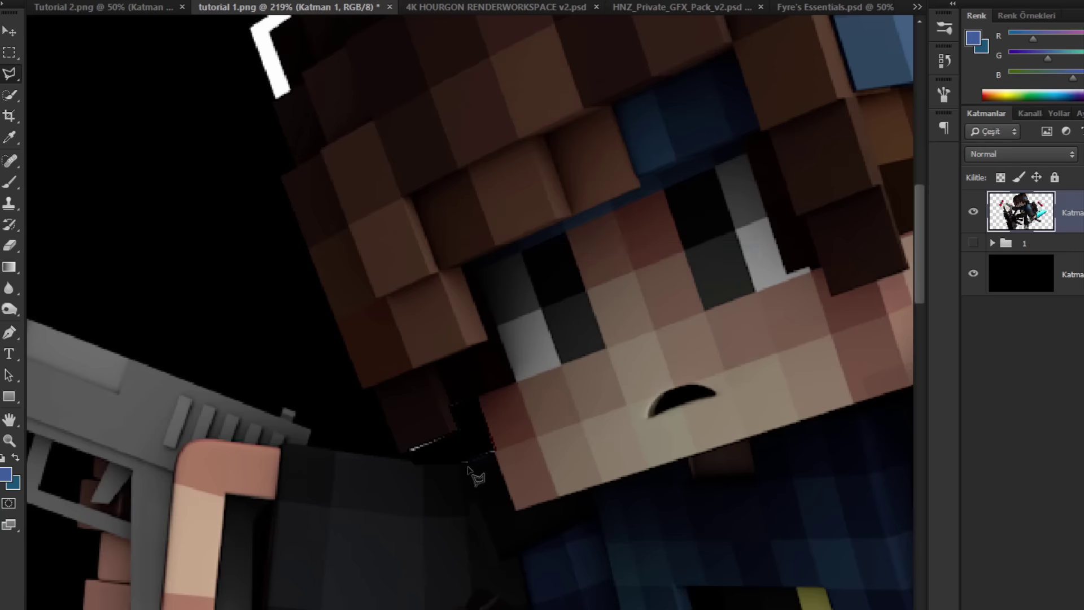
Step: Select and remove the thin white remnant line under the lower hair corner beside the face, and clear the selection
{"action": "scroll", "coordinate": [453, 441], "scroll_direction": "up", "scroll_amount": 3}
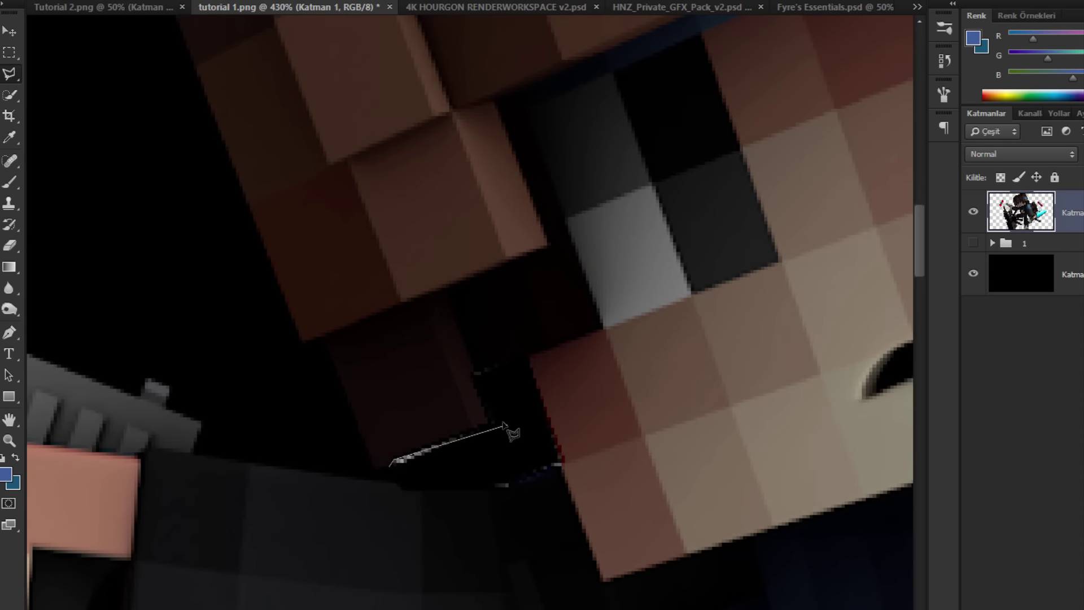
{"action": "right_click", "coordinate": [402, 453]}
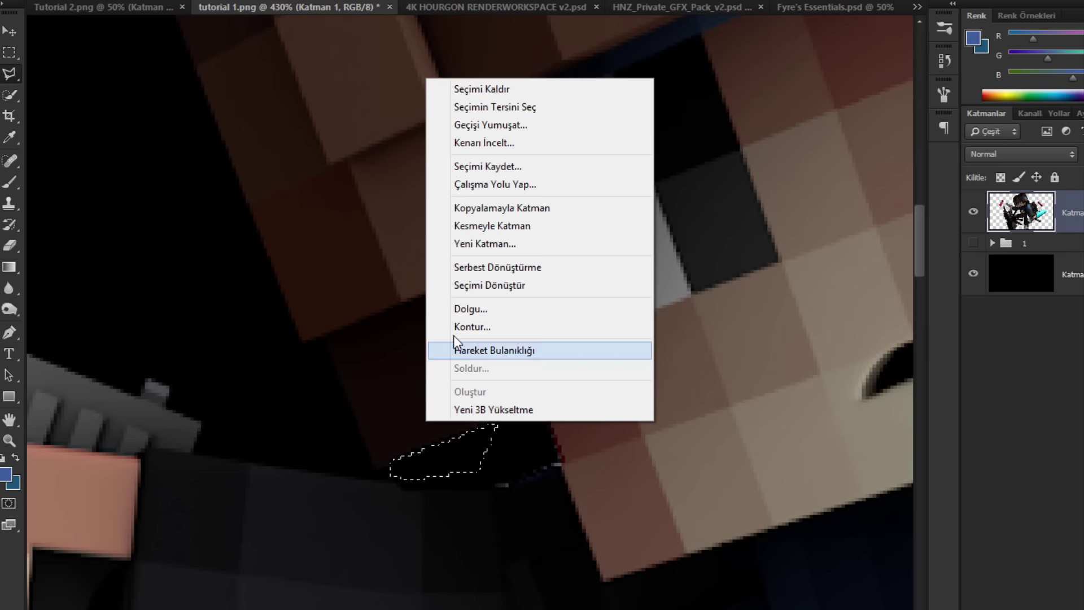
{"action": "left_click", "coordinate": [526, 88]}
{"action": "right_click", "coordinate": [404, 211]}
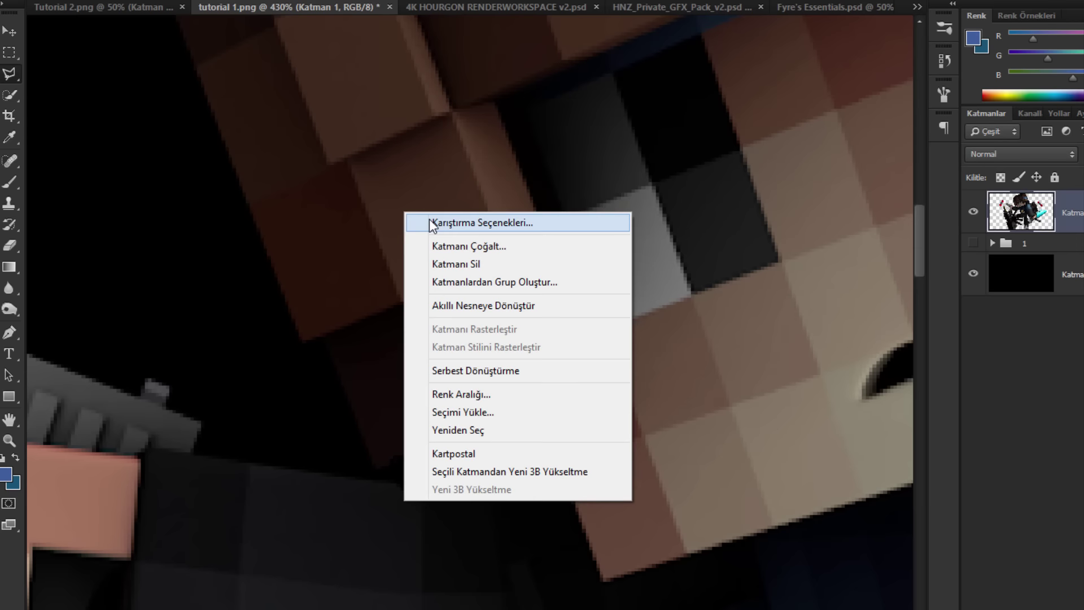
{"action": "left_click", "coordinate": [429, 219]}
{"action": "key", "text": "Escape"}
{"action": "scroll", "coordinate": [379, 341], "scroll_direction": "down", "scroll_amount": 2}
{"action": "scroll", "coordinate": [386, 348], "scroll_direction": "down", "scroll_amount": 8}
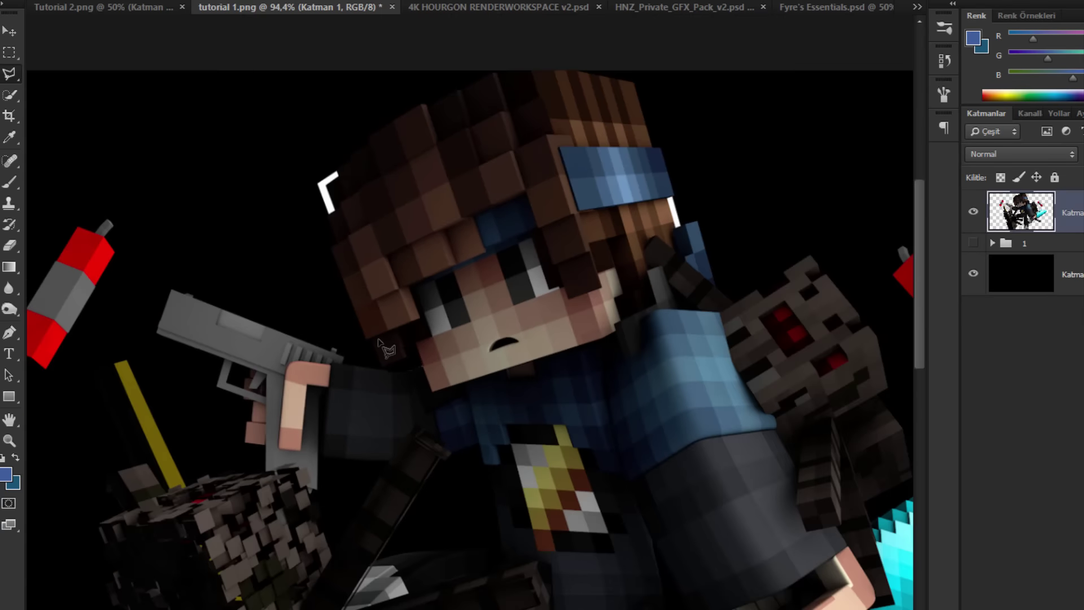
Step: Outline and delete the white L-shaped fragment on the outer edge of the hair, and clear the selection
{"action": "scroll", "coordinate": [368, 225], "scroll_direction": "up", "scroll_amount": 8}
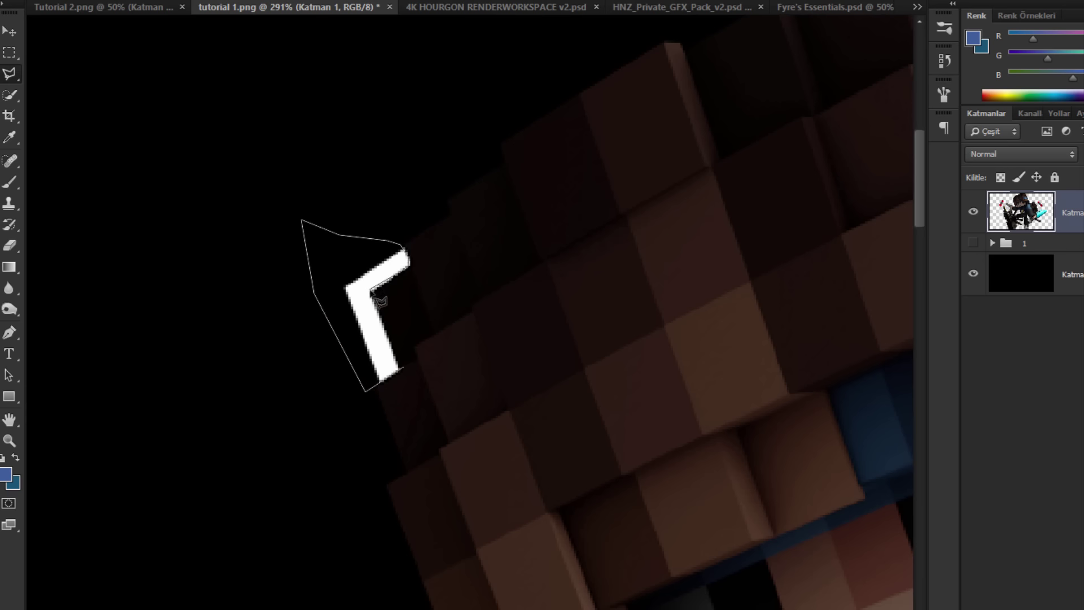
{"action": "double_click", "coordinate": [398, 355]}
{"action": "right_click", "coordinate": [388, 337]}
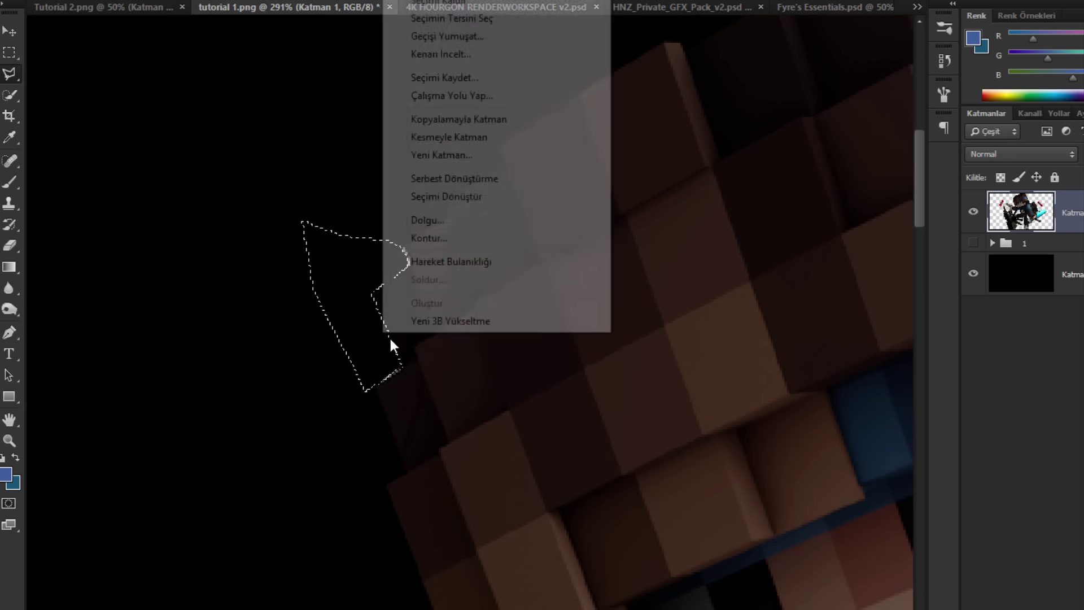
{"action": "left_click", "coordinate": [475, 5]}
{"action": "scroll", "coordinate": [408, 116], "scroll_direction": "down", "scroll_amount": 10}
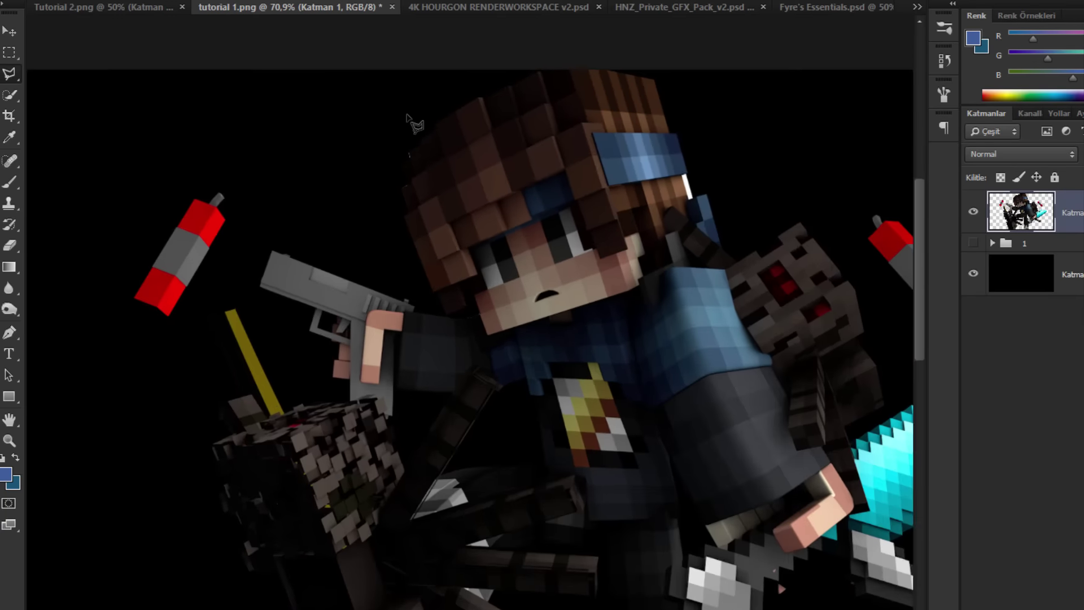
Step: Paste the copied layer style onto the character render layer and rasterize the style into it
{"action": "scroll", "coordinate": [468, 319], "scroll_direction": "up", "scroll_amount": 1}
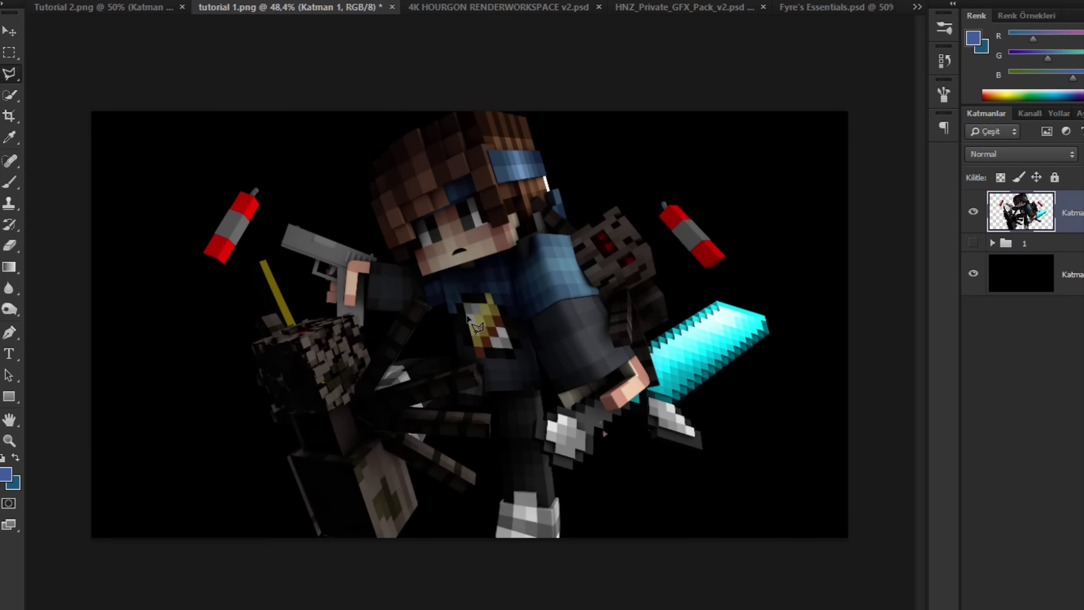
{"action": "scroll", "coordinate": [468, 319], "scroll_direction": "up", "scroll_amount": 3}
{"action": "scroll", "coordinate": [438, 321], "scroll_direction": "down", "scroll_amount": 4}
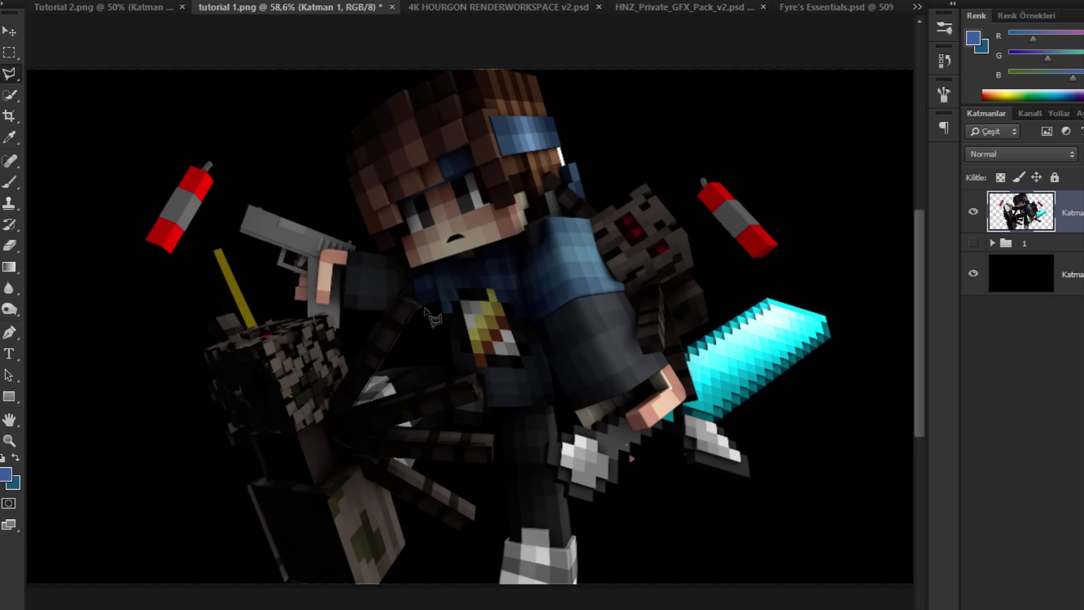
{"action": "scroll", "coordinate": [432, 317], "scroll_direction": "up", "scroll_amount": 2}
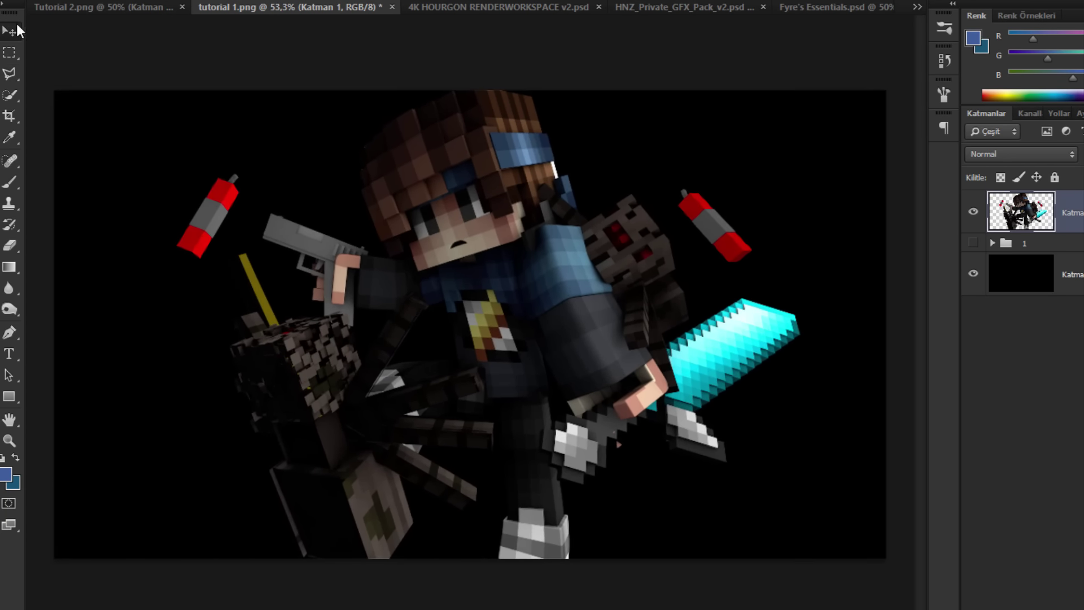
{"action": "right_click", "coordinate": [1016, 212]}
{"action": "left_click", "coordinate": [993, 286]}
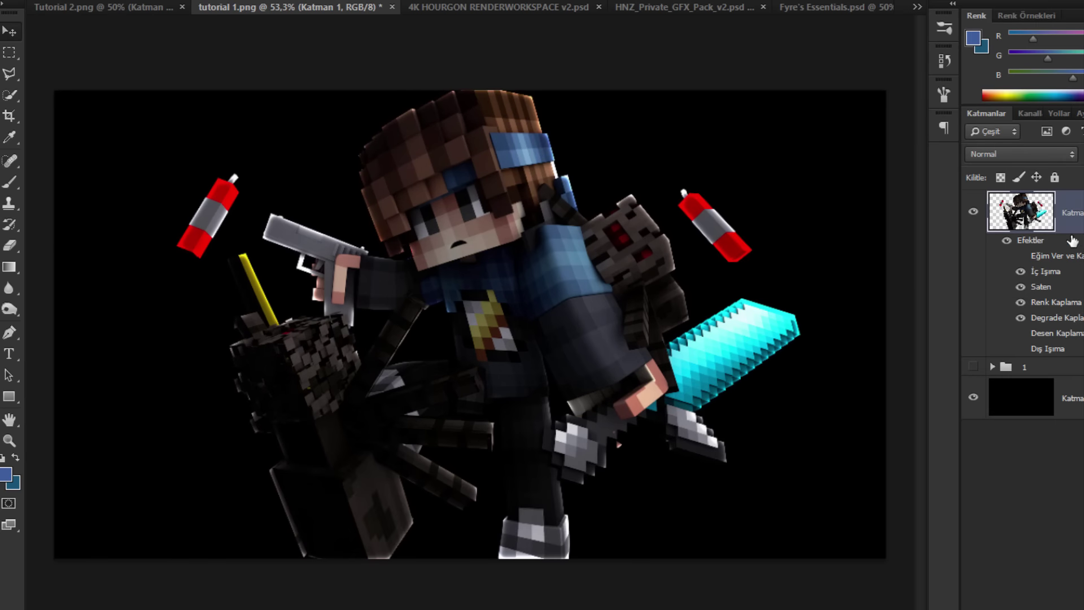
{"action": "right_click", "coordinate": [1010, 213]}
{"action": "left_click", "coordinate": [959, 141]}
Step: Apply the copied layer style once more with Degrade Kaplama opacity lowered to about 26%, and rasterize it into the render
{"action": "right_click", "coordinate": [1011, 214]}
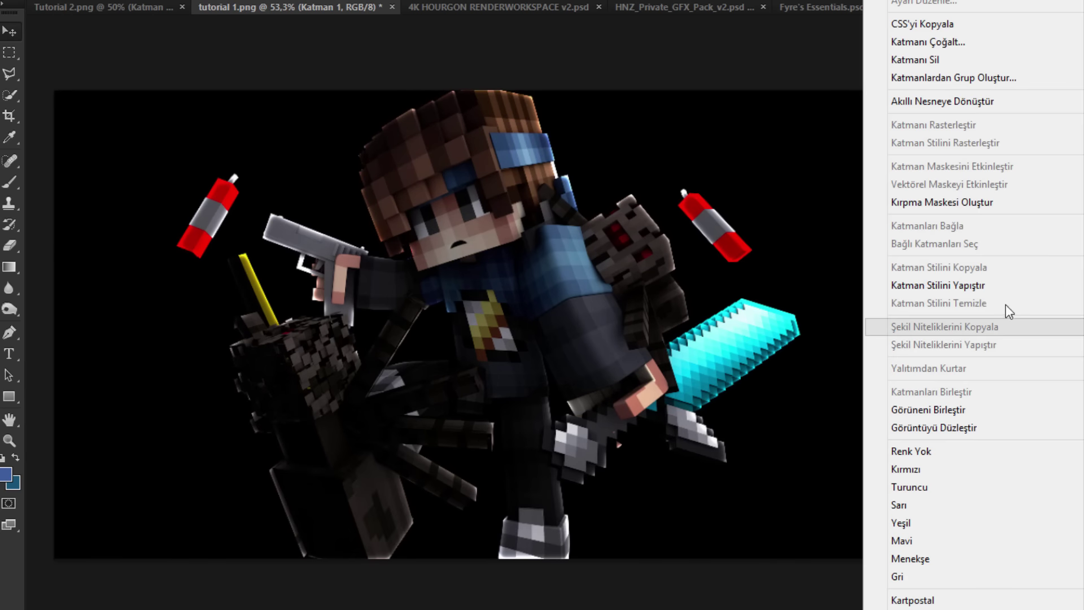
{"action": "left_click", "coordinate": [1005, 285]}
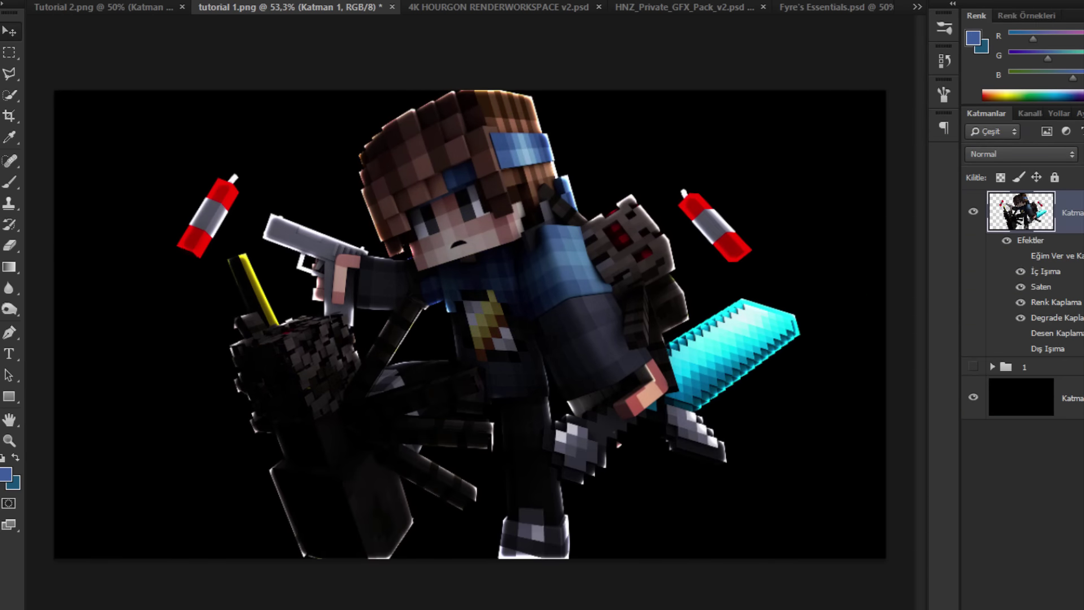
{"action": "left_click", "coordinate": [666, 379]}
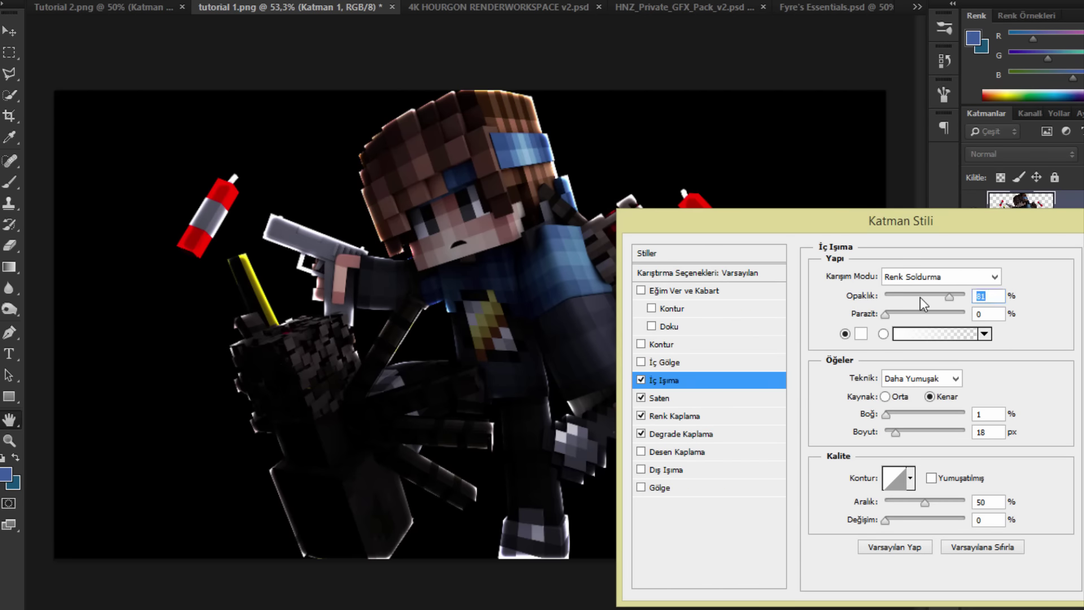
{"action": "left_click", "coordinate": [677, 434]}
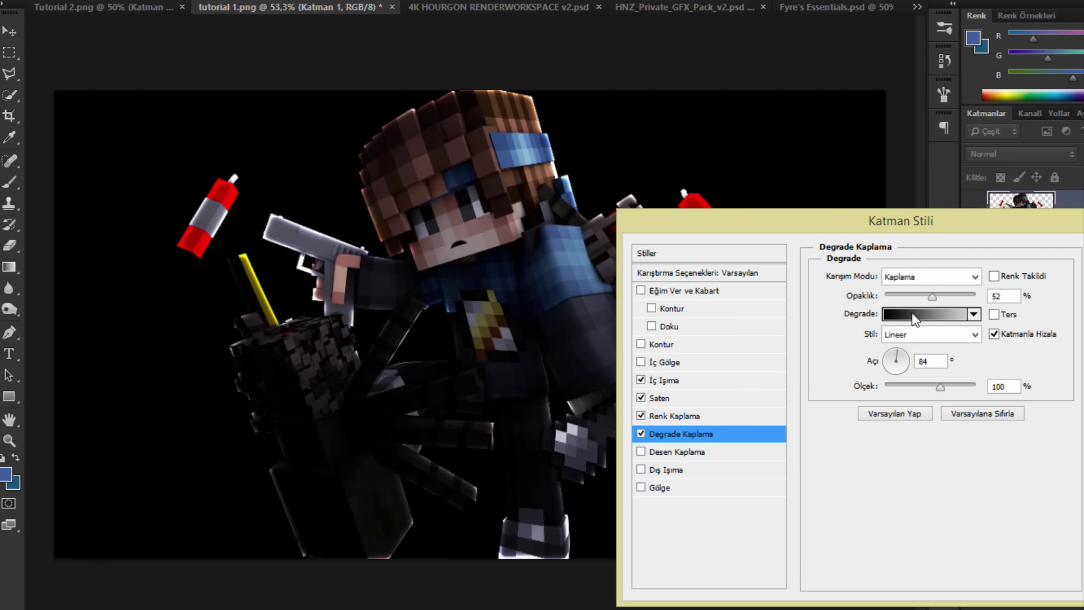
{"action": "left_click_drag", "start_coordinate": [932, 296], "coordinate": [912, 286]}
{"action": "key", "text": "Return"}
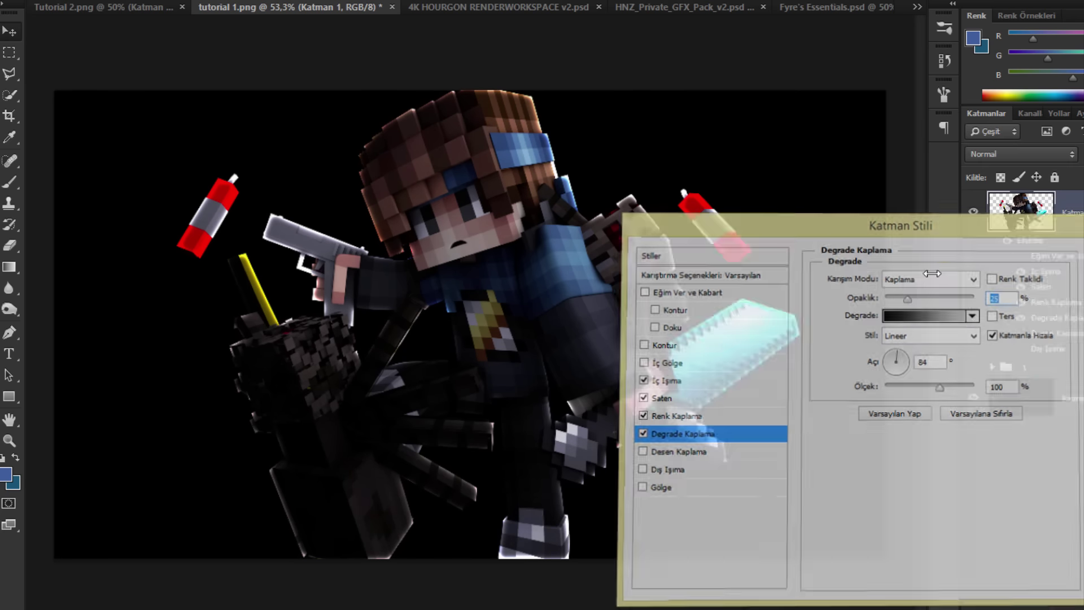
{"action": "right_click", "coordinate": [1044, 210]}
{"action": "left_click", "coordinate": [997, 143]}
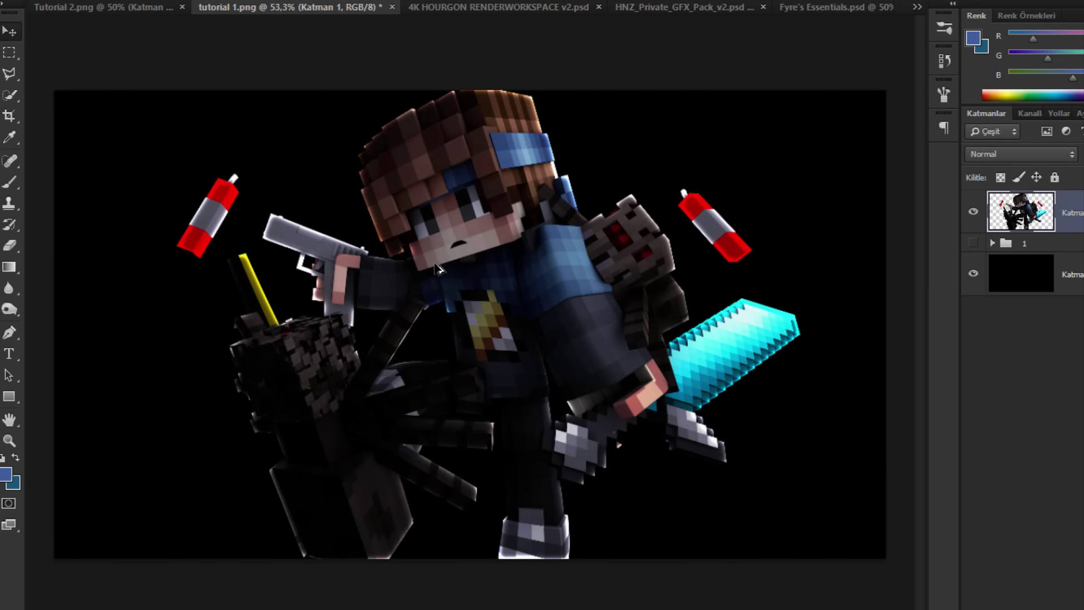
Step: Duplicate the render layer, apply the Plastik Sarma filter to the copy and set its blend mode to Kaplama
{"action": "key", "text": "ctrl+j"}
{"action": "left_click", "coordinate": [292, 1]}
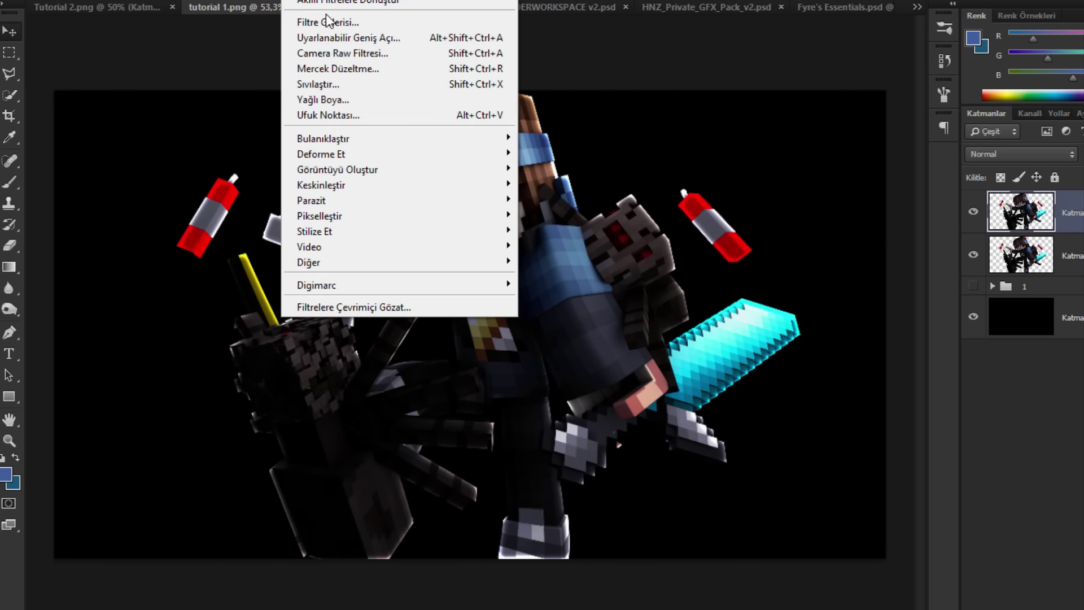
{"action": "left_click", "coordinate": [330, 22]}
{"action": "left_click", "coordinate": [769, 46]}
{"action": "left_click", "coordinate": [808, 207]}
{"action": "left_click", "coordinate": [816, 251]}
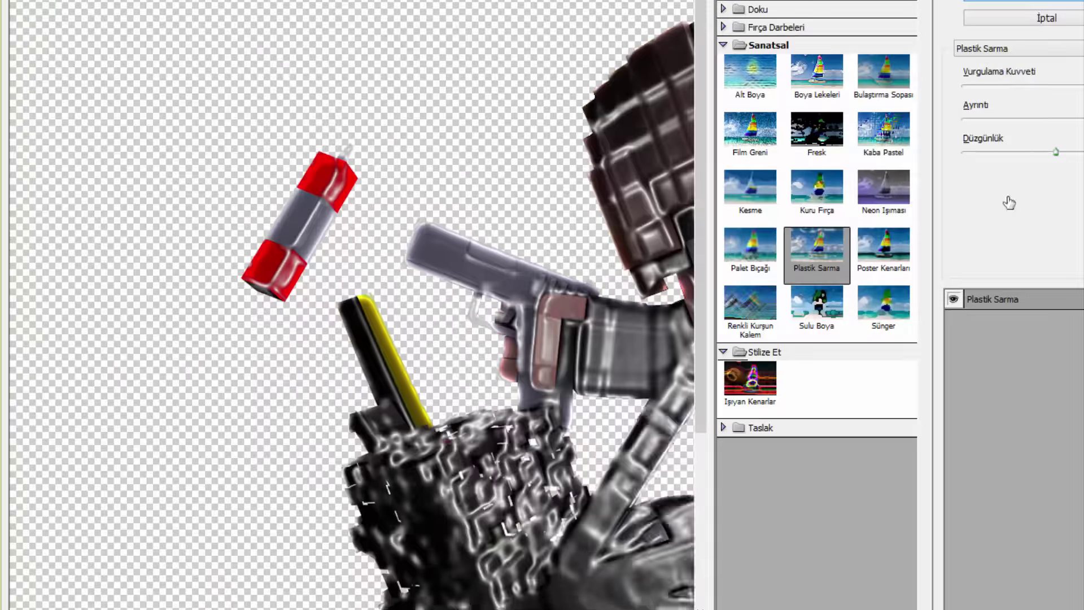
{"action": "key", "text": "Return"}
{"action": "left_click", "coordinate": [1011, 158]}
{"action": "left_click", "coordinate": [997, 361]}
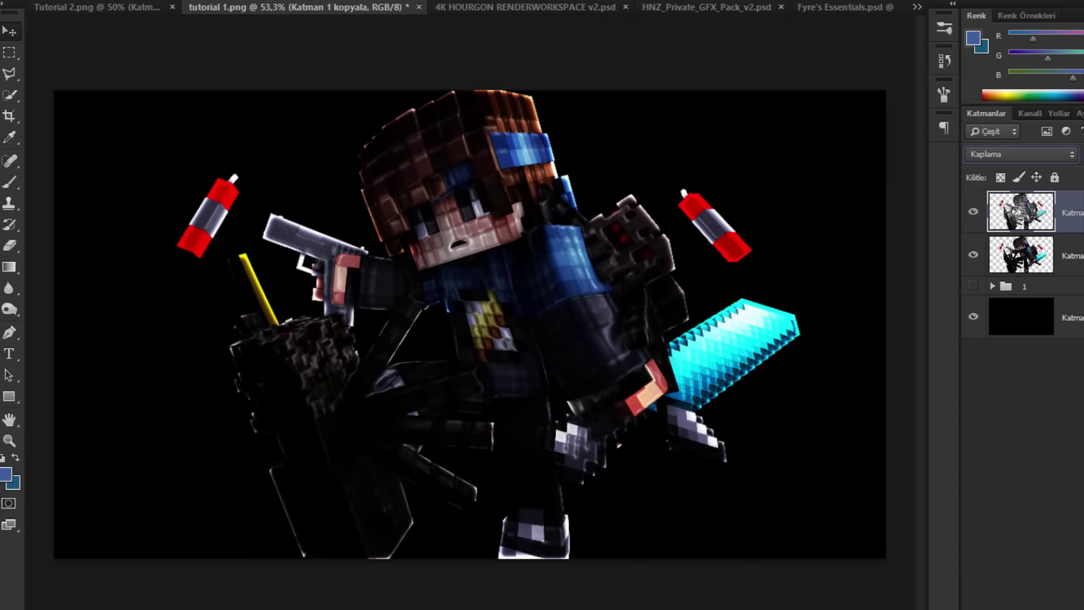
Step: Soften the plastic effect on the character with the Eraser and merge the effect layer with the render
{"action": "left_click", "coordinate": [9, 207]}
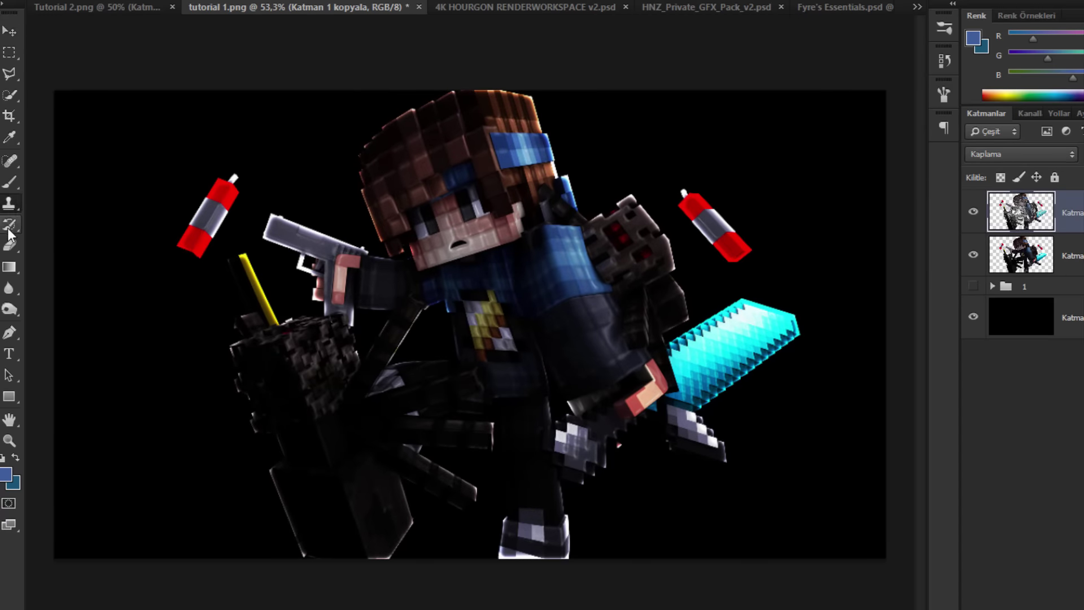
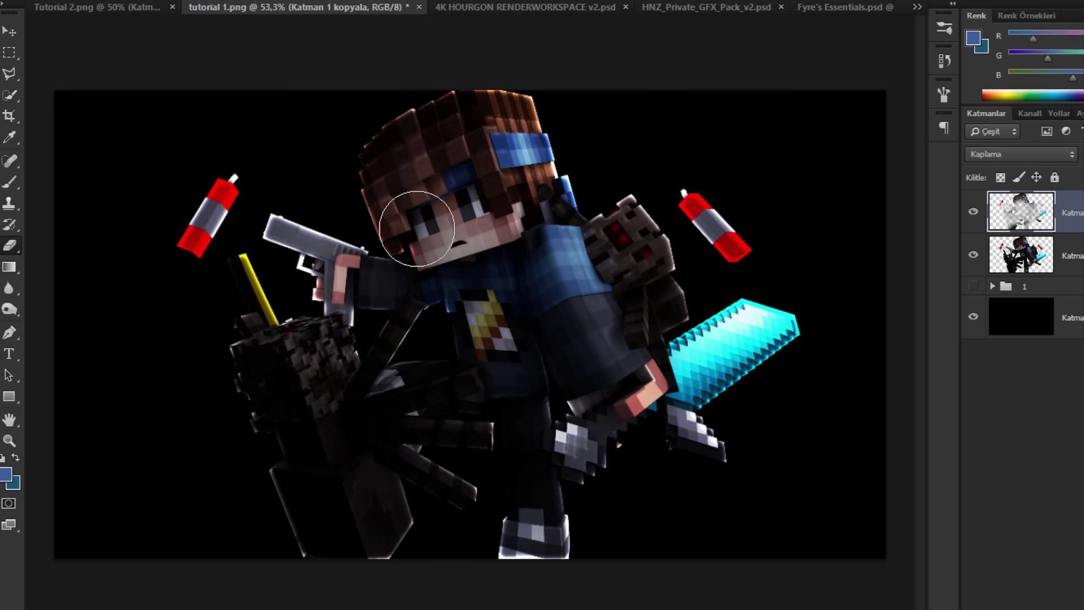
{"action": "left_click", "coordinate": [1079, 254], "text": "ctrl"}
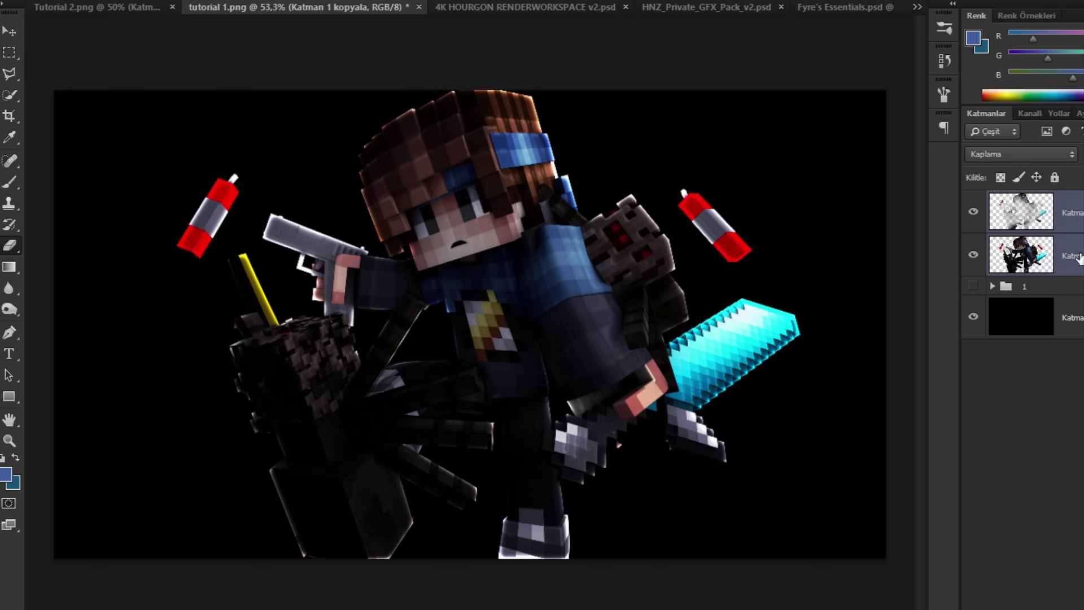
{"action": "key", "text": "ctrl+e"}
Step: Duplicate the merged render, apply the Işıyan Kenarlar filter to the copy and set its blend mode to Renk Soldurma
{"action": "key", "text": "ctrl+j"}
{"action": "left_click", "coordinate": [294, 0]}
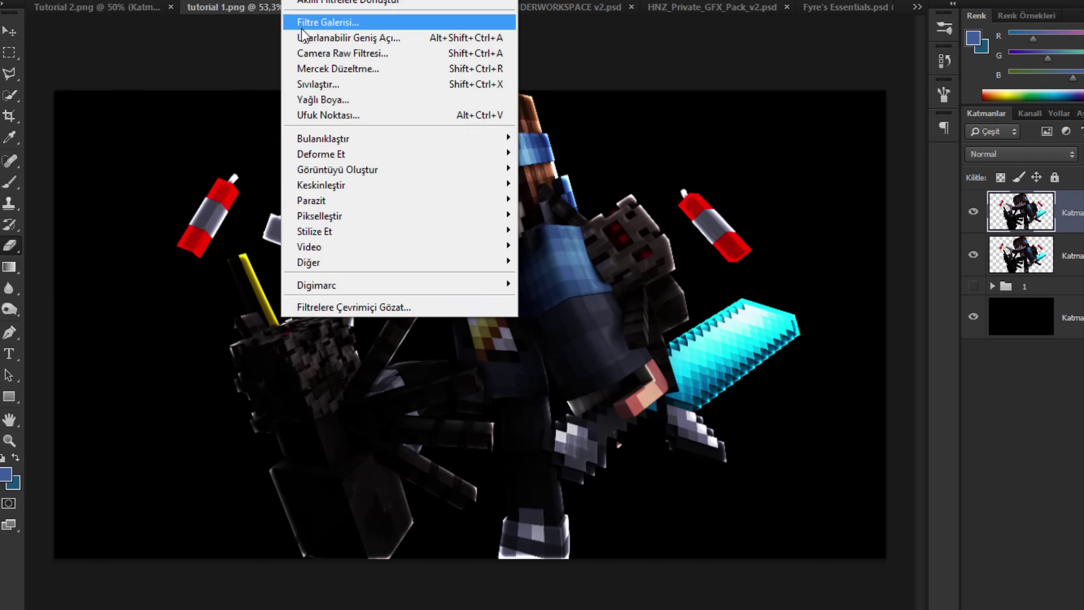
{"action": "key", "text": "Return"}
{"action": "key", "text": "Return"}
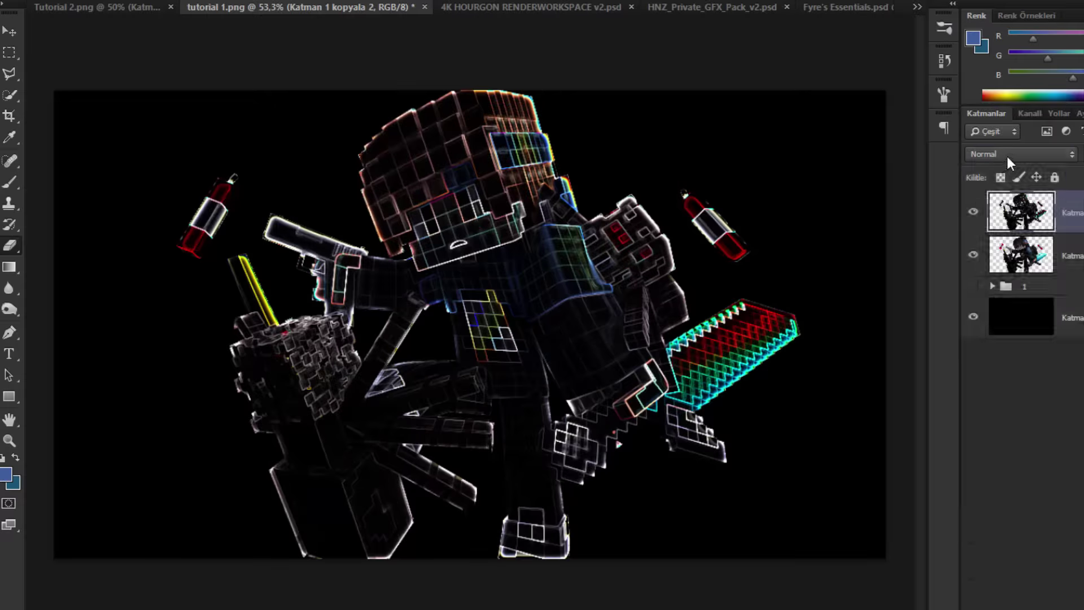
{"action": "left_click", "coordinate": [1006, 153]}
{"action": "left_click", "coordinate": [999, 330]}
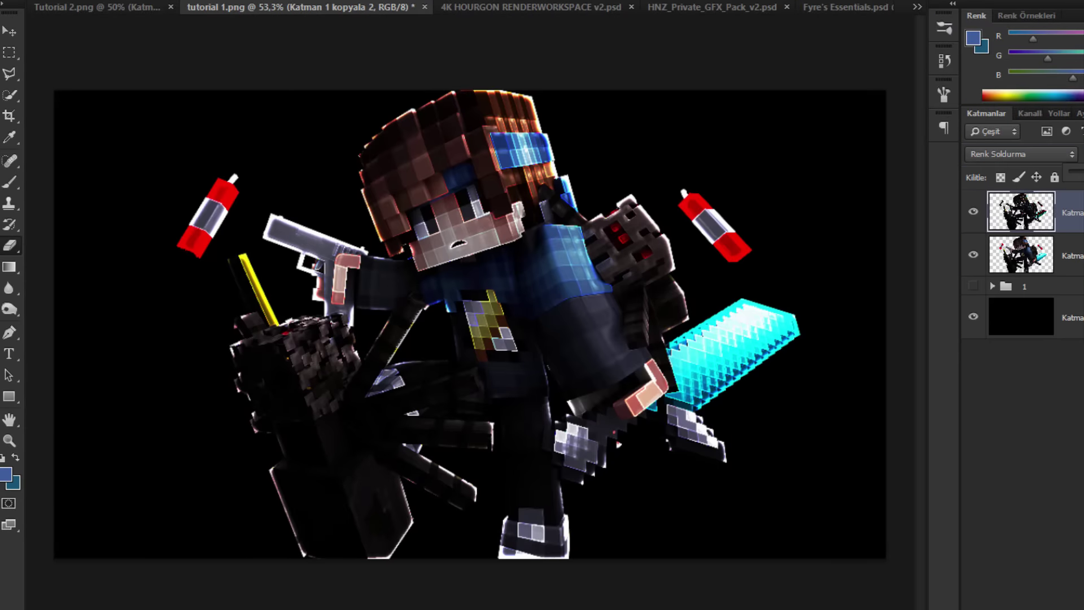
Step: Tone down the glowing-edges layer's opacity, erase parts of it over the character and sword, and merge it with the render
{"action": "left_click_drag", "start_coordinate": [1083, 173], "coordinate": [1080, 173]}
{"action": "left_click_drag", "start_coordinate": [644, 467], "coordinate": [699, 426]}
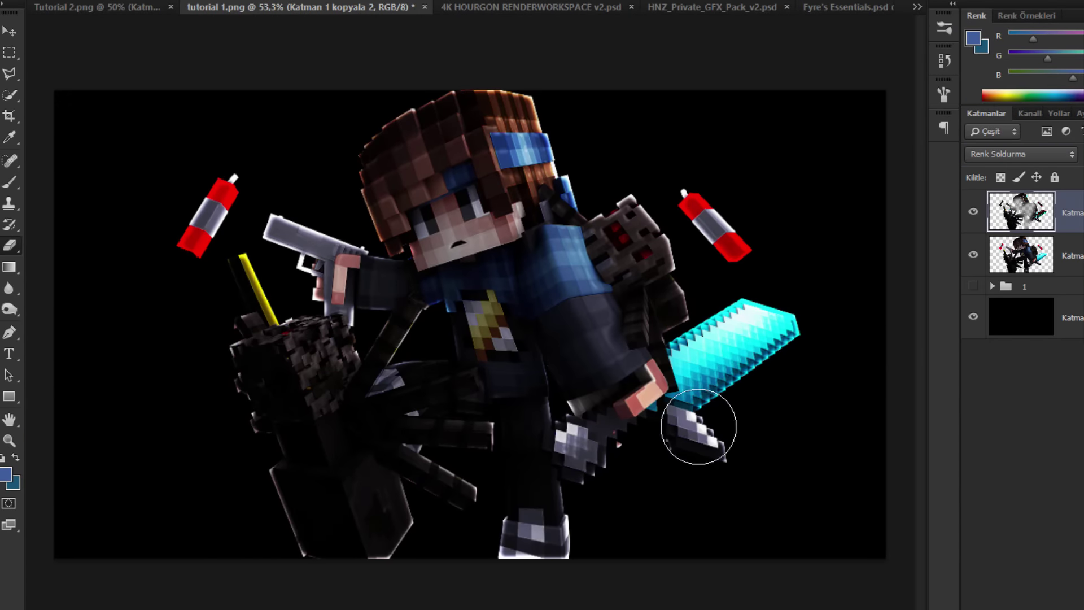
{"action": "left_click", "coordinate": [1073, 256], "text": "ctrl"}
{"action": "key", "text": "ctrl+e"}
Step: Open the merged render in the Sıvılaştır filter and reshape the outline of the character's hair with a large warp brush
{"action": "scroll", "coordinate": [491, 218], "scroll_direction": "down", "scroll_amount": 4}
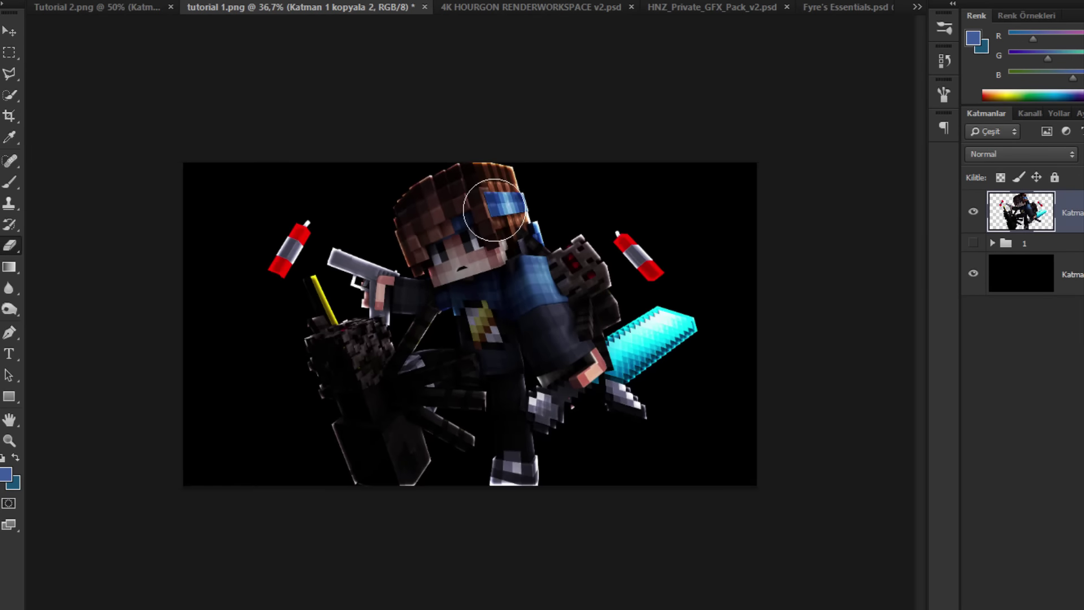
{"action": "scroll", "coordinate": [491, 218], "scroll_direction": "up", "scroll_amount": 5}
{"action": "scroll", "coordinate": [610, 276], "scroll_direction": "down", "scroll_amount": 1}
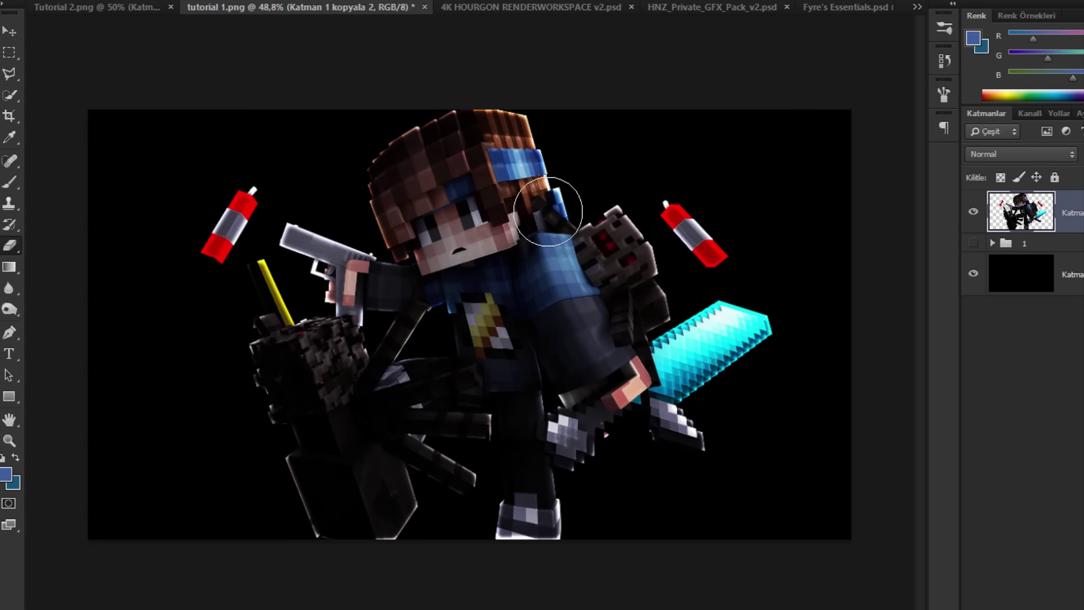
{"action": "left_click", "coordinate": [316, 1]}
{"action": "left_click", "coordinate": [317, 85]}
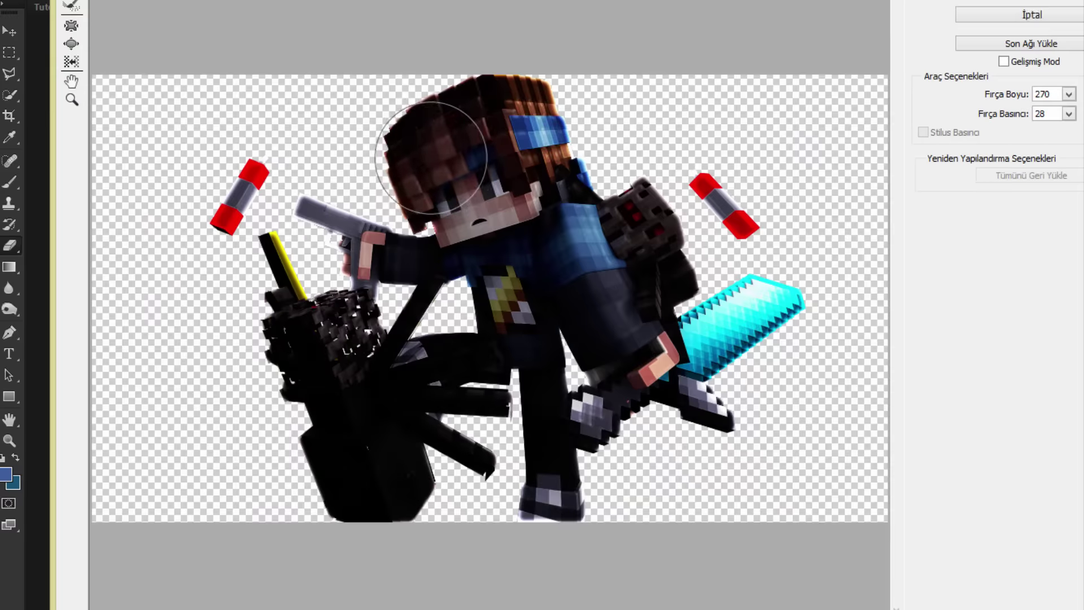
{"action": "mouse_move", "coordinate": [449, 150]}
{"action": "left_mouse_down"}
{"action": "mouse_move", "coordinate": [437, 110]}
{"action": "mouse_move", "coordinate": [420, 157]}
{"action": "mouse_move", "coordinate": [435, 99]}
{"action": "mouse_move", "coordinate": [395, 96]}
{"action": "mouse_move", "coordinate": [455, 118]}
{"action": "mouse_move", "coordinate": [561, 77]}
{"action": "left_mouse_up"}
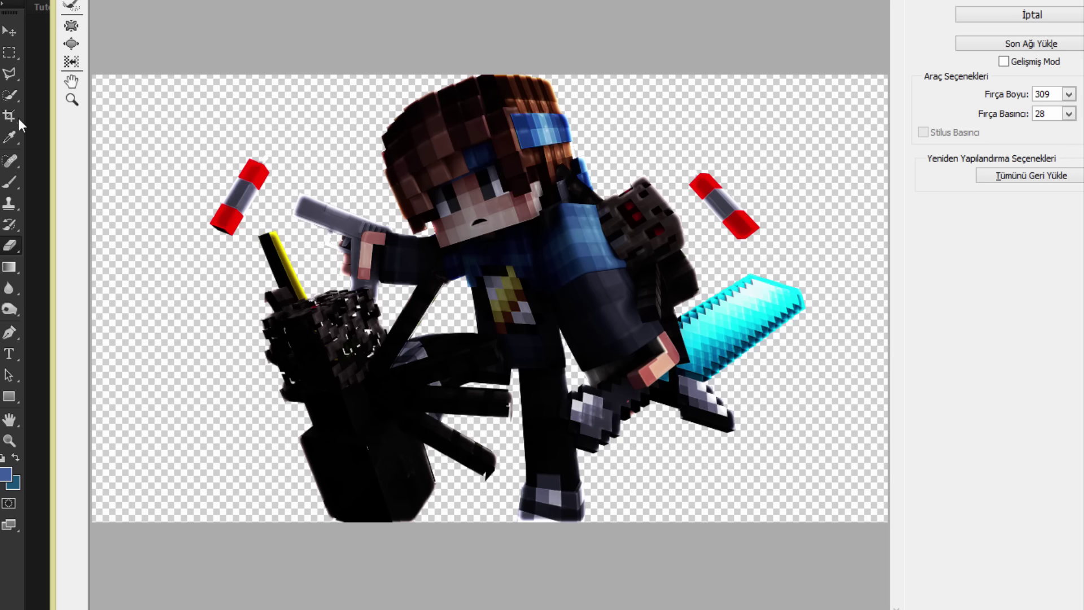
Step: Warp the hair fringe and the edges around both eyes with a size 56 brush at pressure 28
{"action": "left_click", "coordinate": [70, 102]}
{"action": "left_click", "coordinate": [544, 168]}
{"action": "left_click_drag", "start_coordinate": [374, 173], "coordinate": [377, 190]}
{"action": "left_click", "coordinate": [377, 194], "text": "alt"}
{"action": "left_click", "coordinate": [376, 196], "text": "alt"}
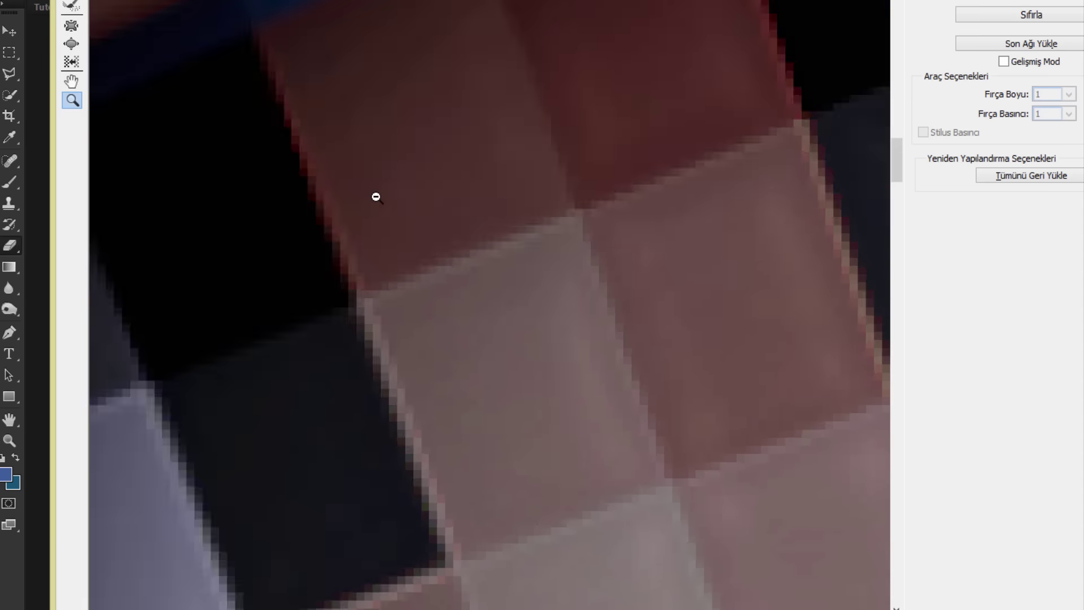
{"action": "left_click", "coordinate": [375, 196], "text": "alt"}
{"action": "left_click", "coordinate": [376, 196], "text": "alt"}
{"action": "left_click", "coordinate": [376, 196], "text": "alt"}
{"action": "left_click", "coordinate": [376, 196], "text": "alt"}
{"action": "left_click_drag", "start_coordinate": [764, 343], "coordinate": [803, 423]}
{"action": "left_click", "coordinate": [692, 310], "text": "alt"}
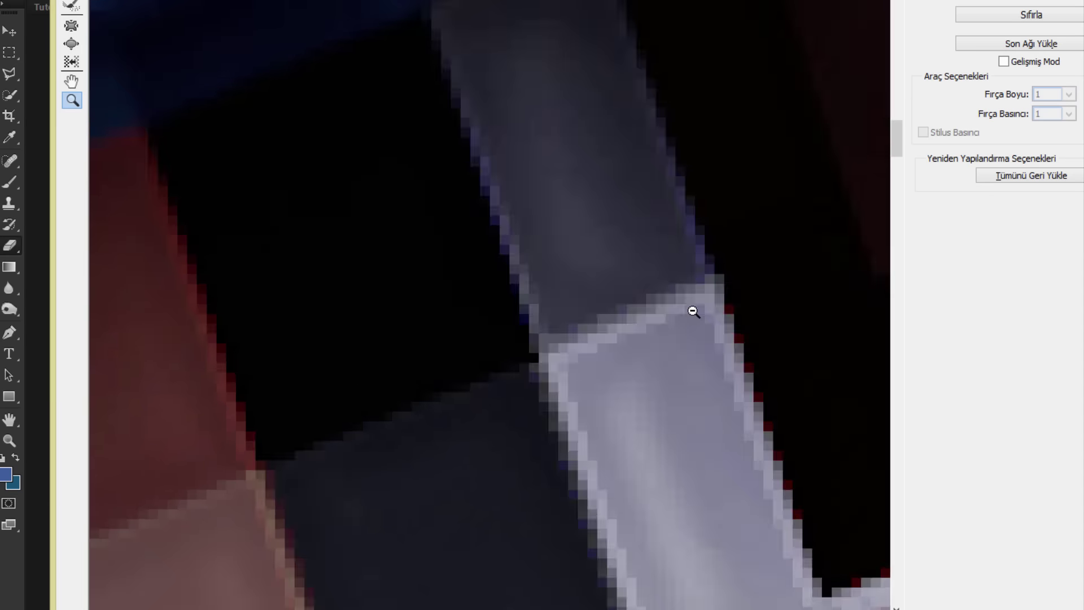
{"action": "left_click", "coordinate": [666, 296], "text": "alt"}
{"action": "left_click", "coordinate": [598, 260], "text": "alt"}
{"action": "left_click", "coordinate": [583, 251], "text": "alt"}
{"action": "left_click", "coordinate": [583, 250], "text": "alt"}
{"action": "left_click_drag", "start_coordinate": [601, 609], "coordinate": [535, 609]}
{"action": "left_click", "coordinate": [77, 0]}
{"action": "left_click_drag", "start_coordinate": [438, 378], "coordinate": [178, 421]}
{"action": "left_click_drag", "start_coordinate": [500, 360], "coordinate": [328, 361]}
{"action": "mouse_move", "coordinate": [493, 341]}
{"action": "left_mouse_down"}
{"action": "mouse_move", "coordinate": [540, 341]}
{"action": "mouse_move", "coordinate": [467, 355]}
{"action": "mouse_move", "coordinate": [494, 288]}
{"action": "mouse_move", "coordinate": [450, 377]}
{"action": "mouse_move", "coordinate": [446, 359]}
{"action": "left_mouse_up"}
{"action": "left_click_drag", "start_coordinate": [307, 387], "coordinate": [330, 412]}
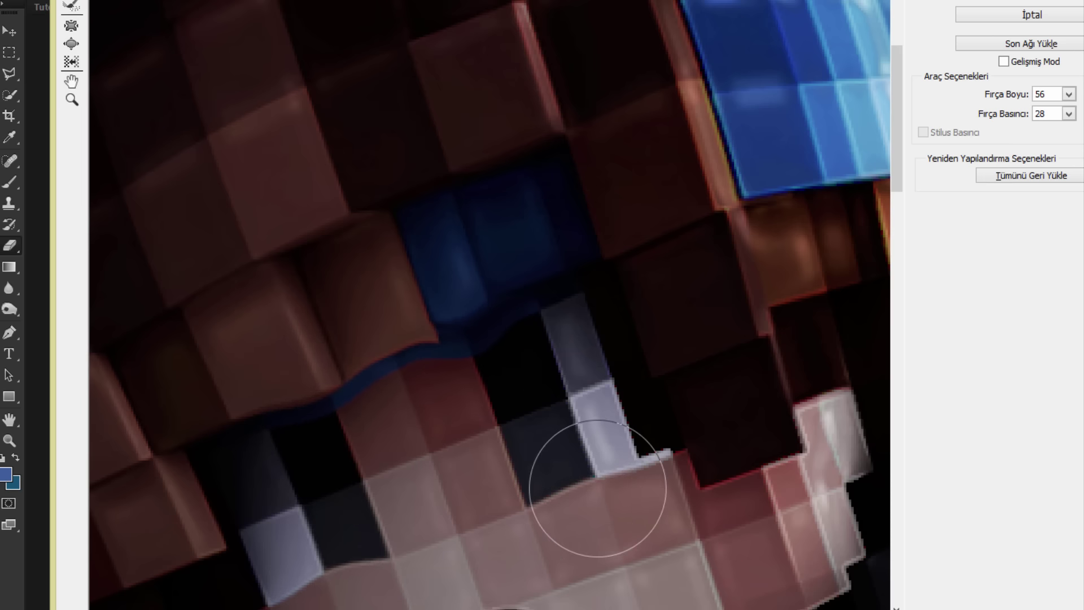
{"action": "scroll", "coordinate": [452, 209], "scroll_direction": "down", "scroll_amount": 3}
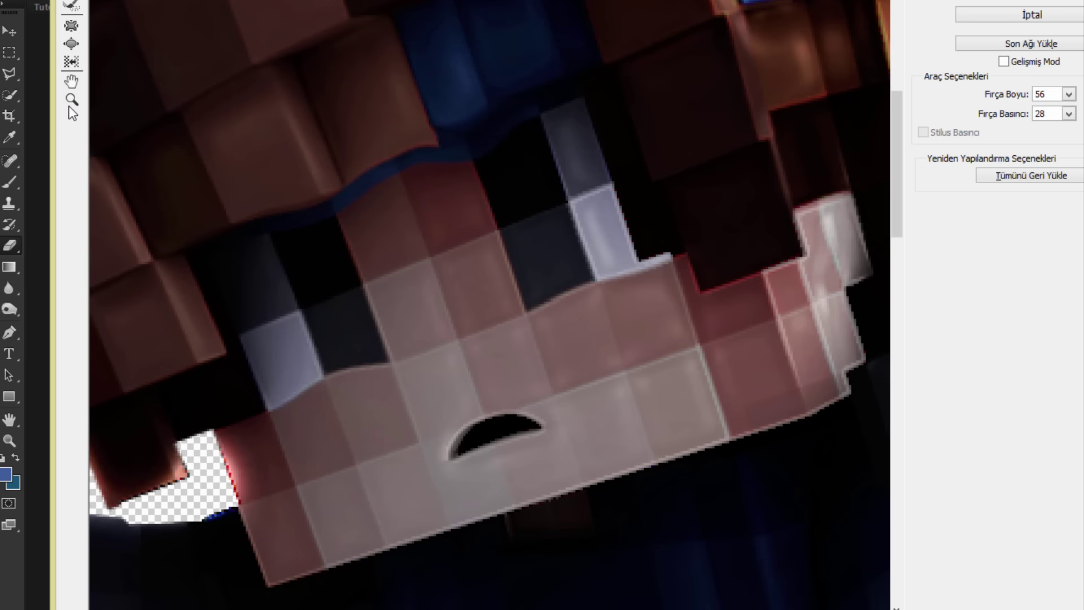
Step: Bend the diamond sword's blade into a curve with a size 324 warp brush
{"action": "left_click", "coordinate": [71, 100]}
{"action": "left_click", "coordinate": [339, 157], "text": "alt"}
{"action": "left_click", "coordinate": [340, 158], "text": "alt"}
{"action": "left_click", "coordinate": [314, 131], "text": "alt"}
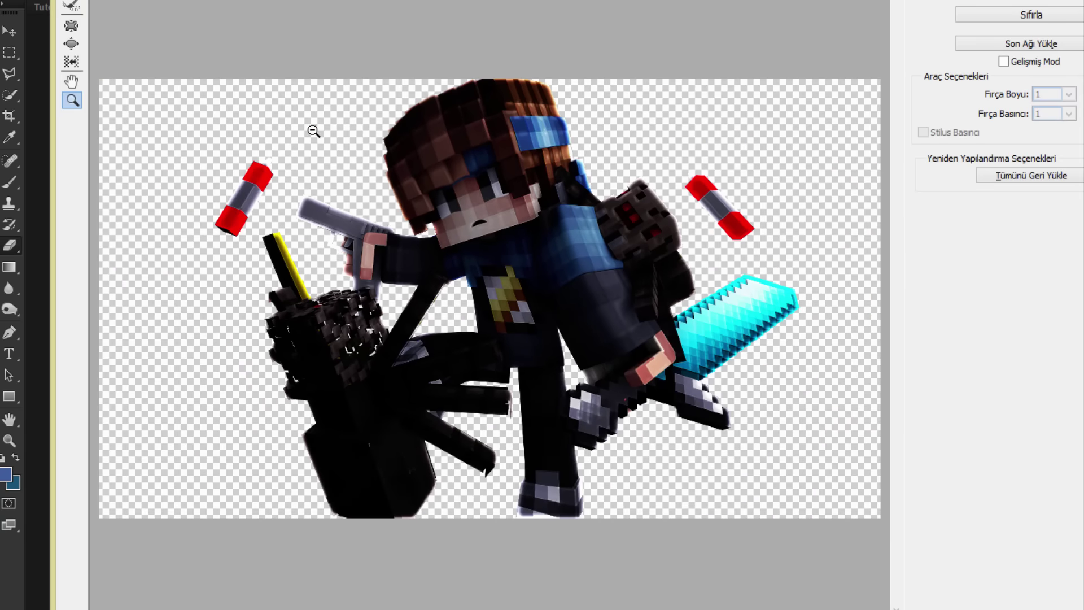
{"action": "right_click", "coordinate": [423, 200]}
{"action": "key", "text": "Escape"}
{"action": "key", "text": "w"}
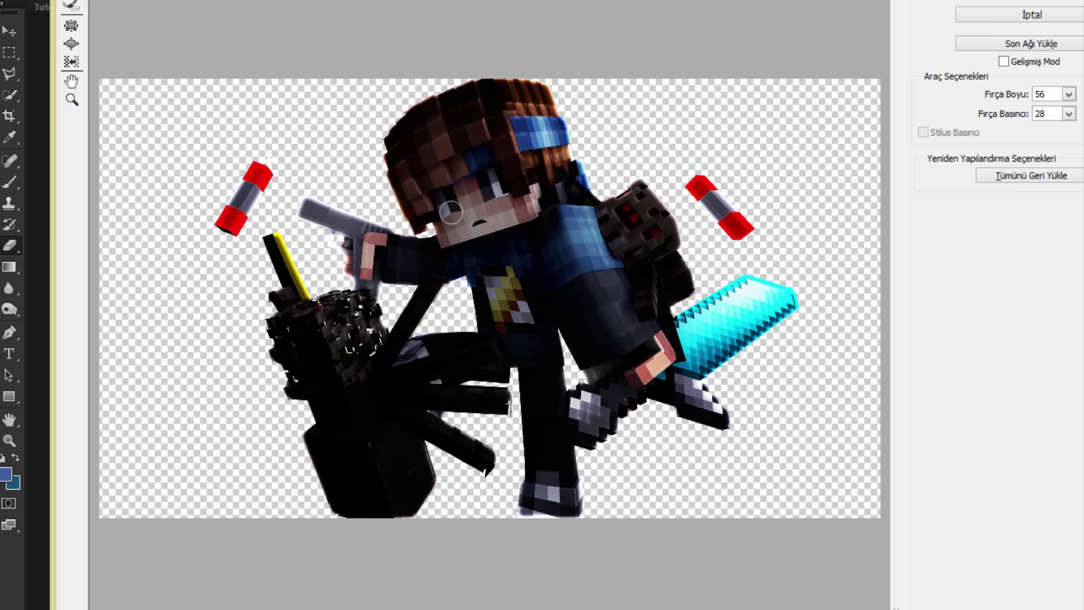
{"action": "left_click_drag", "start_coordinate": [746, 297], "coordinate": [790, 290]}
{"action": "mouse_move", "coordinate": [753, 362]}
{"action": "left_mouse_down"}
{"action": "mouse_move", "coordinate": [767, 361]}
{"action": "mouse_move", "coordinate": [740, 340]}
{"action": "mouse_move", "coordinate": [757, 341]}
{"action": "left_mouse_up"}
{"action": "left_click_drag", "start_coordinate": [777, 295], "coordinate": [791, 297]}
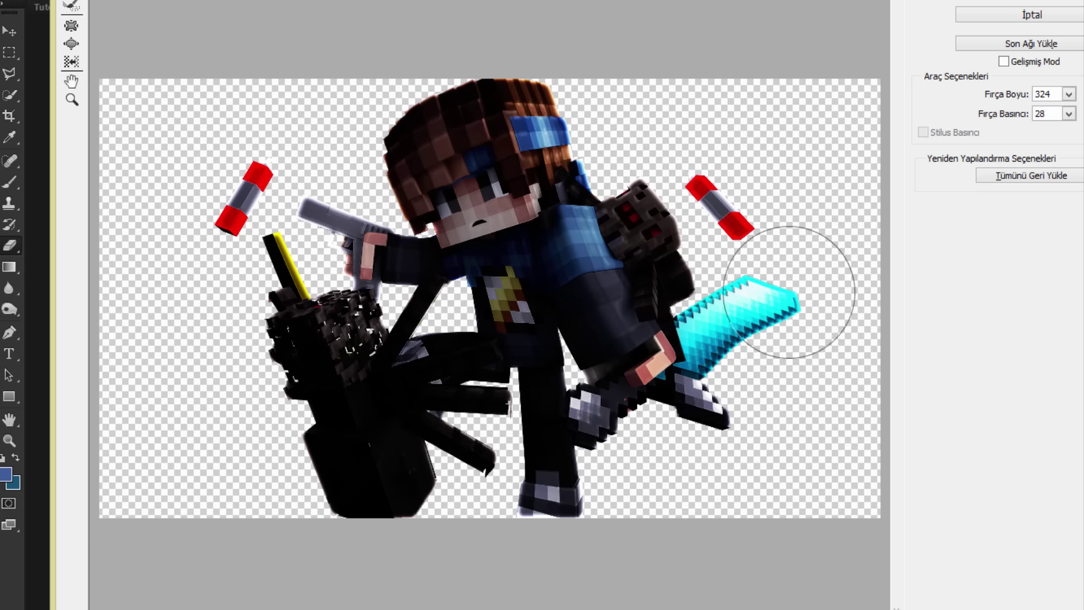
Step: Nudge the red dynamite sticks and the dark spider's head with the warp brush, and apply the Sıvılaştır changes
{"action": "mouse_move", "coordinate": [717, 147]}
{"action": "left_mouse_down"}
{"action": "mouse_move", "coordinate": [738, 169]}
{"action": "mouse_move", "coordinate": [723, 193]}
{"action": "left_mouse_up"}
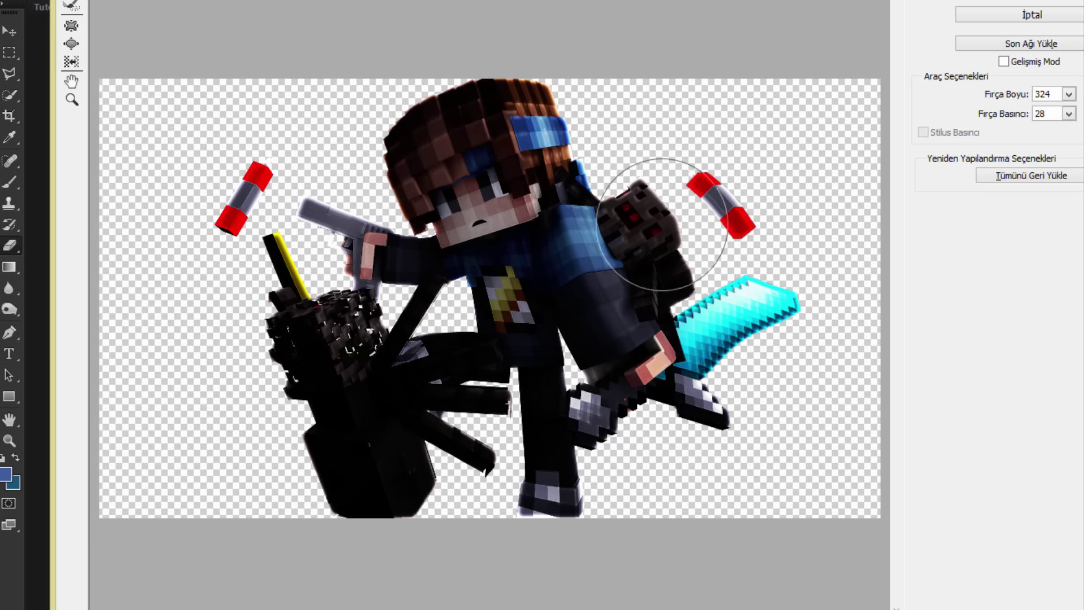
{"action": "left_click_drag", "start_coordinate": [336, 371], "coordinate": [265, 367]}
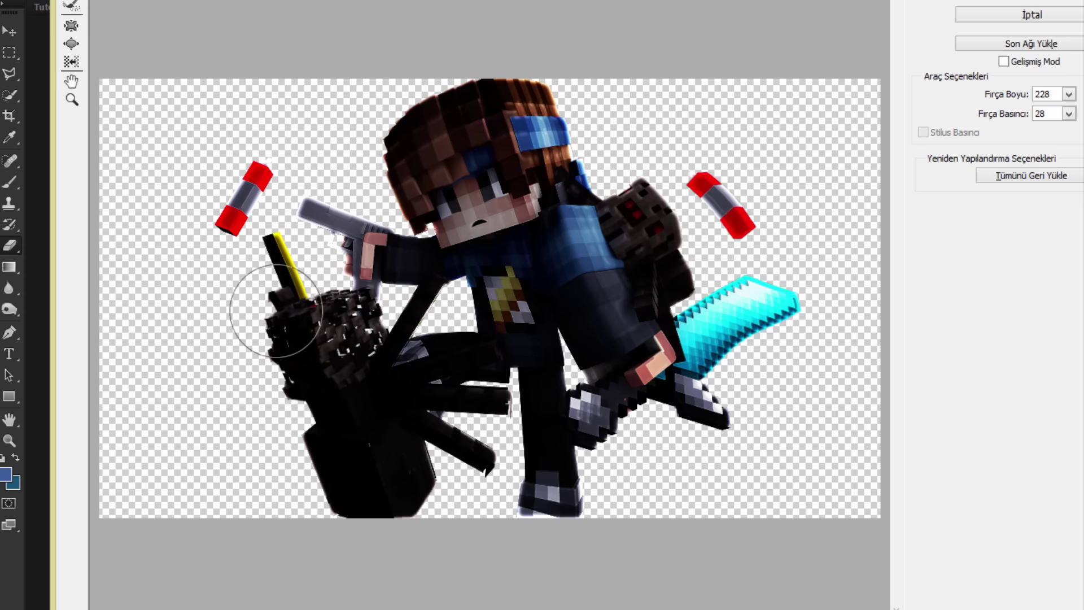
{"action": "key", "text": "bracketright"}
{"action": "key", "text": "bracketright"}
{"action": "key", "text": "bracketright"}
{"action": "key", "text": "bracketright"}
{"action": "key", "text": "bracketright"}
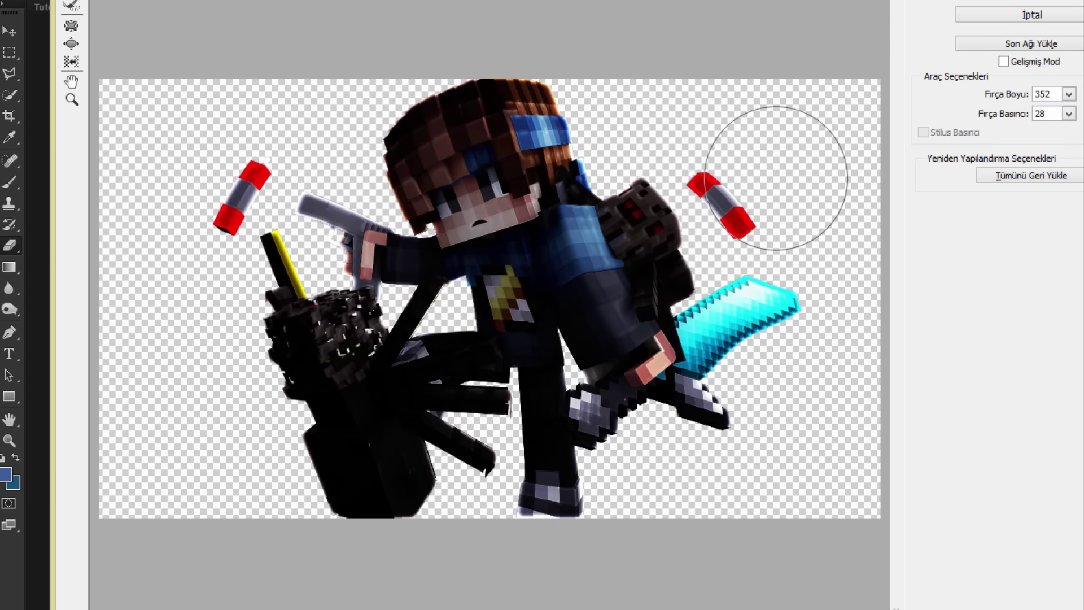
{"action": "left_click", "coordinate": [1031, 1]}
Step: Compare the reshaped render with the original in Cinema 4D's Picture Viewer, examining the gun and spider area closely
{"action": "scroll", "coordinate": [290, 276], "scroll_direction": "up", "scroll_amount": 1}
{"action": "scroll", "coordinate": [289, 277], "scroll_direction": "up", "scroll_amount": 4}
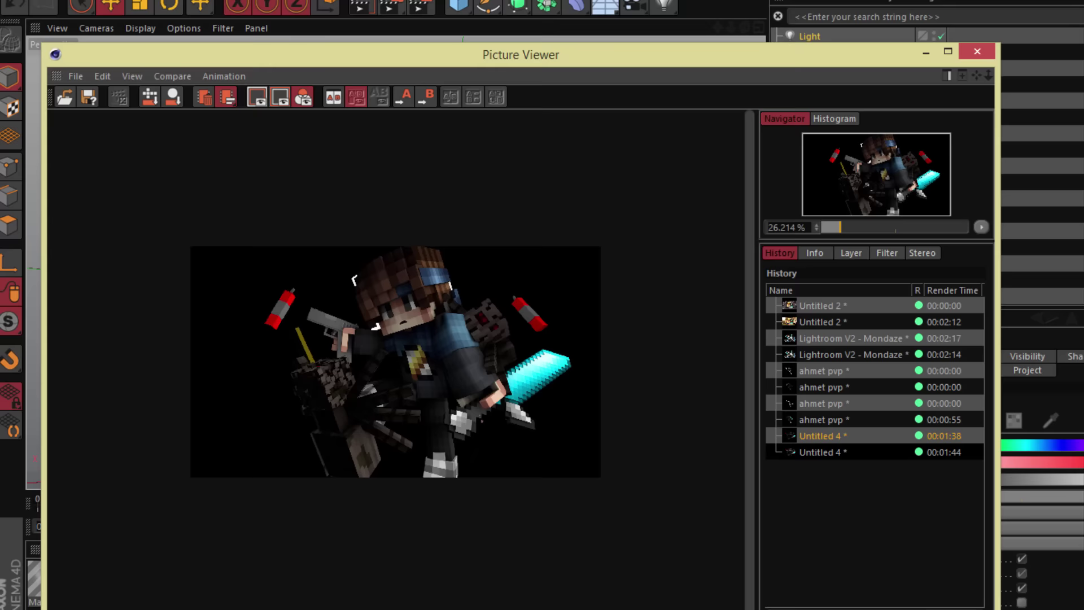
{"action": "scroll", "coordinate": [337, 415], "scroll_direction": "up", "scroll_amount": 5}
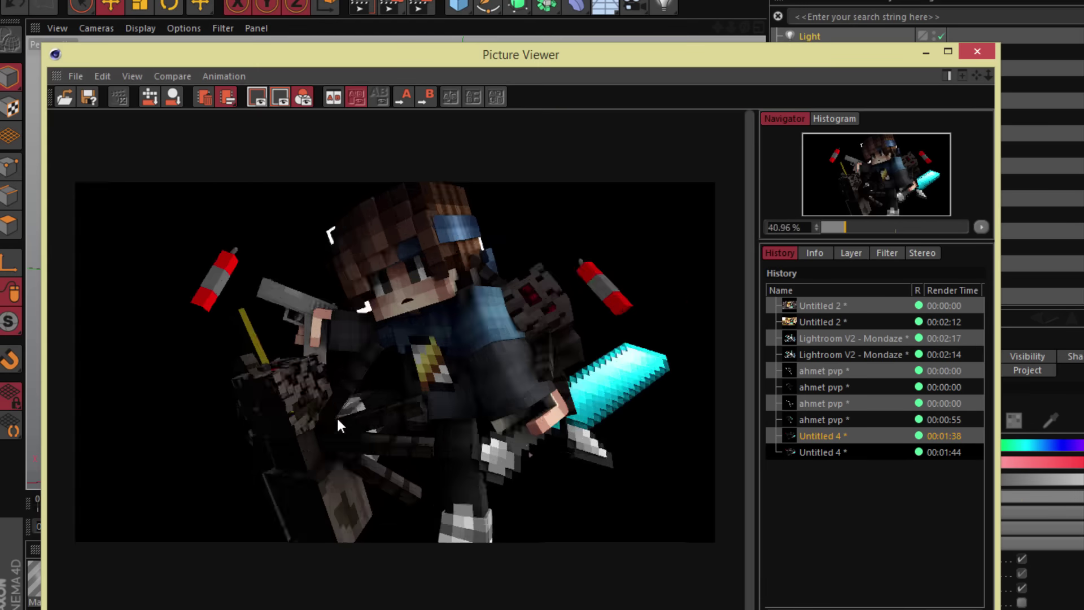
{"action": "scroll", "coordinate": [367, 375], "scroll_direction": "down", "scroll_amount": 3}
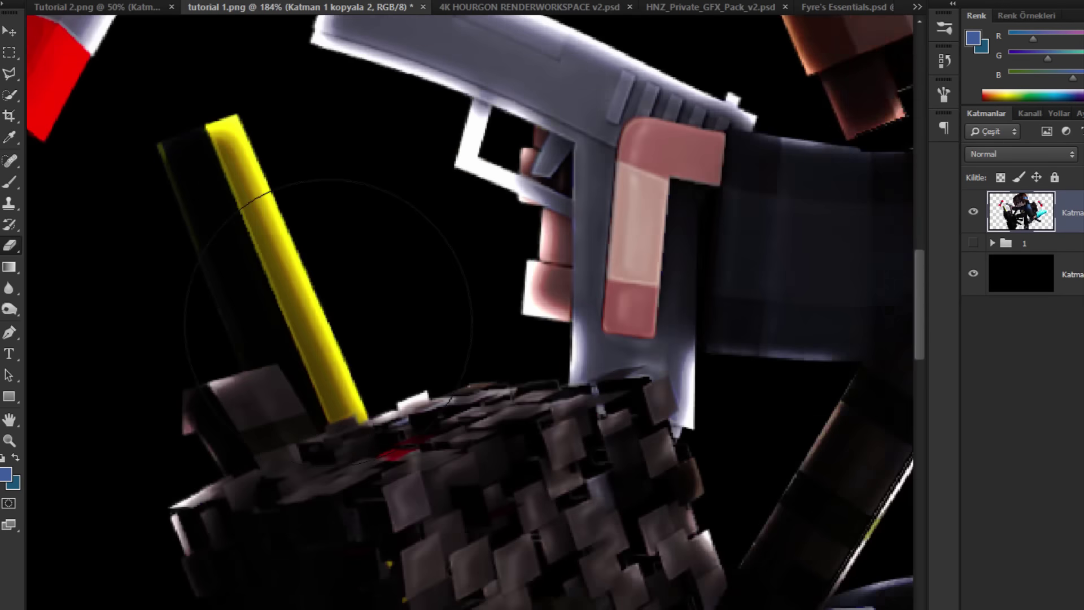
{"action": "scroll", "coordinate": [353, 607], "scroll_direction": "down", "scroll_amount": 3}
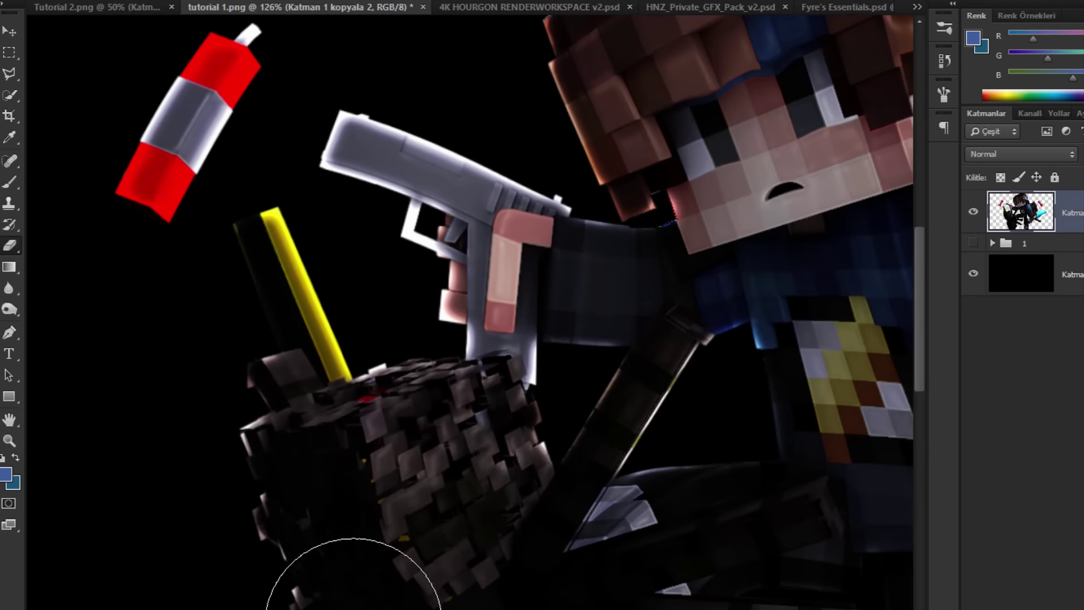
{"action": "scroll", "coordinate": [363, 218], "scroll_direction": "down", "scroll_amount": 5}
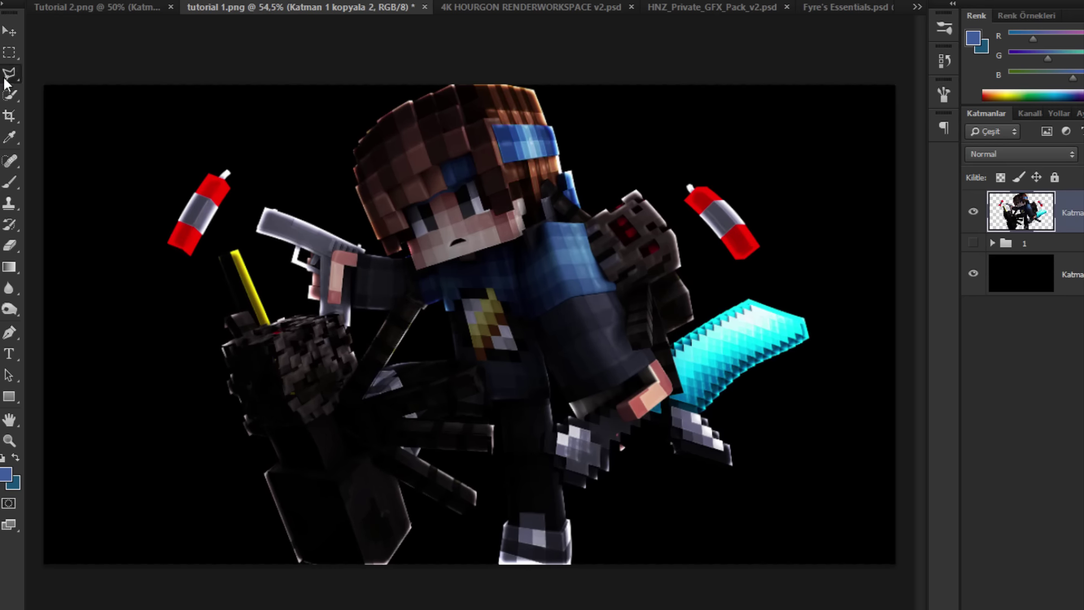
{"action": "scroll", "coordinate": [395, 339], "scroll_direction": "up", "scroll_amount": 3}
{"action": "scroll", "coordinate": [400, 310], "scroll_direction": "down", "scroll_amount": 3}
{"action": "scroll", "coordinate": [412, 305], "scroll_direction": "up", "scroll_amount": 2}
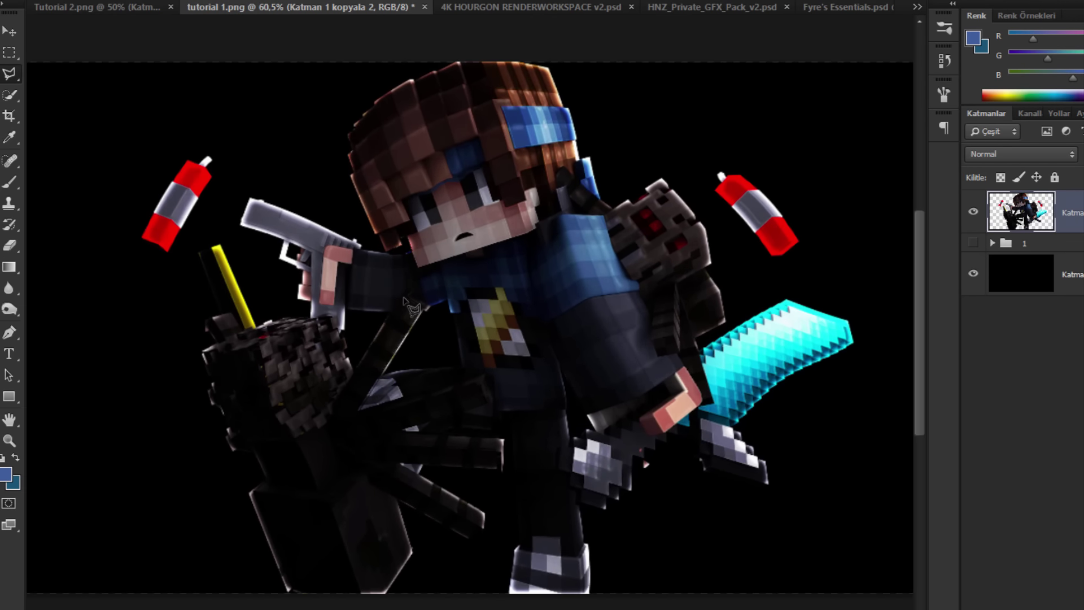
{"action": "scroll", "coordinate": [415, 306], "scroll_direction": "down", "scroll_amount": 1}
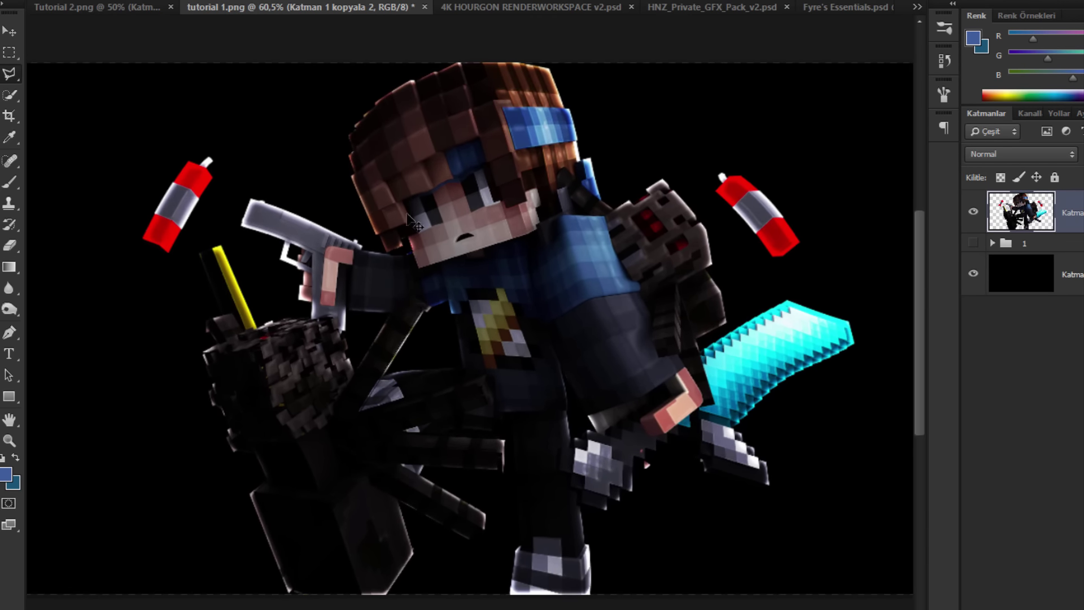
Step: Duplicate the render layer, apply a Bulanıklaştır filter to the copy and merge it with the render
{"action": "key", "text": "ctrl+j"}
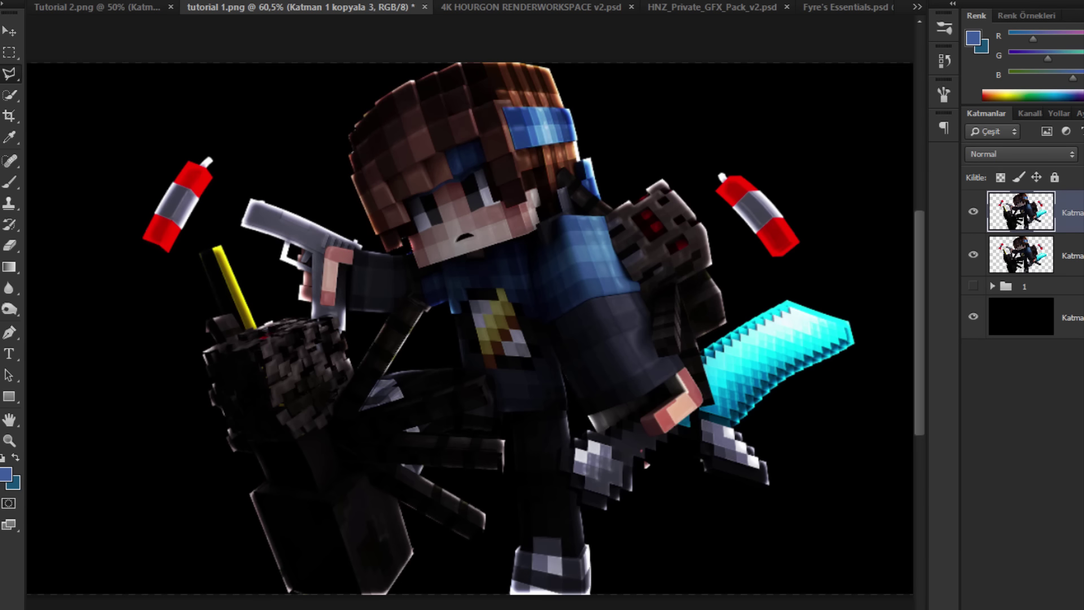
{"action": "left_click", "coordinate": [296, 1]}
{"action": "mouse_move", "coordinate": [346, 141]}
{"action": "left_click", "coordinate": [537, 224]}
{"action": "key", "text": "ctrl+e"}
Step: Add an empty layer above the render, set the foreground colour to white and prepare a small soft brush
{"action": "key", "text": "ctrl+shift+alt+n"}
{"action": "scroll", "coordinate": [479, 160], "scroll_direction": "up", "scroll_amount": 11}
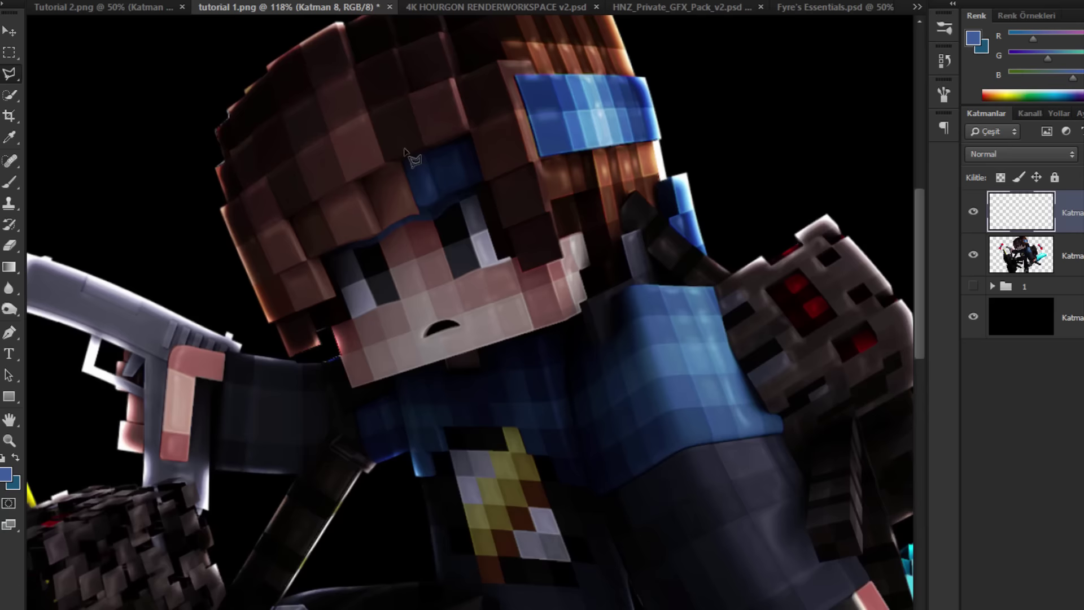
{"action": "scroll", "coordinate": [176, 359], "scroll_direction": "up", "scroll_amount": 3}
{"action": "left_click", "coordinate": [6, 475]}
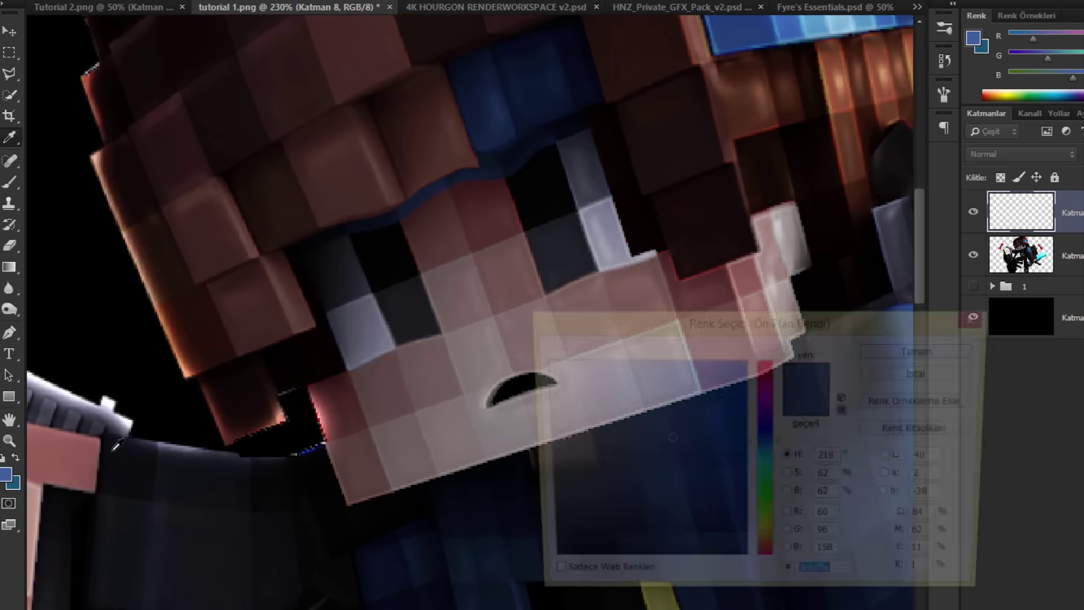
{"action": "left_click_drag", "start_coordinate": [570, 396], "coordinate": [416, 150]}
{"action": "key", "text": "Return"}
{"action": "scroll", "coordinate": [396, 247], "scroll_direction": "up", "scroll_amount": 1}
{"action": "right_click", "coordinate": [394, 314], "text": "alt"}
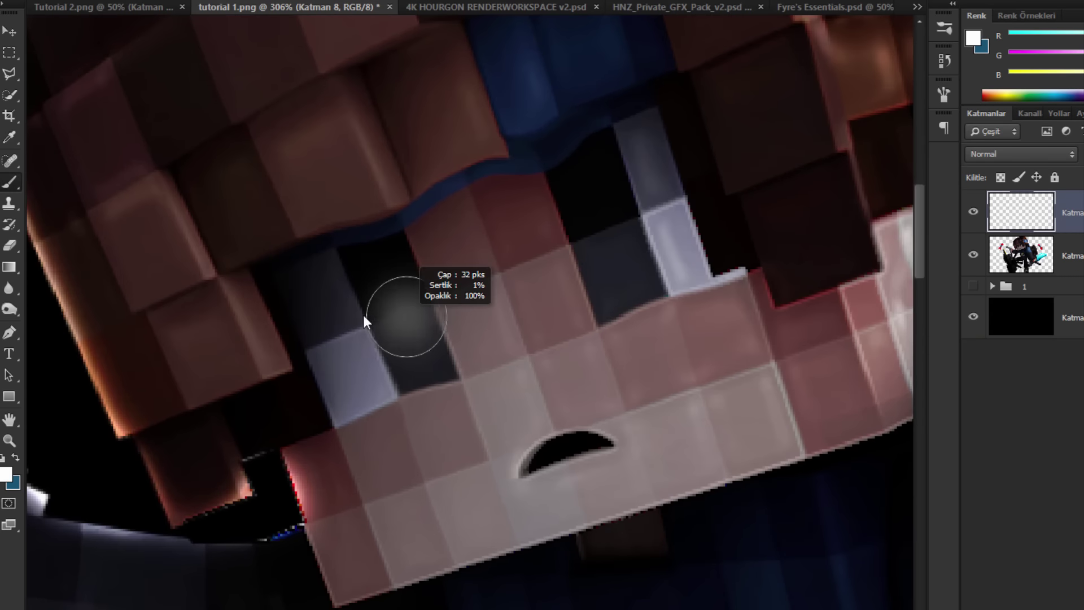
{"action": "left_click", "coordinate": [992, 286]}
{"action": "left_click", "coordinate": [992, 287]}
{"action": "scroll", "coordinate": [561, 293], "scroll_direction": "up", "scroll_amount": 1}
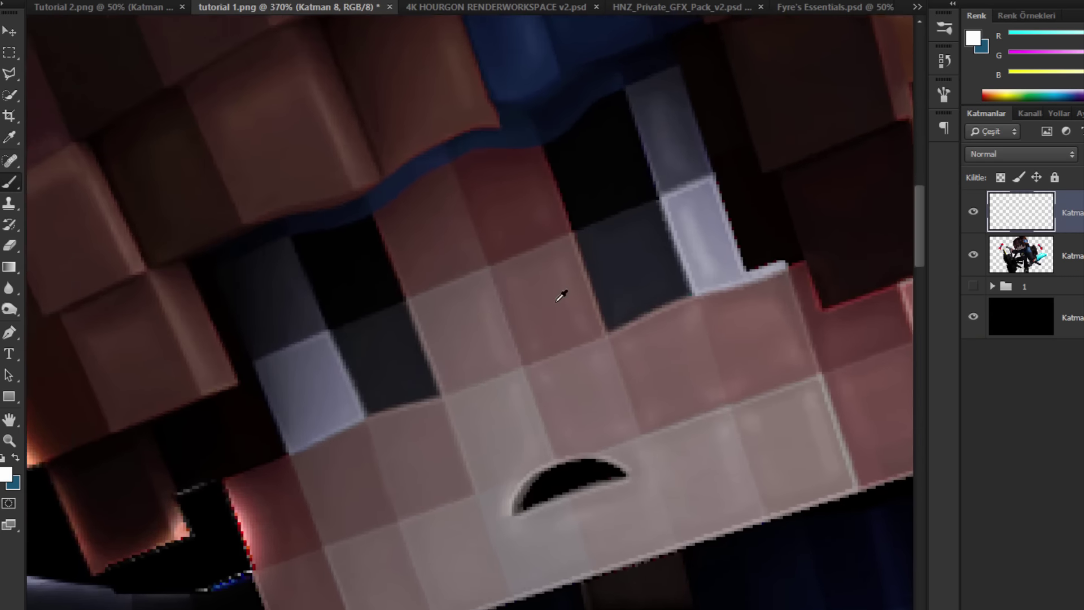
{"action": "left_click", "coordinate": [327, 299]}
{"action": "right_click", "coordinate": [369, 324], "text": "alt"}
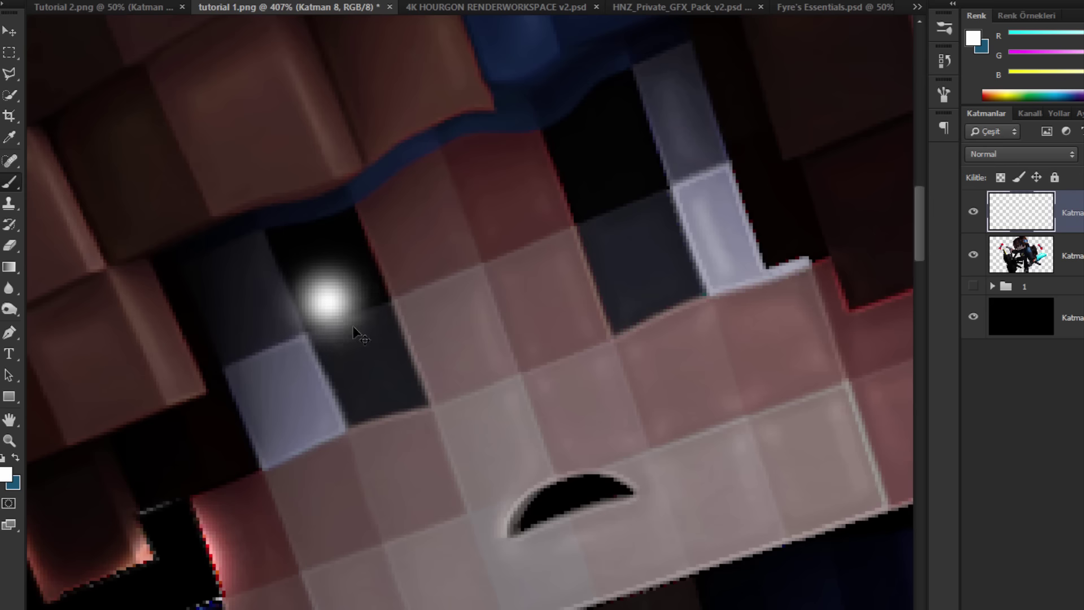
{"action": "key", "text": "ctrl+z"}
Step: Paint a cluster of white highlight dots in decreasing sizes inside the character's eye on the gun side
{"action": "right_click", "coordinate": [350, 319], "text": "alt"}
{"action": "left_click", "coordinate": [332, 308]}
{"action": "right_click", "coordinate": [398, 335], "text": "alt"}
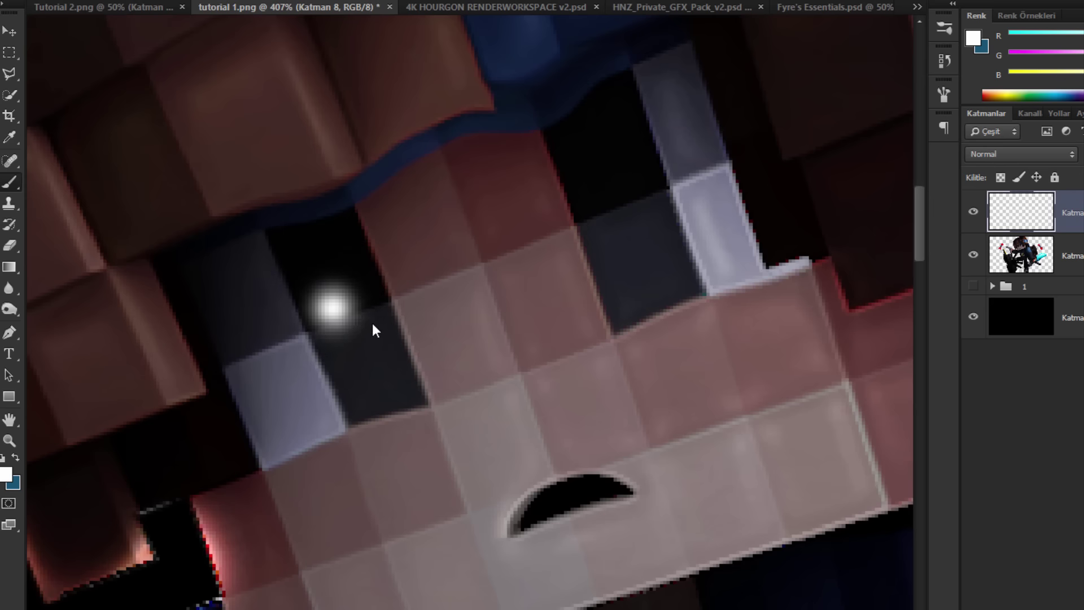
{"action": "left_click", "coordinate": [376, 325]}
{"action": "right_click", "coordinate": [351, 343], "text": "alt"}
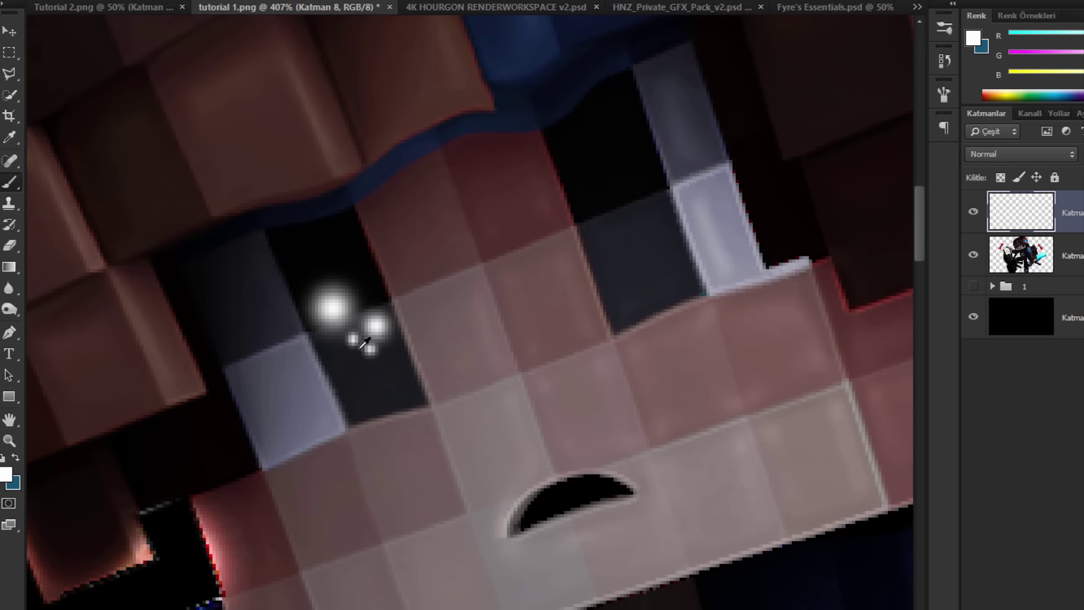
Step: Duplicate the eye-highlight layer and move the copy onto the character's other eye
{"action": "scroll", "coordinate": [470, 251], "scroll_direction": "down", "scroll_amount": 6}
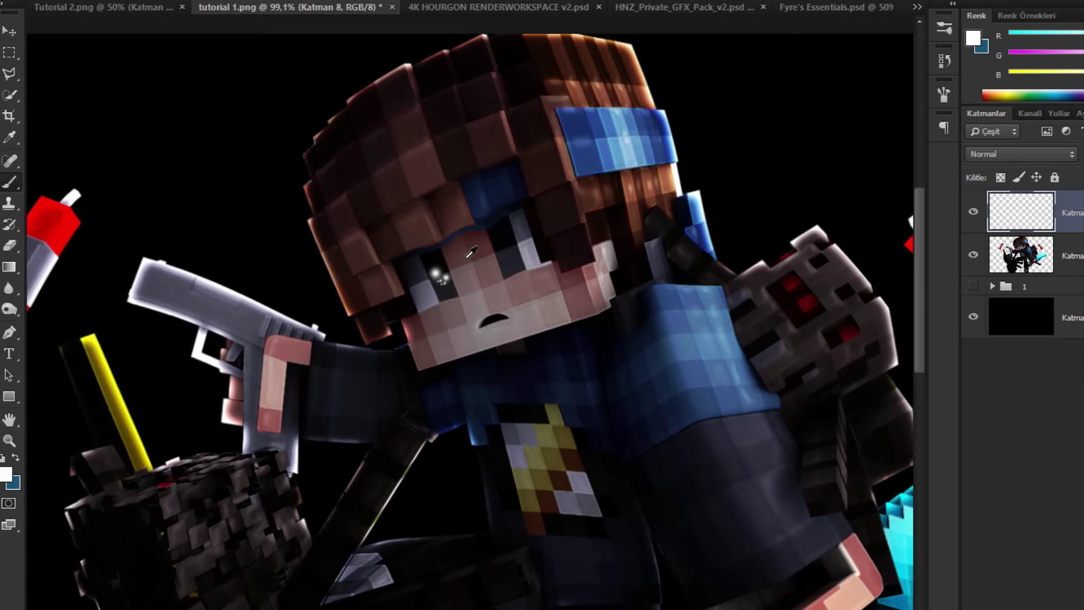
{"action": "key", "text": "ctrl+j"}
{"action": "left_click_drag", "start_coordinate": [468, 167], "coordinate": [483, 159]}
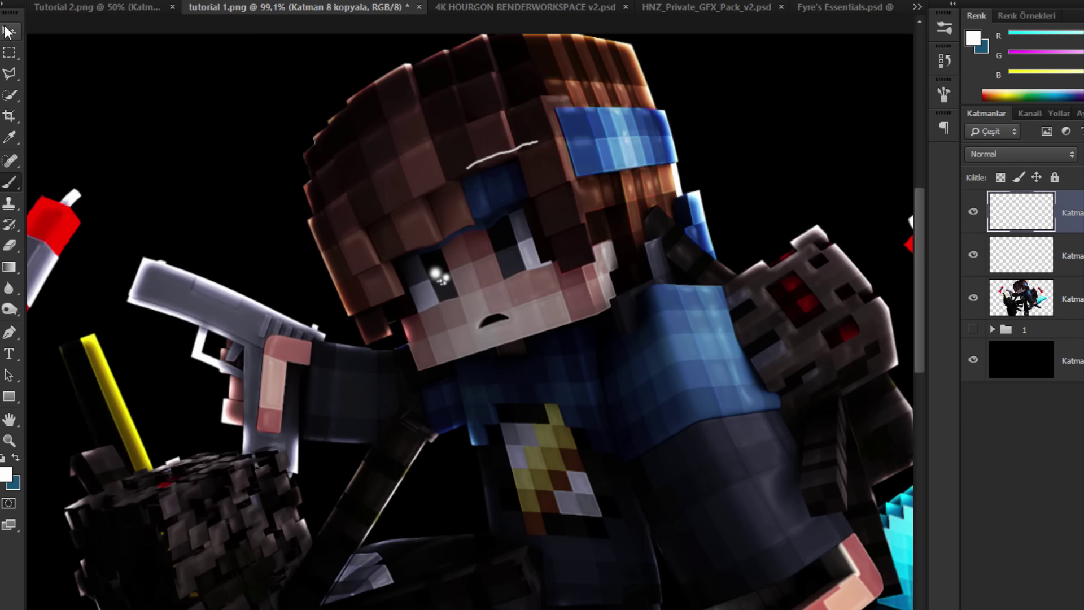
{"action": "left_click", "coordinate": [9, 31]}
{"action": "left_click_drag", "start_coordinate": [317, 184], "coordinate": [377, 163]}
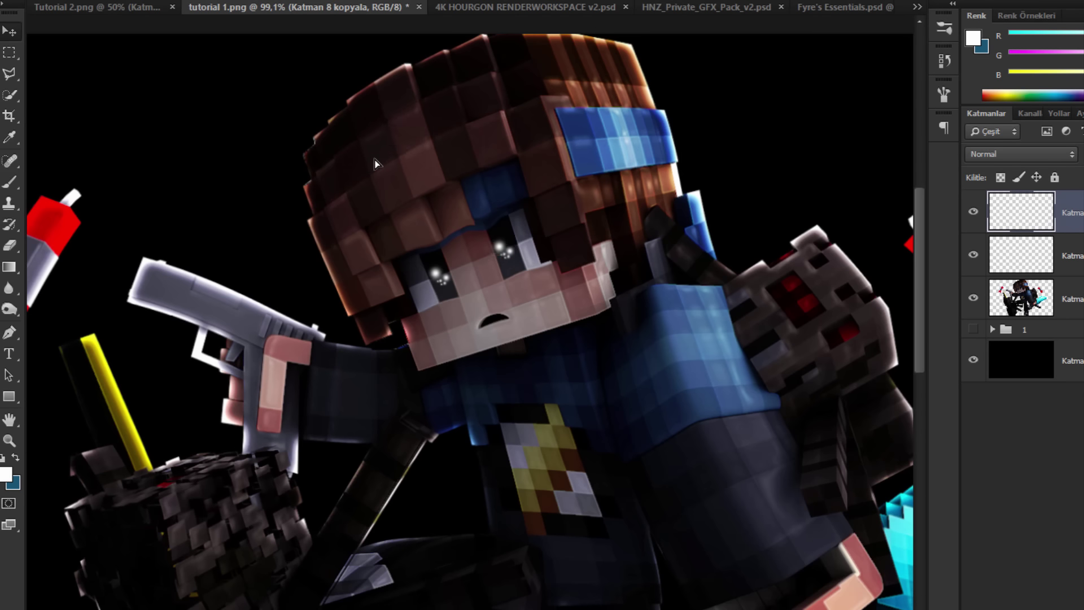
Step: Merge the two eye-highlight layers together and merge the result into the render layer
{"action": "scroll", "coordinate": [377, 164], "scroll_direction": "down", "scroll_amount": 8}
{"action": "scroll", "coordinate": [378, 164], "scroll_direction": "up", "scroll_amount": 1}
{"action": "left_click", "coordinate": [1071, 269], "text": "ctrl"}
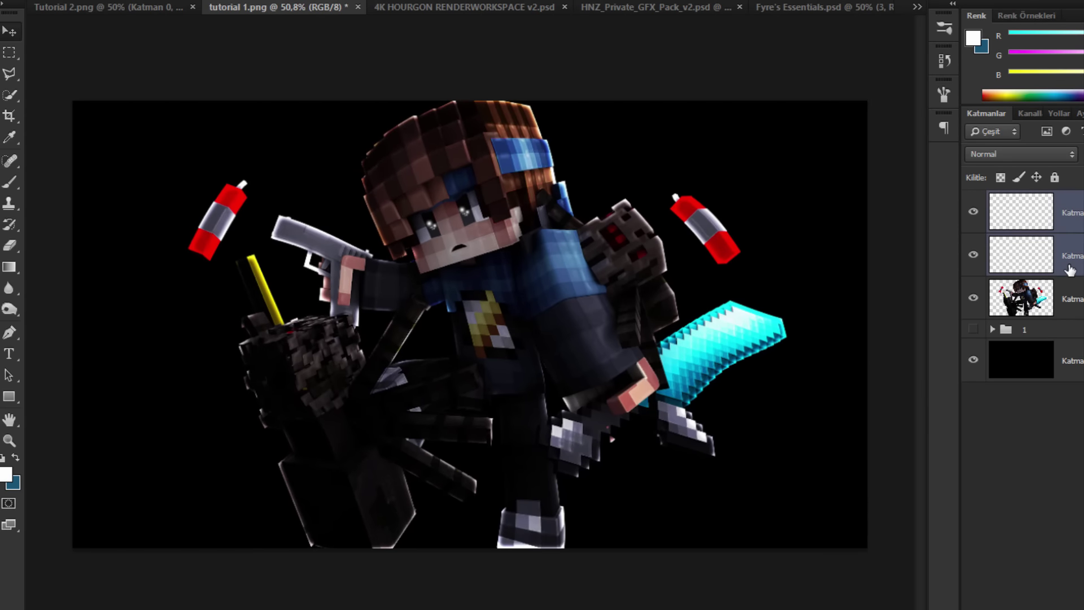
{"action": "key", "text": "ctrl+e"}
{"action": "left_click", "coordinate": [1070, 267], "text": "ctrl"}
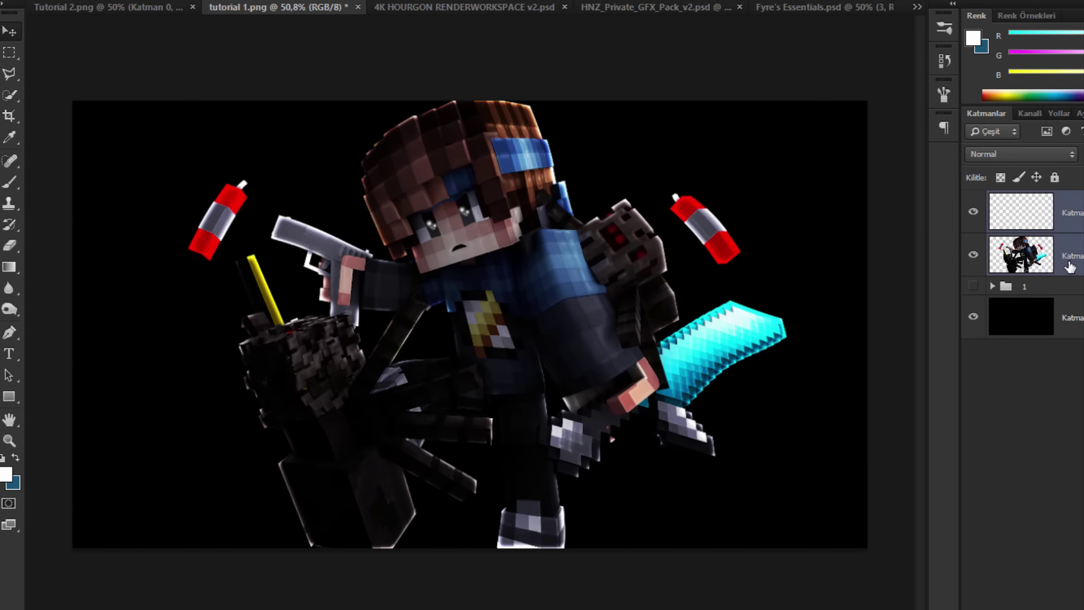
{"action": "key", "text": "ctrl+e"}
Step: Apply a Motion Blur with a 0° angle and a 3-pixel distance to the render layer
{"action": "left_click", "coordinate": [295, 1]}
{"action": "mouse_move", "coordinate": [423, 139]}
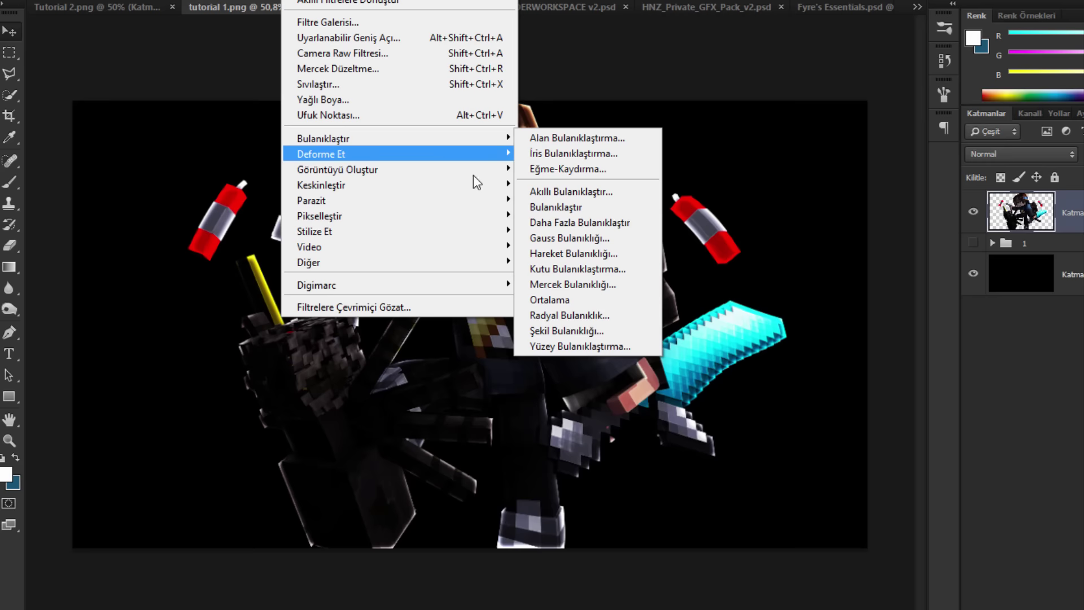
{"action": "left_click", "coordinate": [573, 253]}
{"action": "type", "text": "0"}
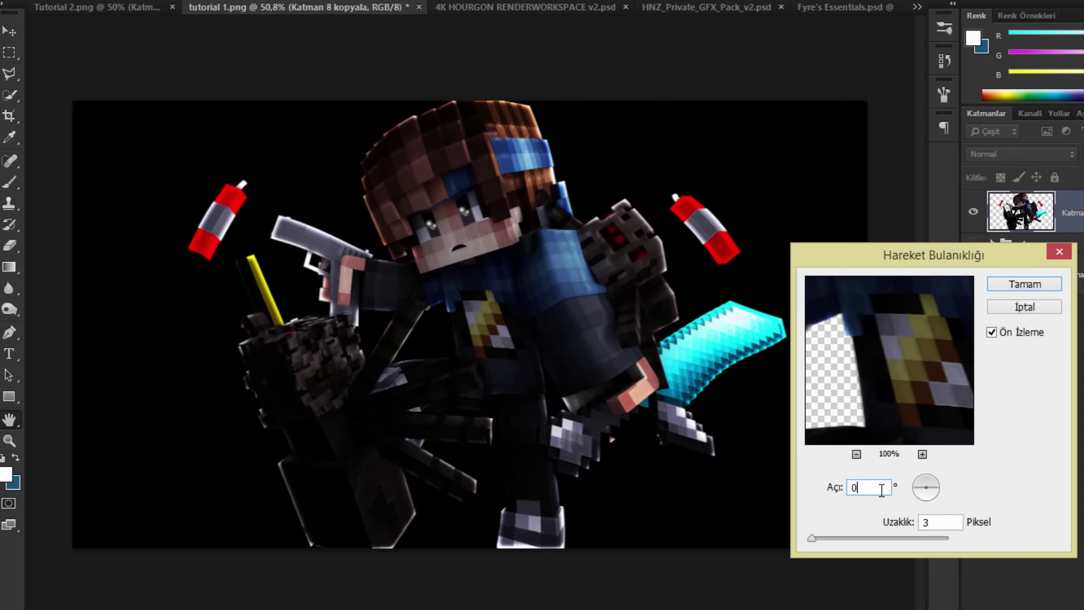
{"action": "key", "text": "Return"}
Step: Displace a duplicate of the render layer with the Allegiant Pack ~ Displacement Map file and place it beneath the original
{"action": "left_click", "coordinate": [296, 1]}
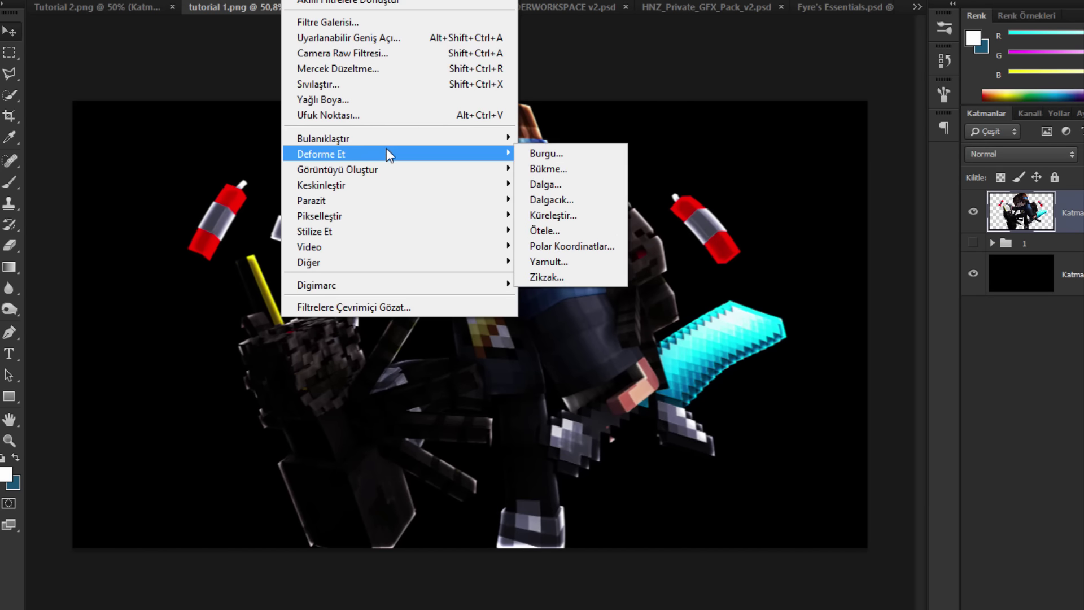
{"action": "left_click", "coordinate": [847, 126]}
{"action": "key", "text": "ctrl+j"}
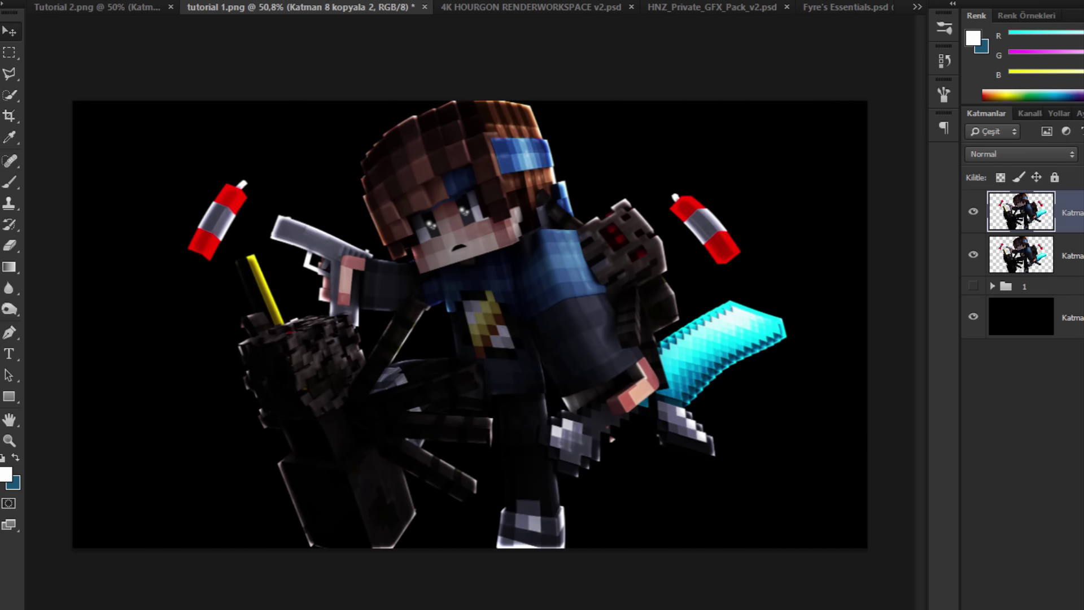
{"action": "left_click", "coordinate": [296, 1]}
{"action": "mouse_move", "coordinate": [361, 154]}
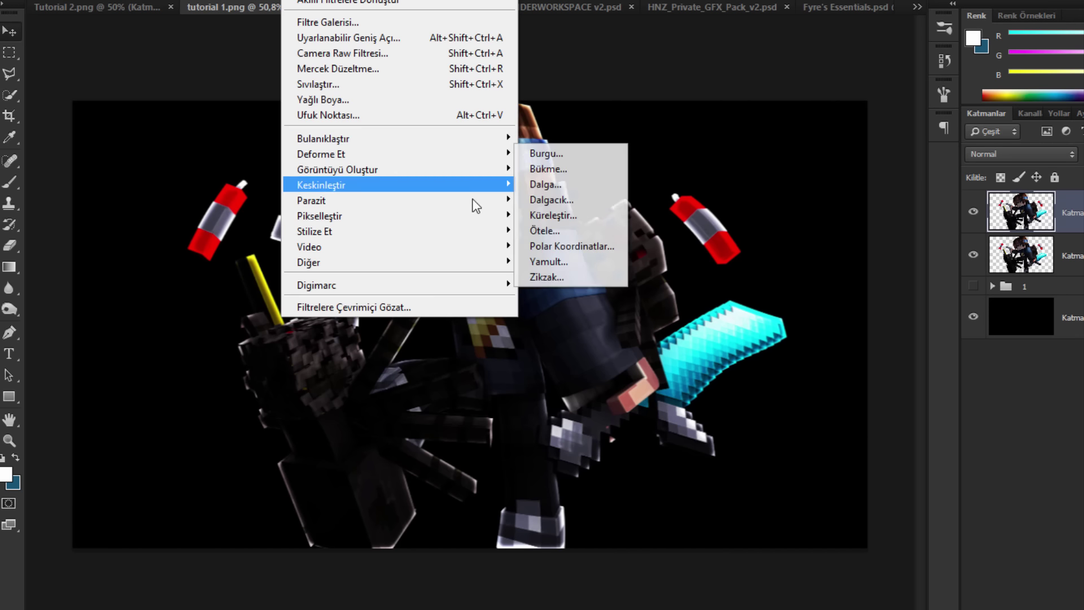
{"action": "left_click", "coordinate": [577, 236]}
{"action": "key", "text": "Return"}
{"action": "double_click", "coordinate": [188, 233]}
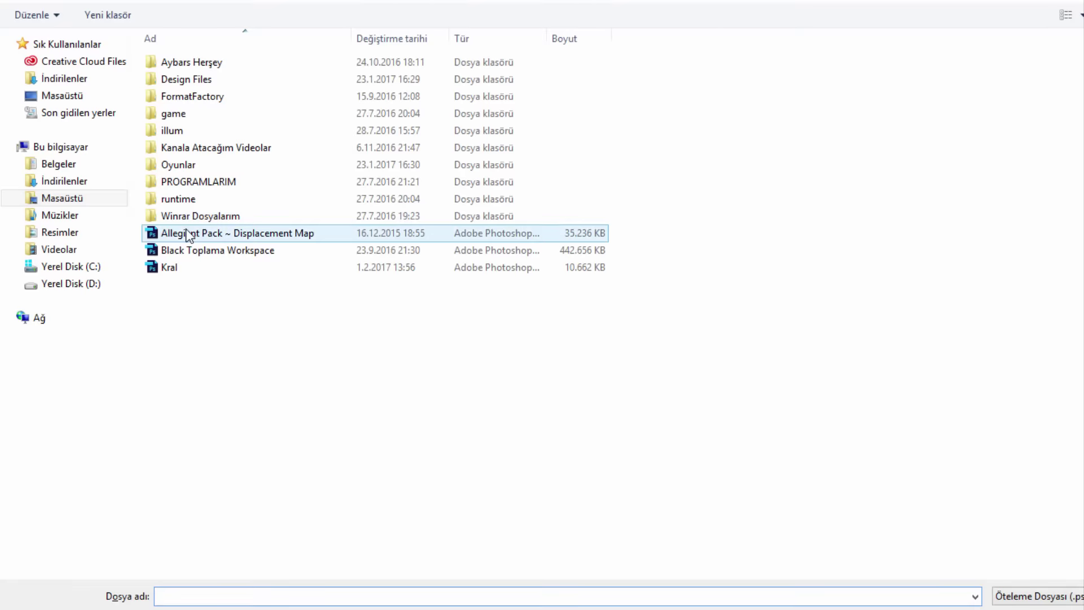
{"action": "left_click_drag", "start_coordinate": [225, 218], "coordinate": [213, 222]}
{"action": "left_click_drag", "start_coordinate": [1080, 215], "coordinate": [1059, 274]}
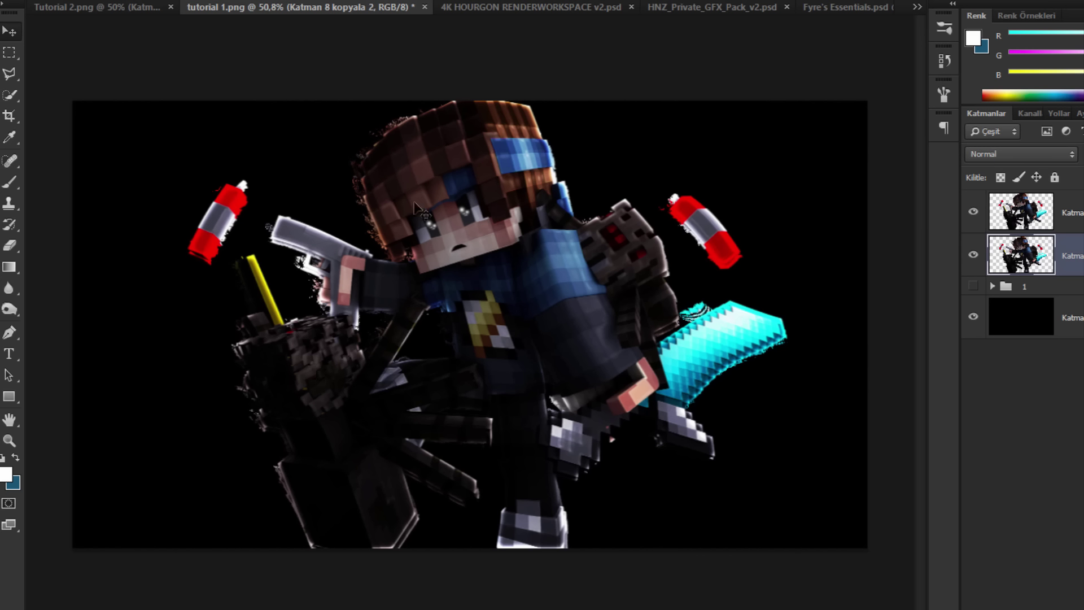
Step: Erase the displaced fragments around the character, gun, sword and dynamite sticks, keeping those along the outer edge of the dark creature
{"action": "left_click", "coordinate": [16, 243]}
{"action": "mouse_move", "coordinate": [304, 201]}
{"action": "left_mouse_down"}
{"action": "mouse_move", "coordinate": [300, 262]}
{"action": "mouse_move", "coordinate": [336, 247]}
{"action": "left_mouse_up"}
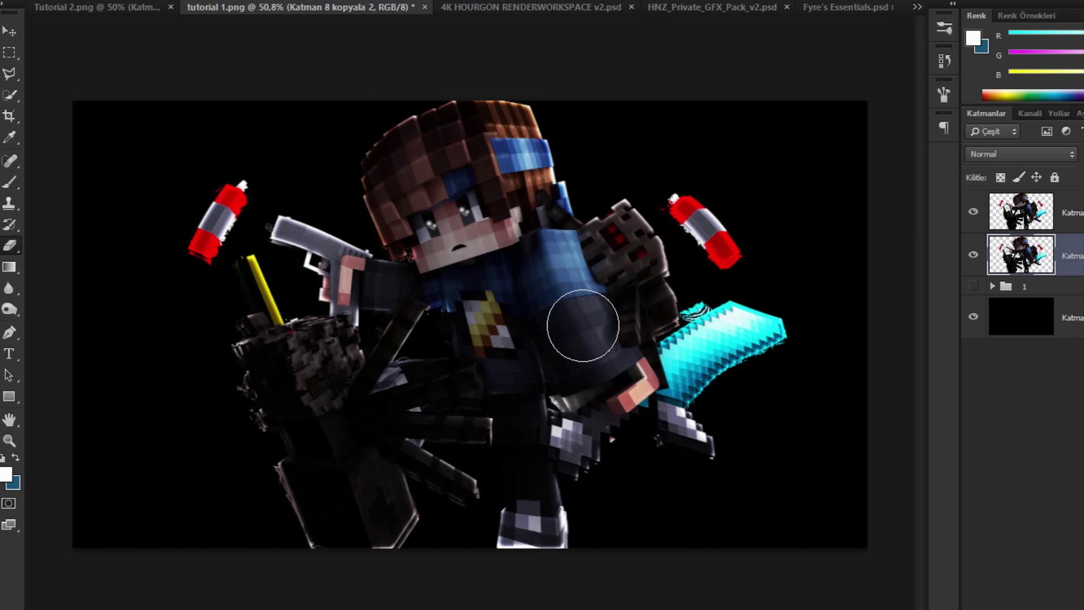
{"action": "left_click_drag", "start_coordinate": [700, 309], "coordinate": [732, 357]}
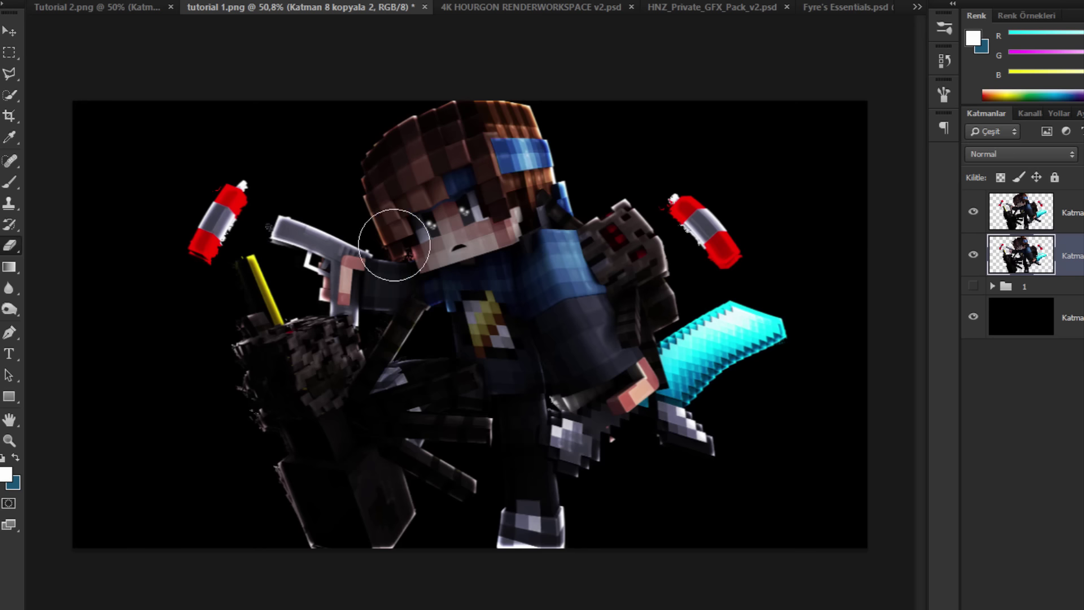
{"action": "left_click_drag", "start_coordinate": [387, 277], "coordinate": [355, 281]}
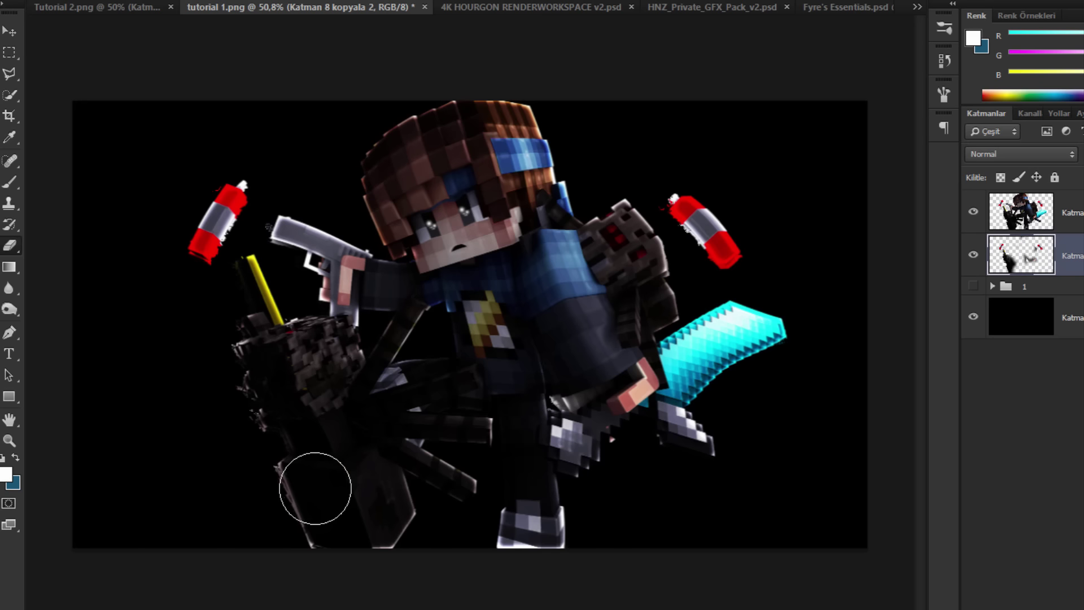
{"action": "left_click_drag", "start_coordinate": [314, 489], "coordinate": [321, 549]}
{"action": "scroll", "coordinate": [246, 349], "scroll_direction": "up", "scroll_amount": 4}
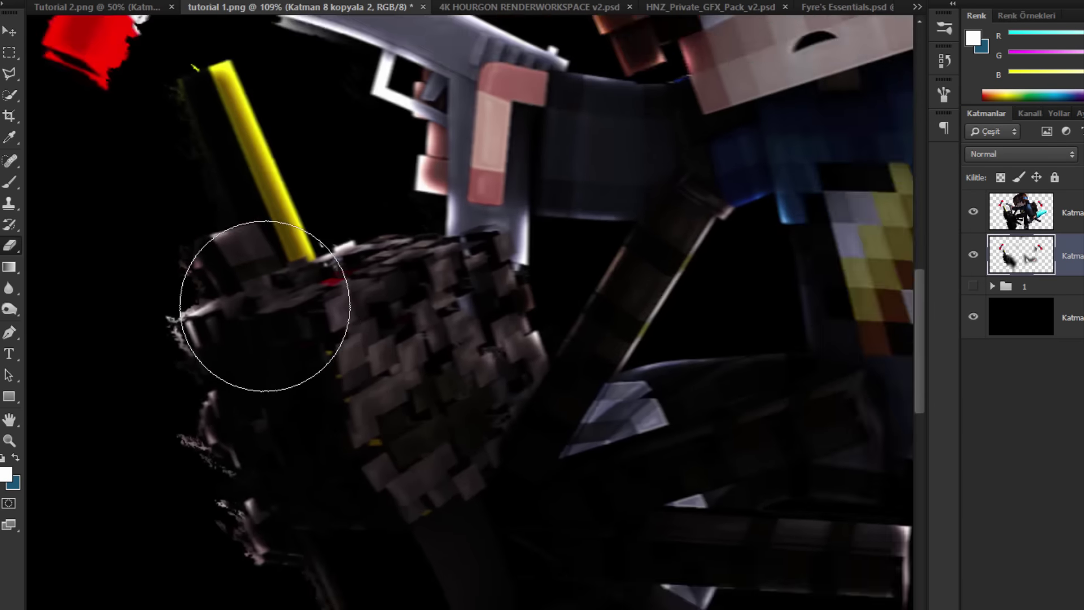
{"action": "scroll", "coordinate": [261, 307], "scroll_direction": "down", "scroll_amount": 3}
{"action": "scroll", "coordinate": [265, 305], "scroll_direction": "down", "scroll_amount": 1}
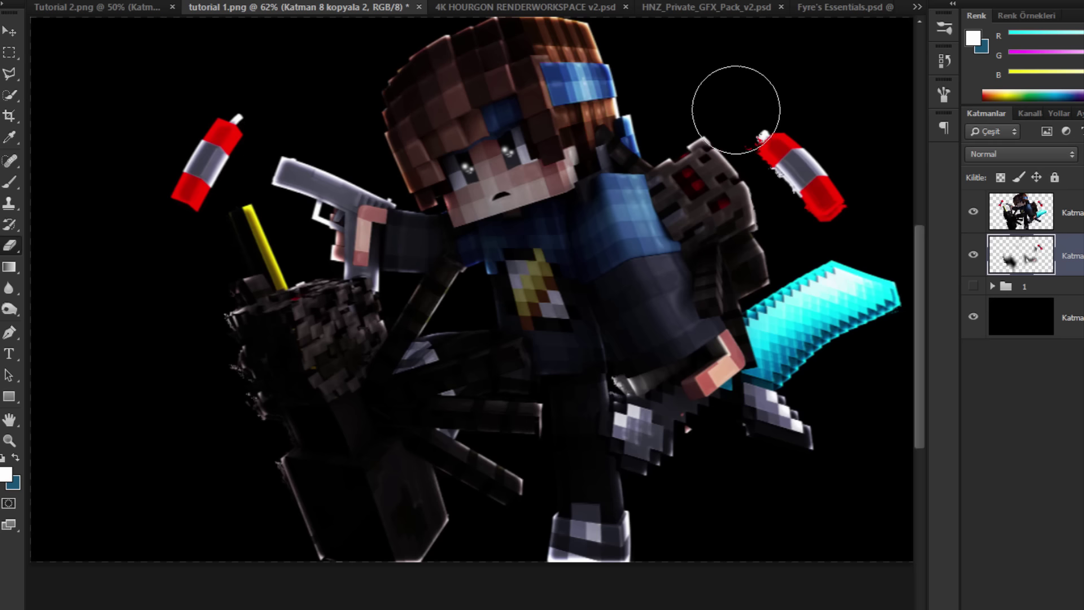
{"action": "mouse_move", "coordinate": [738, 114]}
{"action": "left_mouse_down"}
{"action": "mouse_move", "coordinate": [812, 191]}
{"action": "mouse_move", "coordinate": [764, 160]}
{"action": "left_mouse_up"}
{"action": "scroll", "coordinate": [764, 160], "scroll_direction": "down", "scroll_amount": 2}
{"action": "key", "text": "bracketleft"}
{"action": "key", "text": "bracketleft"}
{"action": "key", "text": "bracketright"}
{"action": "key", "text": "bracketright"}
{"action": "key", "text": "bracketright"}
{"action": "scroll", "coordinate": [221, 403], "scroll_direction": "up", "scroll_amount": 2}
{"action": "scroll", "coordinate": [209, 254], "scroll_direction": "up", "scroll_amount": 8}
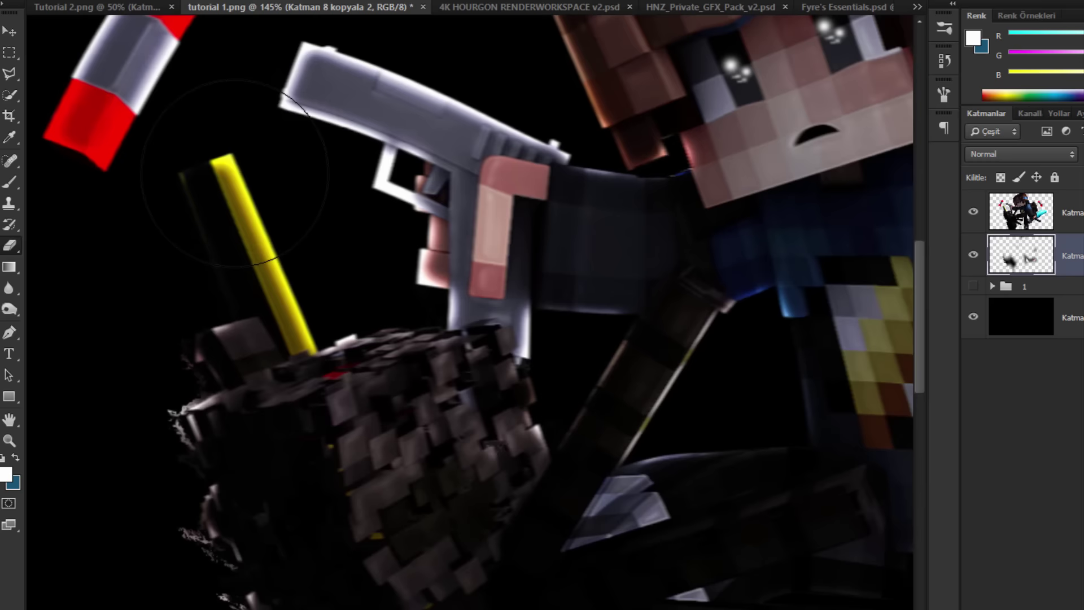
Step: Merge the displaced layer into the render layer above it
{"action": "left_click", "coordinate": [15, 75]}
{"action": "scroll", "coordinate": [636, 193], "scroll_direction": "down", "scroll_amount": 2}
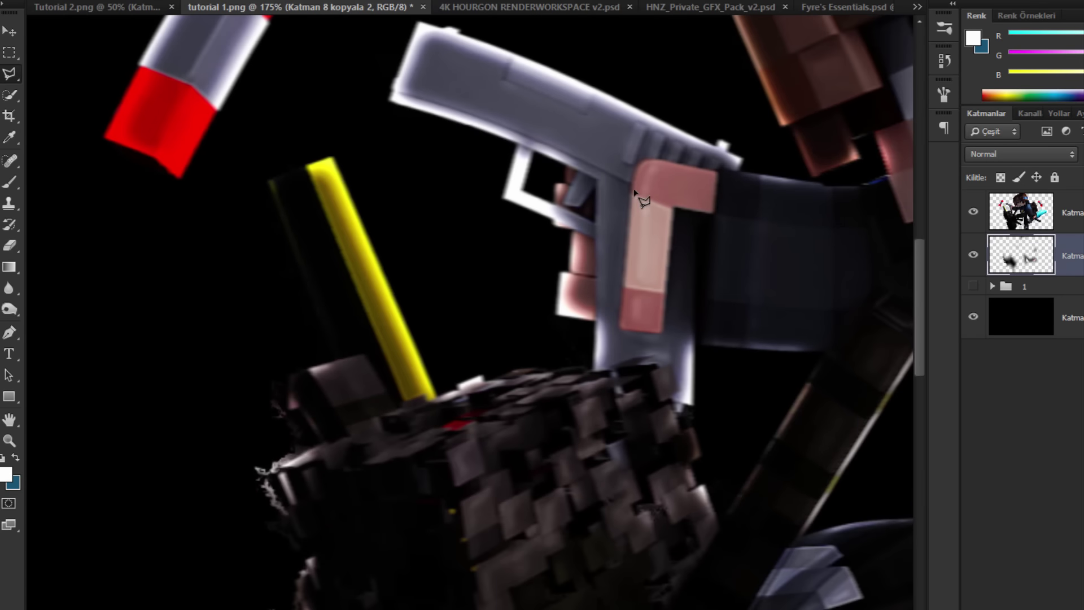
{"action": "left_click", "coordinate": [1044, 223], "text": "shift"}
{"action": "key", "text": "ctrl+e"}
Step: Outline the yellow bar above the dark creature's head with a polygonal lasso, delete it and clear the selection
{"action": "scroll", "coordinate": [601, 331], "scroll_direction": "up", "scroll_amount": 2}
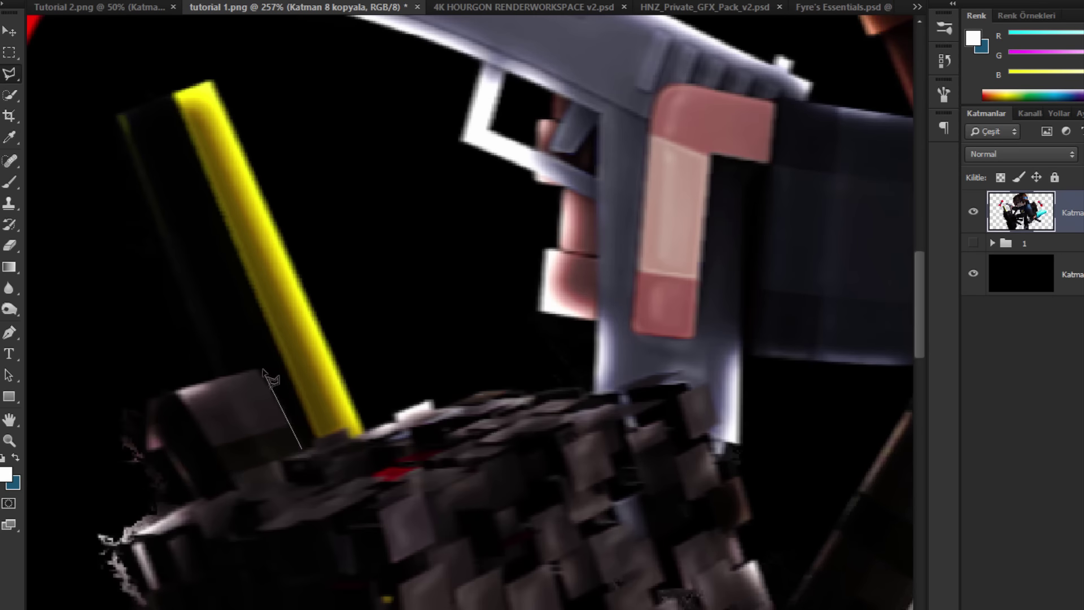
{"action": "left_click", "coordinate": [25, 186]}
{"action": "left_click", "coordinate": [71, 57]}
{"action": "left_click", "coordinate": [183, 42]}
{"action": "left_click", "coordinate": [263, 69]}
{"action": "left_click", "coordinate": [356, 148]}
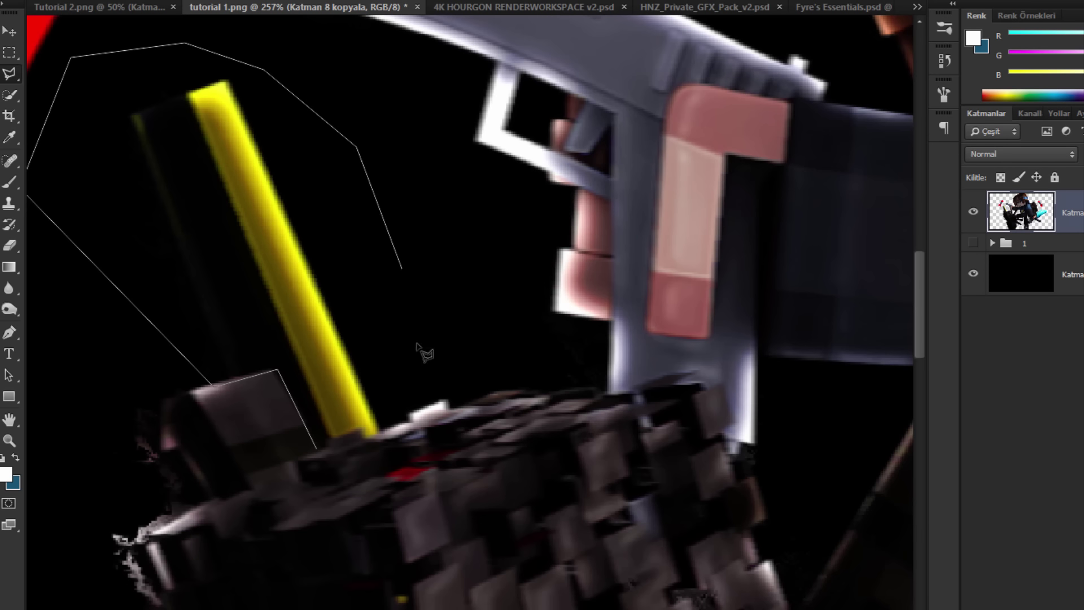
{"action": "left_click", "coordinate": [413, 311]}
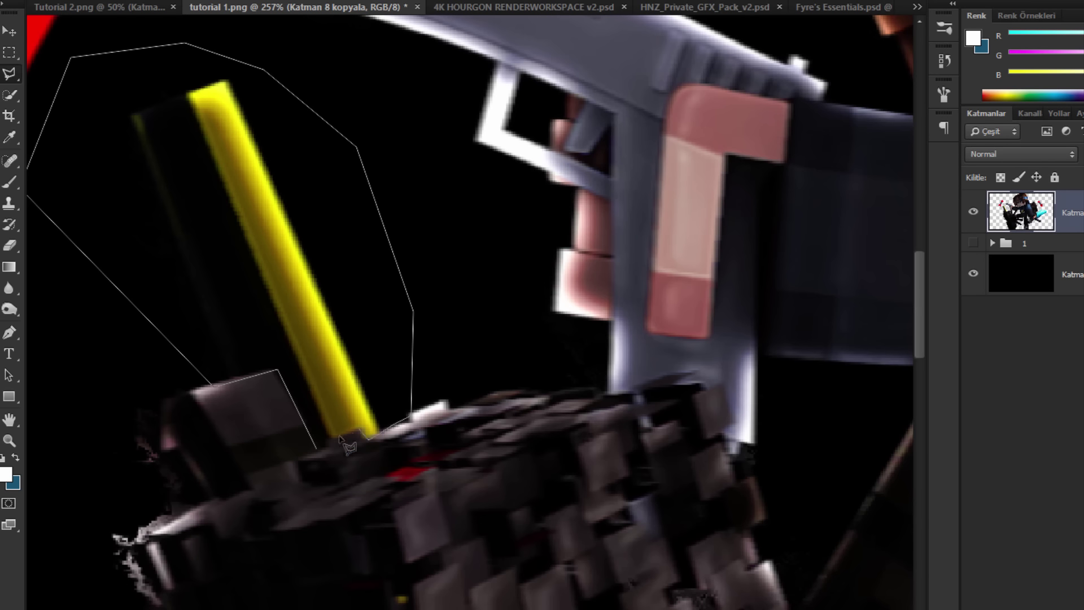
{"action": "double_click", "coordinate": [325, 446]}
{"action": "key", "text": "Delete"}
{"action": "right_click", "coordinate": [347, 260]}
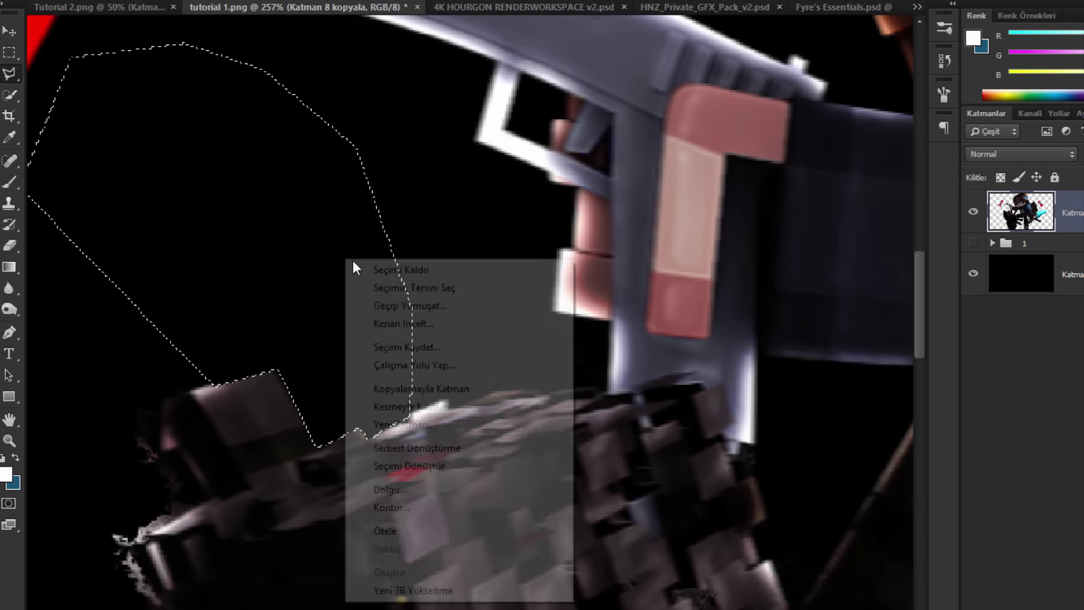
{"action": "left_click", "coordinate": [370, 270]}
Step: Add an empty layer clipped to the render and set a brighter olive-yellow sampled from the shirt emblem as foreground colour
{"action": "scroll", "coordinate": [375, 271], "scroll_direction": "down", "scroll_amount": 5}
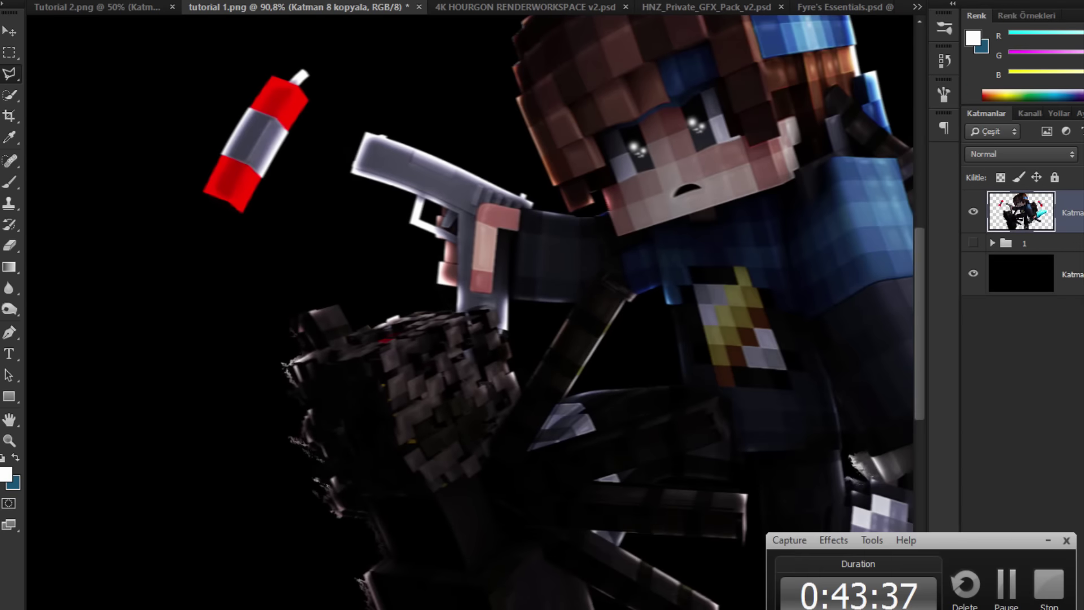
{"action": "scroll", "coordinate": [228, 270], "scroll_direction": "down", "scroll_amount": 4}
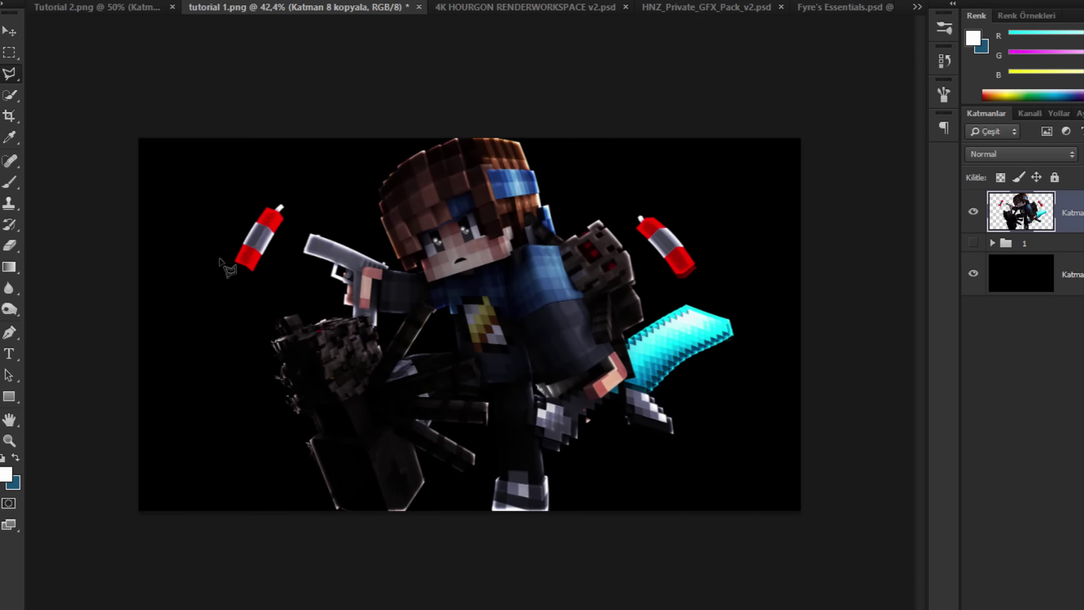
{"action": "scroll", "coordinate": [229, 269], "scroll_direction": "up", "scroll_amount": 1}
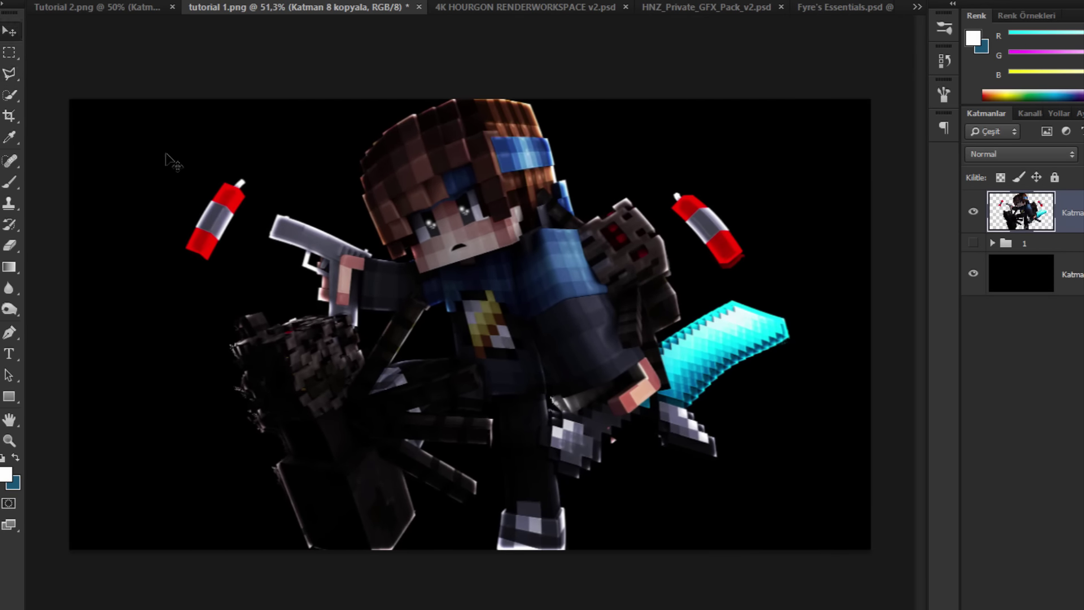
{"action": "scroll", "coordinate": [271, 138], "scroll_direction": "down", "scroll_amount": 1}
{"action": "scroll", "coordinate": [271, 138], "scroll_direction": "up", "scroll_amount": 2}
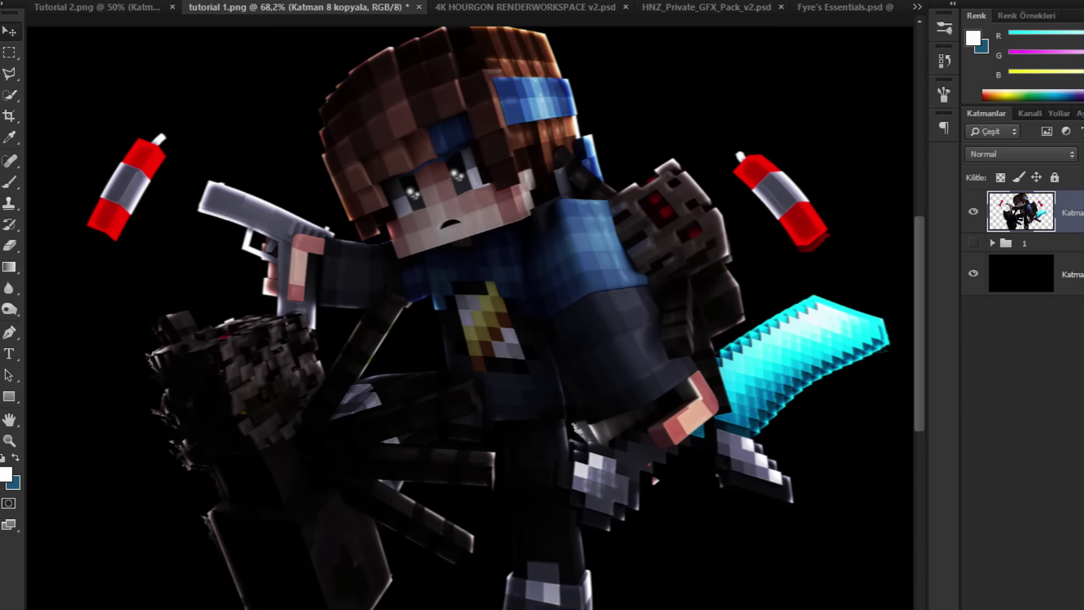
{"action": "key", "text": "ctrl+alt+shift+n"}
{"action": "left_click", "coordinate": [1047, 230], "text": "alt"}
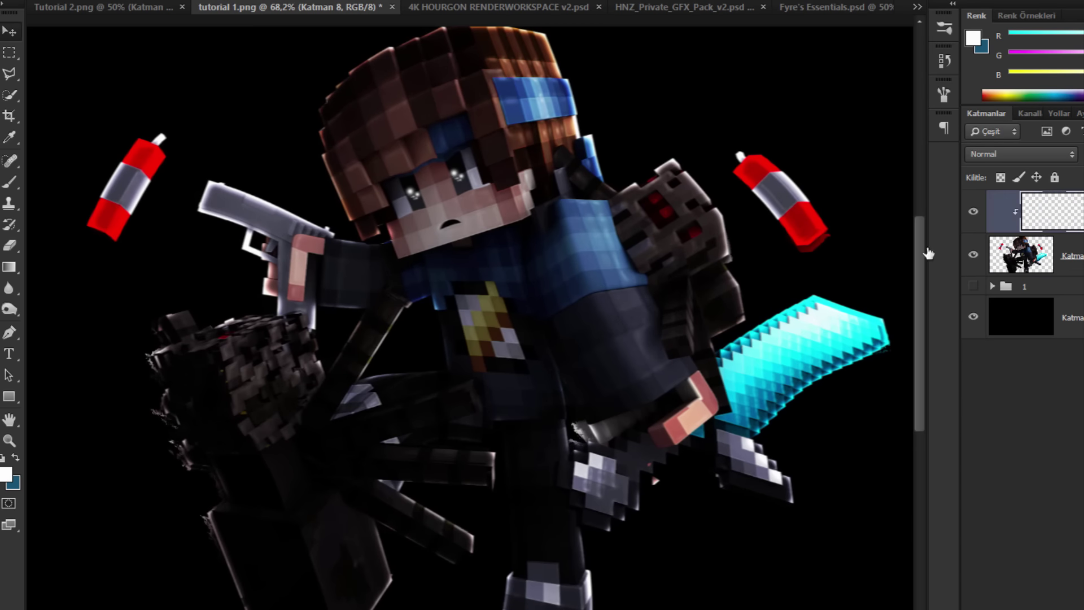
{"action": "left_click", "coordinate": [10, 182]}
{"action": "left_click", "coordinate": [513, 339], "text": "alt"}
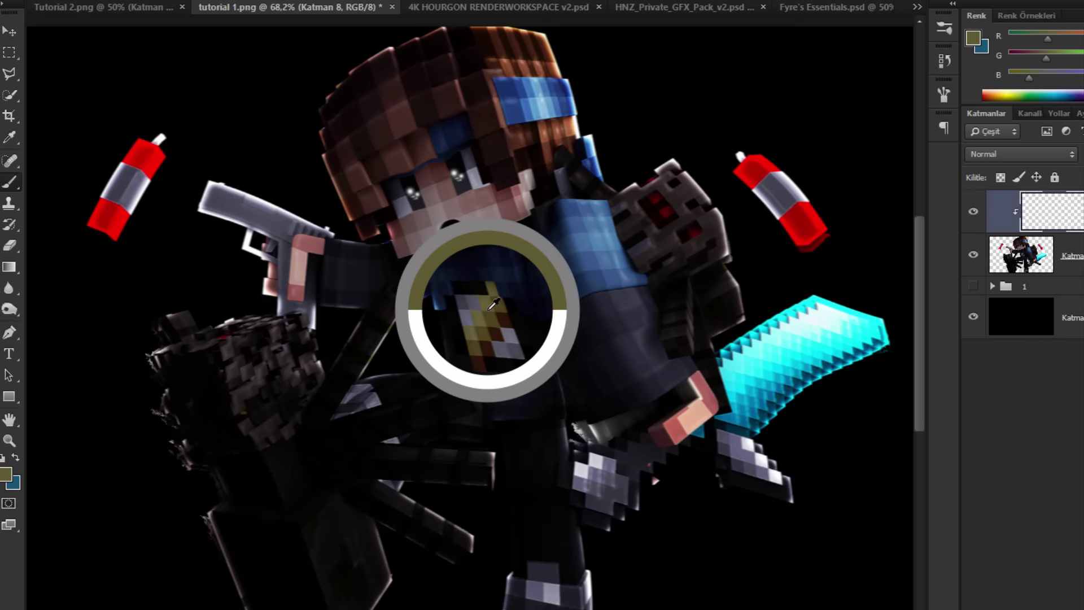
{"action": "left_click", "coordinate": [6, 473]}
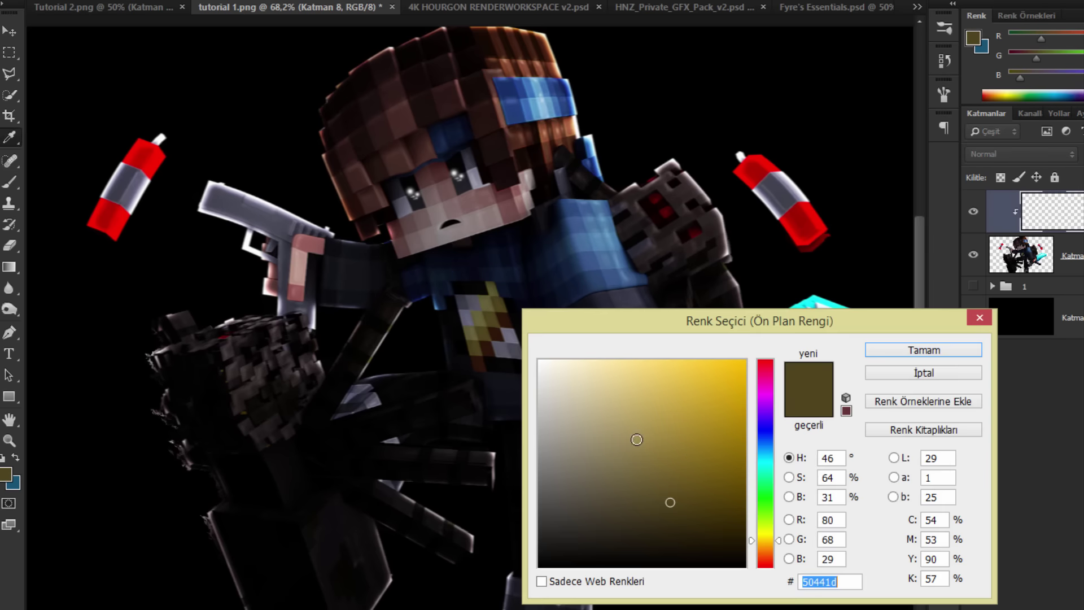
{"action": "key", "text": "Return"}
Step: Paint over the yellow part of the shirt emblem with a small soft brush and set the layer's blending to Linear Dodge (Add)
{"action": "scroll", "coordinate": [516, 288], "scroll_direction": "up", "scroll_amount": 2}
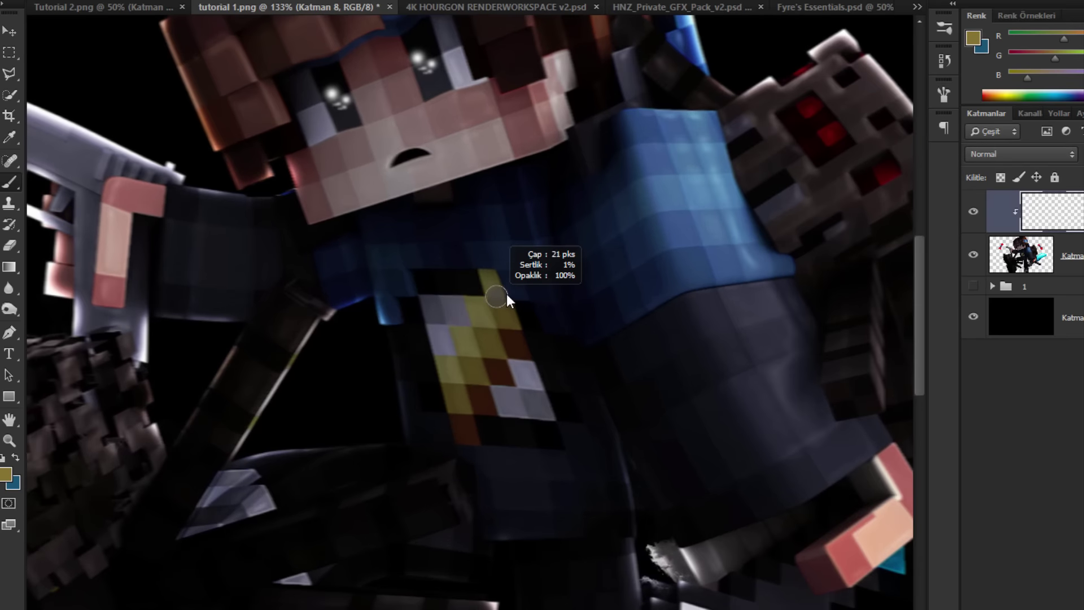
{"action": "mouse_move", "coordinate": [489, 278]}
{"action": "left_mouse_down"}
{"action": "mouse_move", "coordinate": [509, 333]}
{"action": "mouse_move", "coordinate": [478, 347]}
{"action": "mouse_move", "coordinate": [474, 359]}
{"action": "mouse_move", "coordinate": [496, 369]}
{"action": "mouse_move", "coordinate": [453, 374]}
{"action": "mouse_move", "coordinate": [463, 427]}
{"action": "mouse_move", "coordinate": [476, 403]}
{"action": "left_mouse_up"}
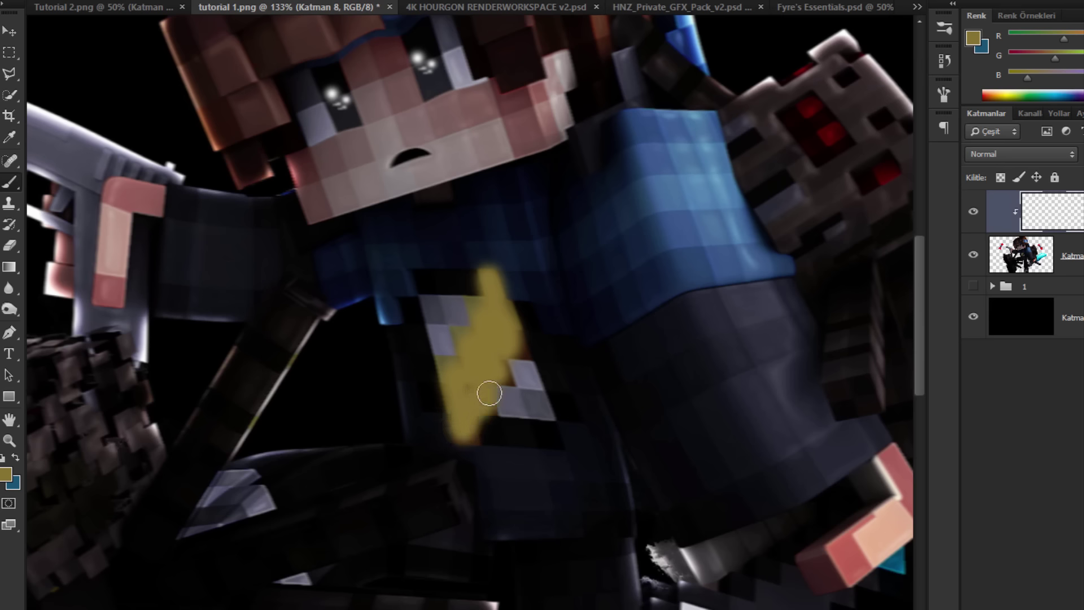
{"action": "left_click", "coordinate": [1029, 155]}
{"action": "left_click", "coordinate": [1033, 333]}
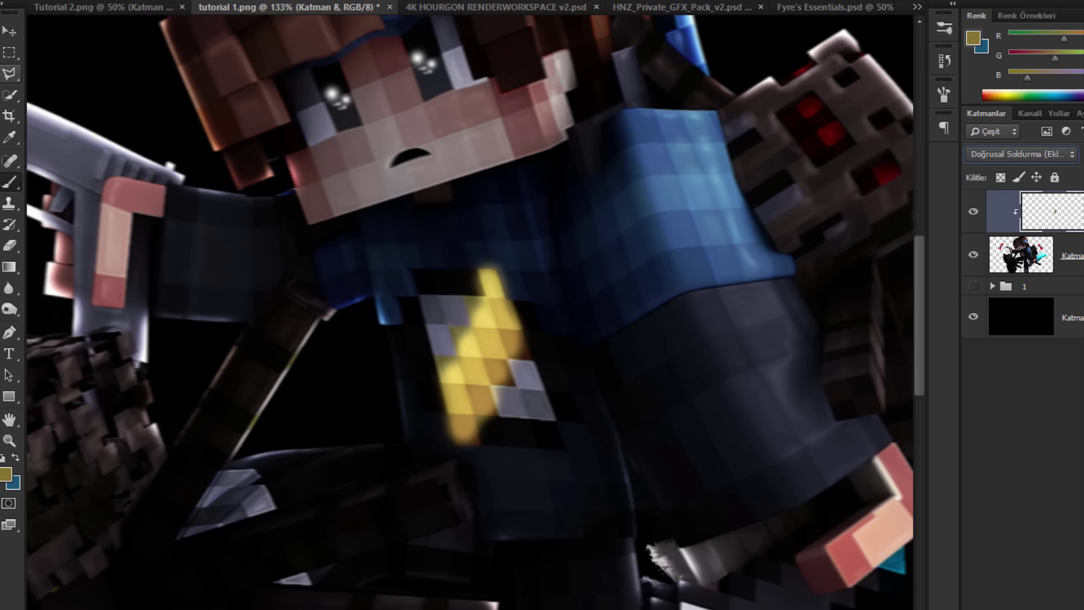
Step: Lower the opacity of the emblem glow layer for a subtler glow and merge it into the render layer
{"action": "scroll", "coordinate": [285, 106], "scroll_direction": "down", "scroll_amount": 3}
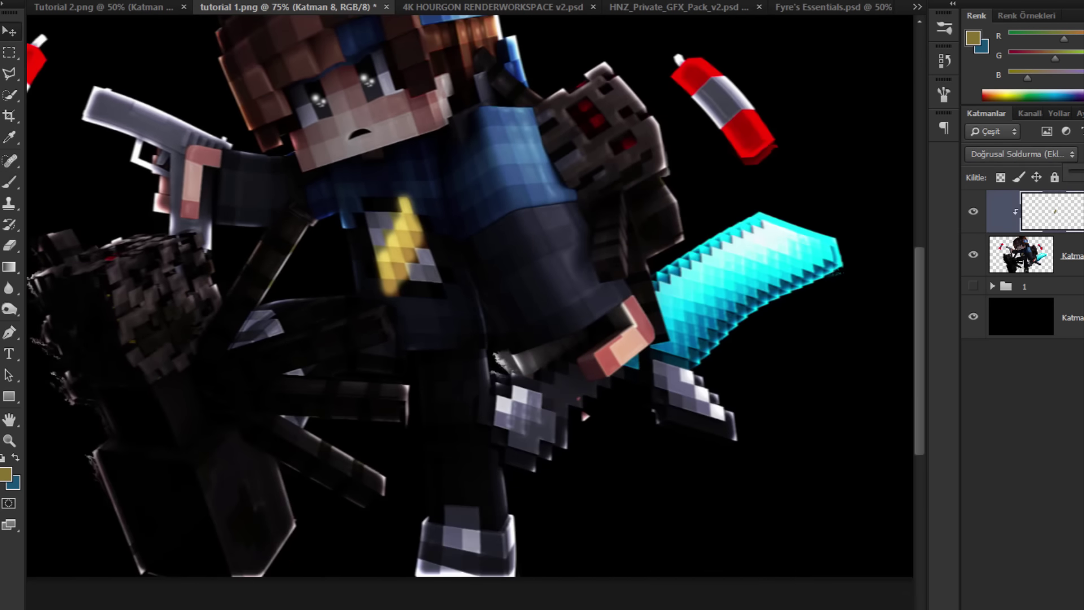
{"action": "left_click_drag", "start_coordinate": [1083, 172], "coordinate": [1079, 172]}
{"action": "scroll", "coordinate": [684, 194], "scroll_direction": "down", "scroll_amount": 3}
{"action": "scroll", "coordinate": [684, 193], "scroll_direction": "up", "scroll_amount": 1}
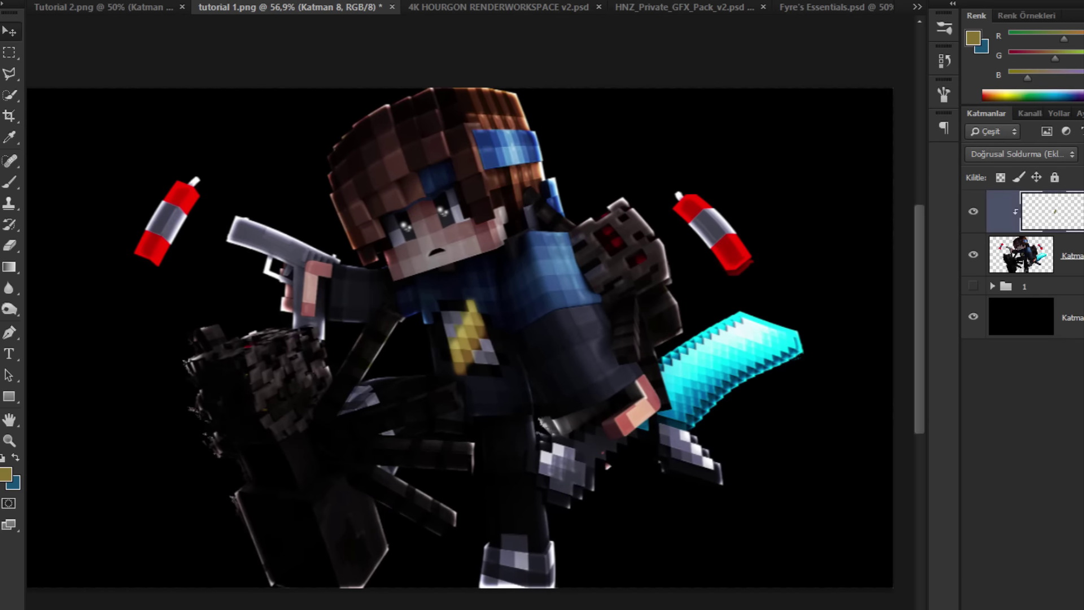
{"action": "left_click_drag", "start_coordinate": [1083, 173], "coordinate": [1080, 173]}
{"action": "left_click", "coordinate": [544, 243]}
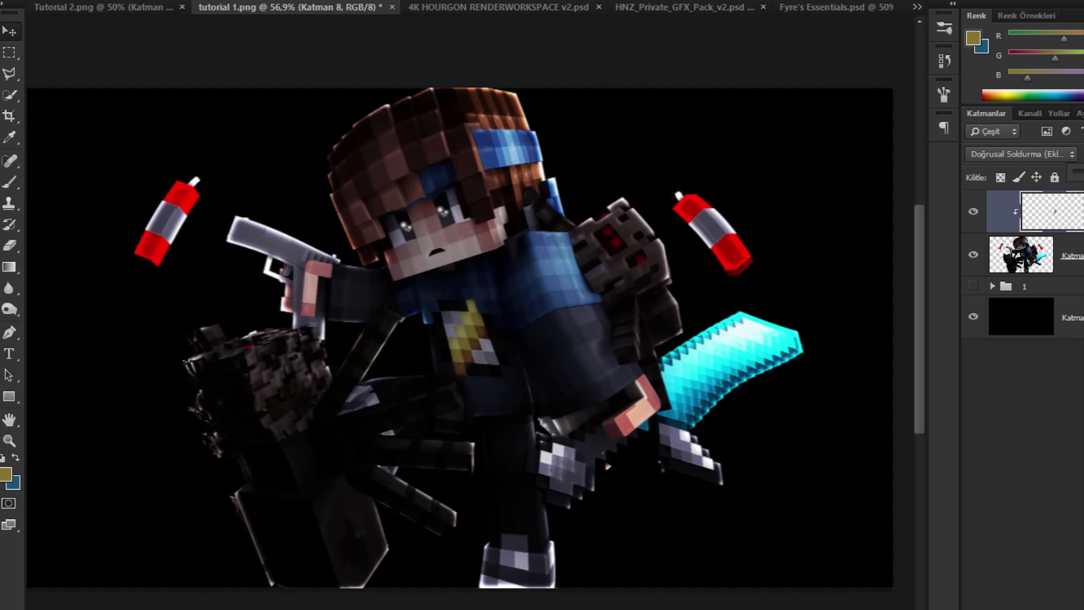
{"action": "scroll", "coordinate": [665, 256], "scroll_direction": "down", "scroll_amount": 1}
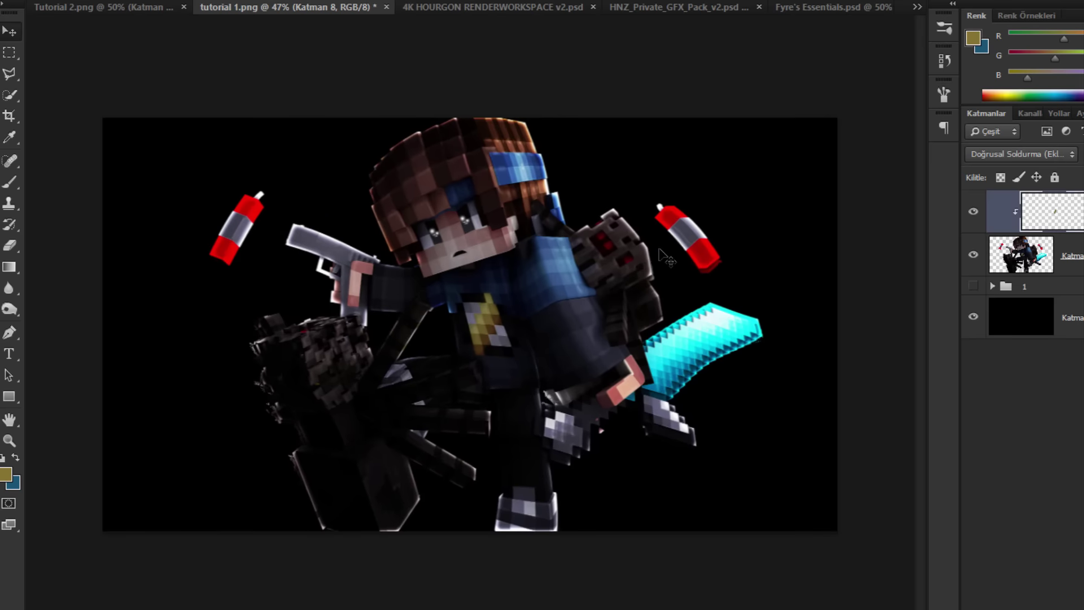
{"action": "left_click", "coordinate": [6, 190]}
{"action": "key", "text": "ctrl+e"}
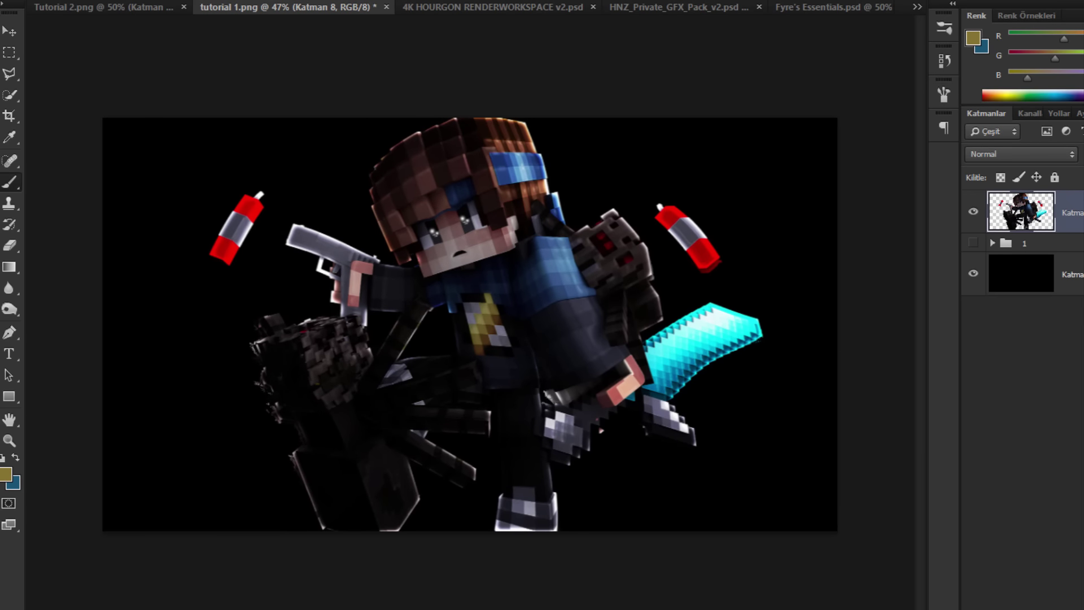
Step: Add a new layer, sample the spider eye colour, set a brighter muted red foreground and softly paint over the red eyes of both spiders
{"action": "key", "text": "ctrl+shift+alt+n"}
{"action": "left_click_drag", "start_coordinate": [681, 228], "coordinate": [628, 258]}
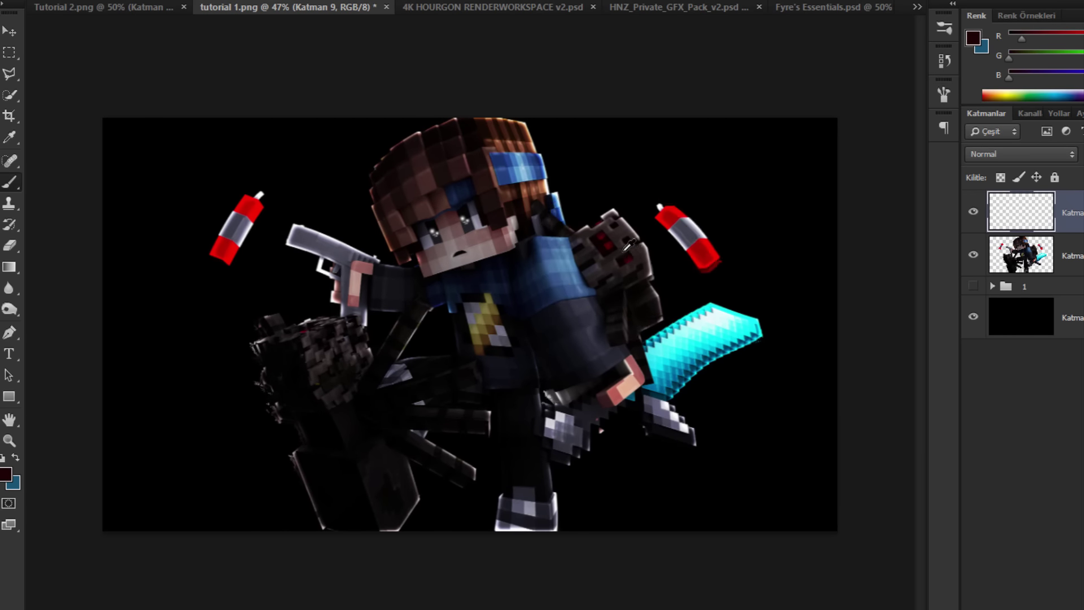
{"action": "scroll", "coordinate": [627, 247], "scroll_direction": "up", "scroll_amount": 2}
{"action": "left_click", "coordinate": [6, 473]}
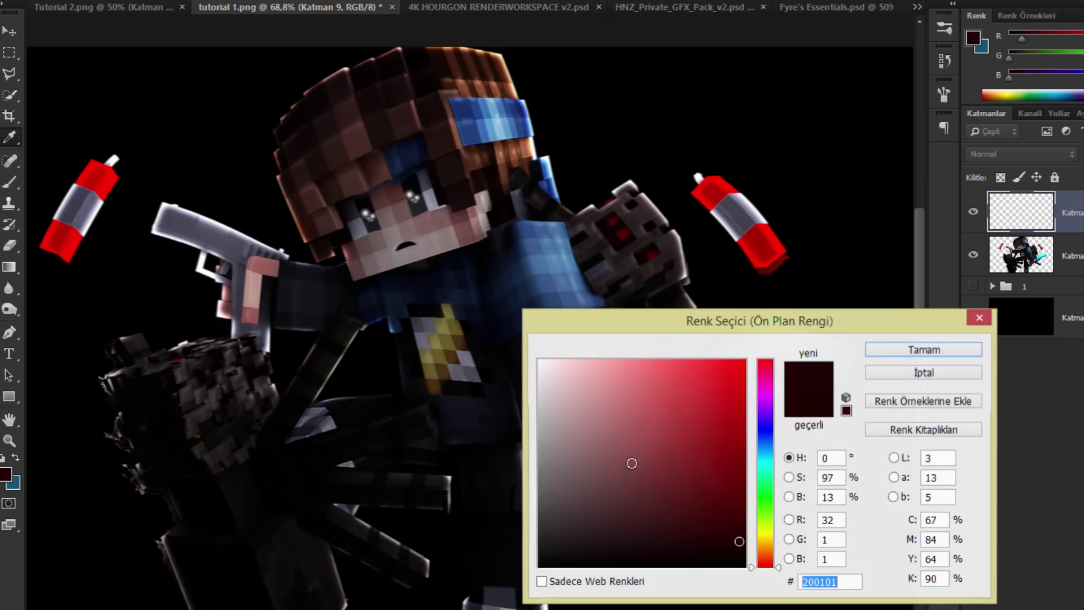
{"action": "left_click", "coordinate": [670, 464]}
{"action": "key", "text": "Return"}
{"action": "left_click", "coordinate": [656, 252]}
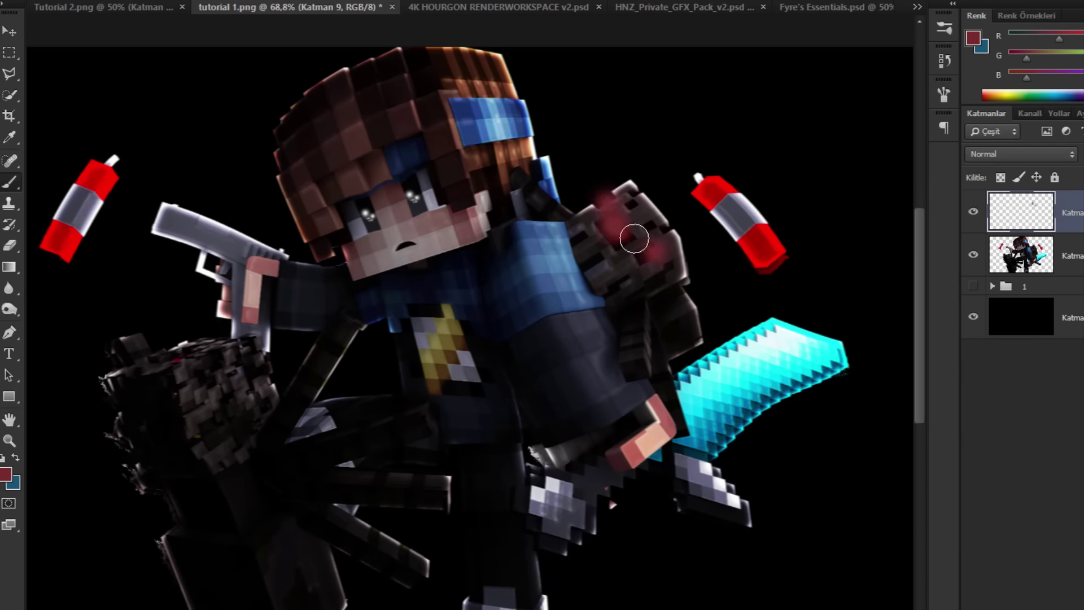
Step: Set the eye glow layer's blending to Linear Dodge (Add) and merge it into the render layer
{"action": "left_click", "coordinate": [1026, 159]}
{"action": "left_click", "coordinate": [1014, 298]}
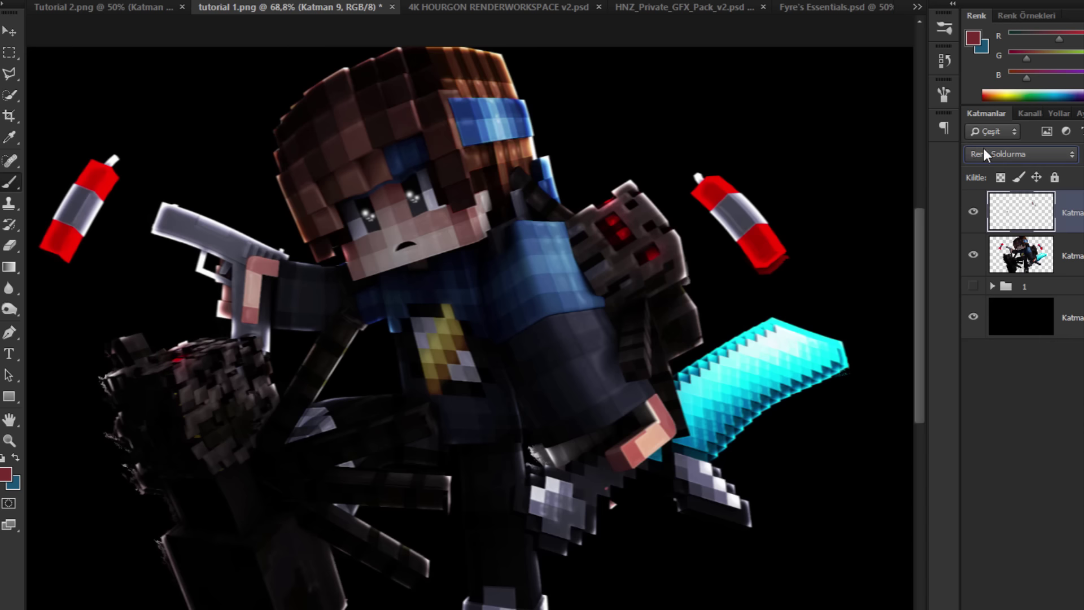
{"action": "scroll", "coordinate": [983, 151], "scroll_direction": "down", "scroll_amount": 1}
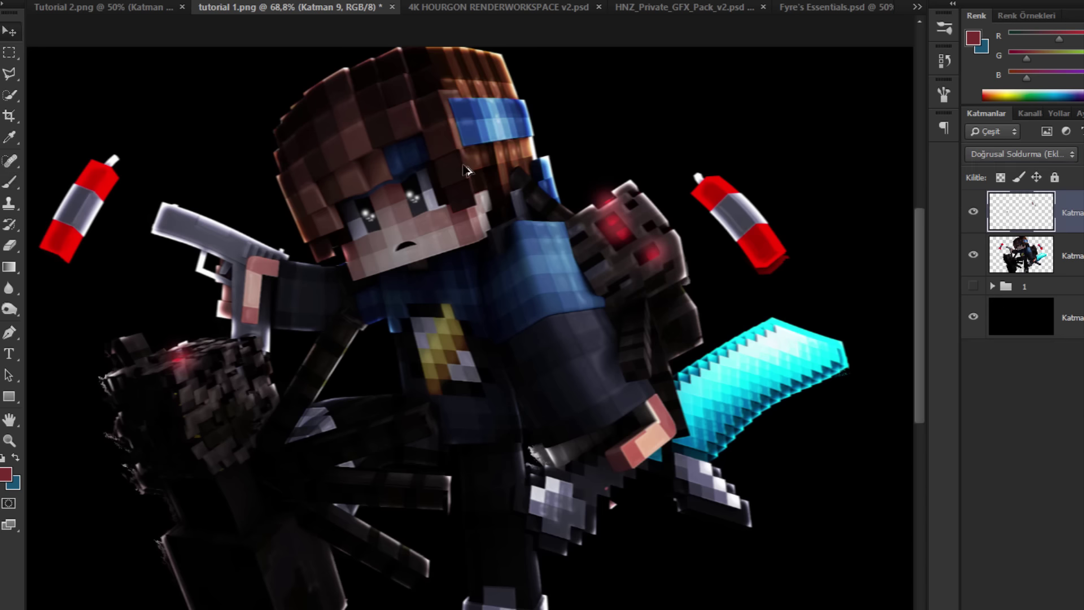
{"action": "scroll", "coordinate": [464, 169], "scroll_direction": "down", "scroll_amount": 1}
{"action": "key", "text": "ctrl+e"}
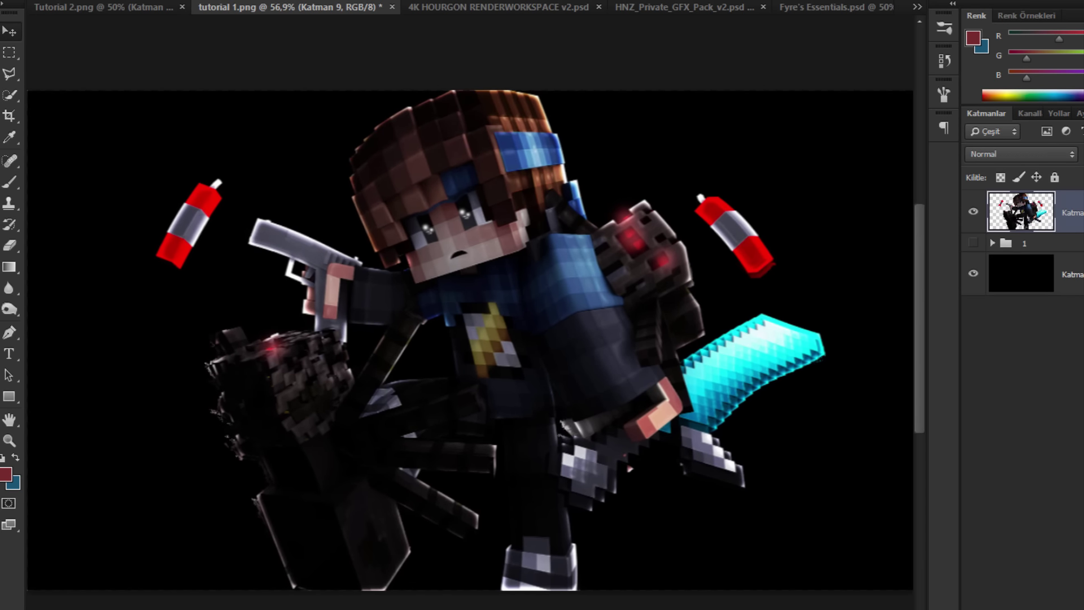
Step: Add an empty layer clipped to the render and paint over the diamond sword with a large soft brush in cyan sampled from the blade
{"action": "left_click", "coordinate": [1062, 606]}
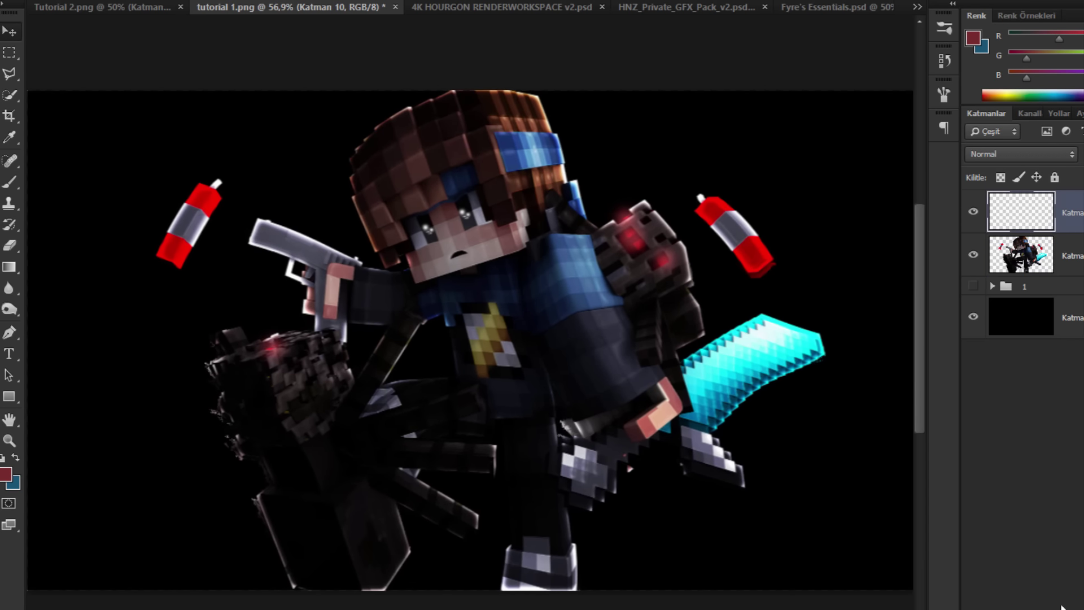
{"action": "left_click", "coordinate": [1044, 225], "text": "alt"}
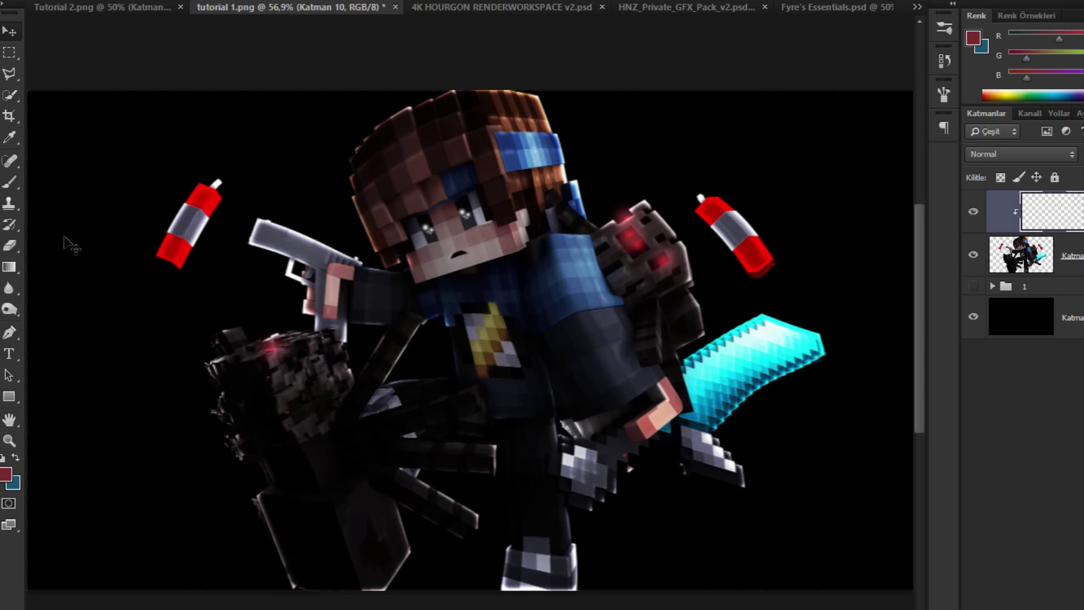
{"action": "key", "text": "b"}
{"action": "left_click", "coordinate": [685, 402], "text": "alt"}
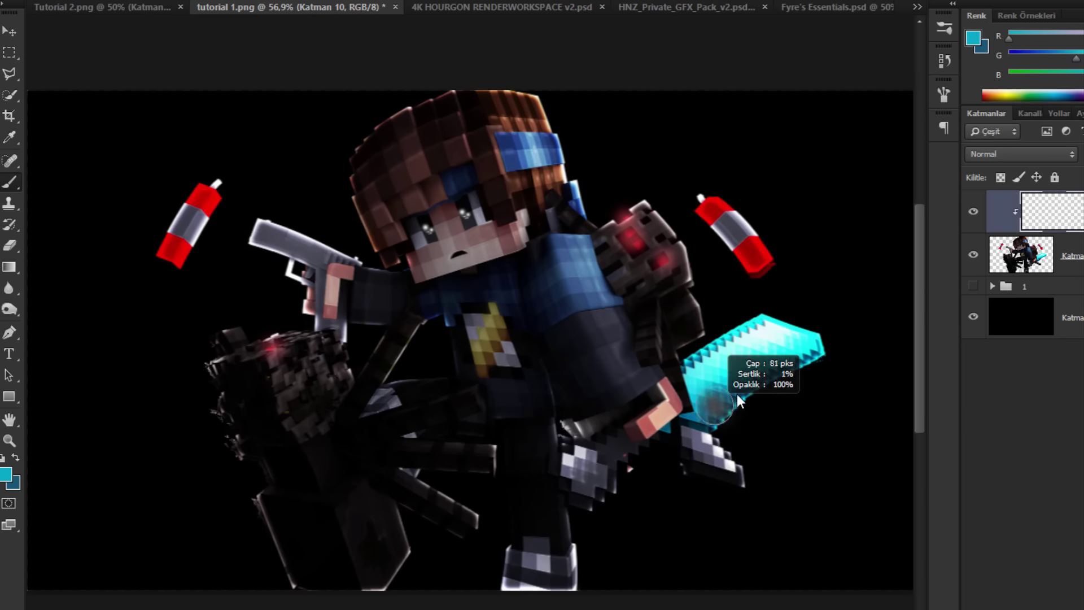
{"action": "mouse_move", "coordinate": [737, 394]}
{"action": "left_mouse_down"}
{"action": "mouse_move", "coordinate": [775, 373]}
{"action": "mouse_move", "coordinate": [800, 338]}
{"action": "mouse_move", "coordinate": [719, 382]}
{"action": "left_mouse_up"}
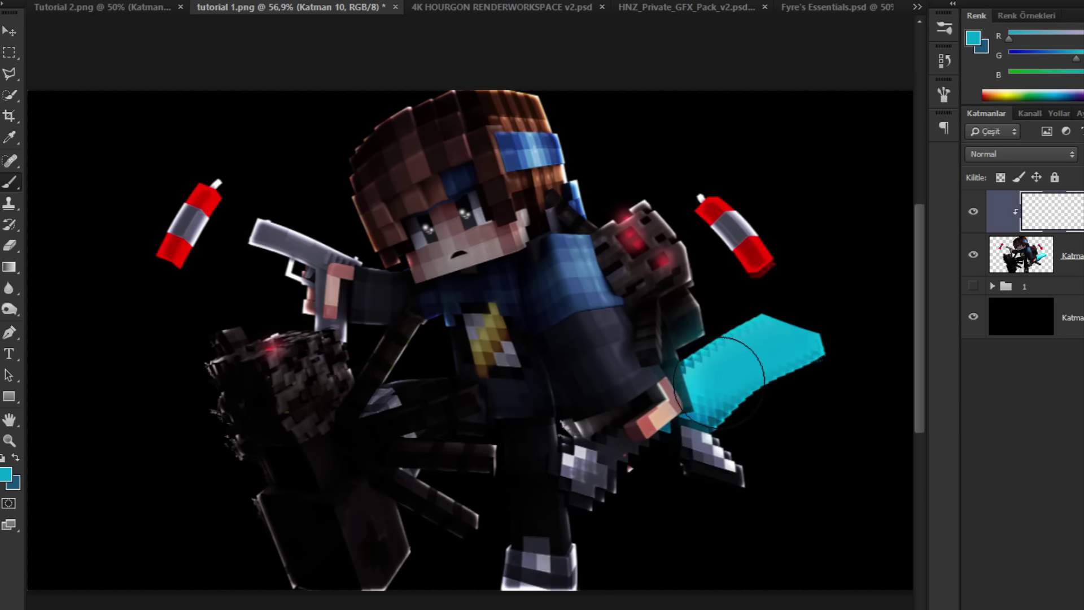
Step: Release the sword glow layer from its clipping and set its blending to Linear Dodge (Add)
{"action": "left_click", "coordinate": [1044, 228], "text": "alt"}
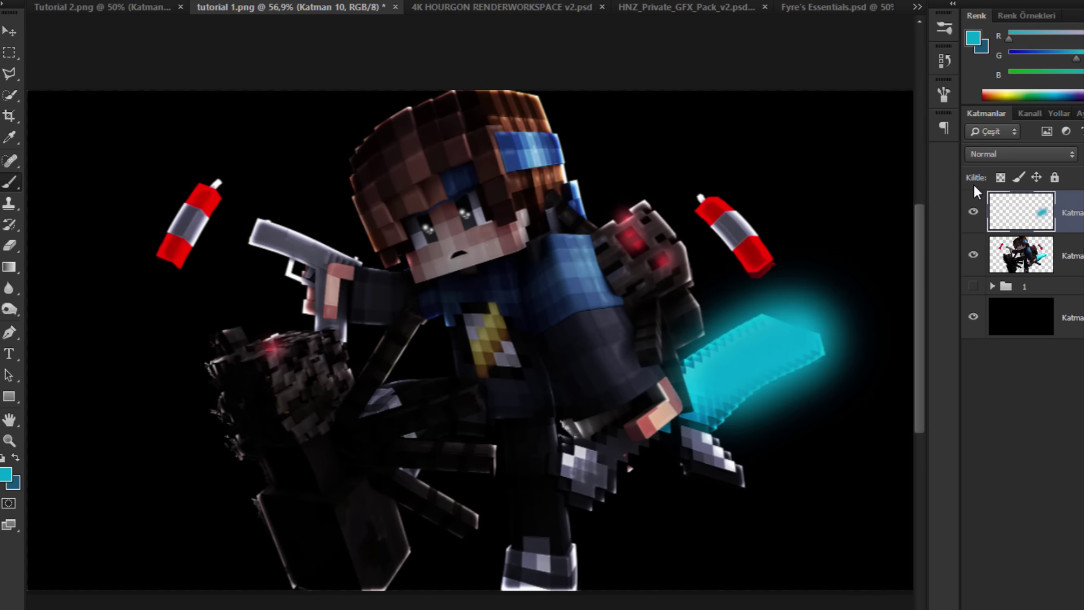
{"action": "left_click", "coordinate": [1016, 153]}
{"action": "left_click", "coordinate": [1010, 326]}
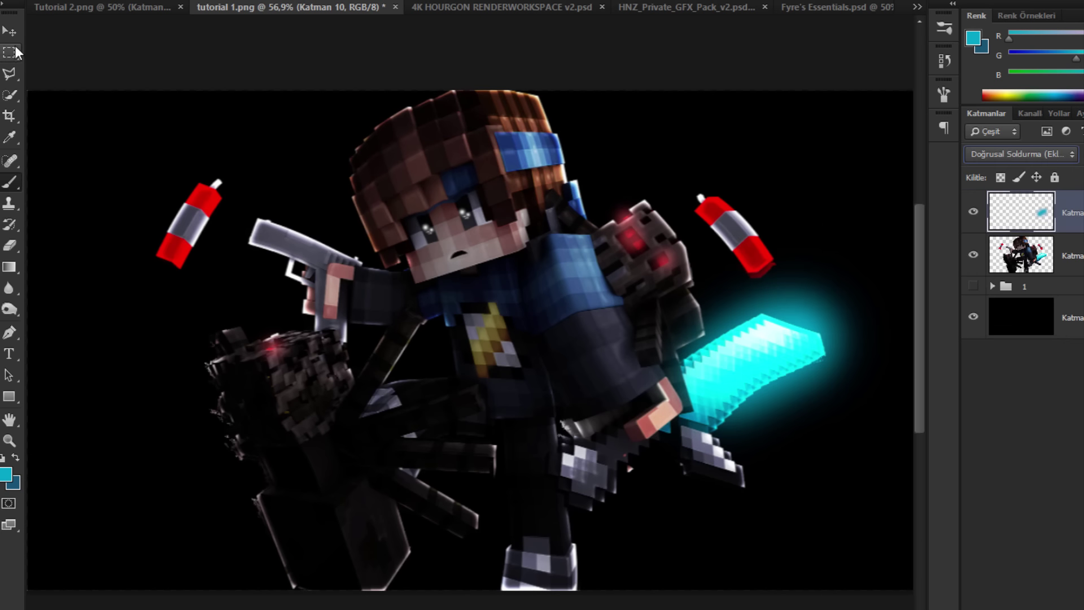
Step: Clip the sword glow layer to the render again and lower its opacity
{"action": "left_click", "coordinate": [9, 31]}
{"action": "left_click", "coordinate": [1010, 246]}
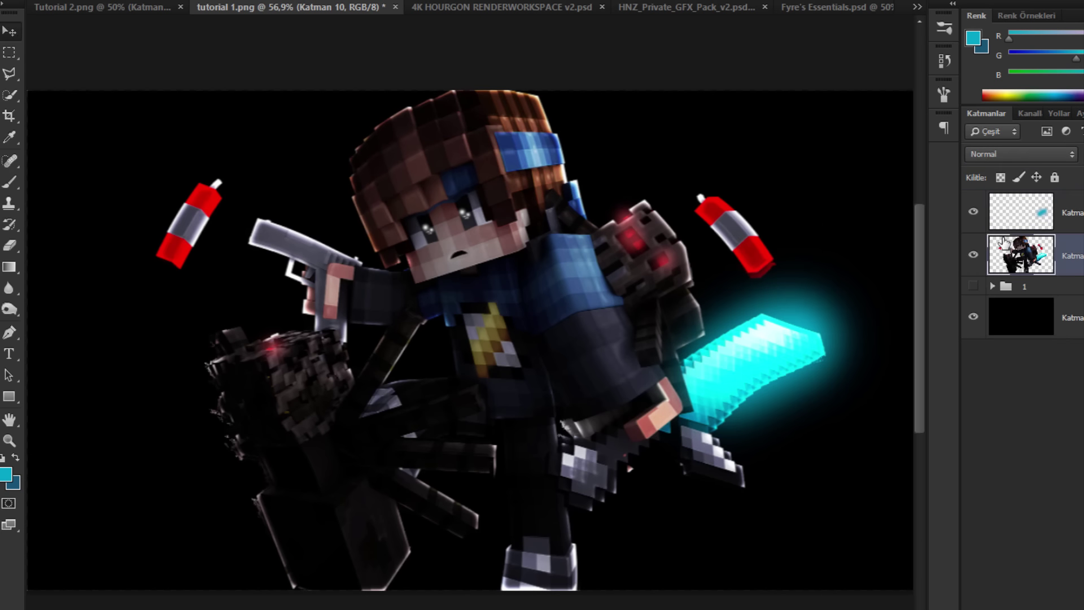
{"action": "left_click", "coordinate": [1071, 219]}
{"action": "left_click", "coordinate": [1029, 232], "text": "alt"}
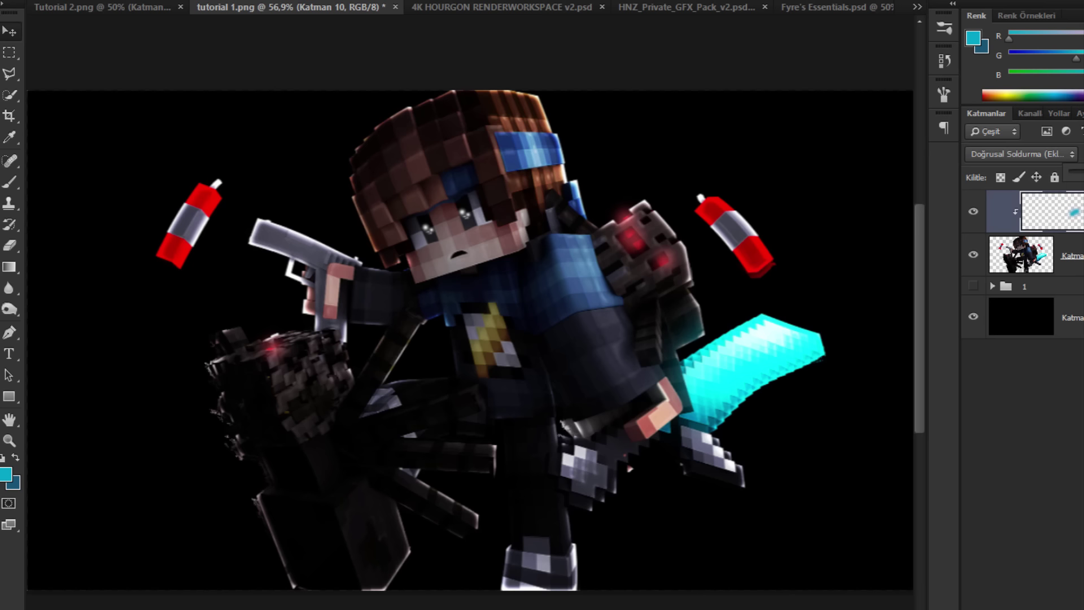
{"action": "left_click_drag", "start_coordinate": [1083, 174], "coordinate": [1079, 173]}
{"action": "scroll", "coordinate": [713, 259], "scroll_direction": "down", "scroll_amount": 1}
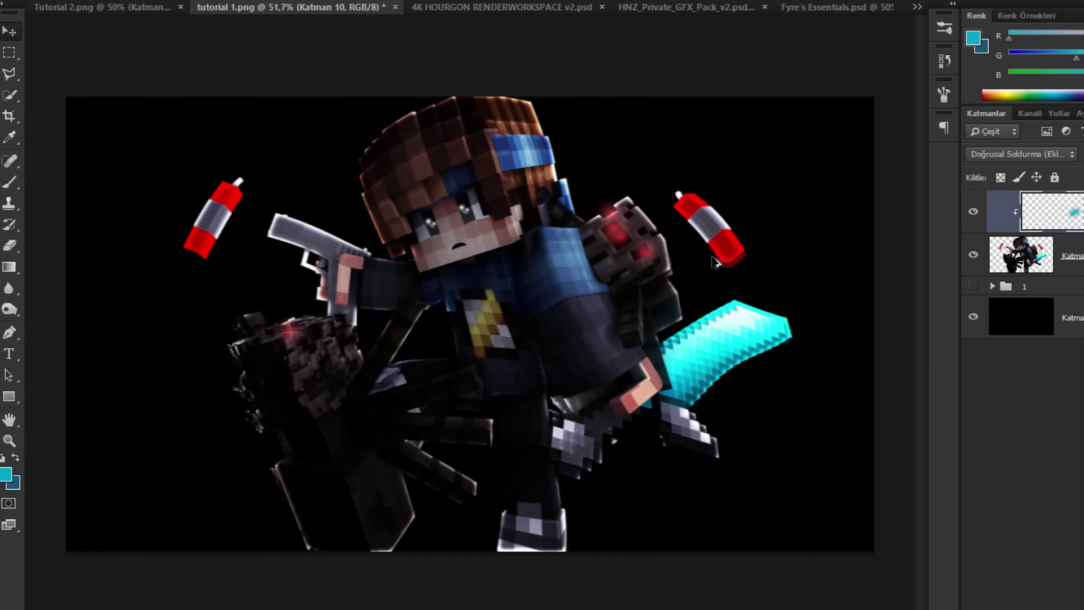
{"action": "scroll", "coordinate": [522, 246], "scroll_direction": "up", "scroll_amount": 1}
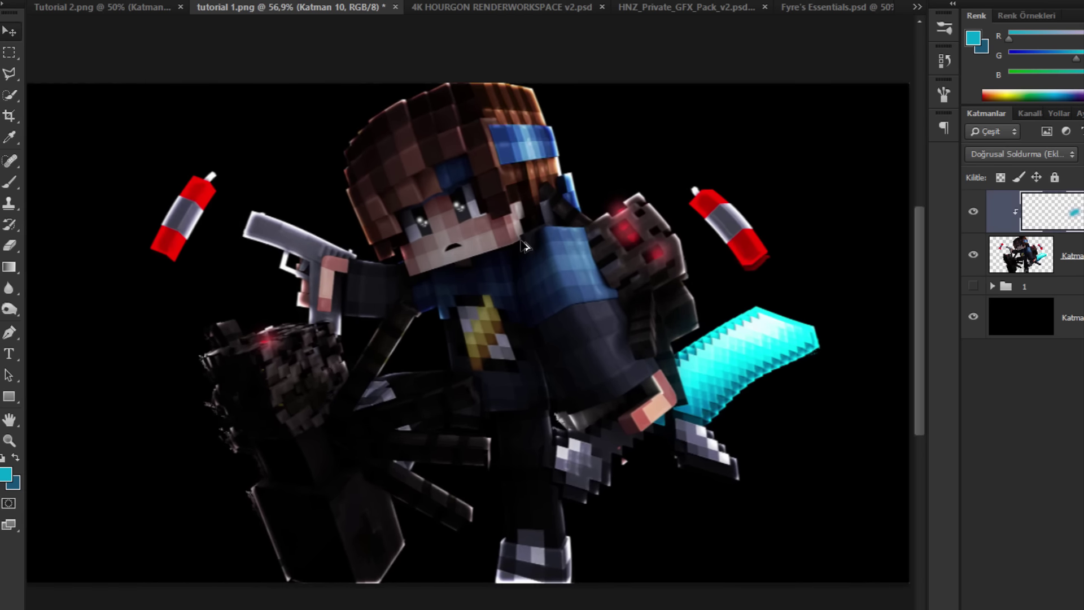
{"action": "scroll", "coordinate": [523, 246], "scroll_direction": "down", "scroll_amount": 2}
{"action": "scroll", "coordinate": [522, 245], "scroll_direction": "up", "scroll_amount": 2}
{"action": "scroll", "coordinate": [520, 241], "scroll_direction": "down", "scroll_amount": 3}
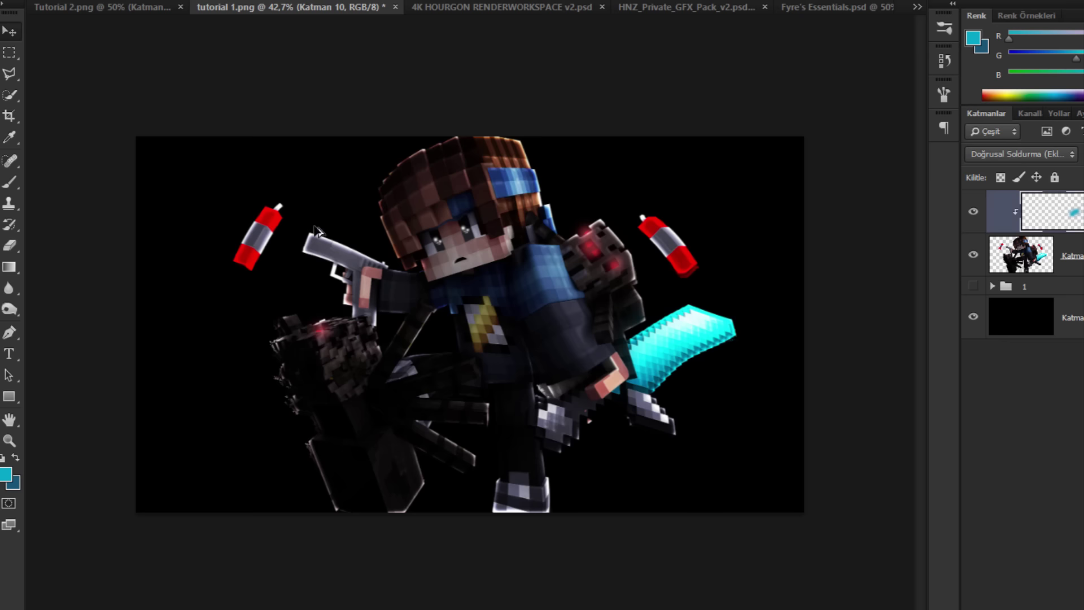
Step: Switch to the web browser and search Google Images for "mermi png" in a new tab
{"action": "scroll", "coordinate": [316, 230], "scroll_direction": "up", "scroll_amount": 15}
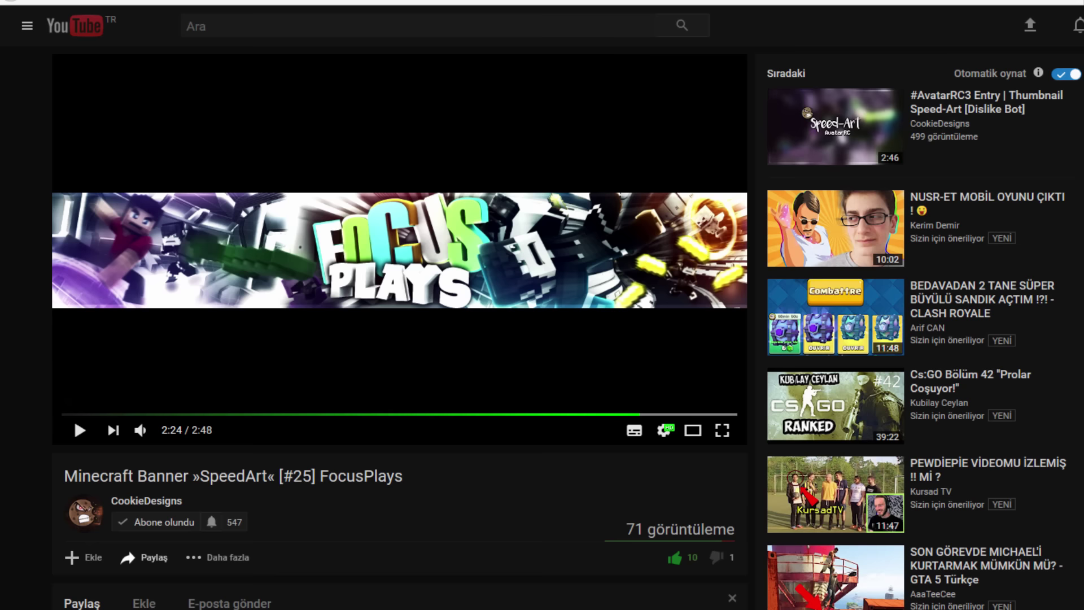
{"action": "key", "text": "ctrl+t"}
{"action": "type", "text": "mermi p"}
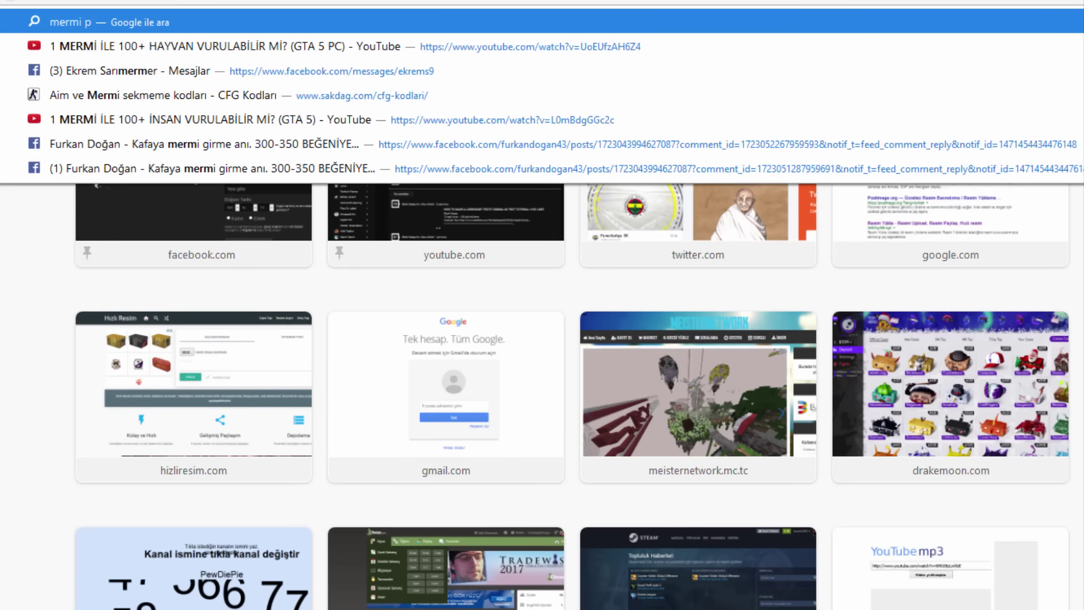
{"action": "type", "text": "ng"}
{"action": "key", "text": "Return"}
{"action": "type", "text": "ng"}
{"action": "key", "text": "Return"}
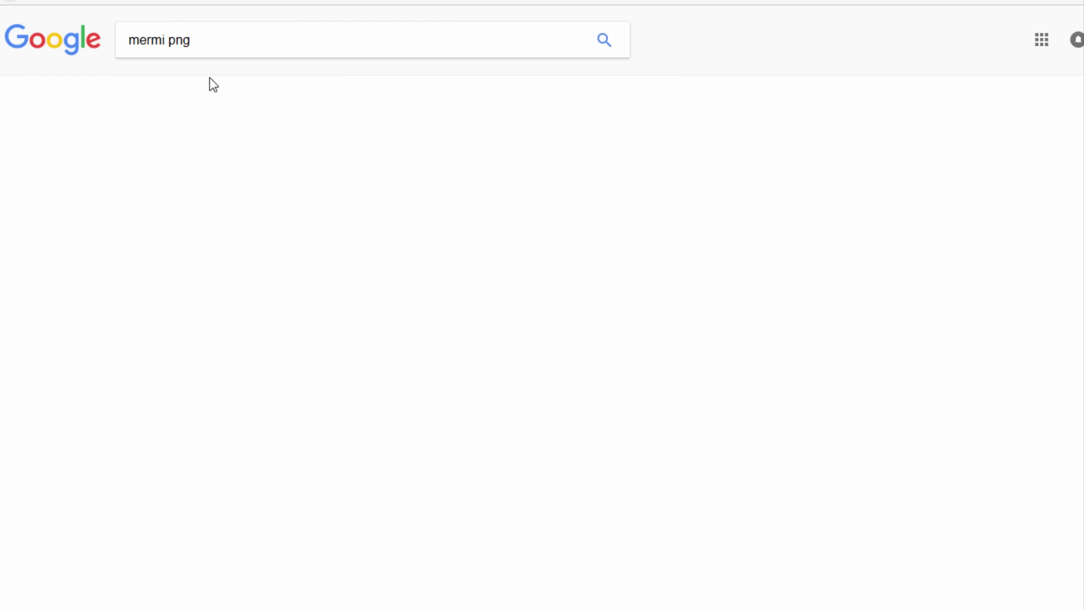
{"action": "left_click", "coordinate": [202, 91]}
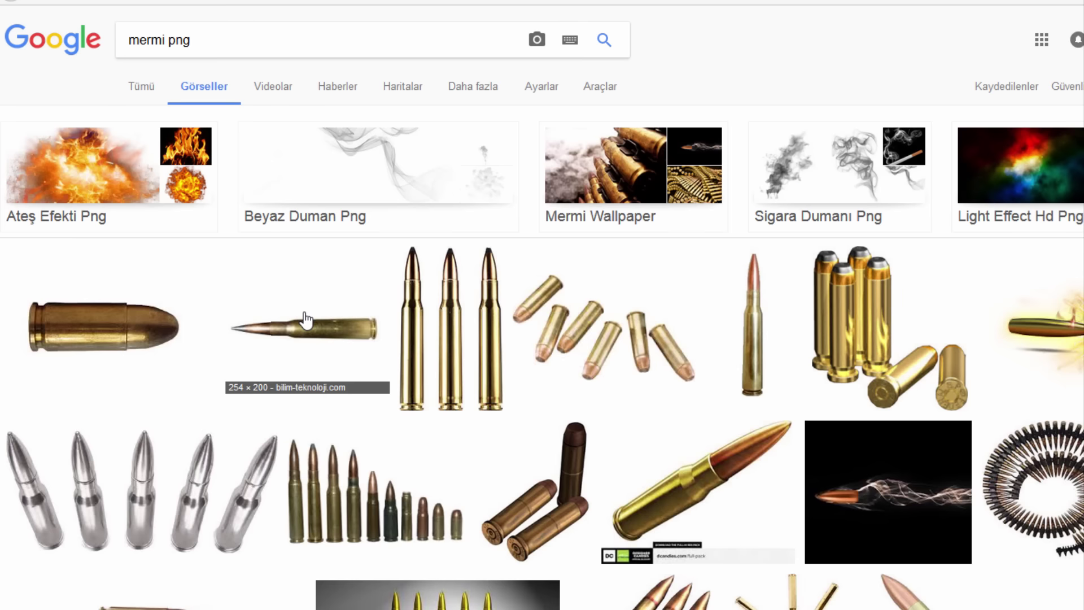
Step: Browse the image results, open the single brass bullet titled "Gun bullets PNG image" and save it
{"action": "scroll", "coordinate": [673, 302], "scroll_direction": "down", "scroll_amount": 2}
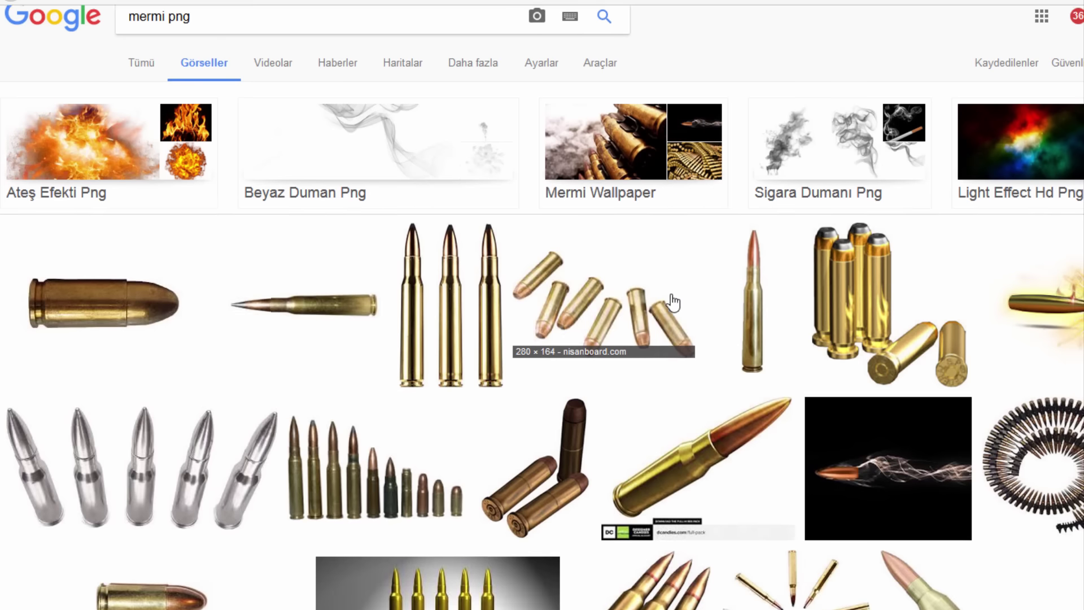
{"action": "scroll", "coordinate": [671, 294], "scroll_direction": "down", "scroll_amount": 4}
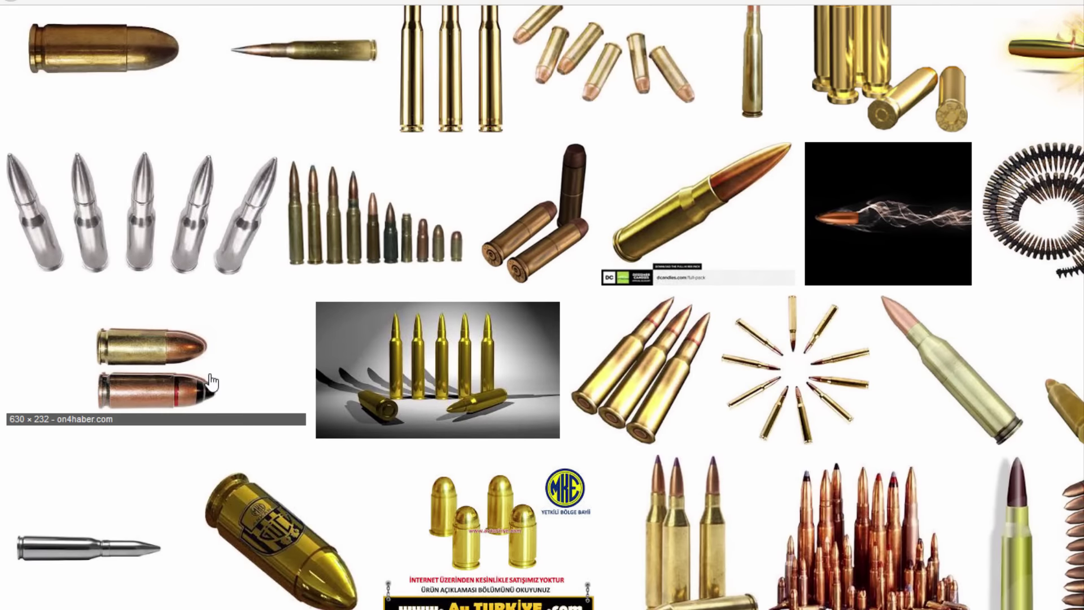
{"action": "scroll", "coordinate": [827, 350], "scroll_direction": "down", "scroll_amount": 4}
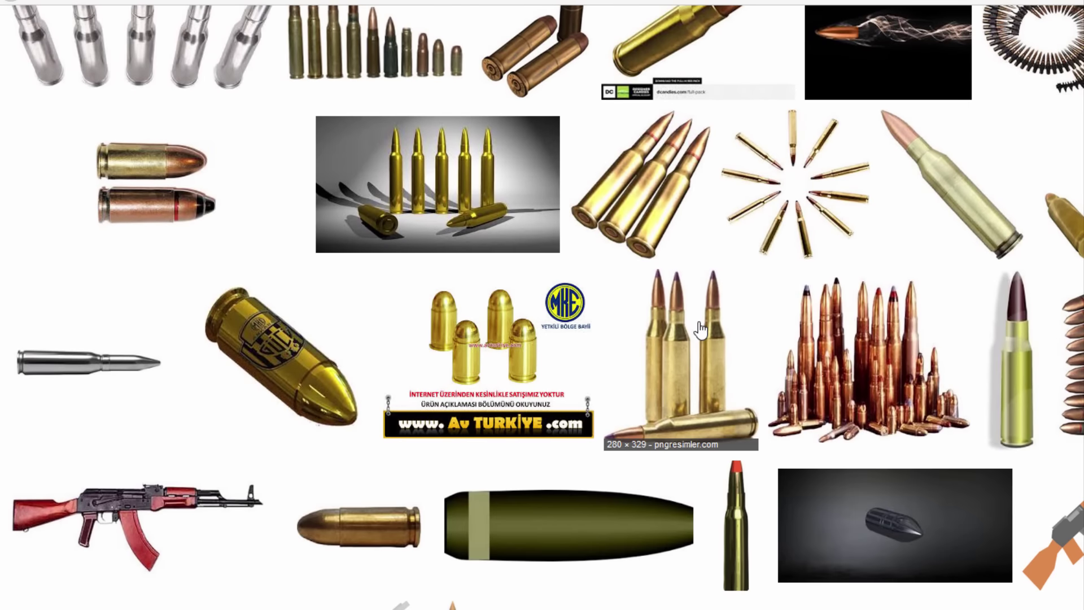
{"action": "scroll", "coordinate": [700, 329], "scroll_direction": "down", "scroll_amount": 2}
{"action": "left_click", "coordinate": [376, 433]}
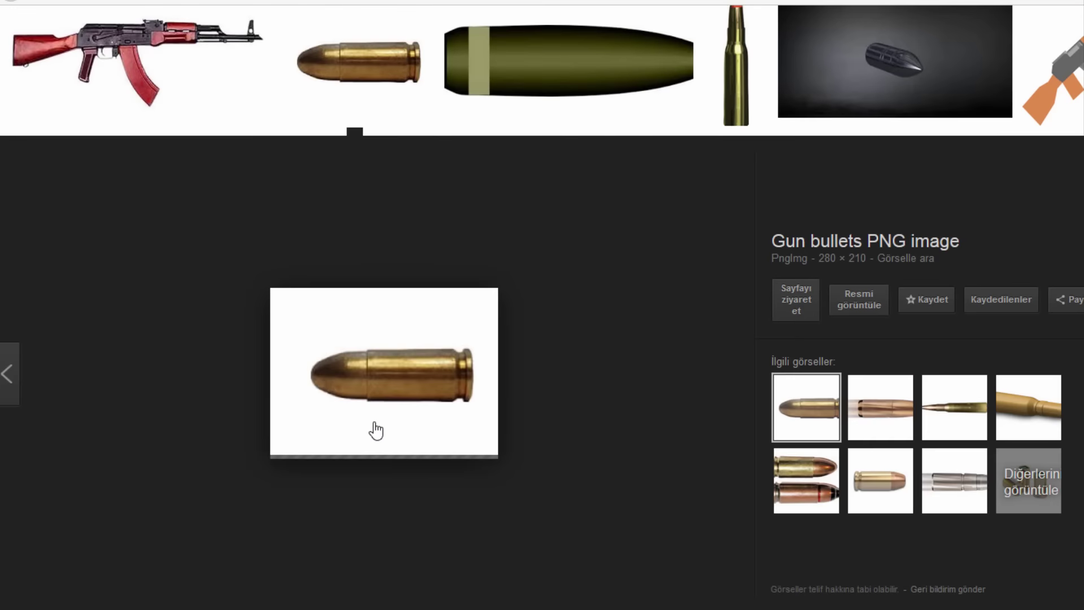
{"action": "right_click", "coordinate": [394, 402]}
{"action": "left_click", "coordinate": [473, 312]}
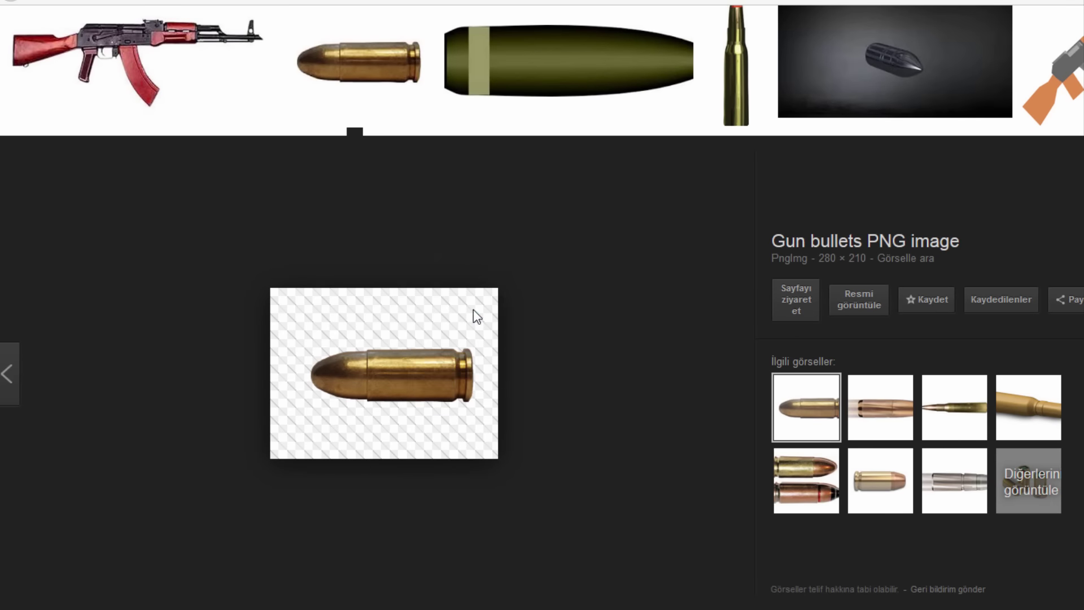
{"action": "key", "text": "Return"}
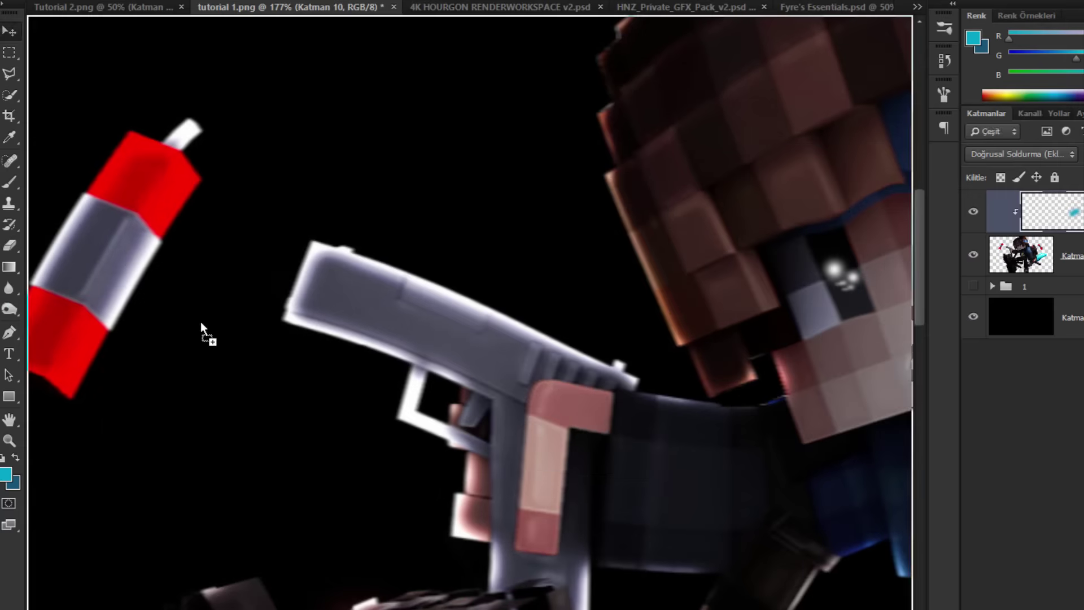
Step: Switch back to Photoshop, place the bullet image and scale, rotate and position it in front of the pistol's muzzle, aligned with the barrel
{"action": "left_click_drag", "start_coordinate": [200, 323], "coordinate": [203, 323]}
{"action": "scroll", "coordinate": [415, 187], "scroll_direction": "down", "scroll_amount": 1}
{"action": "left_click_drag", "start_coordinate": [312, 259], "coordinate": [50, 202]}
{"action": "left_click_drag", "start_coordinate": [347, 119], "coordinate": [284, 167]}
{"action": "left_click_drag", "start_coordinate": [268, 120], "coordinate": [305, 193]}
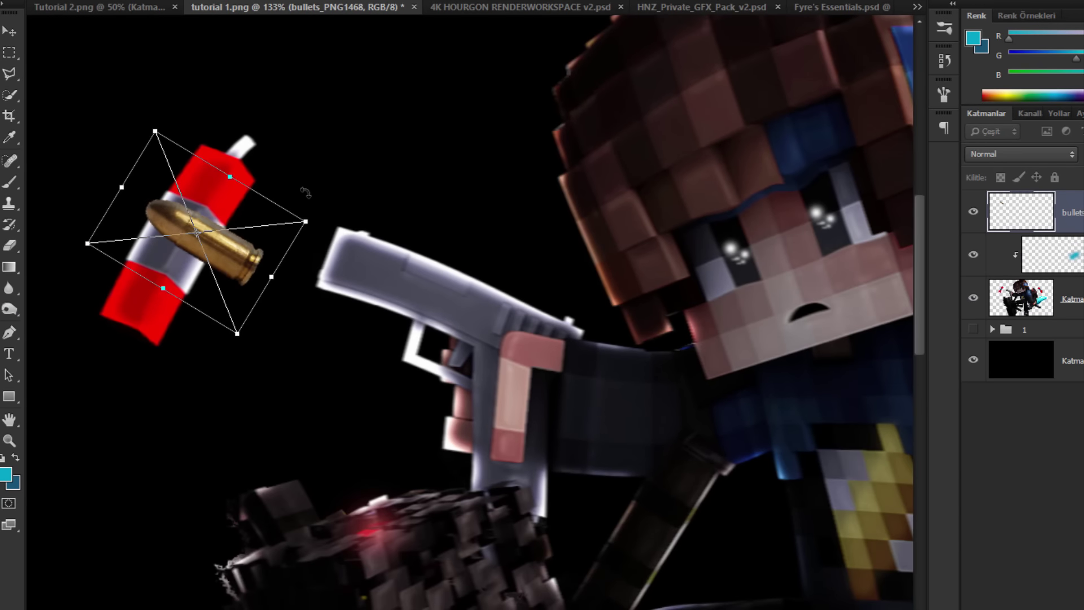
{"action": "left_click_drag", "start_coordinate": [272, 263], "coordinate": [334, 241]}
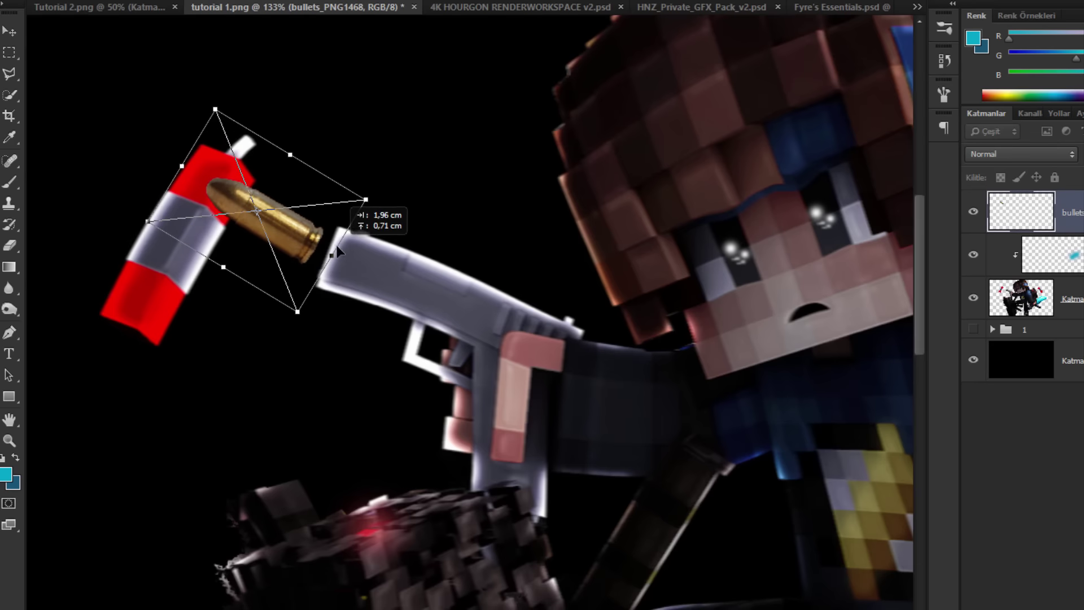
{"action": "left_click_drag", "start_coordinate": [432, 169], "coordinate": [416, 152]}
{"action": "left_click_drag", "start_coordinate": [313, 226], "coordinate": [305, 239]}
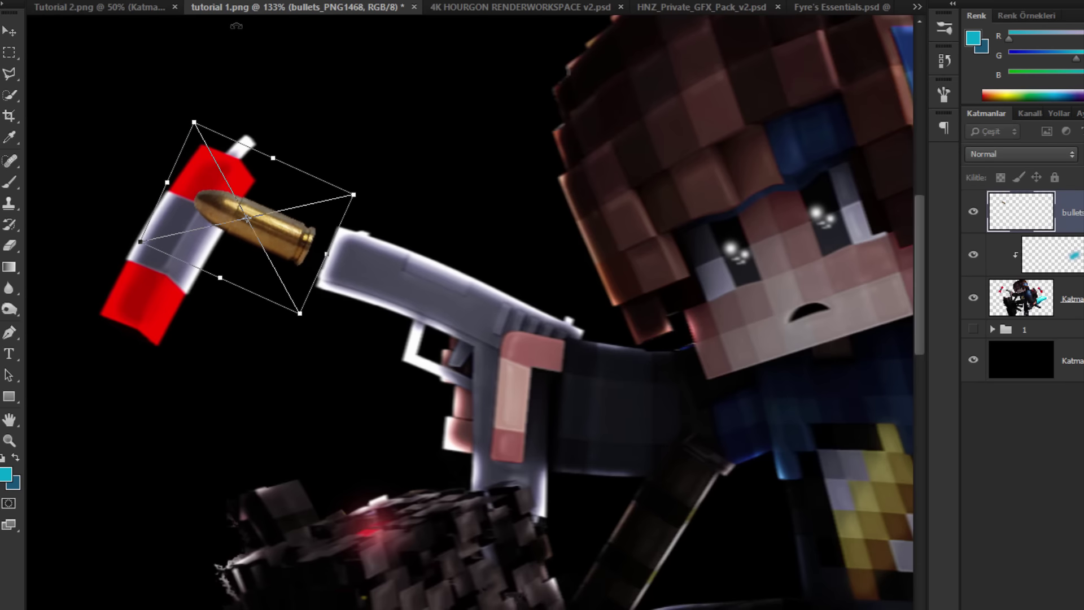
{"action": "key", "text": "Return"}
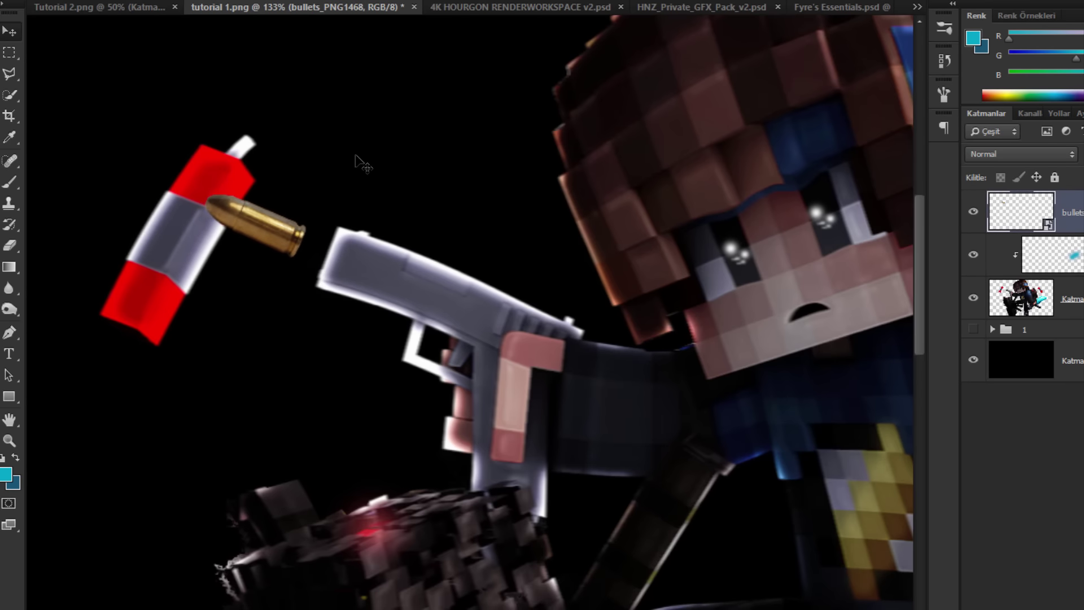
Step: Rasterize the placed bullet layer
{"action": "left_click", "coordinate": [1079, 296]}
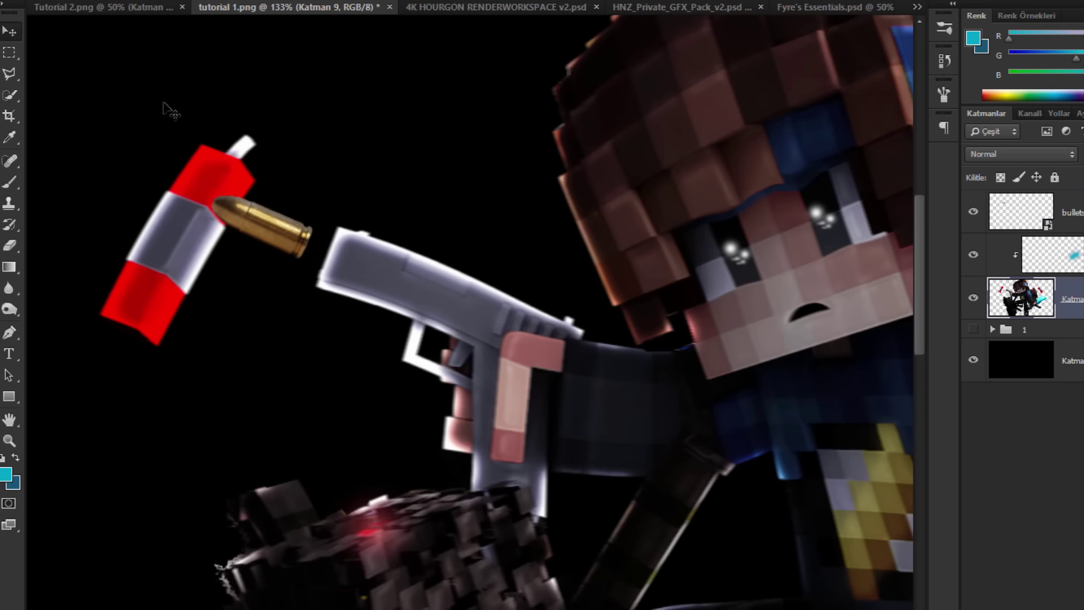
{"action": "right_click", "coordinate": [1057, 209]}
{"action": "left_click", "coordinate": [870, 167]}
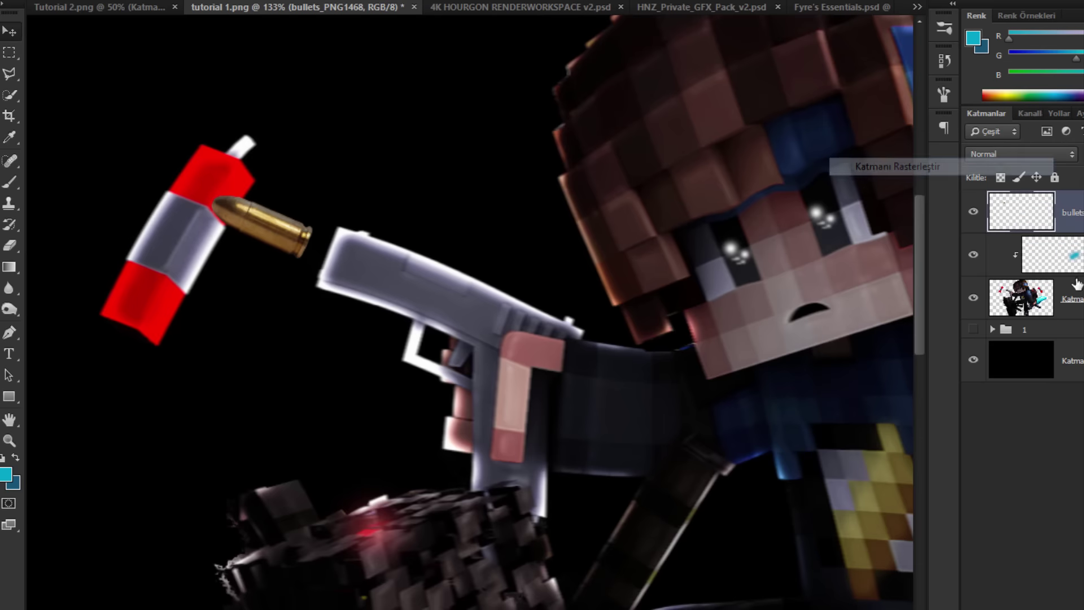
Step: Outline the dynamite stick beside the pistol on the render layer with a polygonal lasso and put it on its own new layer
{"action": "left_click", "coordinate": [7, 75]}
{"action": "left_click", "coordinate": [150, 68]}
{"action": "left_click", "coordinate": [49, 315]}
{"action": "left_click", "coordinate": [65, 400]}
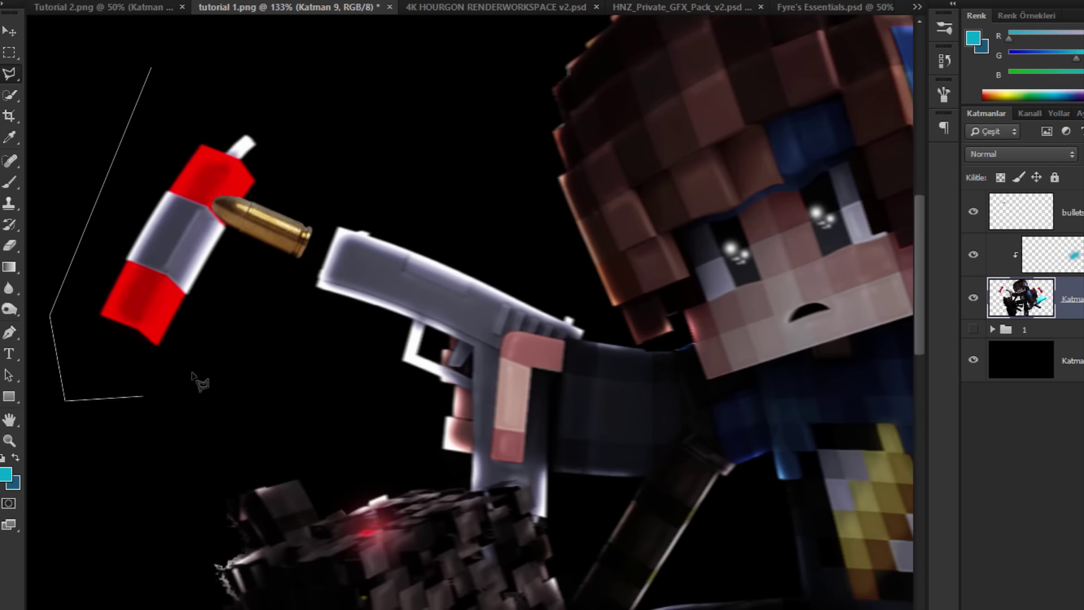
{"action": "left_click", "coordinate": [152, 69]}
{"action": "right_click", "coordinate": [258, 164]}
{"action": "left_click", "coordinate": [345, 315]}
{"action": "key", "text": "ctrl+0"}
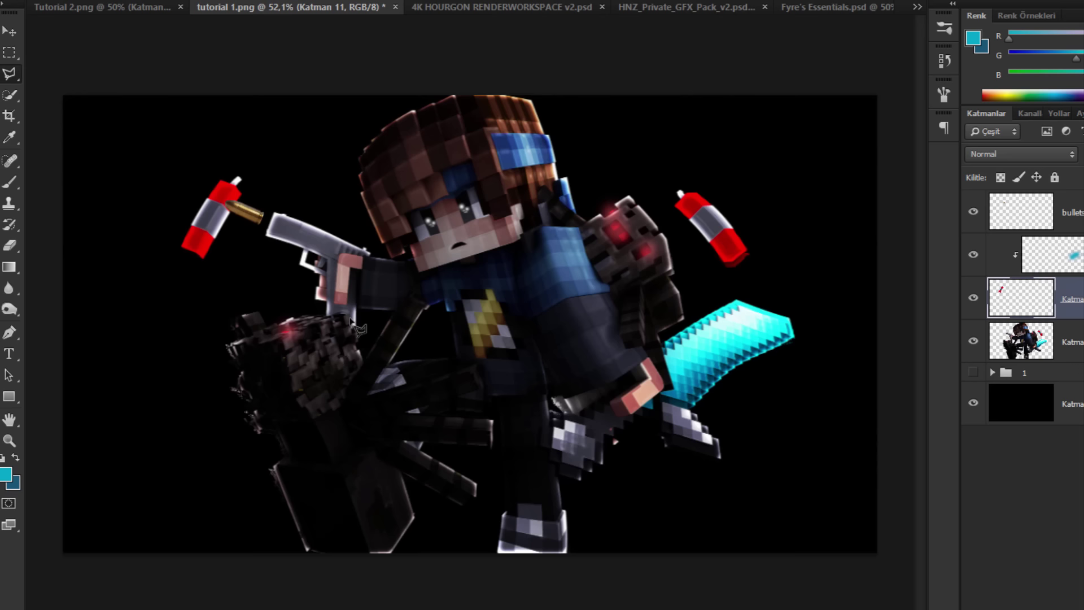
Step: Move the separated dynamite stick down so it floats below the pistol, clear of the bullet
{"action": "left_click", "coordinate": [17, 32]}
{"action": "left_click_drag", "start_coordinate": [27, 43], "coordinate": [50, 141]}
{"action": "left_click_drag", "start_coordinate": [357, 366], "coordinate": [307, 348]}
{"action": "scroll", "coordinate": [364, 268], "scroll_direction": "down", "scroll_amount": 3}
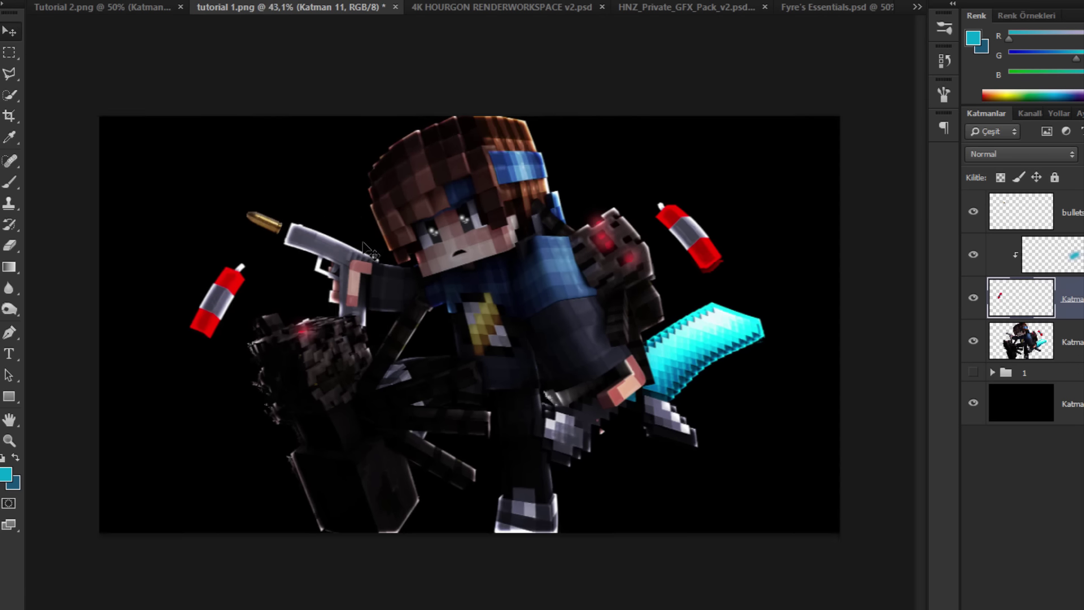
Step: Paste the copied layer style onto the bullet layer
{"action": "scroll", "coordinate": [364, 244], "scroll_direction": "up", "scroll_amount": 2}
{"action": "scroll", "coordinate": [363, 243], "scroll_direction": "down", "scroll_amount": 3}
{"action": "scroll", "coordinate": [347, 261], "scroll_direction": "up", "scroll_amount": 3}
{"action": "scroll", "coordinate": [297, 219], "scroll_direction": "up", "scroll_amount": 4}
{"action": "scroll", "coordinate": [272, 209], "scroll_direction": "up", "scroll_amount": 1}
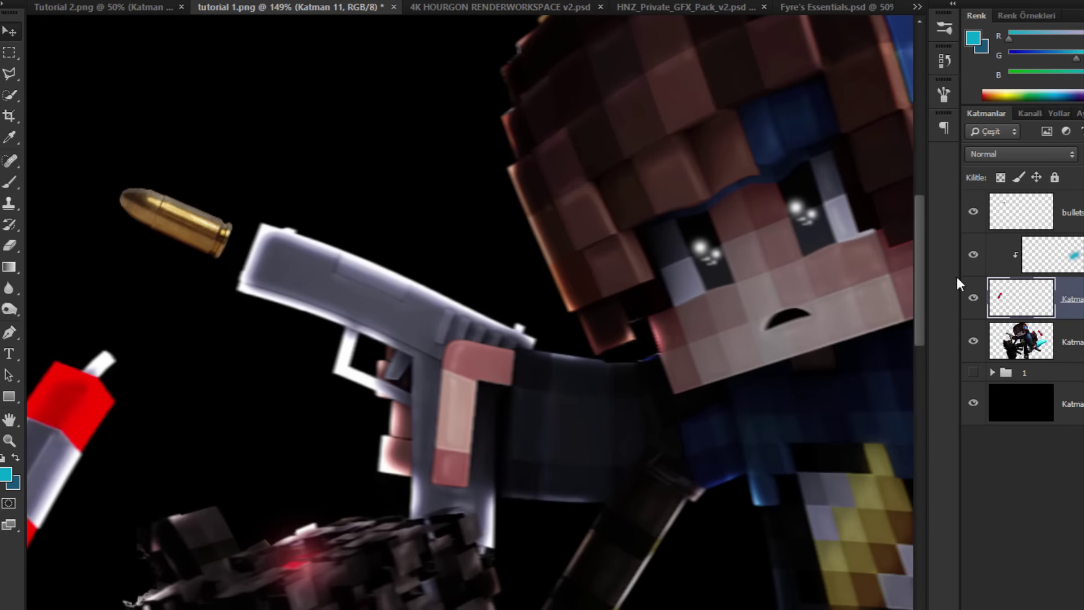
{"action": "left_click", "coordinate": [1065, 222]}
{"action": "left_click_drag", "start_coordinate": [898, 262], "coordinate": [440, 282]}
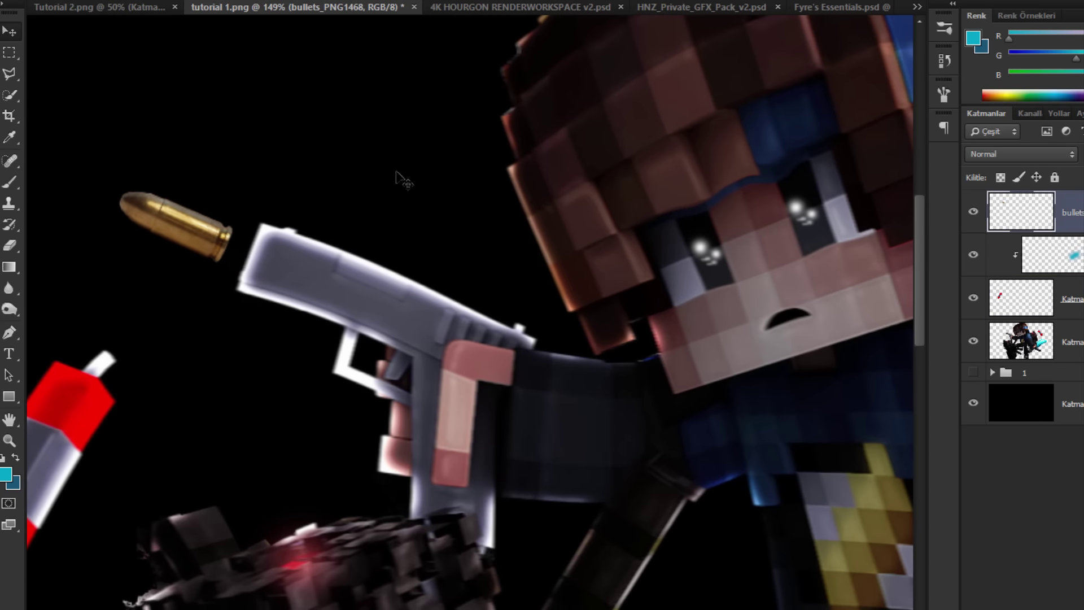
{"action": "left_click", "coordinate": [326, 0]}
{"action": "left_click", "coordinate": [298, 0]}
{"action": "left_click", "coordinate": [298, 0]}
{"action": "left_click", "coordinate": [676, 143]}
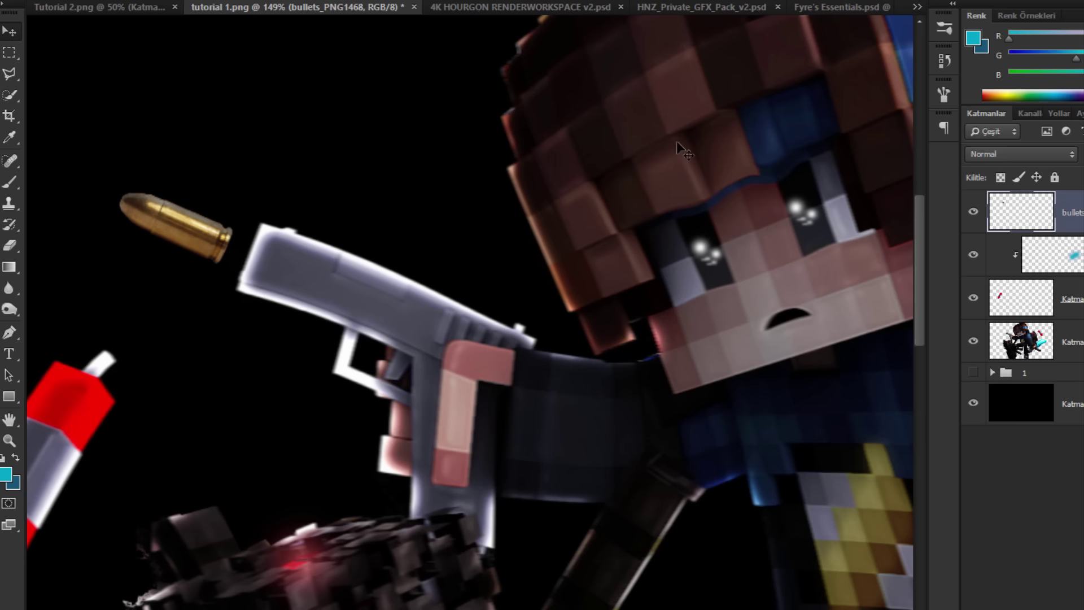
{"action": "right_click", "coordinate": [1079, 210]}
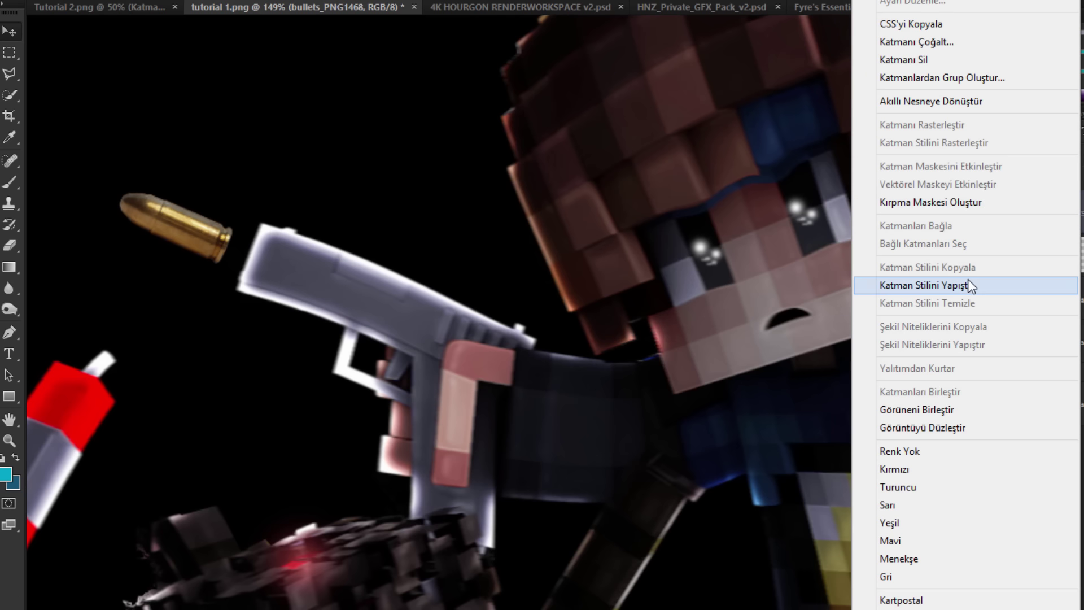
{"action": "left_click", "coordinate": [937, 284]}
{"action": "scroll", "coordinate": [901, 245], "scroll_direction": "down", "scroll_amount": 5}
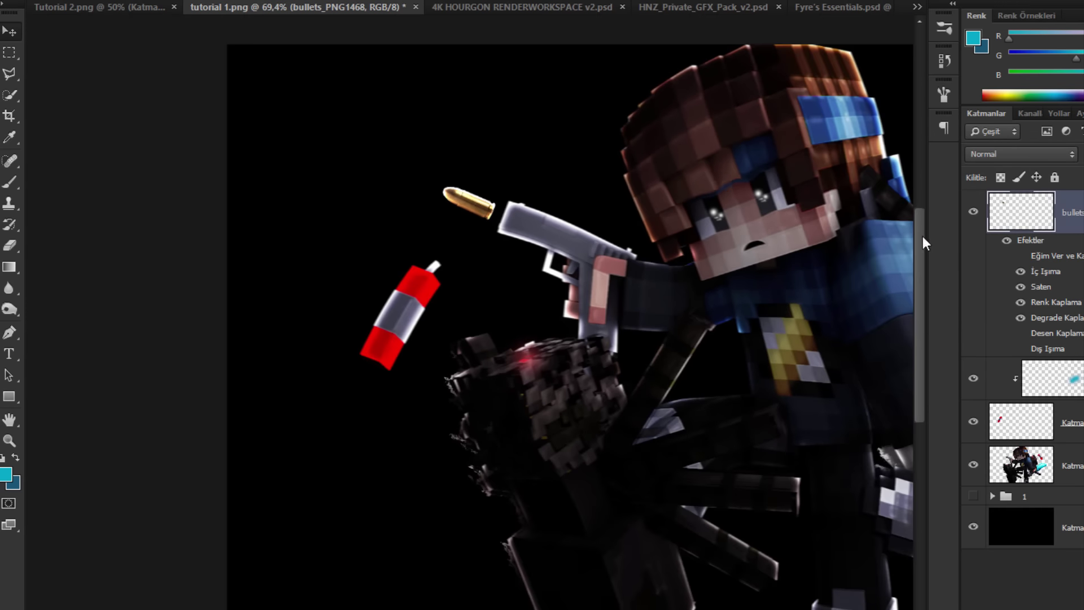
Step: Rasterize the bullet layer's style
{"action": "right_click", "coordinate": [1072, 211]}
{"action": "left_click", "coordinate": [973, 143]}
{"action": "scroll", "coordinate": [717, 147], "scroll_direction": "up", "scroll_amount": 7}
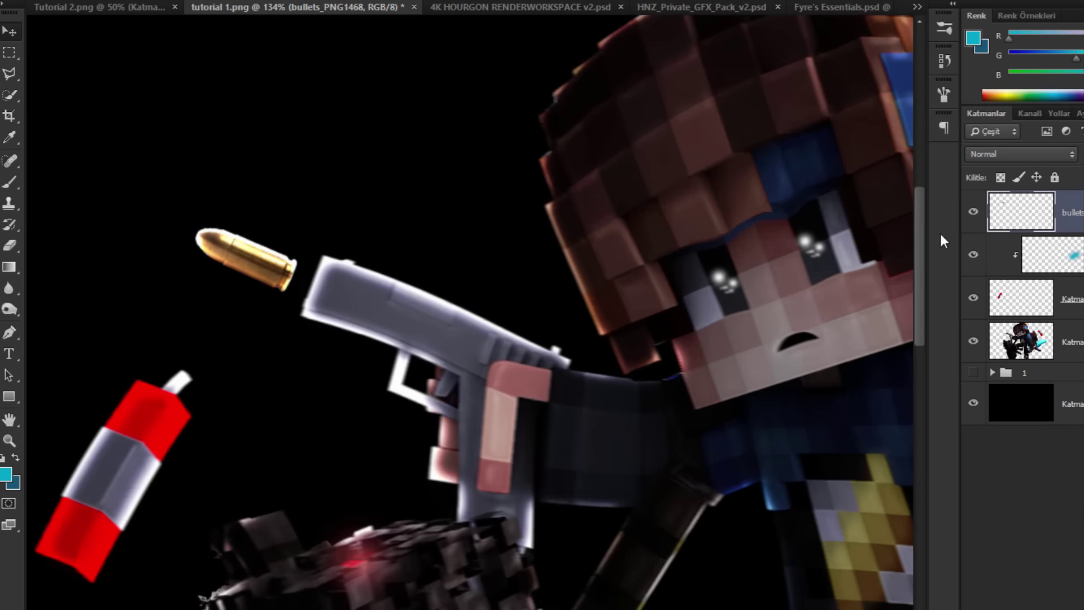
Step: Duplicate the bullet layer and apply a Motion Blur to the copy with an angle of -29° and a distance of 32 pixels
{"action": "key", "text": "ctrl+j"}
{"action": "left_click", "coordinate": [293, 0]}
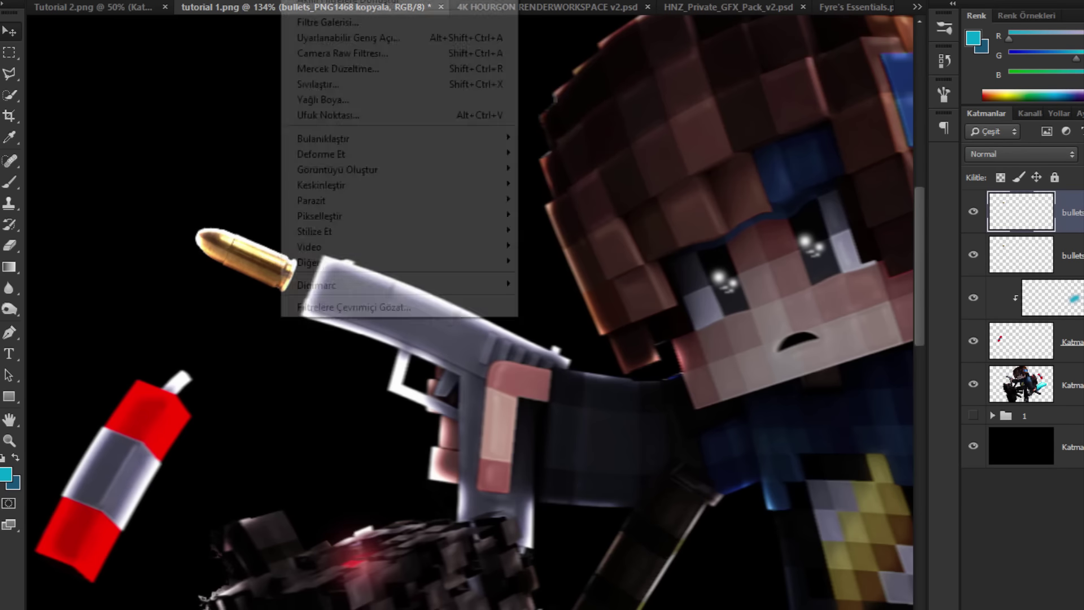
{"action": "mouse_move", "coordinate": [378, 138]}
{"action": "left_click", "coordinate": [573, 254]}
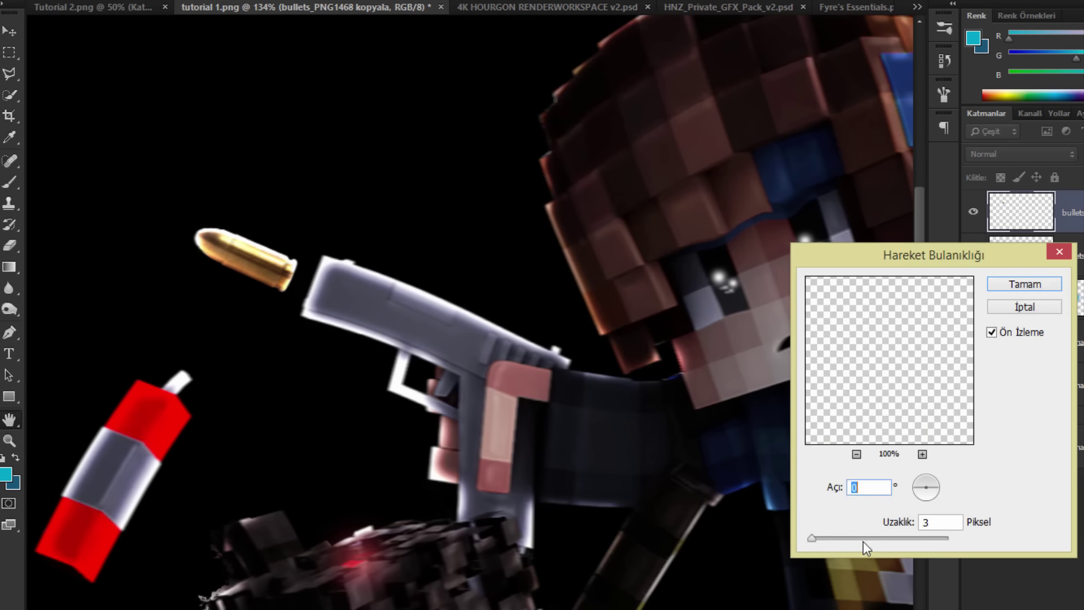
{"action": "left_click_drag", "start_coordinate": [863, 541], "coordinate": [842, 540]}
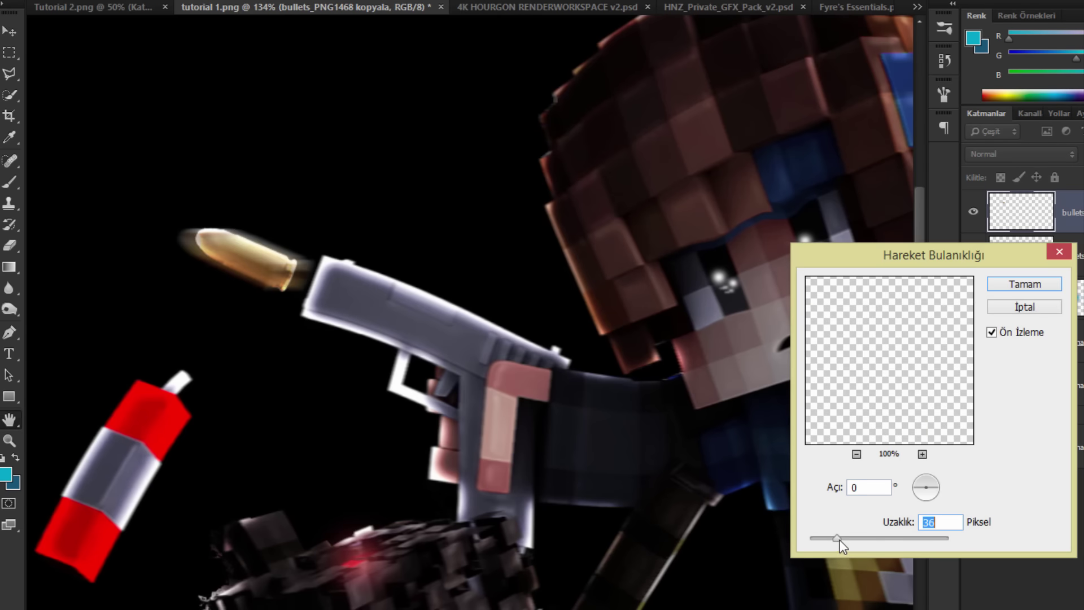
{"action": "left_click", "coordinate": [934, 491]}
{"action": "left_click", "coordinate": [936, 492]}
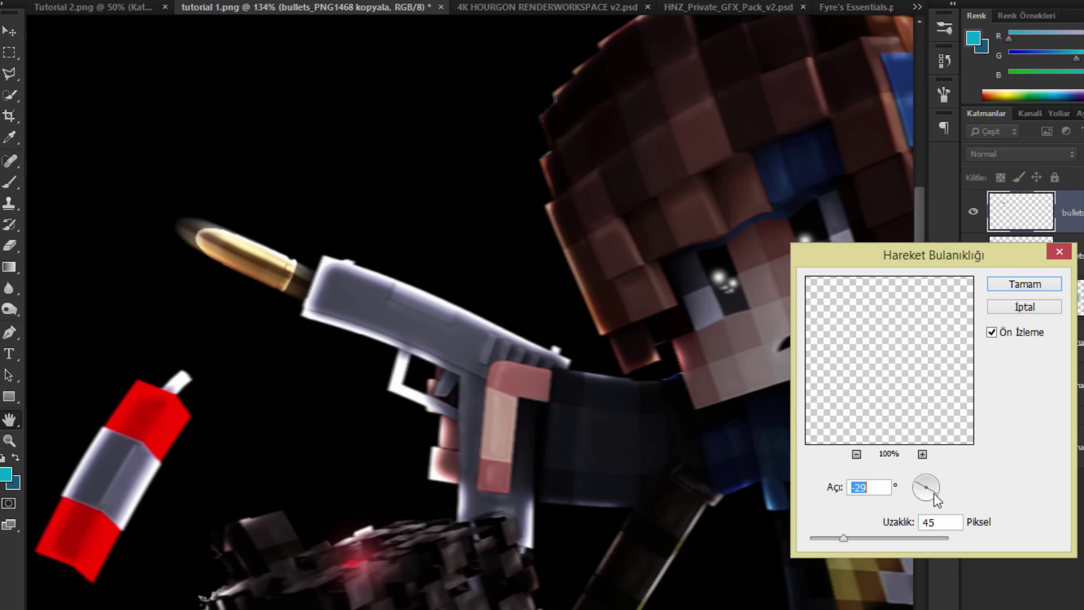
{"action": "left_click_drag", "start_coordinate": [934, 493], "coordinate": [934, 490]}
{"action": "left_click", "coordinate": [935, 493]}
{"action": "left_click_drag", "start_coordinate": [844, 535], "coordinate": [840, 535]}
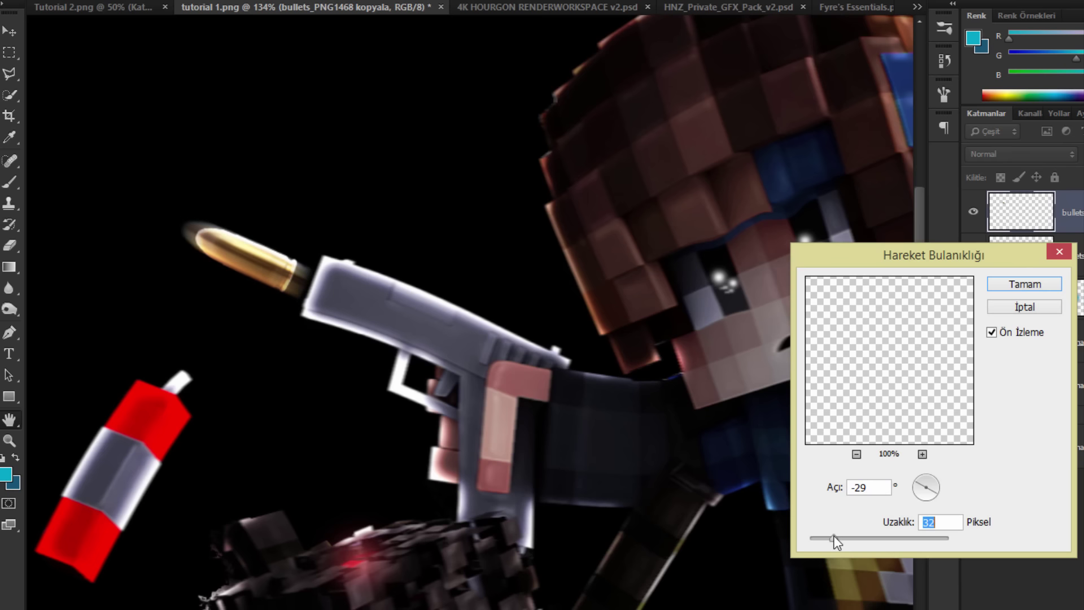
{"action": "key", "text": "Return"}
Step: Erase the blurred copy over the bullet's body so the sharp bullet shows through, keeping the streaks at its tip and base
{"action": "left_click", "coordinate": [1075, 262]}
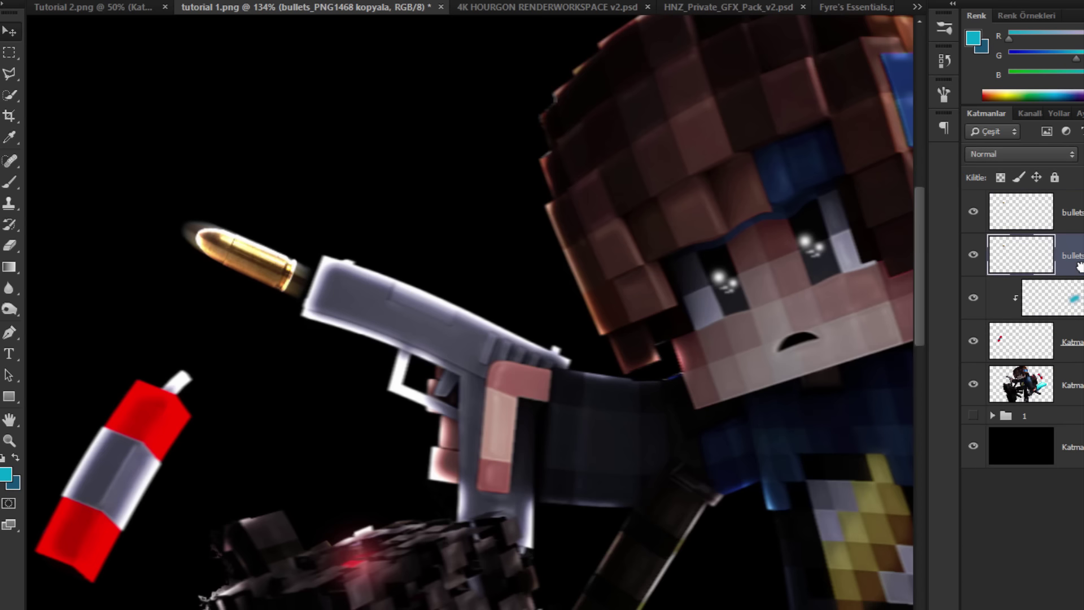
{"action": "left_click", "coordinate": [1075, 215]}
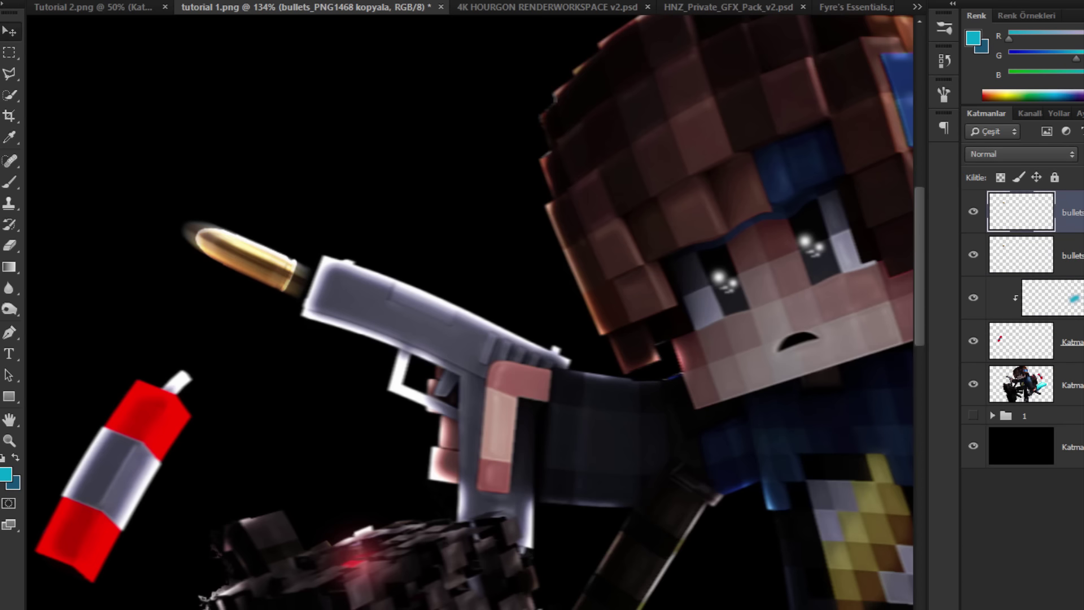
{"action": "scroll", "coordinate": [150, 180], "scroll_direction": "up", "scroll_amount": 3}
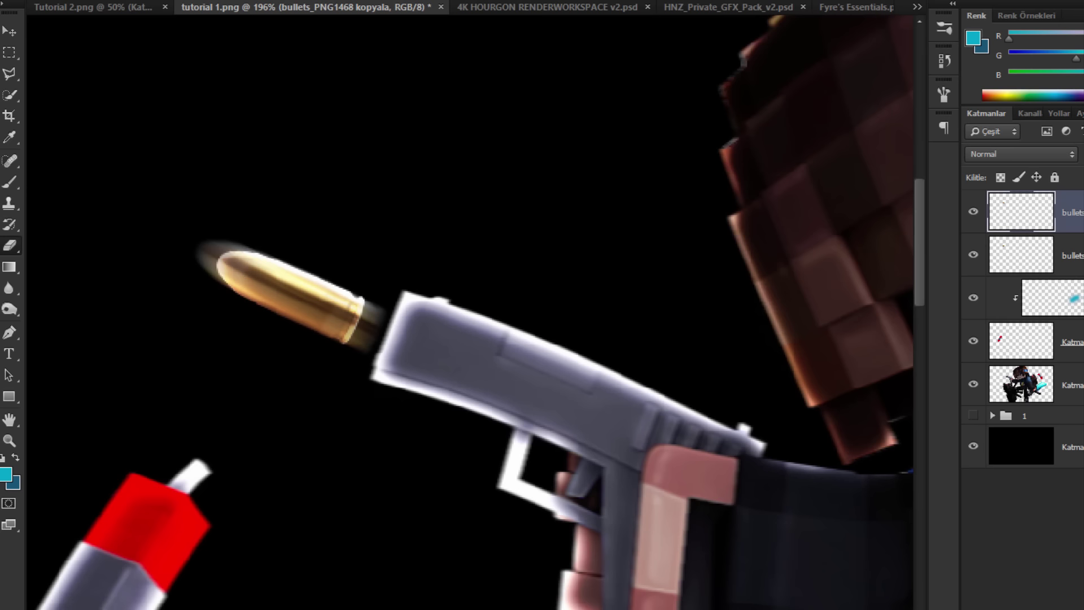
{"action": "mouse_move", "coordinate": [379, 274]}
{"action": "left_mouse_down"}
{"action": "mouse_move", "coordinate": [337, 286]}
{"action": "mouse_move", "coordinate": [240, 254]}
{"action": "left_mouse_up"}
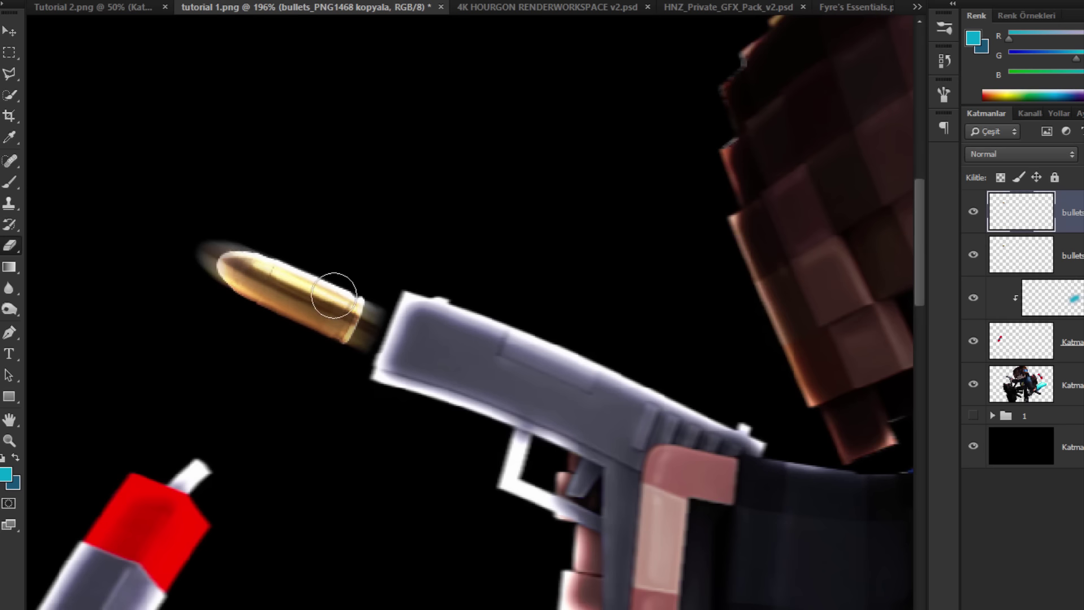
{"action": "scroll", "coordinate": [360, 35], "scroll_direction": "down", "scroll_amount": 3}
{"action": "scroll", "coordinate": [361, 34], "scroll_direction": "down", "scroll_amount": 5}
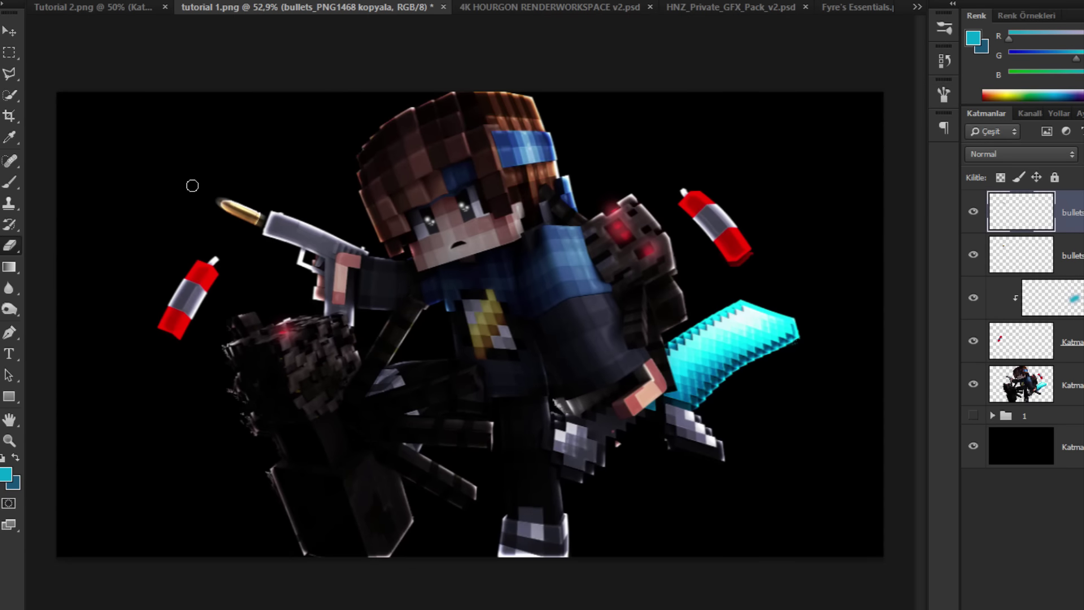
{"action": "scroll", "coordinate": [192, 185], "scroll_direction": "up", "scroll_amount": 5}
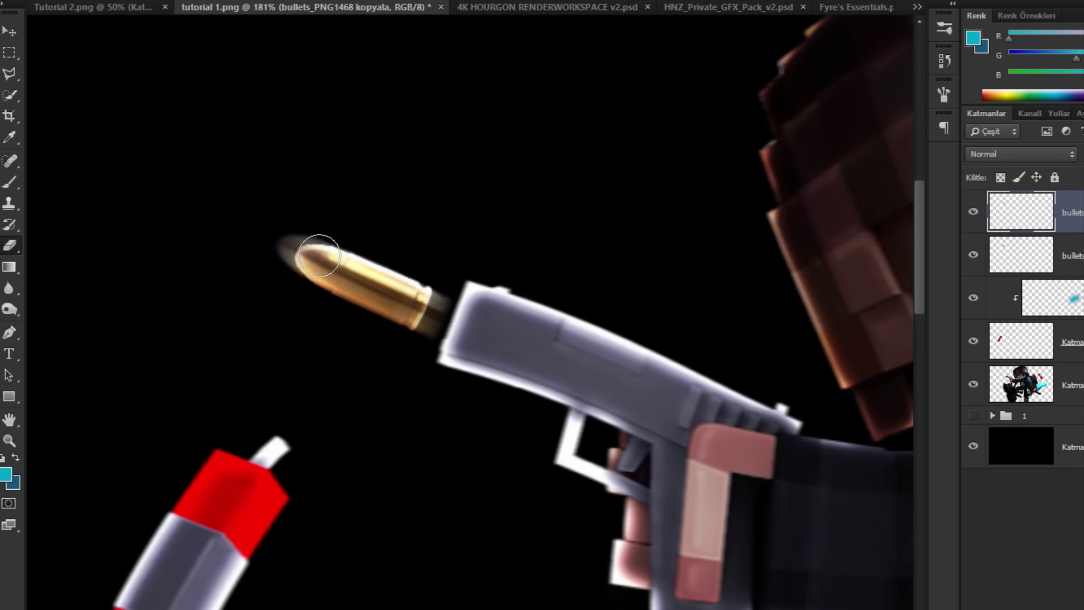
{"action": "scroll", "coordinate": [319, 255], "scroll_direction": "up", "scroll_amount": 2}
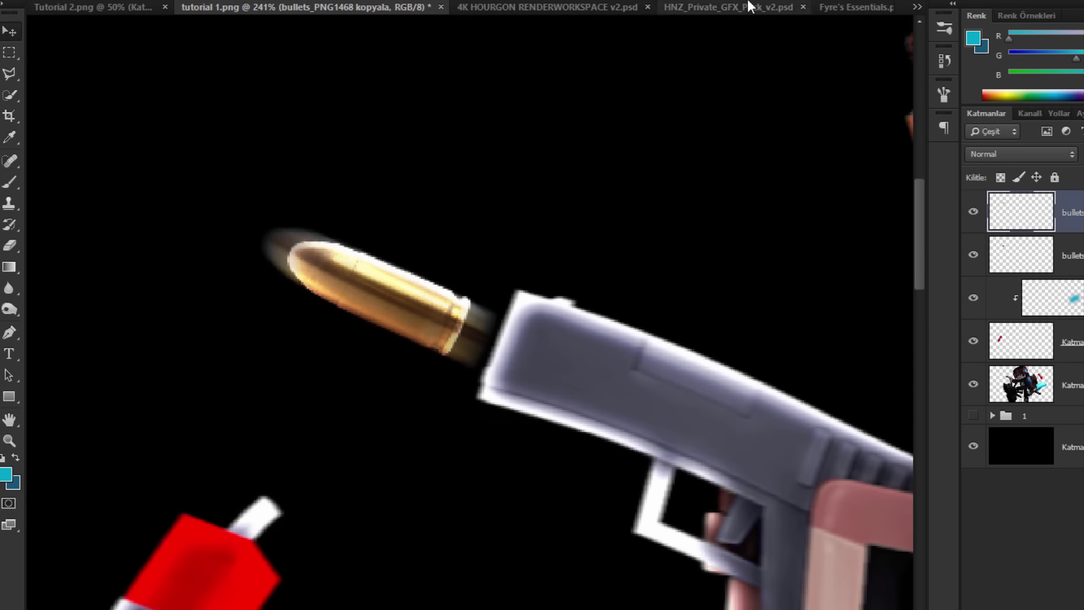
Step: Open the Smoke group in Fyre's Essentials.psd, preview its first two textures and copy the second one into tutorial 1.png
{"action": "left_click", "coordinate": [828, 6]}
{"action": "left_click", "coordinate": [991, 257]}
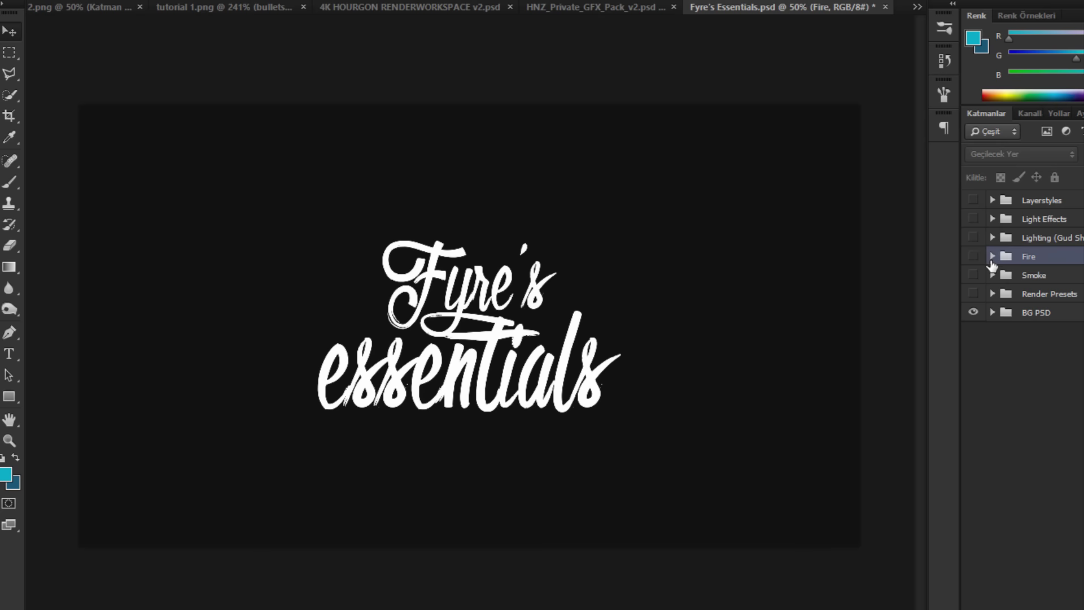
{"action": "left_click", "coordinate": [992, 275]}
{"action": "left_click", "coordinate": [973, 306]}
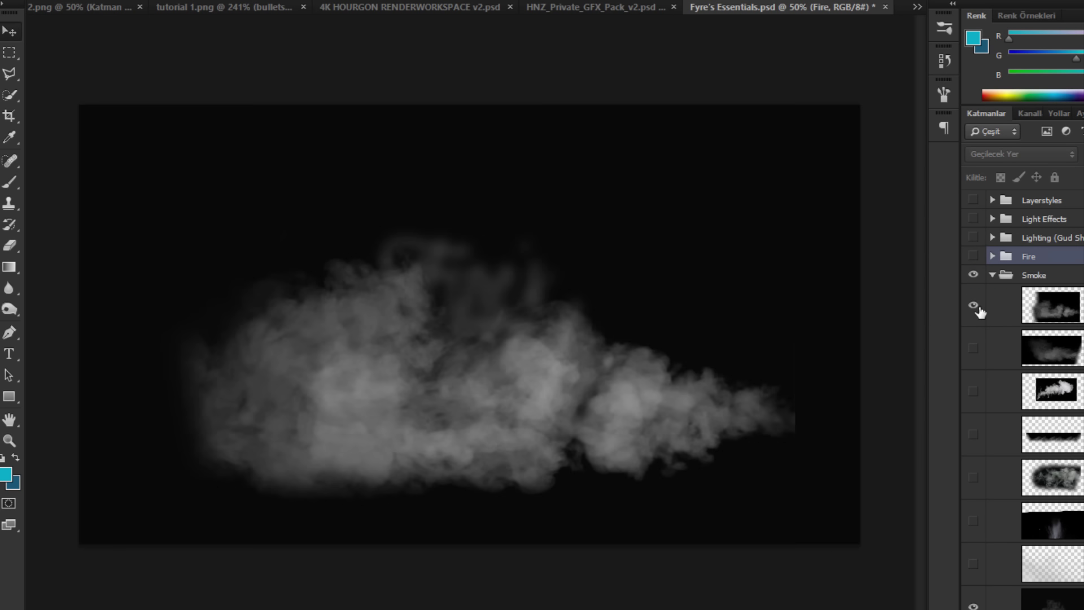
{"action": "left_click", "coordinate": [973, 306]}
{"action": "left_click", "coordinate": [975, 346]}
{"action": "left_click_drag", "start_coordinate": [985, 346], "coordinate": [364, 244]}
{"action": "scroll", "coordinate": [364, 244], "scroll_direction": "down", "scroll_amount": 7}
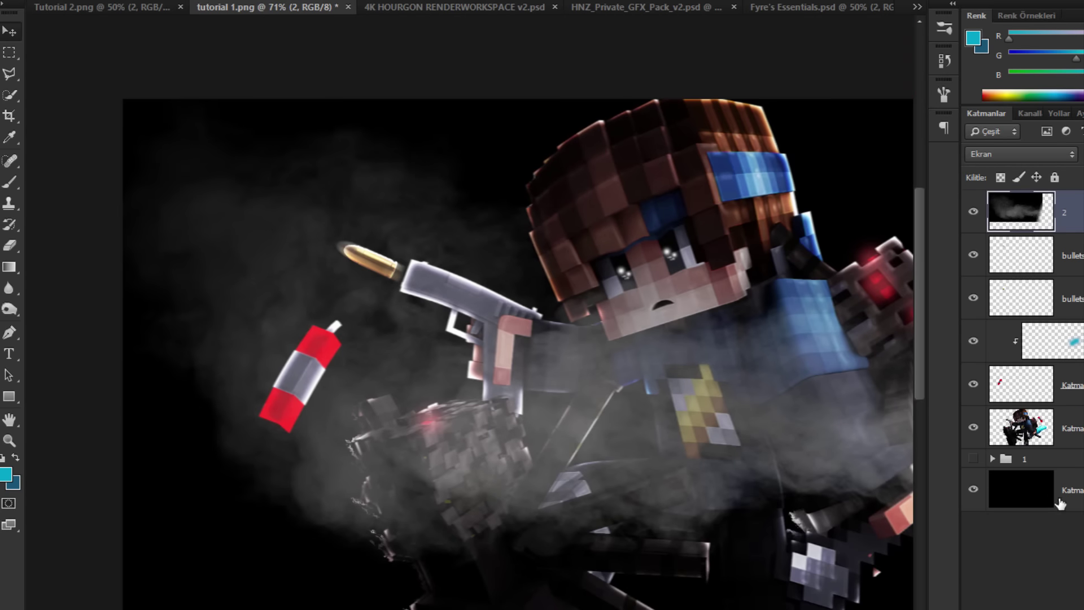
Step: Check the black background layer by toggling its visibility, and delete the added smoke layer
{"action": "left_click", "coordinate": [1060, 504]}
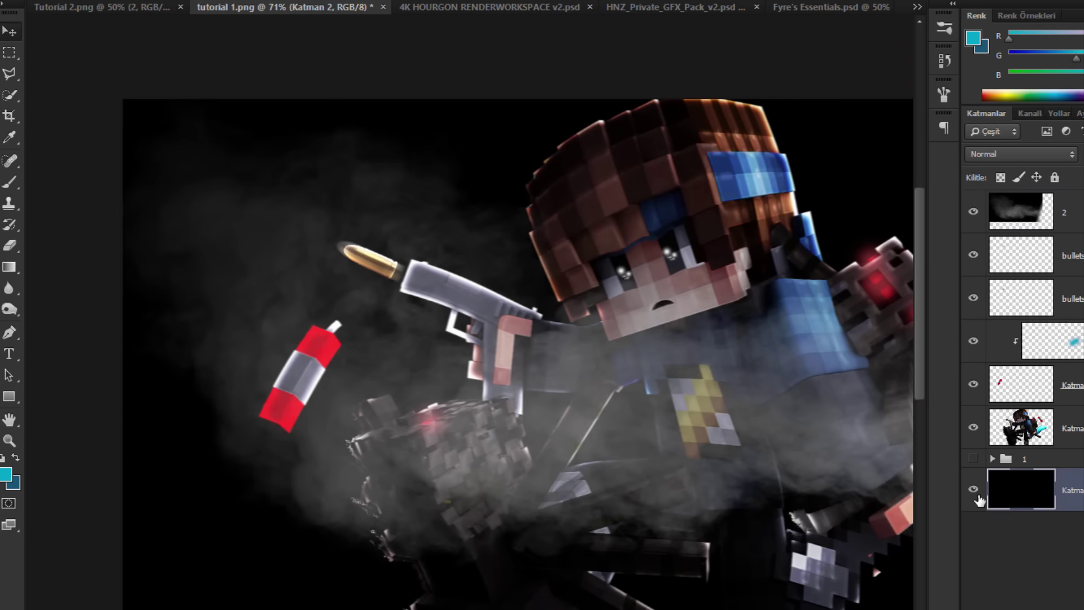
{"action": "left_click", "coordinate": [973, 490]}
{"action": "left_click", "coordinate": [973, 489]}
{"action": "left_click", "coordinate": [1077, 207]}
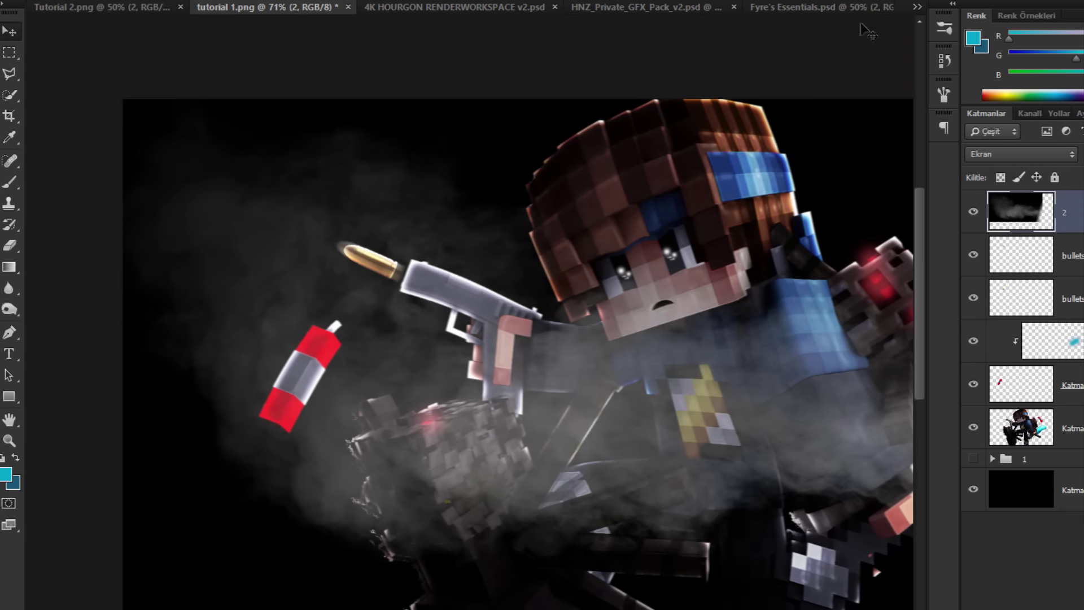
{"action": "key", "text": "Delete"}
Step: Compare the first two smoke textures in Fyre's Essentials.psd and bring the second one into tutorial 1.png over the pistol
{"action": "left_click", "coordinate": [840, 7]}
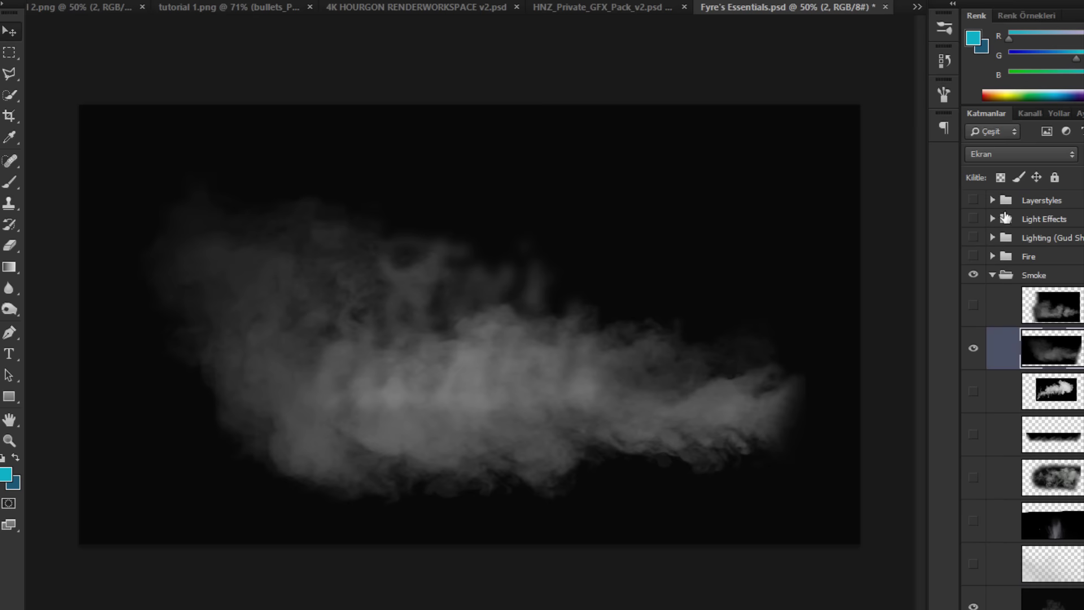
{"action": "left_click", "coordinate": [973, 352]}
{"action": "left_click", "coordinate": [971, 306]}
{"action": "left_click_drag", "start_coordinate": [482, 238], "coordinate": [464, 197]}
{"action": "left_click", "coordinate": [973, 348]}
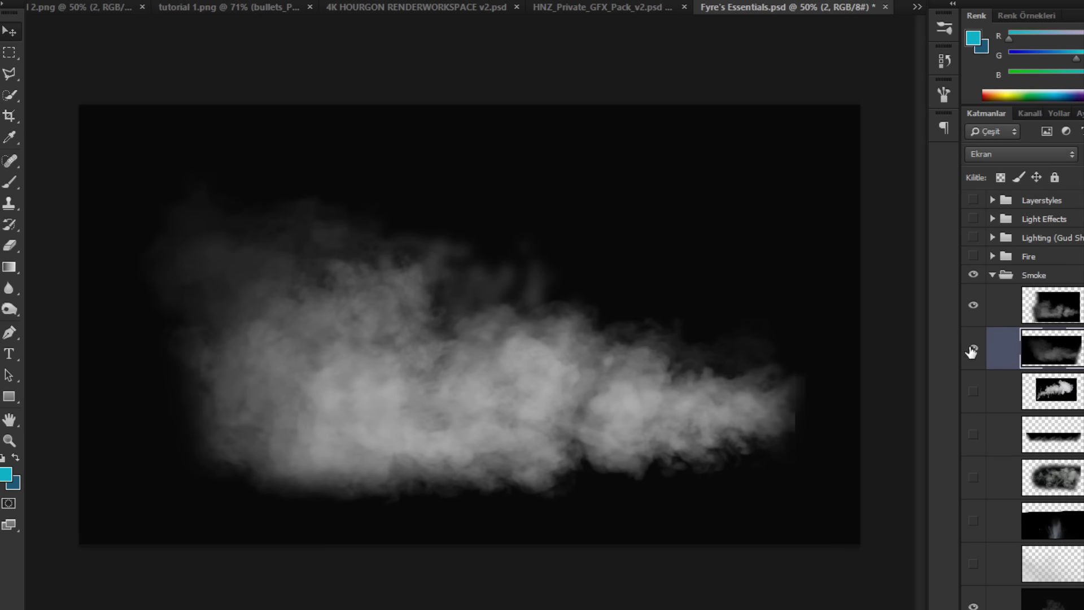
{"action": "left_click", "coordinate": [967, 314]}
{"action": "left_click_drag", "start_coordinate": [566, 361], "coordinate": [525, 305]}
{"action": "left_click_drag", "start_coordinate": [451, 221], "coordinate": [450, 197]}
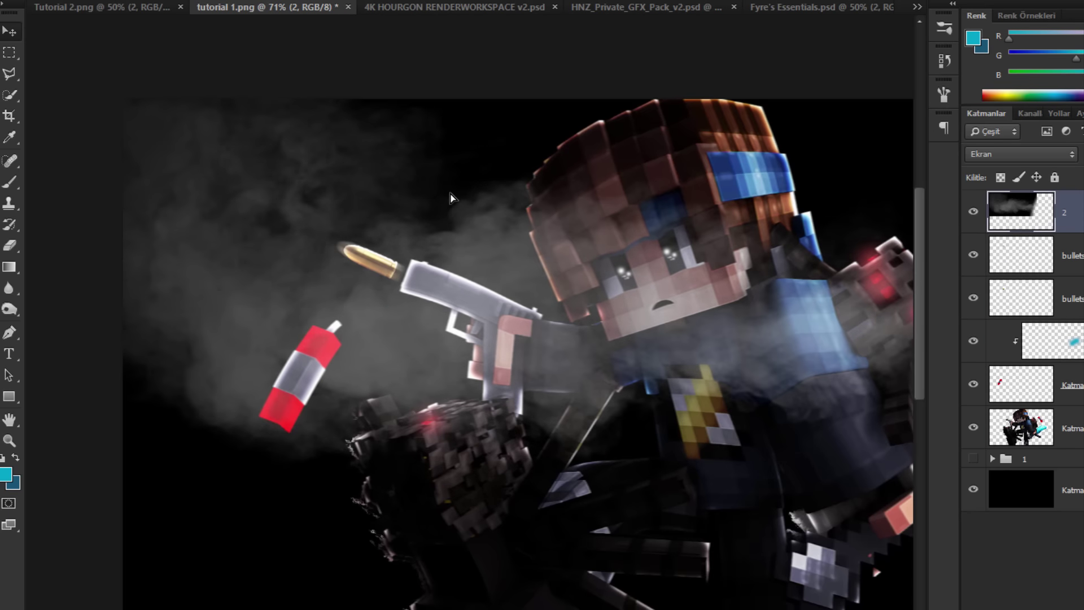
Step: Scale the smoke down, position it around the bullet and muzzle, and rotate it to follow the pistol's barrel
{"action": "key", "text": "ctrl+t"}
{"action": "left_click_drag", "start_coordinate": [218, 1], "coordinate": [146, 6]}
{"action": "scroll", "coordinate": [443, 257], "scroll_direction": "up", "scroll_amount": 5}
{"action": "mouse_move", "coordinate": [362, 297]}
{"action": "left_mouse_down"}
{"action": "mouse_move", "coordinate": [370, 299]}
{"action": "mouse_move", "coordinate": [333, 313]}
{"action": "mouse_move", "coordinate": [348, 283]}
{"action": "left_mouse_up"}
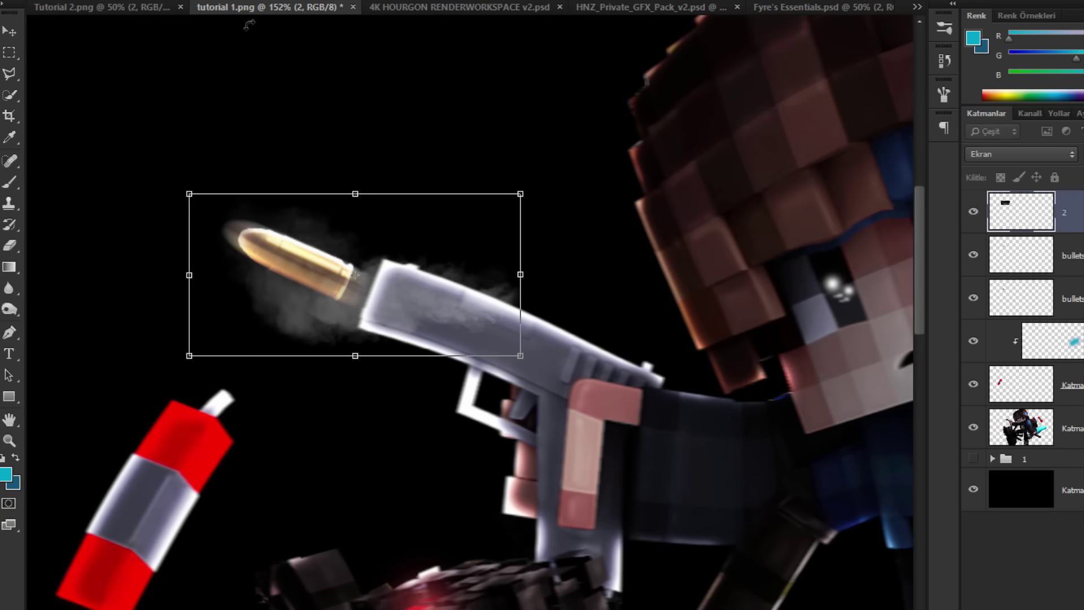
{"action": "left_click_drag", "start_coordinate": [217, 1], "coordinate": [184, 1]}
{"action": "left_click_drag", "start_coordinate": [288, 243], "coordinate": [225, 208]}
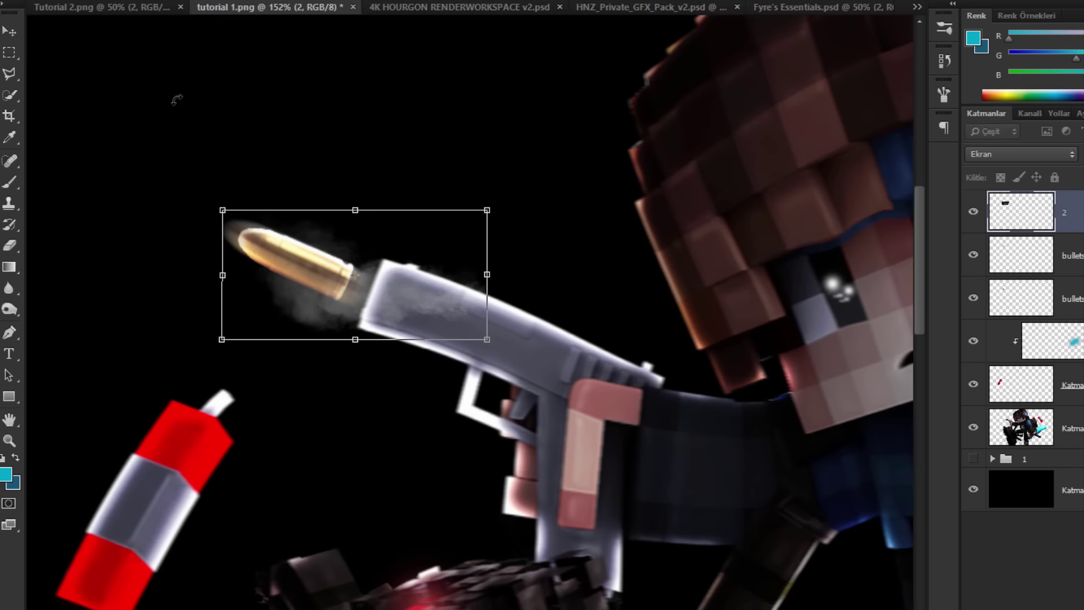
{"action": "left_click_drag", "start_coordinate": [175, 100], "coordinate": [254, 144]}
{"action": "key", "text": "Return"}
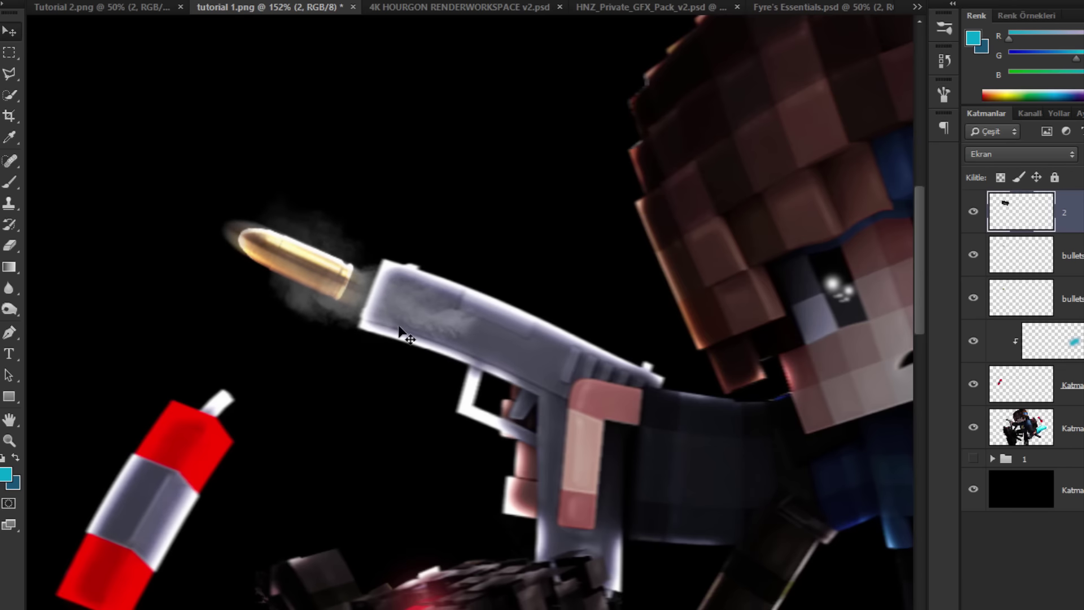
Step: Apply a Motion Blur to the smoke layer with an angle of -29° and a distance of 1 pixel
{"action": "left_click", "coordinate": [297, 2]}
{"action": "mouse_move", "coordinate": [339, 179]}
{"action": "left_click", "coordinate": [551, 255]}
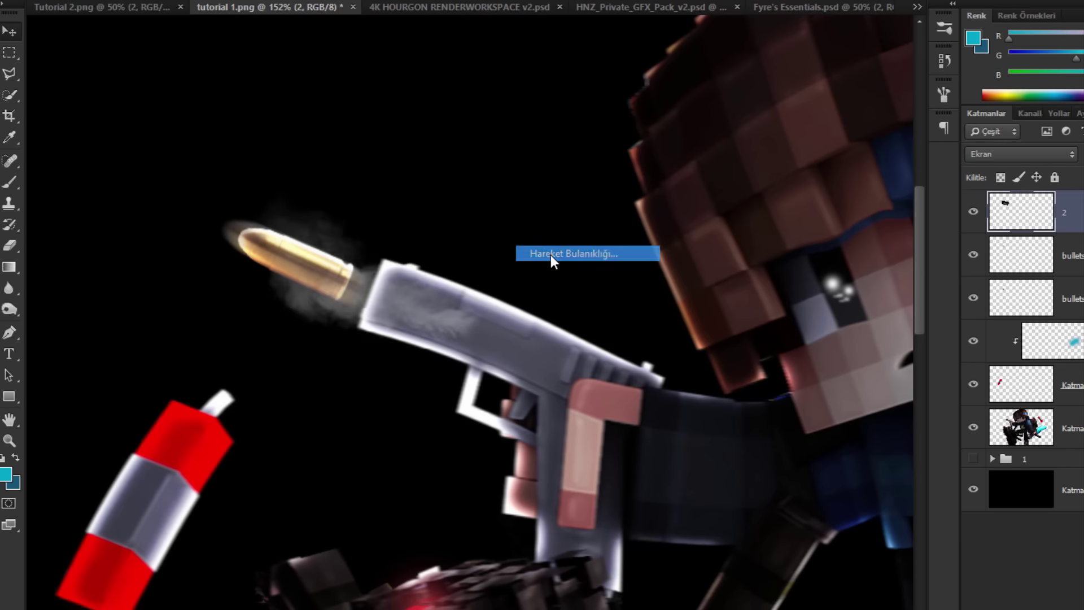
{"action": "left_click_drag", "start_coordinate": [816, 537], "coordinate": [808, 539]}
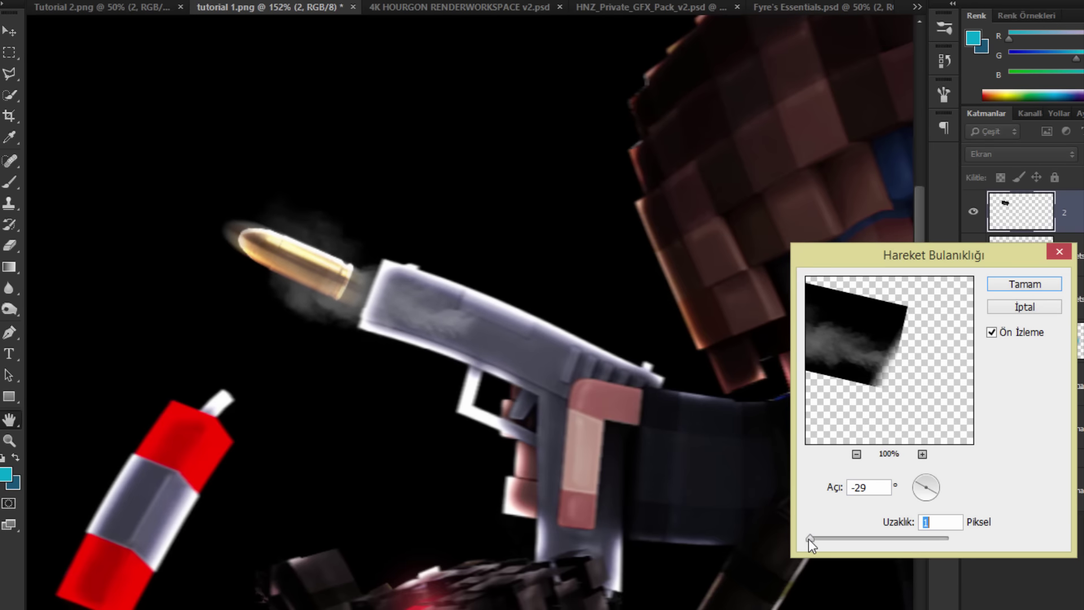
{"action": "key", "text": "Return"}
{"action": "key", "text": "ctrl+0"}
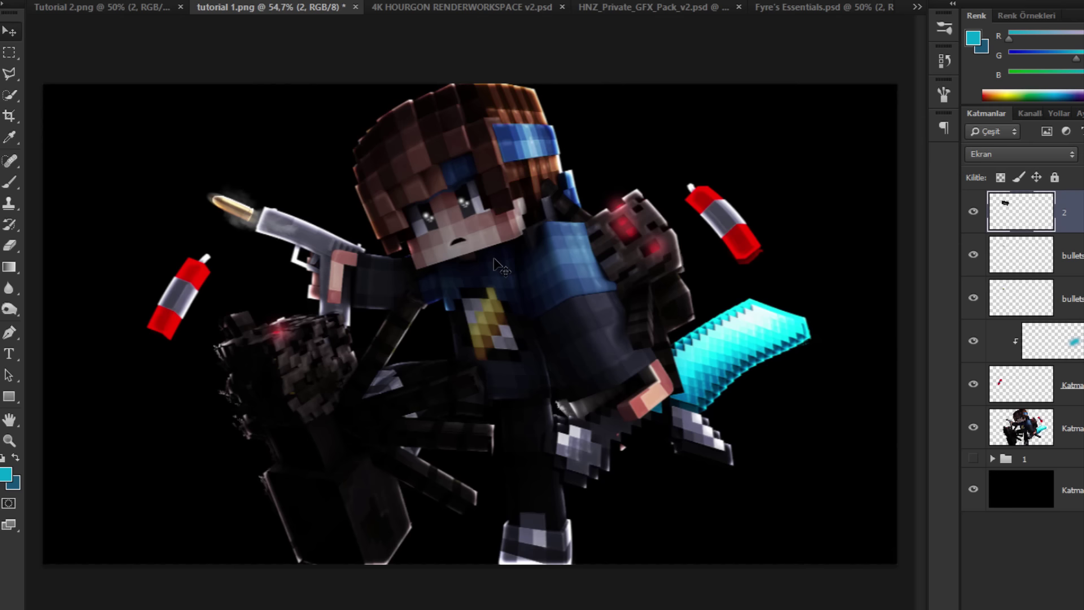
{"action": "scroll", "coordinate": [222, 210], "scroll_direction": "up", "scroll_amount": 3}
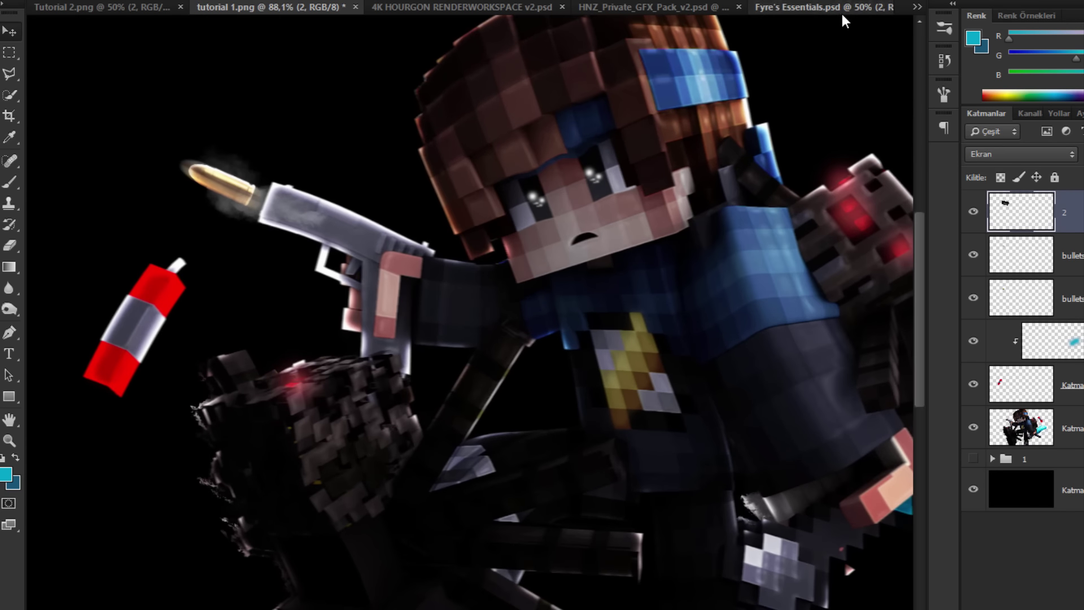
Step: Preview the textures in the Fire group of Fyre's Essentials.psd and bring the fifth one into tutorial 1.png
{"action": "left_click", "coordinate": [813, 7]}
{"action": "left_click", "coordinate": [971, 276]}
{"action": "left_click", "coordinate": [992, 275]}
{"action": "left_click", "coordinate": [992, 256]}
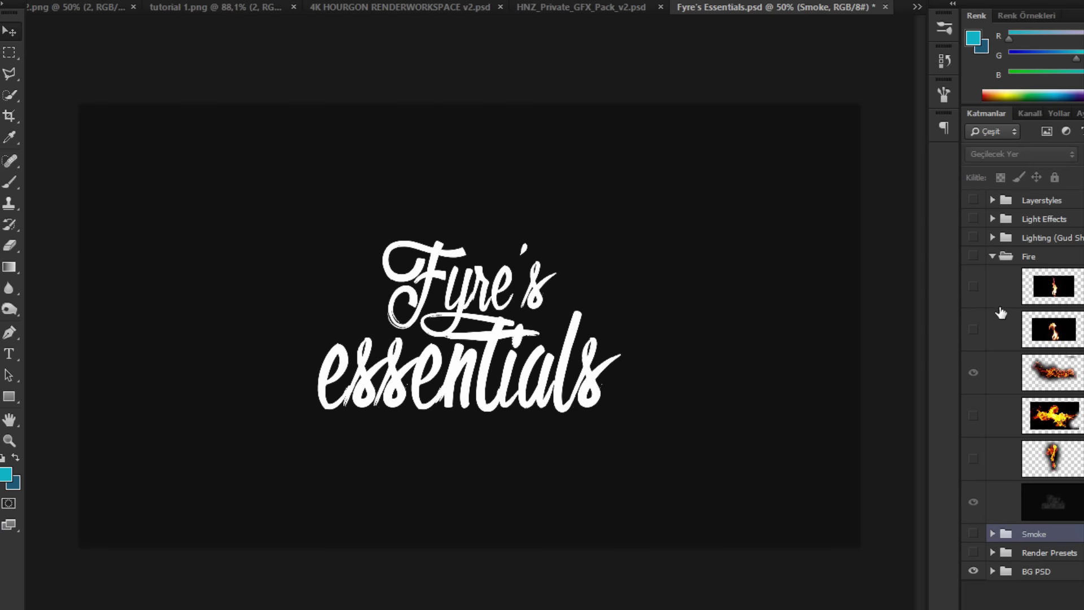
{"action": "left_click", "coordinate": [973, 286]}
{"action": "left_click", "coordinate": [973, 329]}
{"action": "left_click", "coordinate": [973, 373]}
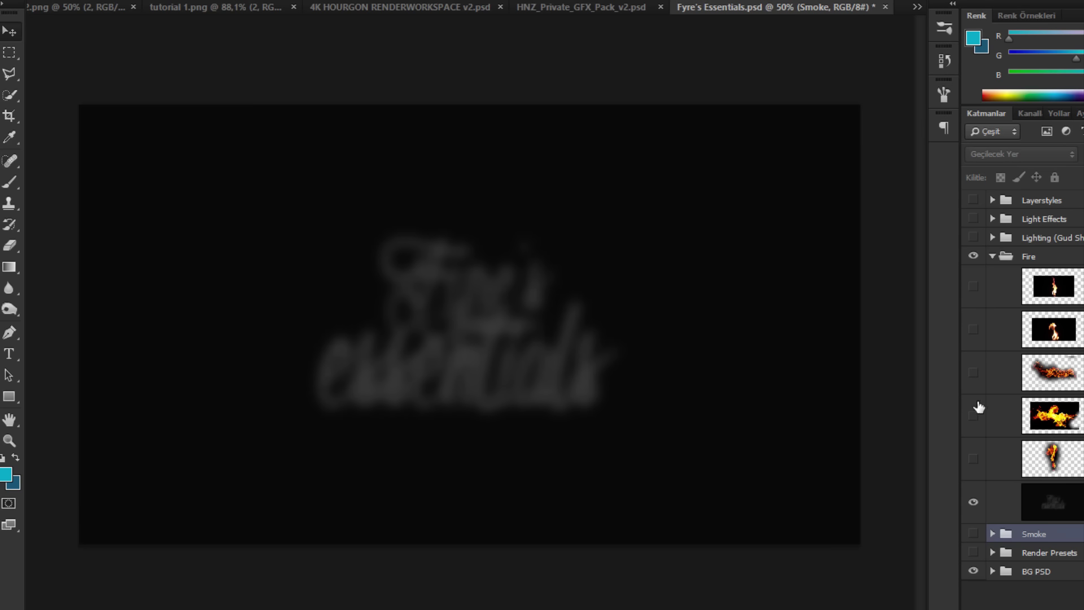
{"action": "left_click", "coordinate": [973, 415]}
{"action": "left_click", "coordinate": [973, 457]}
{"action": "left_click", "coordinate": [1048, 455]}
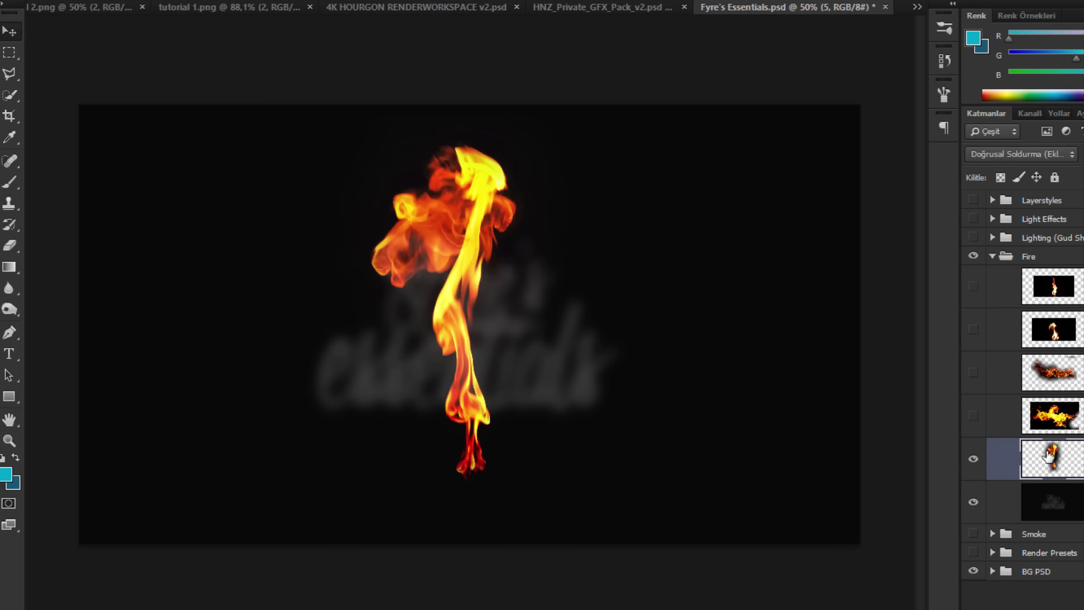
{"action": "left_click_drag", "start_coordinate": [806, 444], "coordinate": [319, 257]}
Step: Try scaling and rotating the flame to fit over the flying bullet, and delete the flame layer
{"action": "scroll", "coordinate": [221, 199], "scroll_direction": "up", "scroll_amount": 5}
{"action": "scroll", "coordinate": [224, 205], "scroll_direction": "down", "scroll_amount": 4}
{"action": "scroll", "coordinate": [254, 201], "scroll_direction": "up", "scroll_amount": 3}
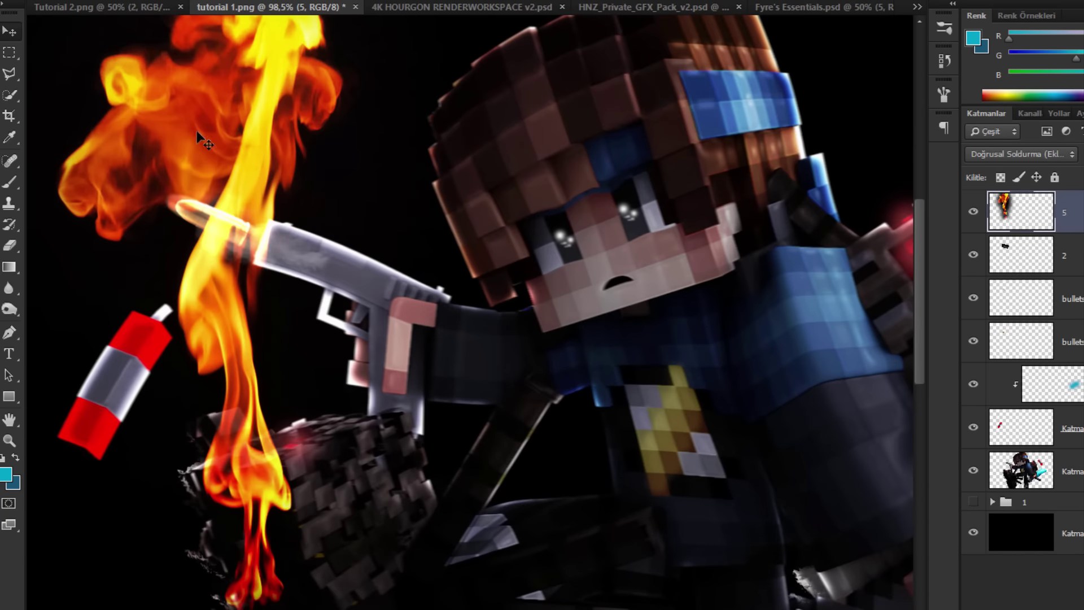
{"action": "key", "text": "ctrl+t"}
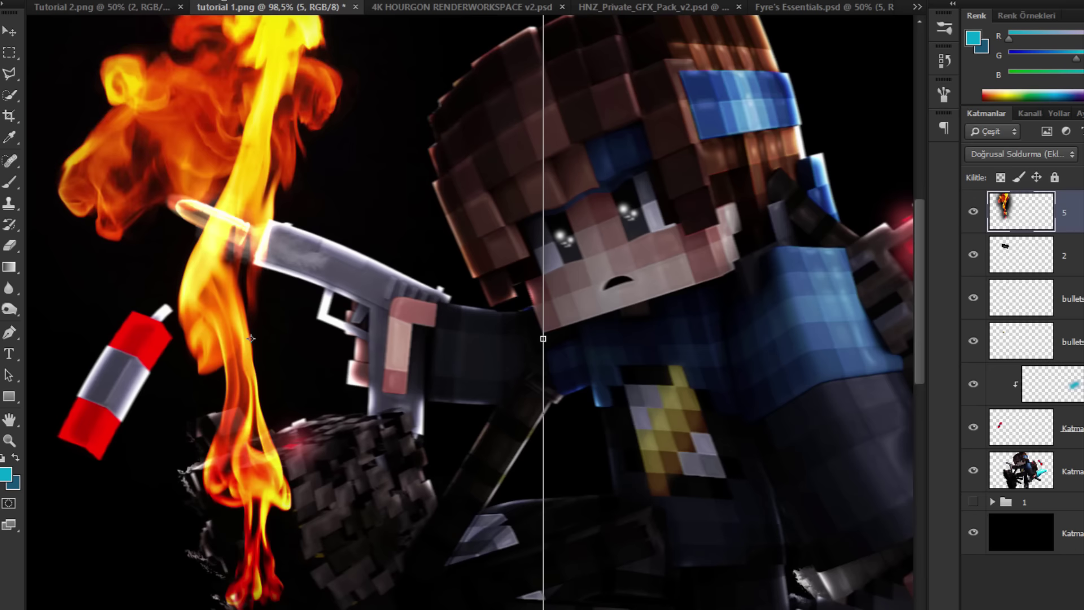
{"action": "left_click_drag", "start_coordinate": [224, 1], "coordinate": [152, 3]}
{"action": "left_click_drag", "start_coordinate": [418, 196], "coordinate": [170, 179]}
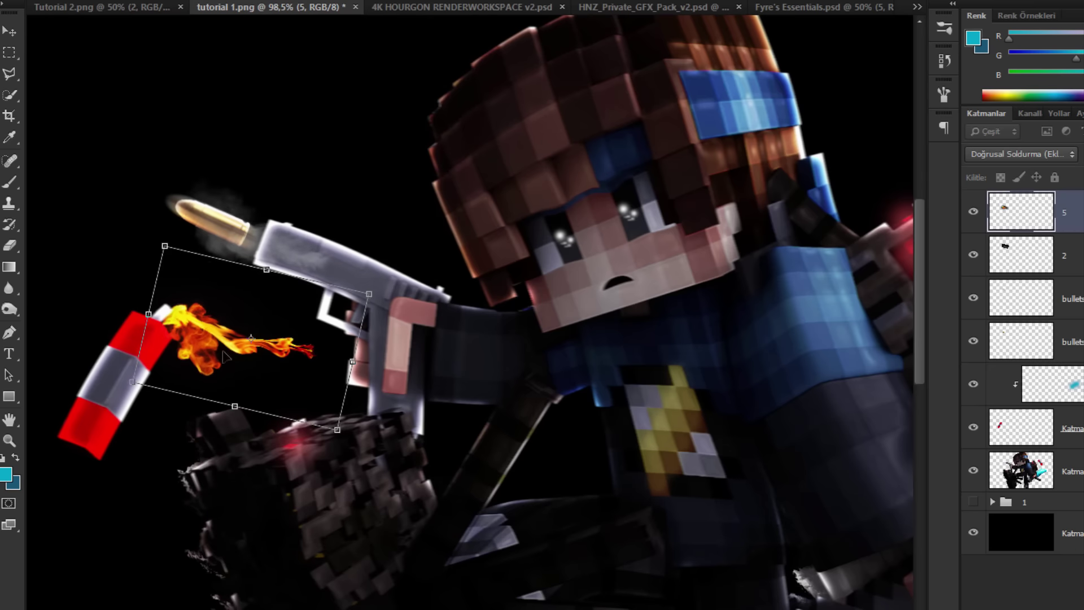
{"action": "left_click_drag", "start_coordinate": [223, 352], "coordinate": [199, 228]}
{"action": "scroll", "coordinate": [197, 122], "scroll_direction": "up", "scroll_amount": 7}
{"action": "left_click_drag", "start_coordinate": [316, 122], "coordinate": [351, 150]}
{"action": "left_click_drag", "start_coordinate": [311, 305], "coordinate": [323, 331]}
{"action": "key", "text": "Return"}
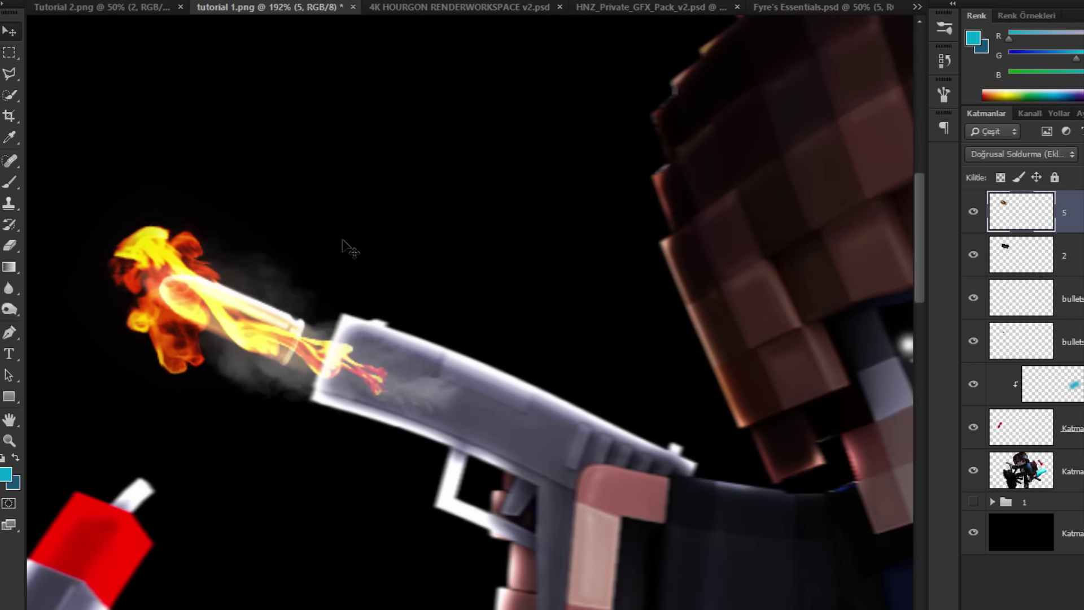
{"action": "key", "text": "Delete"}
{"action": "scroll", "coordinate": [384, 183], "scroll_direction": "down", "scroll_amount": 15}
{"action": "scroll", "coordinate": [249, 268], "scroll_direction": "up", "scroll_amount": 4}
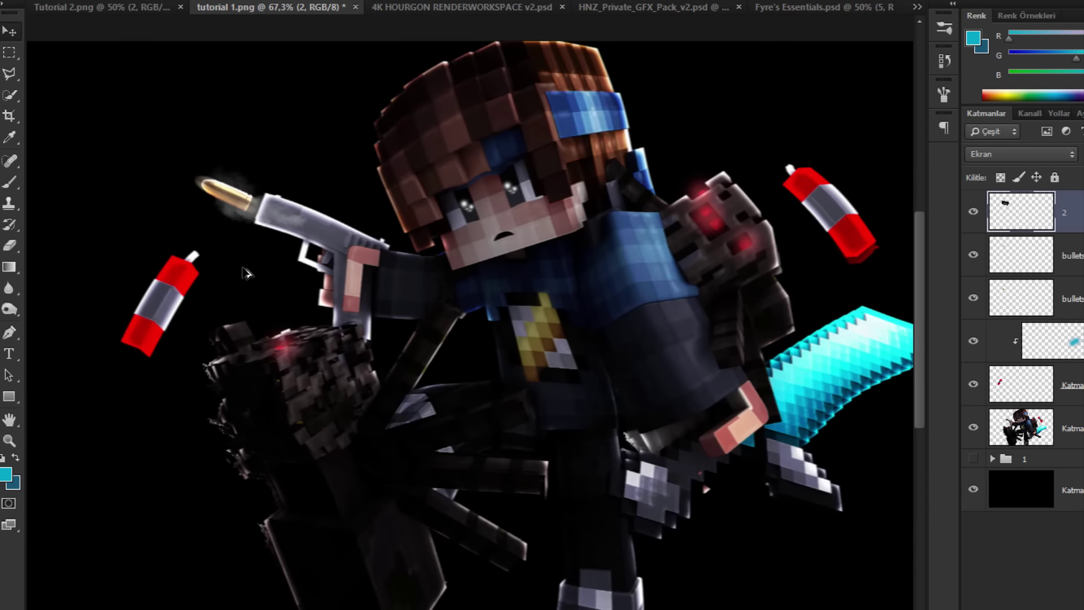
{"action": "scroll", "coordinate": [243, 268], "scroll_direction": "down", "scroll_amount": 2}
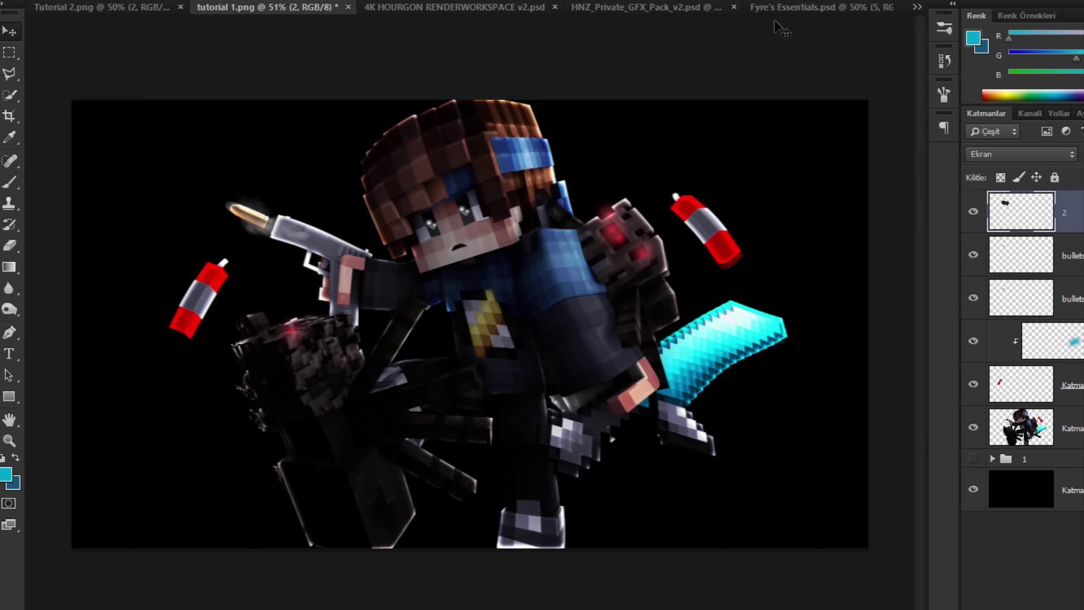
Step: Bring the first fire texture from Fyre's Essentials.psd into tutorial 1.png, near the dynamite below the pistol
{"action": "left_click", "coordinate": [782, 8]}
{"action": "left_click", "coordinate": [973, 416]}
{"action": "left_click", "coordinate": [971, 458]}
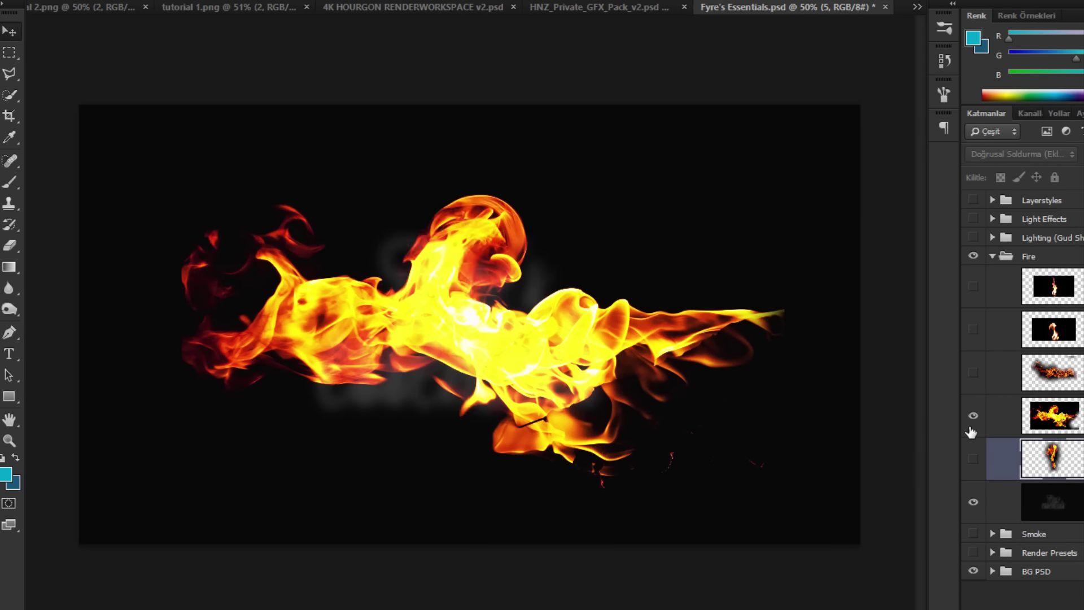
{"action": "left_click", "coordinate": [971, 427]}
{"action": "left_click", "coordinate": [970, 290]}
{"action": "left_click", "coordinate": [1074, 287]}
{"action": "left_click_drag", "start_coordinate": [638, 102], "coordinate": [100, 176]}
{"action": "scroll", "coordinate": [156, 240], "scroll_direction": "up", "scroll_amount": 8}
{"action": "left_click_drag", "start_coordinate": [344, 326], "coordinate": [283, 242]}
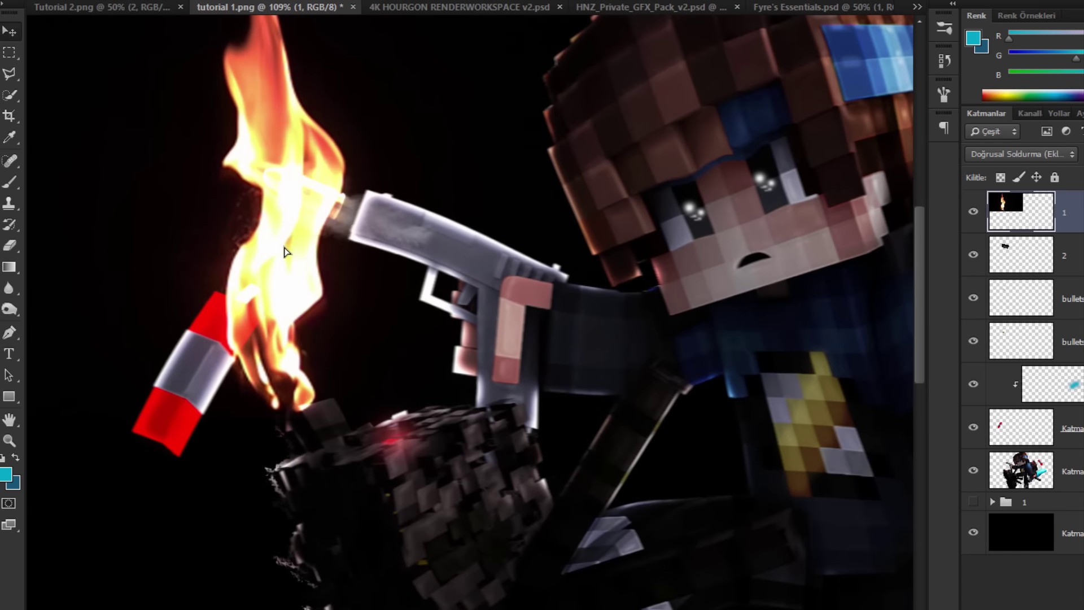
Step: Shrink and rotate the flame, fit it onto the fuse of the dynamite below the pistol, and apply a Warp transform
{"action": "key", "text": "ctrl+t"}
{"action": "scroll", "coordinate": [254, 198], "scroll_direction": "up", "scroll_amount": 4}
{"action": "left_click_drag", "start_coordinate": [267, 521], "coordinate": [282, 382]}
{"action": "left_click_drag", "start_coordinate": [149, 188], "coordinate": [269, 137]}
{"action": "left_click_drag", "start_coordinate": [278, 331], "coordinate": [294, 329]}
{"action": "right_click", "coordinate": [293, 329]}
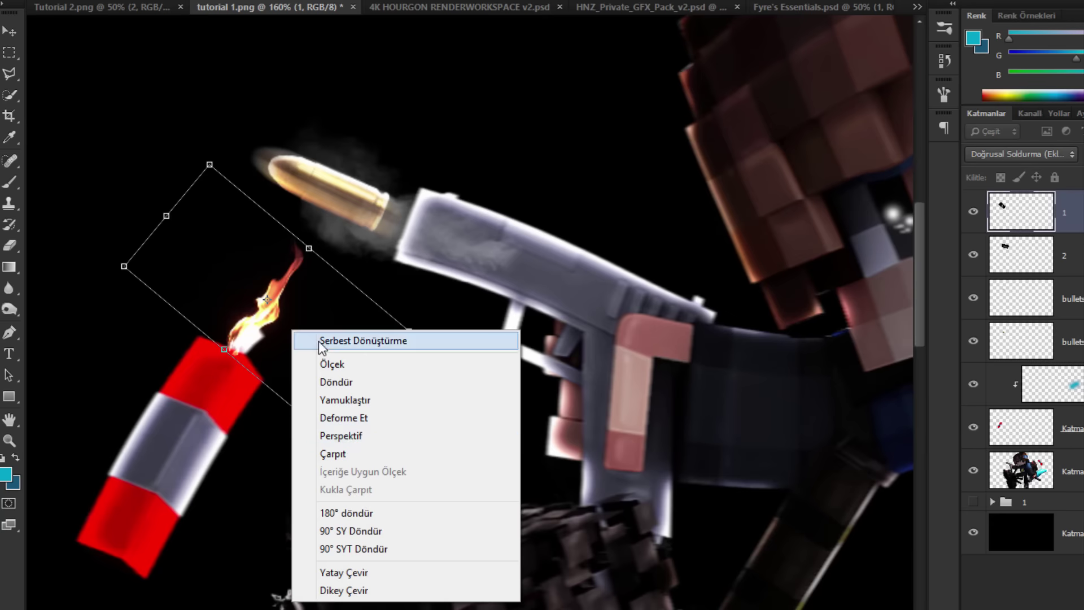
{"action": "left_click", "coordinate": [347, 453]}
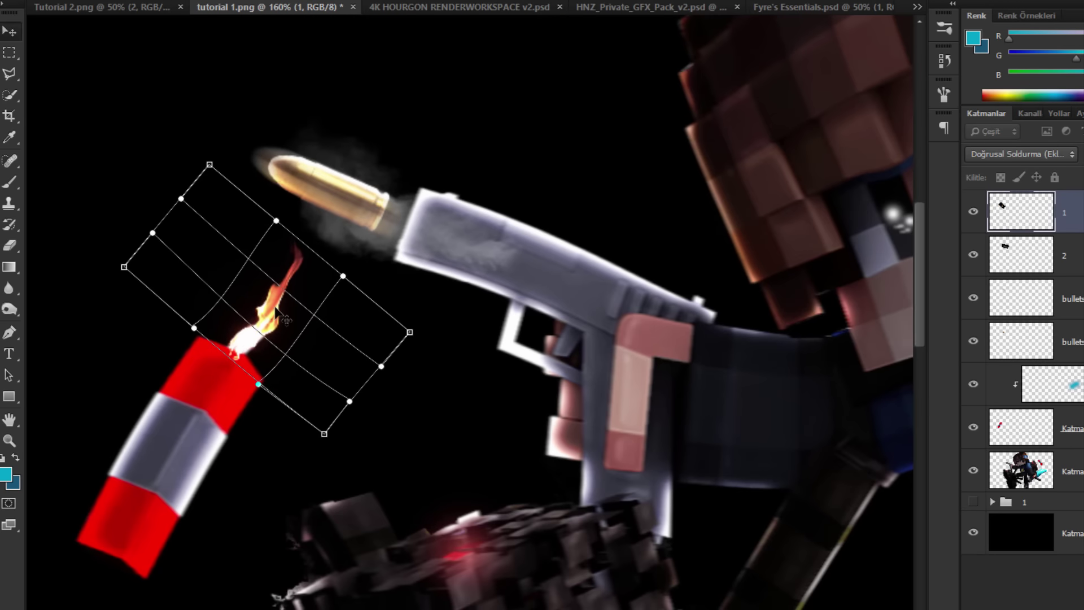
{"action": "key", "text": "Return"}
{"action": "key", "text": "ctrl+0"}
{"action": "scroll", "coordinate": [253, 162], "scroll_direction": "down", "scroll_amount": 3}
{"action": "scroll", "coordinate": [257, 162], "scroll_direction": "up", "scroll_amount": 1}
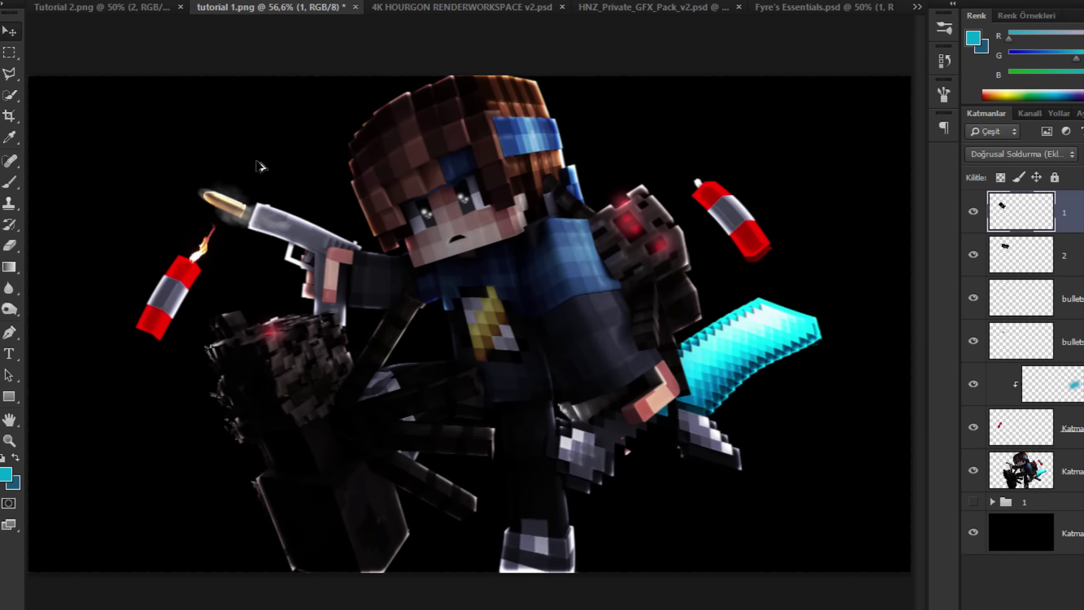
Step: Try copying the flame to the second dynamite, and undo back to before the flame was added
{"action": "left_click_drag", "start_coordinate": [303, 332], "coordinate": [808, 253]}
{"action": "key", "text": "ctrl+z"}
{"action": "key", "text": "ctrl+alt+z"}
{"action": "scroll", "coordinate": [504, 113], "scroll_direction": "down", "scroll_amount": 4}
{"action": "scroll", "coordinate": [512, 115], "scroll_direction": "up", "scroll_amount": 5}
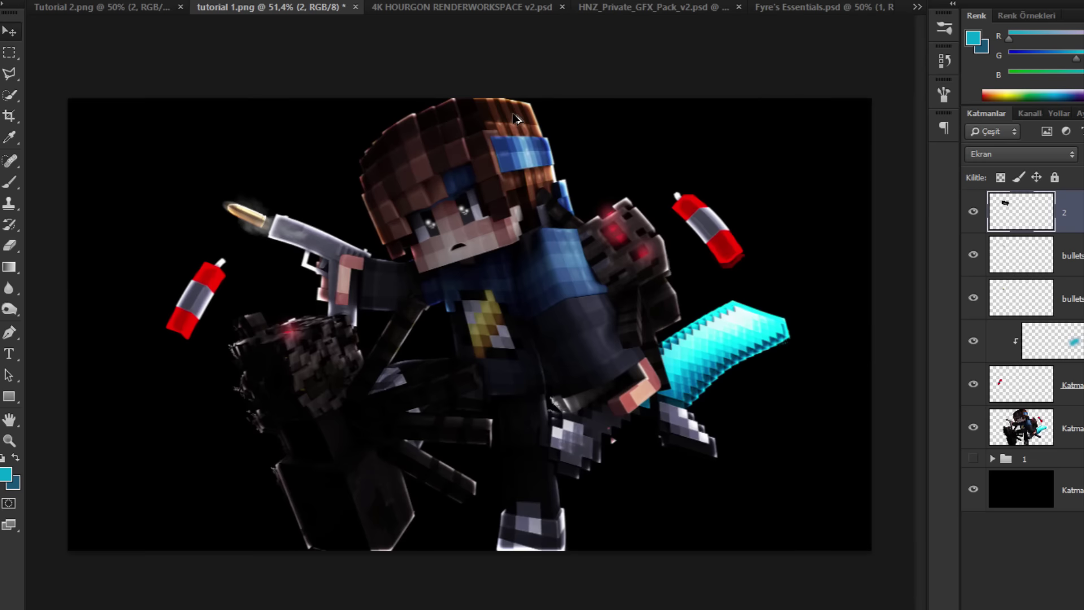
{"action": "scroll", "coordinate": [515, 114], "scroll_direction": "down", "scroll_amount": 3}
{"action": "scroll", "coordinate": [518, 119], "scroll_direction": "up", "scroll_amount": 1}
Step: Bring the purple star flare from HNZ_Private_GFX_Pack_v2.psd into tutorial 1.png and place it at the diamond sword's tip
{"action": "left_click", "coordinate": [821, 7]}
{"action": "left_click", "coordinate": [593, 9]}
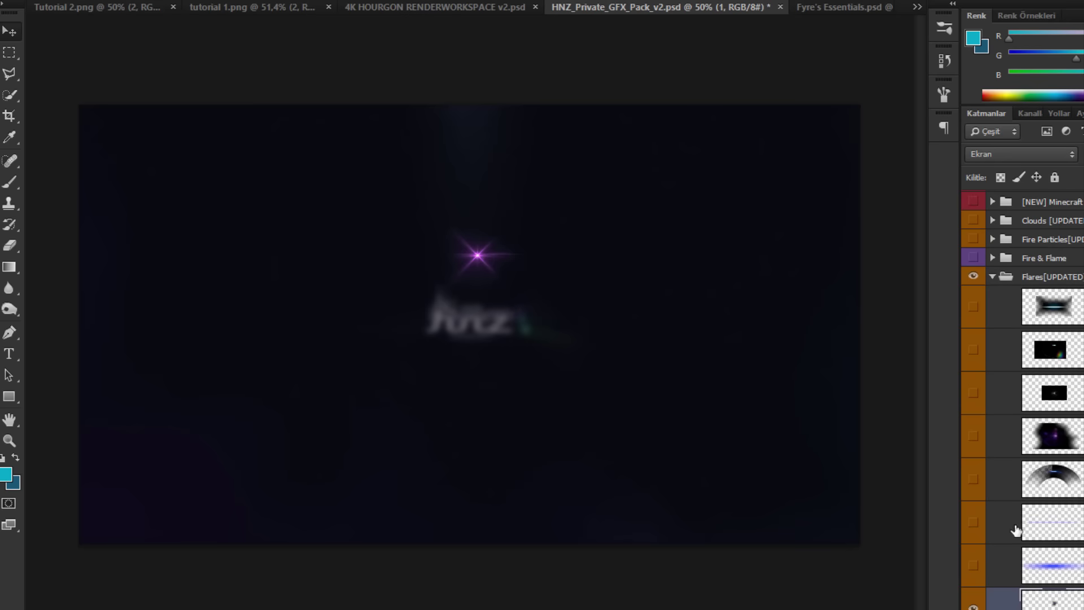
{"action": "left_click_drag", "start_coordinate": [626, 409], "coordinate": [278, 358]}
{"action": "left_click_drag", "start_coordinate": [241, 5], "coordinate": [760, 502]}
{"action": "left_click_drag", "start_coordinate": [571, 443], "coordinate": [761, 421]}
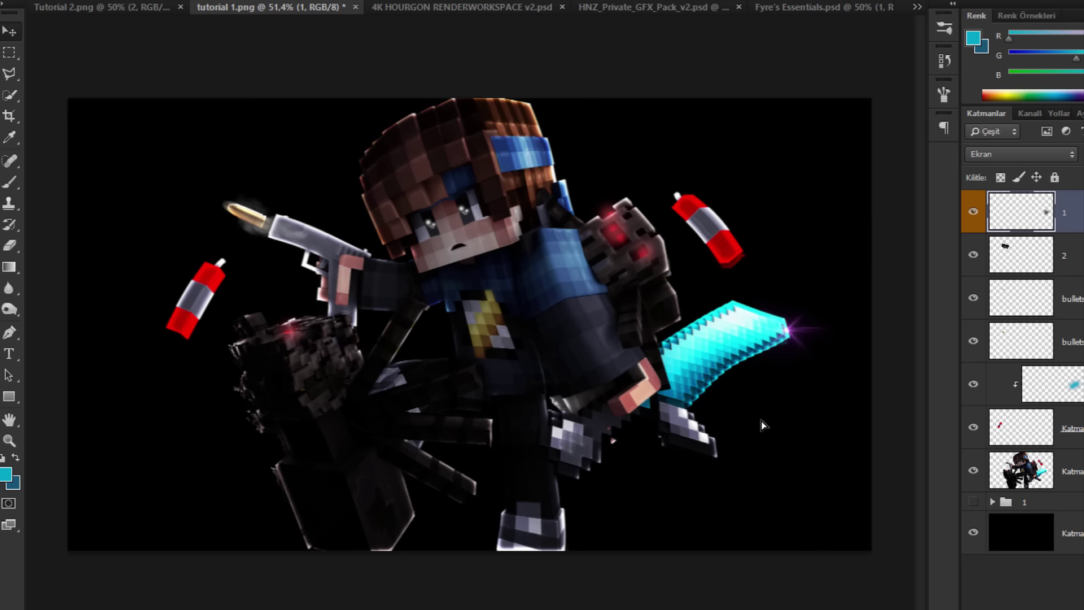
Step: Desaturate the sword tip's flare with Hue/Saturation at a saturation of -100
{"action": "key", "text": "ctrl+u"}
{"action": "left_click_drag", "start_coordinate": [842, 509], "coordinate": [800, 507]}
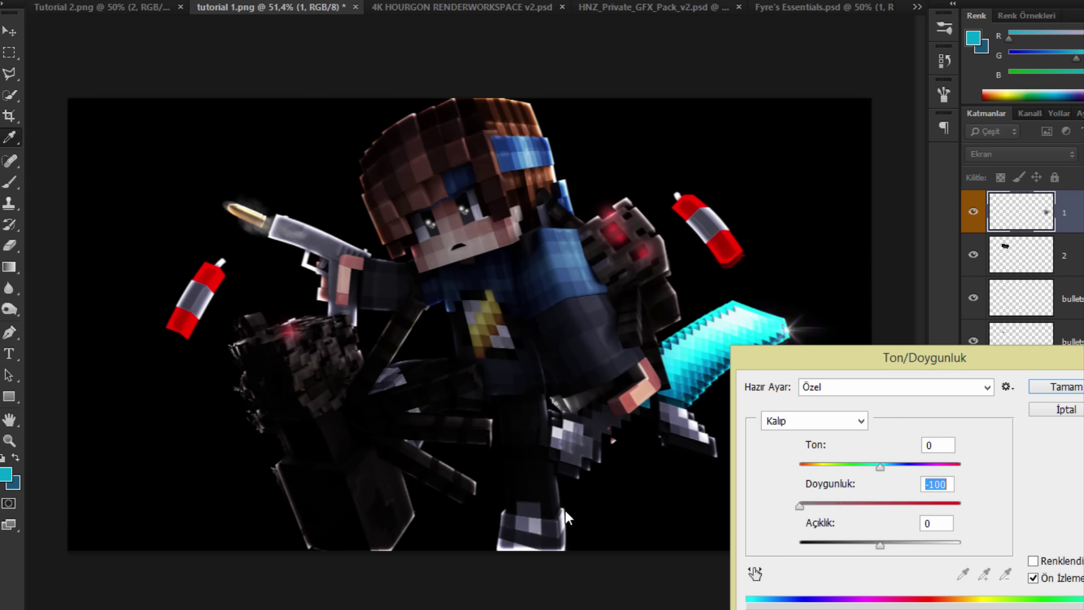
{"action": "key", "text": "Return"}
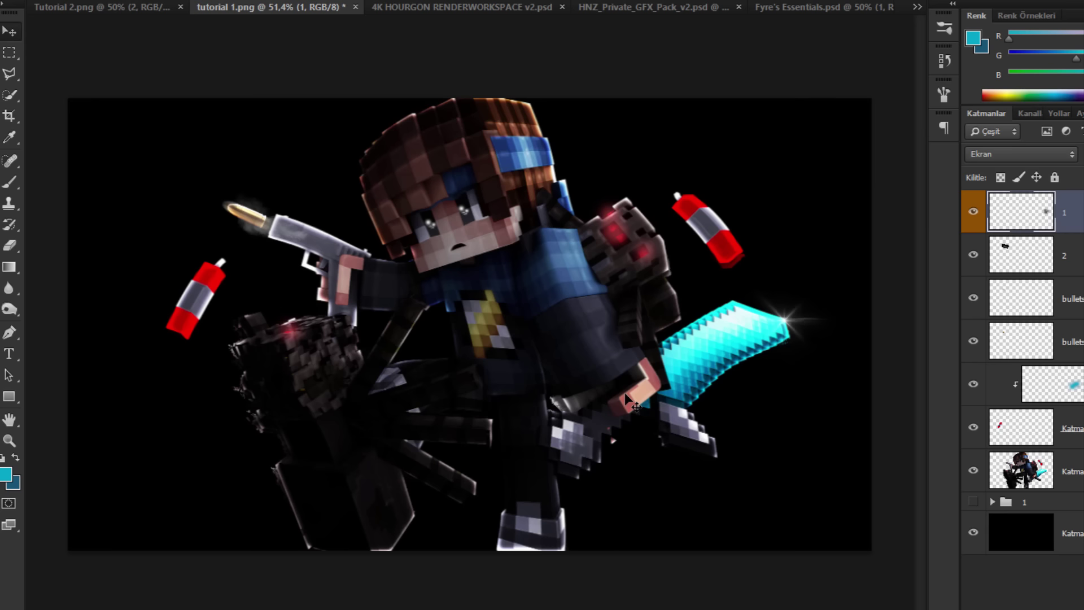
Step: Duplicate the white flare onto the end of the dynamite below the pistol and scale the copy down
{"action": "left_click_drag", "start_coordinate": [629, 401], "coordinate": [362, 244]}
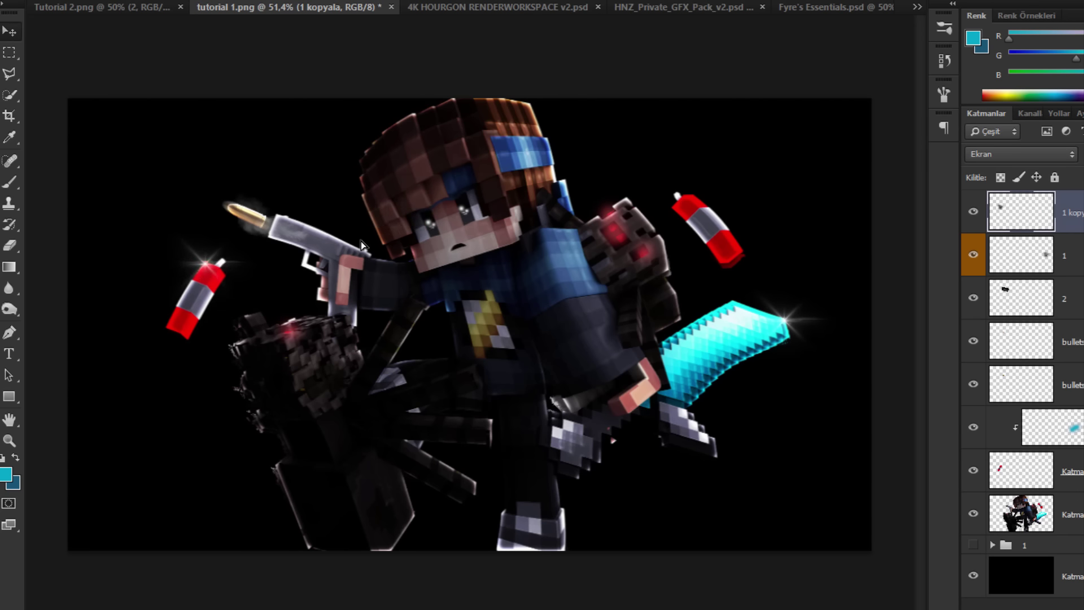
{"action": "key", "text": "ctrl+t"}
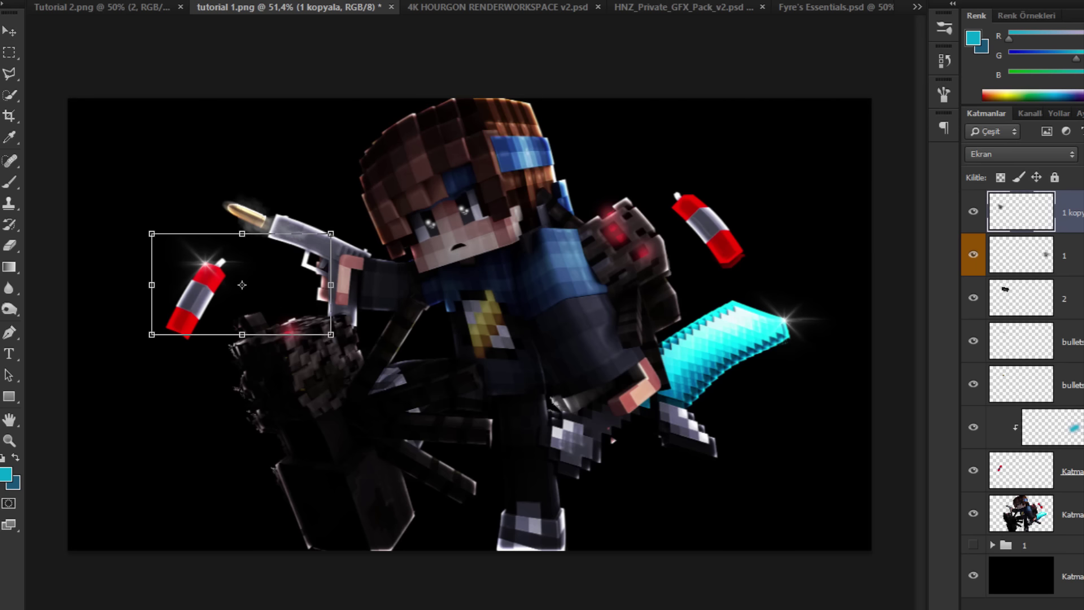
{"action": "left_click_drag", "start_coordinate": [213, 1], "coordinate": [190, 1]}
{"action": "key", "text": "Return"}
{"action": "left_click_drag", "start_coordinate": [227, 206], "coordinate": [216, 199]}
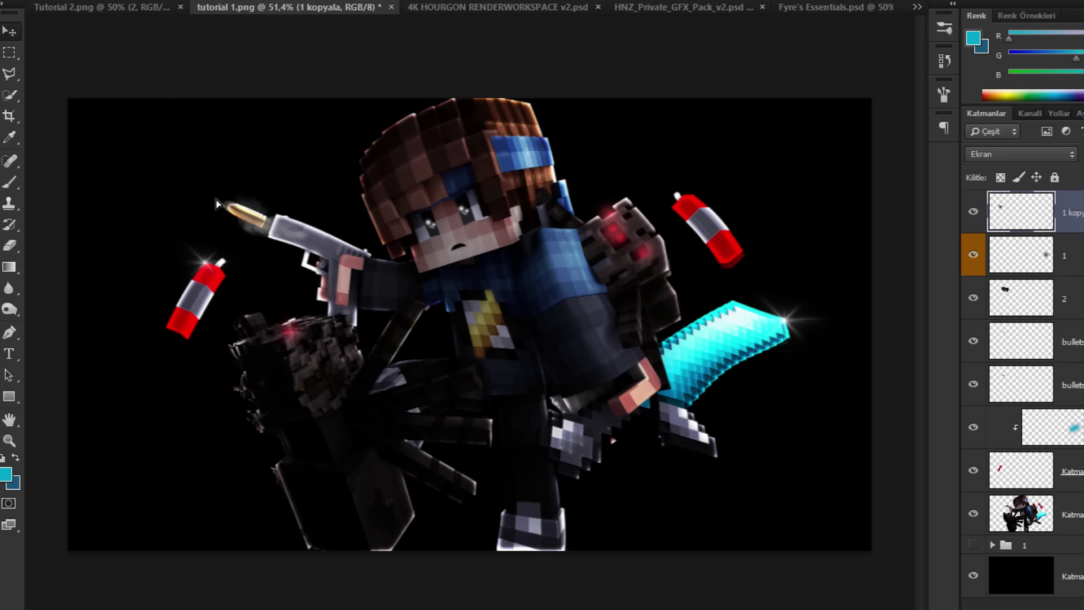
Step: Colorize the dynamite's flare red with Hue/Saturation, using a hue of 360 and a saturation of 71
{"action": "key", "text": "ctrl+u"}
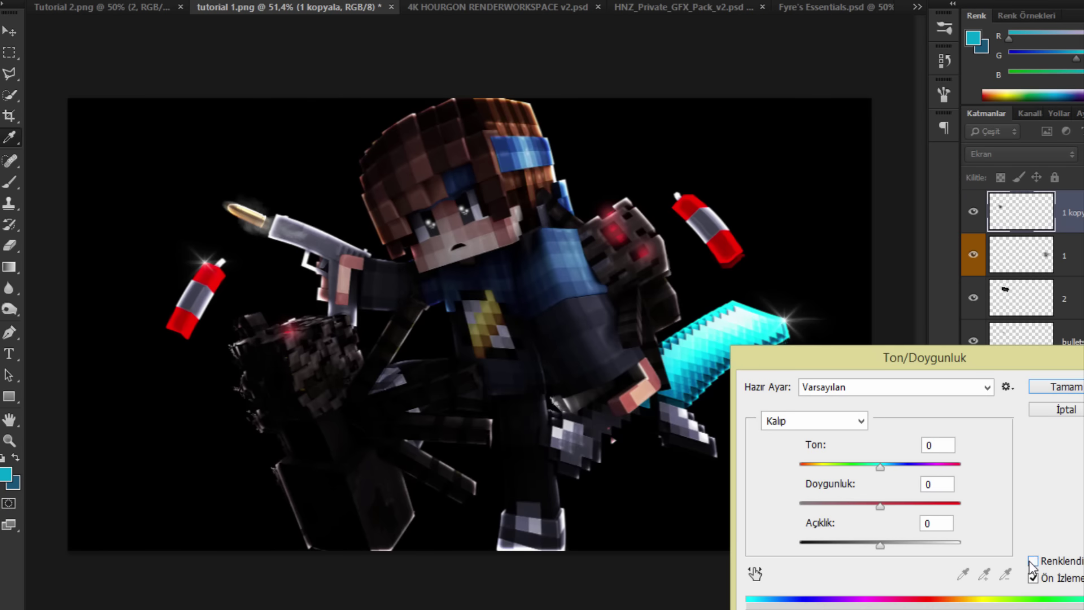
{"action": "left_click", "coordinate": [1032, 560]}
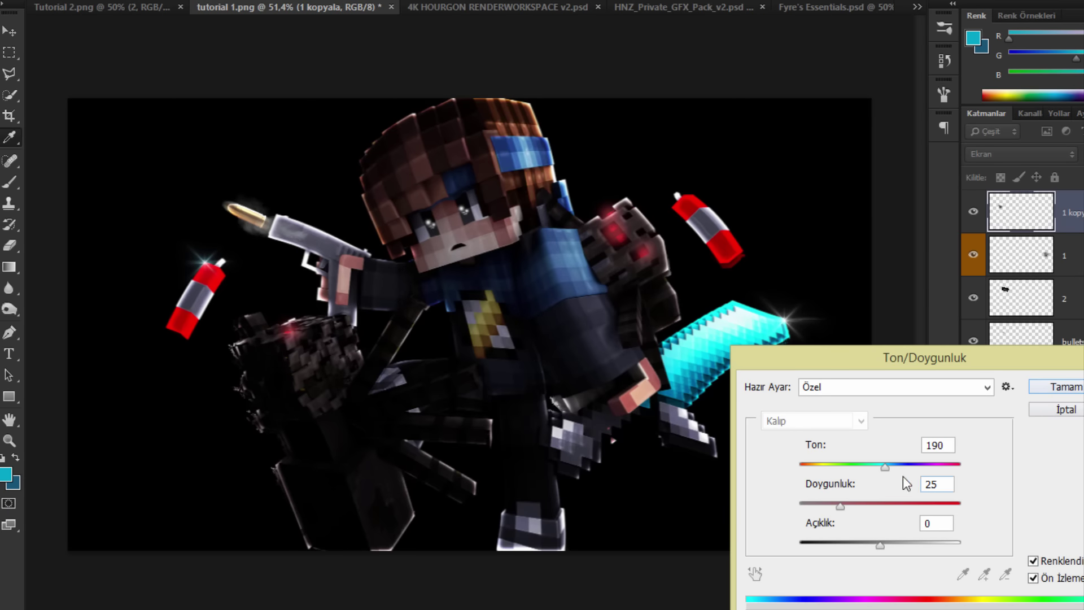
{"action": "left_click_drag", "start_coordinate": [951, 469], "coordinate": [967, 464]}
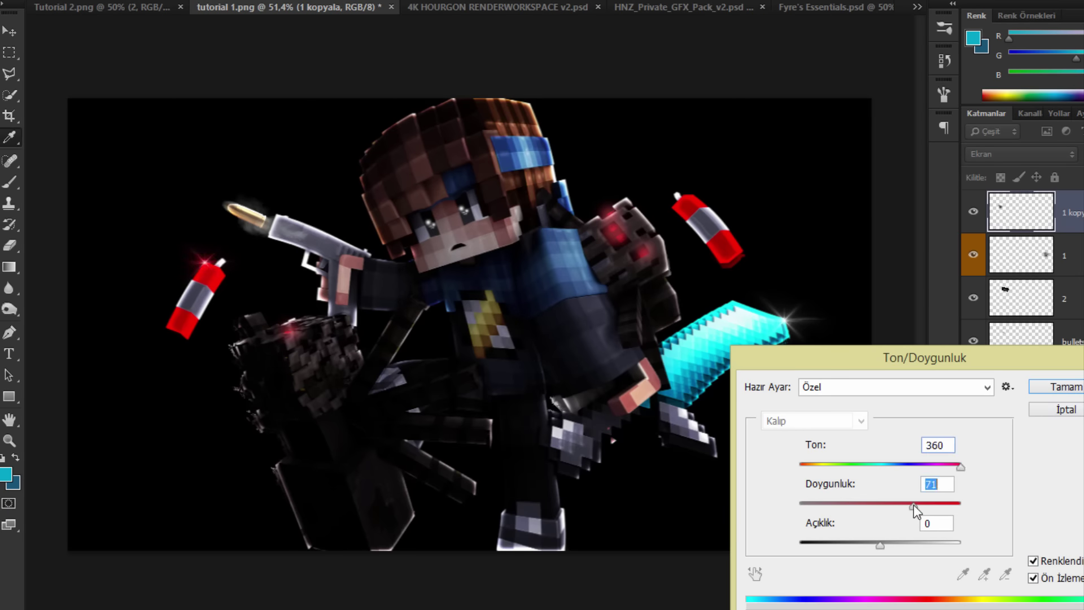
{"action": "key", "text": "Return"}
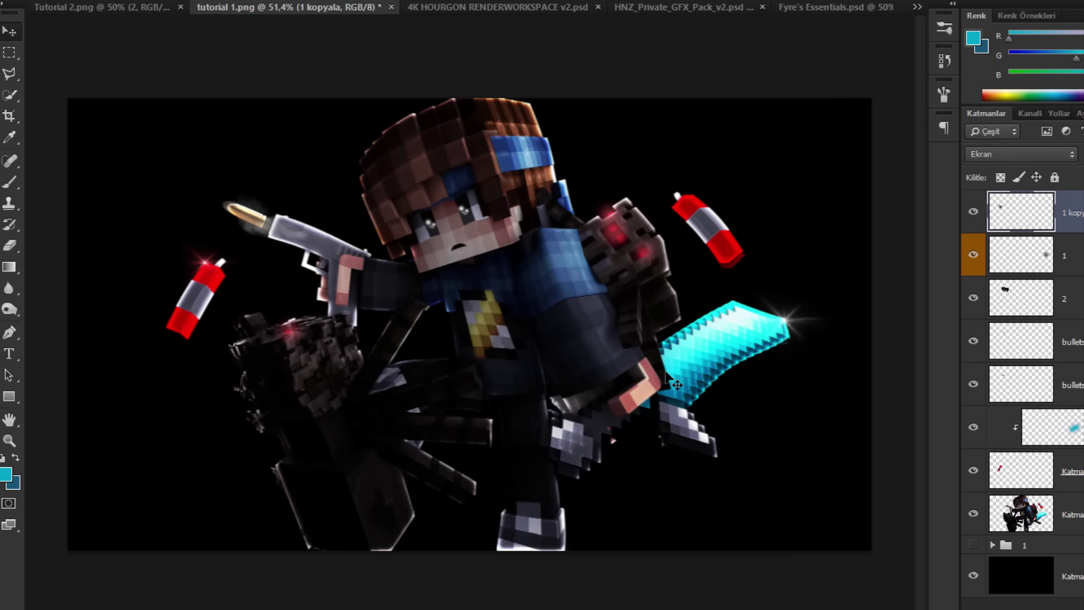
Step: Examine the new flares on the dynamite and sword, both up close and across the whole render
{"action": "scroll", "coordinate": [668, 375], "scroll_direction": "down", "scroll_amount": 3}
{"action": "scroll", "coordinate": [669, 377], "scroll_direction": "up", "scroll_amount": 3}
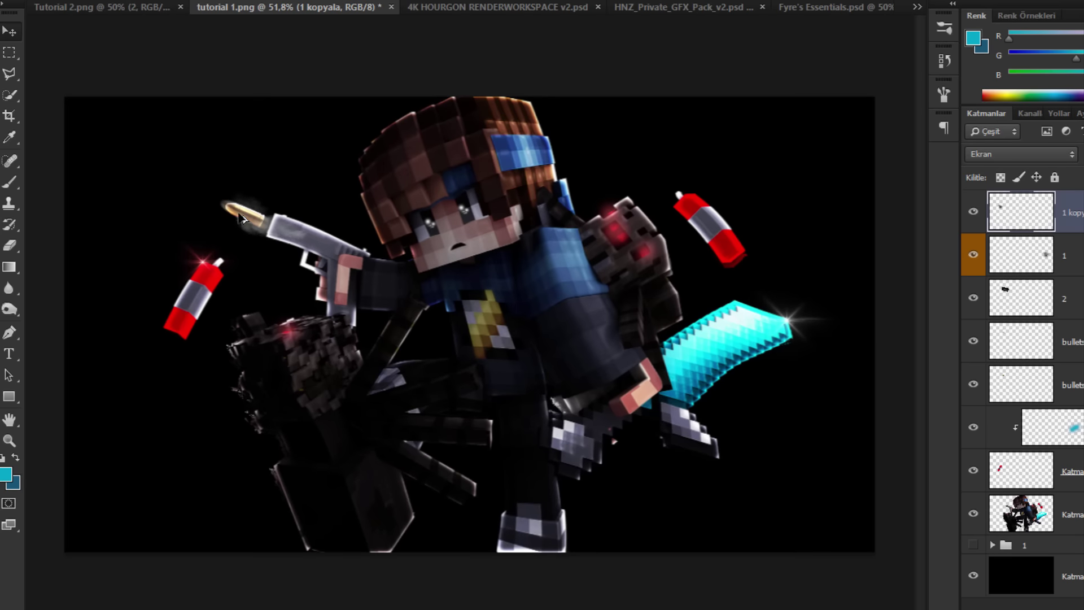
{"action": "scroll", "coordinate": [240, 218], "scroll_direction": "up", "scroll_amount": 4}
{"action": "scroll", "coordinate": [260, 234], "scroll_direction": "down", "scroll_amount": 5}
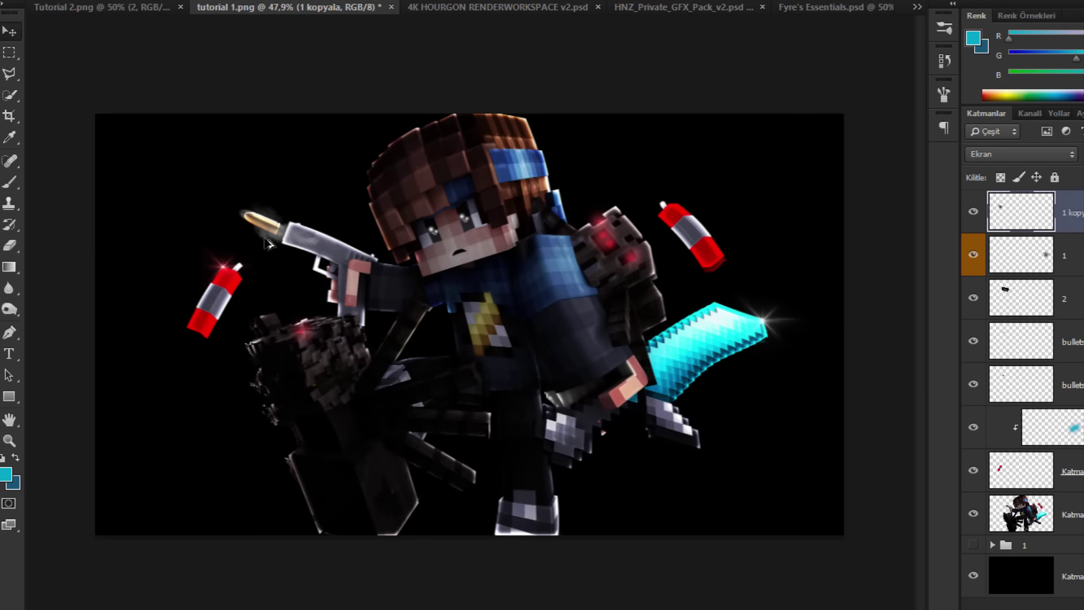
{"action": "scroll", "coordinate": [268, 243], "scroll_direction": "down", "scroll_amount": 2}
{"action": "scroll", "coordinate": [268, 242], "scroll_direction": "up", "scroll_amount": 2}
{"action": "scroll", "coordinate": [455, 221], "scroll_direction": "up", "scroll_amount": 1}
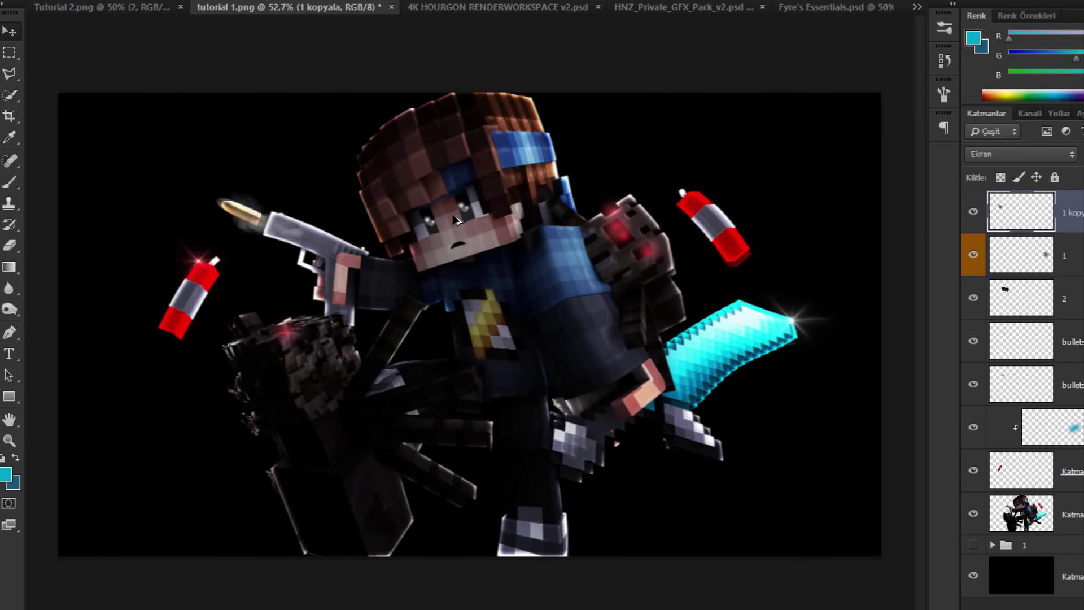
{"action": "scroll", "coordinate": [456, 220], "scroll_direction": "up", "scroll_amount": 1}
Step: Hide the purple star flare in HNZ_Private_GFX_Pack_v2.psd and preview the first layers of the Flares group one by one
{"action": "left_click", "coordinate": [804, 7]}
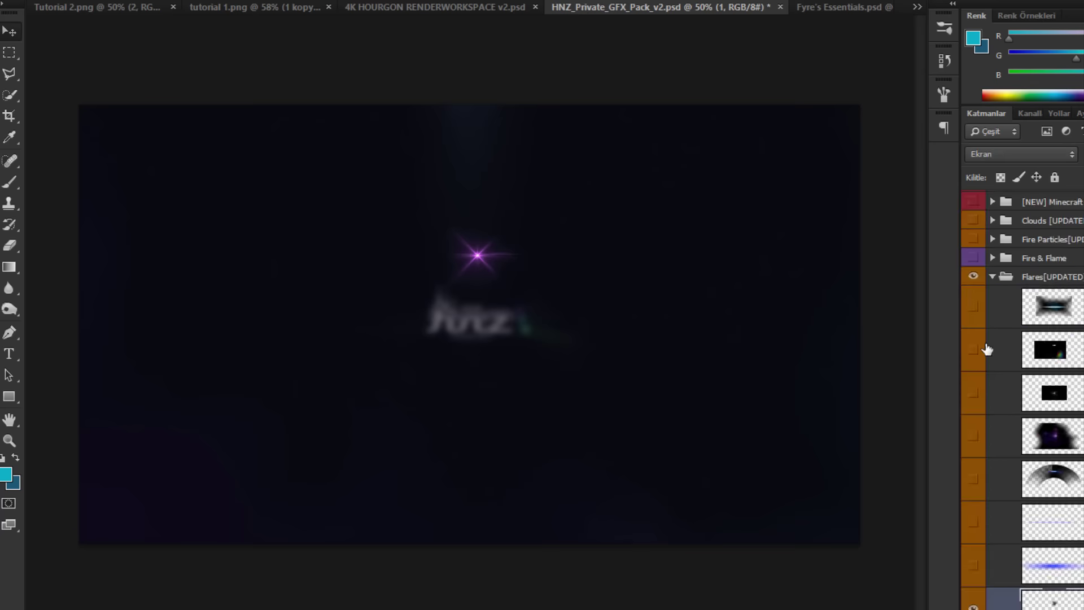
{"action": "left_click", "coordinate": [975, 482]}
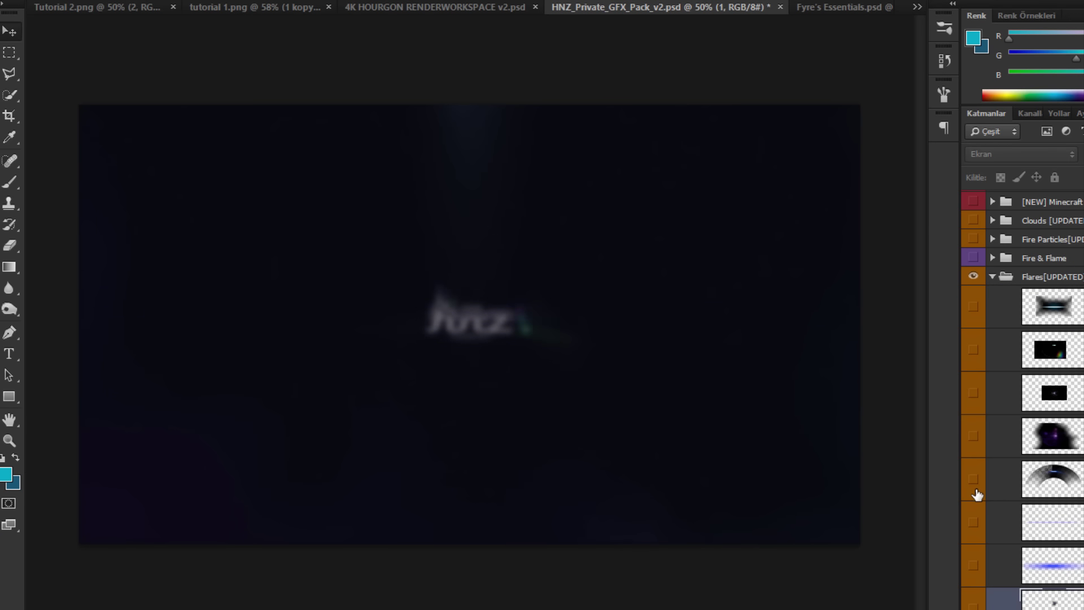
{"action": "left_click", "coordinate": [975, 430]}
{"action": "left_click", "coordinate": [976, 430]}
{"action": "left_click", "coordinate": [973, 389]}
{"action": "left_click", "coordinate": [973, 389]}
{"action": "left_click", "coordinate": [971, 351]}
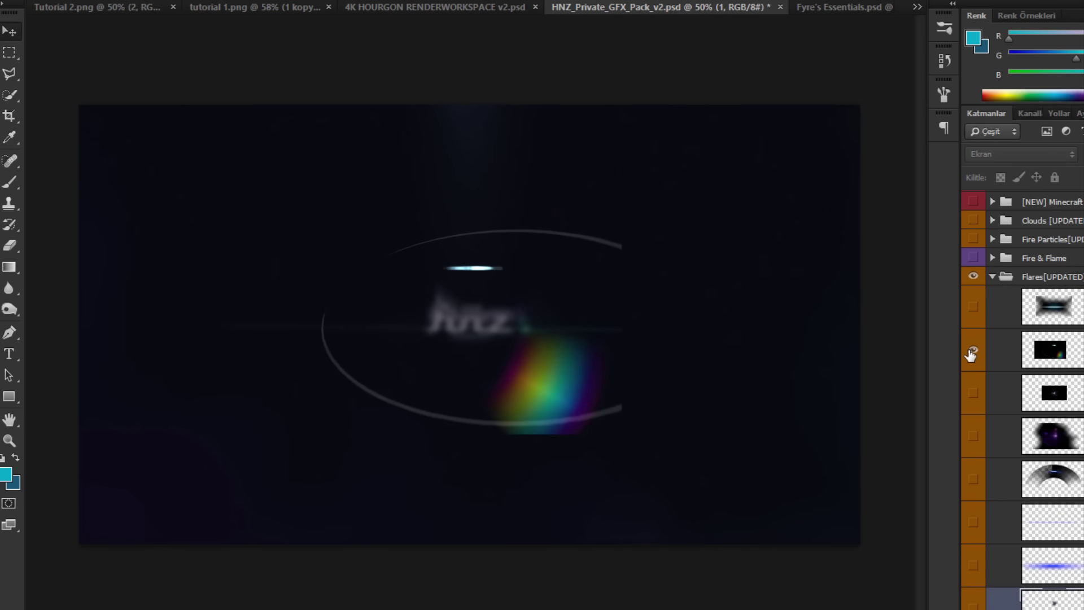
{"action": "left_click", "coordinate": [971, 351]}
{"action": "left_click", "coordinate": [974, 325]}
{"action": "left_click", "coordinate": [975, 326]}
Step: Preview the flares in the middle of the Flares group, down to the green and red ones
{"action": "scroll", "coordinate": [975, 329], "scroll_direction": "down", "scroll_amount": 3}
{"action": "left_click", "coordinate": [976, 535]}
{"action": "left_click", "coordinate": [976, 535]}
{"action": "left_click", "coordinate": [968, 477]}
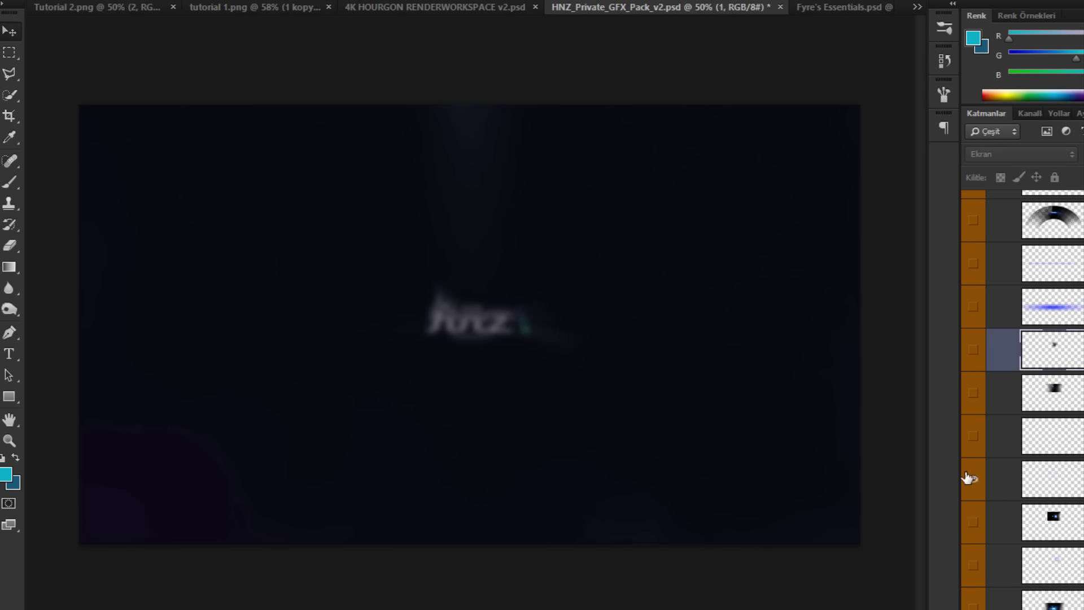
{"action": "left_click", "coordinate": [968, 477]}
{"action": "left_click", "coordinate": [971, 445]}
{"action": "left_click", "coordinate": [970, 446]}
{"action": "scroll", "coordinate": [971, 450], "scroll_direction": "down", "scroll_amount": 2}
{"action": "left_click", "coordinate": [1003, 576]}
{"action": "left_click", "coordinate": [981, 567]}
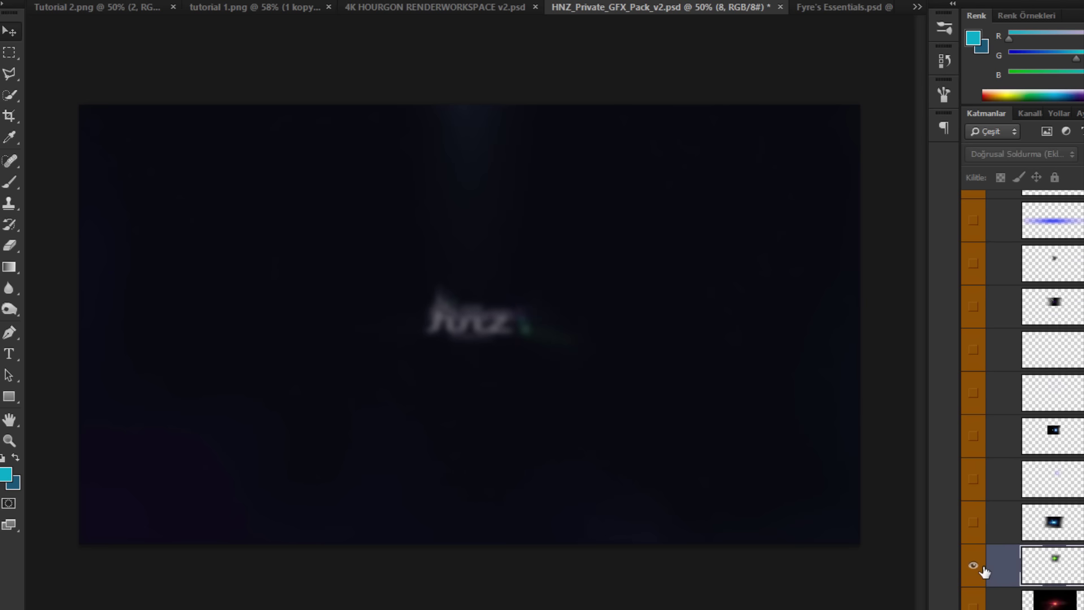
{"action": "left_click", "coordinate": [980, 568]}
{"action": "left_click", "coordinate": [974, 604]}
{"action": "left_click", "coordinate": [974, 604]}
Step: Preview the last flares of the Flares group, including the white star and the blue light streaks
{"action": "scroll", "coordinate": [992, 568], "scroll_direction": "down", "scroll_amount": 4}
{"action": "left_click", "coordinate": [974, 564]}
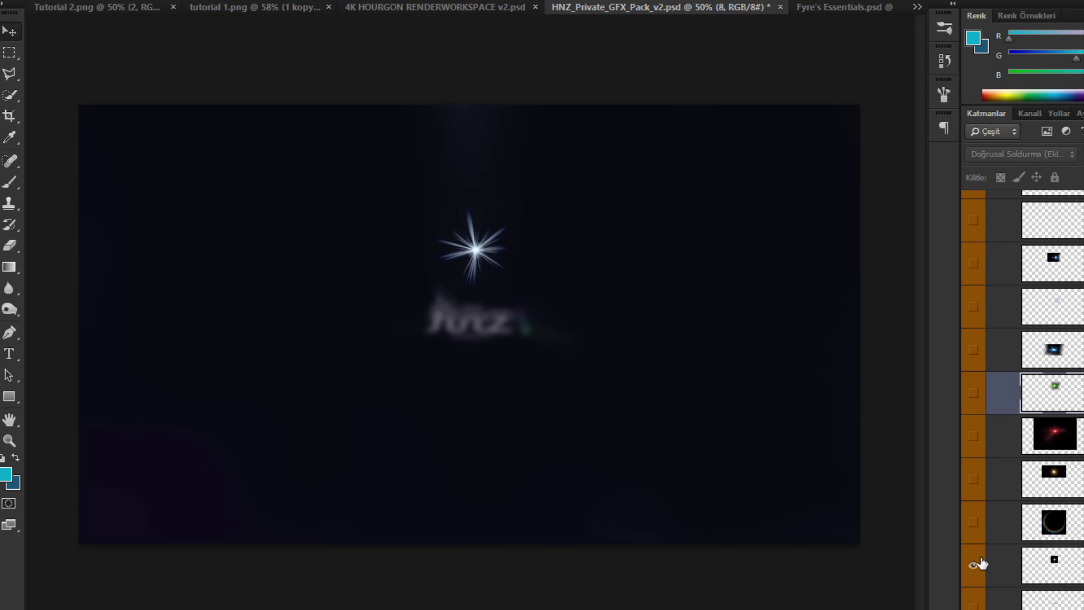
{"action": "left_click", "coordinate": [975, 564]}
{"action": "scroll", "coordinate": [958, 455], "scroll_direction": "down", "scroll_amount": 2}
{"action": "left_click", "coordinate": [973, 565]}
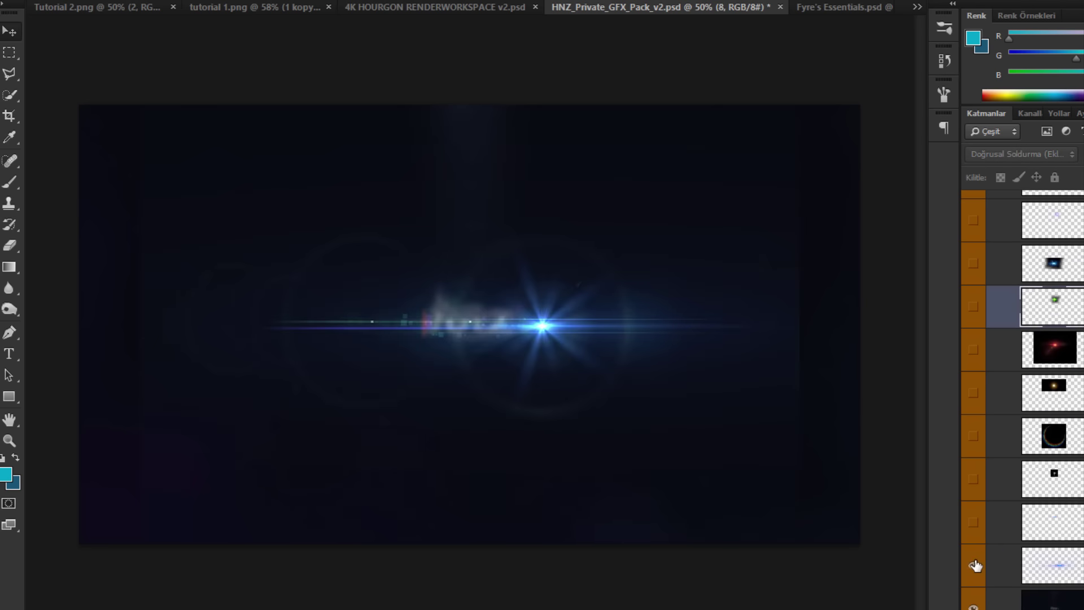
{"action": "left_click", "coordinate": [973, 565]}
{"action": "left_click", "coordinate": [973, 526]}
{"action": "left_click", "coordinate": [973, 526]}
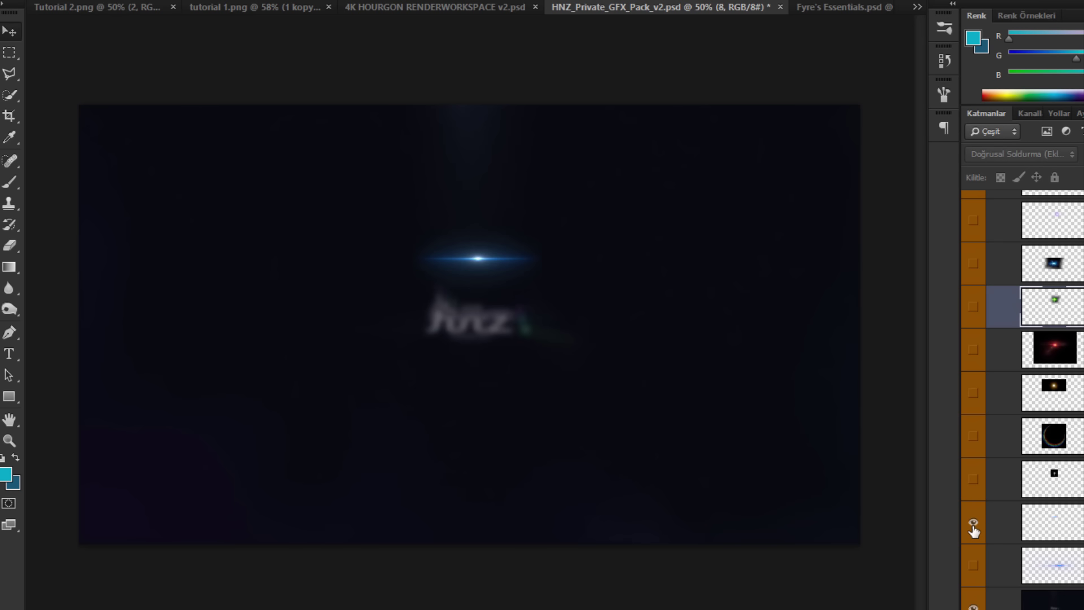
Step: Check the blue lens flare layer in HNZ_Private_GFX_Pack_v2.psd and copy it into Tutorial 2.png
{"action": "left_click", "coordinate": [973, 526]}
{"action": "left_click", "coordinate": [973, 526]}
{"action": "left_click_drag", "start_coordinate": [1049, 524], "coordinate": [420, 360]}
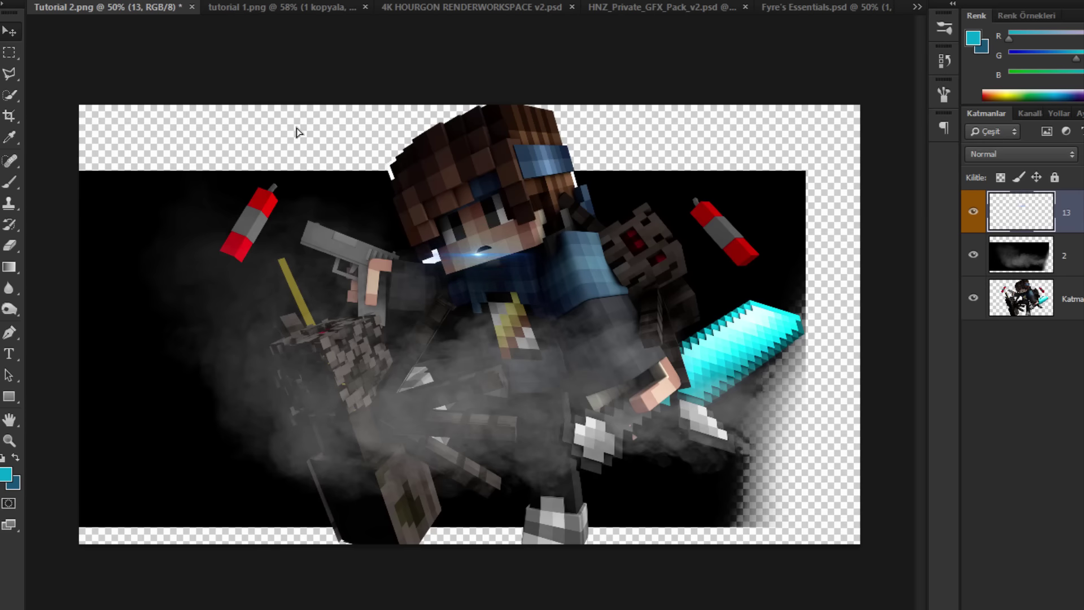
Step: Transfer the flare layer into tutorial 1.png and close Tutorial 2.png without saving its changes
{"action": "left_click", "coordinate": [290, 11]}
{"action": "left_click", "coordinate": [191, 6]}
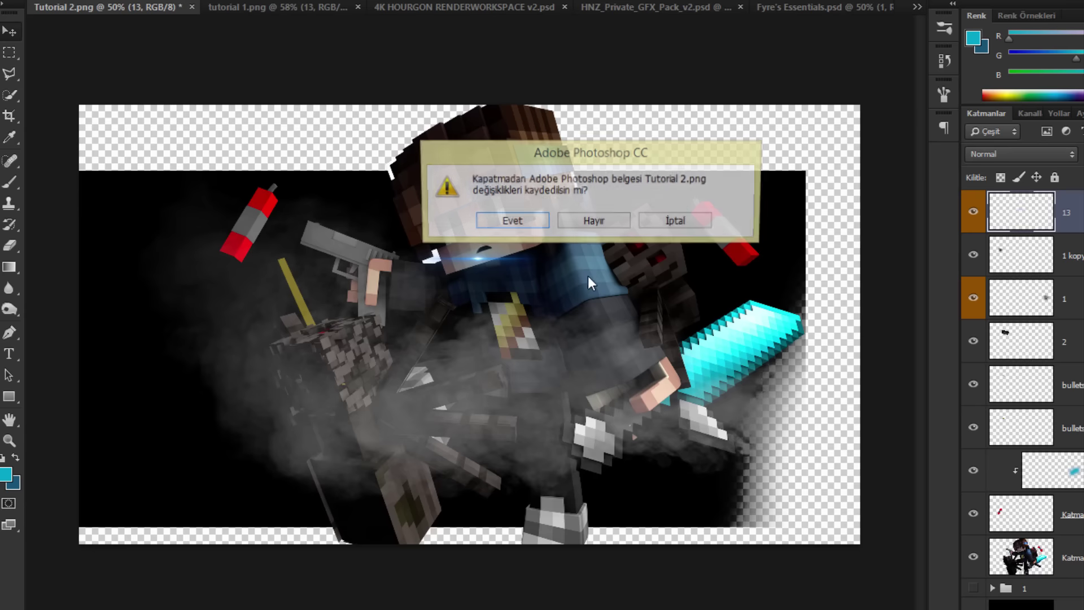
{"action": "left_click", "coordinate": [592, 215]}
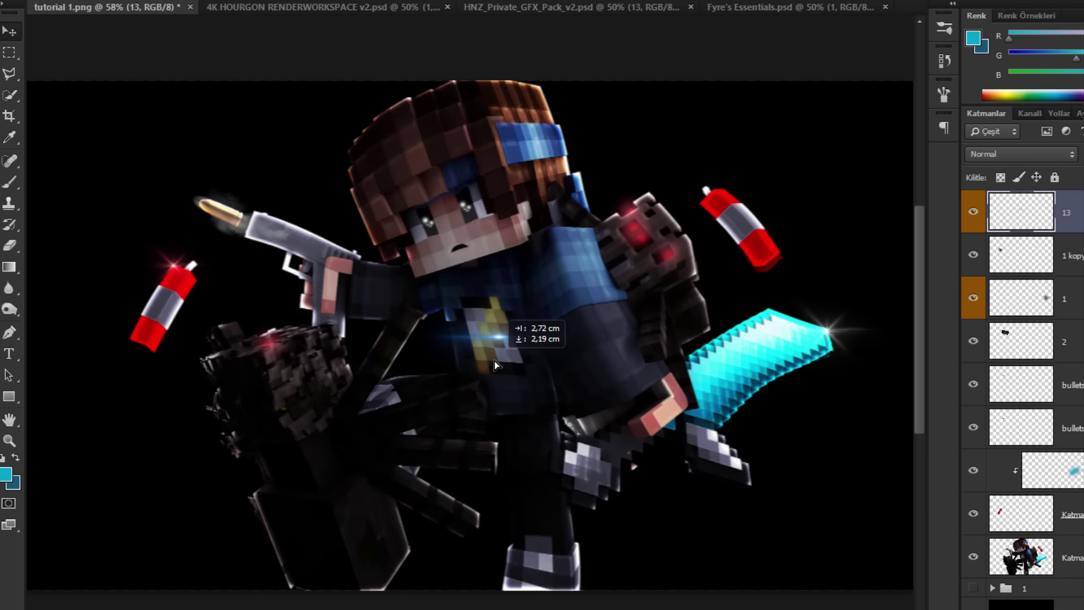
Step: Place the flare over the yellow chest emblem, shrink it to about the emblem's width and tilt it slightly
{"action": "scroll", "coordinate": [497, 347], "scroll_direction": "up", "scroll_amount": 8}
{"action": "left_click_drag", "start_coordinate": [507, 306], "coordinate": [500, 299]}
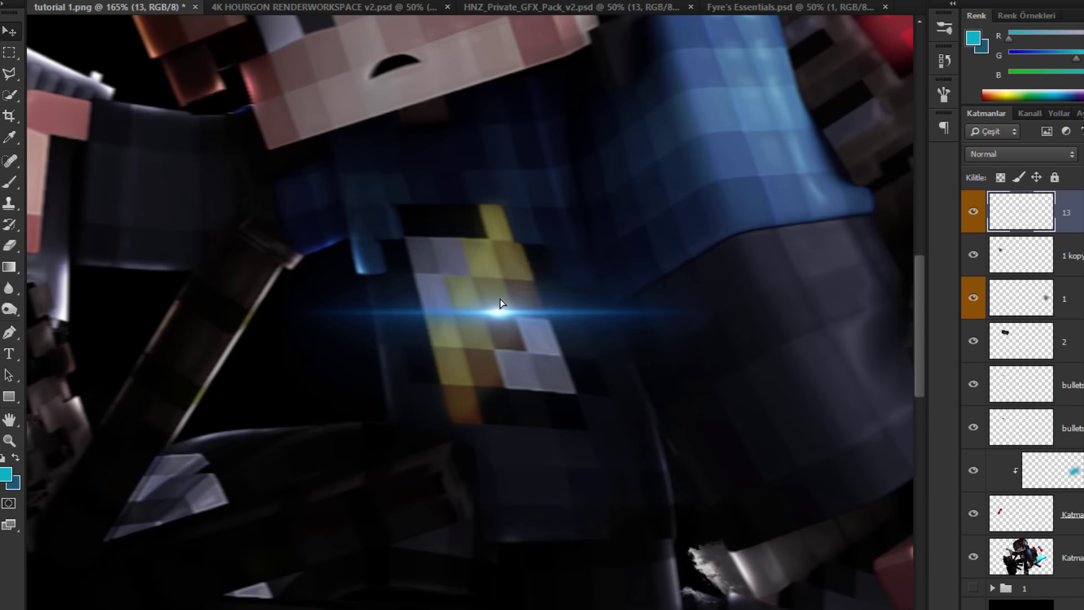
{"action": "key", "text": "ctrl+t"}
{"action": "left_click_drag", "start_coordinate": [244, 0], "coordinate": [226, 0]}
{"action": "left_click", "coordinate": [269, 0]}
{"action": "left_click_drag", "start_coordinate": [180, 134], "coordinate": [178, 137]}
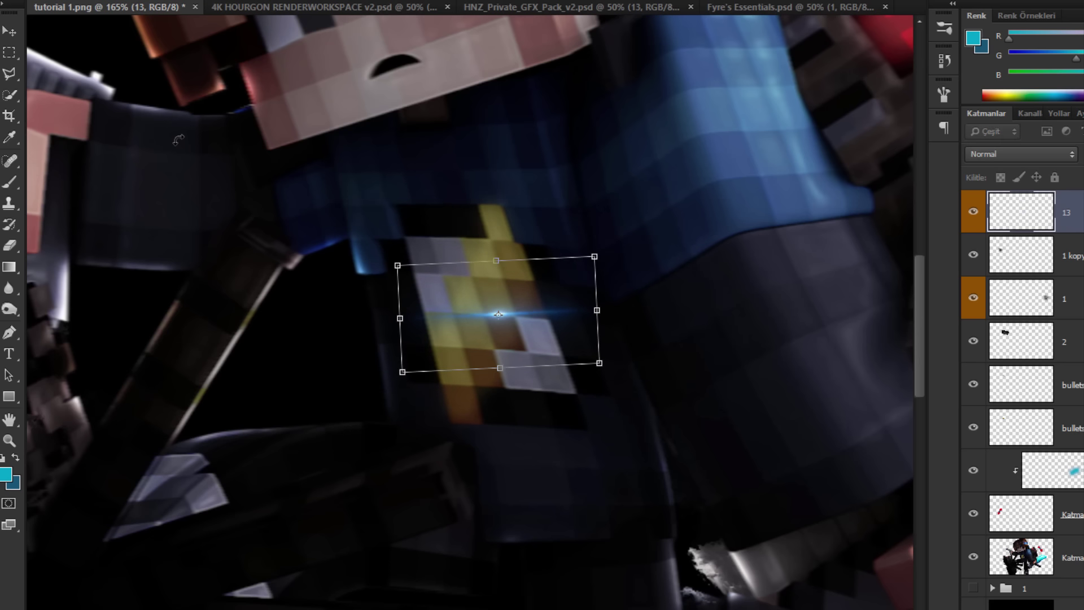
{"action": "key", "text": "Return"}
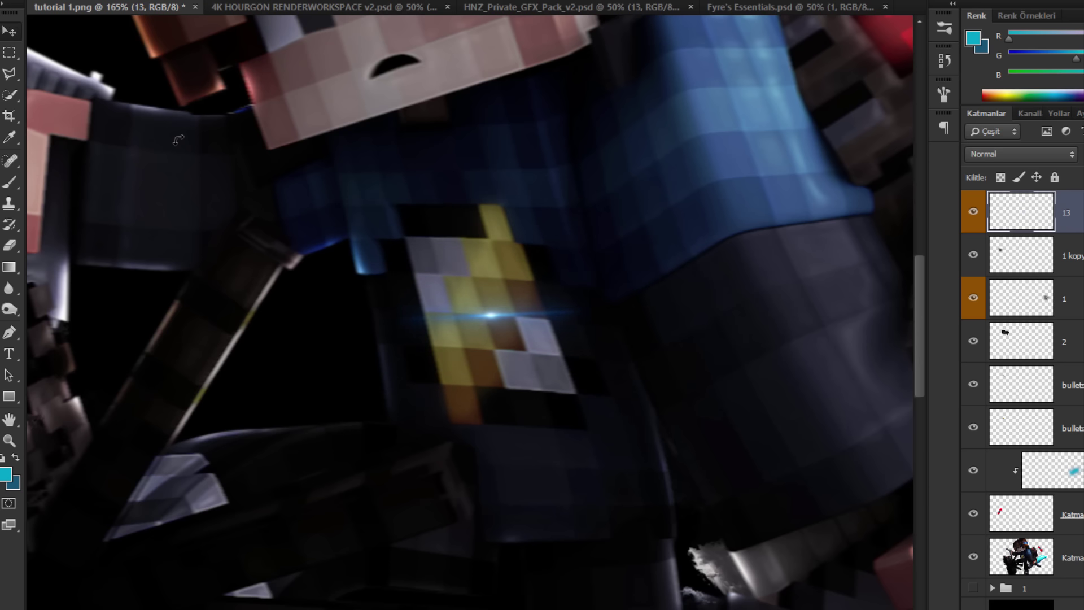
Step: Colorize the chest flare to a golden yellow with Hue/Saturation
{"action": "key", "text": "ctrl+u"}
{"action": "left_click", "coordinate": [1041, 560]}
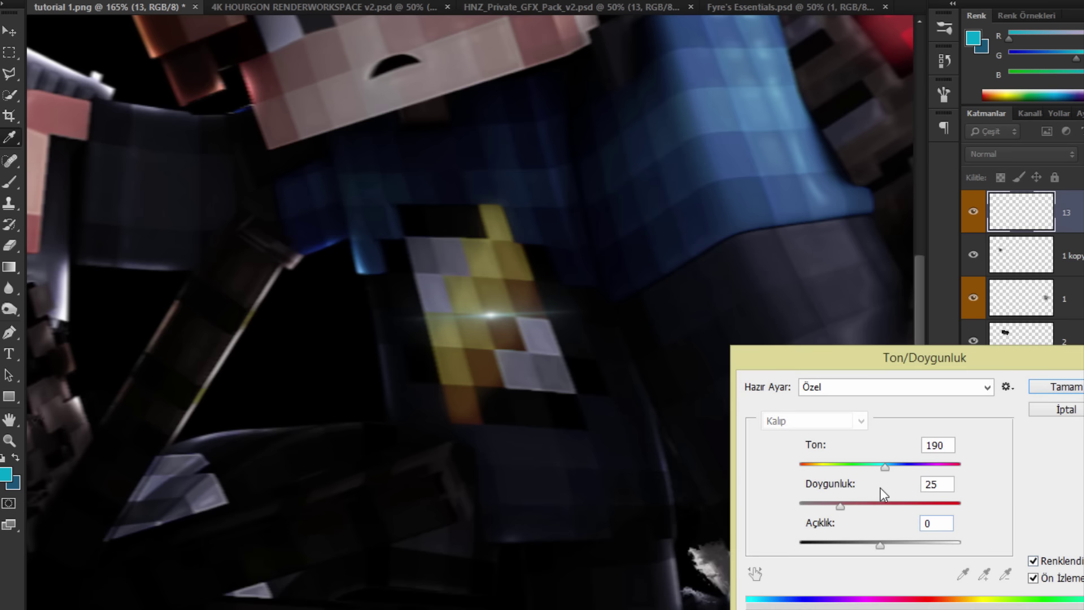
{"action": "left_click_drag", "start_coordinate": [895, 506], "coordinate": [892, 507]}
{"action": "key", "text": "Return"}
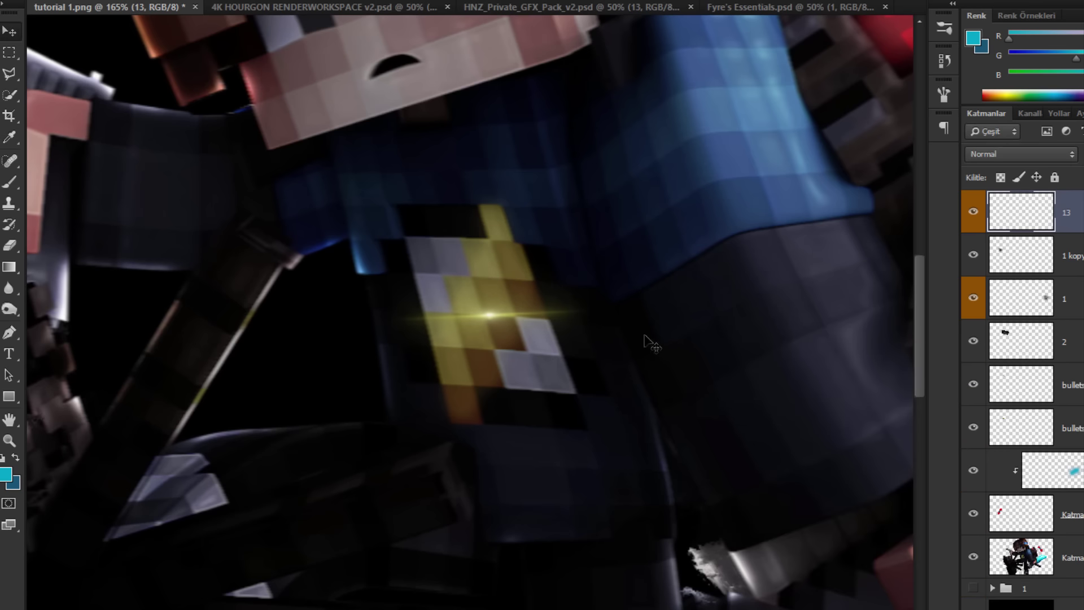
Step: Examine the whole character artwork at several zoom levels to judge the new flare
{"action": "scroll", "coordinate": [515, 314], "scroll_direction": "down", "scroll_amount": 5}
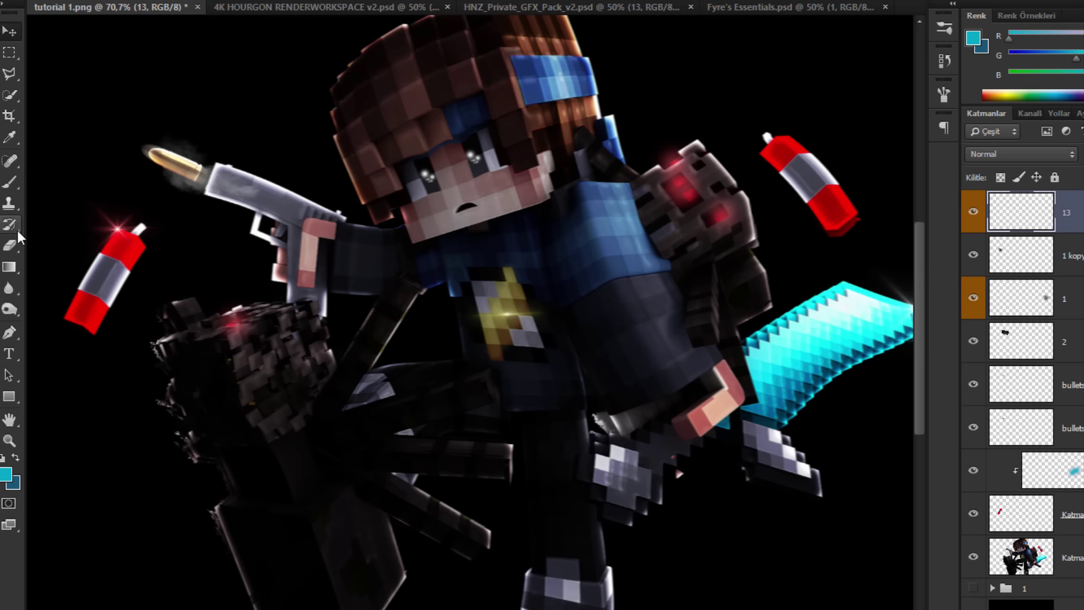
{"action": "left_click", "coordinate": [10, 245]}
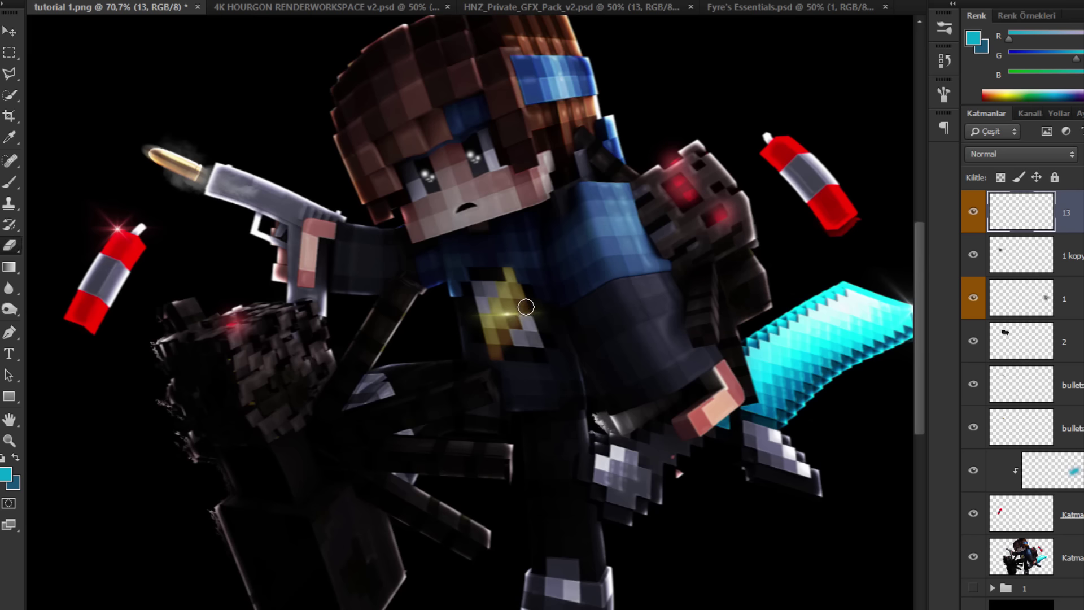
{"action": "scroll", "coordinate": [469, 311], "scroll_direction": "down", "scroll_amount": 2}
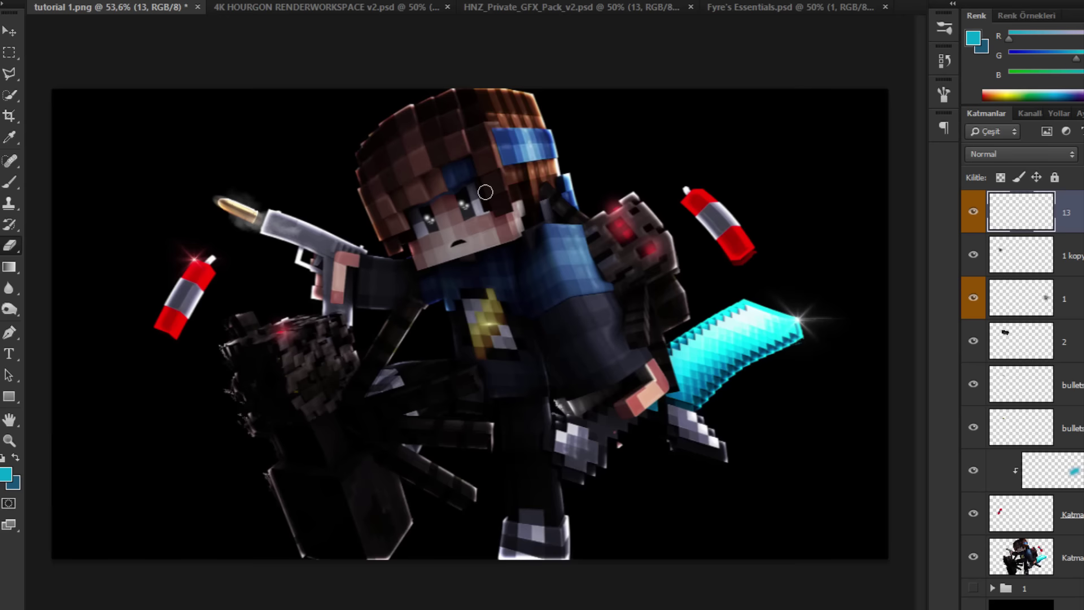
{"action": "left_click", "coordinate": [13, 31]}
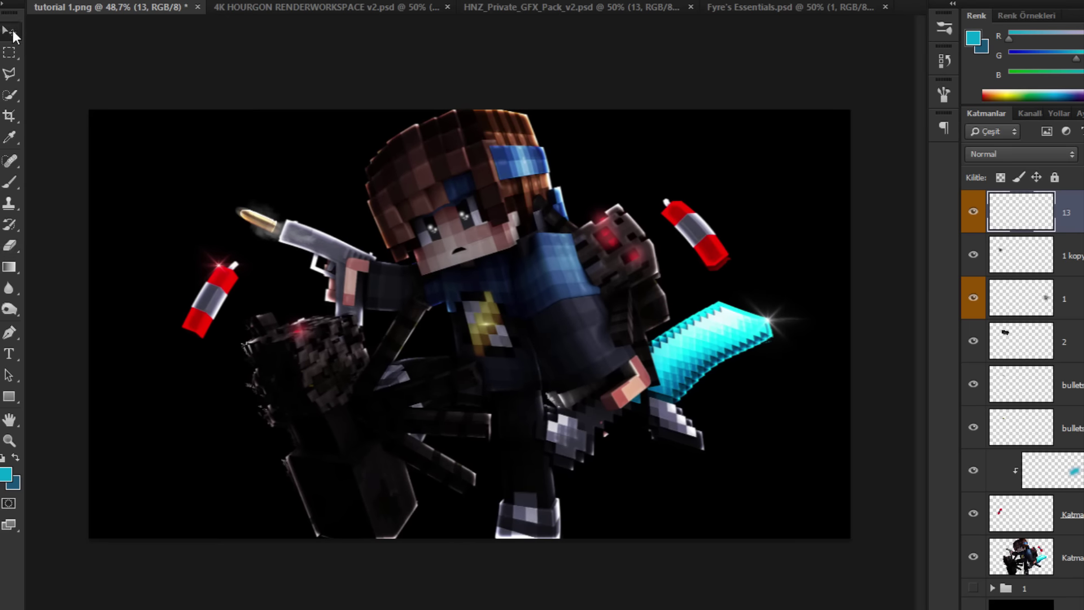
{"action": "scroll", "coordinate": [468, 275], "scroll_direction": "down", "scroll_amount": 1}
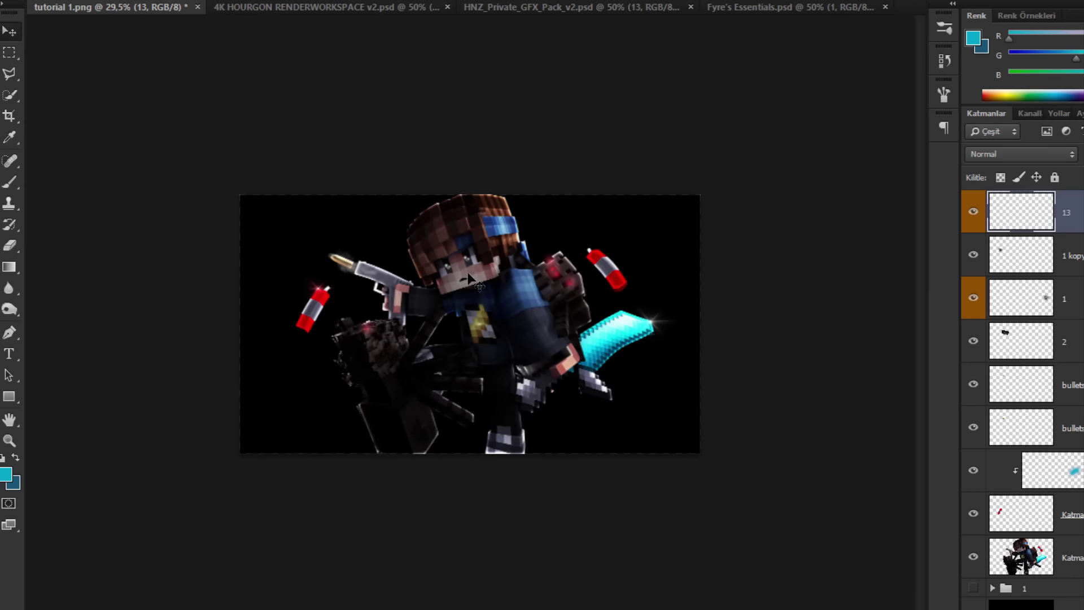
{"action": "scroll", "coordinate": [468, 275], "scroll_direction": "up", "scroll_amount": 1}
{"action": "scroll", "coordinate": [470, 277], "scroll_direction": "down", "scroll_amount": 1}
{"action": "scroll", "coordinate": [472, 278], "scroll_direction": "up", "scroll_amount": 1}
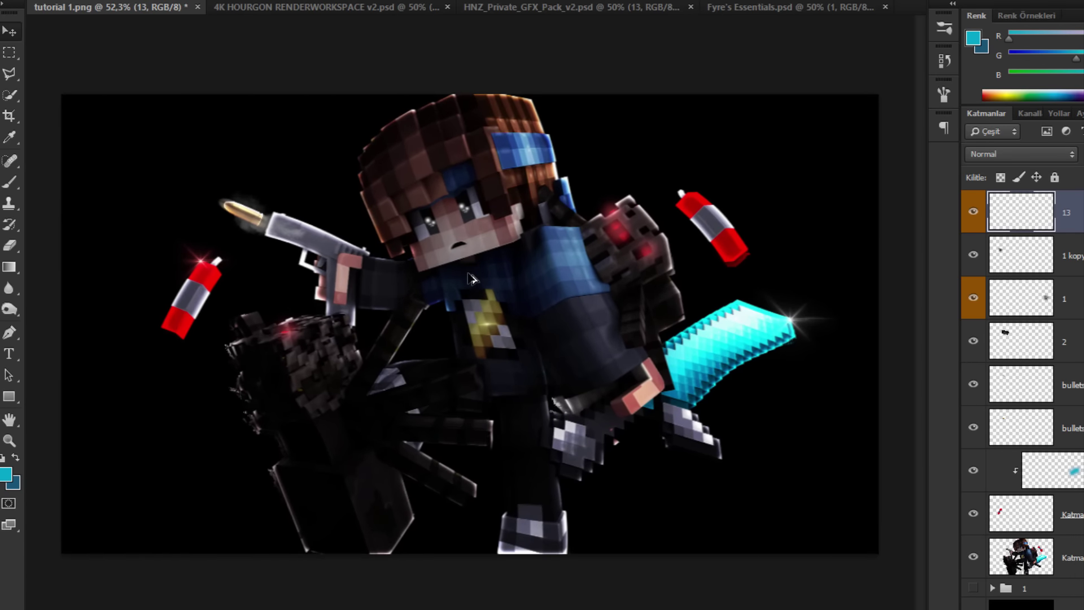
{"action": "scroll", "coordinate": [469, 276], "scroll_direction": "down", "scroll_amount": 1}
{"action": "scroll", "coordinate": [471, 277], "scroll_direction": "up", "scroll_amount": 1}
{"action": "scroll", "coordinate": [468, 275], "scroll_direction": "down", "scroll_amount": 1}
{"action": "scroll", "coordinate": [468, 274], "scroll_direction": "up", "scroll_amount": 1}
{"action": "scroll", "coordinate": [428, 177], "scroll_direction": "down", "scroll_amount": 2}
{"action": "scroll", "coordinate": [428, 177], "scroll_direction": "up", "scroll_amount": 1}
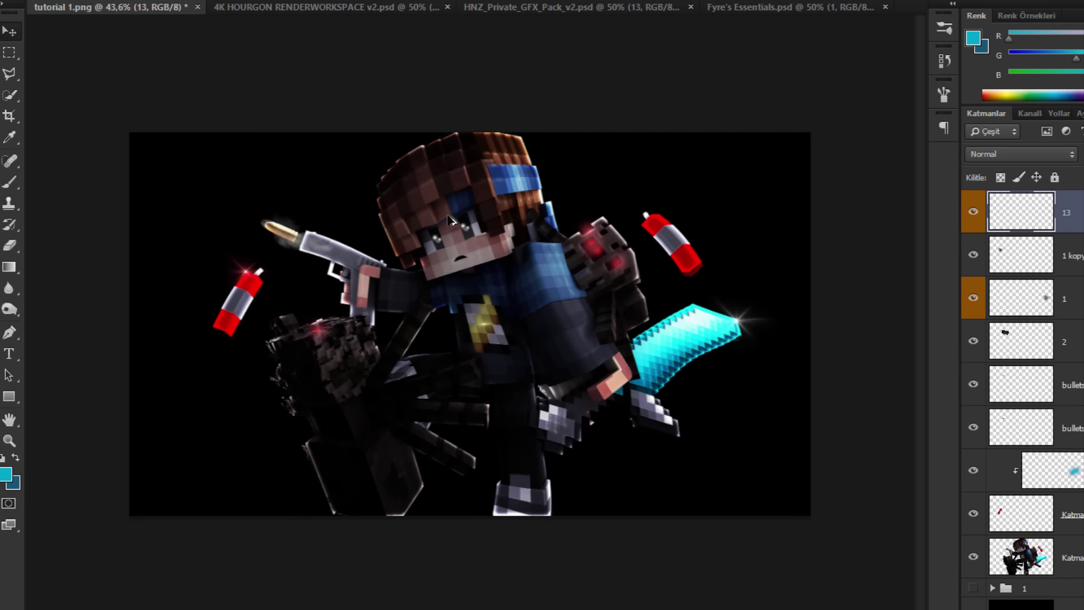
{"action": "scroll", "coordinate": [447, 215], "scroll_direction": "up", "scroll_amount": 2}
{"action": "scroll", "coordinate": [447, 215], "scroll_direction": "down", "scroll_amount": 1}
Step: Switch to Fyre's Essentials.psd, hide its visible flame layer and the Fire group, and collapse the group
{"action": "left_click", "coordinate": [783, 4]}
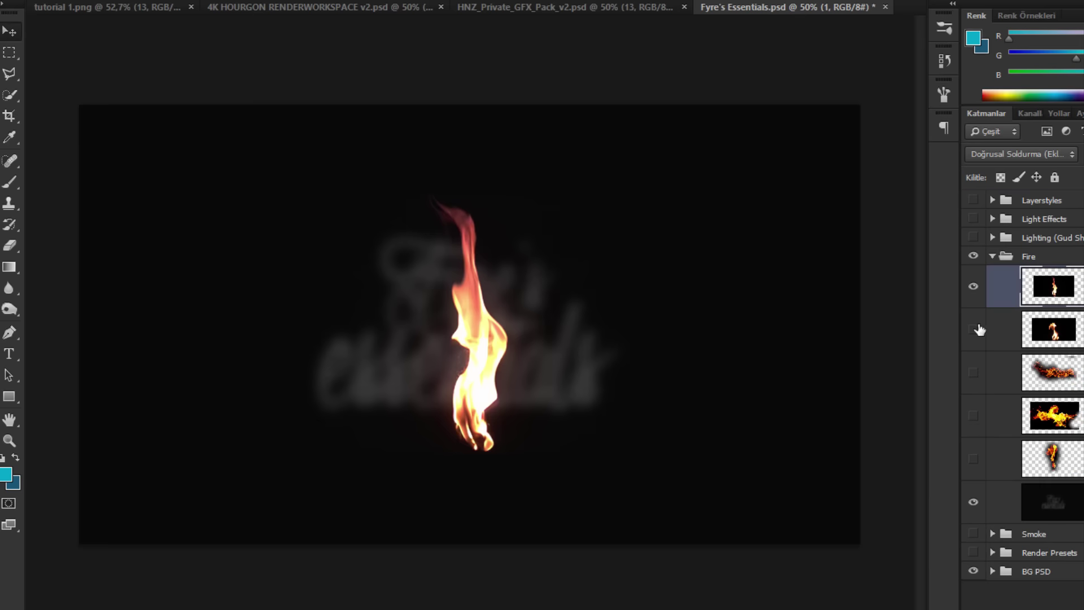
{"action": "left_click", "coordinate": [973, 286]}
{"action": "left_click", "coordinate": [972, 256]}
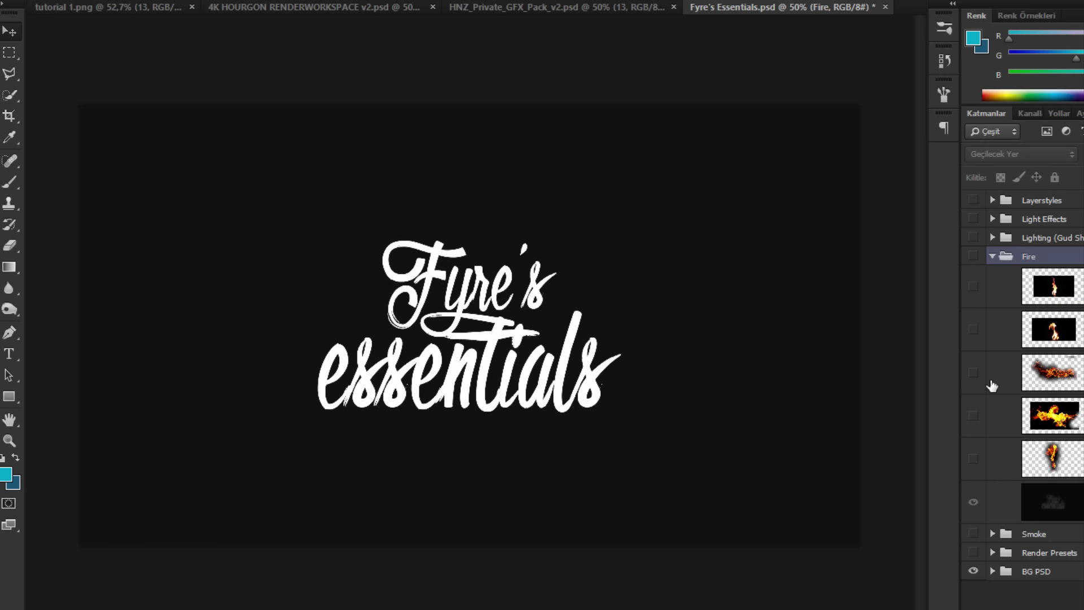
{"action": "left_click", "coordinate": [993, 256]}
Step: Expand the Smoke group and show only its first smoke layer, with that layer selected
{"action": "left_click", "coordinate": [993, 275]}
{"action": "left_click", "coordinate": [981, 307]}
{"action": "left_click", "coordinate": [981, 307]}
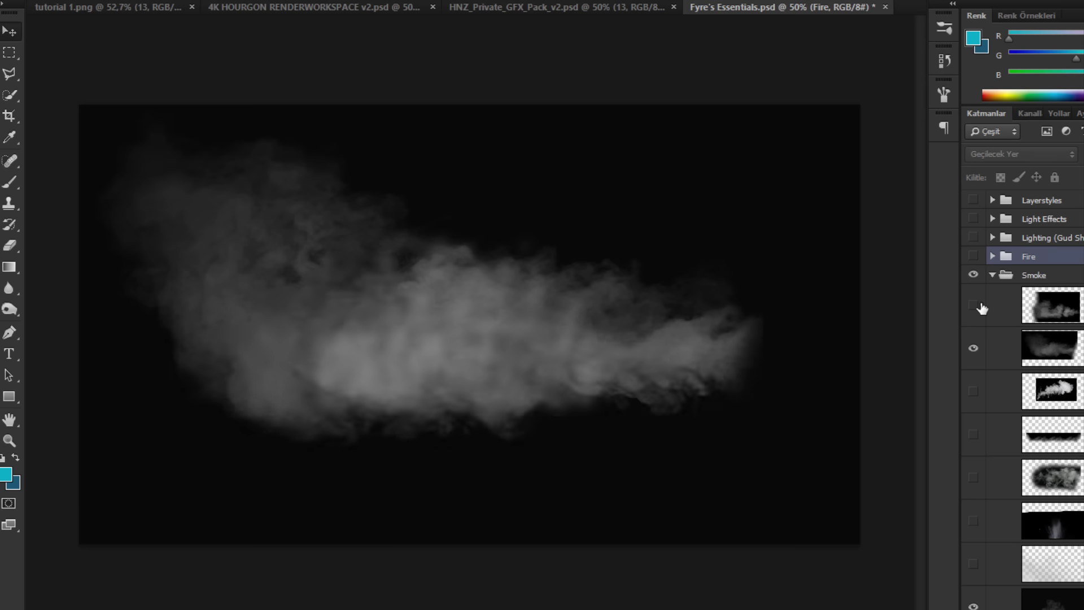
{"action": "left_click", "coordinate": [981, 307]}
{"action": "left_click", "coordinate": [1050, 347]}
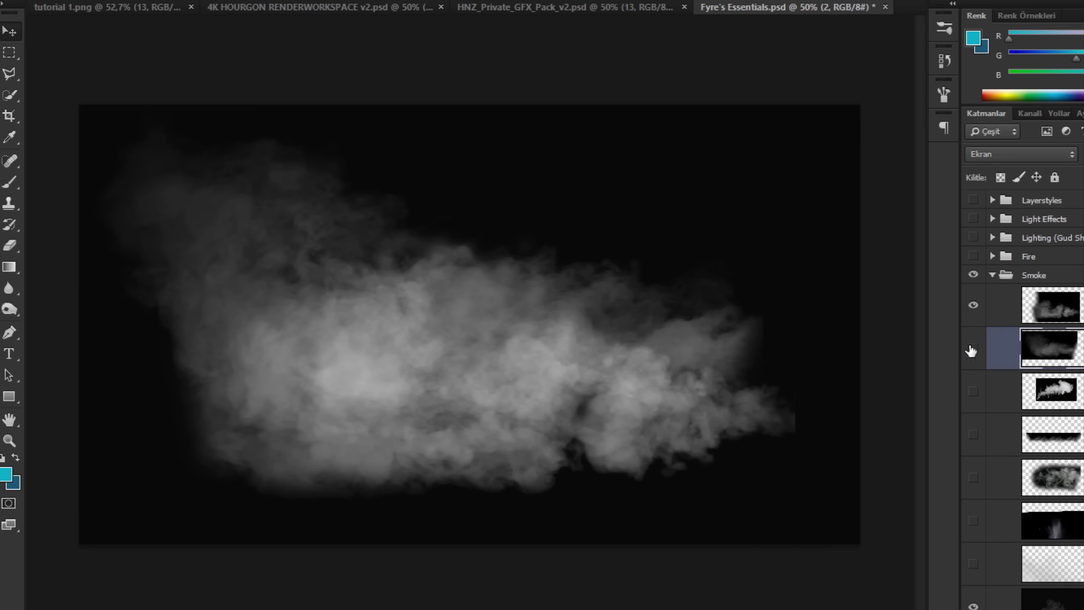
{"action": "left_click", "coordinate": [971, 351]}
{"action": "left_click", "coordinate": [1050, 304]}
Step: Erase the hard edge at the smoke's narrow end with a soft eraser and copy the smoke layer into tutorial 1.png
{"action": "left_click_drag", "start_coordinate": [695, 325], "coordinate": [637, 282]}
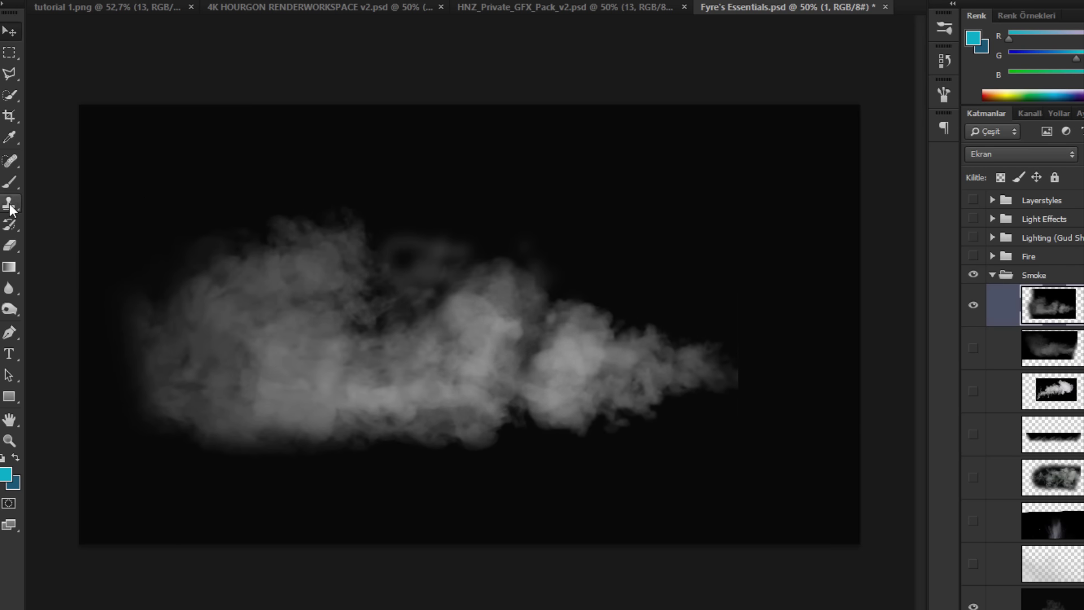
{"action": "left_click", "coordinate": [8, 235]}
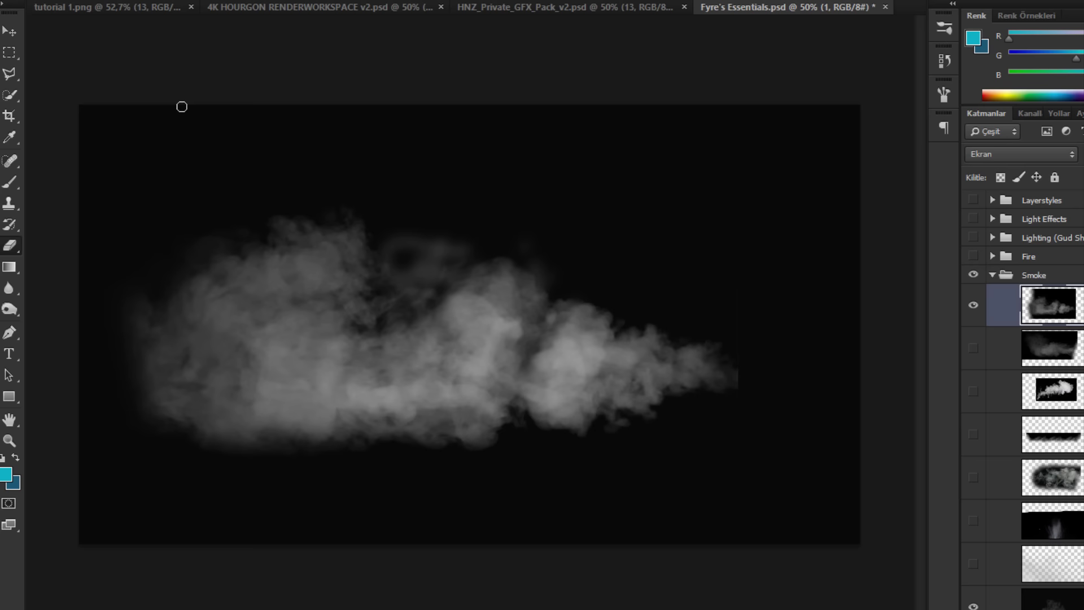
{"action": "right_click", "coordinate": [788, 346], "text": "alt"}
{"action": "left_click_drag", "start_coordinate": [710, 183], "coordinate": [762, 581]}
{"action": "left_click", "coordinate": [8, 32]}
{"action": "mouse_move", "coordinate": [305, 339]}
{"action": "left_mouse_down"}
{"action": "mouse_move", "coordinate": [212, 23]}
{"action": "mouse_move", "coordinate": [164, 7]}
{"action": "mouse_move", "coordinate": [571, 465]}
{"action": "mouse_move", "coordinate": [412, 472]}
{"action": "mouse_move", "coordinate": [415, 461]}
{"action": "left_mouse_up"}
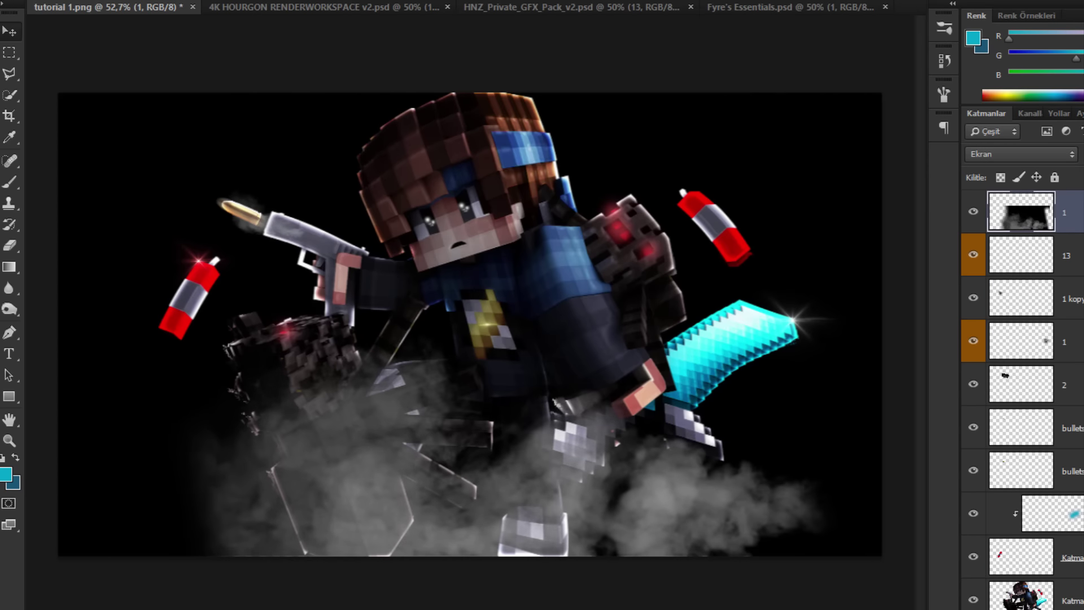
Step: Scale down the smoke layer and position it along the base of the artwork, around the character's feet
{"action": "key", "text": "ctrl+t"}
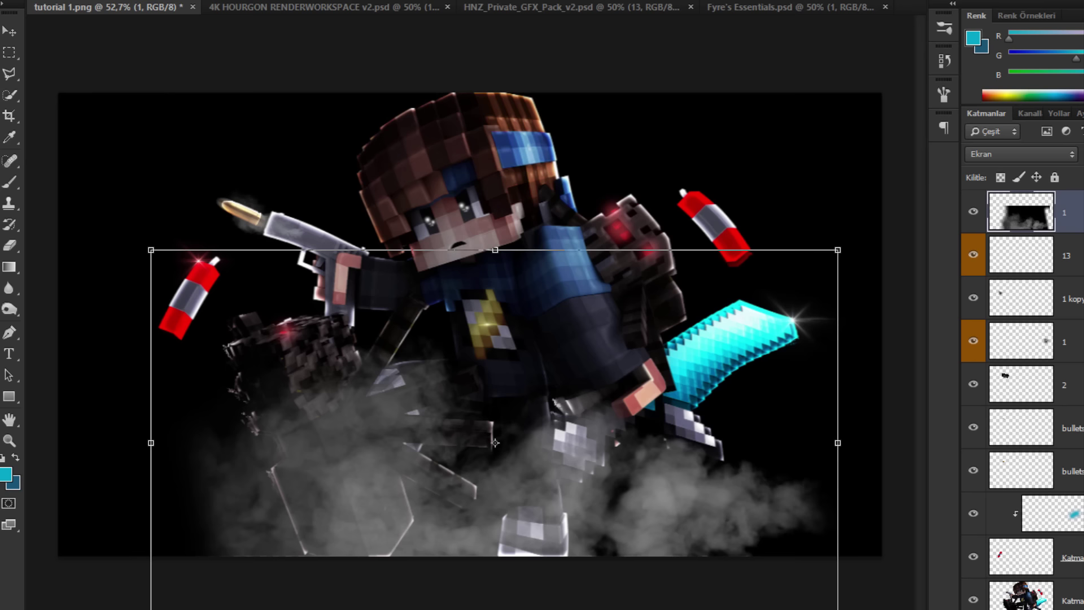
{"action": "left_click_drag", "start_coordinate": [215, 0], "coordinate": [187, 4]}
{"action": "left_click_drag", "start_coordinate": [479, 447], "coordinate": [453, 473]}
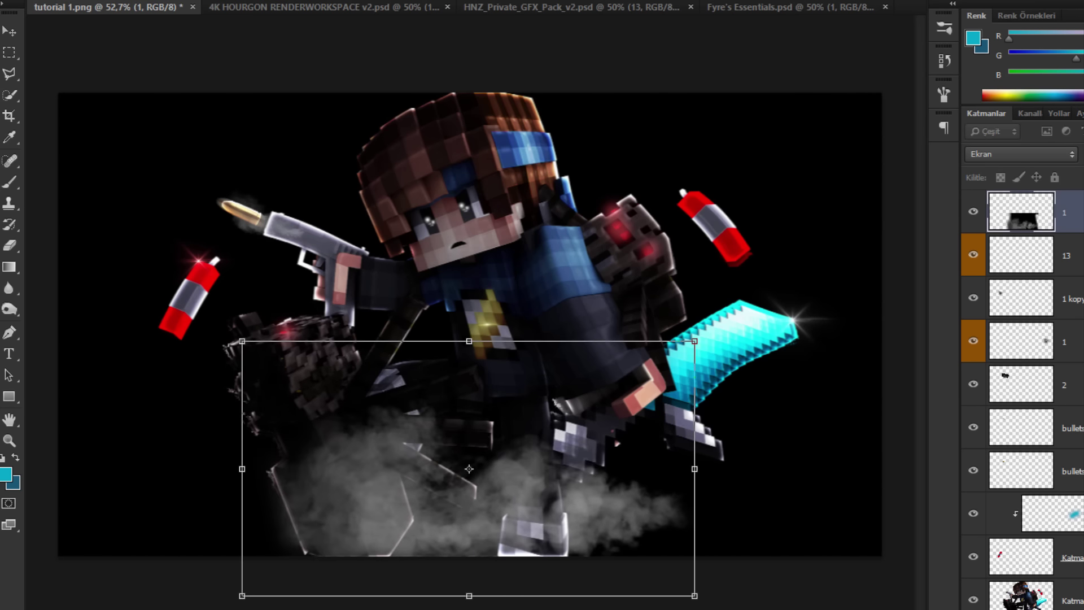
{"action": "left_click_drag", "start_coordinate": [694, 341], "coordinate": [767, 301]}
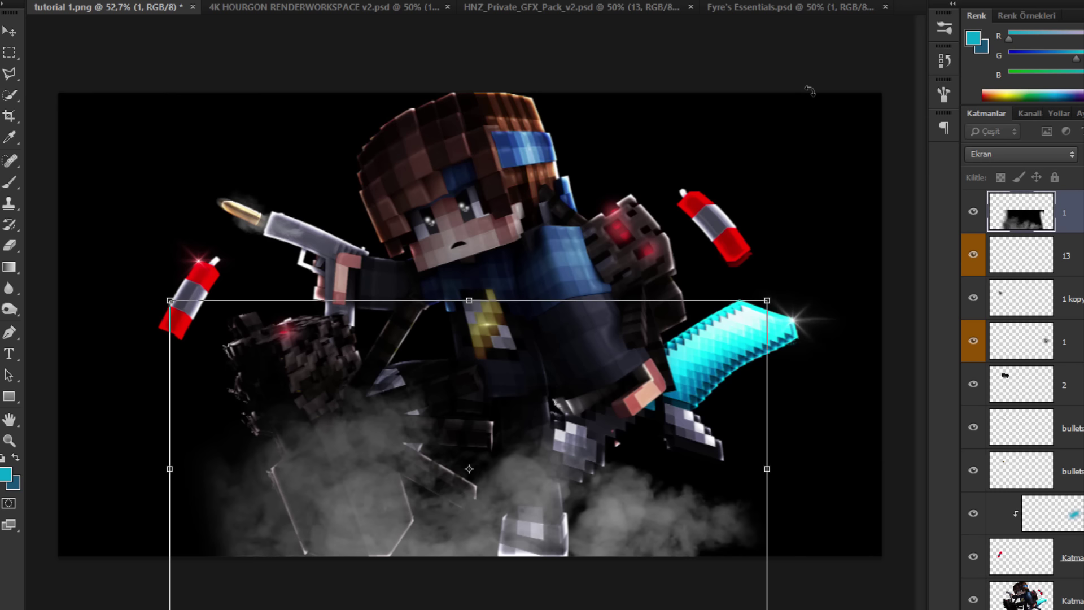
{"action": "key", "text": "Return"}
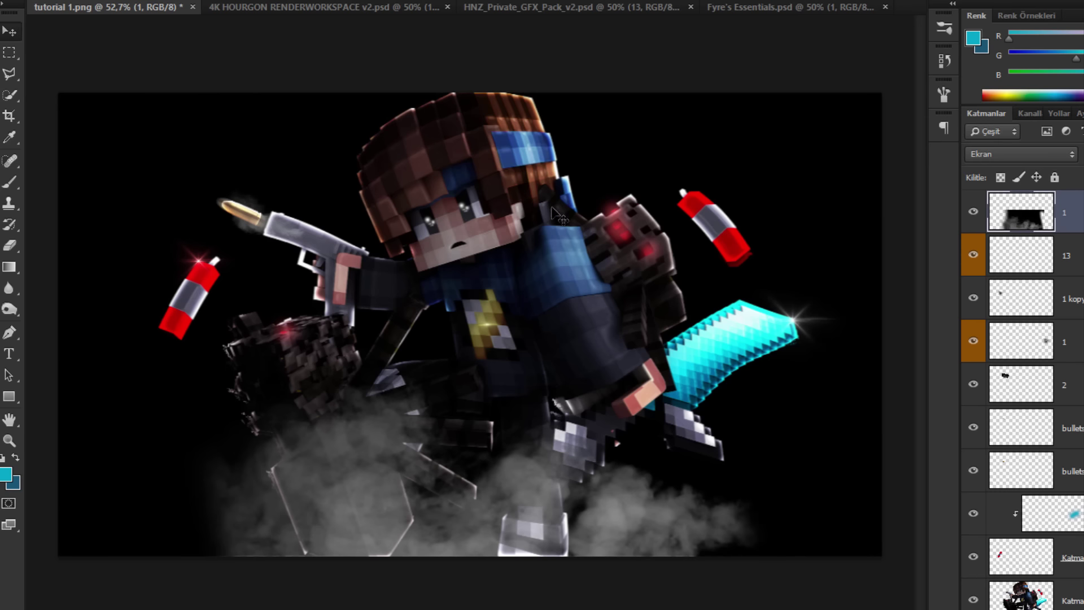
Step: Check the smoke against the whole composition and delete the smoke layer
{"action": "scroll", "coordinate": [553, 212], "scroll_direction": "down", "scroll_amount": 6}
{"action": "scroll", "coordinate": [493, 245], "scroll_direction": "up", "scroll_amount": 5}
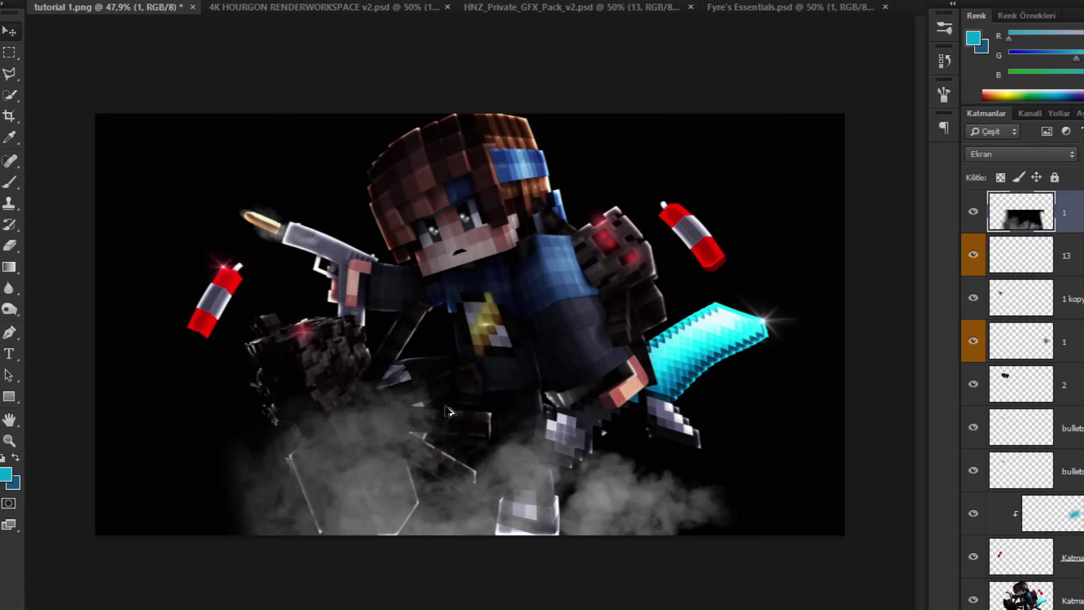
{"action": "scroll", "coordinate": [449, 411], "scroll_direction": "up", "scroll_amount": 3}
{"action": "scroll", "coordinate": [449, 428], "scroll_direction": "down", "scroll_amount": 2}
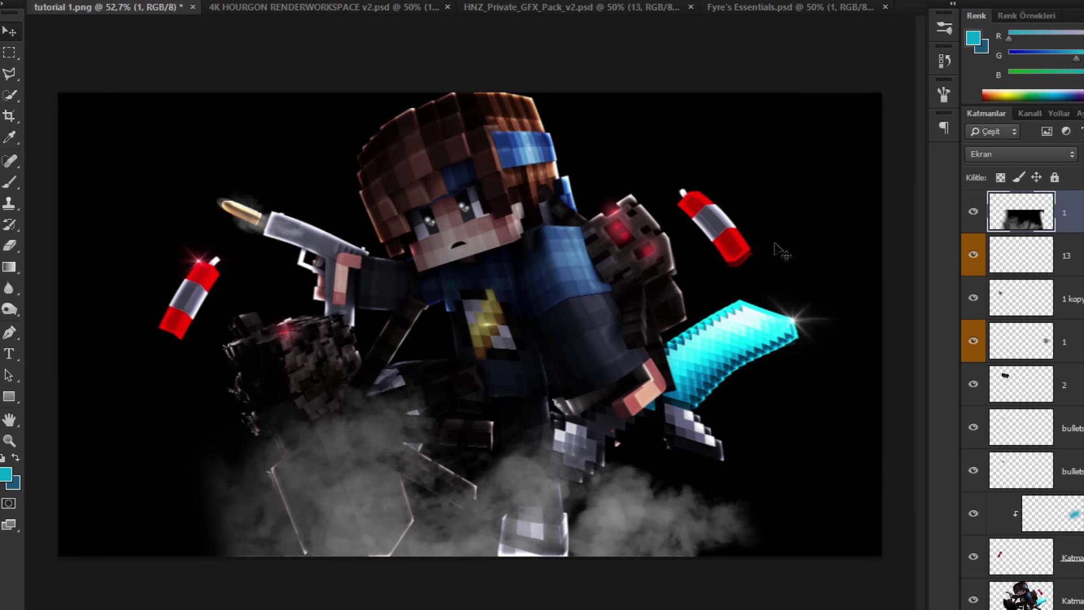
{"action": "left_click_drag", "start_coordinate": [314, 230], "coordinate": [316, 226]}
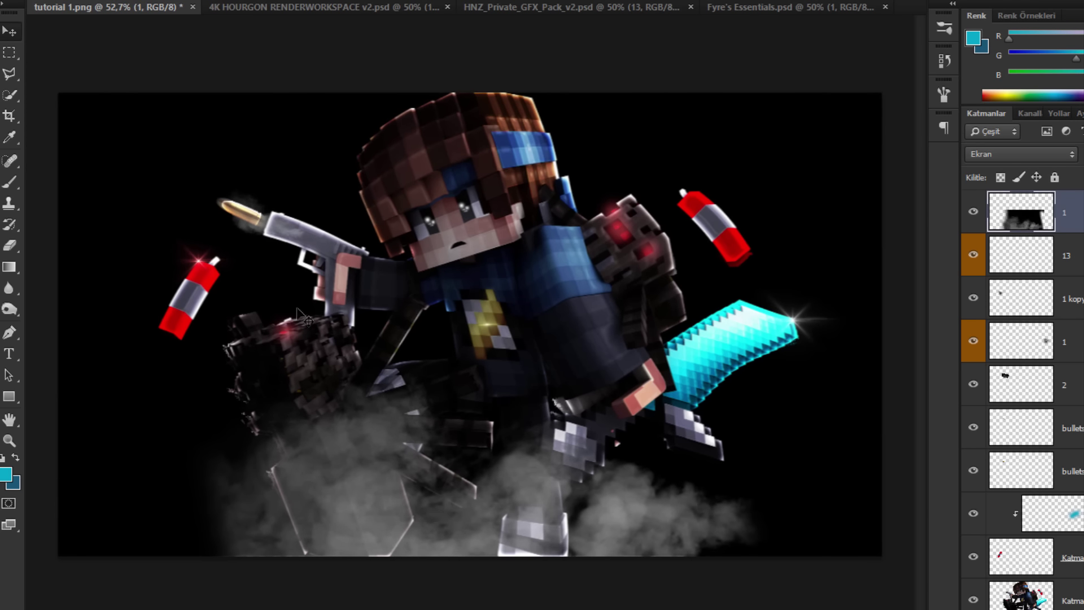
{"action": "key", "text": "Delete"}
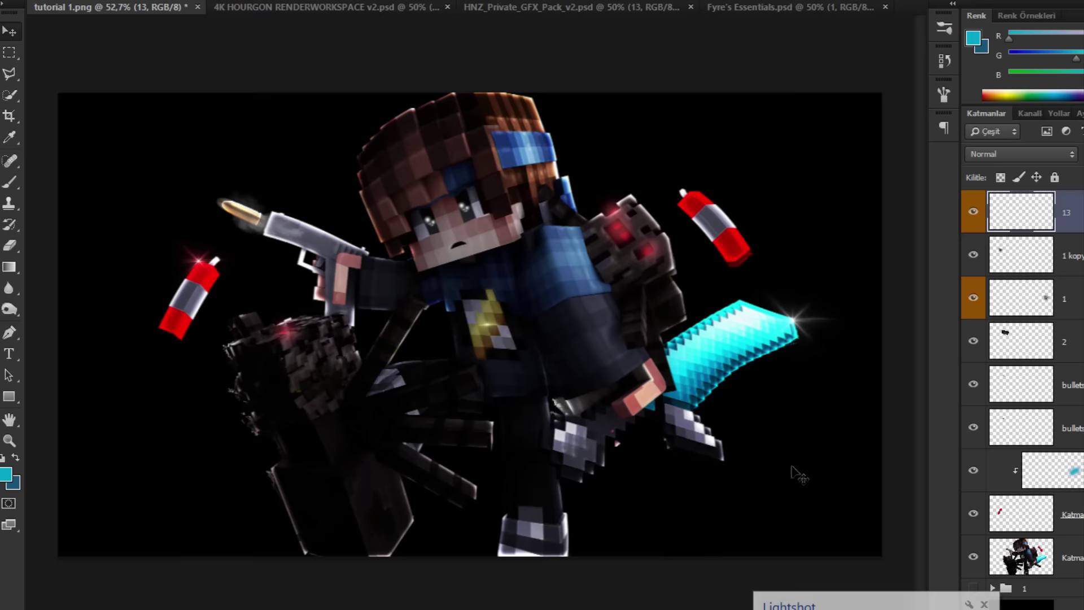
Step: Dismiss the Lightshot notification and place the dark forest image Screenshot_2, enlarged to cover the whole canvas
{"action": "left_click", "coordinate": [985, 603]}
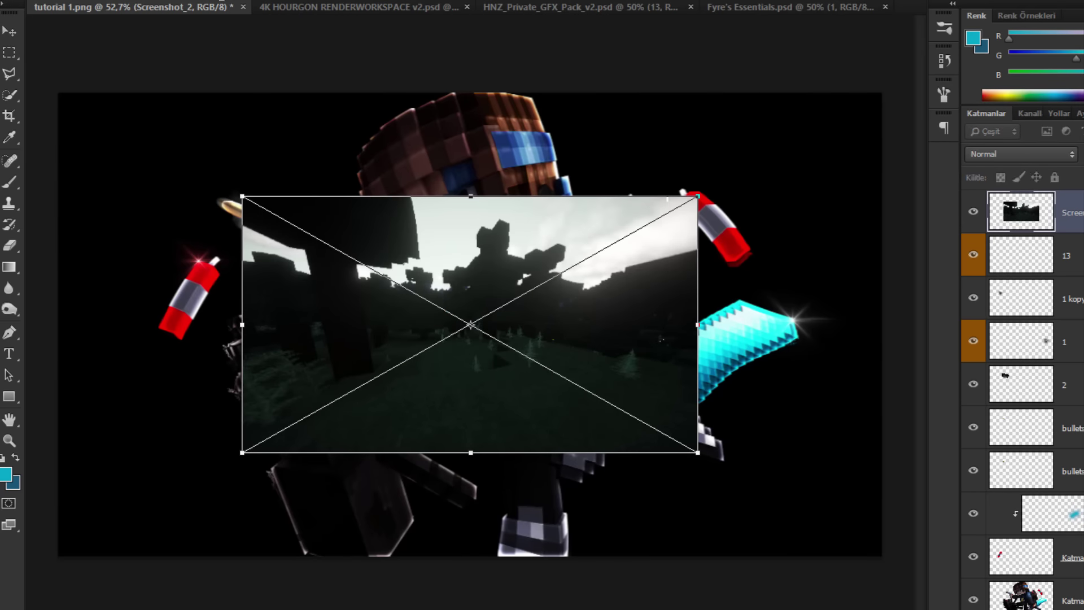
{"action": "left_click_drag", "start_coordinate": [220, 0], "coordinate": [289, 0]}
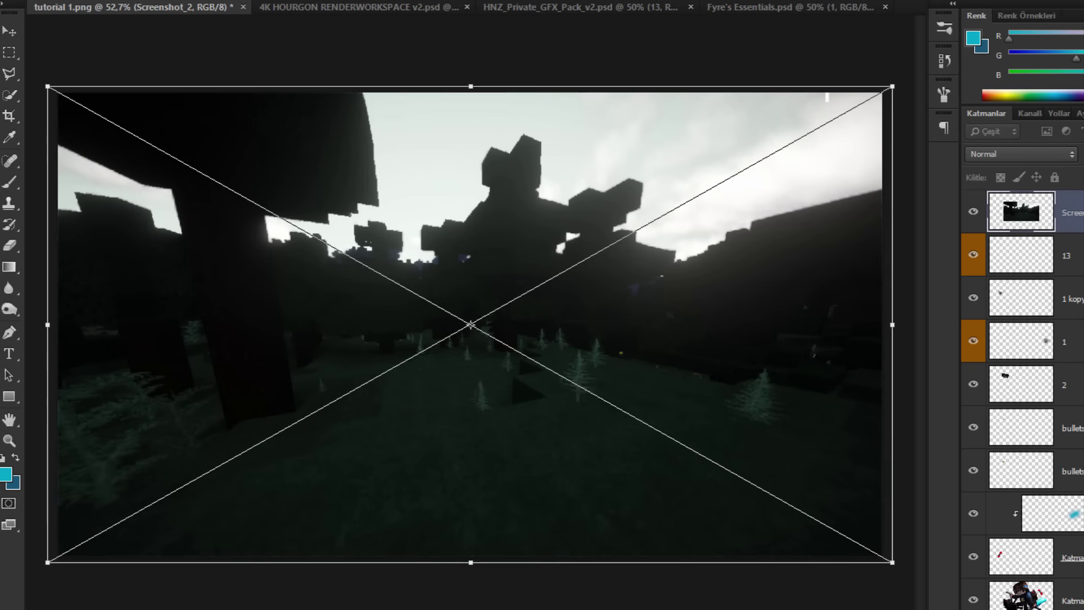
{"action": "key", "text": "Return"}
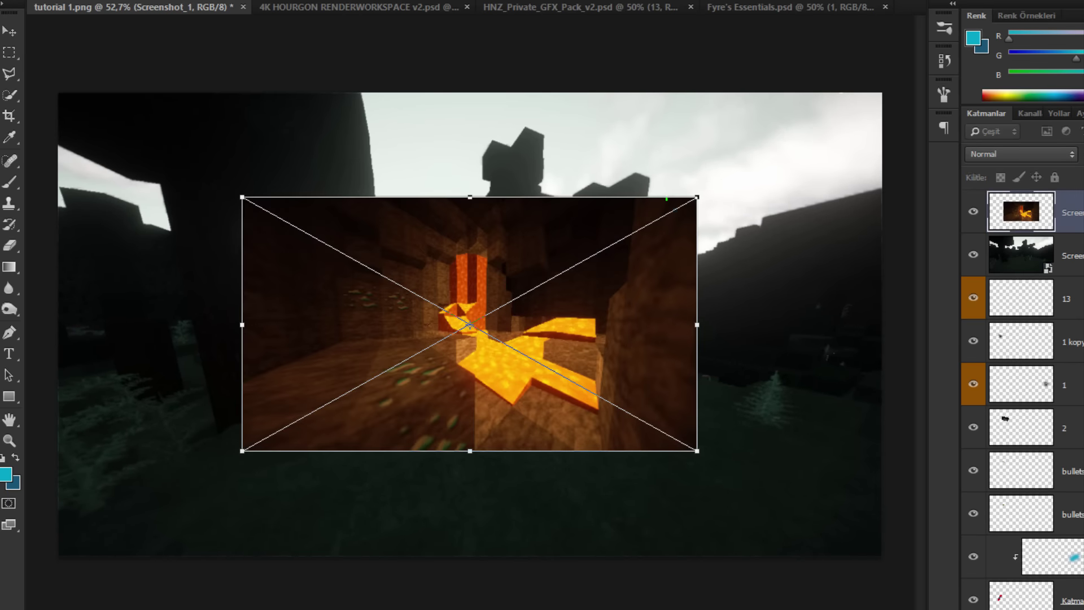
Step: Place the lava cave image Screenshot_1 above the forest image, enlarged to cover the whole canvas
{"action": "left_click_drag", "start_coordinate": [697, 451], "coordinate": [886, 557]}
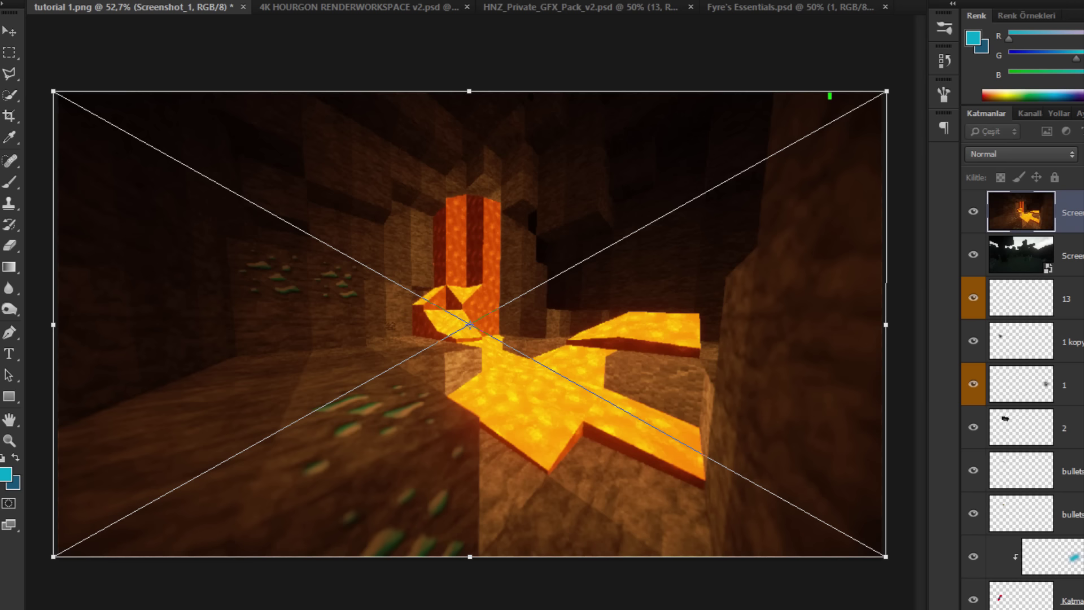
{"action": "key", "text": "Return"}
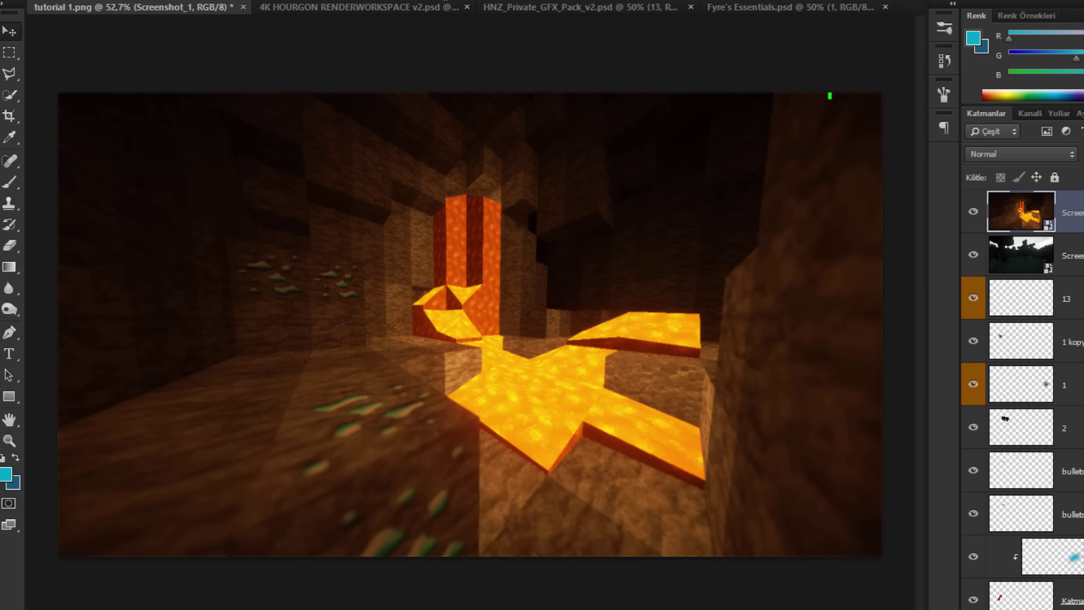
Step: Enlarge the lava cave image slightly further so it extends past the canvas edges
{"action": "key", "text": "ctrl+t"}
{"action": "left_click_drag", "start_coordinate": [254, 1], "coordinate": [533, 214]}
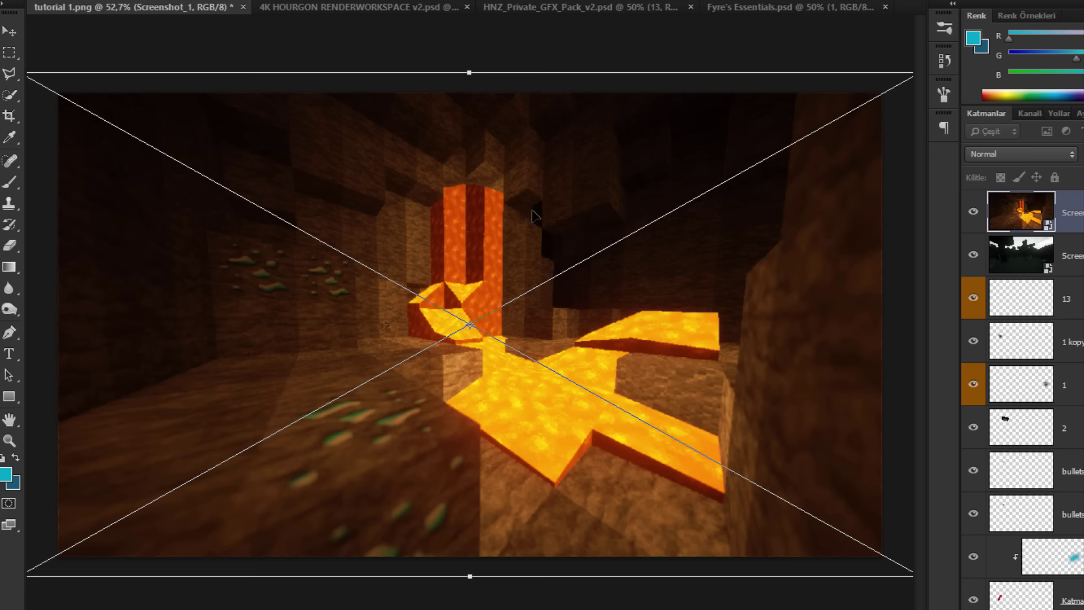
{"action": "key", "text": "Return"}
Step: Move the lava cave and forest screenshot layers beneath group 1 so the character artwork sits in front of them
{"action": "left_click", "coordinate": [1068, 252]}
{"action": "scroll", "coordinate": [1068, 252], "scroll_direction": "down", "scroll_amount": 1}
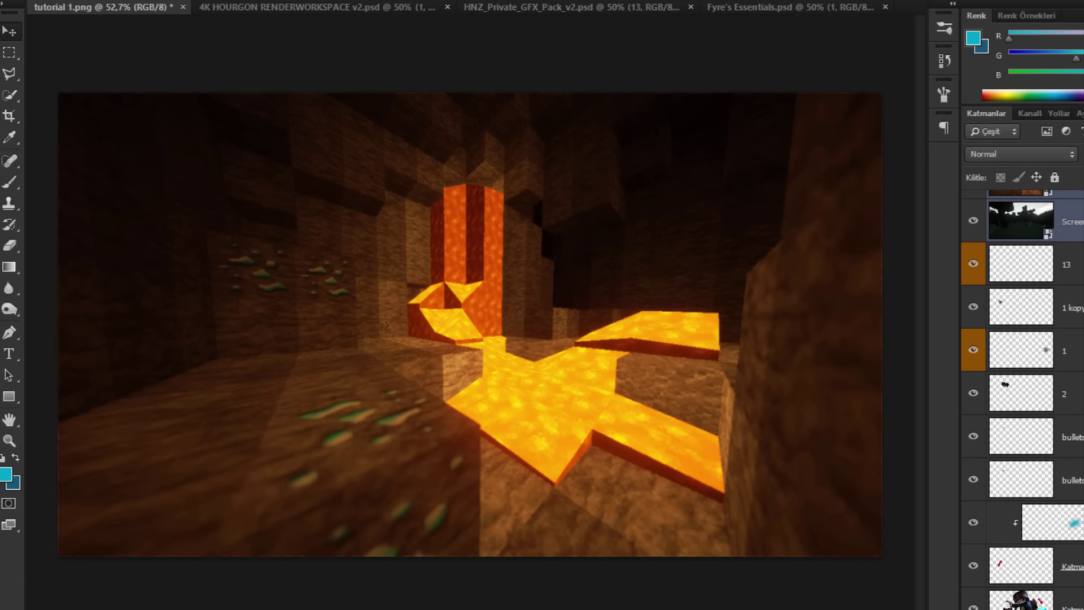
{"action": "left_click_drag", "start_coordinate": [1069, 609], "coordinate": [1068, 587]}
{"action": "scroll", "coordinate": [436, 223], "scroll_direction": "down", "scroll_amount": 2}
{"action": "scroll", "coordinate": [435, 221], "scroll_direction": "up", "scroll_amount": 1}
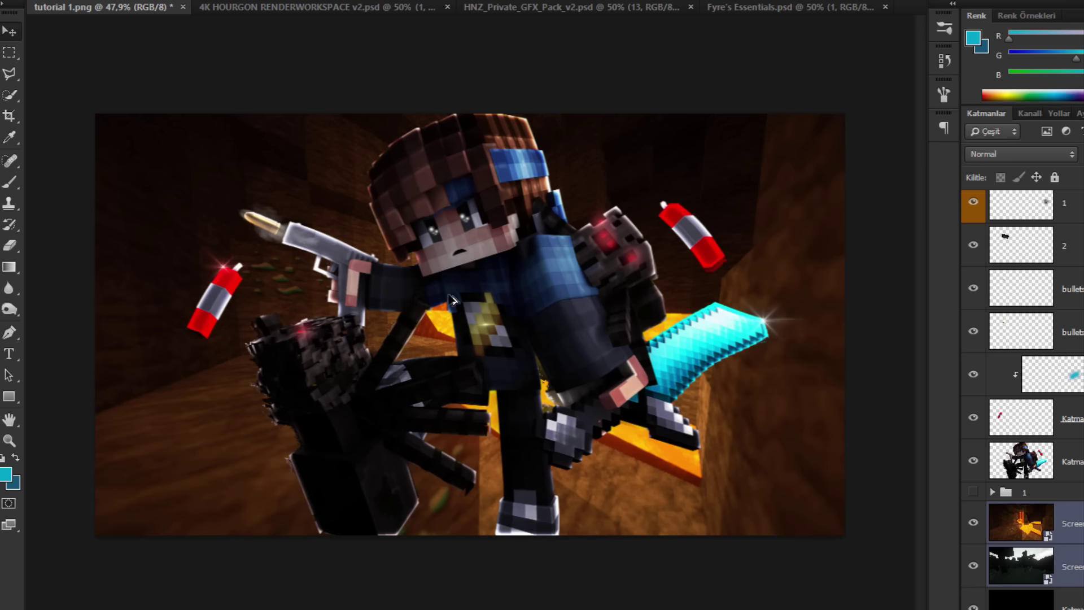
Step: Group all the character, weapon and effect layers, from layer 13 down to the character render above group 1
{"action": "scroll", "coordinate": [452, 300], "scroll_direction": "up", "scroll_amount": 1}
{"action": "left_click", "coordinate": [1065, 472]}
{"action": "scroll", "coordinate": [1059, 449], "scroll_direction": "up", "scroll_amount": 2}
{"action": "left_click", "coordinate": [1068, 219], "text": "shift"}
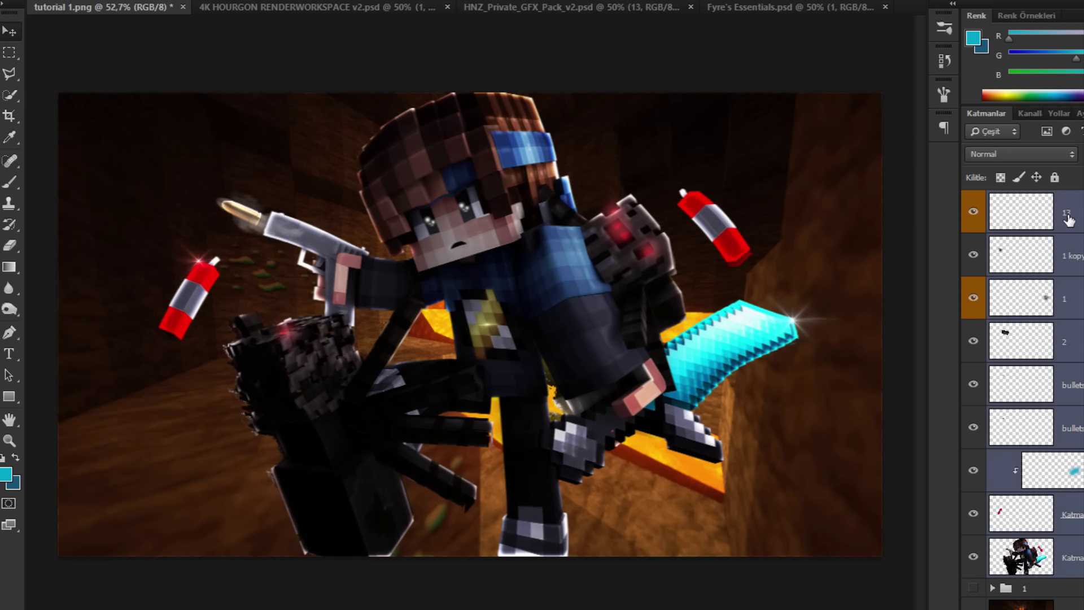
{"action": "key", "text": "ctrl+g"}
Step: Scale down the grouped character artwork, tilt it slightly counterclockwise and place it in the middle of the canvas
{"action": "key", "text": "ctrl+t"}
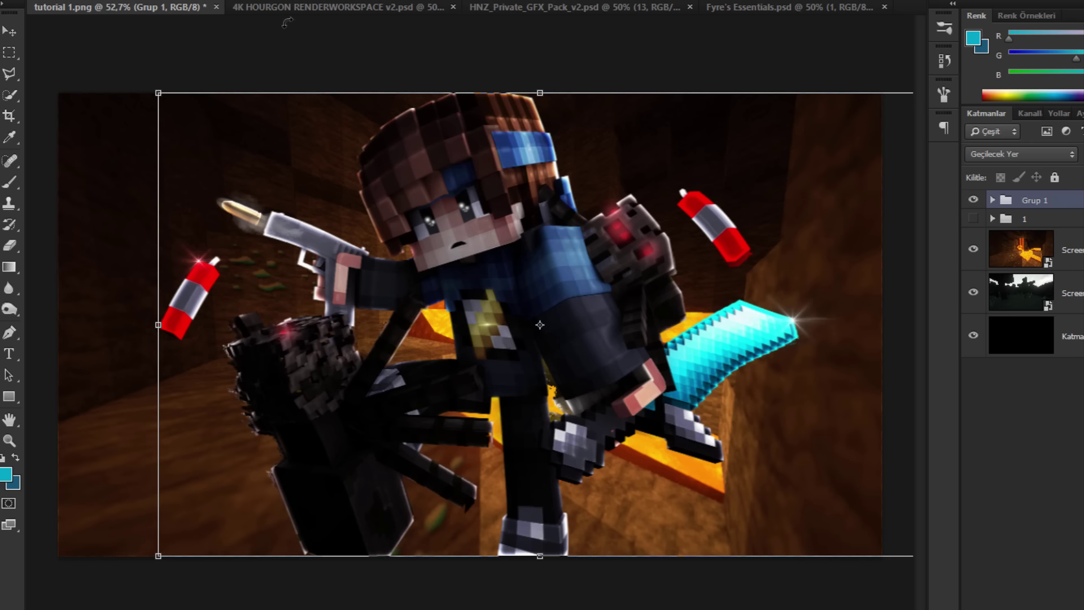
{"action": "left_click_drag", "start_coordinate": [215, 2], "coordinate": [194, 8]}
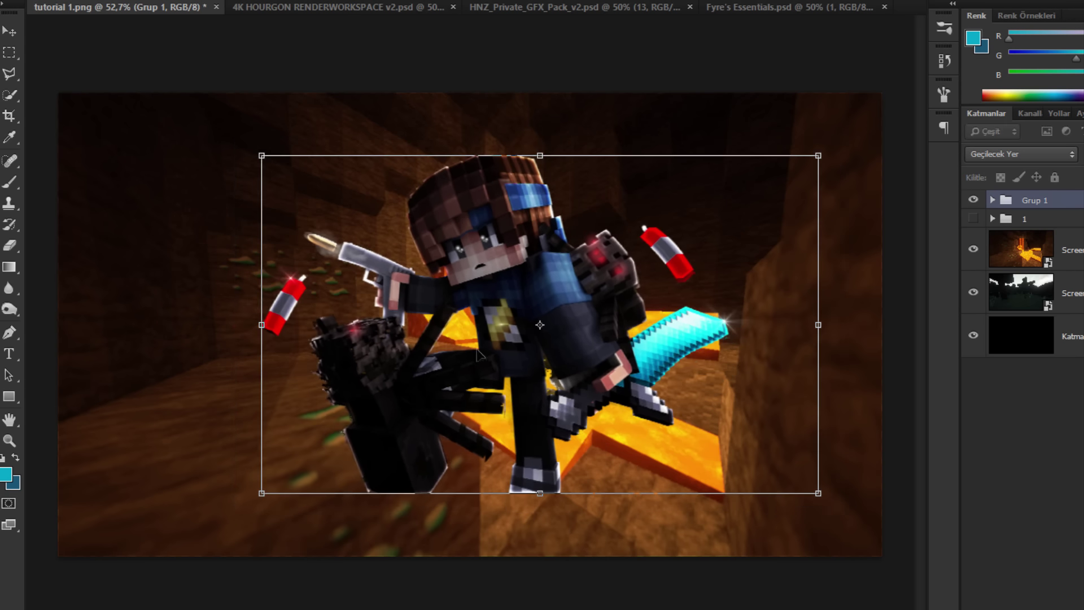
{"action": "left_click_drag", "start_coordinate": [575, 390], "coordinate": [362, 344]}
{"action": "left_click_drag", "start_coordinate": [604, 297], "coordinate": [599, 228]}
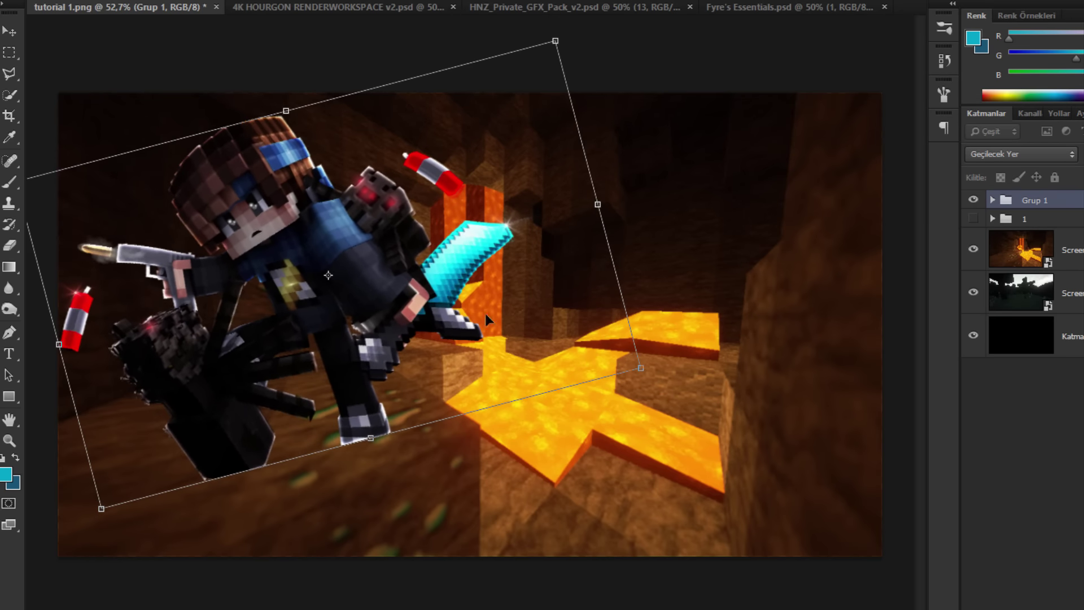
{"action": "left_click_drag", "start_coordinate": [443, 296], "coordinate": [656, 373]}
{"action": "left_click_drag", "start_coordinate": [281, 156], "coordinate": [359, 156]}
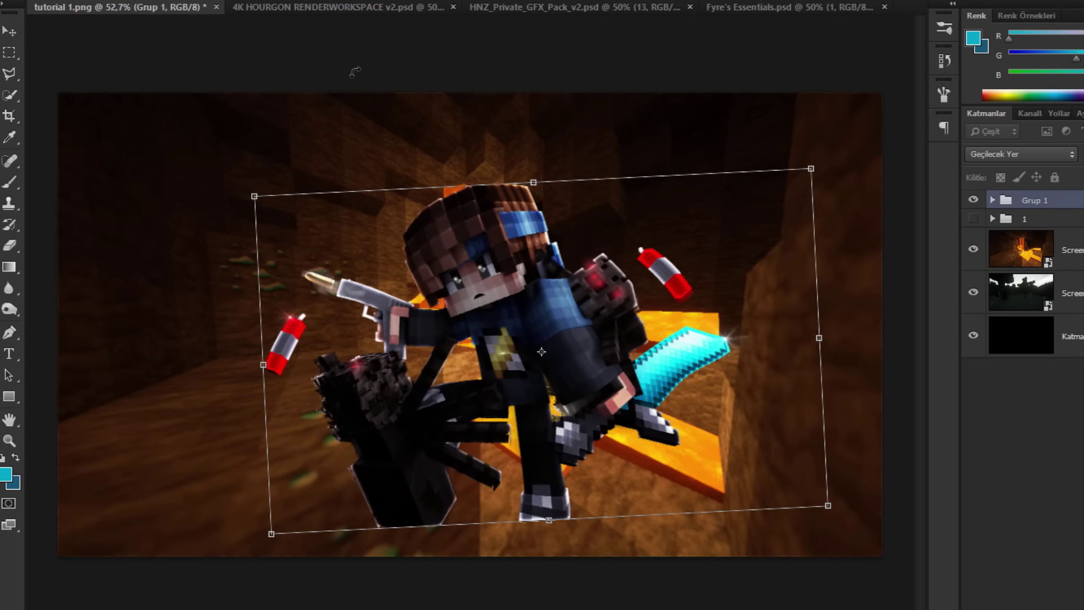
{"action": "key", "text": "Return"}
Step: Open the existing banner file Latıı.psd
{"action": "left_click", "coordinate": [35, 1]}
{"action": "left_click", "coordinate": [80, 0]}
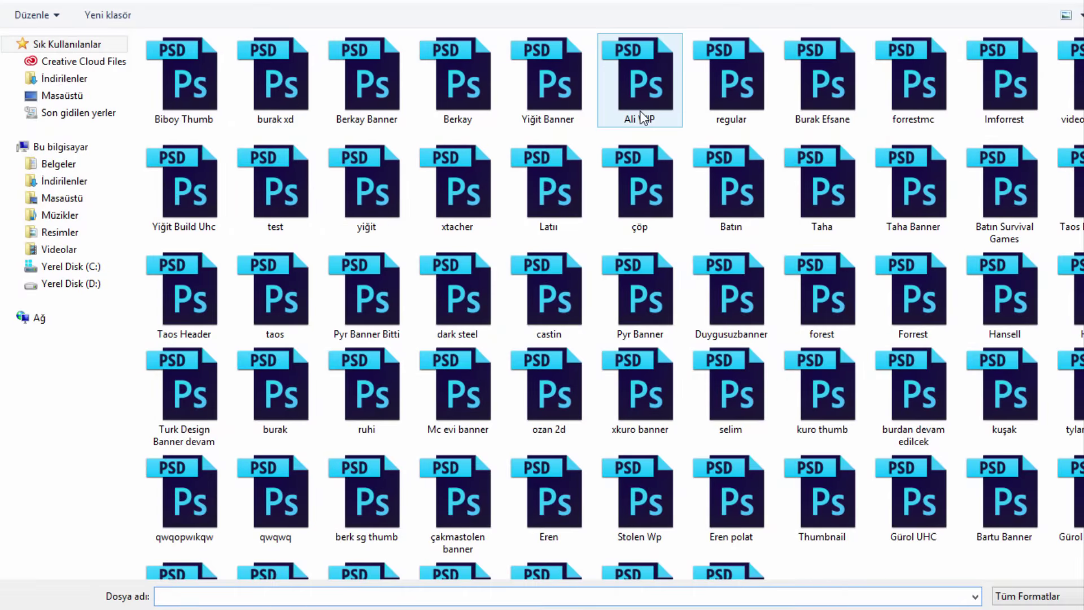
{"action": "left_click", "coordinate": [931, 93]}
{"action": "left_click", "coordinate": [1018, 88]}
{"action": "left_click", "coordinate": [1069, 88]}
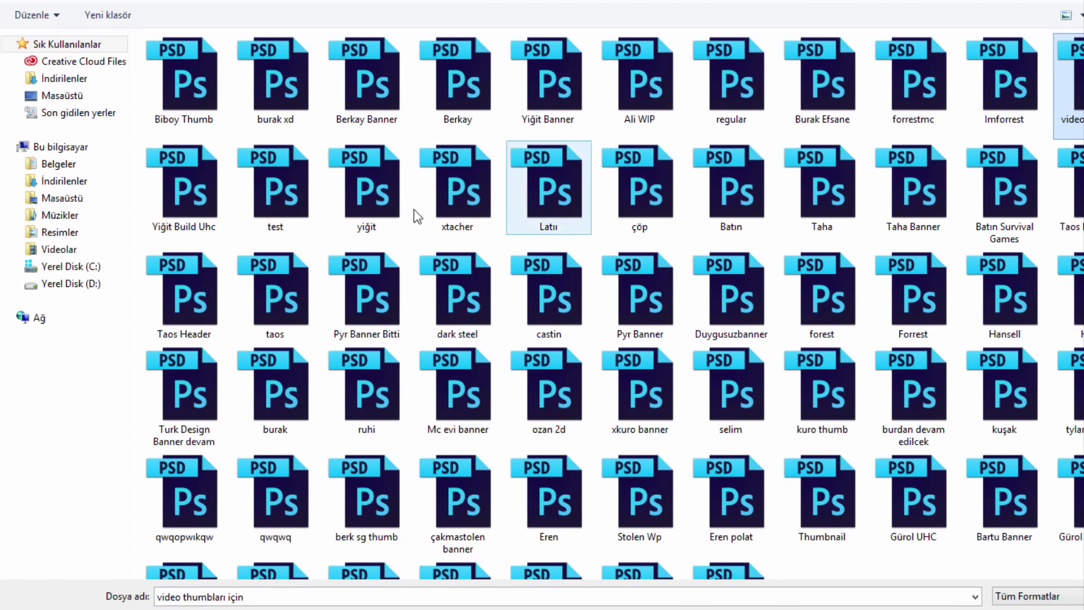
{"action": "double_click", "coordinate": [588, 179]}
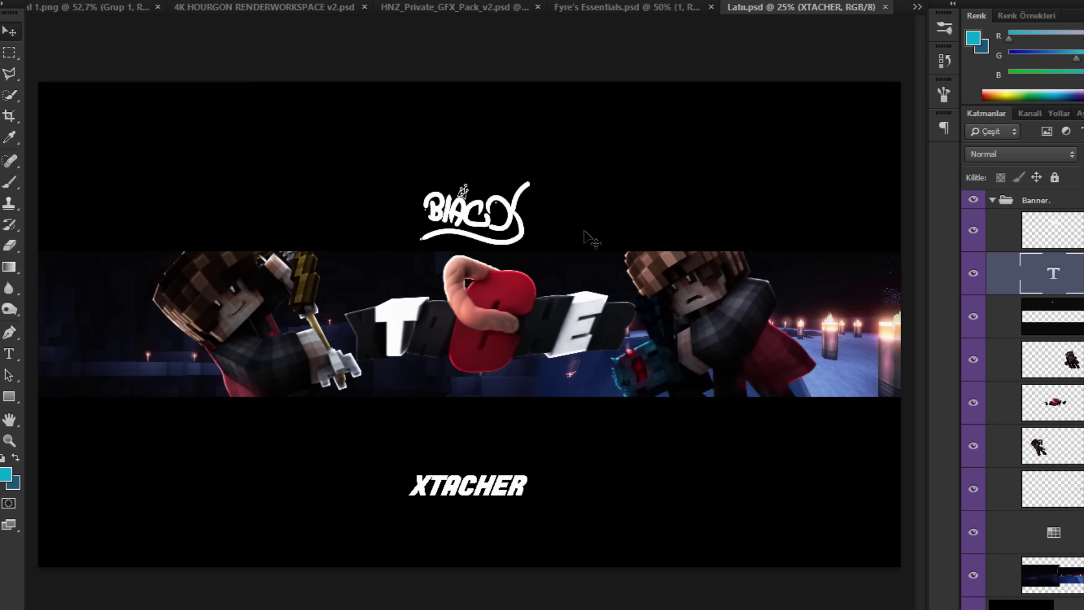
Step: Delete the old character renders, 3D title and colour lookup layer from the banner, and hide its cave screenshot layer
{"action": "left_click", "coordinate": [1053, 359]}
{"action": "key", "text": "Delete"}
{"action": "key", "text": "Delete"}
{"action": "key", "text": "Delete"}
{"action": "key", "text": "Delete"}
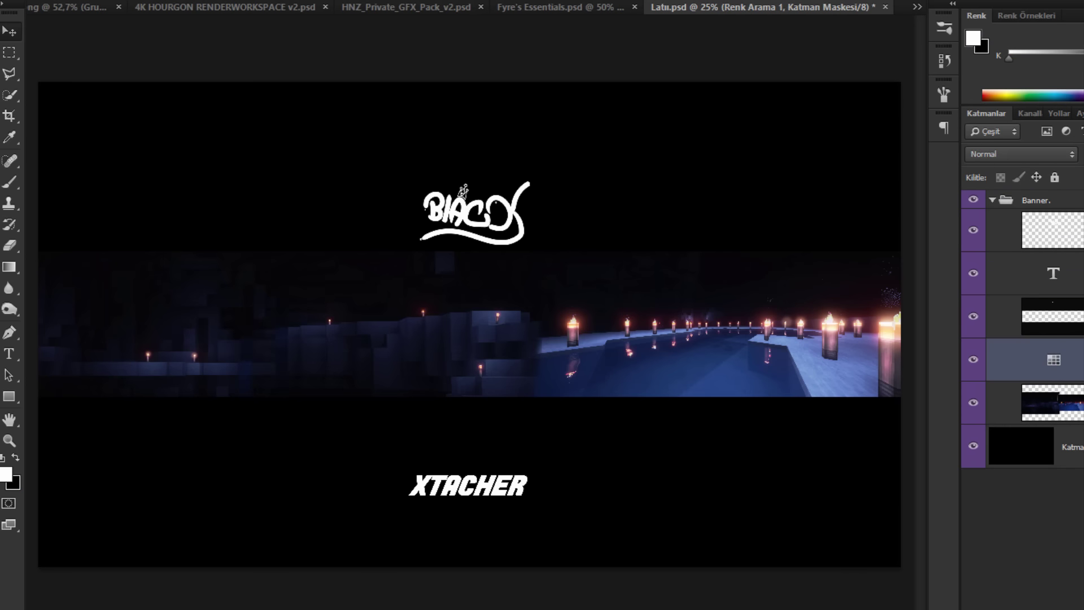
{"action": "key", "text": "Delete"}
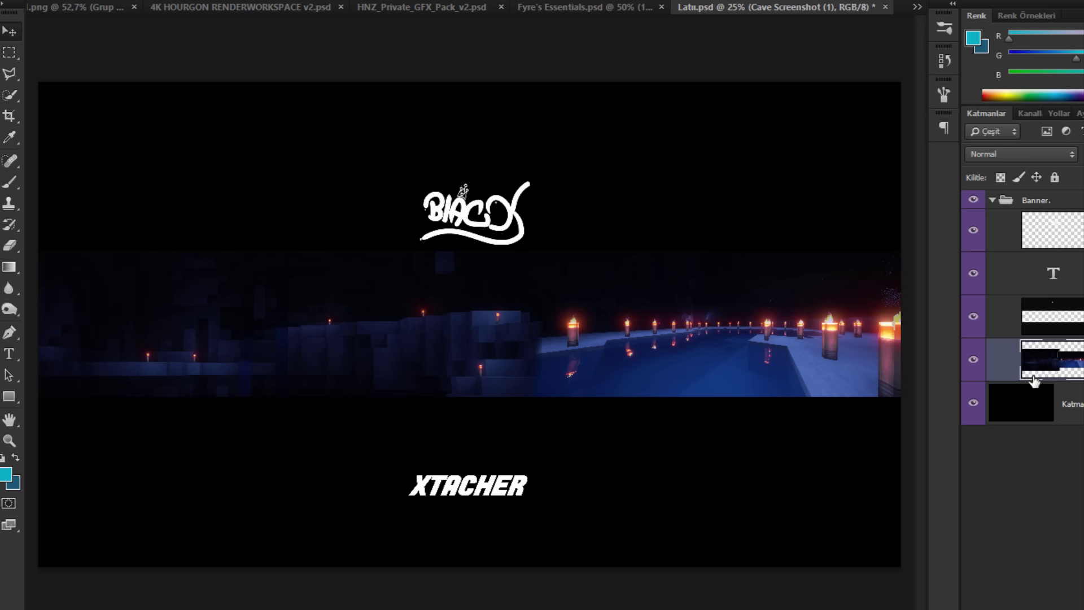
{"action": "left_click", "coordinate": [976, 364]}
Step: Copy both character groups and both screenshot layers from tutorial 1.png into the Banner group of Latıı.psd
{"action": "left_click", "coordinate": [101, 7]}
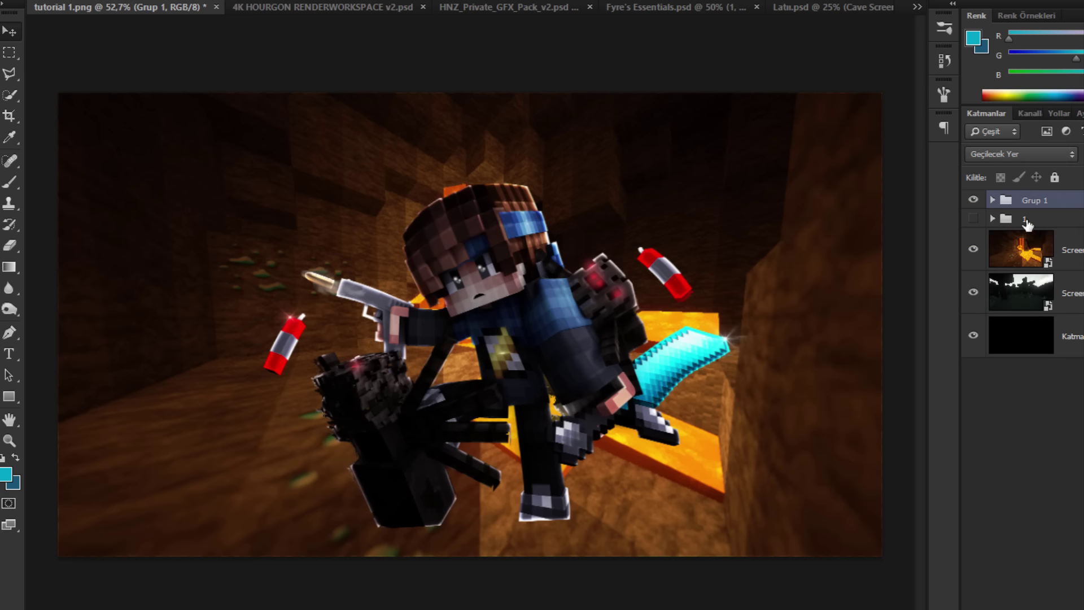
{"action": "left_click", "coordinate": [1025, 220], "text": "shift"}
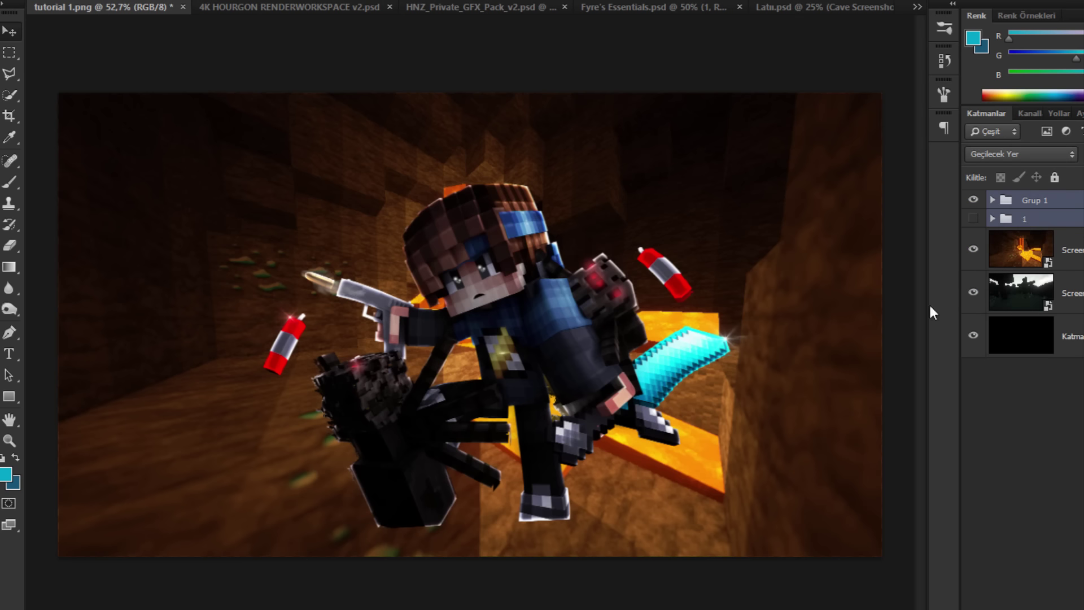
{"action": "left_click", "coordinate": [1077, 251], "text": "shift"}
{"action": "left_click", "coordinate": [1072, 292], "text": "shift"}
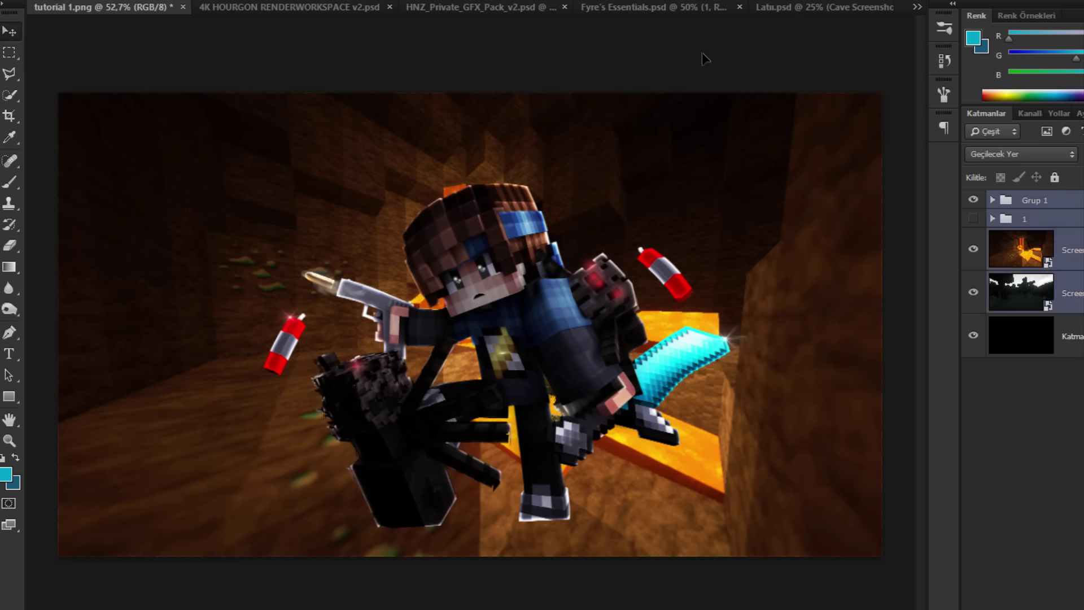
{"action": "left_click_drag", "start_coordinate": [595, 228], "coordinate": [435, 284]}
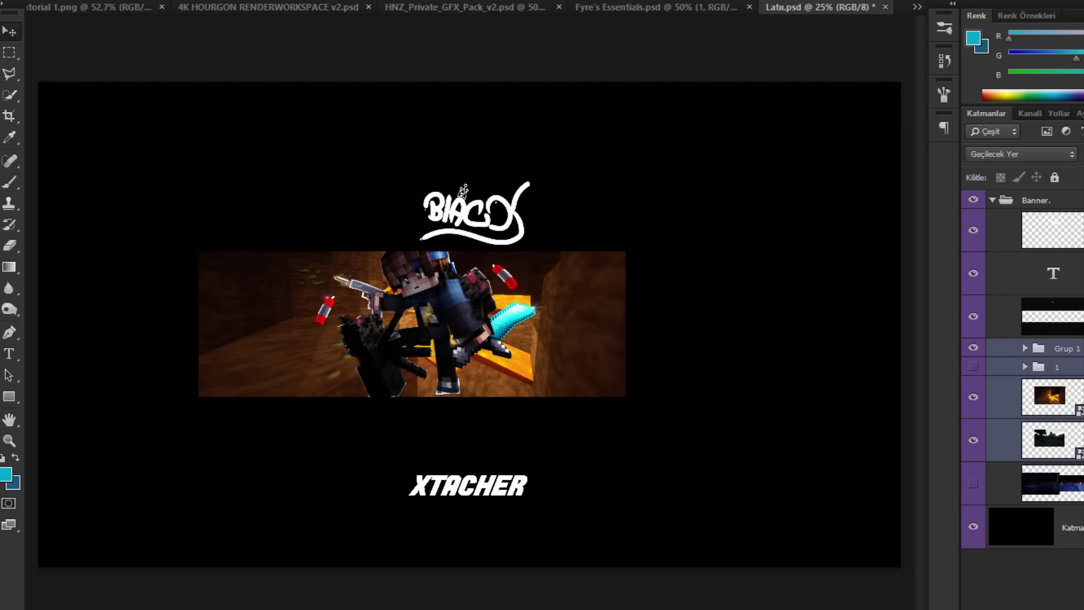
Step: Rasterize the lava cave and forest screenshot layers
{"action": "left_click", "coordinate": [1076, 397]}
{"action": "right_click", "coordinate": [1075, 397]}
{"action": "left_click", "coordinate": [1075, 397]}
{"action": "left_click", "coordinate": [1075, 440], "text": "ctrl"}
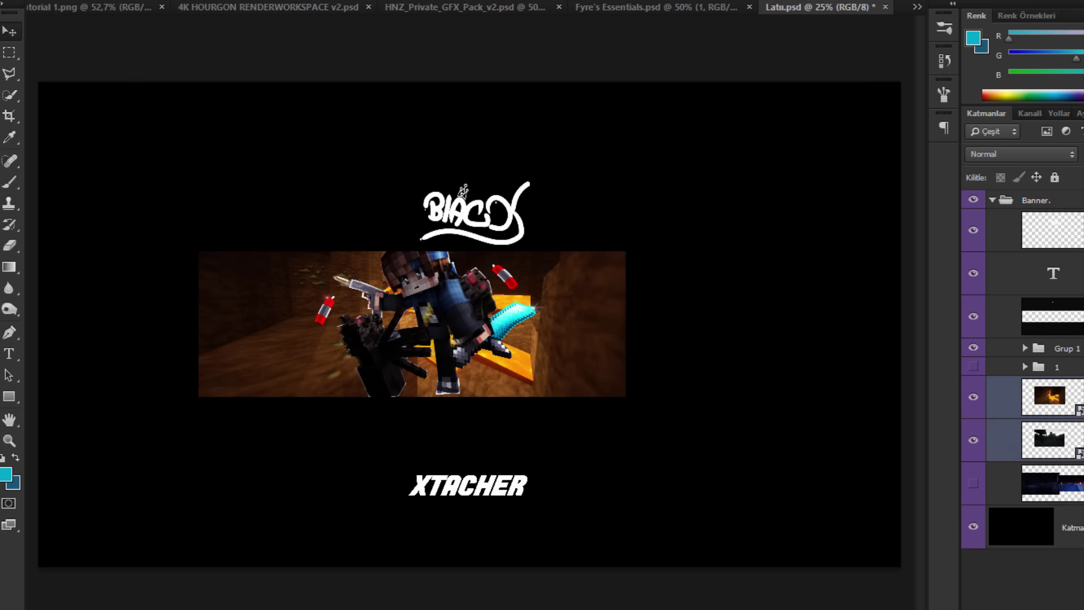
{"action": "right_click", "coordinate": [1079, 346]}
{"action": "left_click", "coordinate": [1033, 166]}
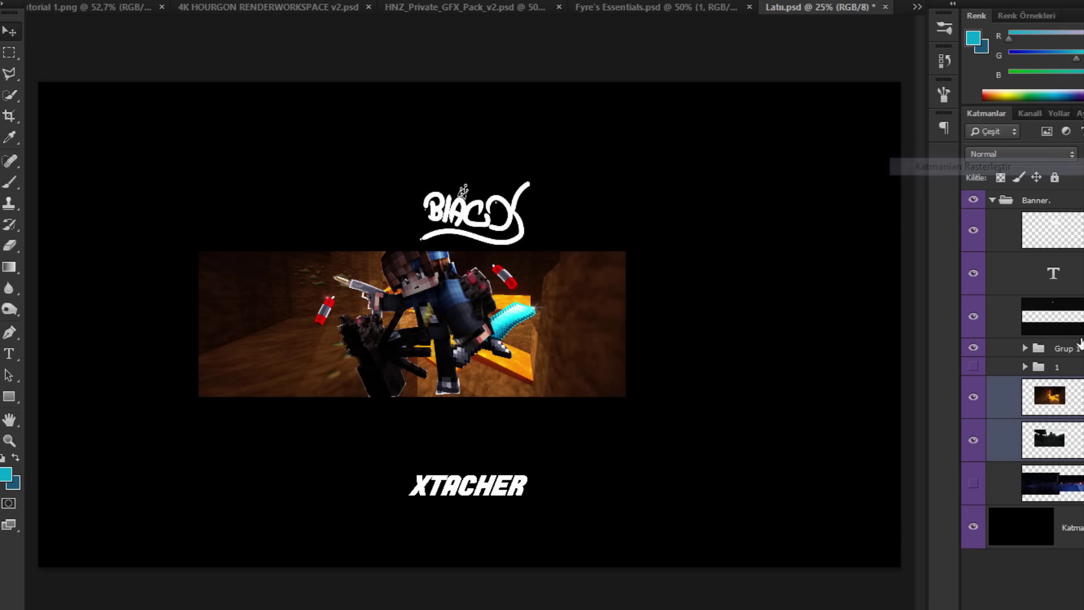
Step: Hide the forest layer, and move and enlarge the lava cave image to cover the left part of the banner strip
{"action": "left_click_drag", "start_coordinate": [353, 297], "coordinate": [250, 308]}
{"action": "left_click", "coordinate": [972, 440]}
{"action": "key", "text": "ctrl+t"}
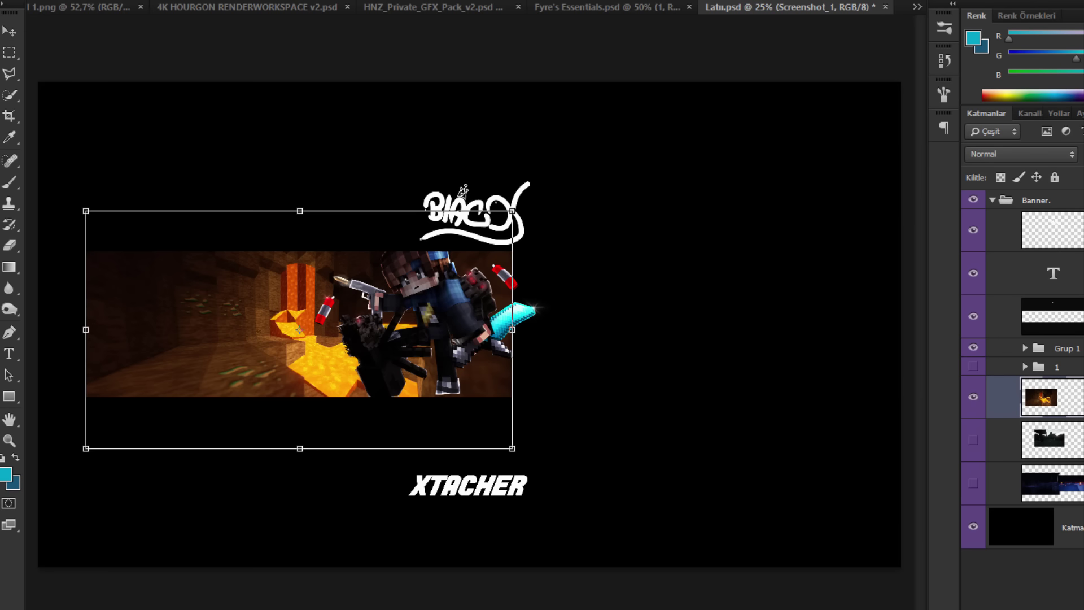
{"action": "left_click_drag", "start_coordinate": [198, 0], "coordinate": [215, 0]}
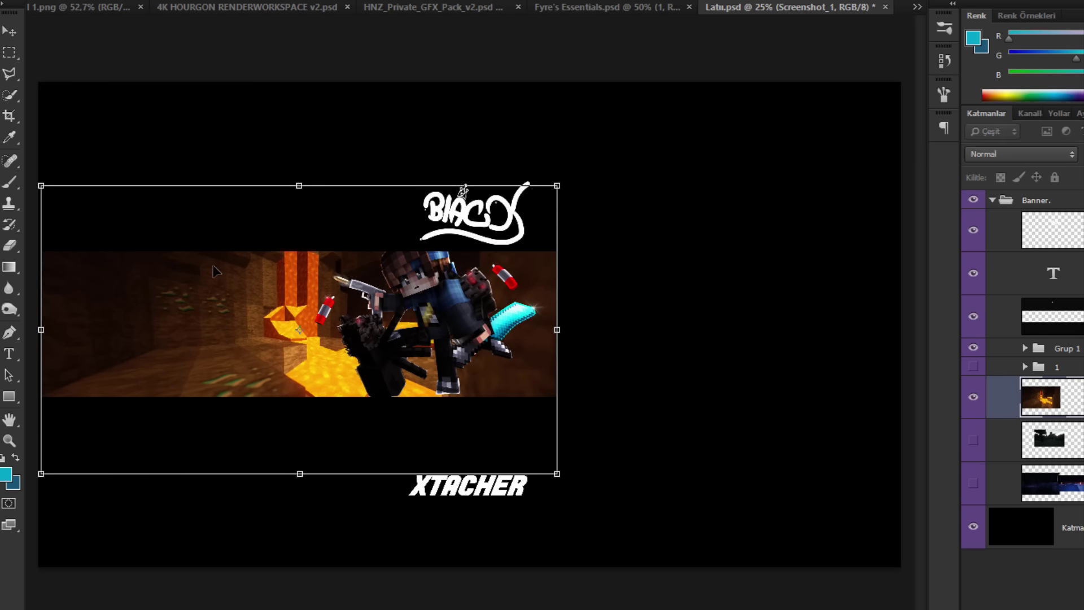
{"action": "key", "text": "Return"}
Step: Show group 1 and move Grup 1 with the gun-holding character over the left part of the banner strip
{"action": "scroll", "coordinate": [213, 268], "scroll_direction": "up", "scroll_amount": 1}
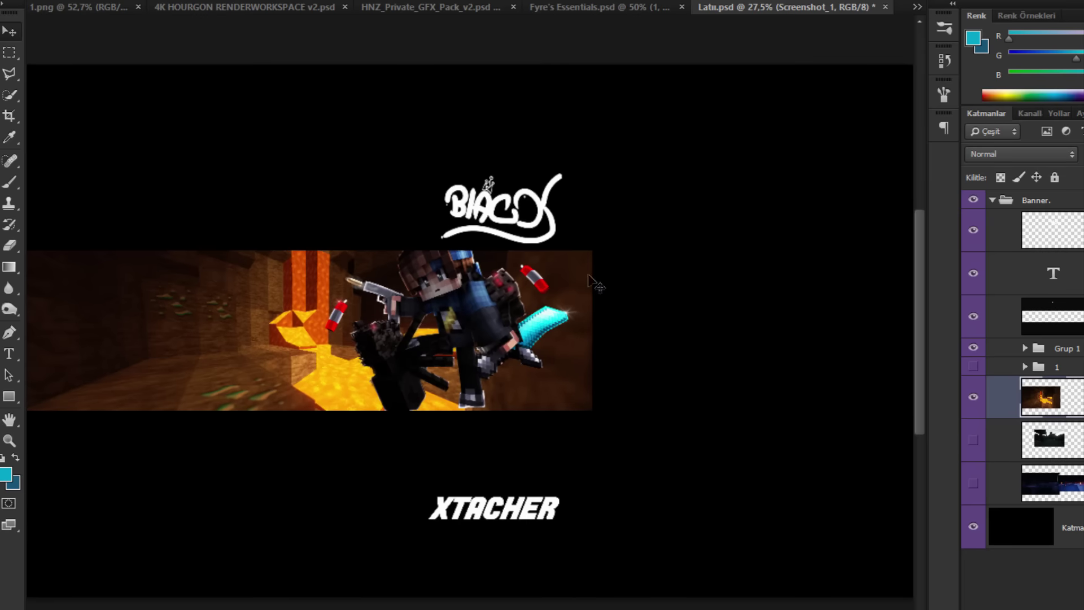
{"action": "left_click", "coordinate": [1032, 364]}
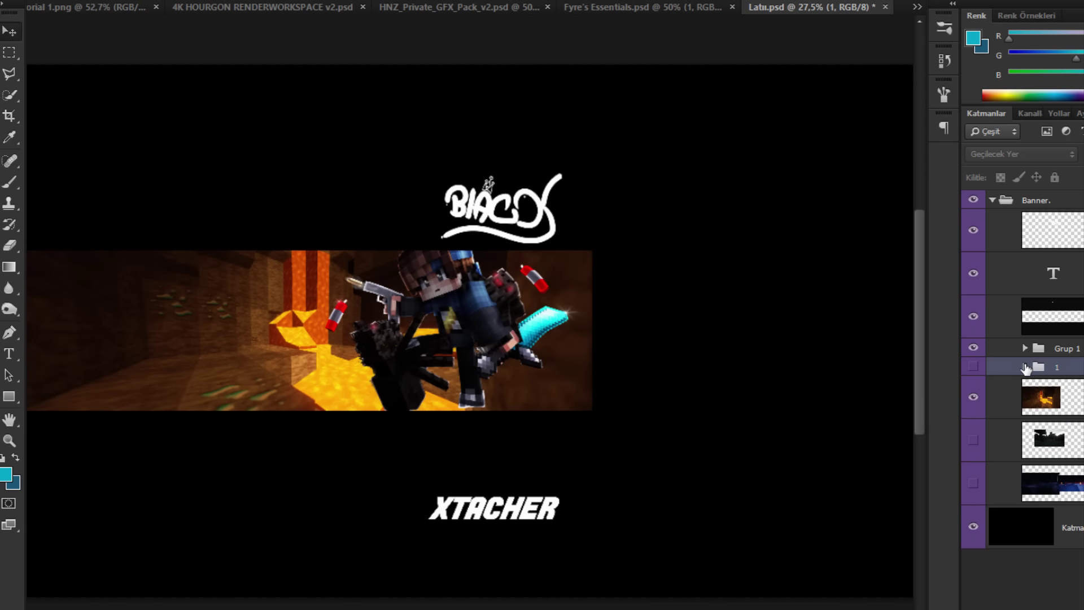
{"action": "left_click", "coordinate": [975, 367]}
{"action": "left_click", "coordinate": [1045, 353]}
{"action": "left_click_drag", "start_coordinate": [407, 295], "coordinate": [190, 307]}
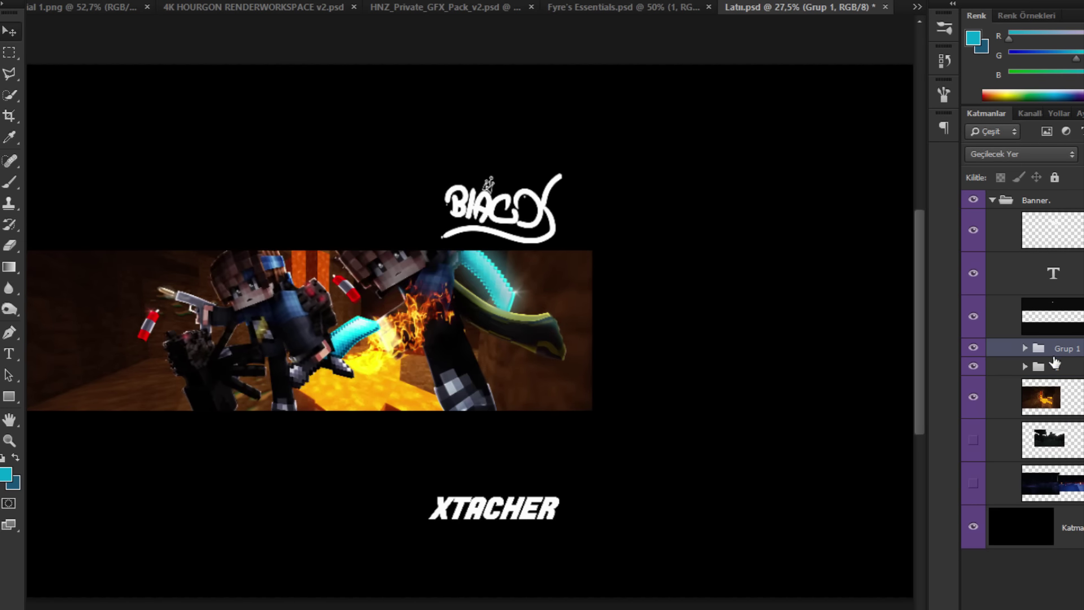
Step: Move group 1 with the flaming character rightward, clear of the gun-holding character
{"action": "left_click", "coordinate": [1053, 366]}
{"action": "left_click_drag", "start_coordinate": [477, 389], "coordinate": [609, 390]}
{"action": "left_click_drag", "start_coordinate": [608, 395], "coordinate": [599, 404]}
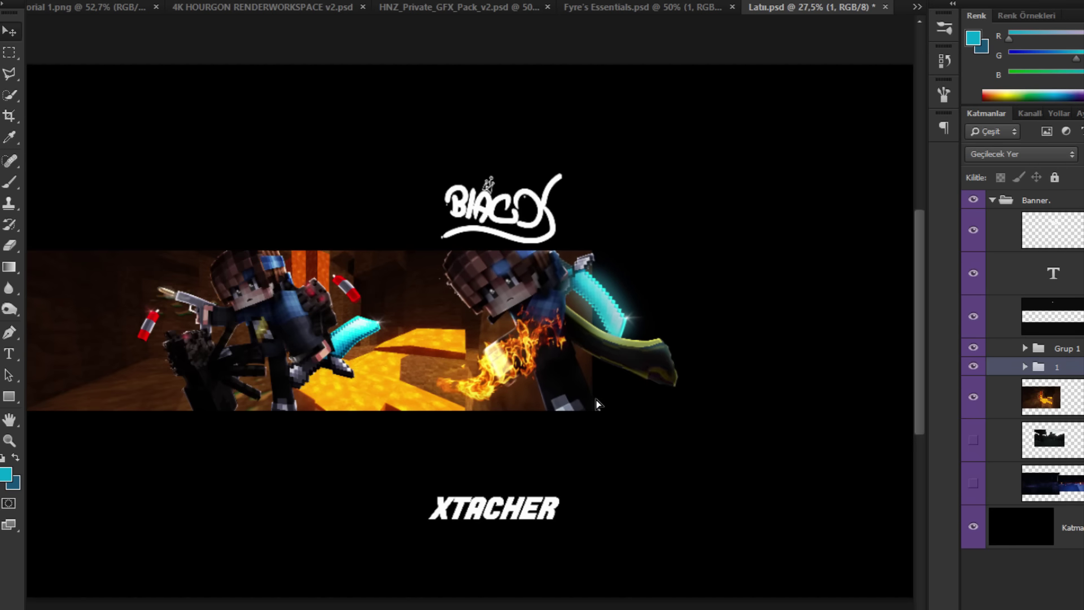
Step: Show the forest image, move it over the right half of the banner strip and stack it above the lava cave layer
{"action": "left_click", "coordinate": [989, 448]}
{"action": "left_click", "coordinate": [974, 440]}
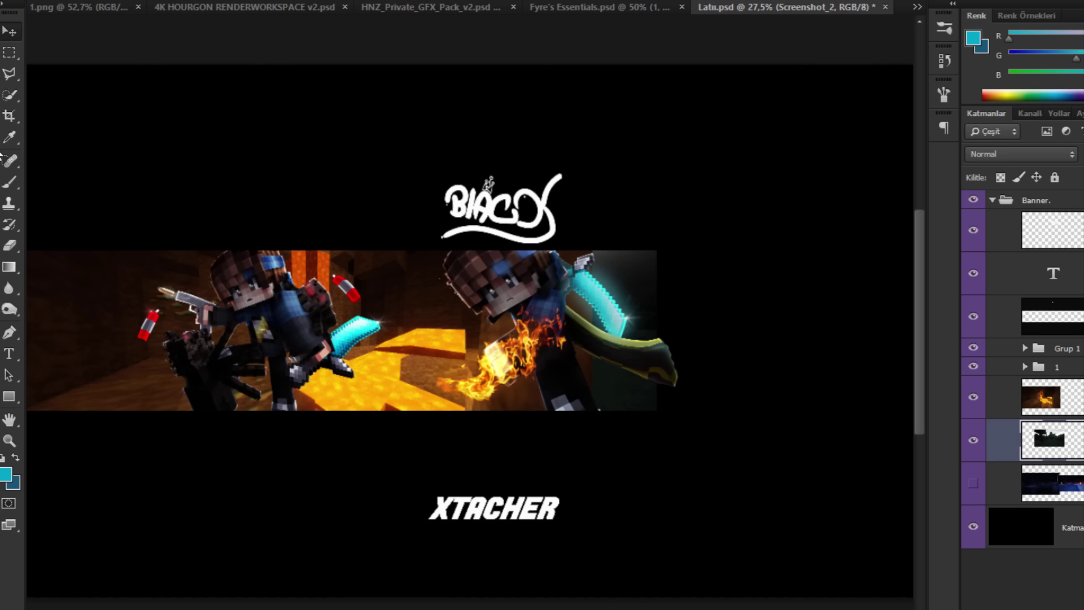
{"action": "left_click_drag", "start_coordinate": [487, 347], "coordinate": [694, 336]}
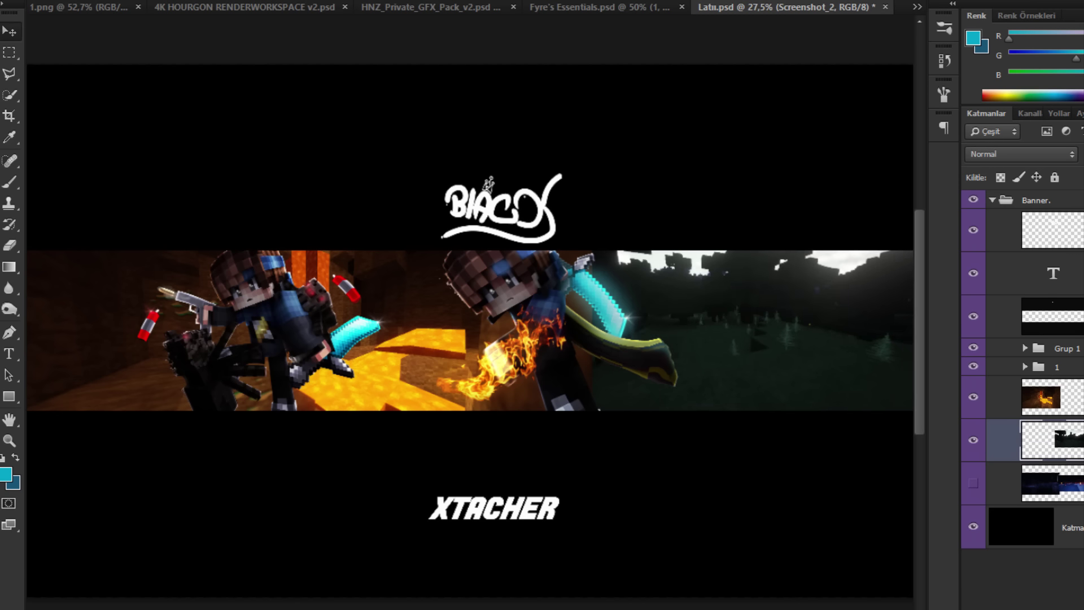
{"action": "left_click_drag", "start_coordinate": [1051, 440], "coordinate": [1051, 384]}
{"action": "scroll", "coordinate": [552, 271], "scroll_direction": "down", "scroll_amount": 2}
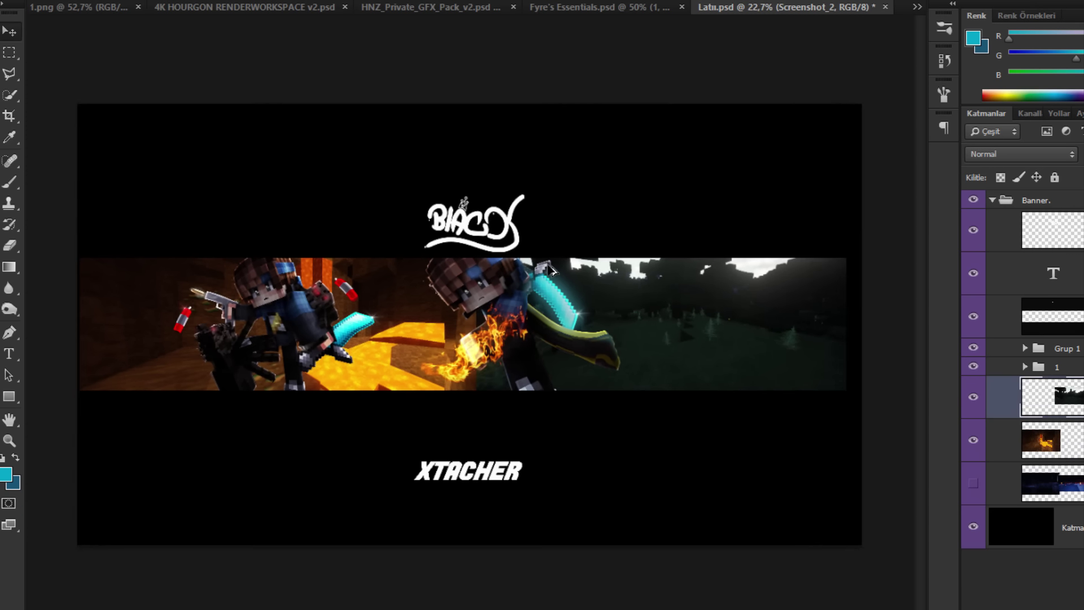
Step: Nudge the lava cave image to the left edge of the banner and the forest image to its right edge
{"action": "left_click", "coordinate": [1072, 424]}
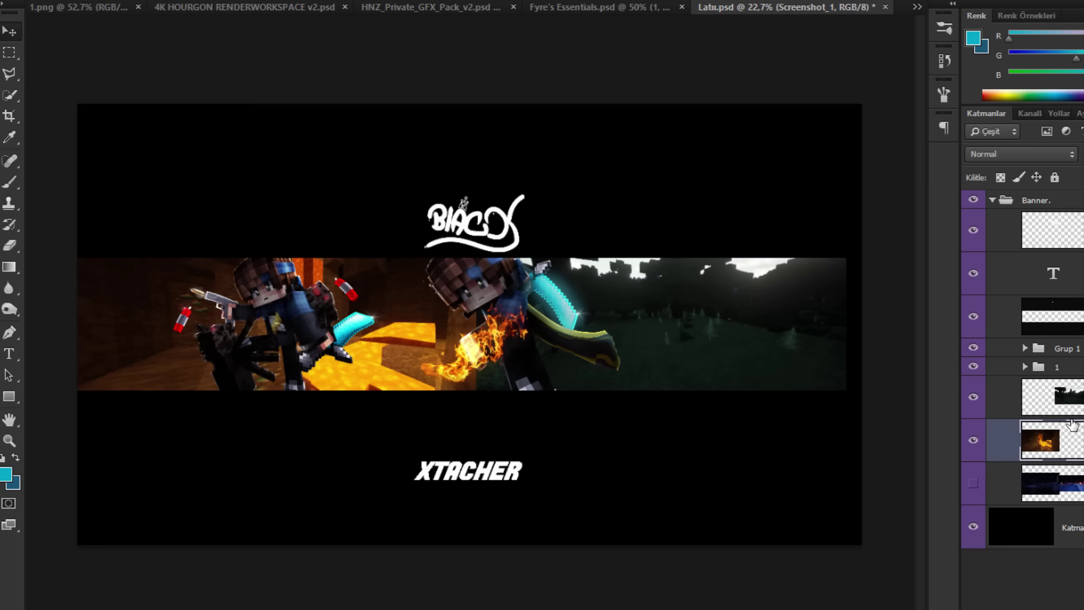
{"action": "left_click", "coordinate": [1074, 415]}
{"action": "key", "text": "Right"}
{"action": "key", "text": "Right"}
{"action": "key", "text": "Right"}
{"action": "key", "text": "Right"}
{"action": "key", "text": "Right"}
{"action": "key", "text": "Right"}
{"action": "key", "text": "Right"}
{"action": "key", "text": "Right"}
{"action": "key", "text": "Right"}
{"action": "key", "text": "Right"}
{"action": "key", "text": "Right"}
{"action": "key", "text": "Right"}
{"action": "key", "text": "Right"}
{"action": "key", "text": "Right"}
{"action": "key", "text": "Right"}
{"action": "key", "text": "Right"}
{"action": "key", "text": "Right"}
{"action": "key", "text": "Right"}
{"action": "key", "text": "Right"}
{"action": "key", "text": "Right"}
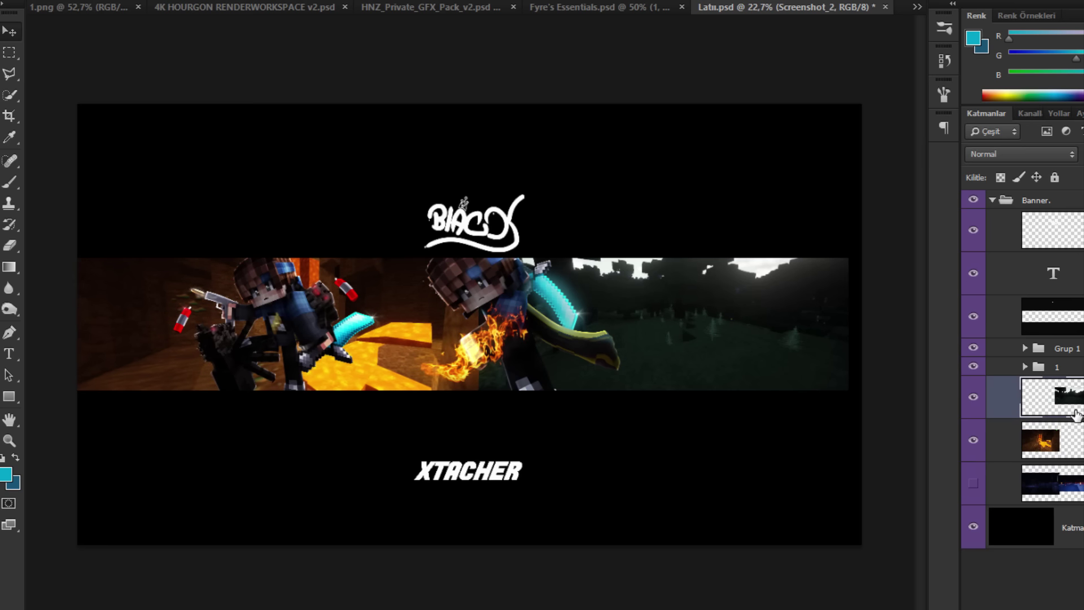
{"action": "key", "text": "shift+Right"}
{"action": "key", "text": "shift+Right"}
{"action": "key", "text": "shift+Right"}
{"action": "key", "text": "shift+Right"}
{"action": "key", "text": "shift+Right"}
{"action": "key", "text": "shift+Right"}
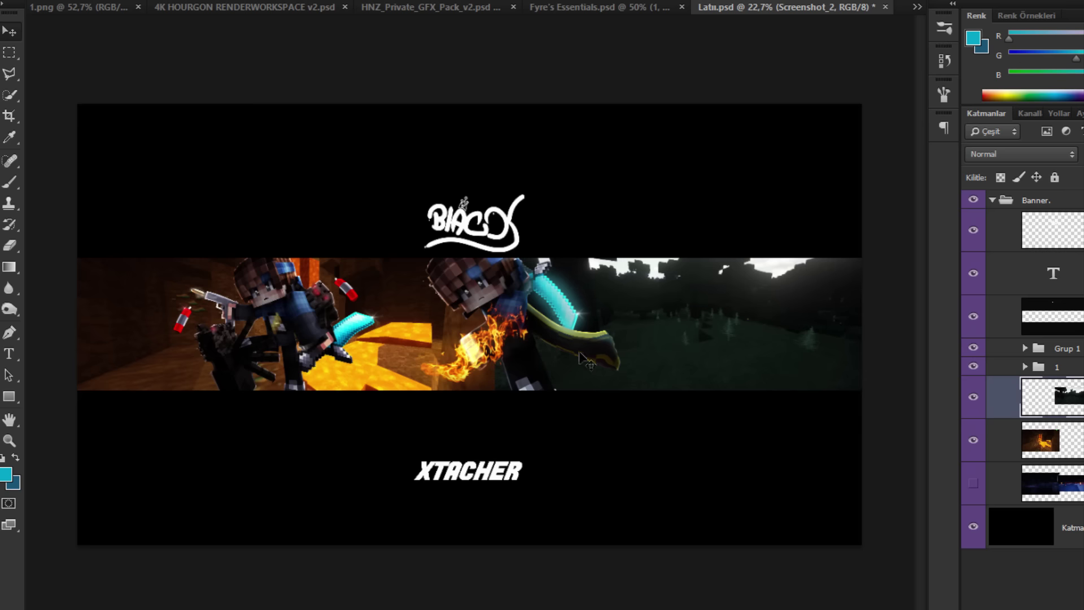
Step: Fit the whole banner to the screen and examine the arrangement of the characters and backgrounds
{"action": "scroll", "coordinate": [510, 326], "scroll_direction": "up", "scroll_amount": 1}
{"action": "scroll", "coordinate": [510, 326], "scroll_direction": "down", "scroll_amount": 1}
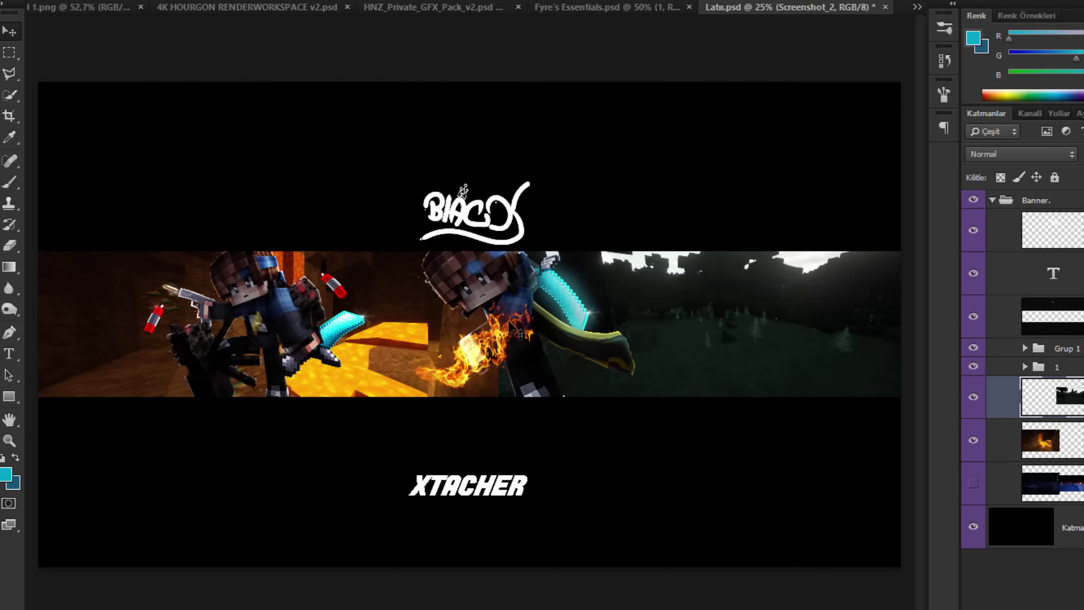
{"action": "right_click", "coordinate": [509, 326]}
{"action": "left_click", "coordinate": [306, 389]}
{"action": "left_click", "coordinate": [7, 438]}
{"action": "right_click", "coordinate": [307, 367]}
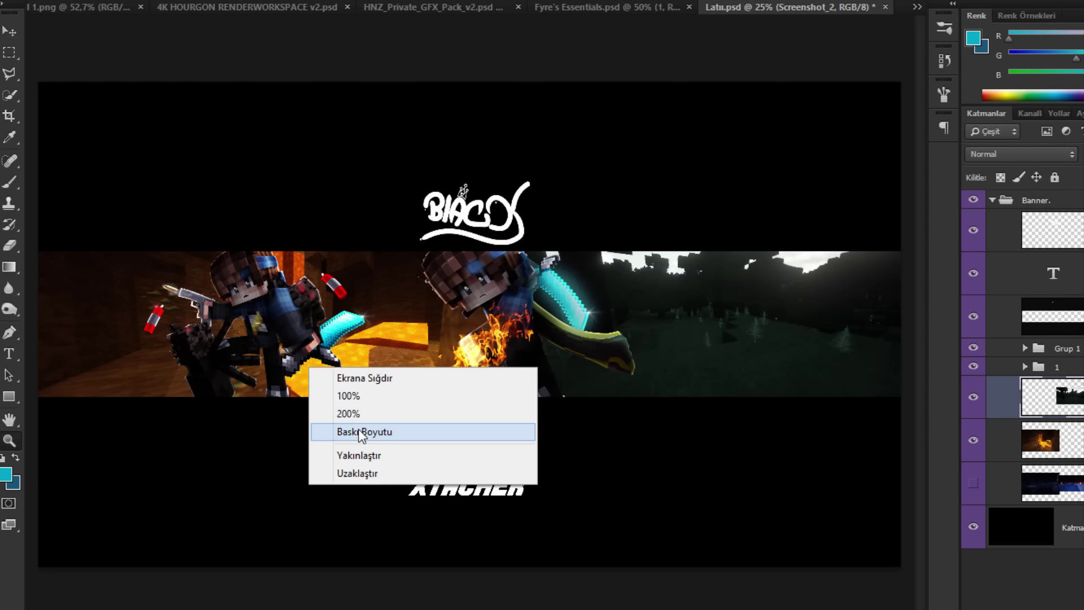
{"action": "left_click", "coordinate": [374, 386]}
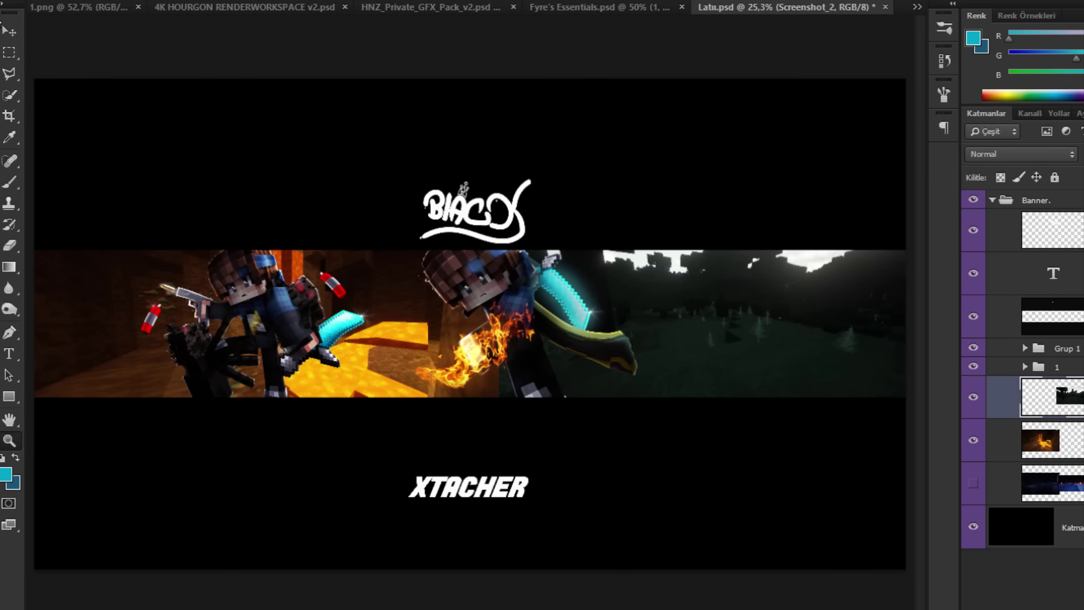
{"action": "left_click", "coordinate": [9, 31]}
{"action": "scroll", "coordinate": [252, 196], "scroll_direction": "up", "scroll_amount": 1}
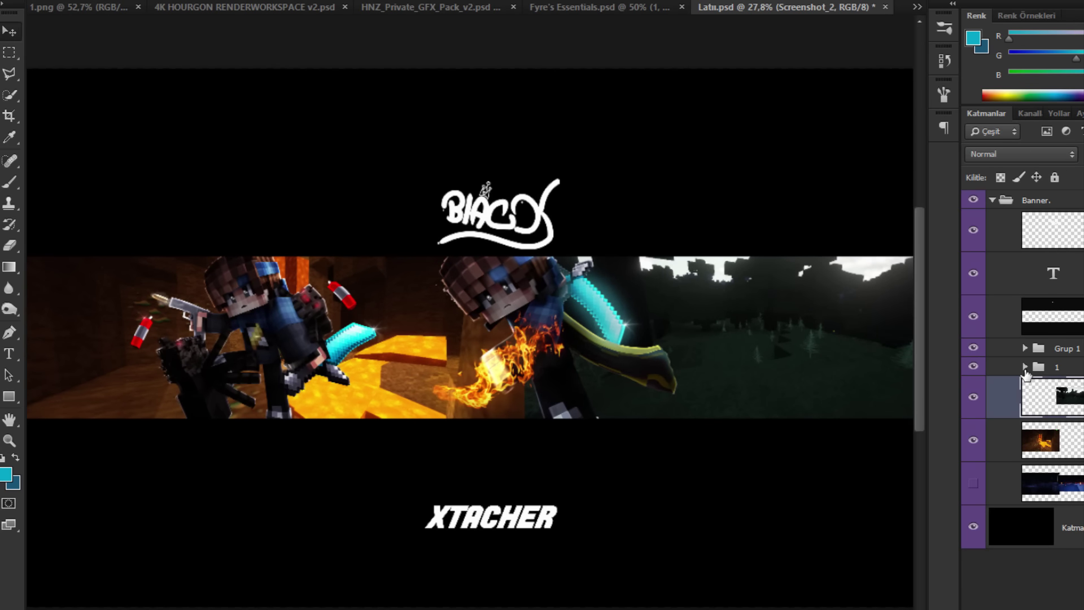
Step: Temporarily hide the black Layout frame layer to examine the full characters and backgrounds behind it, and show it again
{"action": "left_click", "coordinate": [1025, 367]}
{"action": "left_click", "coordinate": [1036, 370]}
{"action": "left_click", "coordinate": [1024, 367]}
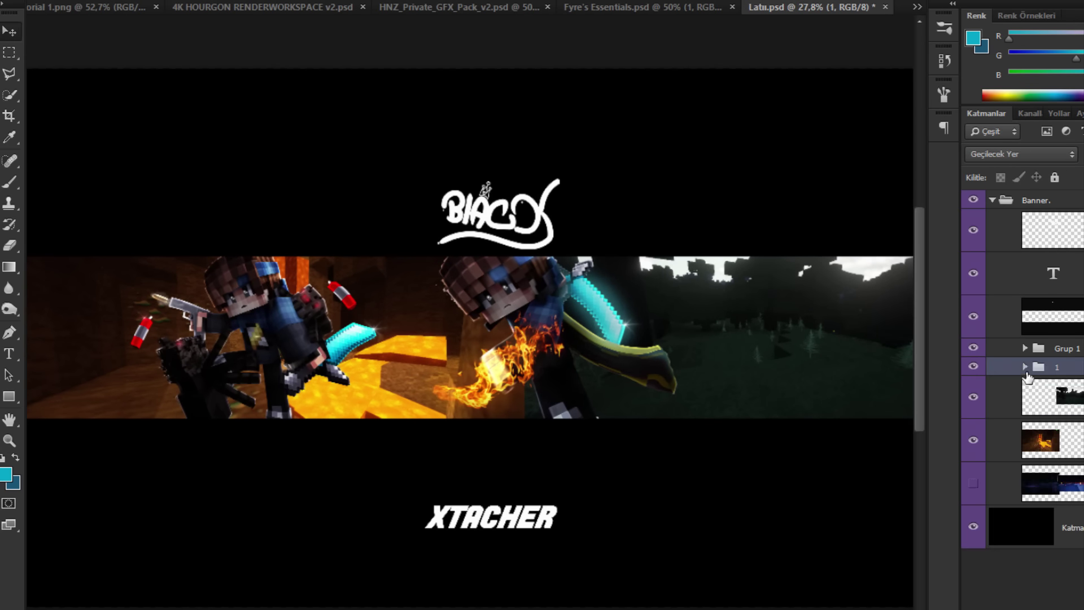
{"action": "left_click", "coordinate": [1047, 335]}
{"action": "left_click", "coordinate": [965, 318]}
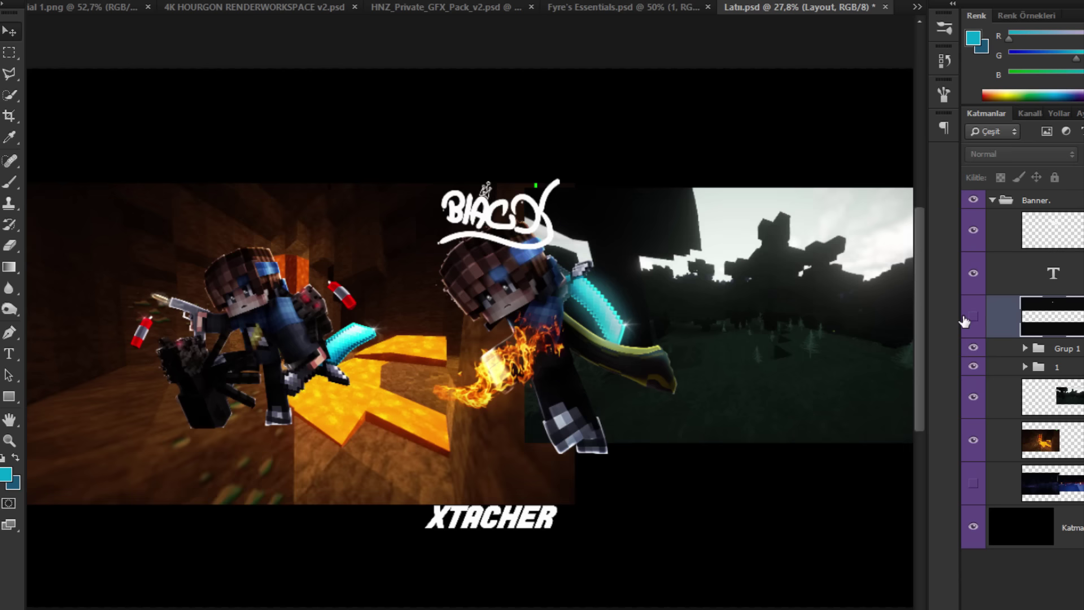
{"action": "left_click", "coordinate": [965, 319]}
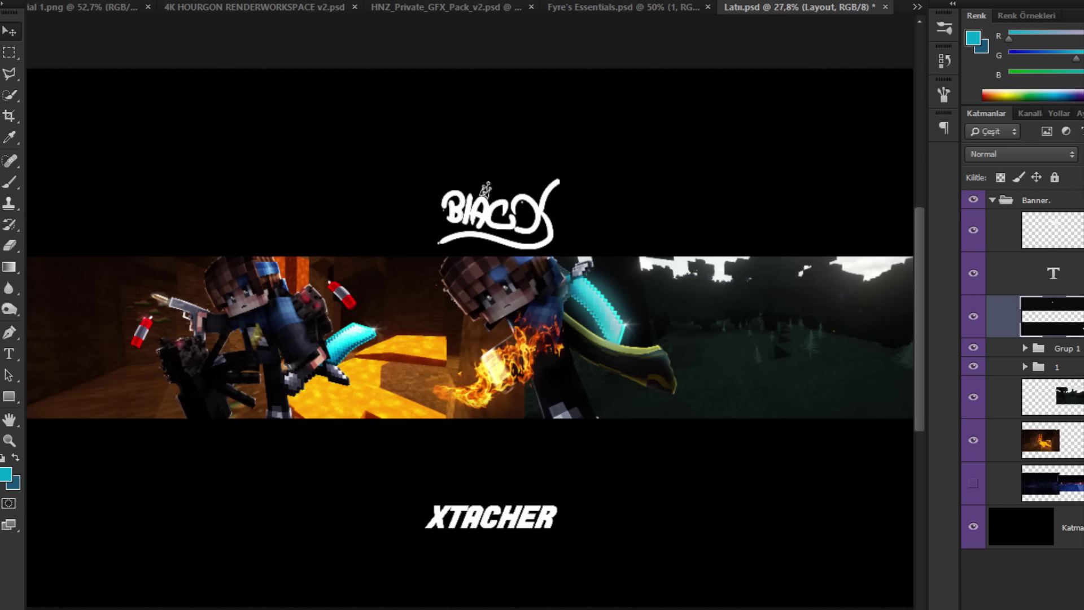
Step: Change the Layout layer's Color Overlay from black to the muted blue #456594
{"action": "double_click", "coordinate": [1077, 317]}
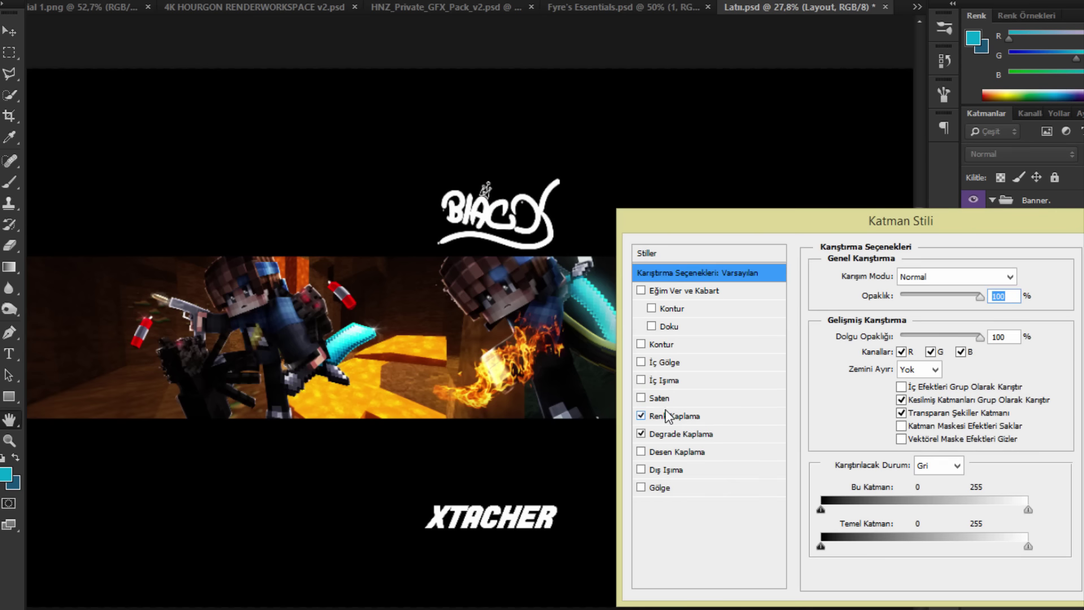
{"action": "left_click", "coordinate": [671, 417]}
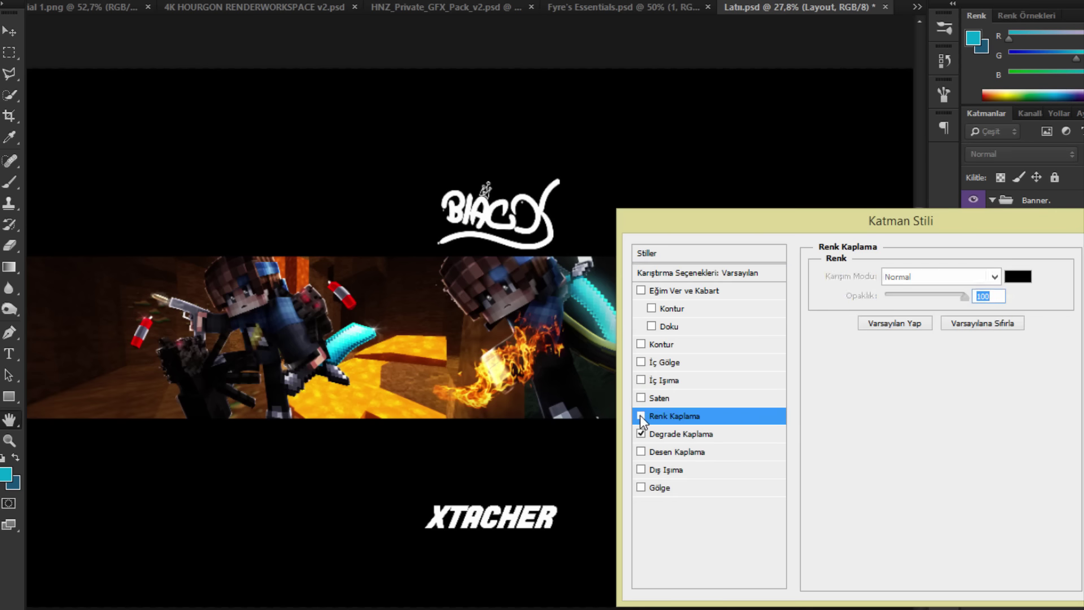
{"action": "left_click", "coordinate": [1013, 276]}
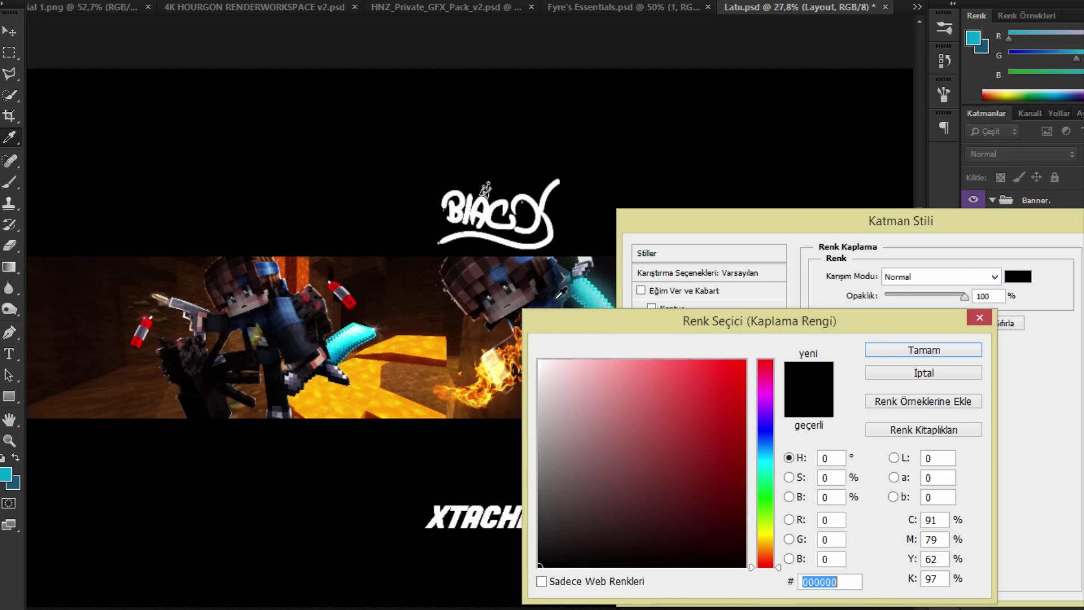
{"action": "left_click", "coordinate": [587, 343]}
{"action": "left_click", "coordinate": [662, 436]}
{"action": "mouse_move", "coordinate": [662, 436]}
{"action": "left_mouse_down"}
{"action": "mouse_move", "coordinate": [444, 266]}
{"action": "mouse_move", "coordinate": [649, 446]}
{"action": "left_mouse_up"}
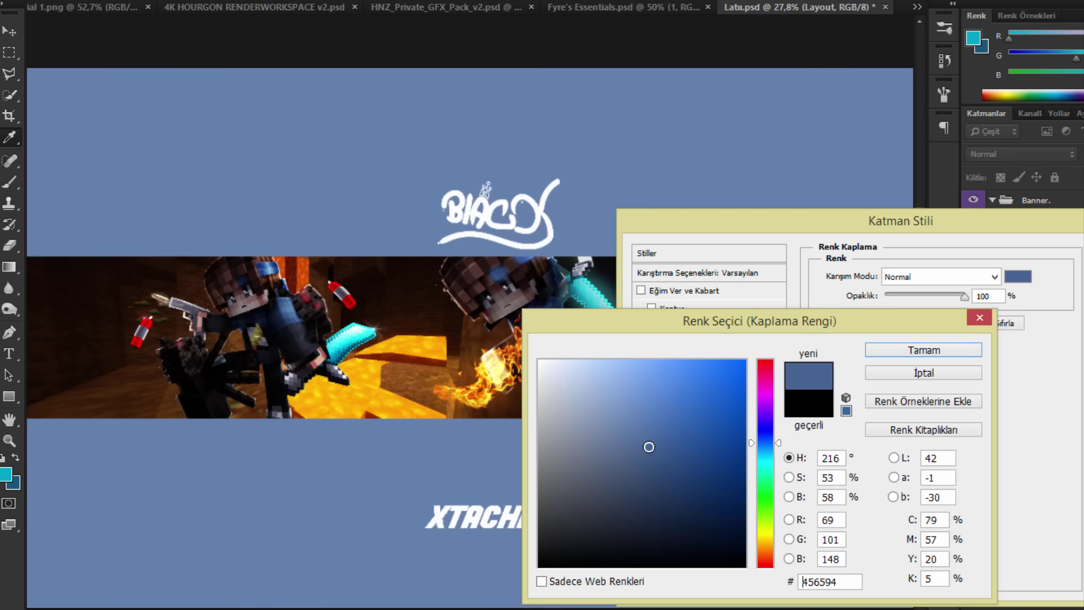
{"action": "left_click", "coordinate": [923, 350]}
{"action": "left_click", "coordinate": [1083, 253]}
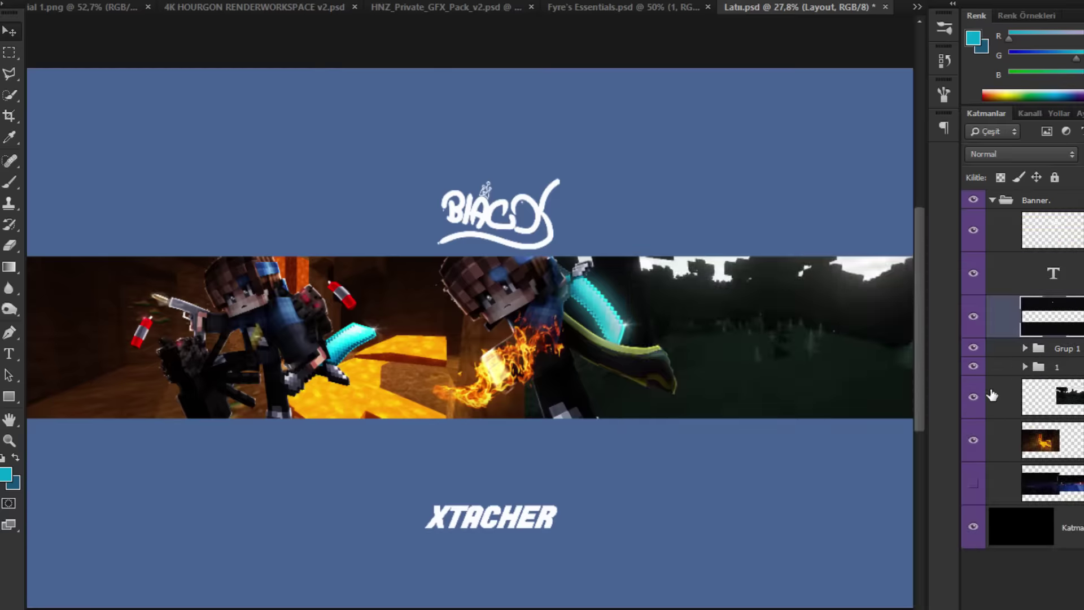
Step: Free-transform group 1 to tilt the flaming character slightly, enlarge it a little and shift it toward the banner's centre
{"action": "left_click", "coordinate": [1074, 367]}
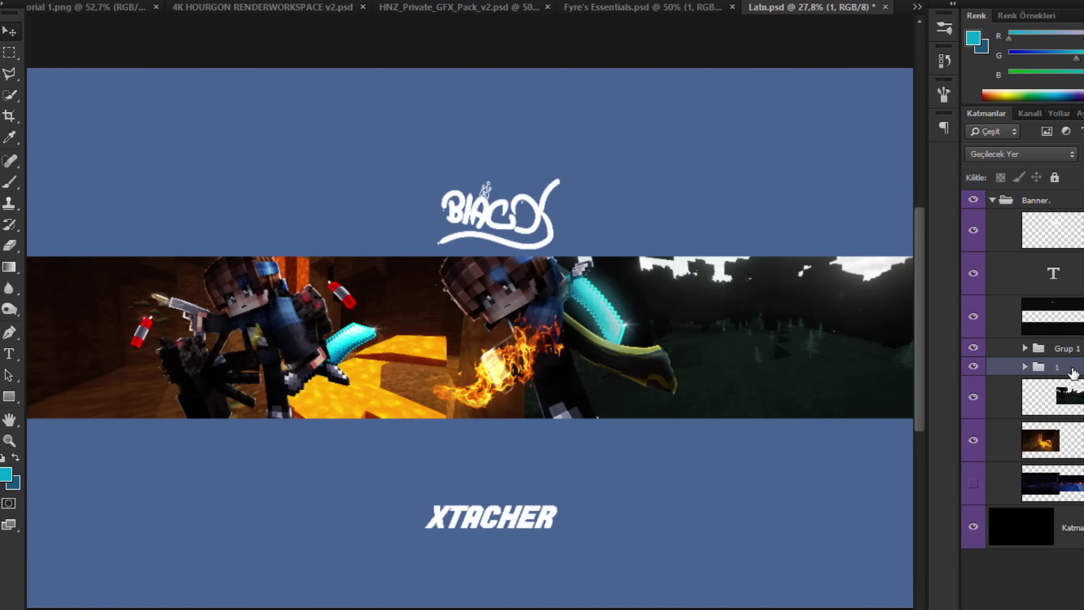
{"action": "key", "text": "ctrl+t"}
{"action": "left_click_drag", "start_coordinate": [583, 150], "coordinate": [605, 146]}
{"action": "left_click_drag", "start_coordinate": [616, 414], "coordinate": [602, 416]}
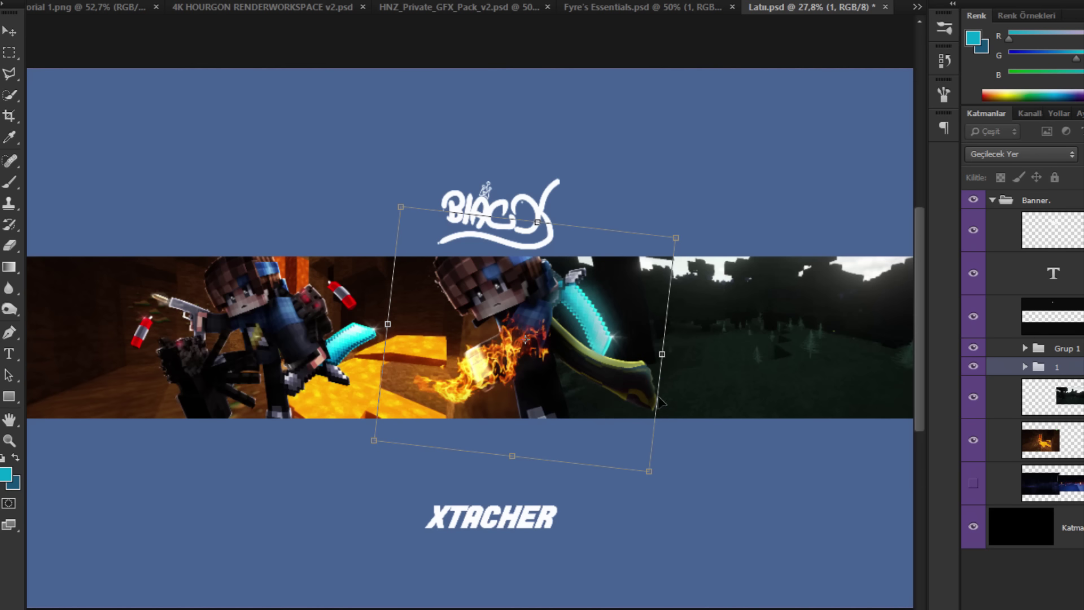
{"action": "left_click_drag", "start_coordinate": [692, 378], "coordinate": [620, 345]}
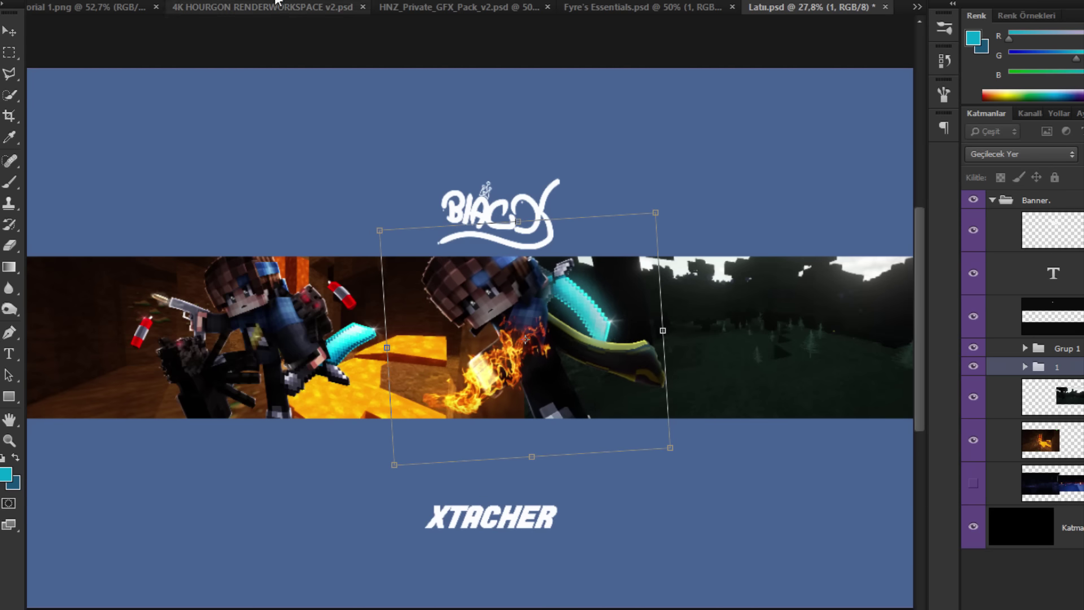
{"action": "left_click_drag", "start_coordinate": [198, 0], "coordinate": [205, 0]}
{"action": "left_click_drag", "start_coordinate": [561, 367], "coordinate": [552, 377]}
{"action": "left_click_drag", "start_coordinate": [529, 150], "coordinate": [530, 150]}
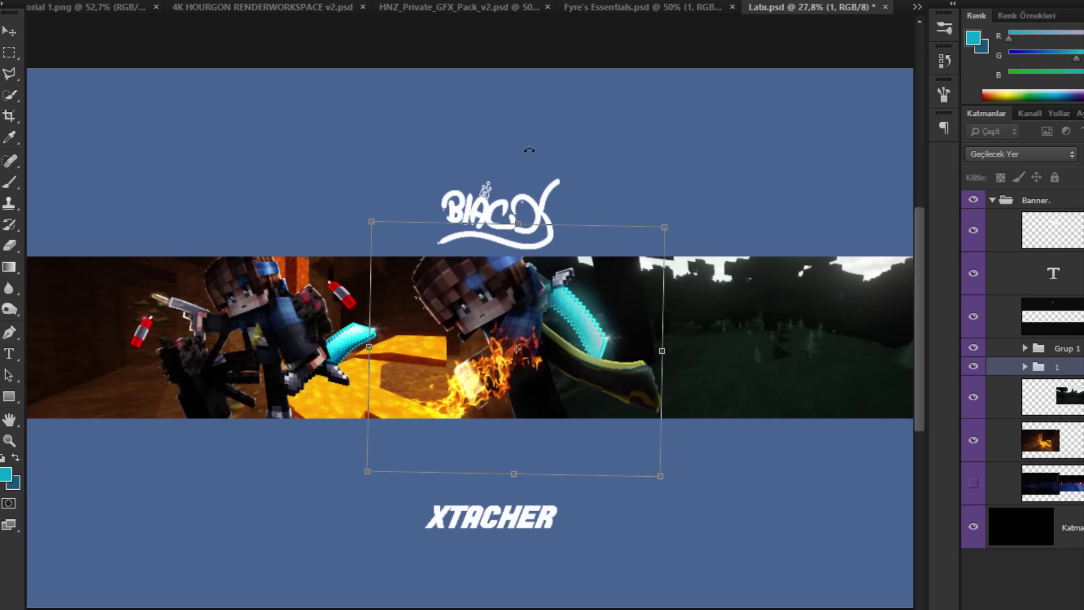
{"action": "key", "text": "Return"}
Step: Move the dark forest image to the left half of the banner strip and nudge it against the left edge
{"action": "scroll", "coordinate": [434, 366], "scroll_direction": "down", "scroll_amount": 1}
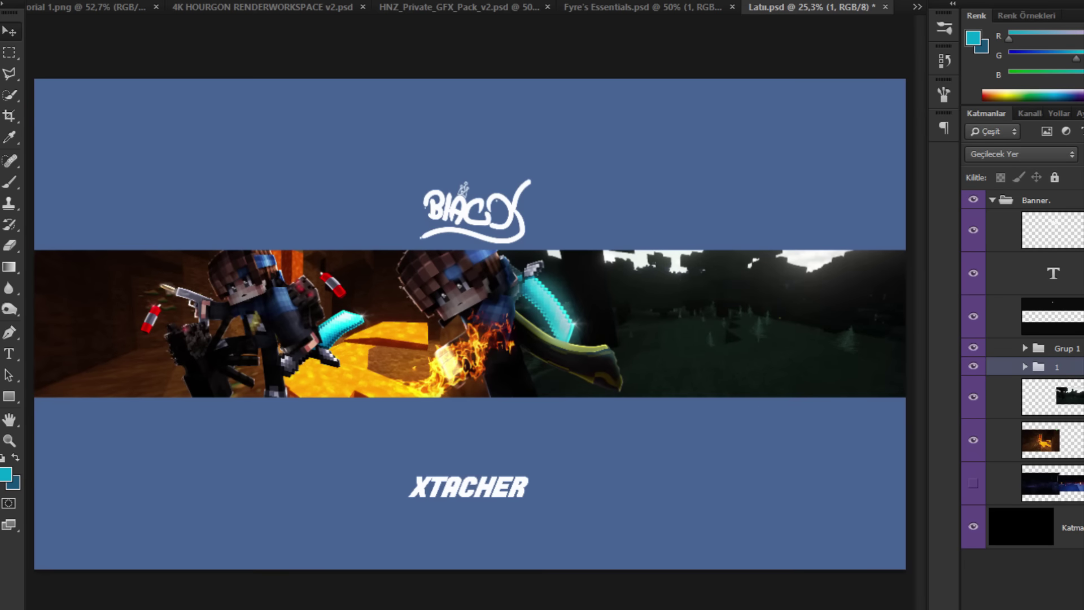
{"action": "left_click", "coordinate": [1065, 412]}
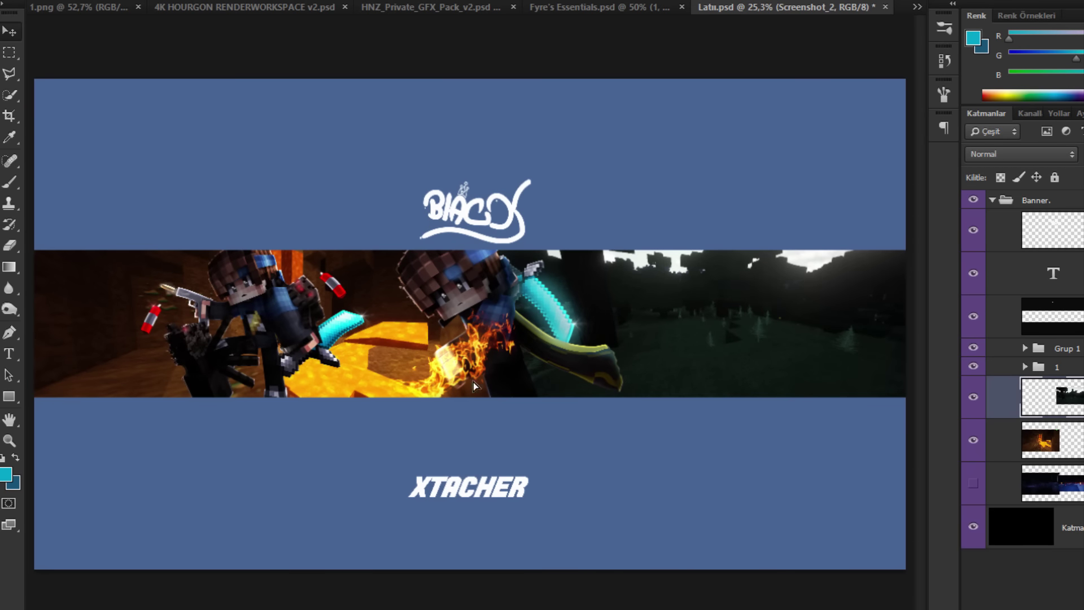
{"action": "left_click_drag", "start_coordinate": [473, 381], "coordinate": [304, 396]}
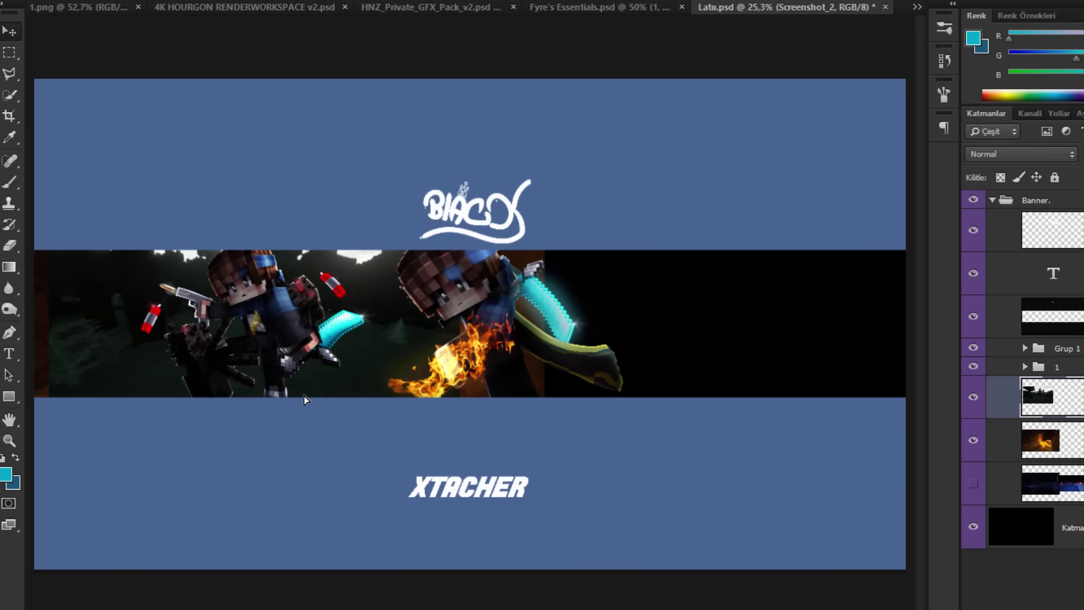
{"action": "key", "text": "Left"}
{"action": "key", "text": "Left"}
{"action": "key", "text": "Left"}
{"action": "key", "text": "Left"}
{"action": "key", "text": "Left"}
{"action": "key", "text": "Left"}
{"action": "key", "text": "Left"}
{"action": "key", "text": "Left"}
{"action": "key", "text": "Left"}
{"action": "key", "text": "Left"}
{"action": "key", "text": "Left"}
{"action": "key", "text": "Left"}
{"action": "key", "text": "Left"}
{"action": "key", "text": "Left"}
{"action": "key", "text": "Left"}
{"action": "key", "text": "Left"}
{"action": "key", "text": "Left"}
{"action": "key", "text": "Left"}
{"action": "key", "text": "Left"}
{"action": "key", "text": "Left"}
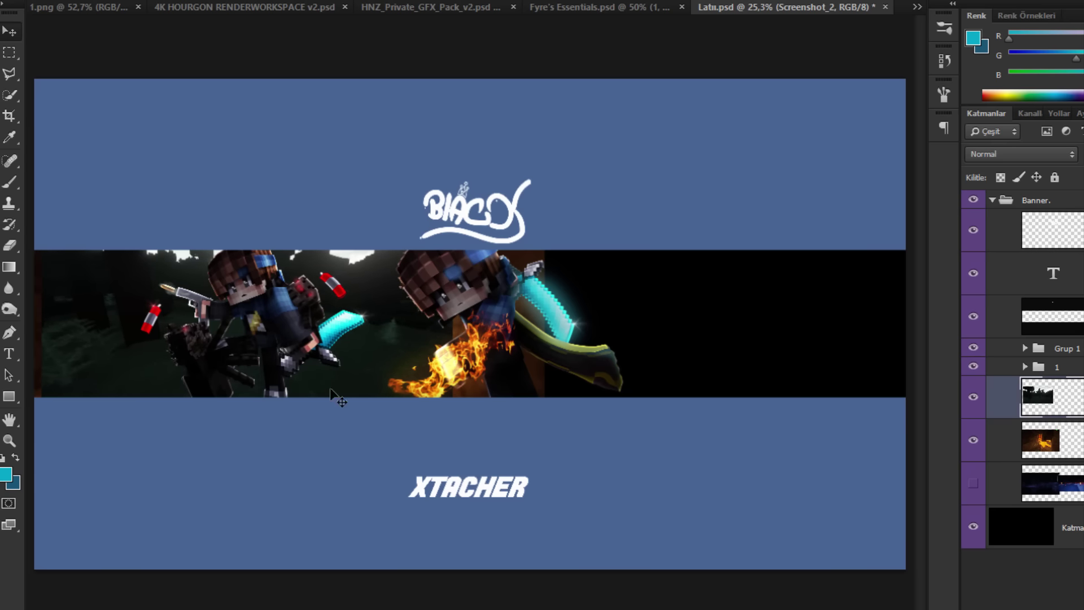
{"action": "key", "text": "Left"}
{"action": "key", "text": "Left"}
{"action": "key", "text": "Left"}
{"action": "key", "text": "Left"}
{"action": "key", "text": "Left"}
{"action": "key", "text": "Left"}
{"action": "key", "text": "Left"}
{"action": "key", "text": "Left"}
{"action": "key", "text": "Left"}
{"action": "key", "text": "Left"}
{"action": "key", "text": "Left"}
{"action": "key", "text": "Left"}
{"action": "key", "text": "Left"}
{"action": "key", "text": "Left"}
{"action": "key", "text": "Left"}
{"action": "key", "text": "Left"}
{"action": "key", "text": "Left"}
{"action": "key", "text": "Left"}
{"action": "key", "text": "Left"}
{"action": "key", "text": "Left"}
{"action": "key", "text": "Left"}
{"action": "key", "text": "Left"}
{"action": "key", "text": "Left"}
{"action": "key", "text": "Left"}
{"action": "key", "text": "Left"}
{"action": "key", "text": "Left"}
{"action": "key", "text": "Left"}
{"action": "key", "text": "Left"}
{"action": "key", "text": "Left"}
{"action": "key", "text": "Left"}
{"action": "key", "text": "Left"}
{"action": "key", "text": "Left"}
{"action": "key", "text": "Left"}
{"action": "key", "text": "Left"}
{"action": "key", "text": "Left"}
{"action": "key", "text": "Left"}
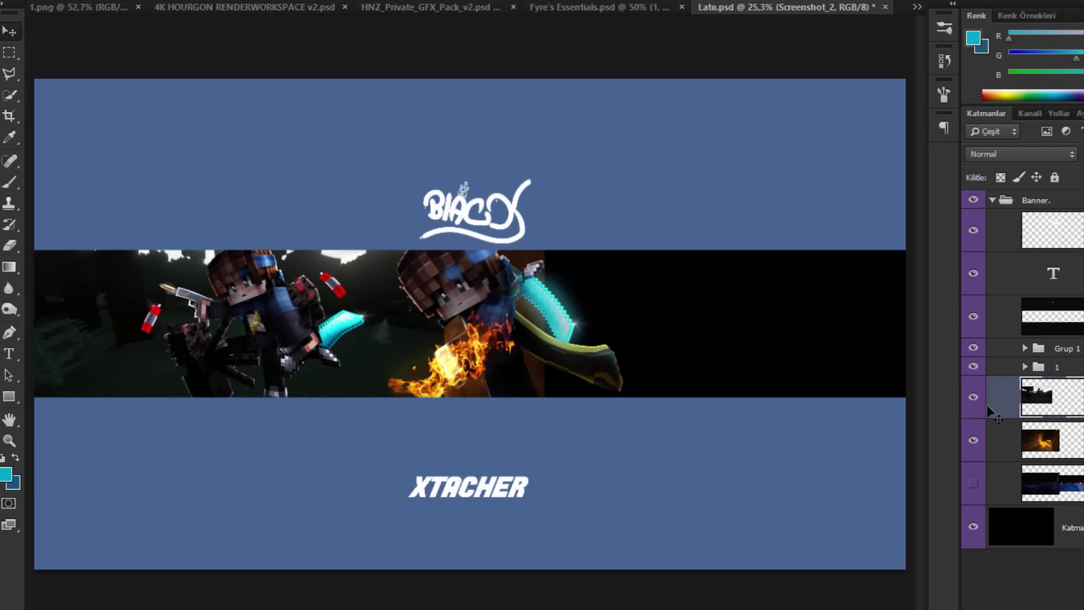
Step: Move the lava cave image to the right half of the banner strip and nudge it against the right edge
{"action": "left_click", "coordinate": [1078, 441]}
{"action": "left_click_drag", "start_coordinate": [709, 368], "coordinate": [871, 363]}
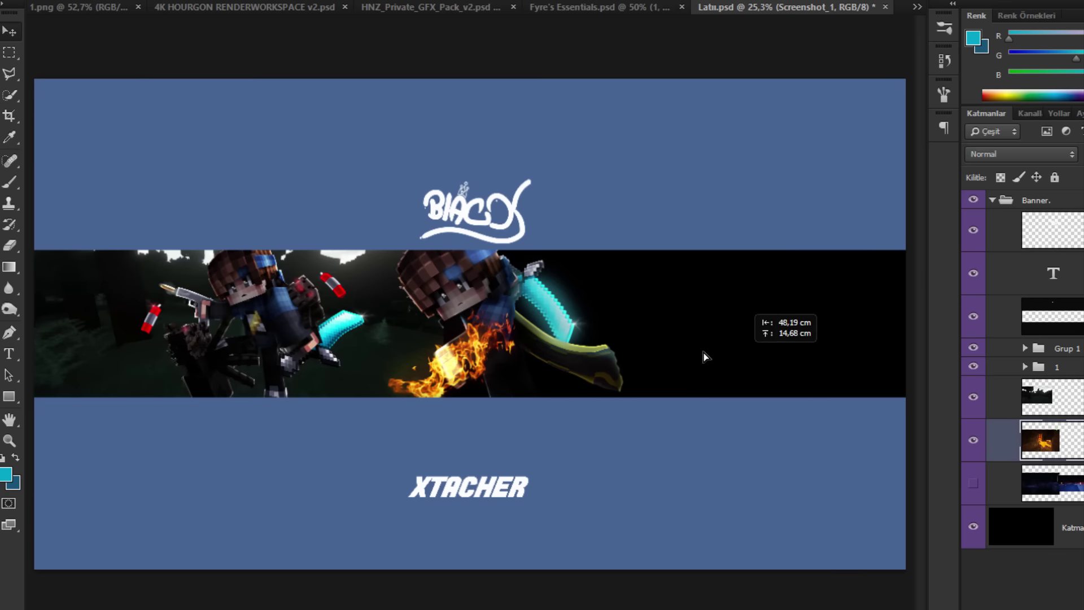
{"action": "left_click_drag", "start_coordinate": [512, 338], "coordinate": [775, 330]}
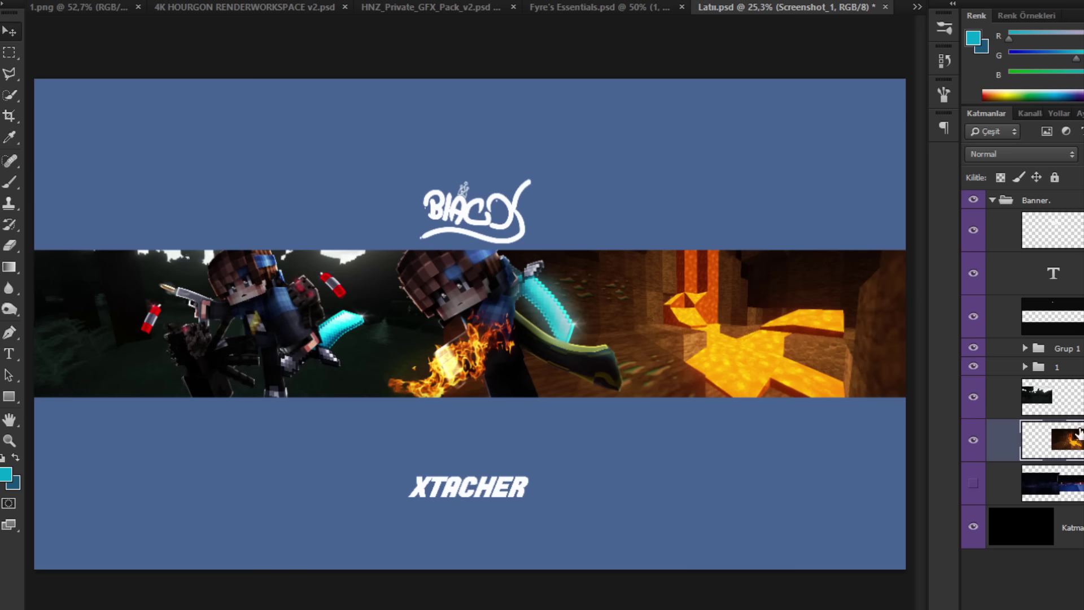
{"action": "key", "text": "Right"}
{"action": "key", "text": "Right"}
{"action": "key", "text": "Right"}
{"action": "key", "text": "Right"}
{"action": "key", "text": "Right"}
{"action": "key", "text": "Right"}
{"action": "key", "text": "Right"}
{"action": "key", "text": "Right"}
{"action": "key", "text": "Right"}
{"action": "key", "text": "Right"}
{"action": "key", "text": "Right"}
{"action": "key", "text": "Right"}
{"action": "key", "text": "Right"}
{"action": "key", "text": "Right"}
{"action": "key", "text": "Right"}
{"action": "key", "text": "Right"}
{"action": "key", "text": "Right"}
{"action": "key", "text": "Right"}
{"action": "key", "text": "Right"}
{"action": "key", "text": "Right"}
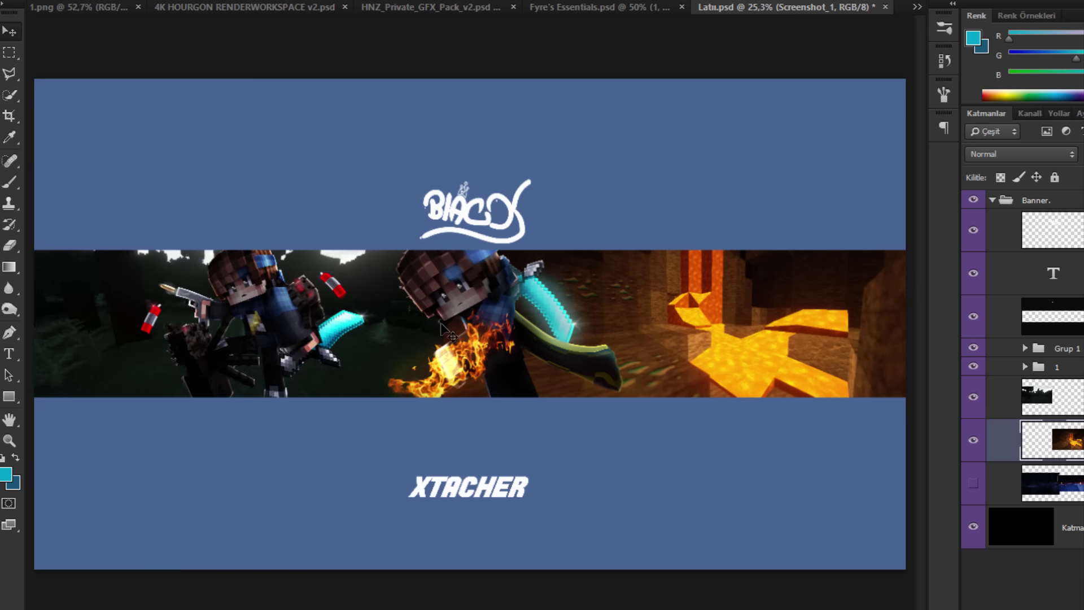
Step: Nudge the forest image slightly rightward behind the flaming character
{"action": "scroll", "coordinate": [449, 339], "scroll_direction": "up", "scroll_amount": 5}
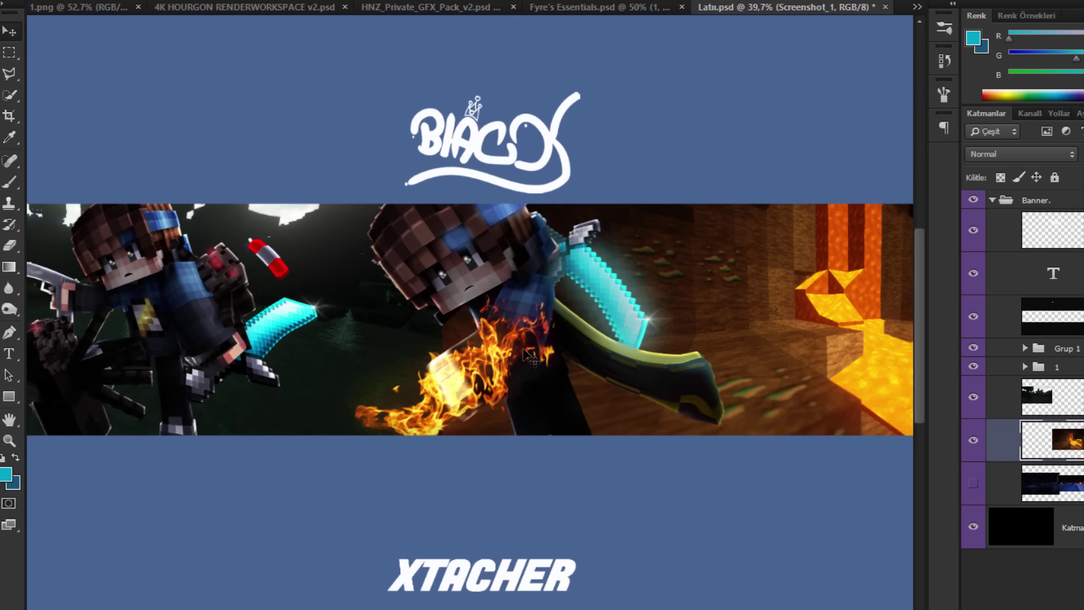
{"action": "left_click", "coordinate": [1072, 483]}
{"action": "left_click", "coordinate": [1073, 396]}
{"action": "key", "text": "Right"}
{"action": "key", "text": "Right"}
{"action": "key", "text": "Right"}
{"action": "key", "text": "Right"}
{"action": "key", "text": "Right"}
{"action": "key", "text": "Right"}
{"action": "key", "text": "Right"}
{"action": "key", "text": "Right"}
{"action": "key", "text": "Right"}
{"action": "key", "text": "Right"}
{"action": "key", "text": "Right"}
{"action": "key", "text": "Right"}
{"action": "key", "text": "Right"}
{"action": "key", "text": "Right"}
{"action": "key", "text": "Right"}
{"action": "key", "text": "Right"}
{"action": "key", "text": "Right"}
{"action": "key", "text": "Right"}
{"action": "key", "text": "Right"}
{"action": "key", "text": "Right"}
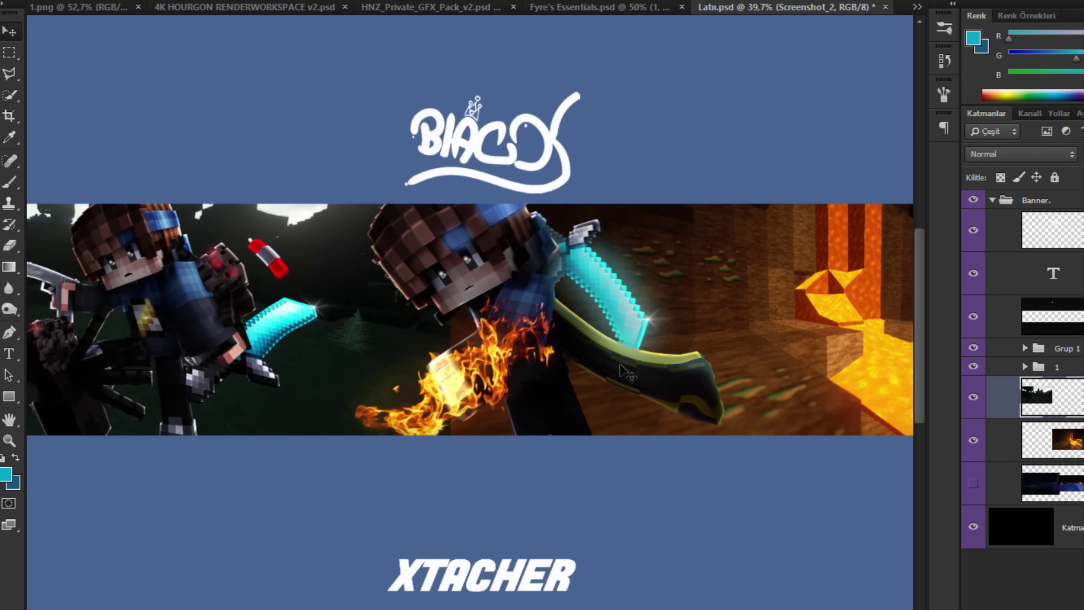
Step: Scale the forest image up slightly from its centre so it reaches past the banner's left edge
{"action": "scroll", "coordinate": [700, 222], "scroll_direction": "down", "scroll_amount": 3}
{"action": "scroll", "coordinate": [700, 222], "scroll_direction": "down", "scroll_amount": 5}
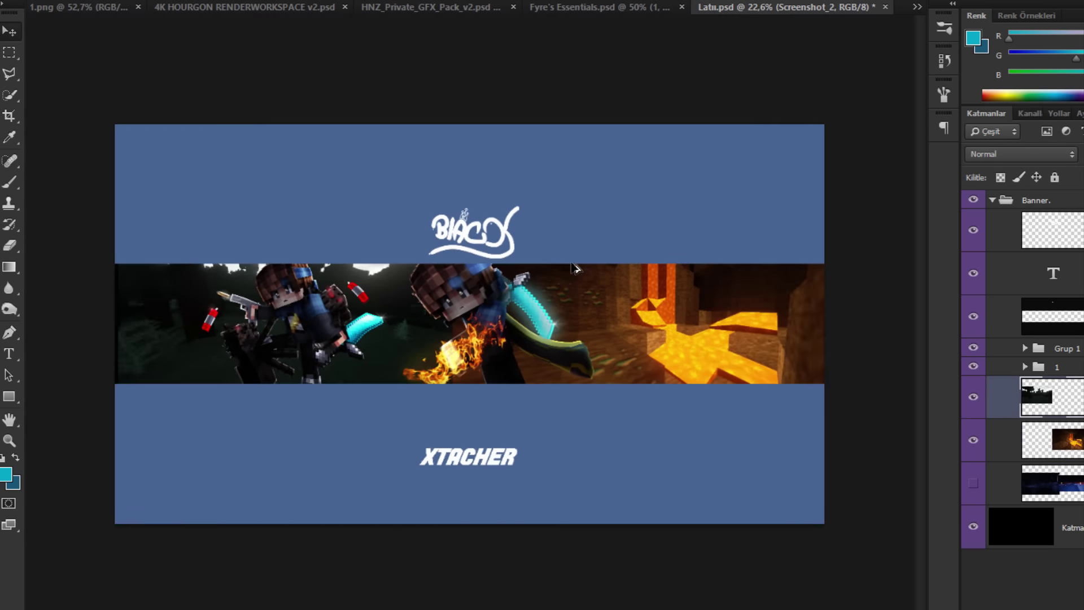
{"action": "key", "text": "ctrl+t"}
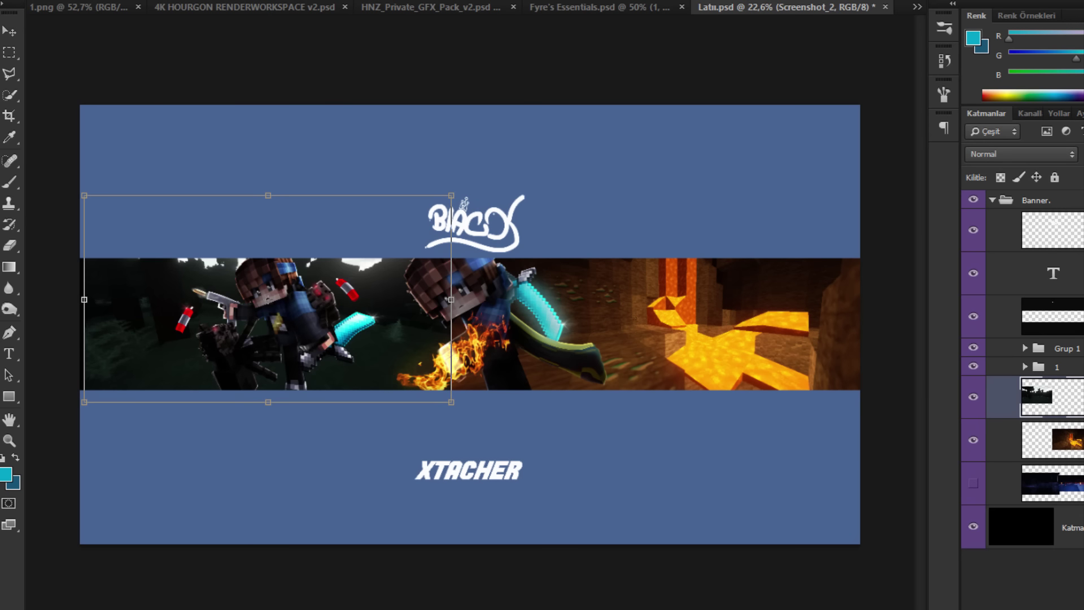
{"action": "left_click_drag", "start_coordinate": [451, 195], "coordinate": [464, 188]}
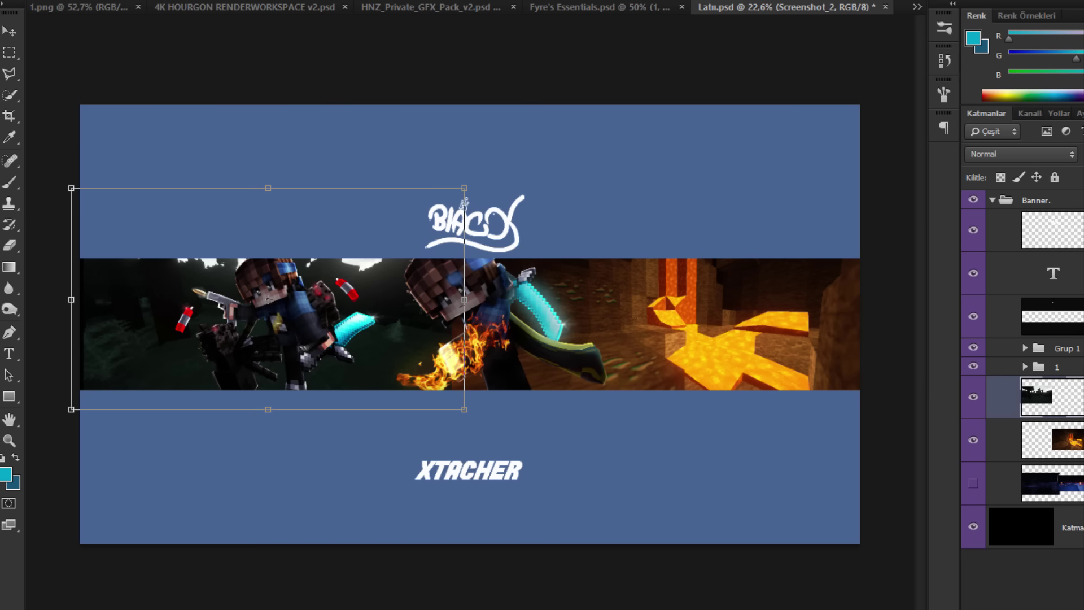
{"action": "key", "text": "Return"}
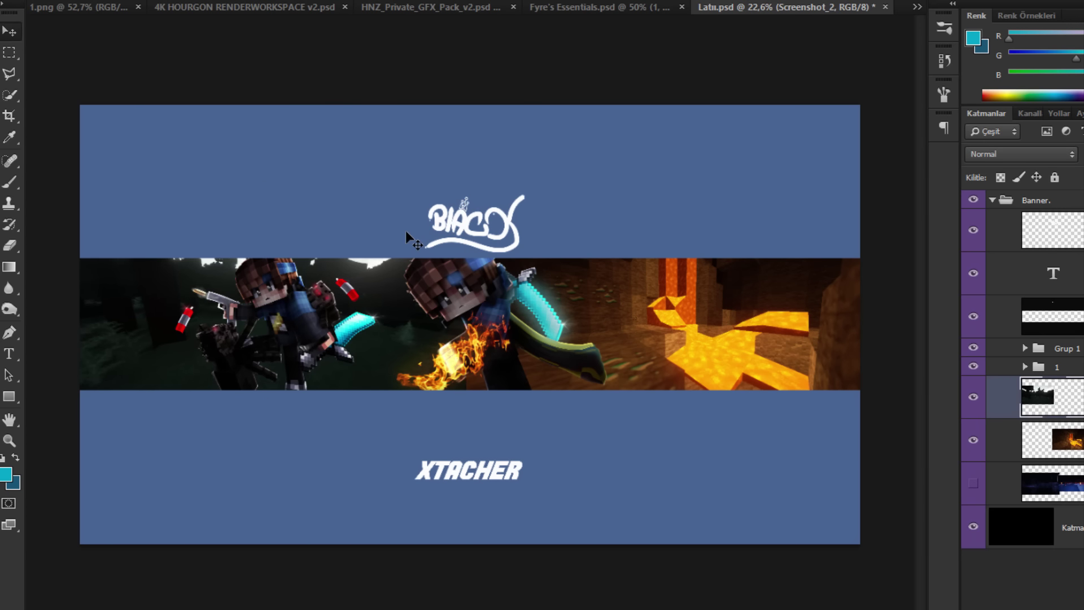
{"action": "scroll", "coordinate": [462, 373], "scroll_direction": "up", "scroll_amount": 3}
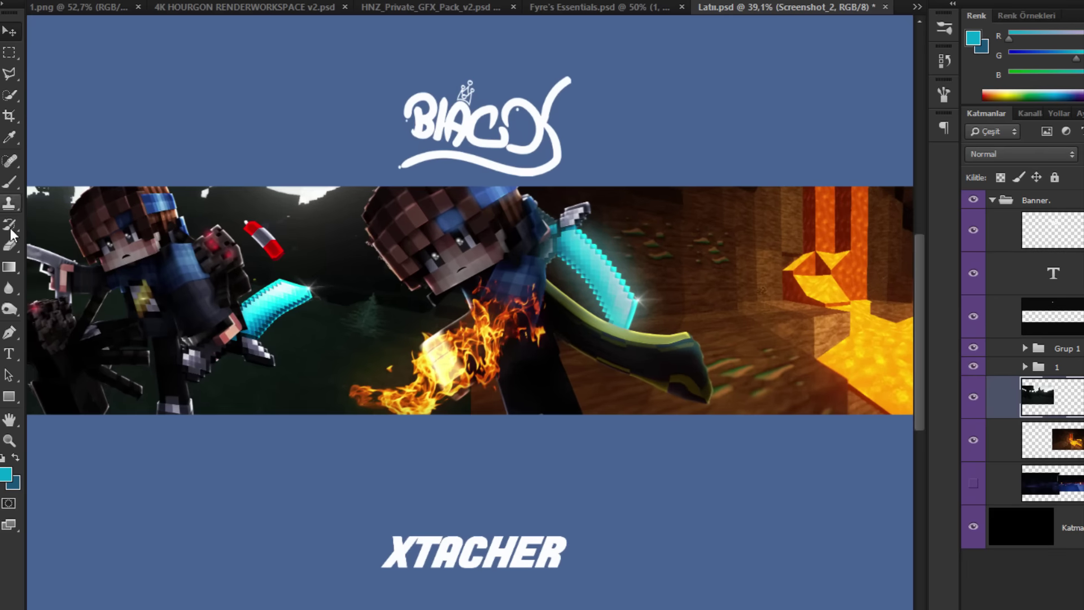
{"action": "key", "text": "e"}
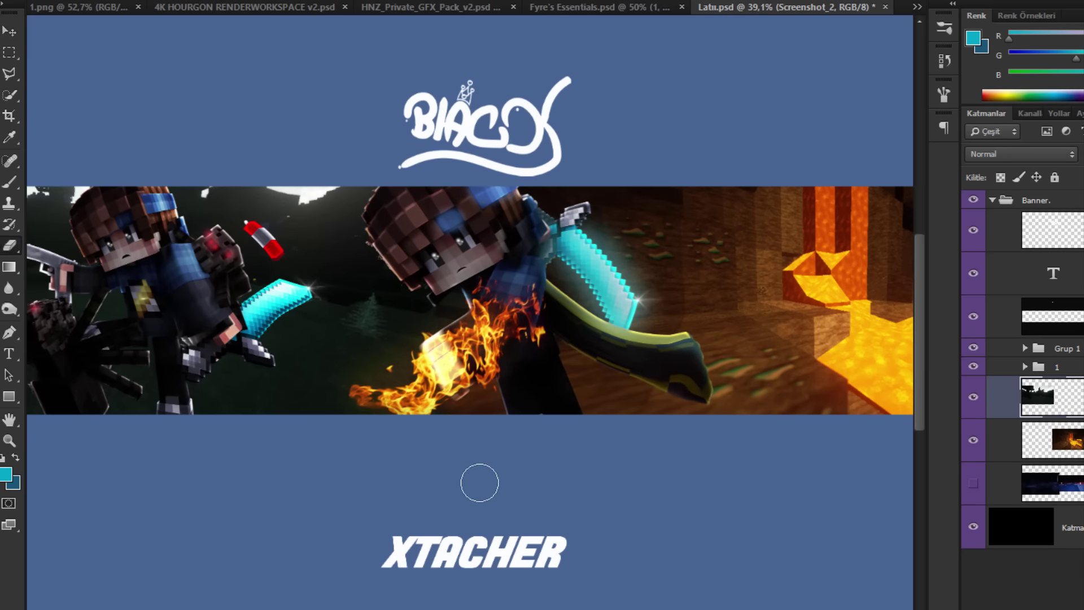
{"action": "scroll", "coordinate": [556, 217], "scroll_direction": "down", "scroll_amount": 3}
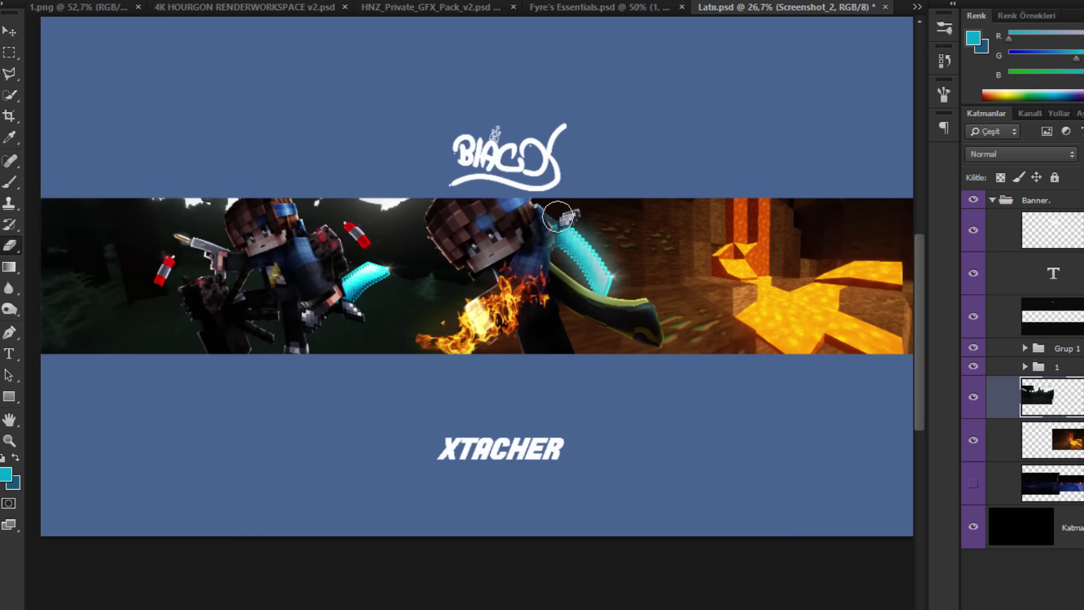
{"action": "scroll", "coordinate": [310, 219], "scroll_direction": "up", "scroll_amount": 1}
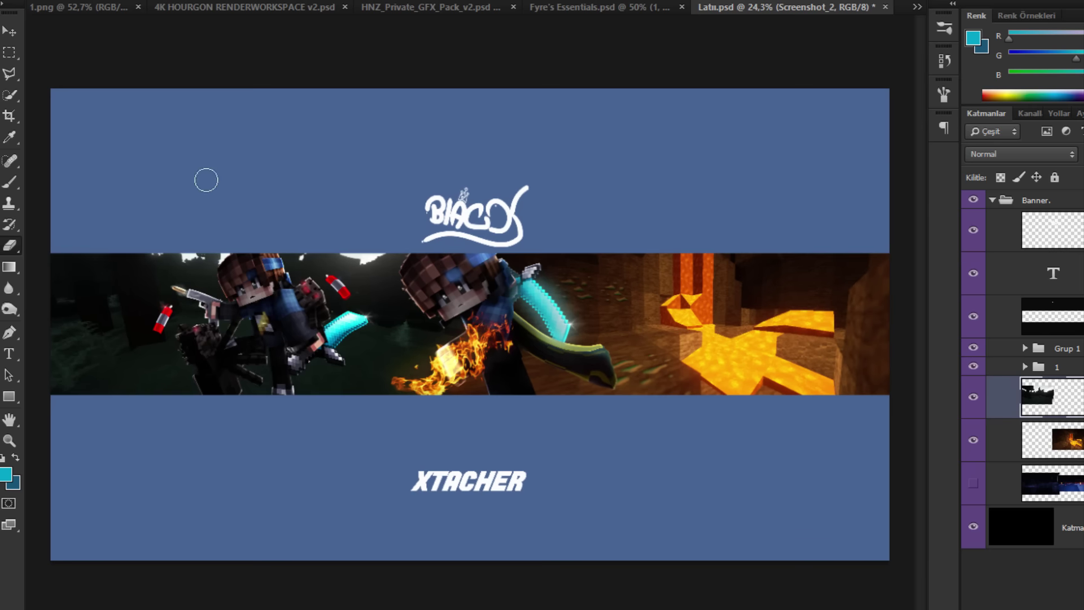
{"action": "left_click", "coordinate": [6, 35]}
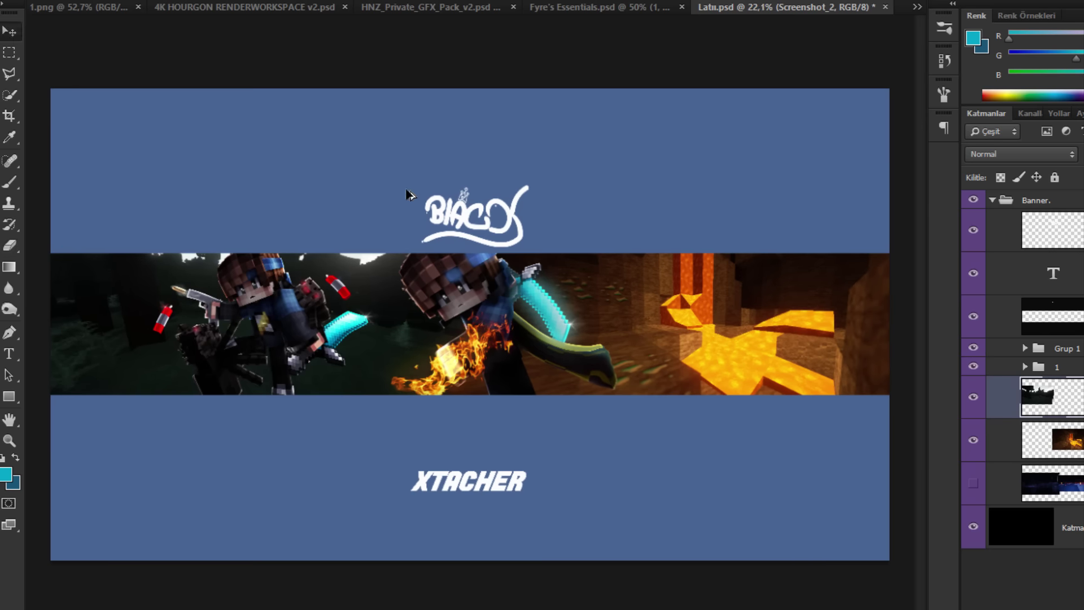
{"action": "scroll", "coordinate": [407, 190], "scroll_direction": "down", "scroll_amount": 1}
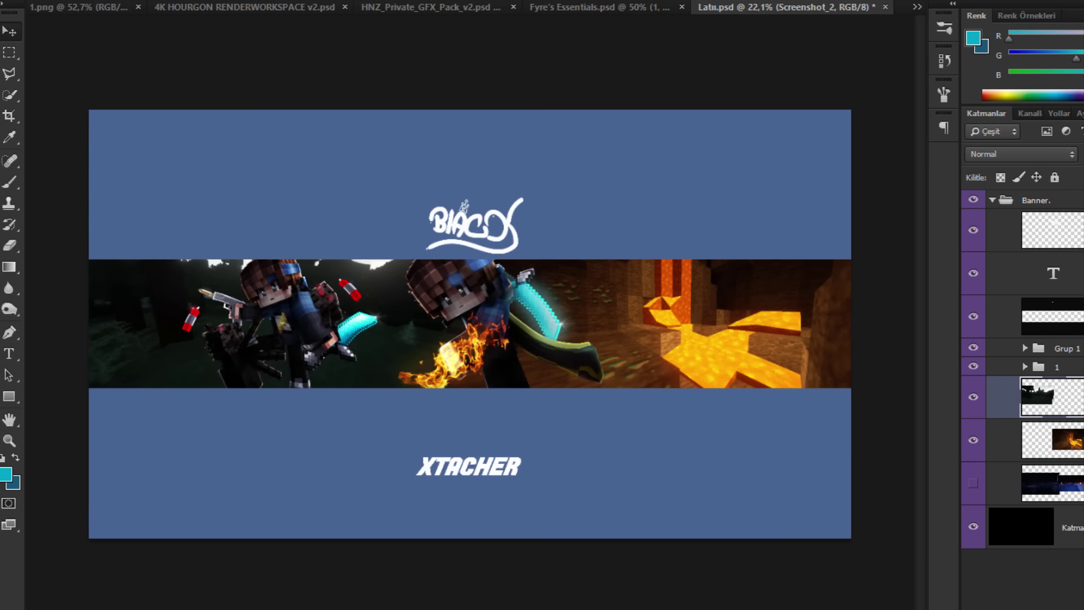
Step: Move Grup 1 with the gun-holding character over the lava cave and stack it below group 1
{"action": "left_click", "coordinate": [1070, 367]}
{"action": "left_click", "coordinate": [1070, 349]}
{"action": "left_click_drag", "start_coordinate": [474, 279], "coordinate": [713, 280]}
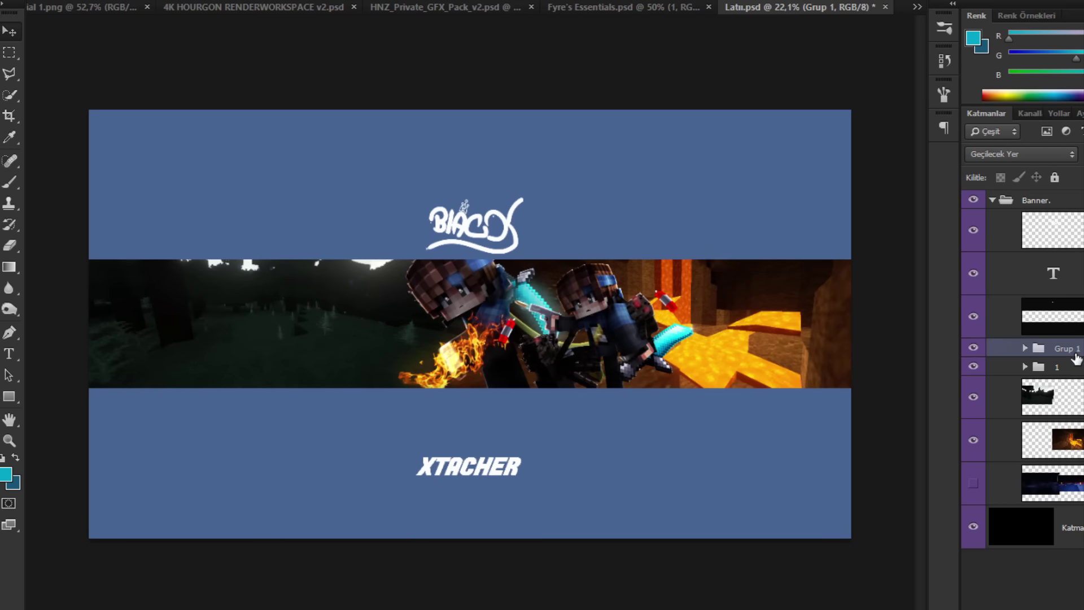
{"action": "left_click_drag", "start_coordinate": [1076, 360], "coordinate": [1072, 373]}
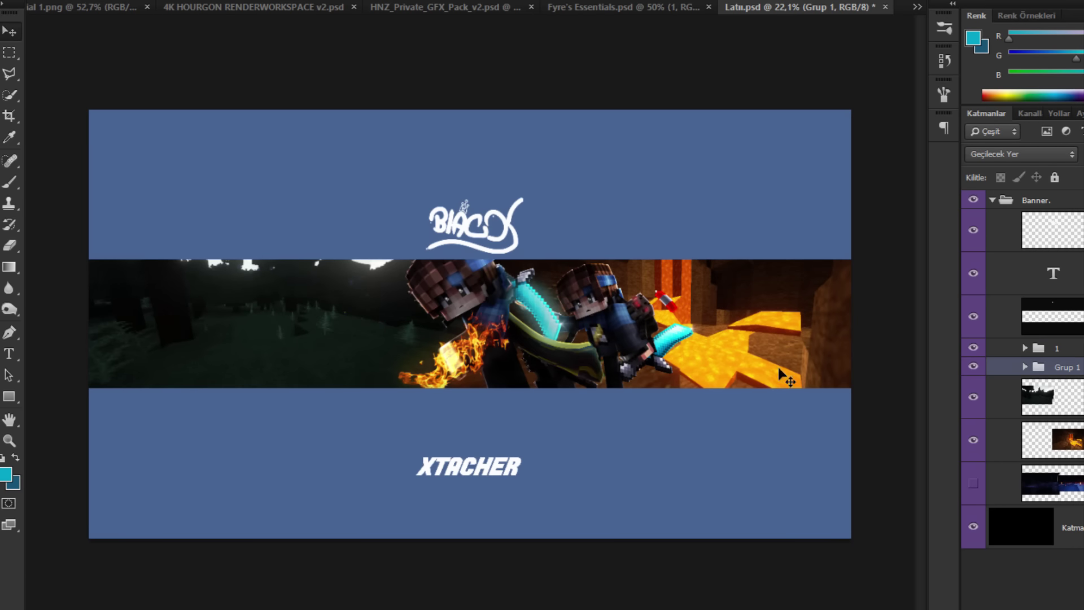
Step: Flip Grup 1 horizontally, shift it slightly rightward and enlarge it from its centre over the lava cave
{"action": "key", "text": "ctrl+t"}
{"action": "right_click", "coordinate": [621, 349]}
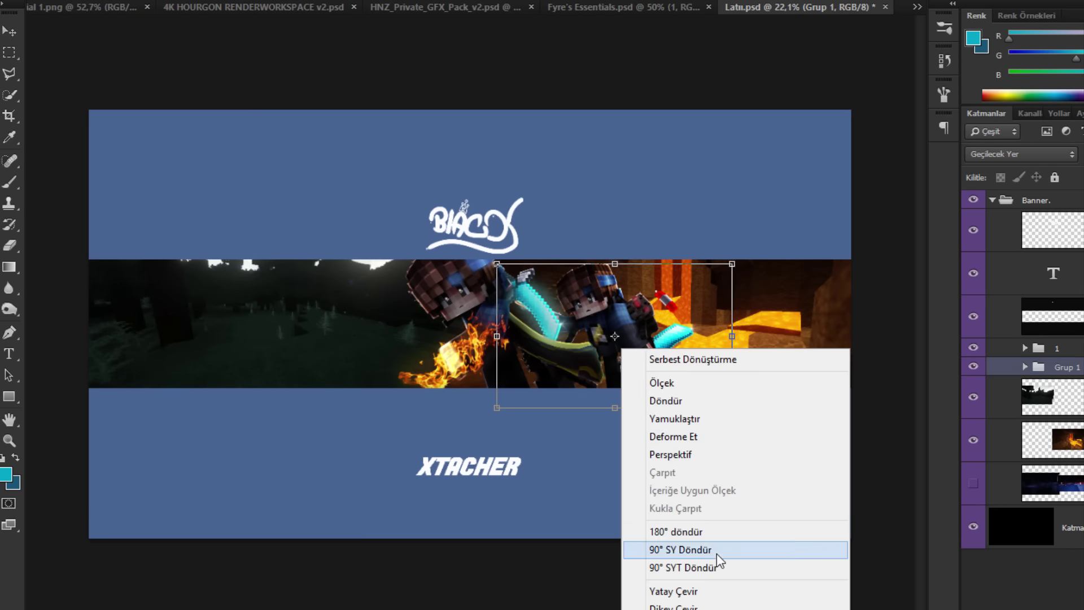
{"action": "left_click", "coordinate": [718, 590]}
{"action": "left_click_drag", "start_coordinate": [649, 342], "coordinate": [671, 337]}
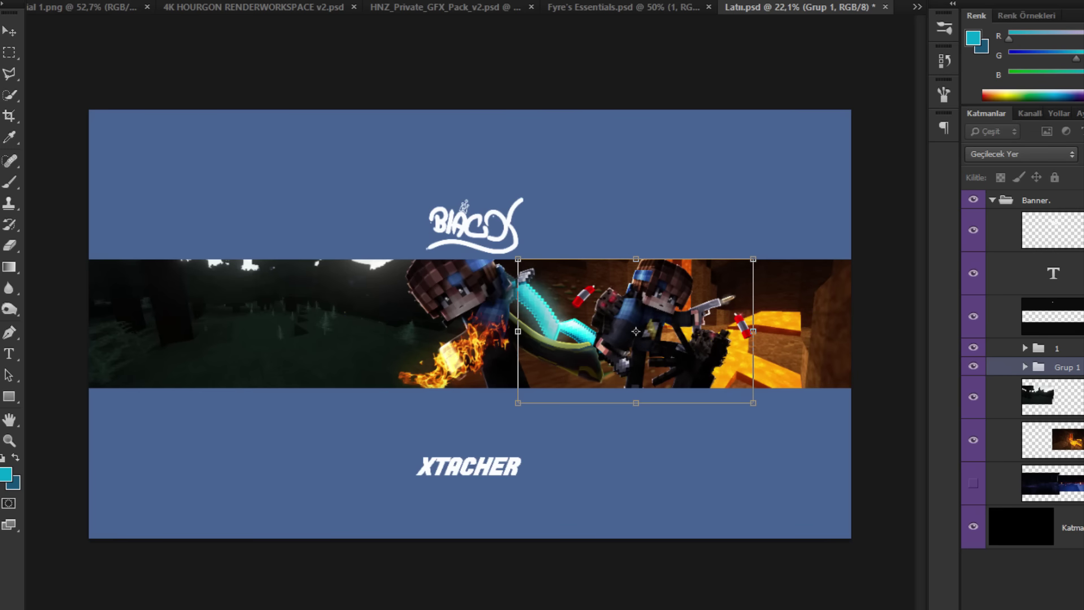
{"action": "left_click_drag", "start_coordinate": [753, 259], "coordinate": [714, 282]}
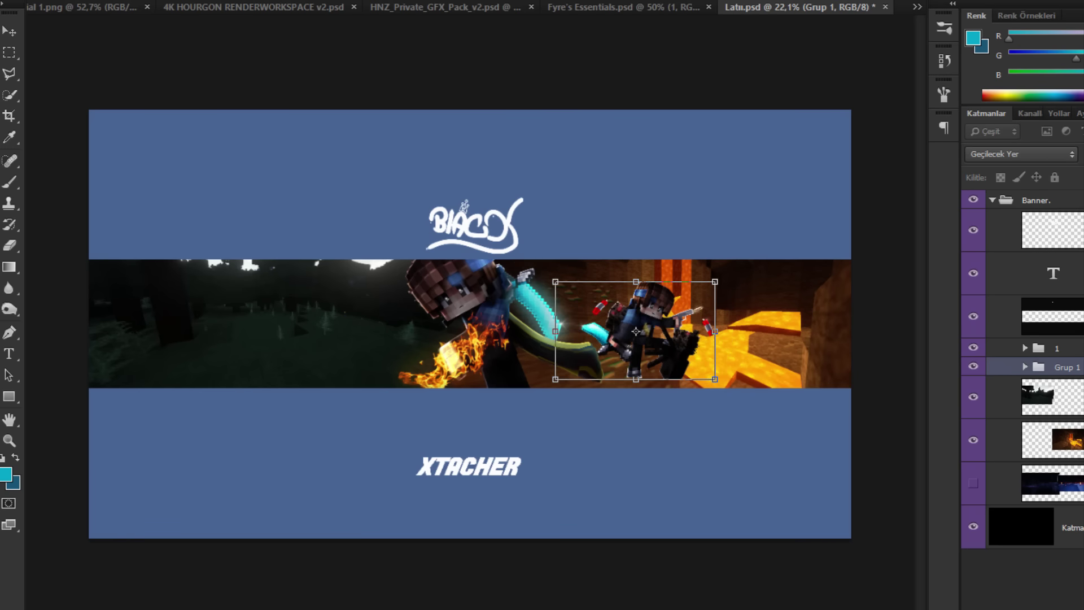
{"action": "left_click_drag", "start_coordinate": [715, 379], "coordinate": [782, 420]}
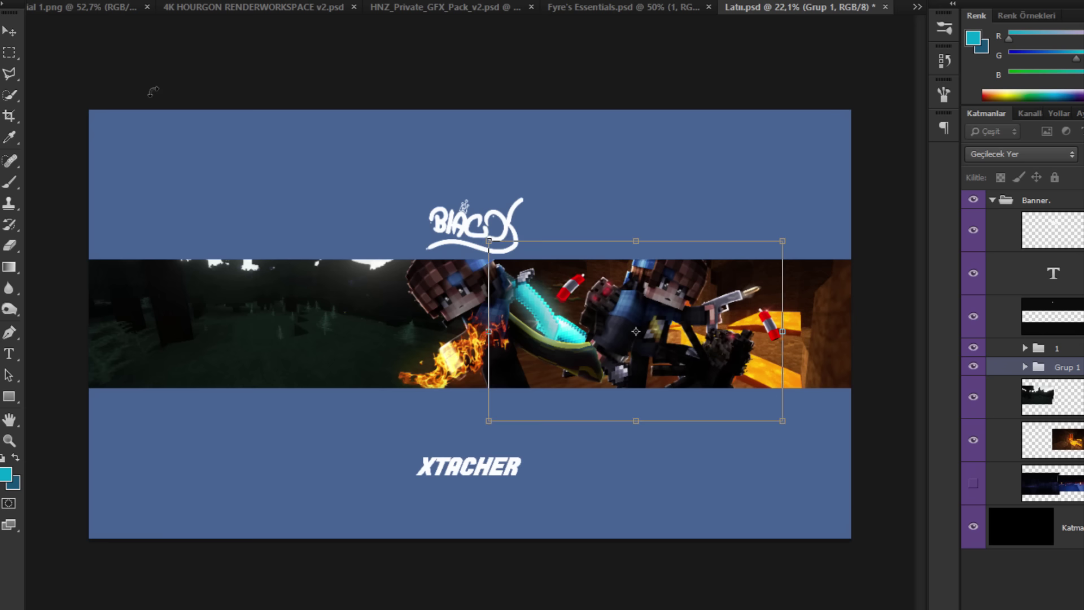
Step: Shift Grup 1 slightly up and rightward and rotate it clockwise so the gun-holding character leans down toward the banner's right edge
{"action": "left_click_drag", "start_coordinate": [148, 125], "coordinate": [147, 153]}
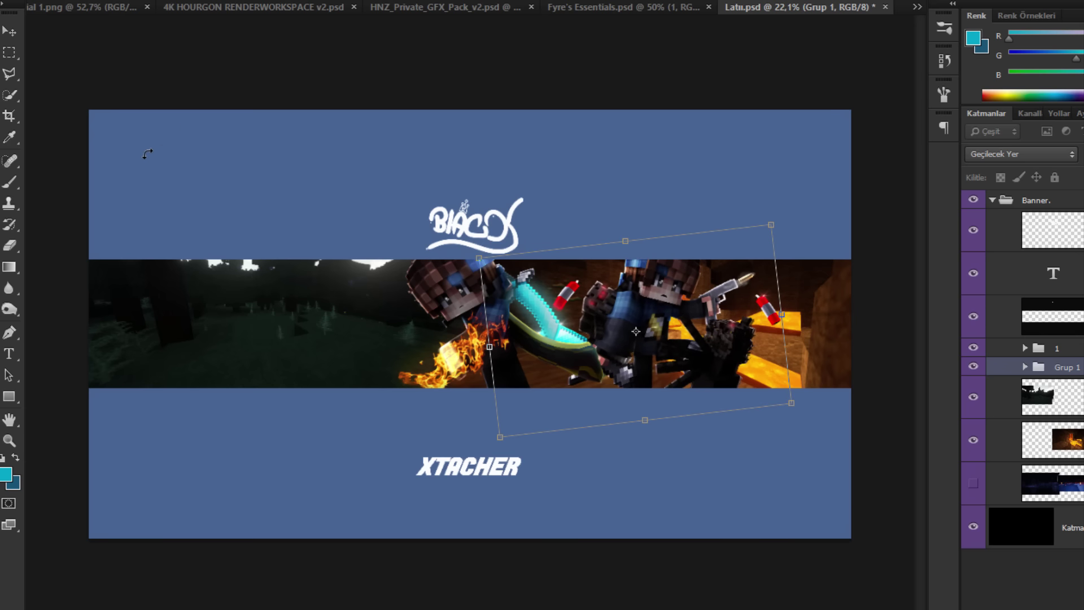
{"action": "scroll", "coordinate": [282, 153], "scroll_direction": "down", "scroll_amount": 3}
{"action": "scroll", "coordinate": [348, 254], "scroll_direction": "up", "scroll_amount": 3}
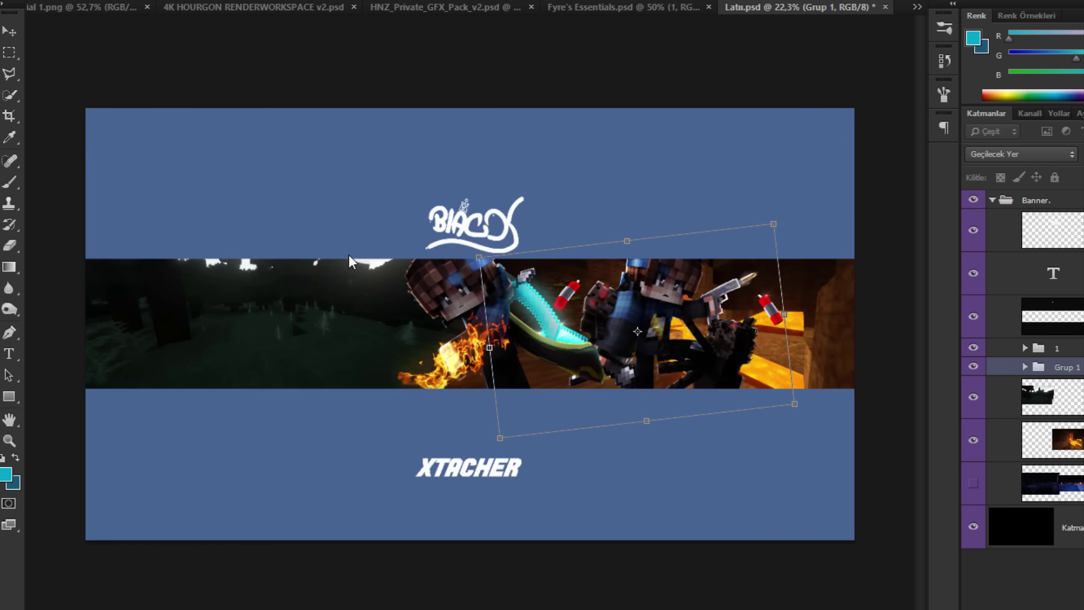
{"action": "key", "text": "ctrl+plus"}
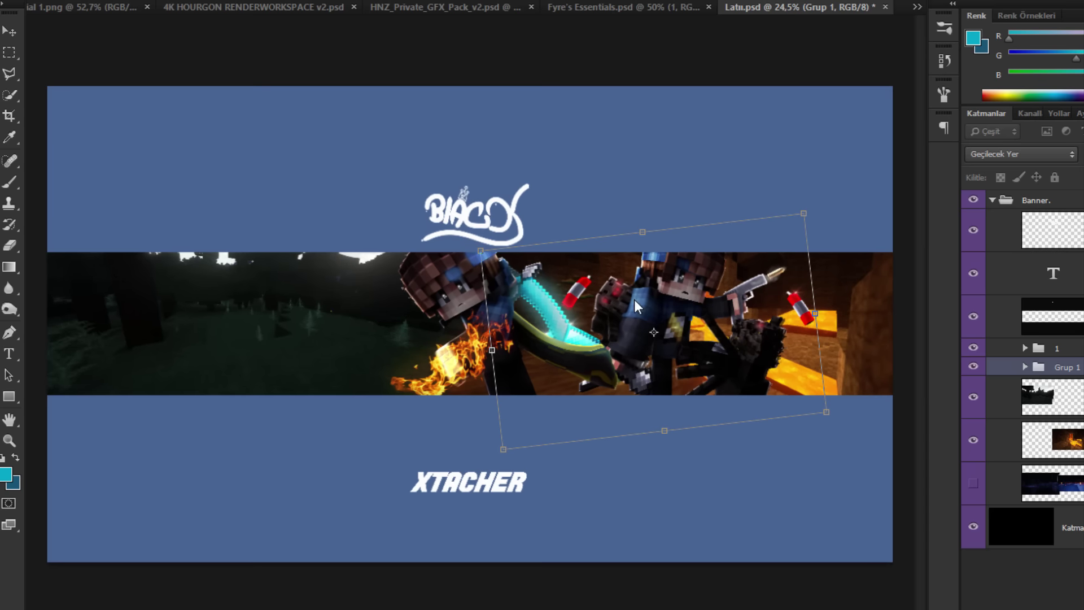
{"action": "left_click_drag", "start_coordinate": [567, 317], "coordinate": [639, 298]}
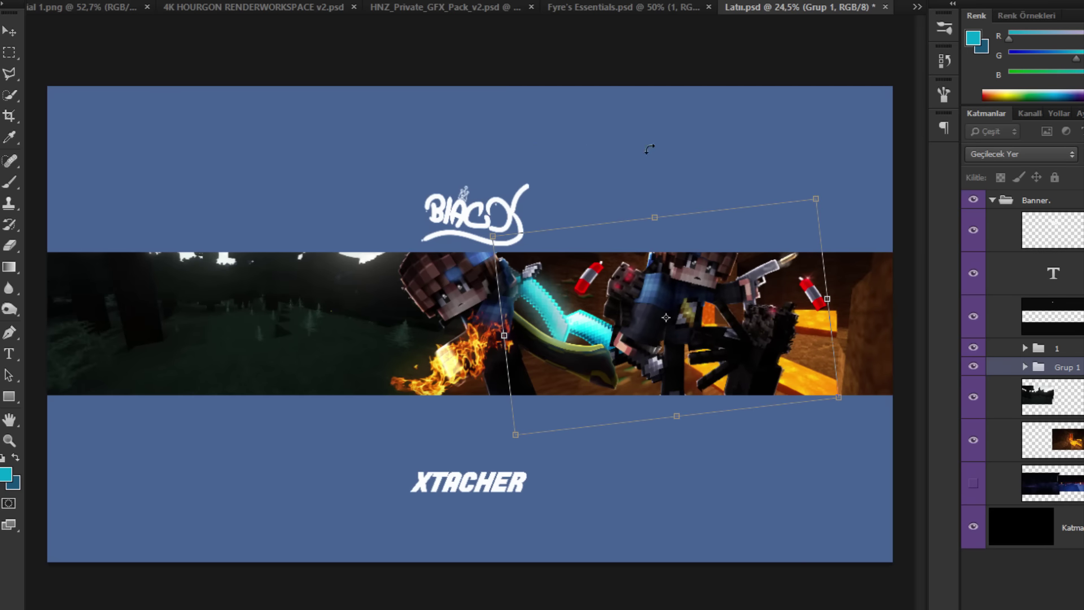
{"action": "left_click_drag", "start_coordinate": [649, 149], "coordinate": [607, 139]}
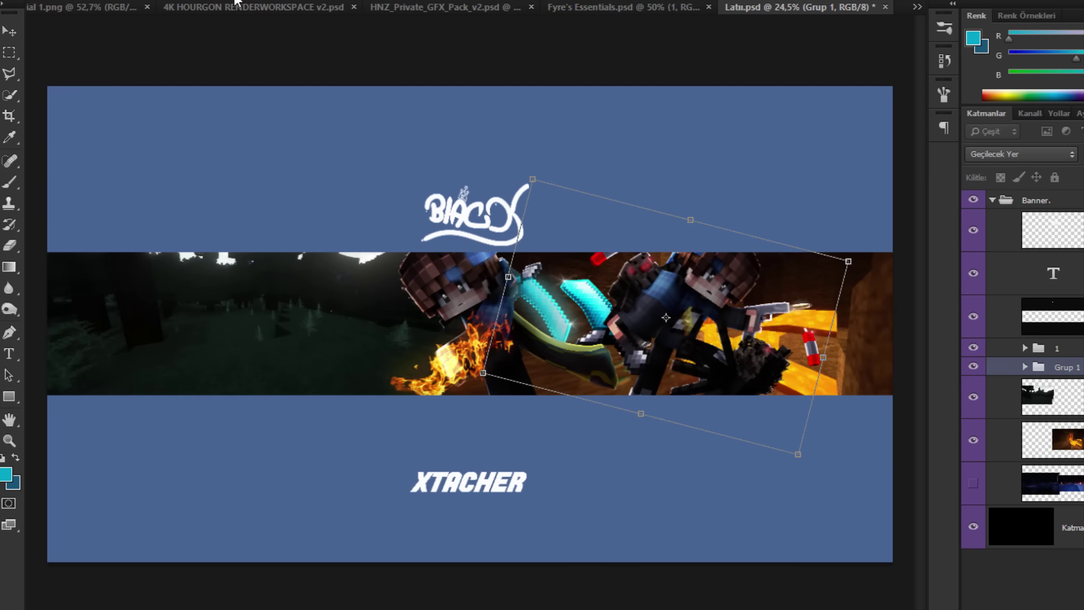
Step: Fine-tune Grup 1's size and clockwise tilt so the gun-holding character fills the banner strip's height, and apply the transform
{"action": "left_click_drag", "start_coordinate": [533, 179], "coordinate": [545, 193]}
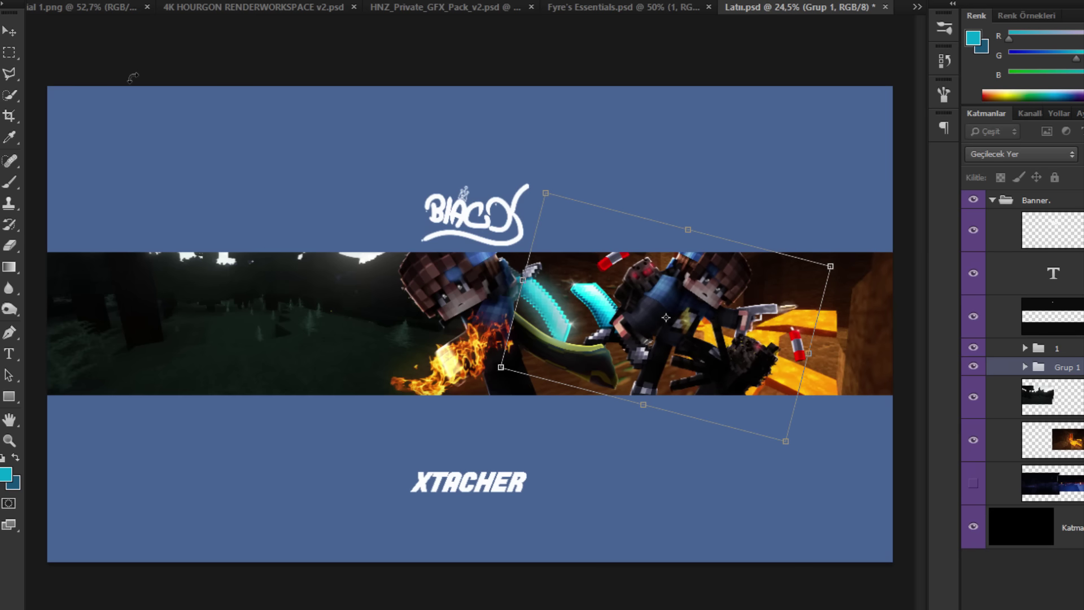
{"action": "left_click_drag", "start_coordinate": [133, 77], "coordinate": [148, 56]}
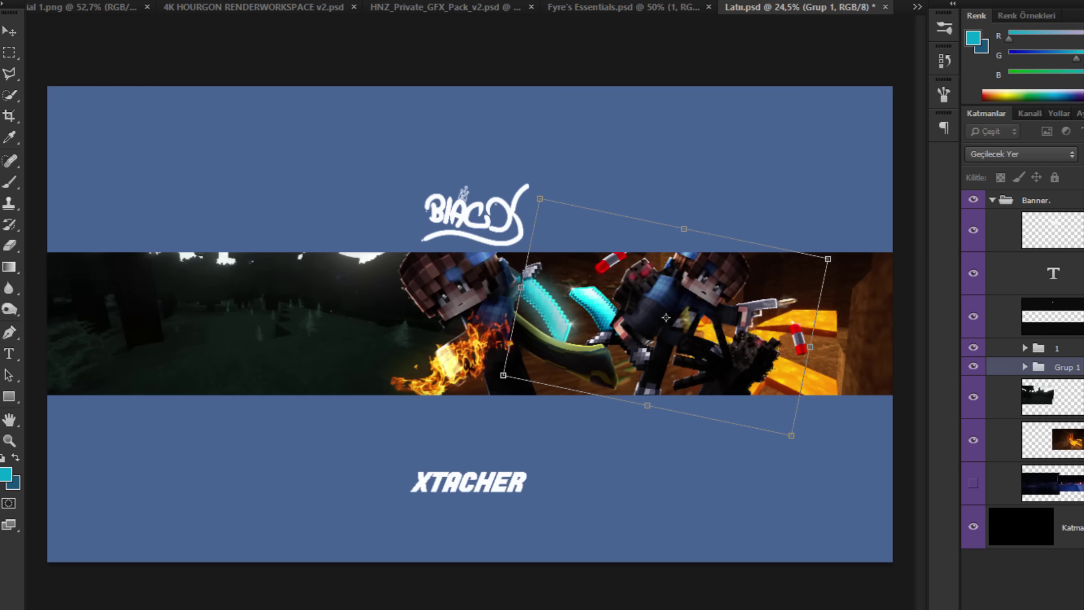
{"action": "left_click_drag", "start_coordinate": [540, 199], "coordinate": [518, 178]}
{"action": "left_click_drag", "start_coordinate": [178, 136], "coordinate": [176, 141]}
{"action": "key", "text": "Return"}
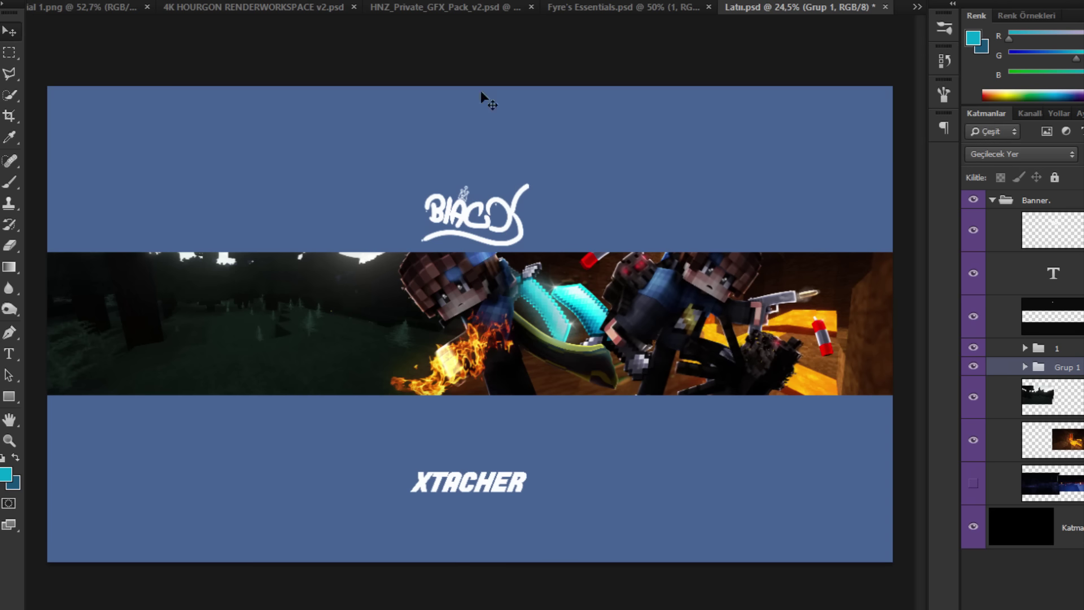
Step: Move group 1 with the flaming character leftward over the dark forest half of the banner
{"action": "scroll", "coordinate": [548, 71], "scroll_direction": "down", "scroll_amount": 2}
{"action": "scroll", "coordinate": [550, 72], "scroll_direction": "up", "scroll_amount": 1}
{"action": "left_click", "coordinate": [1056, 348]}
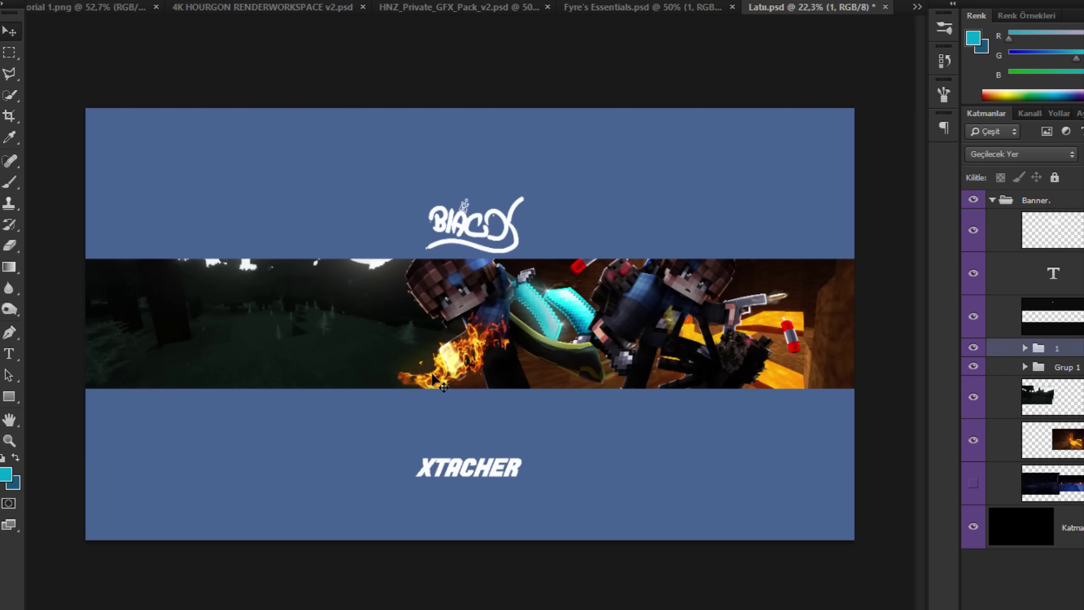
{"action": "left_click_drag", "start_coordinate": [508, 373], "coordinate": [368, 366]}
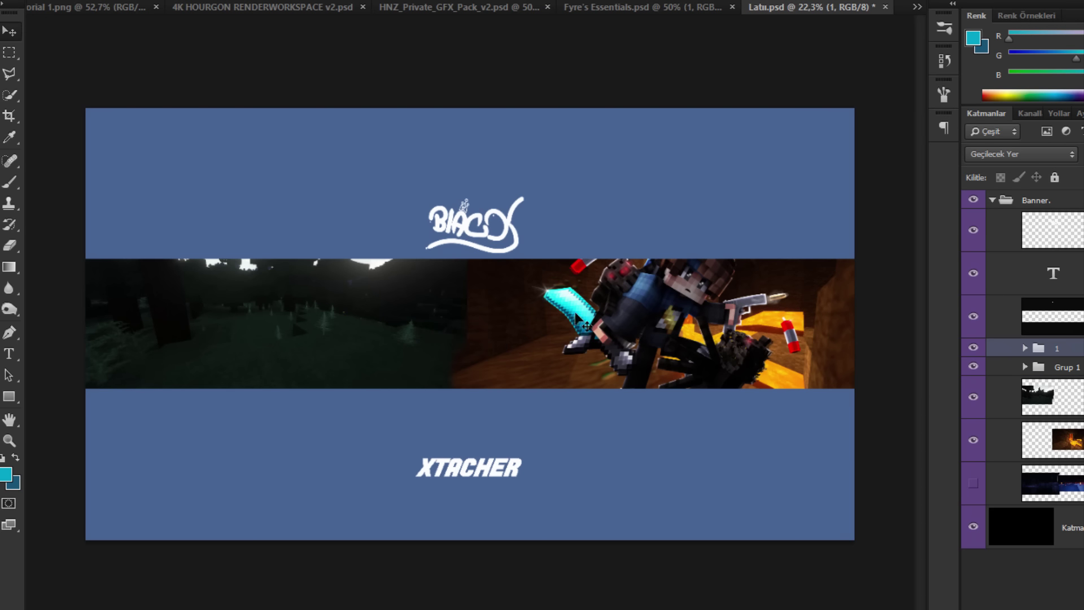
{"action": "left_click_drag", "start_coordinate": [576, 319], "coordinate": [416, 320]}
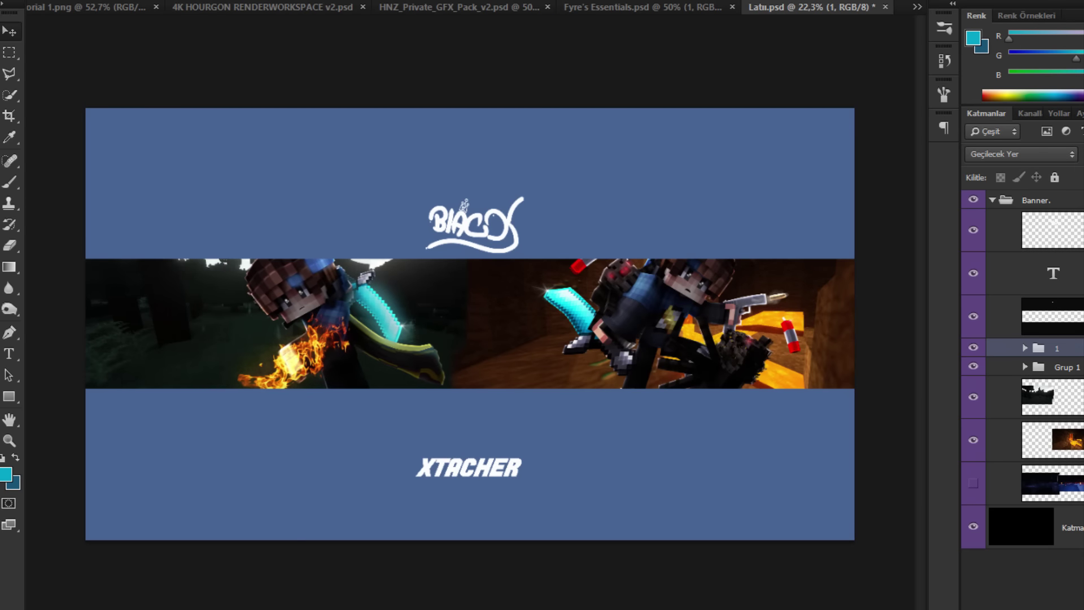
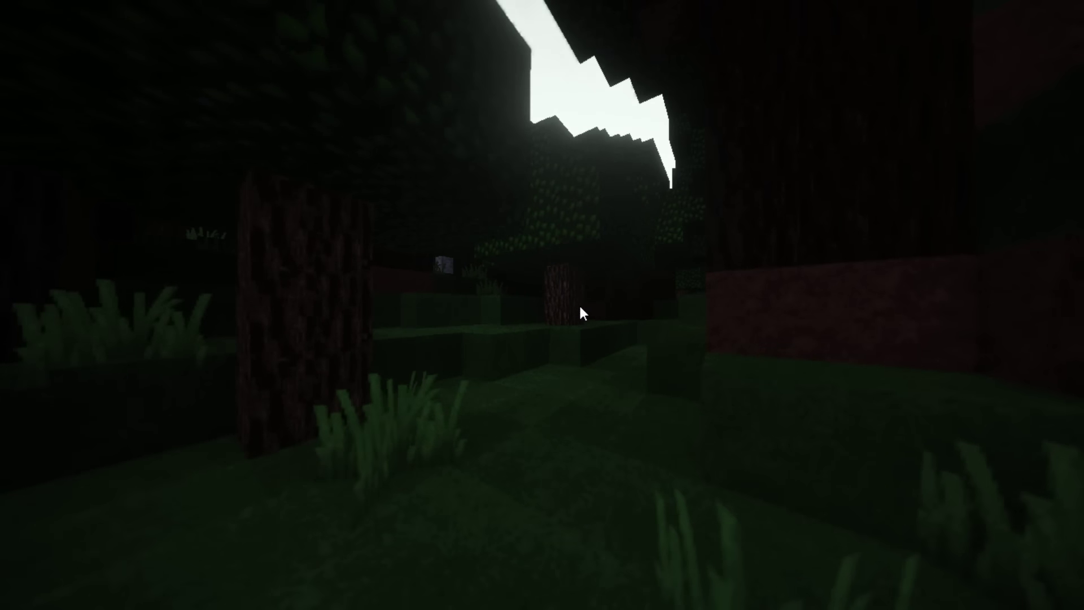
Step: In Minecraft, capture the dark forest view with the HUD hidden as a full-screen screenshot and save it to the desktop
{"action": "key", "text": "F1"}
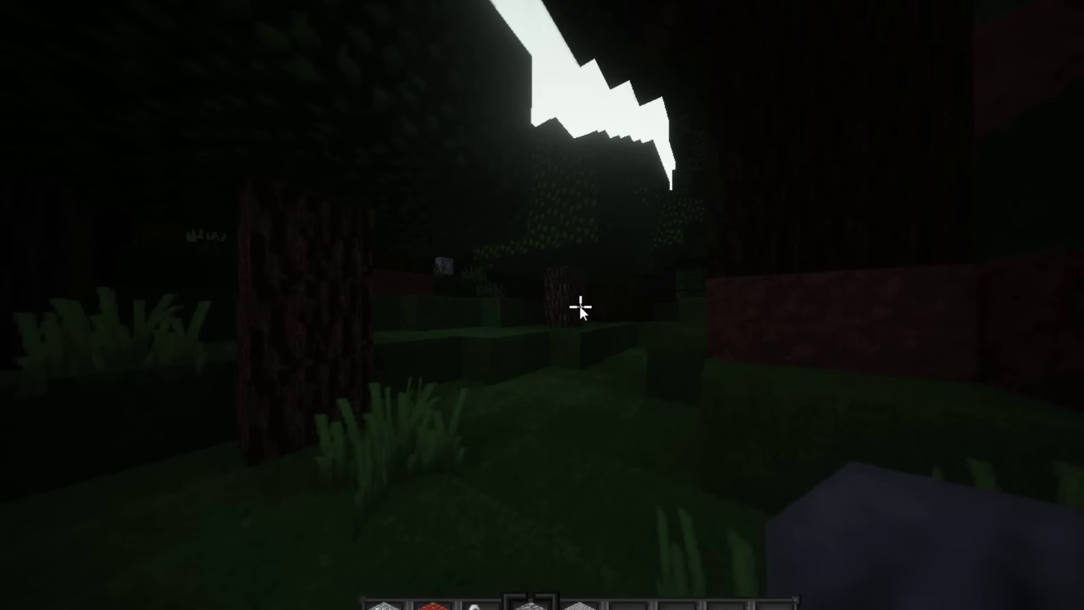
{"action": "key", "text": "F1"}
{"action": "key", "text": "Print"}
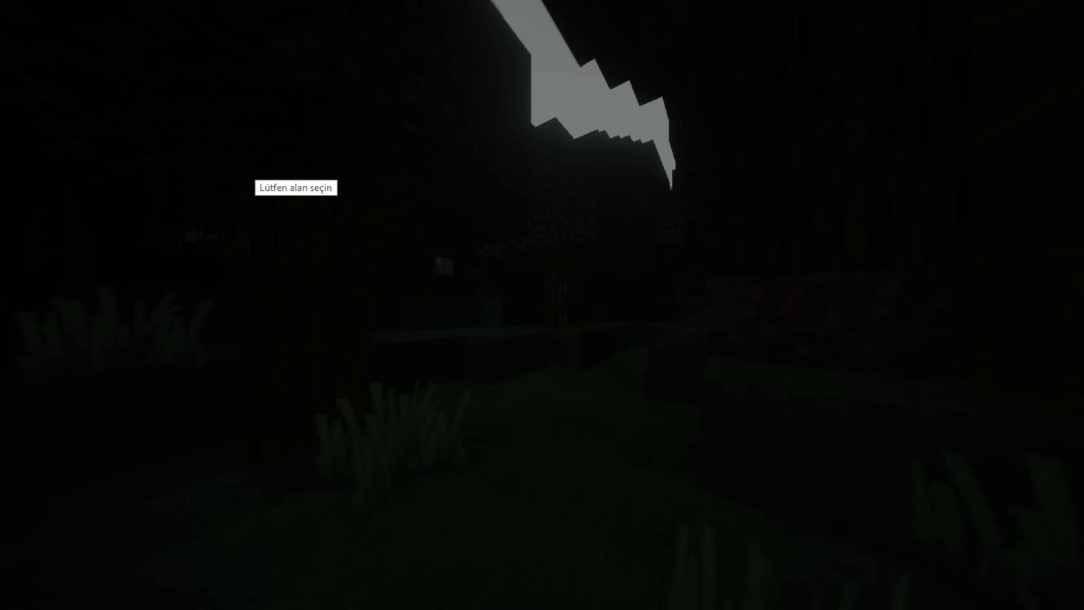
{"action": "left_click_drag", "start_coordinate": [10, 0], "coordinate": [1083, 609]}
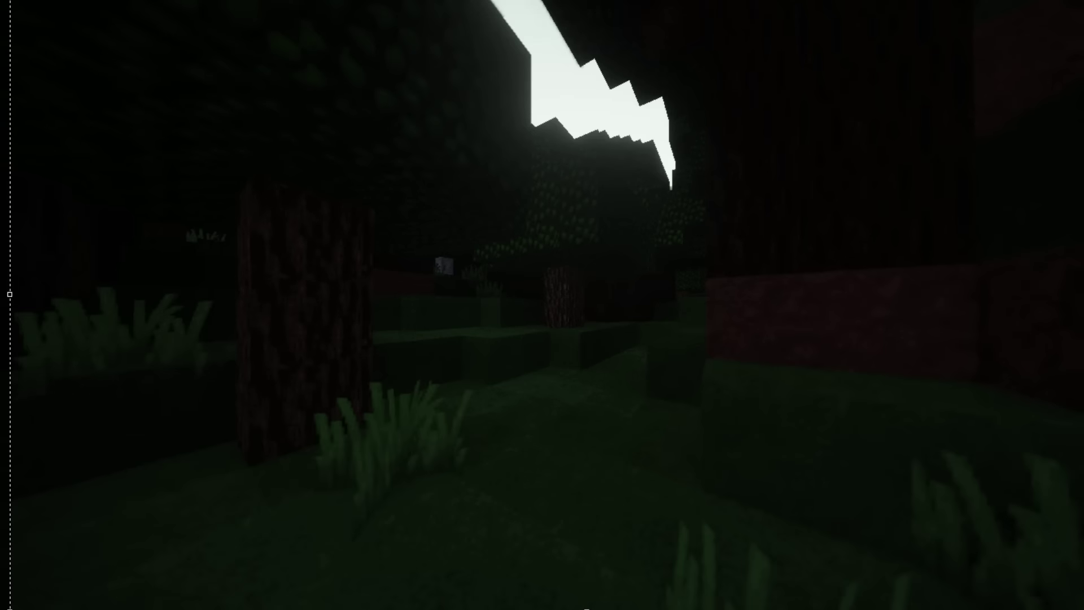
{"action": "key", "text": "ctrl+s"}
{"action": "key", "text": "Return"}
Step: Try placing Screenshot_2 from the desktop into Latıı.psd, enlarged over the right half of the banner behind Grup 1
{"action": "left_click", "coordinate": [162, 609]}
{"action": "left_click", "coordinate": [162, 609]}
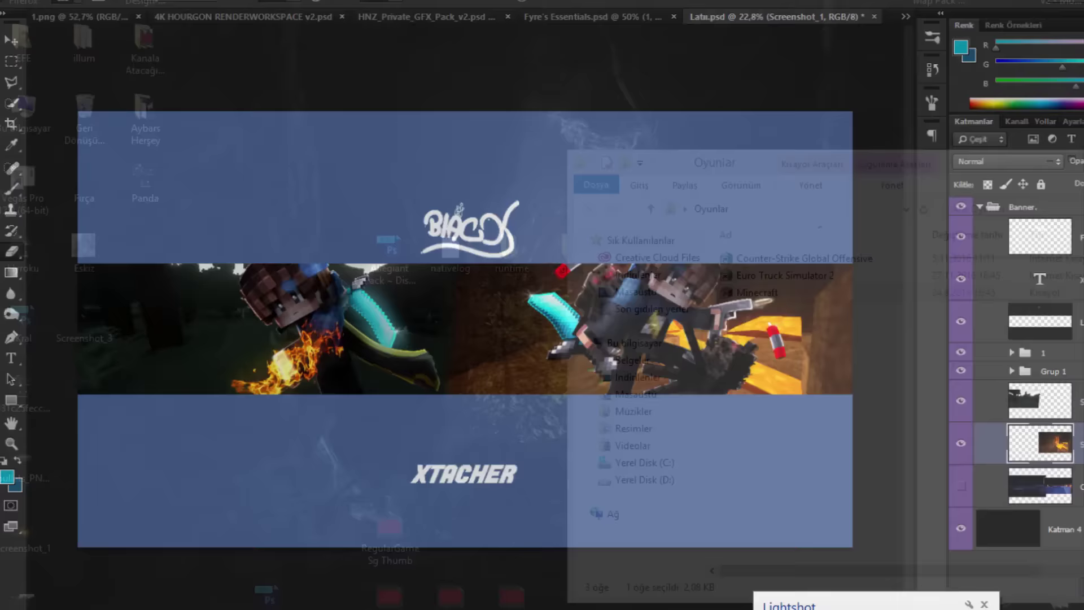
{"action": "left_click_drag", "start_coordinate": [43, 590], "coordinate": [174, 450]}
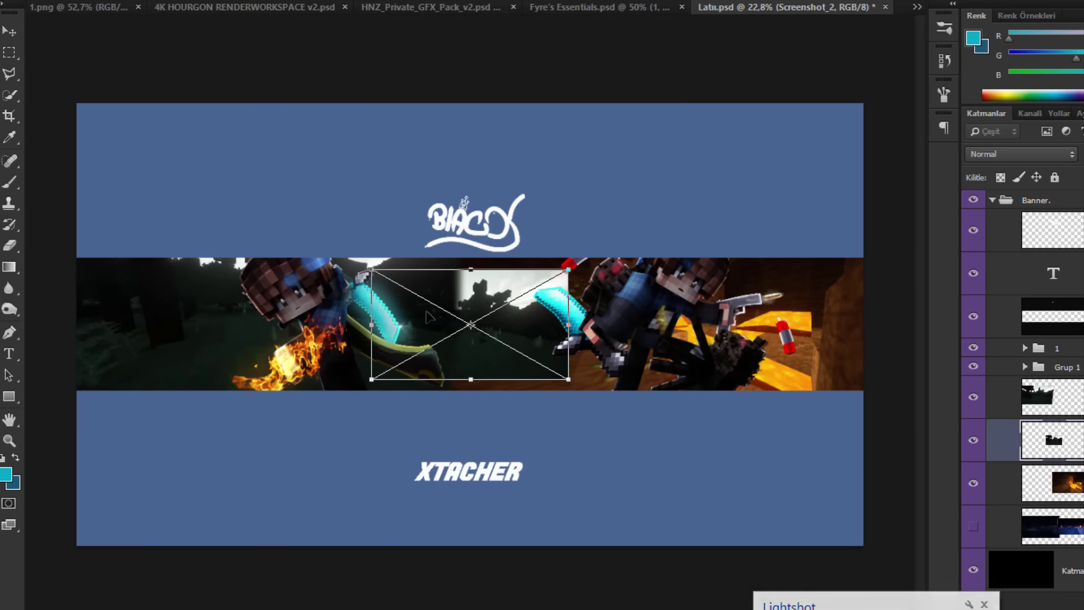
{"action": "left_click_drag", "start_coordinate": [474, 294], "coordinate": [606, 299]}
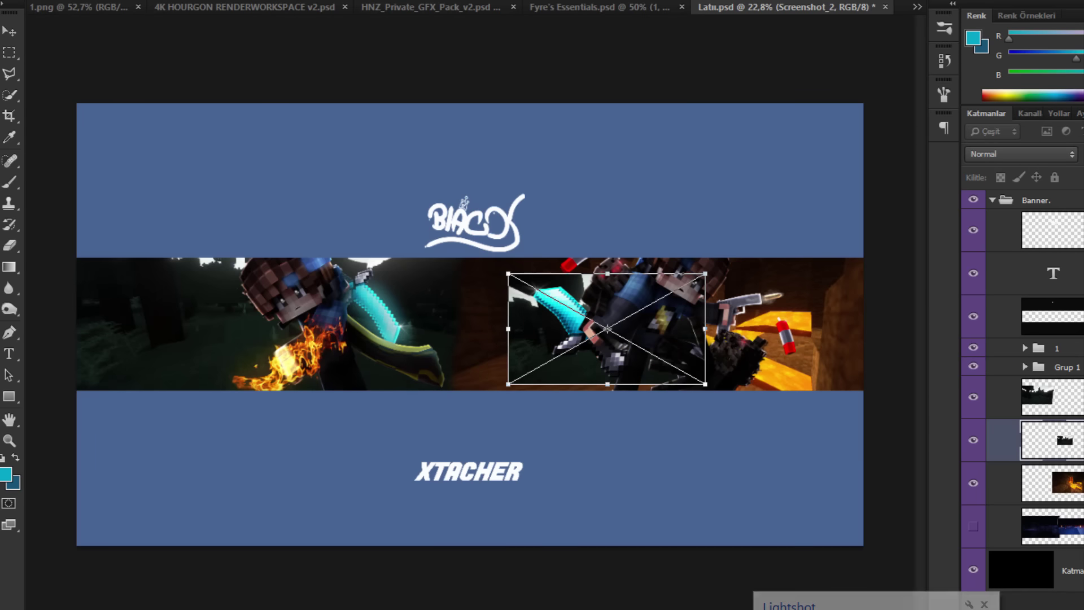
{"action": "left_click_drag", "start_coordinate": [508, 273], "coordinate": [410, 217]}
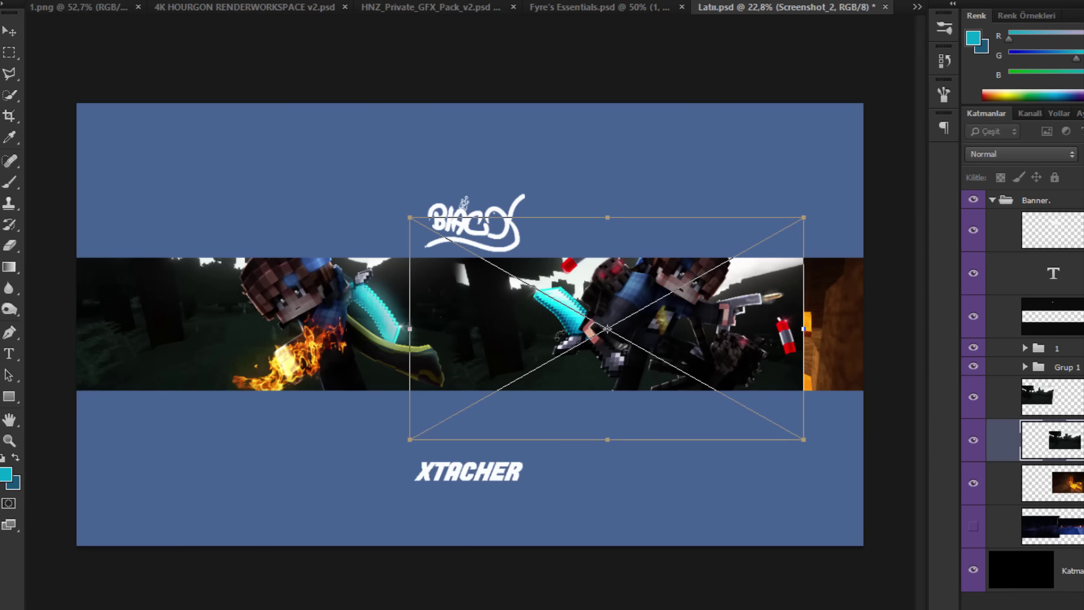
{"action": "left_click_drag", "start_coordinate": [607, 383], "coordinate": [670, 378]}
{"action": "key", "text": "Return"}
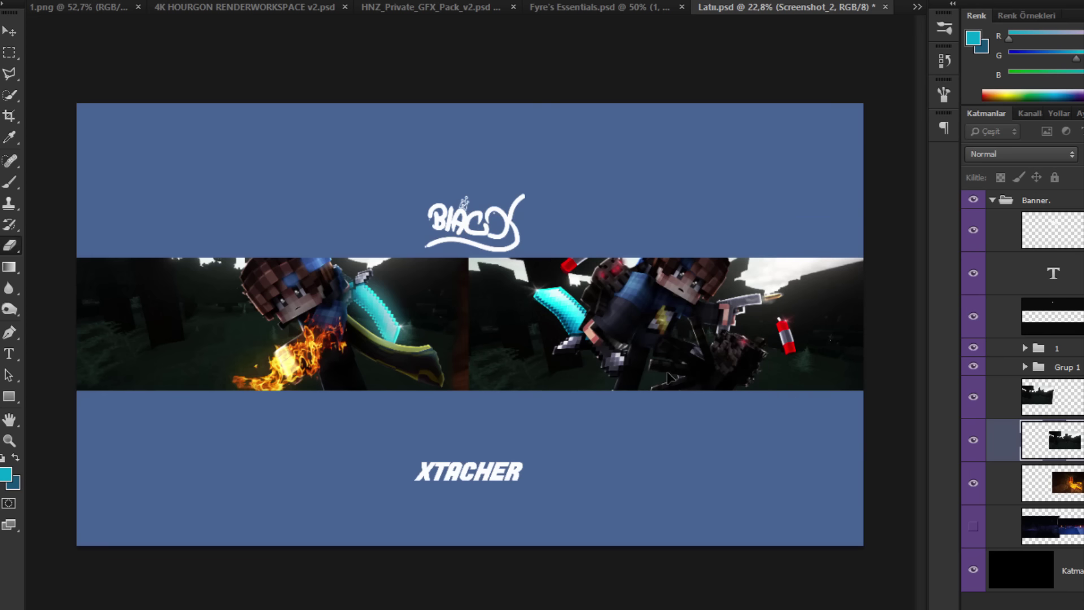
{"action": "key", "text": "Return"}
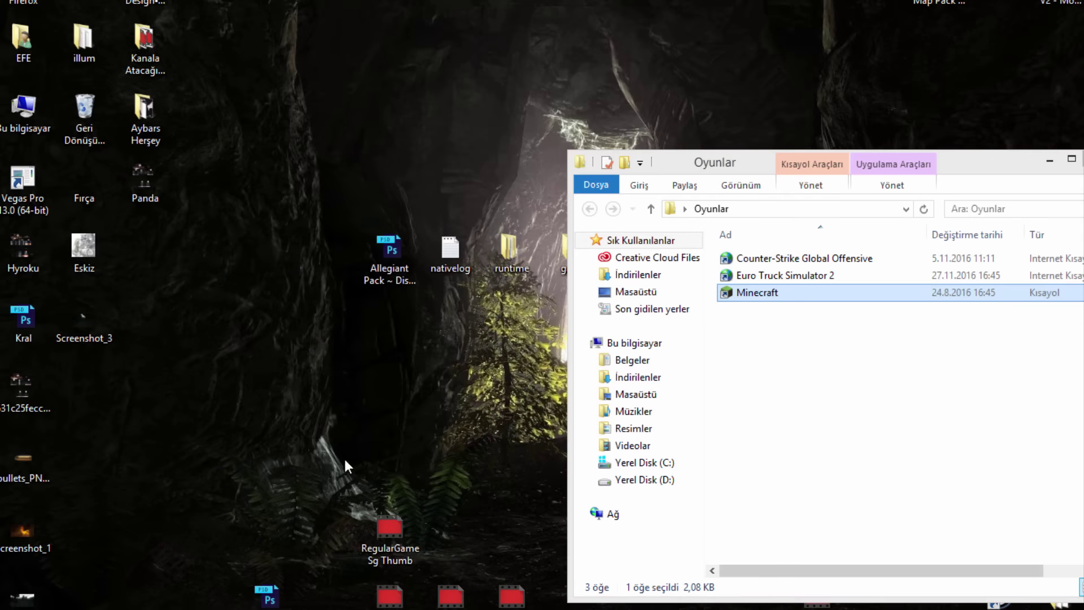
Step: Place Screenshot_3 from the desktop into the banner, enlarge it from its centre and position it over the right half behind Grup 1
{"action": "left_click", "coordinate": [347, 464]}
{"action": "left_click", "coordinate": [135, 608]}
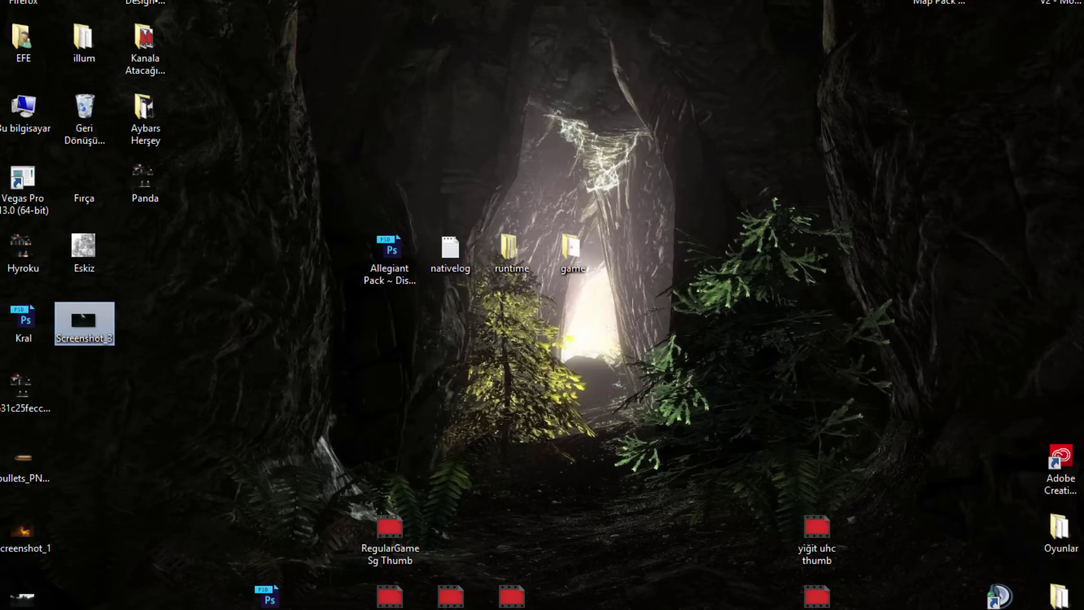
{"action": "left_click_drag", "start_coordinate": [215, 609], "coordinate": [663, 300]}
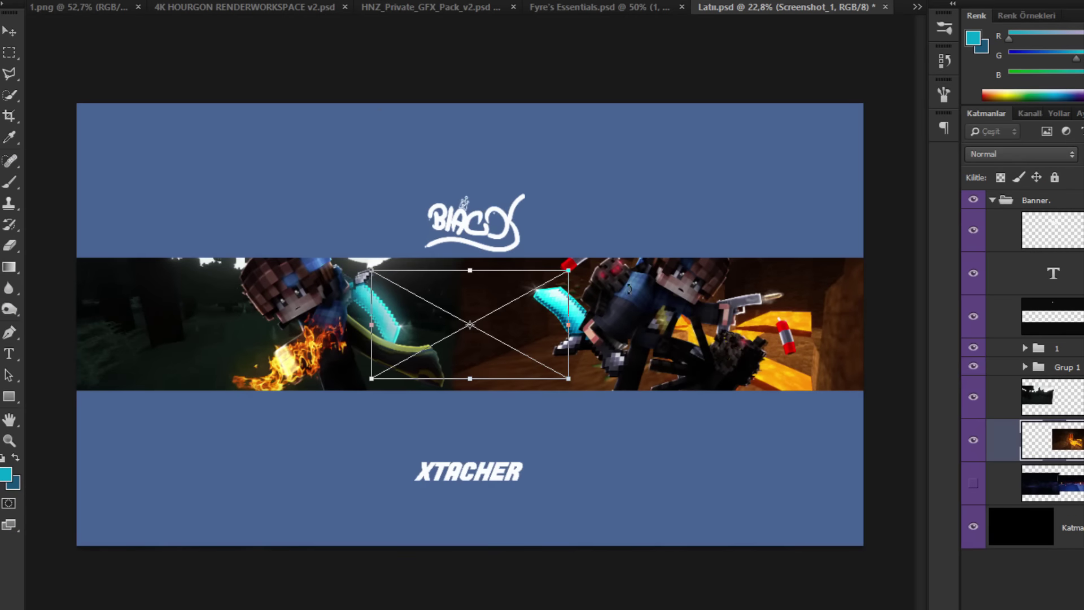
{"action": "left_click_drag", "start_coordinate": [488, 308], "coordinate": [603, 311]}
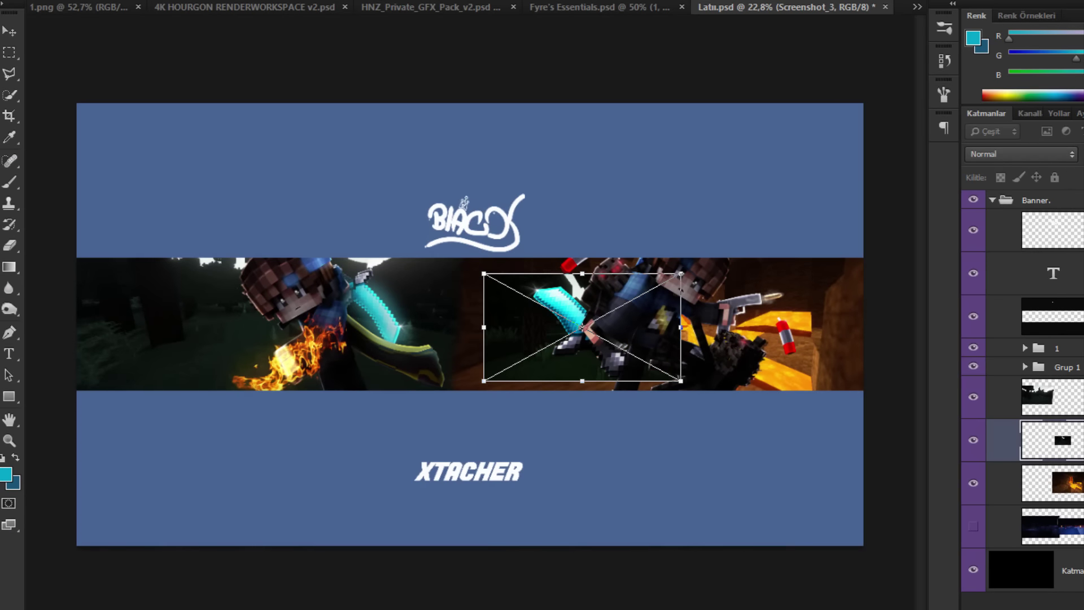
{"action": "left_click_drag", "start_coordinate": [681, 274], "coordinate": [791, 212]}
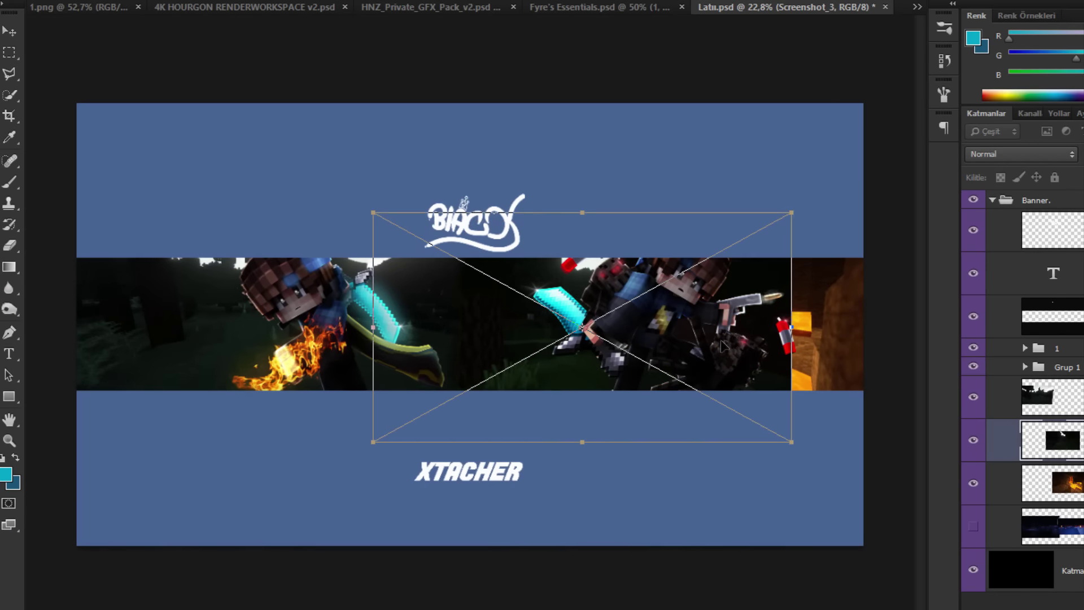
{"action": "left_click_drag", "start_coordinate": [722, 346], "coordinate": [767, 341]}
Step: Hide the lava cave layer Screenshot_1 and rasterize the Screenshot_3 layer for erasing
{"action": "key", "text": "e"}
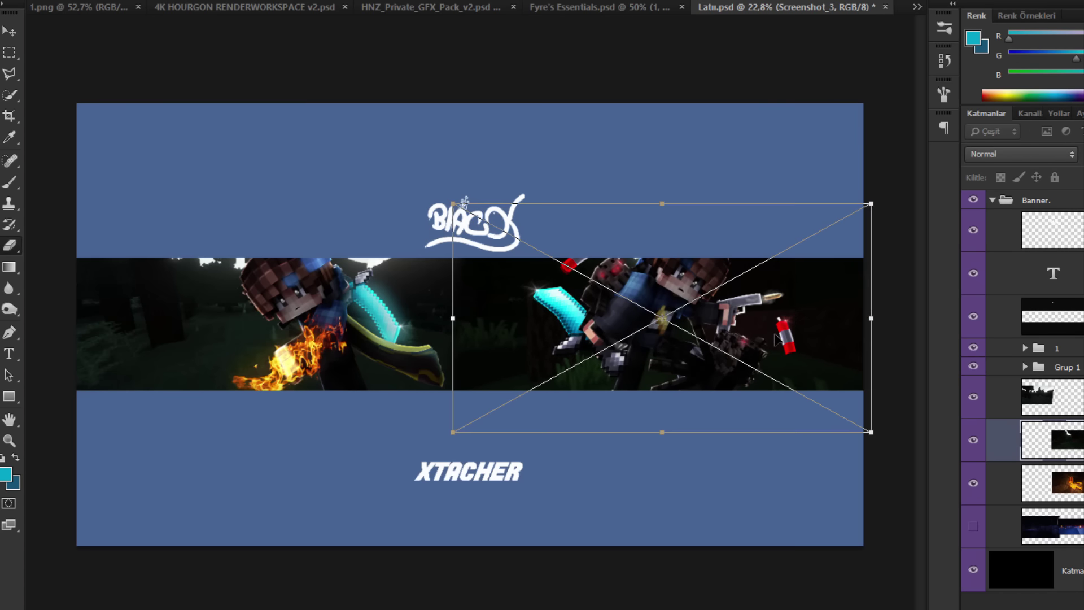
{"action": "scroll", "coordinate": [588, 335], "scroll_direction": "up", "scroll_amount": 5}
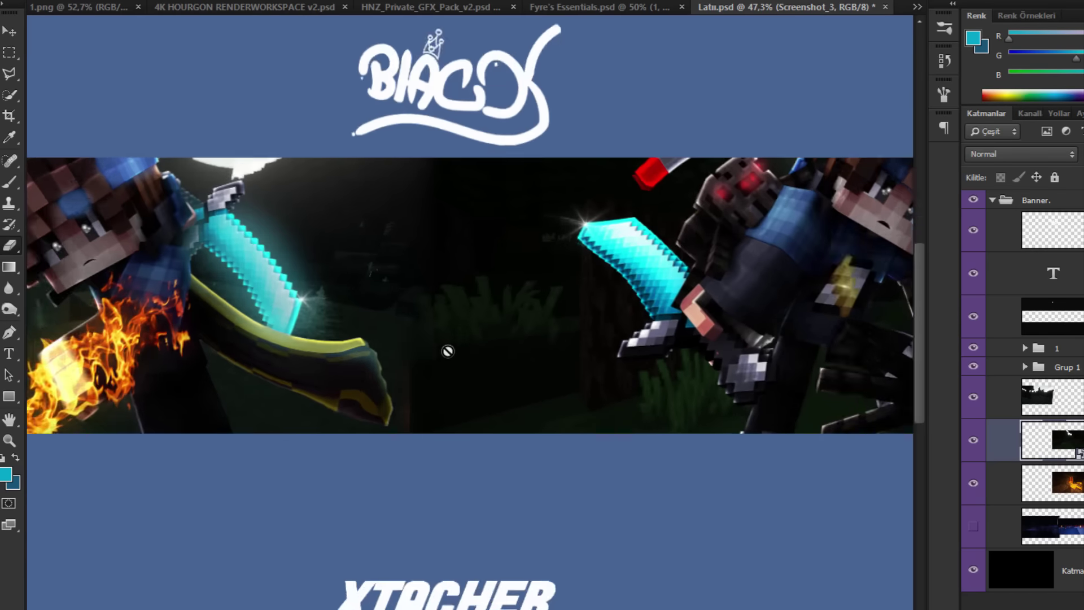
{"action": "left_click", "coordinate": [1032, 468]}
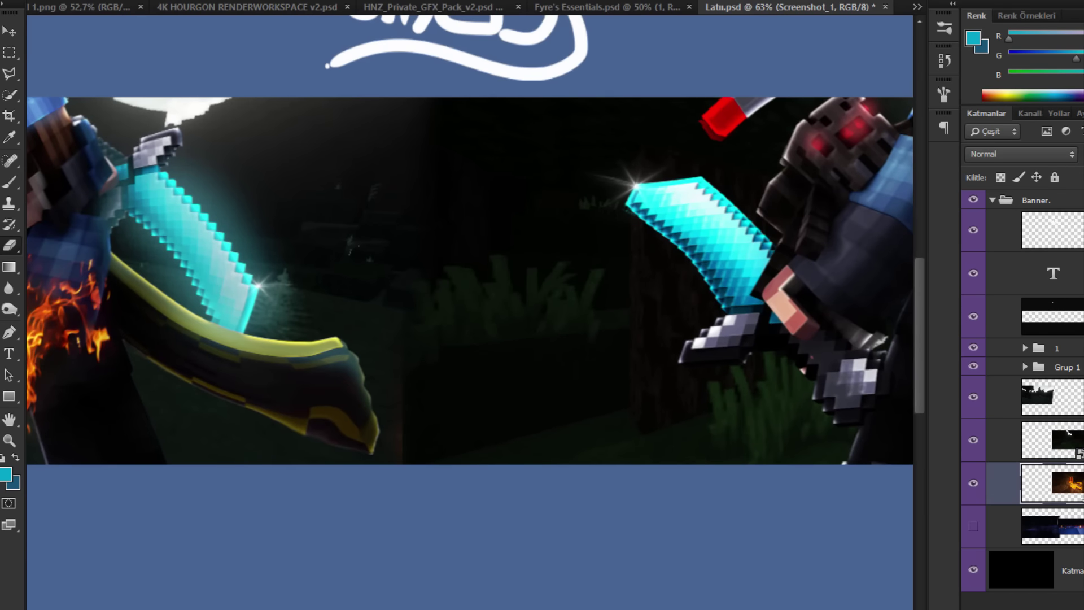
{"action": "left_click", "coordinate": [1063, 439]}
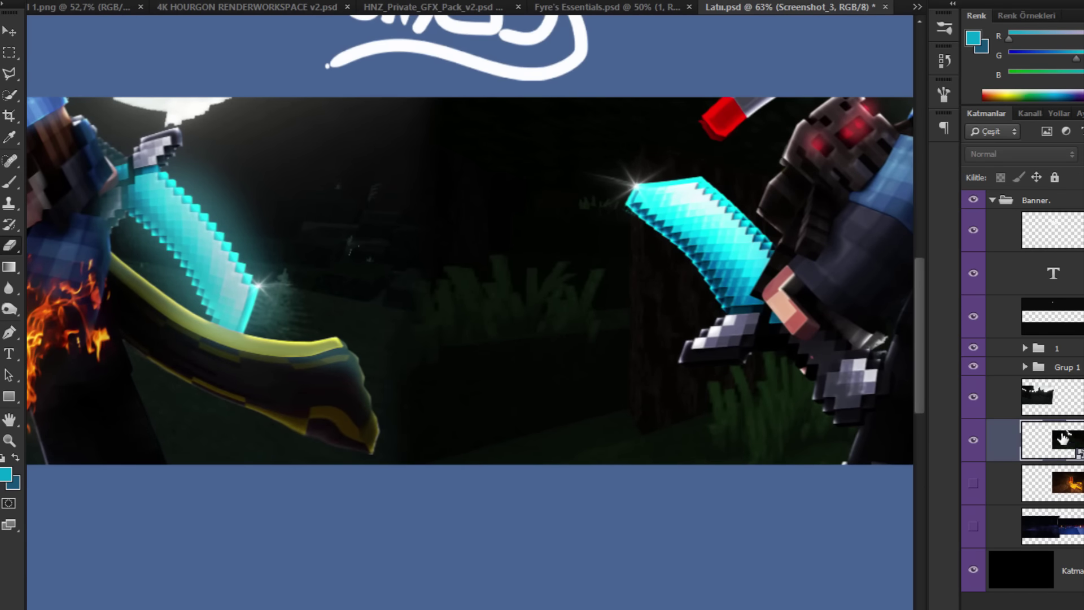
{"action": "right_click", "coordinate": [1063, 441]}
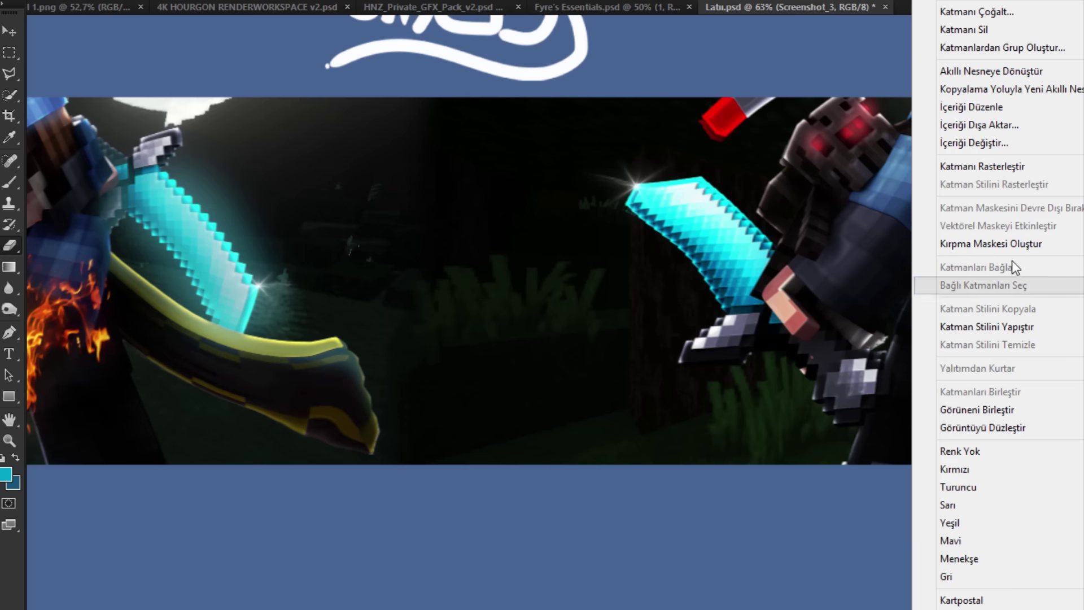
{"action": "left_click", "coordinate": [1043, 169]}
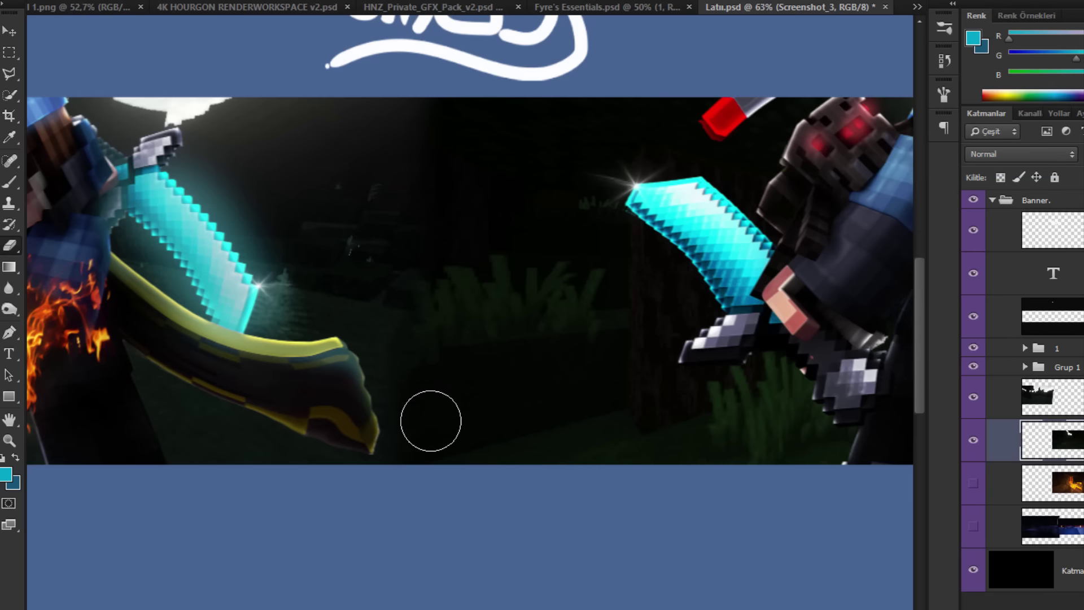
Step: Compare the banner's centre seam with the Screenshot_2 layer hidden and shown, up close and at full view
{"action": "key", "text": "alt+bracketright"}
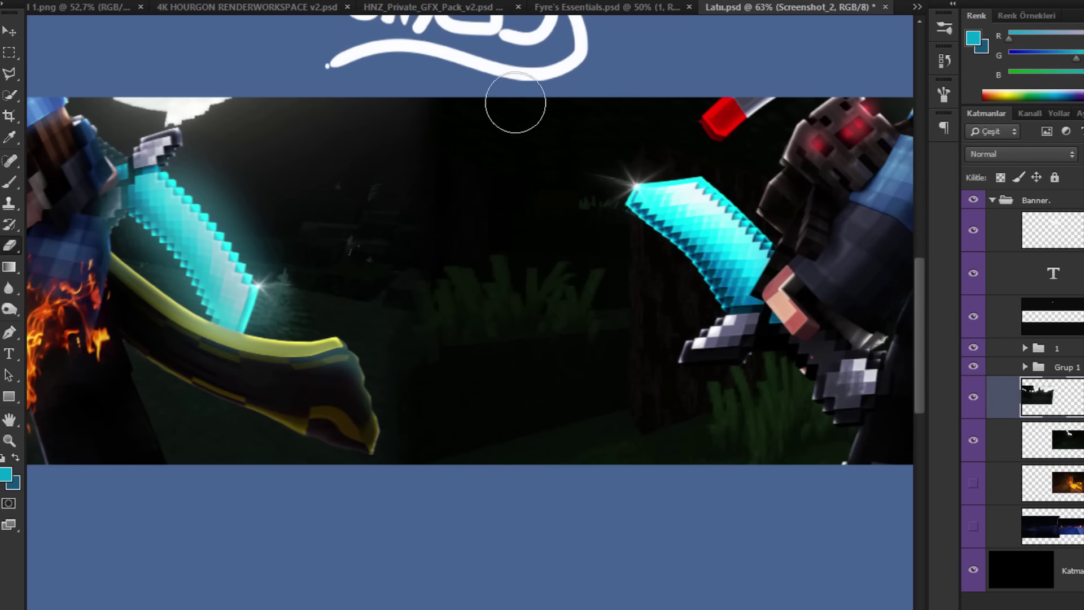
{"action": "scroll", "coordinate": [435, 266], "scroll_direction": "up", "scroll_amount": 1}
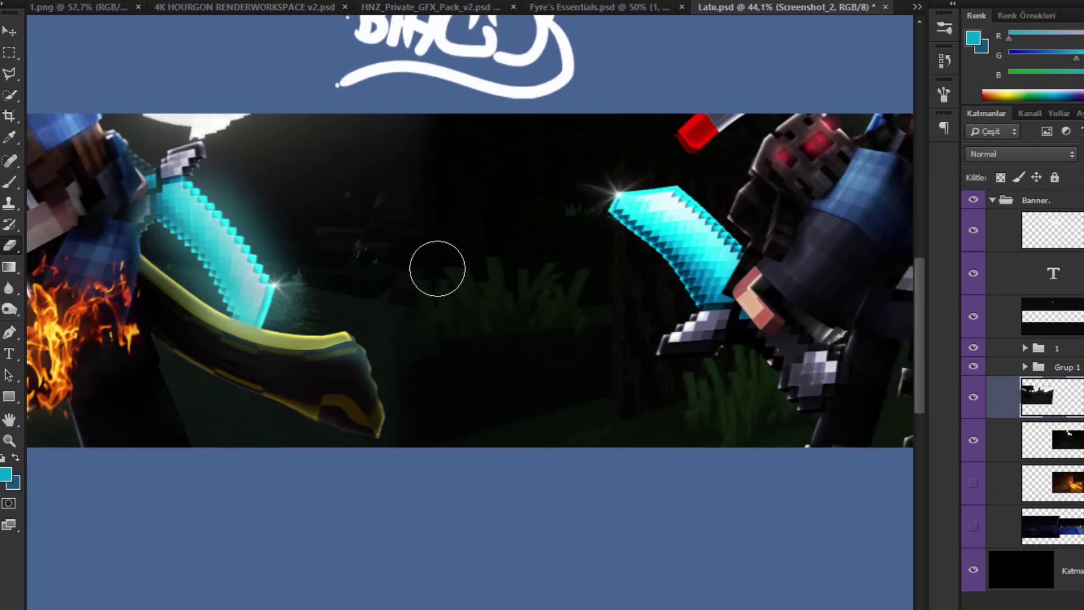
{"action": "left_click", "coordinate": [973, 397]}
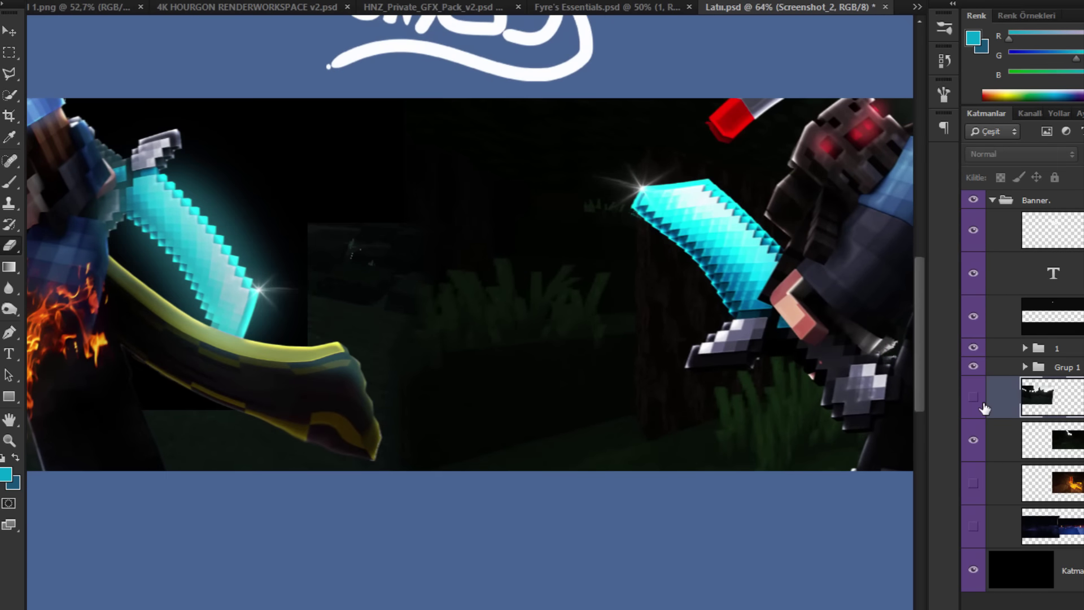
{"action": "left_click", "coordinate": [982, 404]}
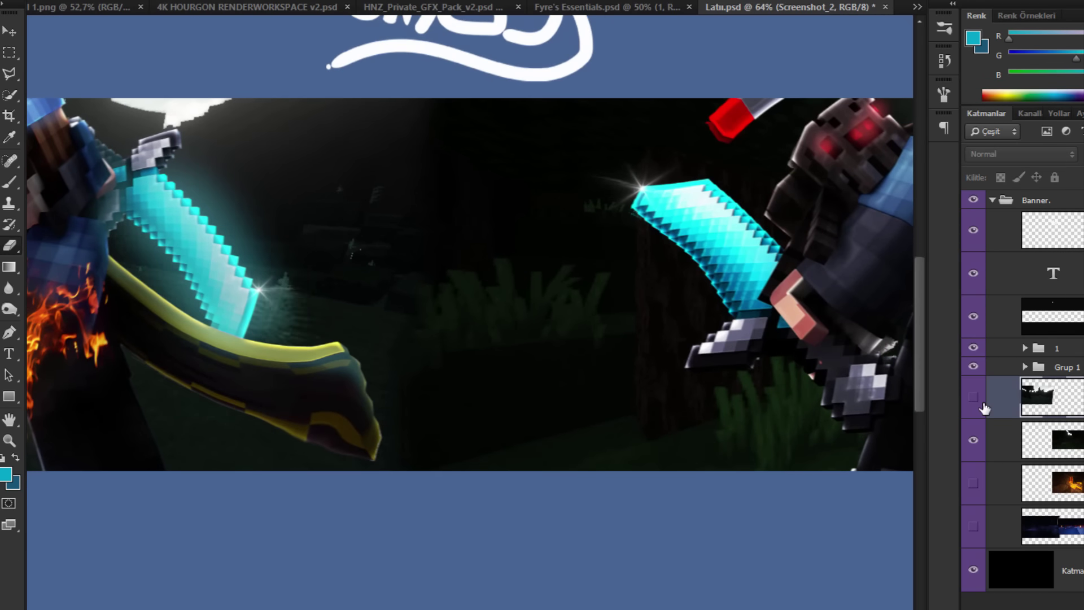
{"action": "key", "text": "ctrl+0"}
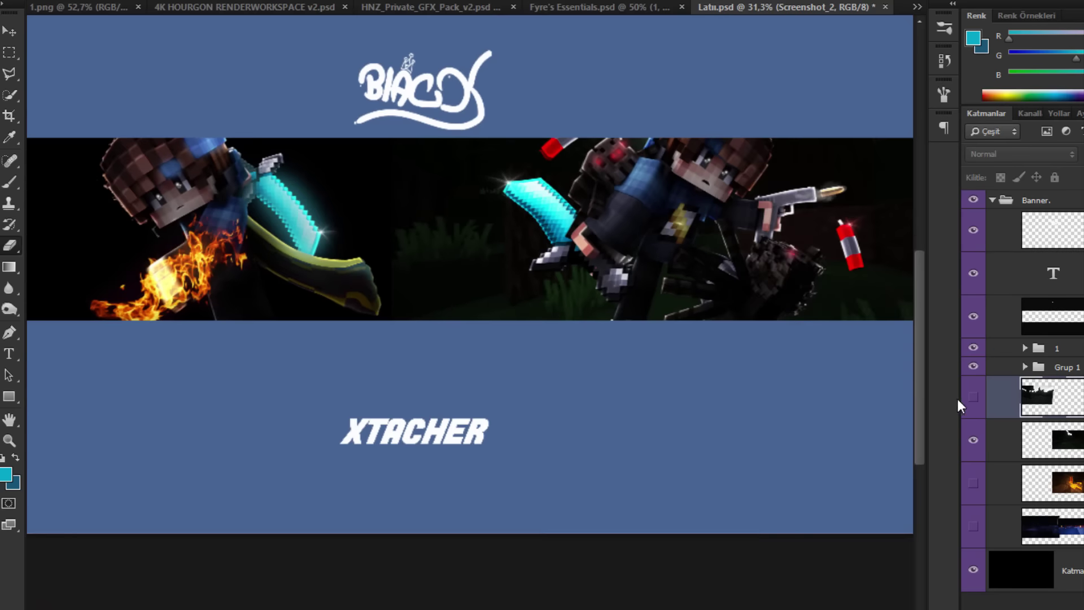
{"action": "left_click", "coordinate": [973, 397]}
{"action": "left_click", "coordinate": [973, 396]}
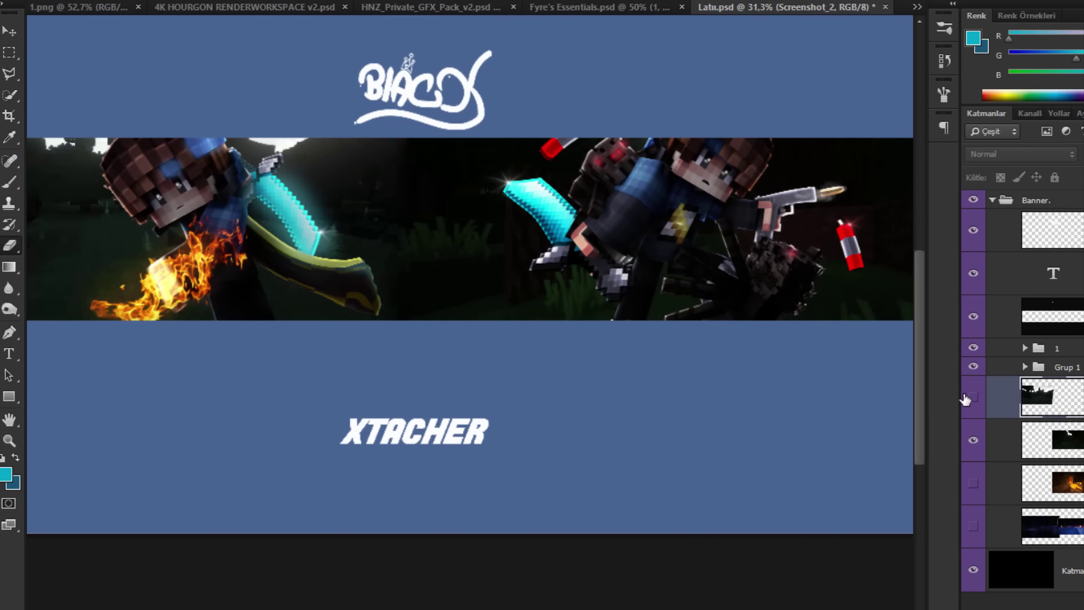
{"action": "left_click", "coordinate": [973, 397]}
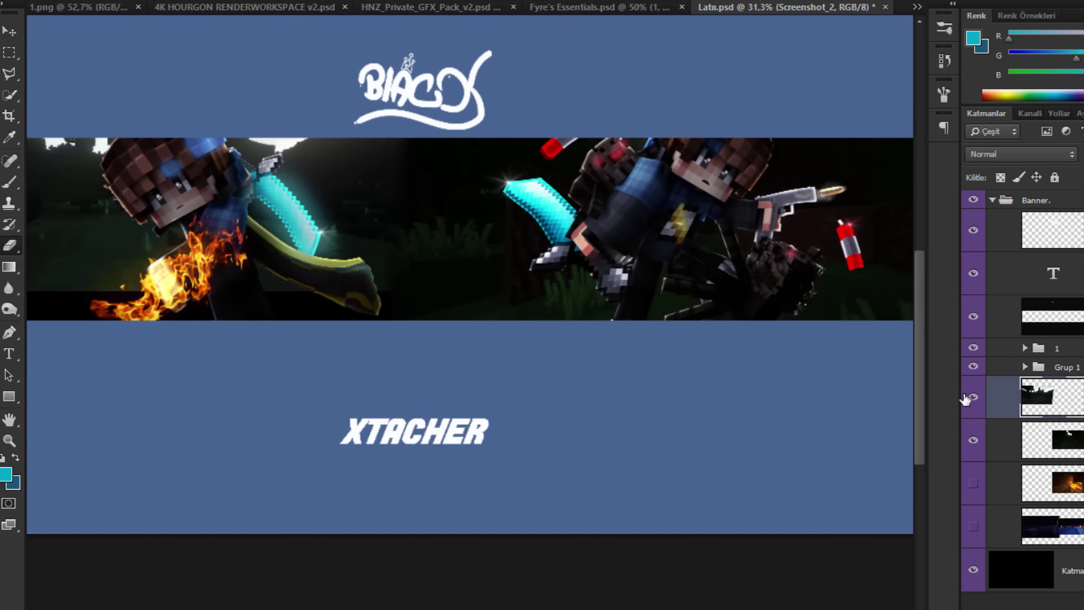
{"action": "scroll", "coordinate": [774, 307], "scroll_direction": "down", "scroll_amount": 1}
{"action": "scroll", "coordinate": [514, 338], "scroll_direction": "up", "scroll_amount": 5}
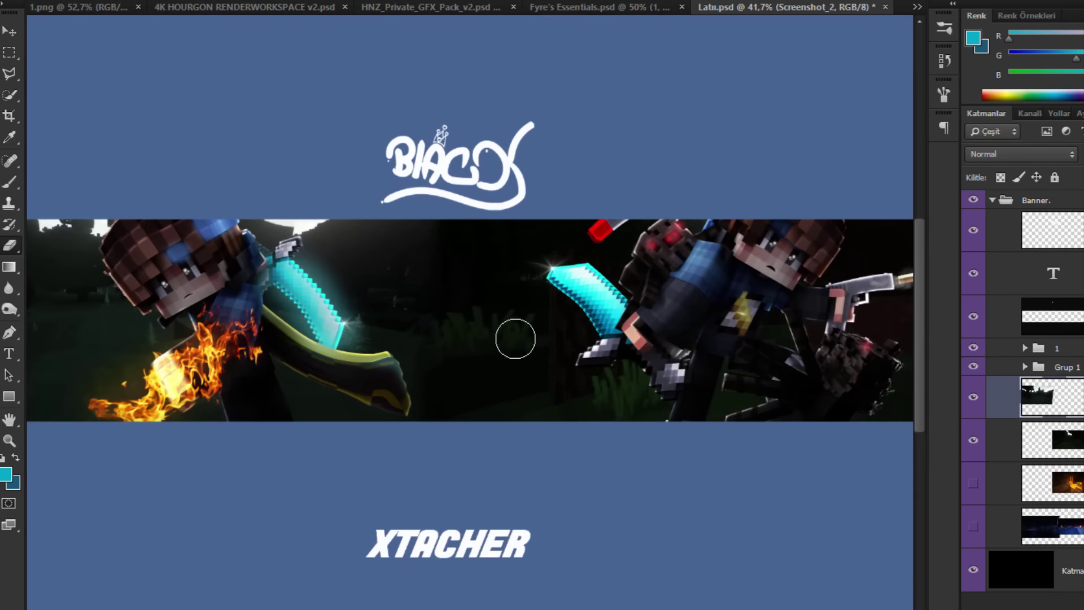
{"action": "scroll", "coordinate": [865, 410], "scroll_direction": "down", "scroll_amount": 3}
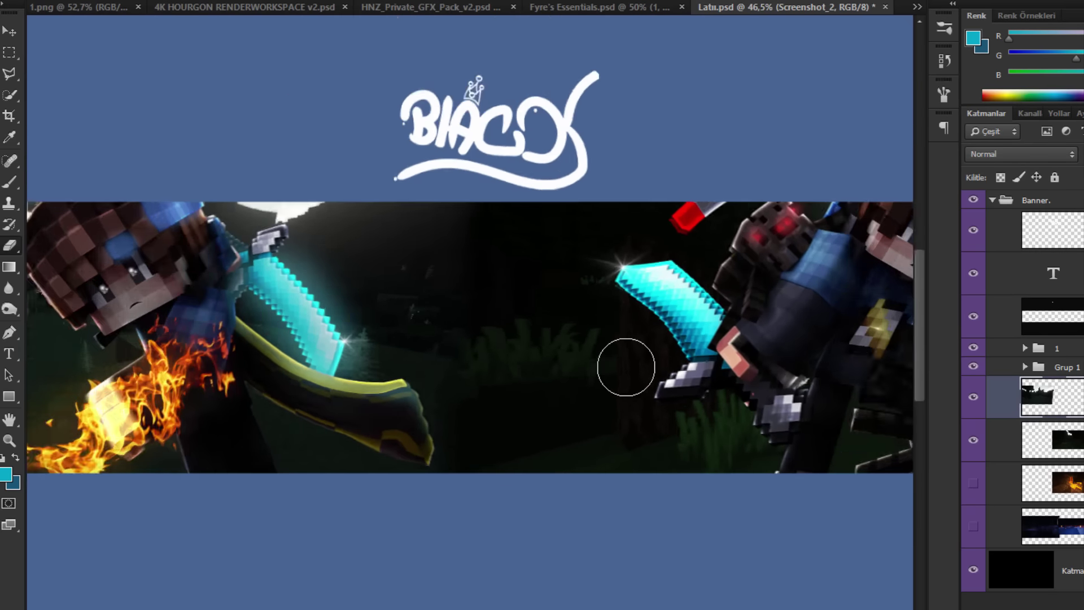
{"action": "scroll", "coordinate": [636, 349], "scroll_direction": "down", "scroll_amount": 1}
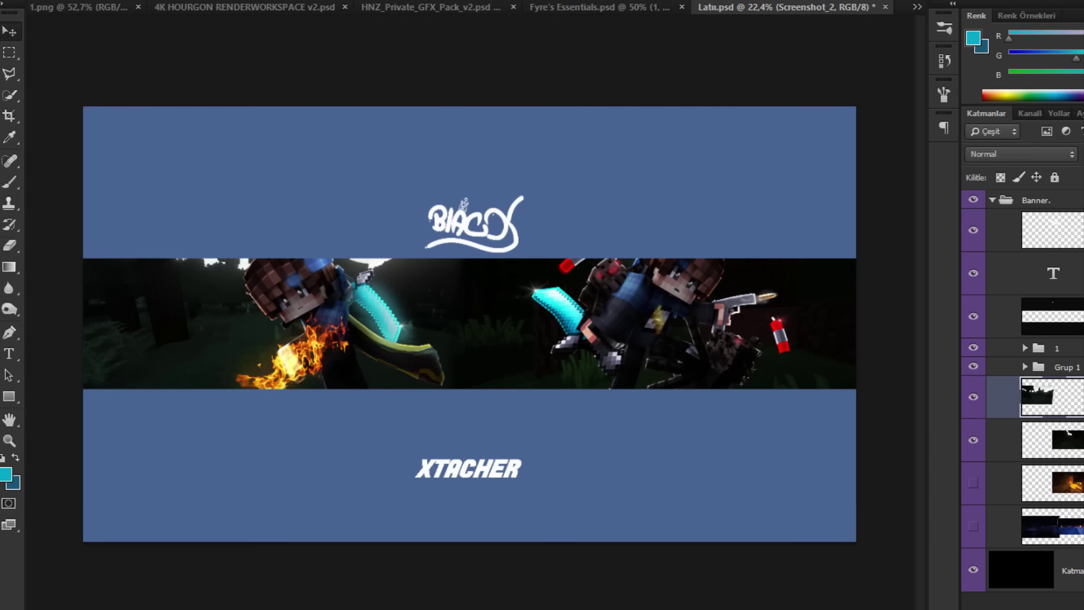
Step: Enlarge the Screenshot_2 forest layer slightly so that it extends past the banner's centre and overlaps Screenshot_3
{"action": "key", "text": "v"}
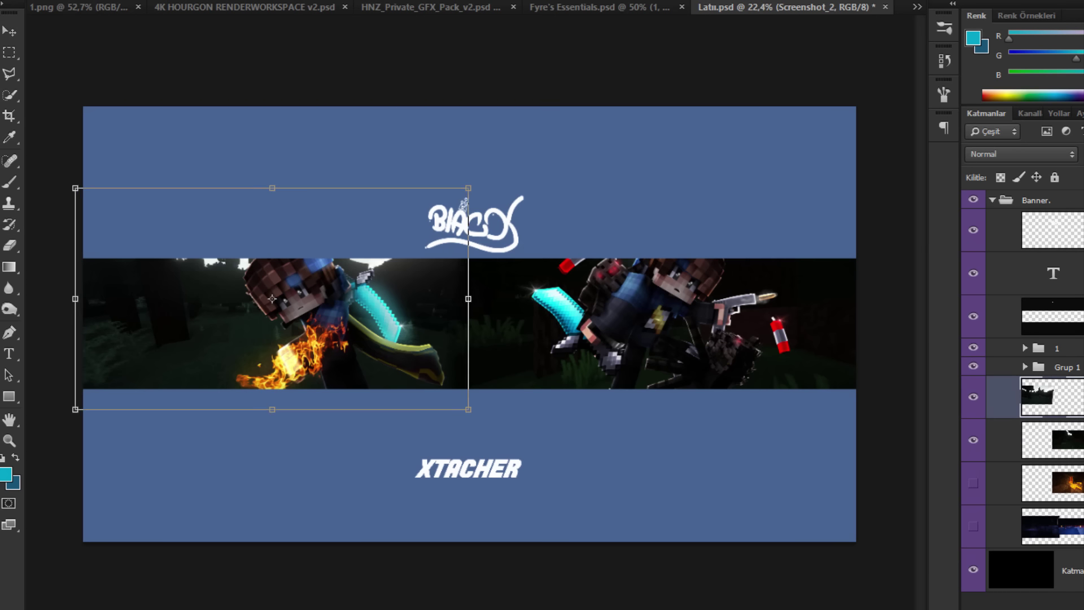
{"action": "left_click_drag", "start_coordinate": [466, 188], "coordinate": [493, 173]}
{"action": "key", "text": "Return"}
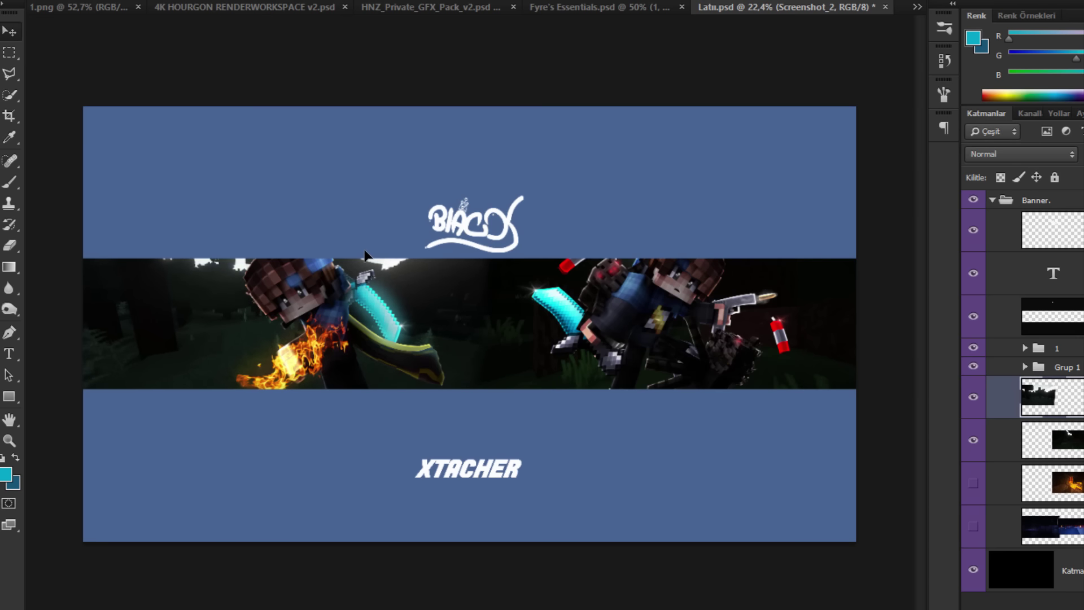
Step: Erase along the centre seam of the banner with the soft Eraser, mainly on Screenshot_2's inner edge, to blend the forest backgrounds
{"action": "scroll", "coordinate": [427, 305], "scroll_direction": "up", "scroll_amount": 1}
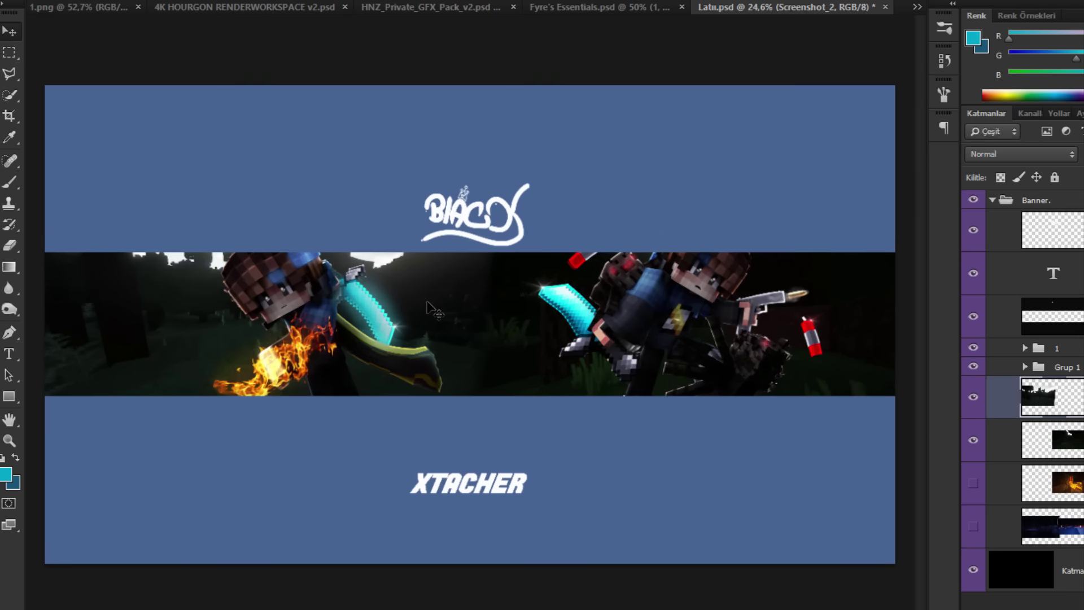
{"action": "scroll", "coordinate": [510, 314], "scroll_direction": "up", "scroll_amount": 5}
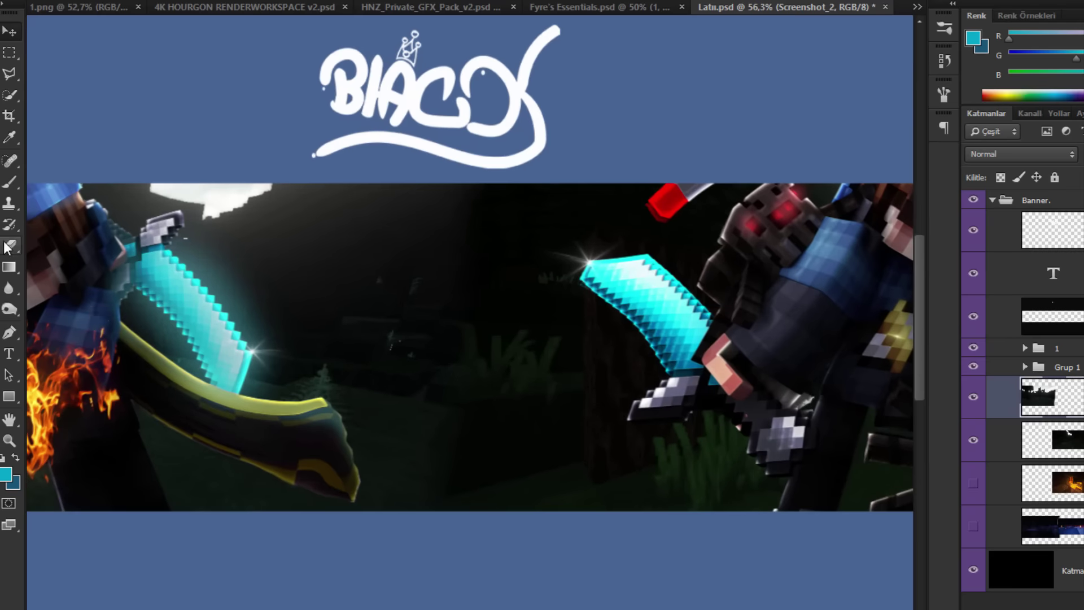
{"action": "left_click", "coordinate": [8, 247]}
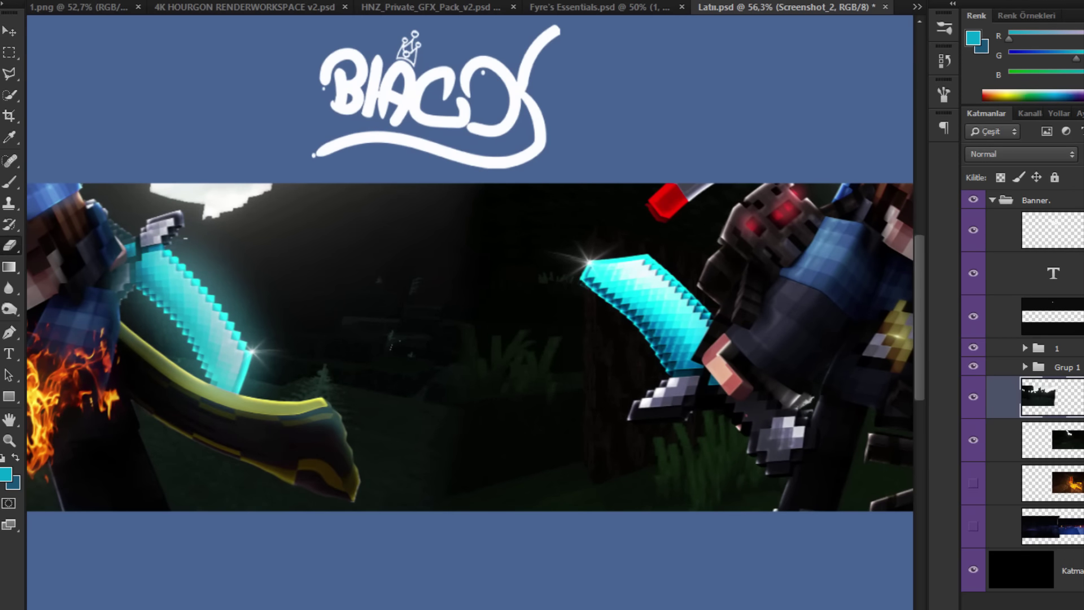
{"action": "key", "text": "alt+bracketleft"}
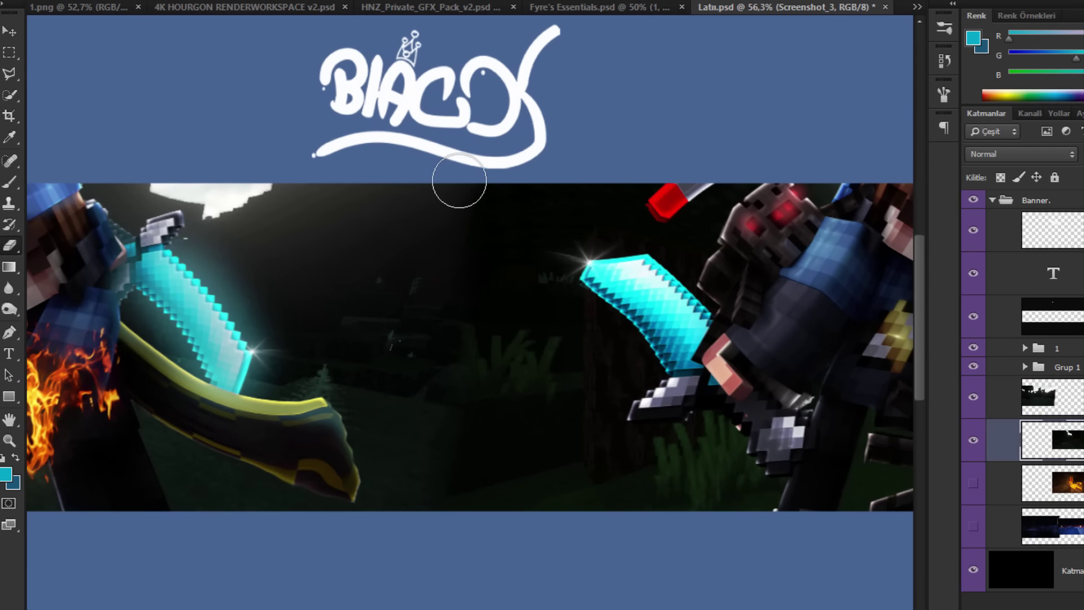
{"action": "left_click_drag", "start_coordinate": [479, 359], "coordinate": [479, 366]}
{"action": "key", "text": "alt+bracketright"}
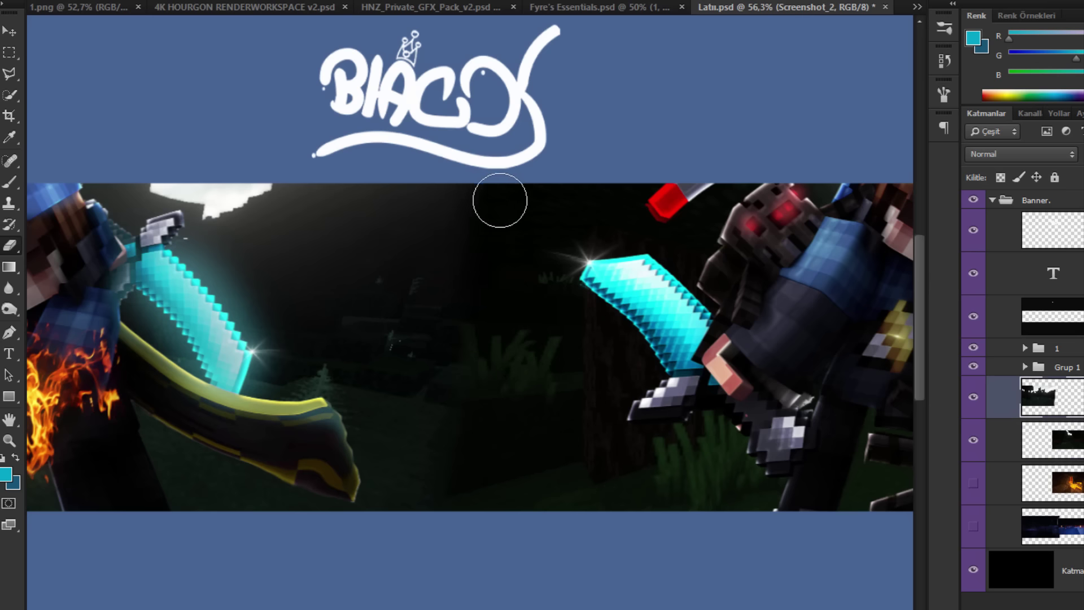
{"action": "left_click_drag", "start_coordinate": [451, 305], "coordinate": [445, 411]}
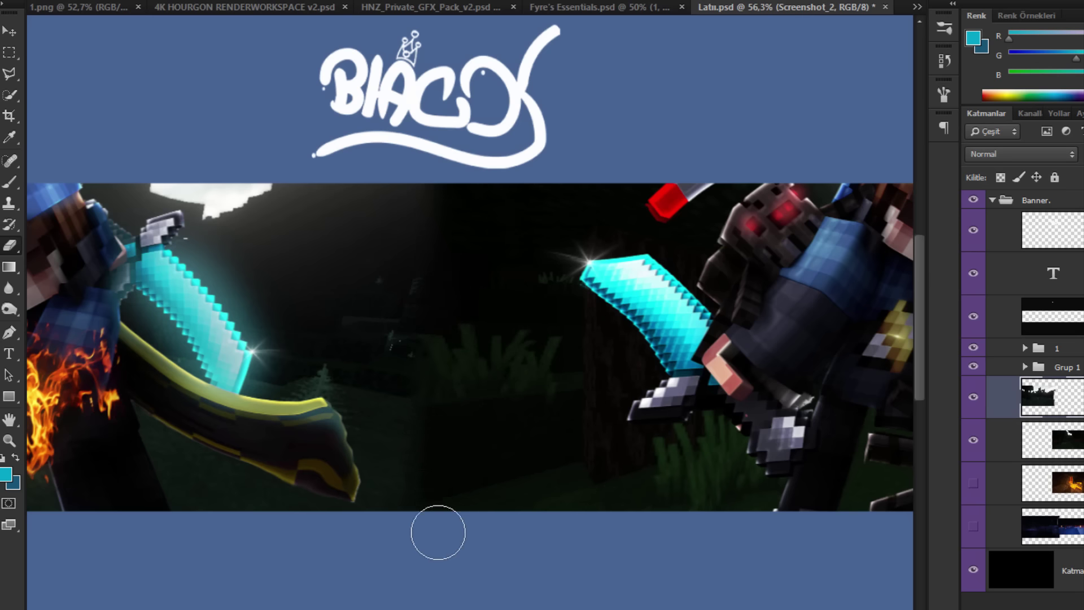
{"action": "scroll", "coordinate": [601, 203], "scroll_direction": "down", "scroll_amount": 2}
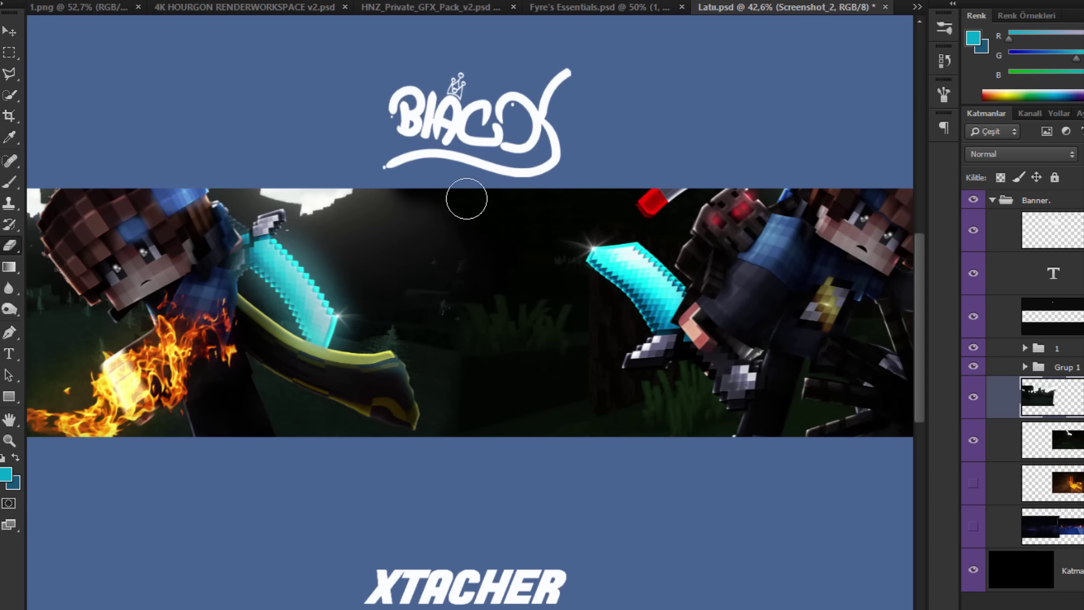
{"action": "scroll", "coordinate": [388, 199], "scroll_direction": "up", "scroll_amount": 4}
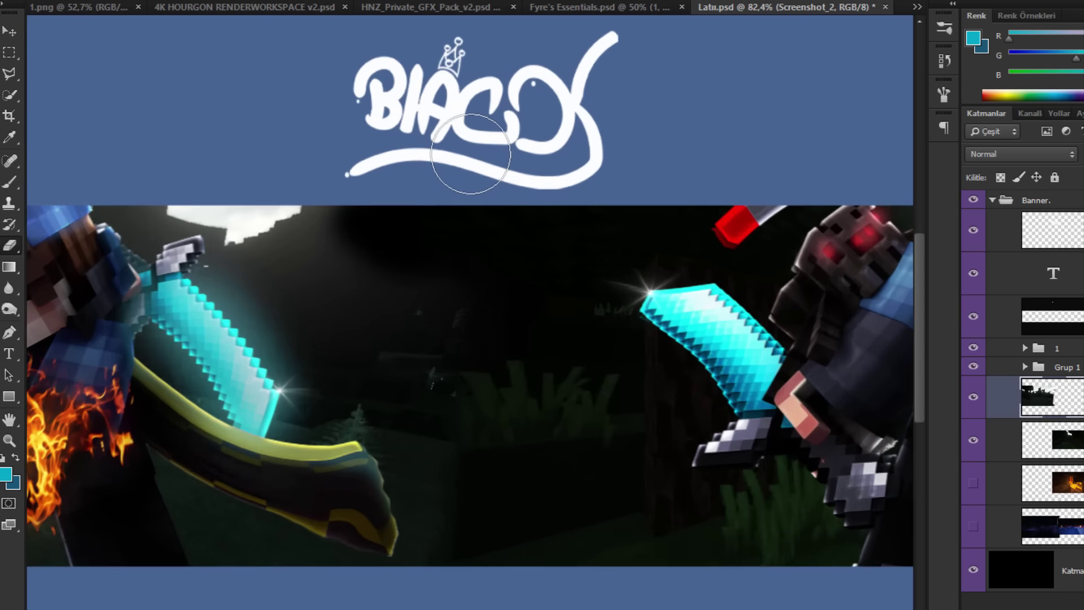
{"action": "left_click", "coordinate": [496, 222]}
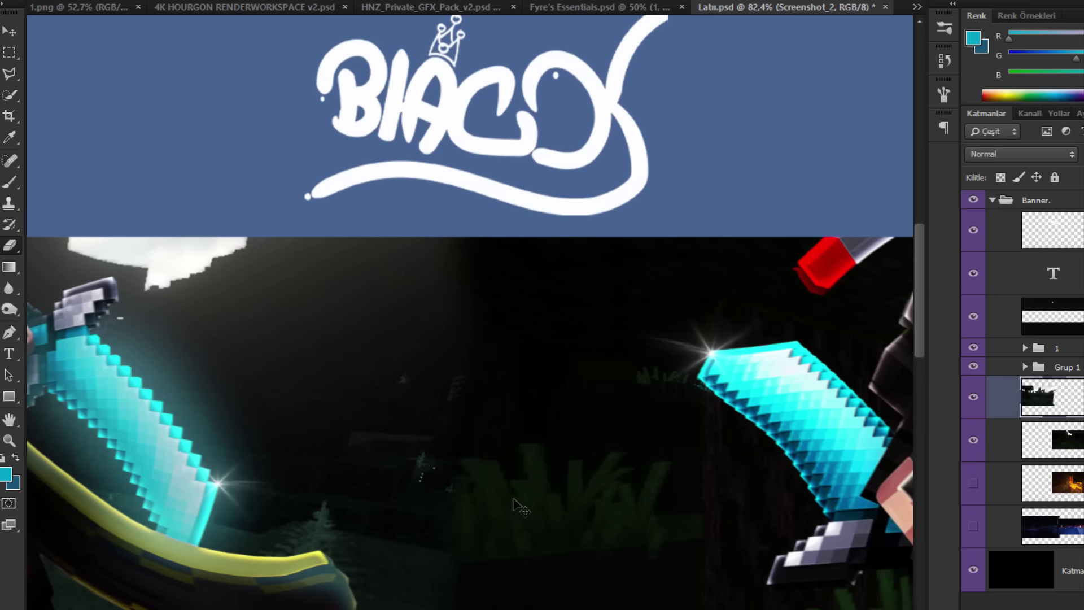
{"action": "scroll", "coordinate": [495, 245], "scroll_direction": "down", "scroll_amount": 6}
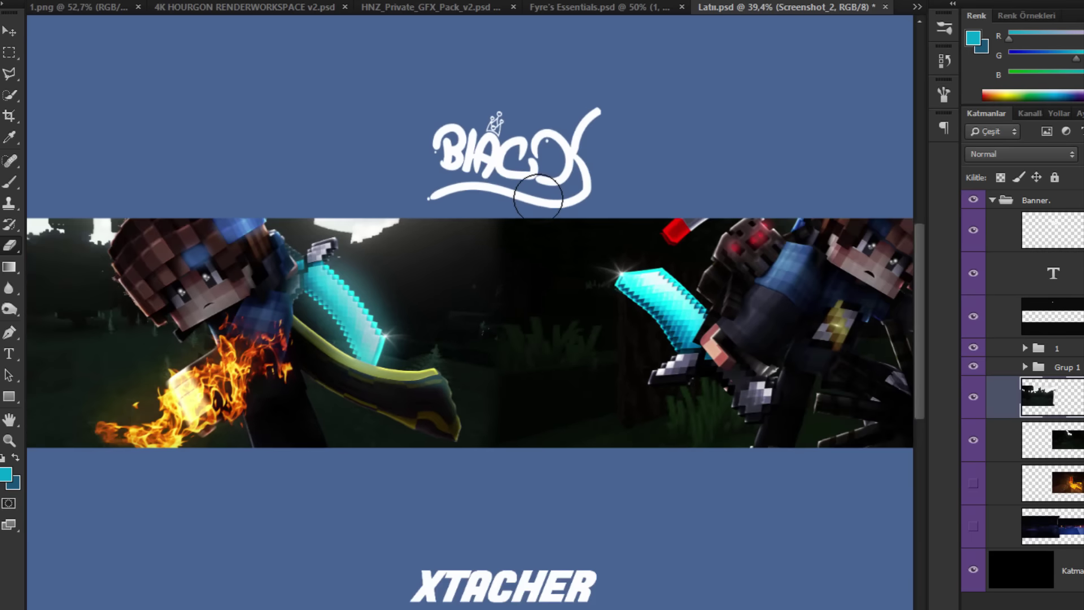
Step: Try to cover the seam between the two forest backgrounds on Screenshot_2 with the Clone Stamp
{"action": "scroll", "coordinate": [554, 320], "scroll_direction": "up", "scroll_amount": 6}
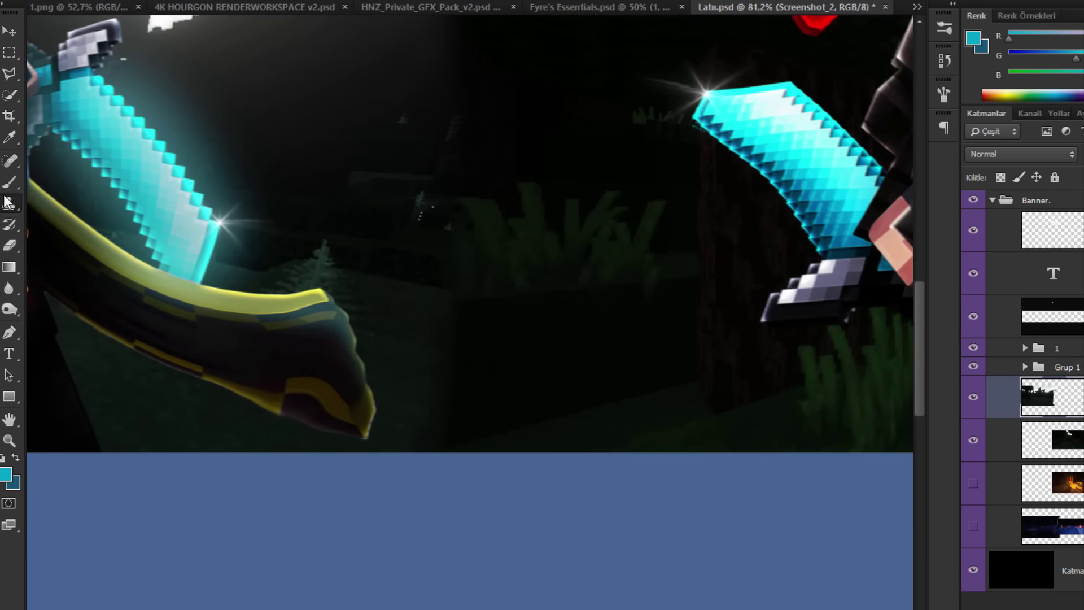
{"action": "left_click", "coordinate": [969, 399]}
{"action": "left_click", "coordinate": [969, 399]}
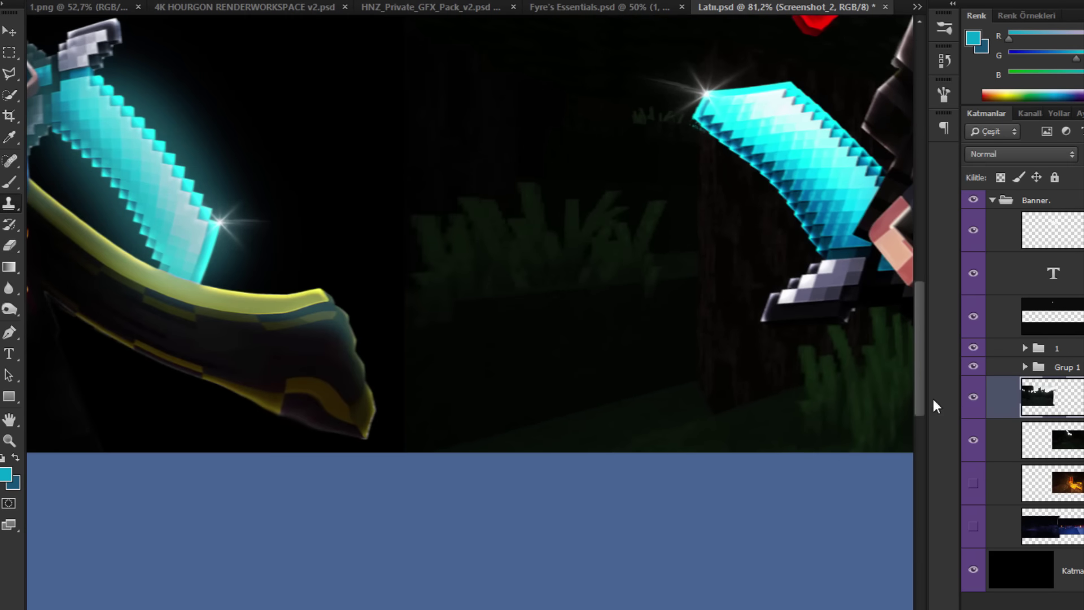
{"action": "mouse_move", "coordinate": [487, 361]}
{"action": "left_mouse_down"}
{"action": "mouse_move", "coordinate": [466, 379]}
{"action": "mouse_move", "coordinate": [444, 450]}
{"action": "mouse_move", "coordinate": [471, 323]}
{"action": "mouse_move", "coordinate": [455, 383]}
{"action": "left_mouse_up"}
{"action": "mouse_move", "coordinate": [455, 336]}
{"action": "left_mouse_down"}
{"action": "mouse_move", "coordinate": [464, 324]}
{"action": "mouse_move", "coordinate": [438, 321]}
{"action": "left_mouse_up"}
{"action": "scroll", "coordinate": [535, 250], "scroll_direction": "down", "scroll_amount": 10}
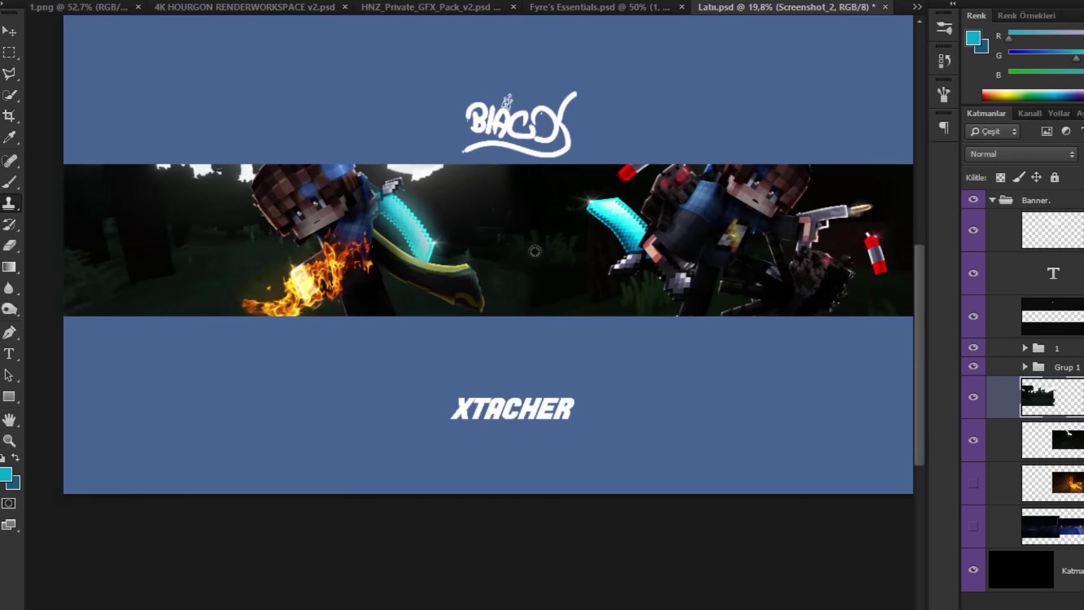
Step: Step back through the history to undo the recent Clone Stamp strokes on Screenshot_2
{"action": "scroll", "coordinate": [525, 261], "scroll_direction": "up", "scroll_amount": 1}
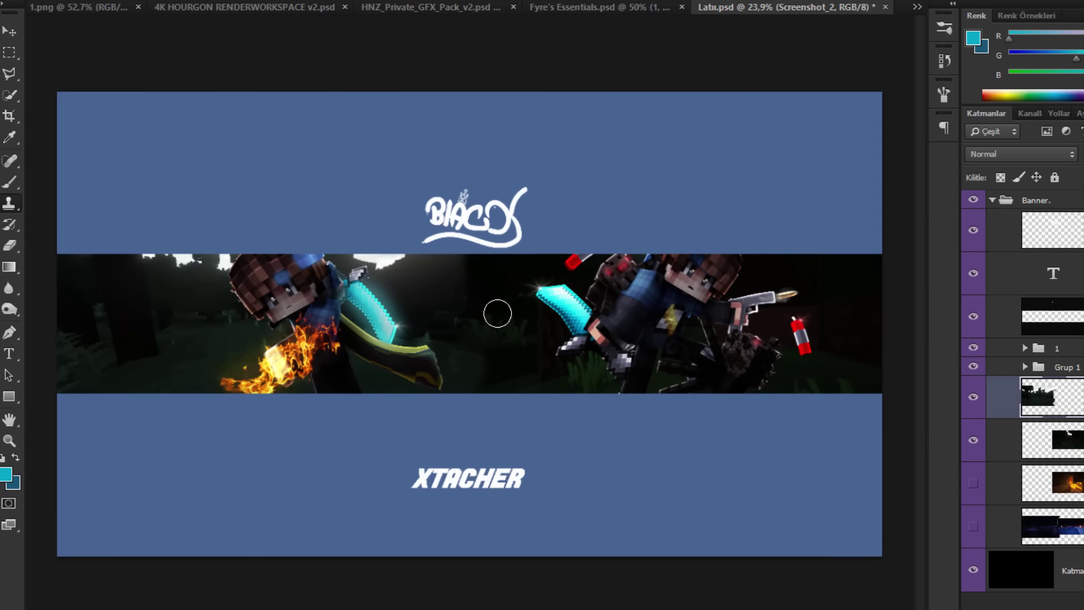
{"action": "left_click", "coordinate": [944, 61]}
{"action": "left_click", "coordinate": [849, 98]}
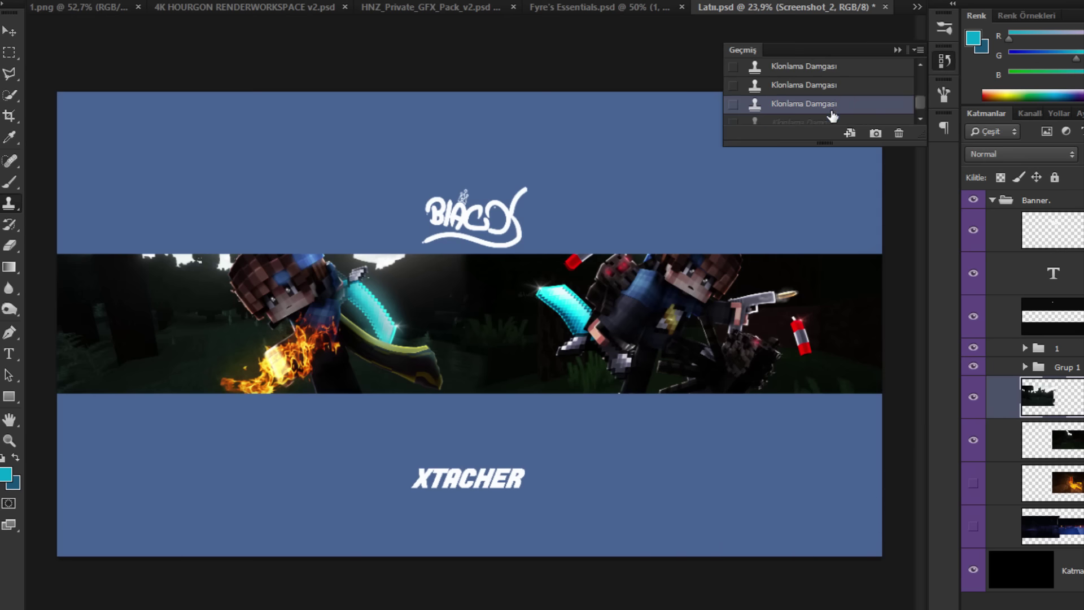
{"action": "scroll", "coordinate": [832, 115], "scroll_direction": "up", "scroll_amount": 1}
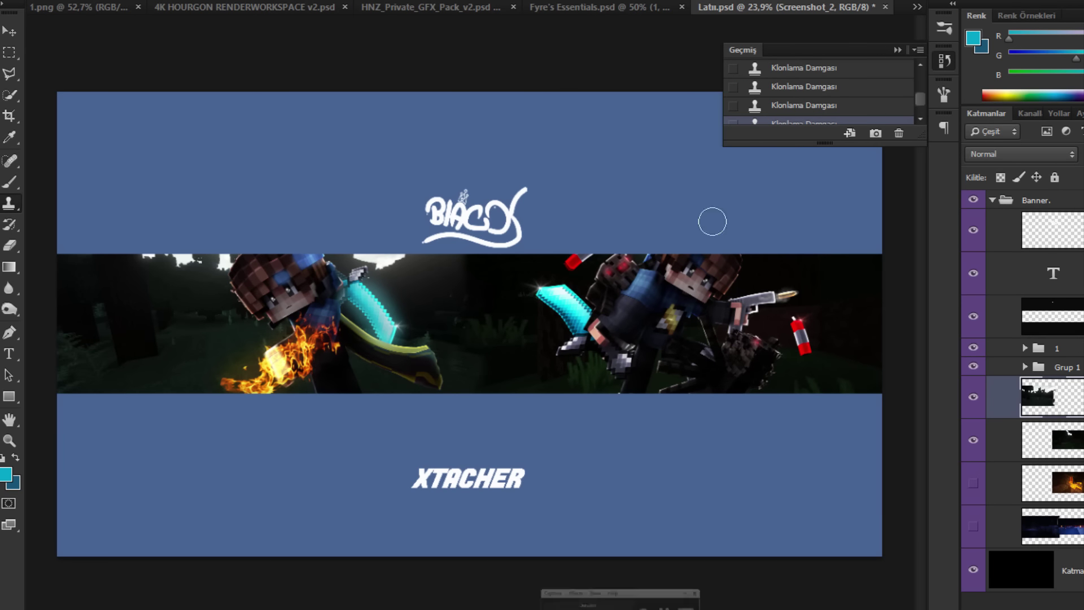
{"action": "left_click", "coordinate": [809, 90]}
{"action": "scroll", "coordinate": [810, 90], "scroll_direction": "up", "scroll_amount": 1}
{"action": "scroll", "coordinate": [812, 89], "scroll_direction": "up", "scroll_amount": 1}
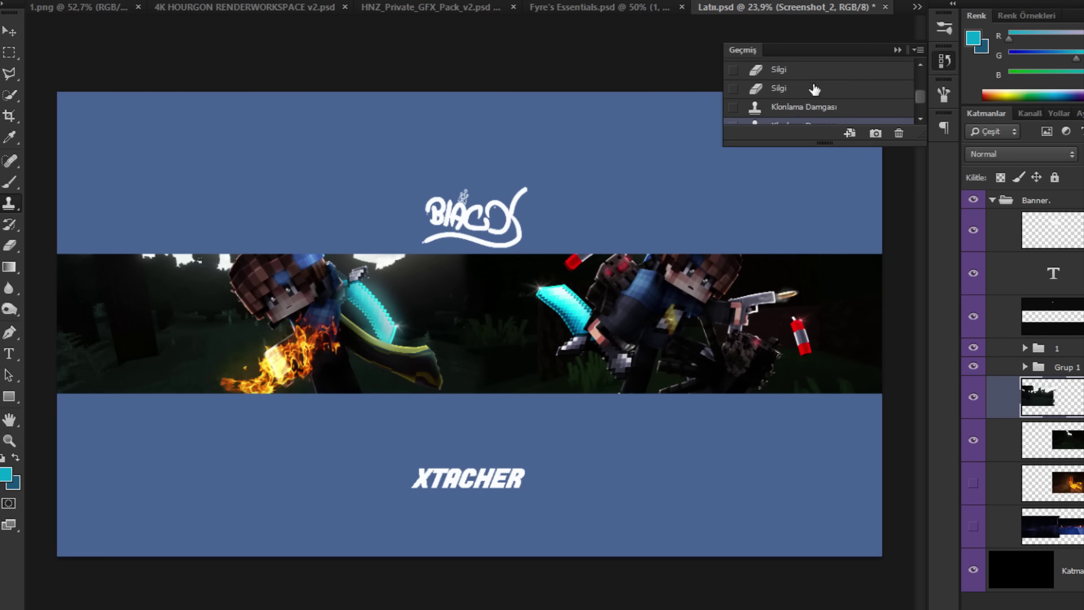
{"action": "left_click", "coordinate": [897, 50]}
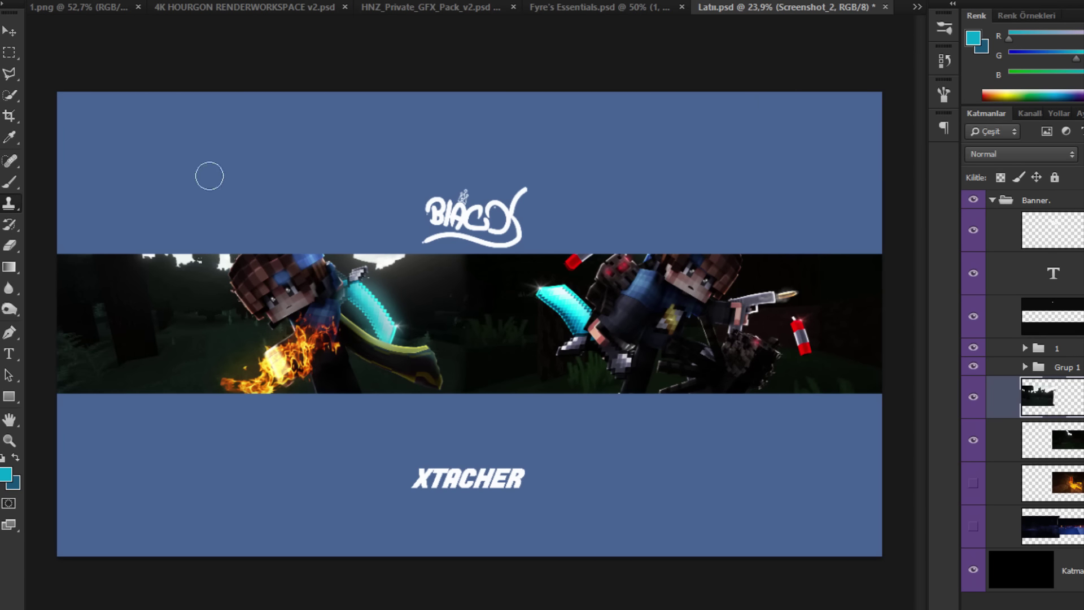
Step: Hide the Screenshot_3 background layer behind the right-hand character
{"action": "scroll", "coordinate": [484, 273], "scroll_direction": "down", "scroll_amount": 2}
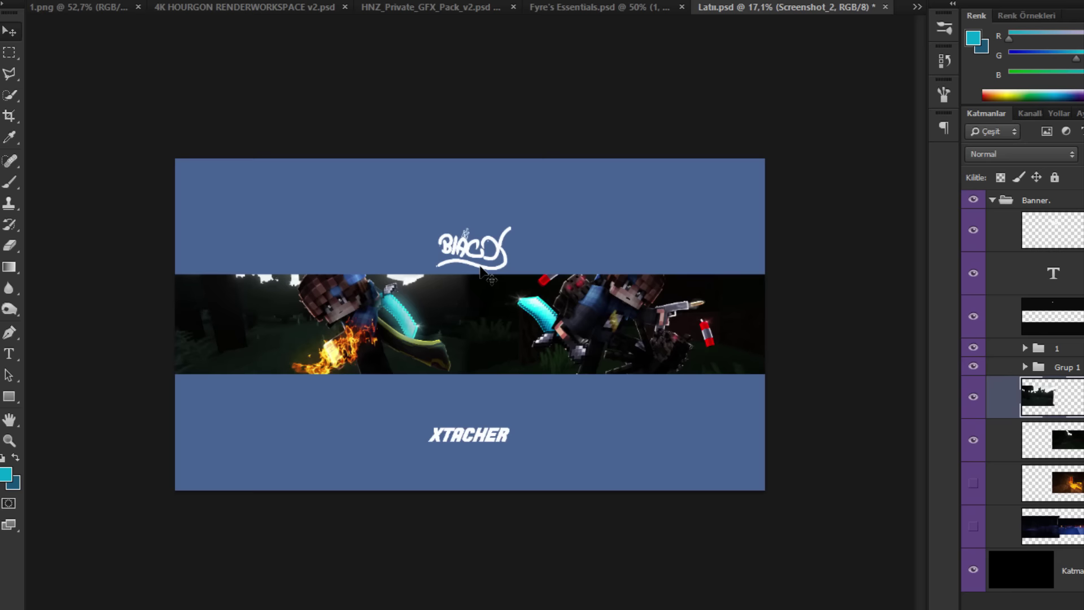
{"action": "scroll", "coordinate": [484, 274], "scroll_direction": "up", "scroll_amount": 2}
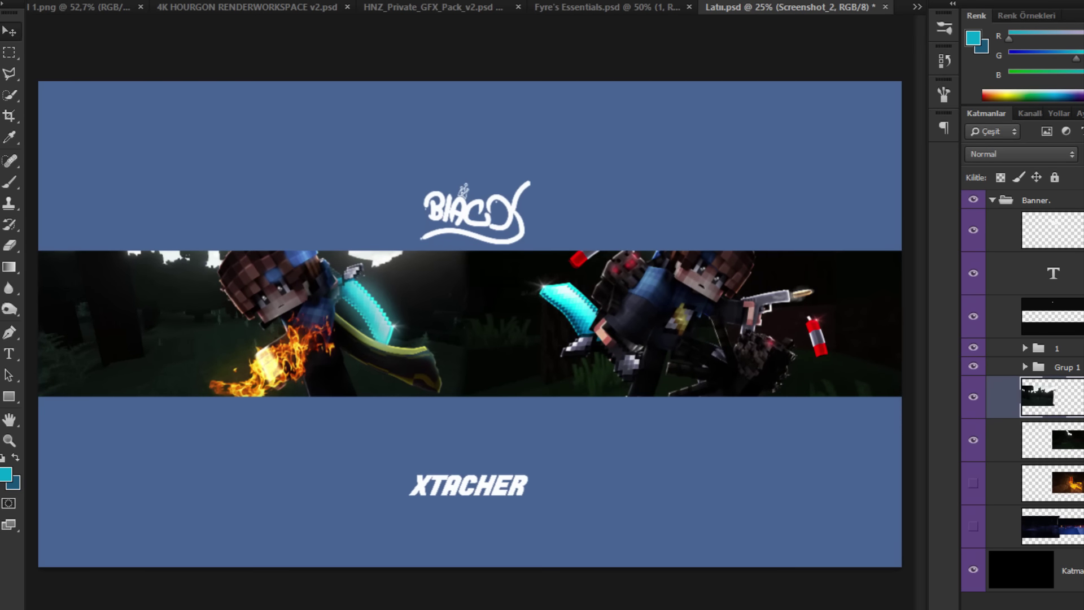
{"action": "left_click", "coordinate": [1061, 440]}
{"action": "left_click_drag", "start_coordinate": [717, 339], "coordinate": [715, 398]}
{"action": "left_click", "coordinate": [973, 440]}
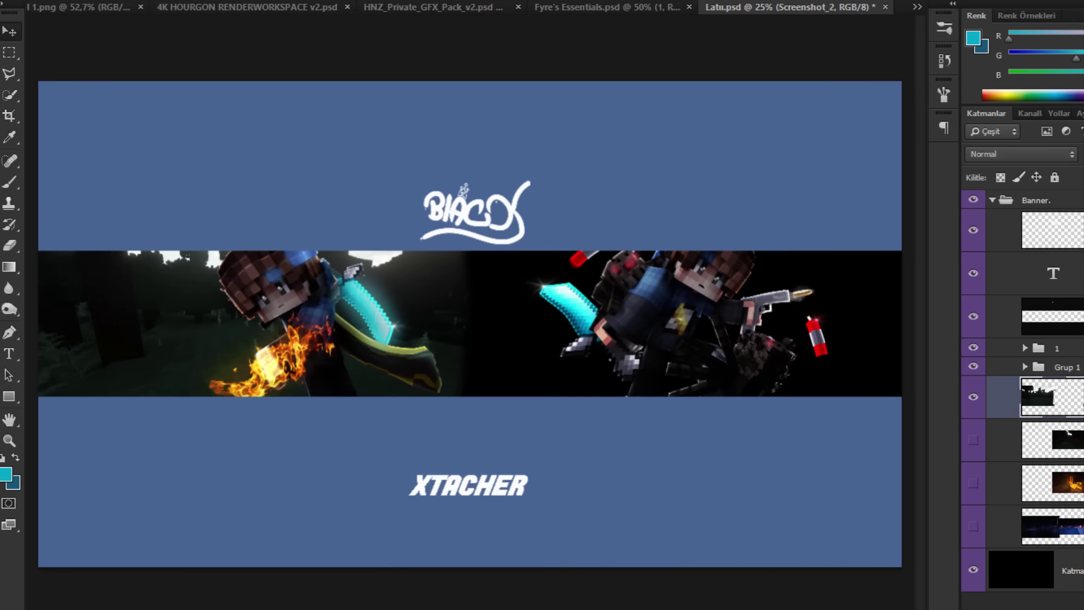
Step: Enlarge and reposition the Screenshot_2 forest layer so that it reaches well into the banner's right half
{"action": "key", "text": "ctrl+t"}
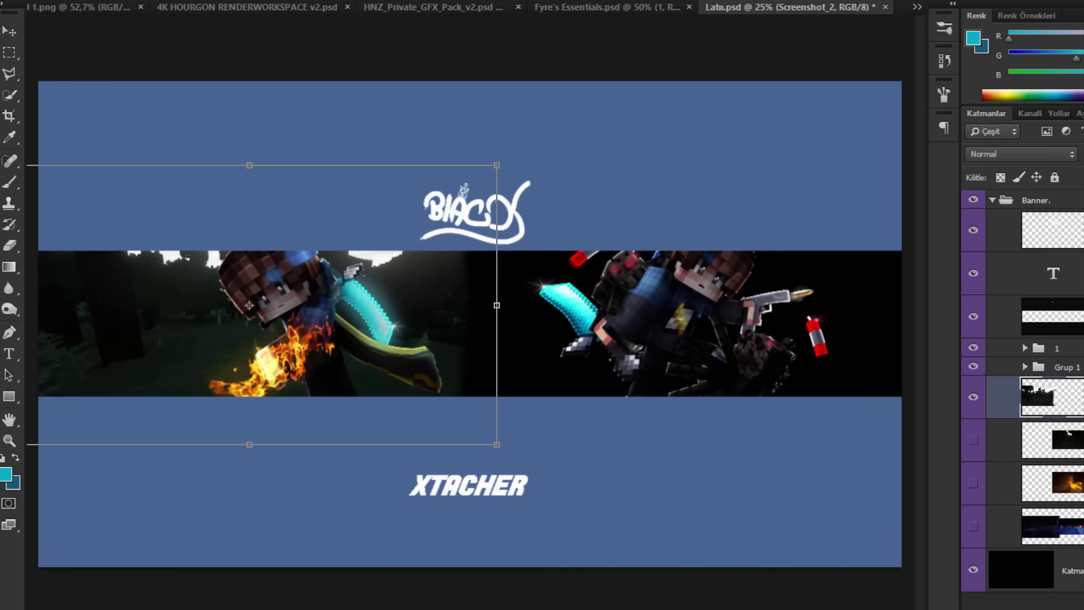
{"action": "left_click_drag", "start_coordinate": [497, 304], "coordinate": [670, 305]}
{"action": "left_click_drag", "start_coordinate": [266, 1], "coordinate": [257, 1]}
{"action": "left_click_drag", "start_coordinate": [310, 211], "coordinate": [309, 201]}
{"action": "key", "text": "Return"}
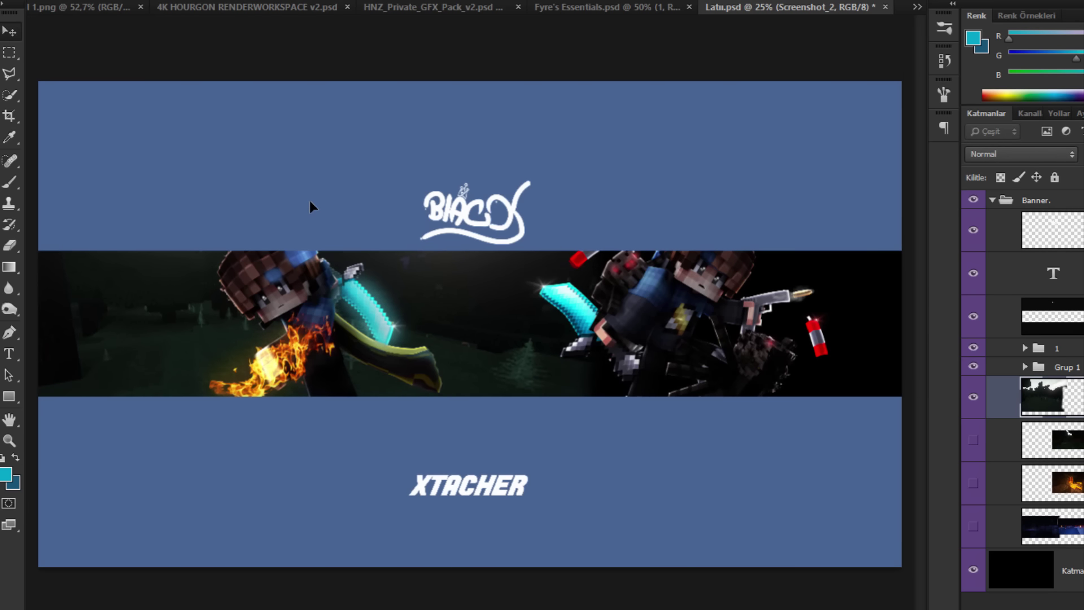
Step: Duplicate the Screenshot_2 forest layer, shift the copy over the banner's right half and flip it horizontally
{"action": "key", "text": "ctrl+j"}
{"action": "left_click_drag", "start_coordinate": [657, 330], "coordinate": [743, 320]}
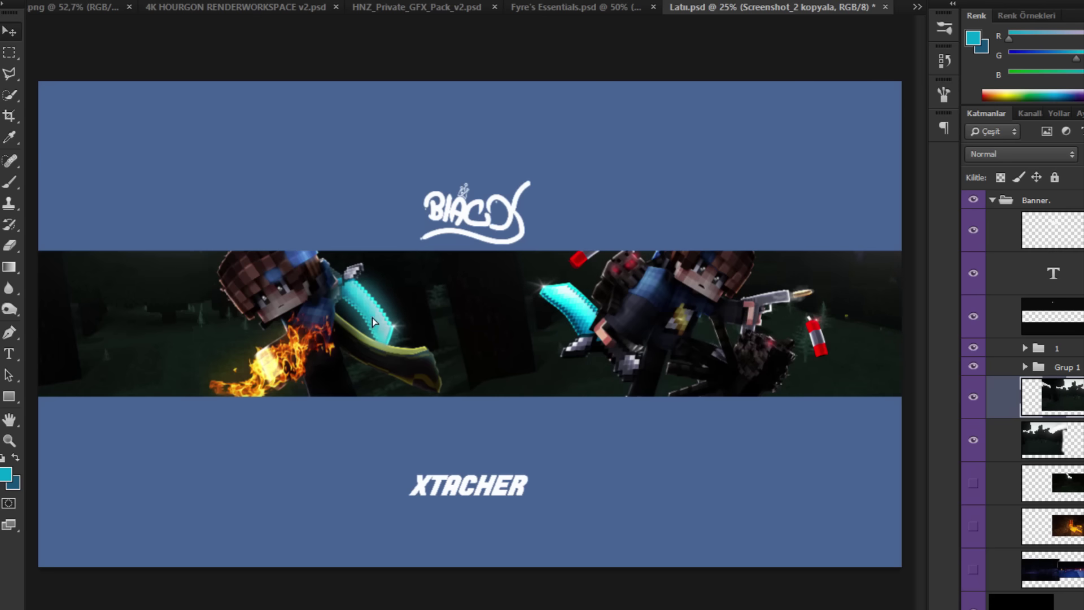
{"action": "left_click_drag", "start_coordinate": [371, 317], "coordinate": [672, 292]}
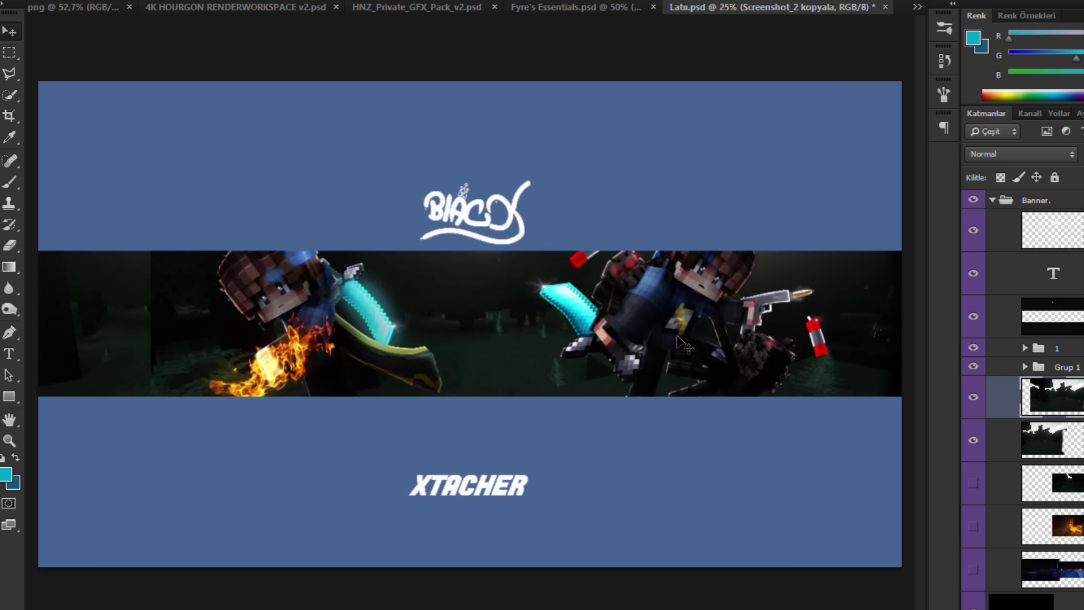
{"action": "right_click", "coordinate": [677, 337]}
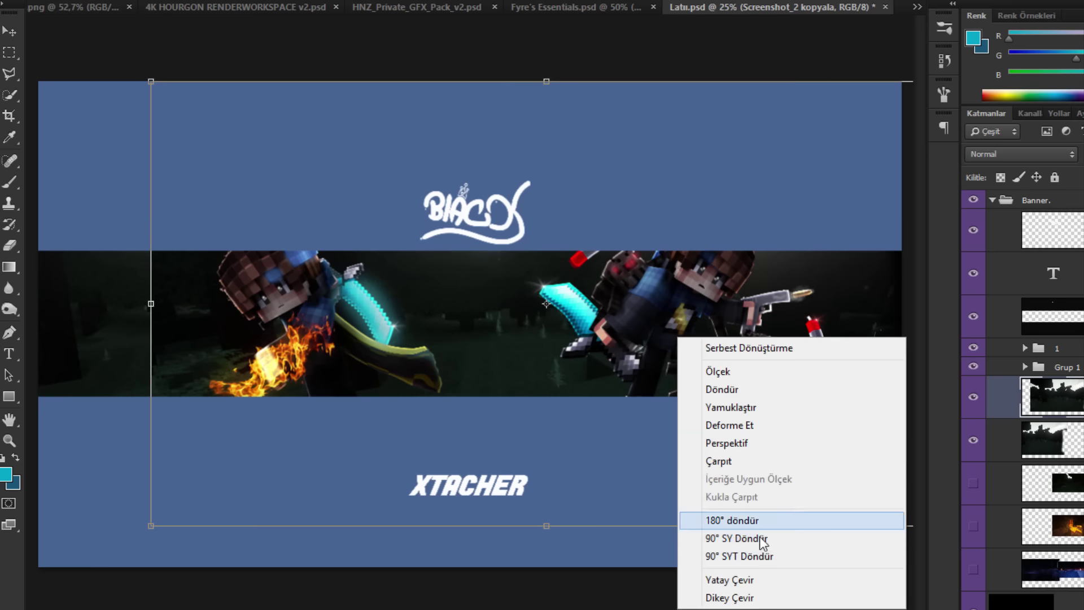
{"action": "left_click", "coordinate": [764, 580]}
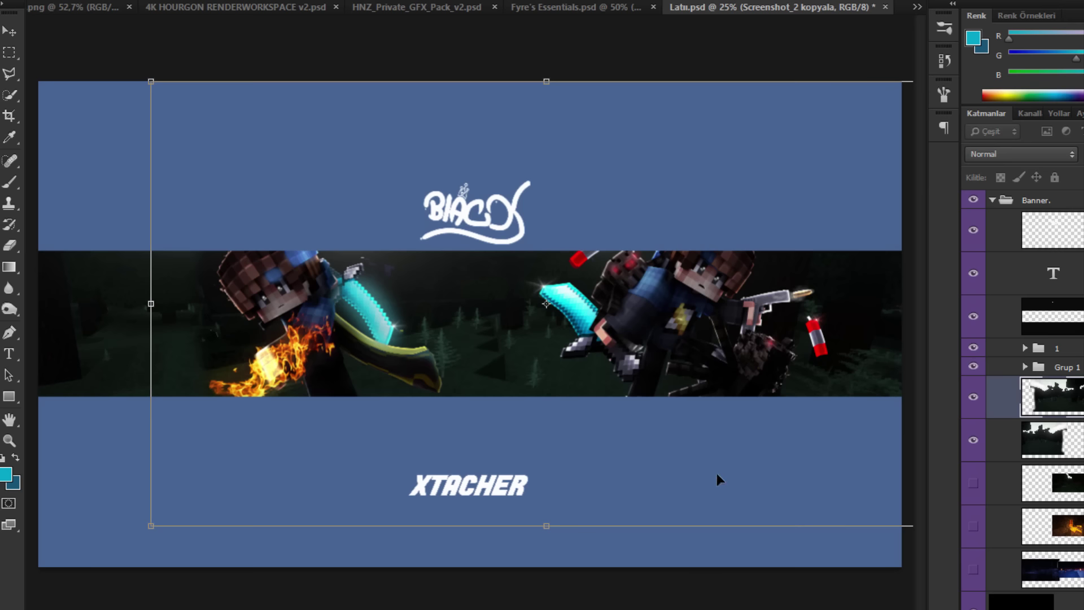
{"action": "key", "text": "Return"}
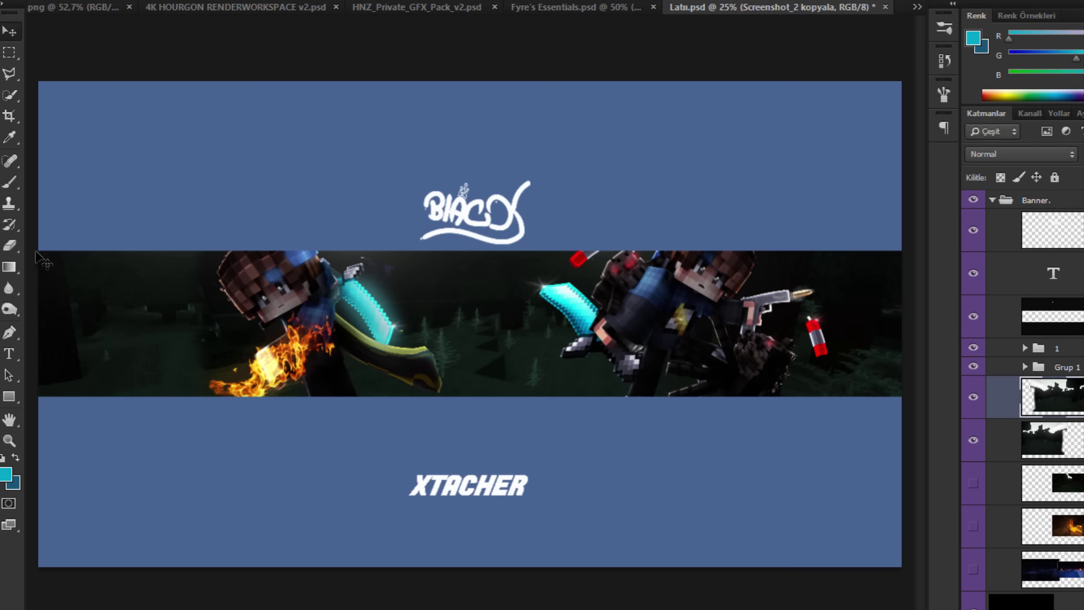
Step: Erase the inner edge of the Screenshot_2 copy with a soft Eraser so that it blends into the original forest
{"action": "mouse_move", "coordinate": [207, 293]}
{"action": "left_mouse_down"}
{"action": "mouse_move", "coordinate": [211, 412]}
{"action": "mouse_move", "coordinate": [259, 400]}
{"action": "mouse_move", "coordinate": [240, 241]}
{"action": "left_mouse_up"}
{"action": "scroll", "coordinate": [416, 184], "scroll_direction": "down", "scroll_amount": 3}
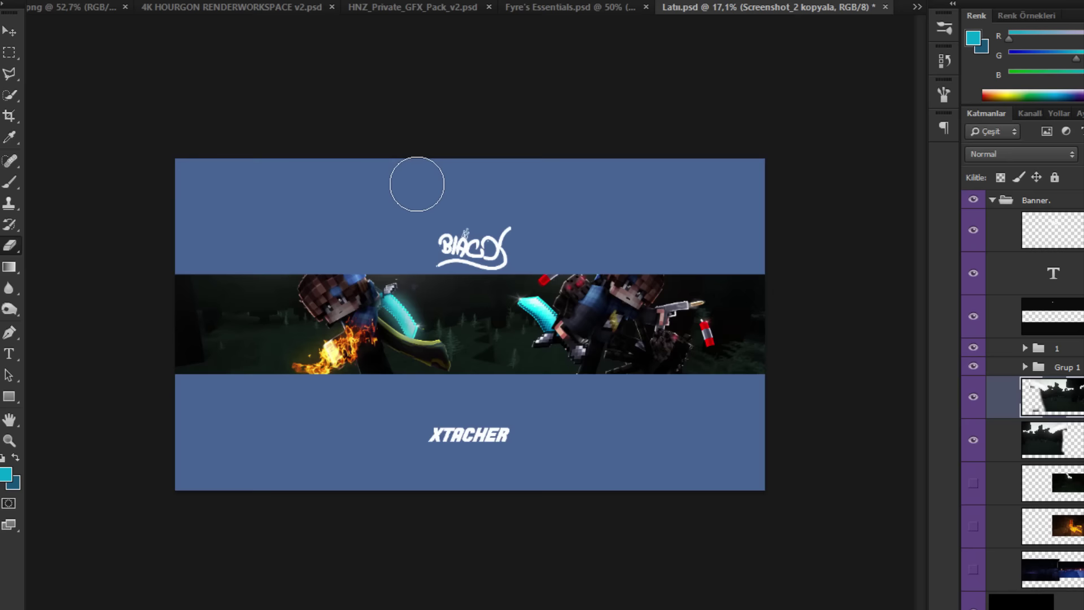
{"action": "scroll", "coordinate": [399, 266], "scroll_direction": "up", "scroll_amount": 3}
{"action": "scroll", "coordinate": [370, 218], "scroll_direction": "down", "scroll_amount": 1}
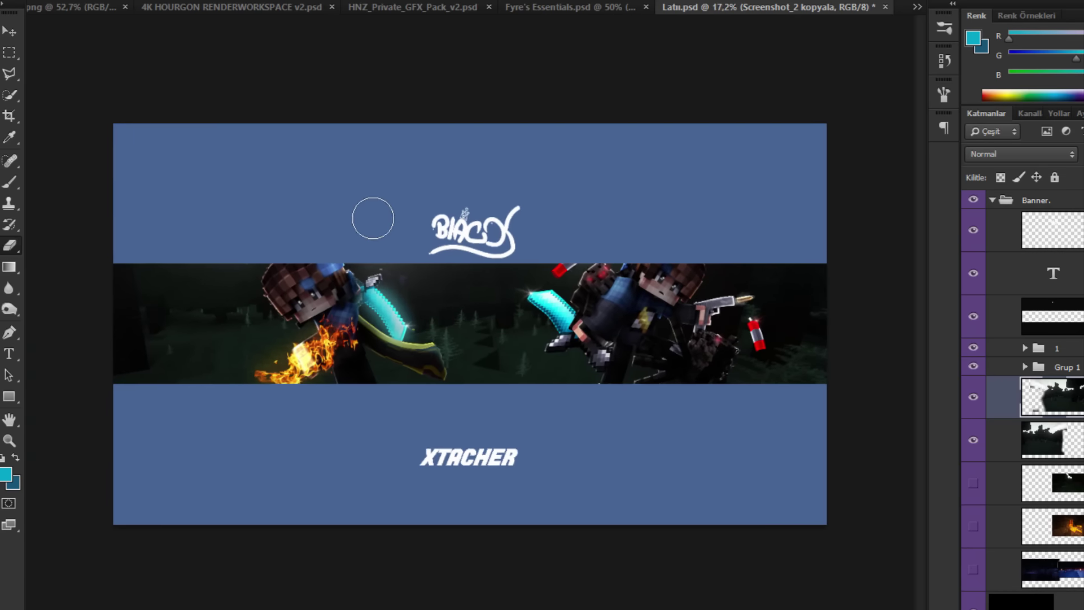
{"action": "scroll", "coordinate": [368, 213], "scroll_direction": "up", "scroll_amount": 5}
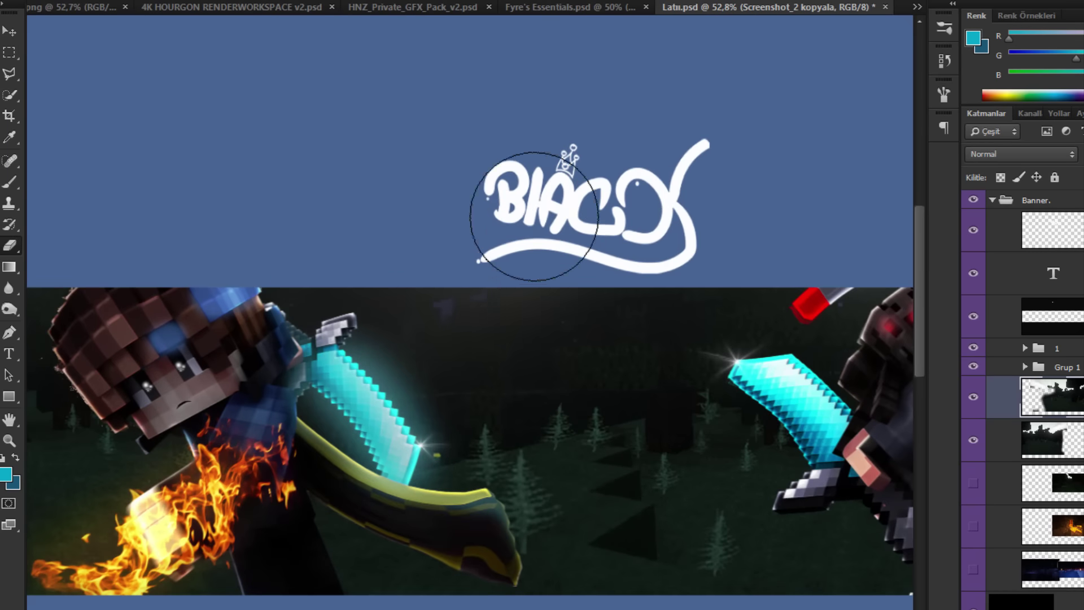
{"action": "scroll", "coordinate": [356, 285], "scroll_direction": "up", "scroll_amount": 5}
{"action": "scroll", "coordinate": [407, 245], "scroll_direction": "down", "scroll_amount": 8}
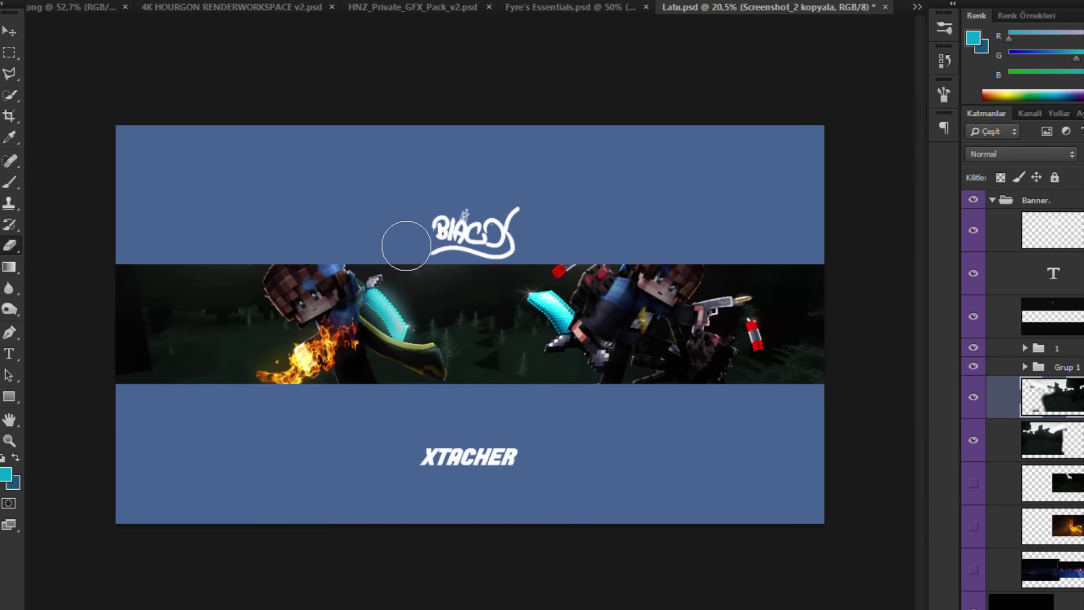
{"action": "scroll", "coordinate": [406, 246], "scroll_direction": "up", "scroll_amount": 1}
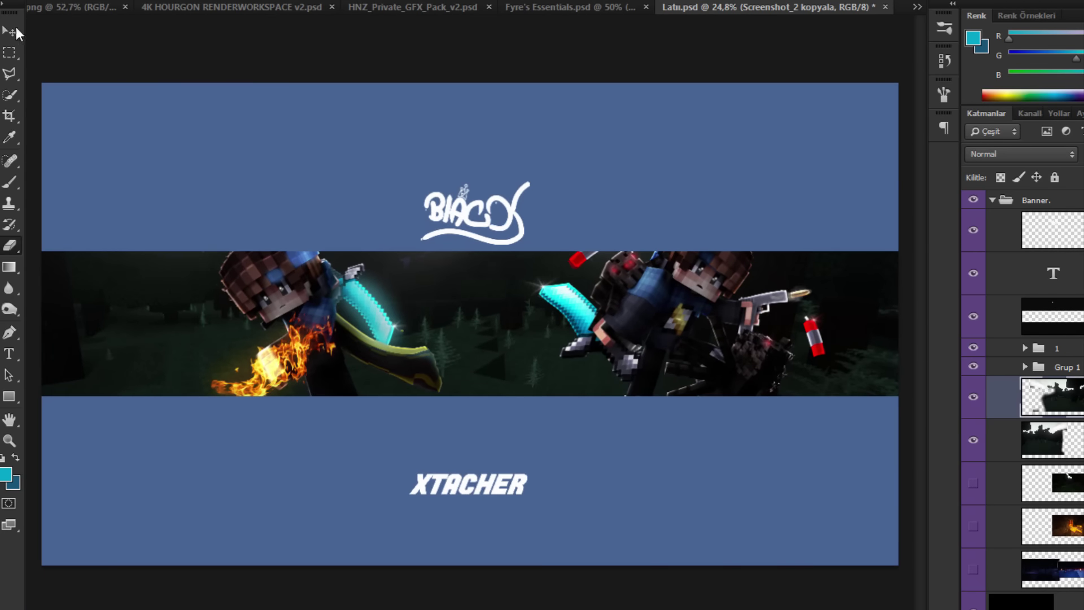
Step: Scale the right-hand character group Grup 1 down slightly, tilt it a little and shift it towards the banner's centre
{"action": "left_click", "coordinate": [1067, 367]}
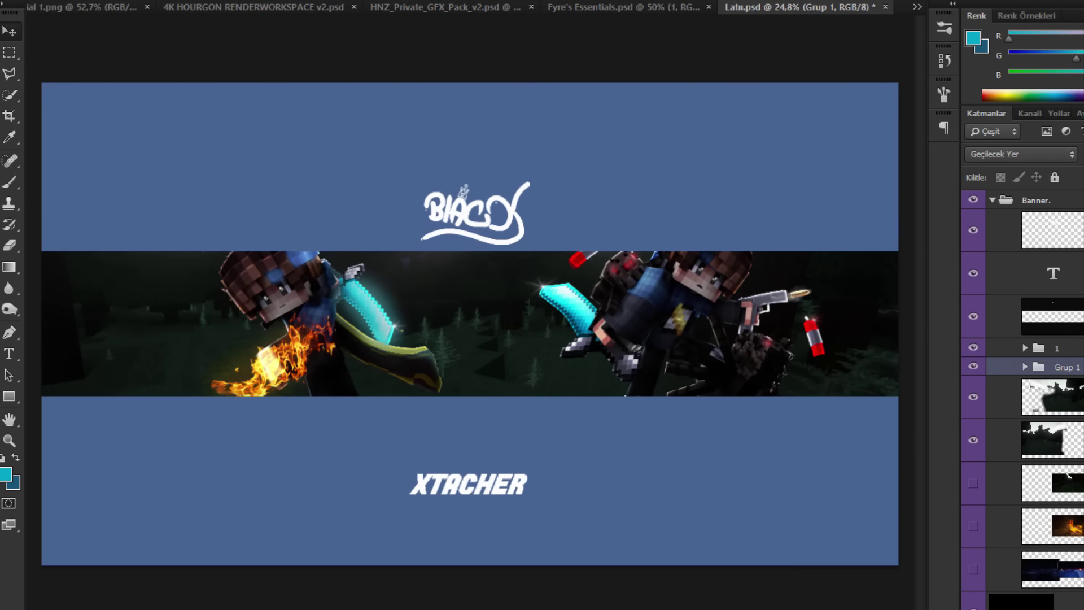
{"action": "key", "text": "ctrl+t"}
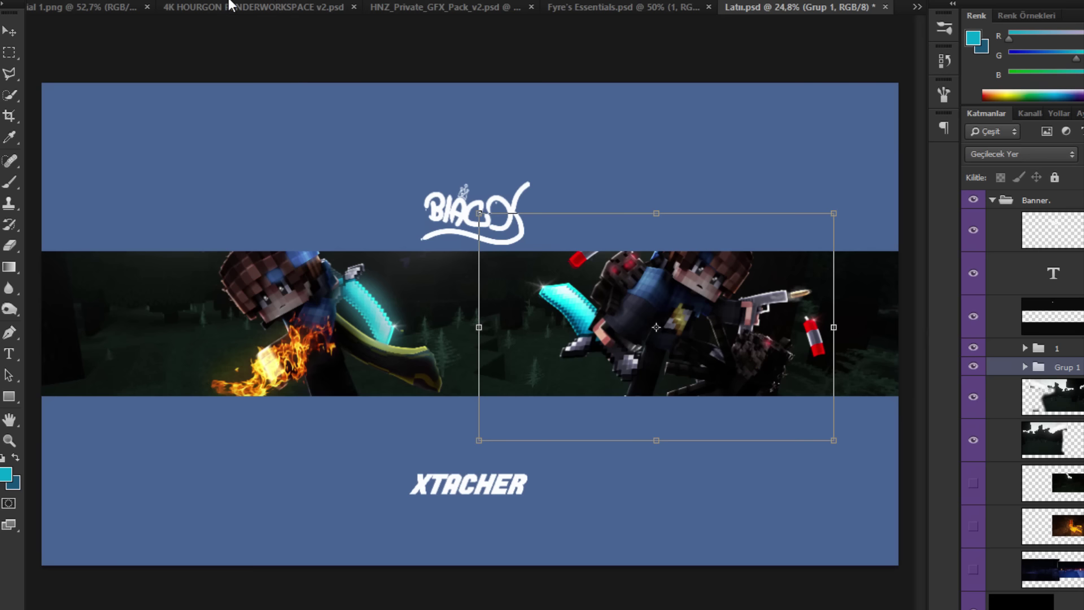
{"action": "mouse_move", "coordinate": [479, 213]}
{"action": "left_mouse_down"}
{"action": "mouse_move", "coordinate": [537, 252]}
{"action": "mouse_move", "coordinate": [480, 215]}
{"action": "mouse_move", "coordinate": [489, 228]}
{"action": "left_mouse_up"}
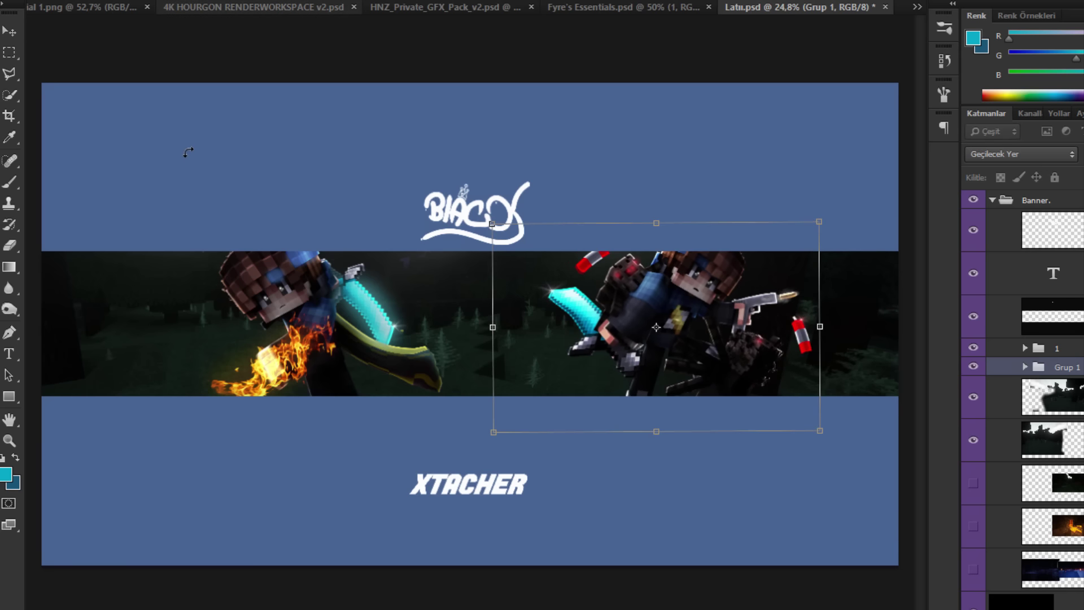
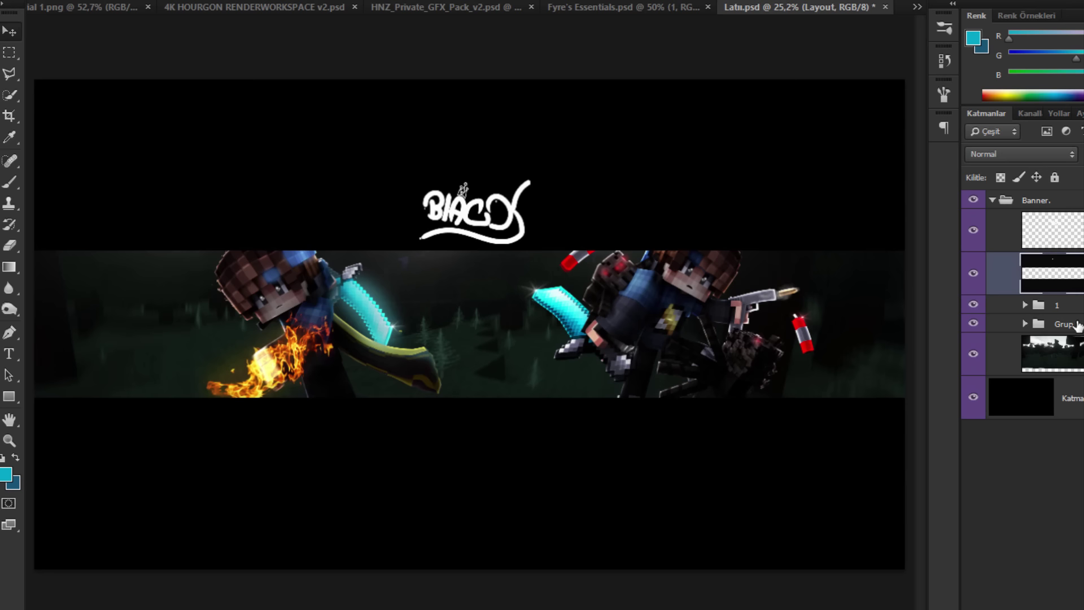
{"action": "left_click_drag", "start_coordinate": [843, 399], "coordinate": [829, 401]}
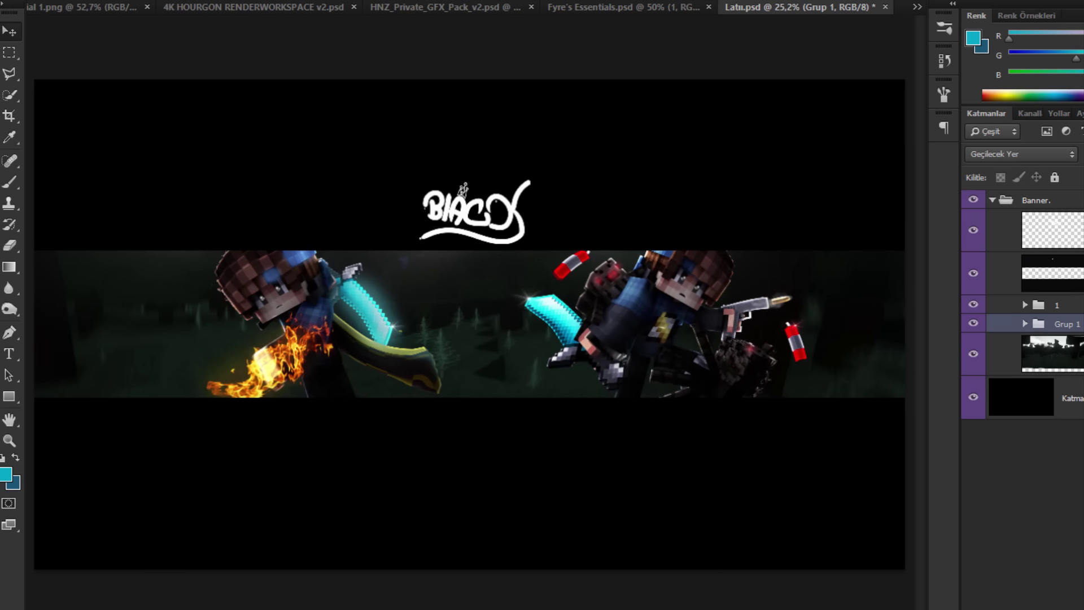
Step: Add the text TDWG on a new text layer between the two characters and nudge it into place
{"action": "left_click", "coordinate": [258, 608]}
{"action": "scroll", "coordinate": [140, 426], "scroll_direction": "up", "scroll_amount": 2}
{"action": "left_click", "coordinate": [182, 379]}
{"action": "left_click", "coordinate": [14, 352]}
{"action": "left_click", "coordinate": [429, 316]}
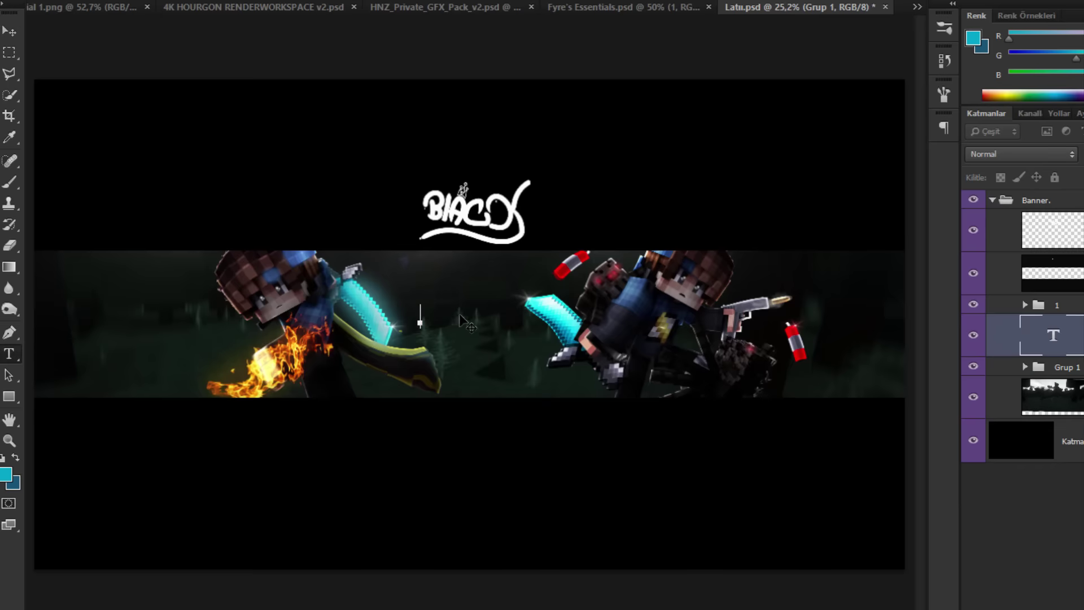
{"action": "type", "text": "td"}
{"action": "key", "text": "BackSpace"}
{"action": "key", "text": "BackSpace"}
{"action": "type", "text": "TD   WG"}
{"action": "scroll", "coordinate": [677, 248], "scroll_direction": "up", "scroll_amount": 2}
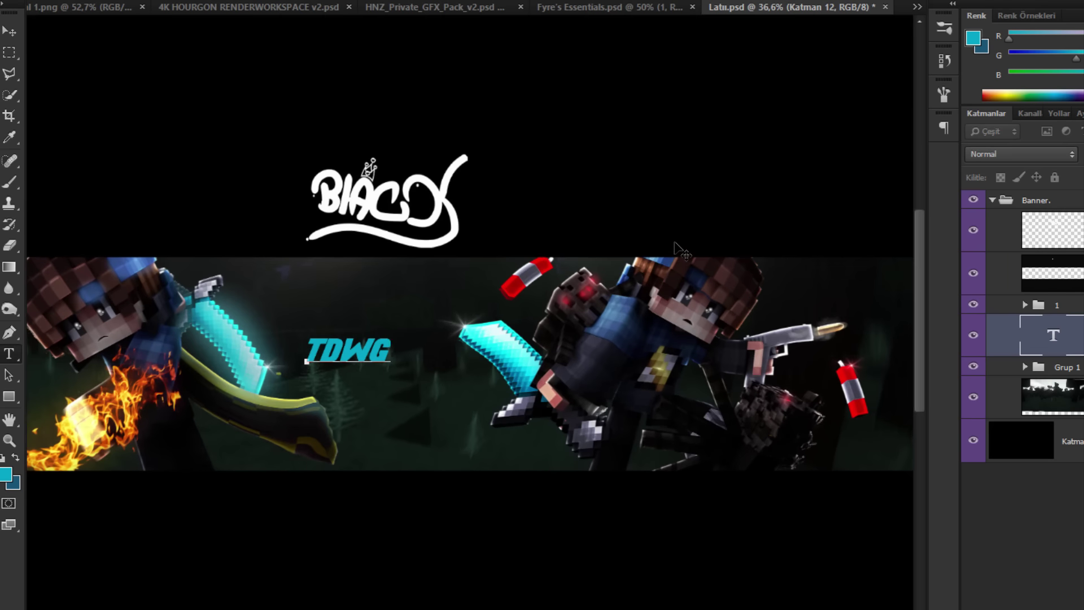
{"action": "key", "text": "alt+space"}
{"action": "left_click", "coordinate": [440, 318]}
{"action": "left_click_drag", "start_coordinate": [422, 343], "coordinate": [418, 343]}
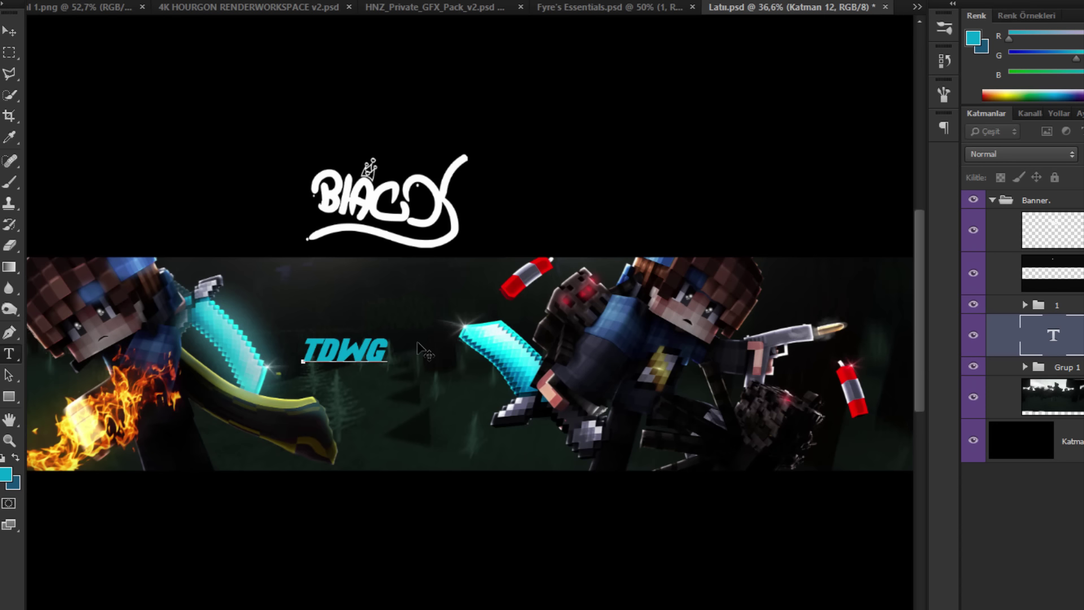
Step: Try adding a lowercase "tdwg" after the TDWG text
{"action": "type", "text": "td"}
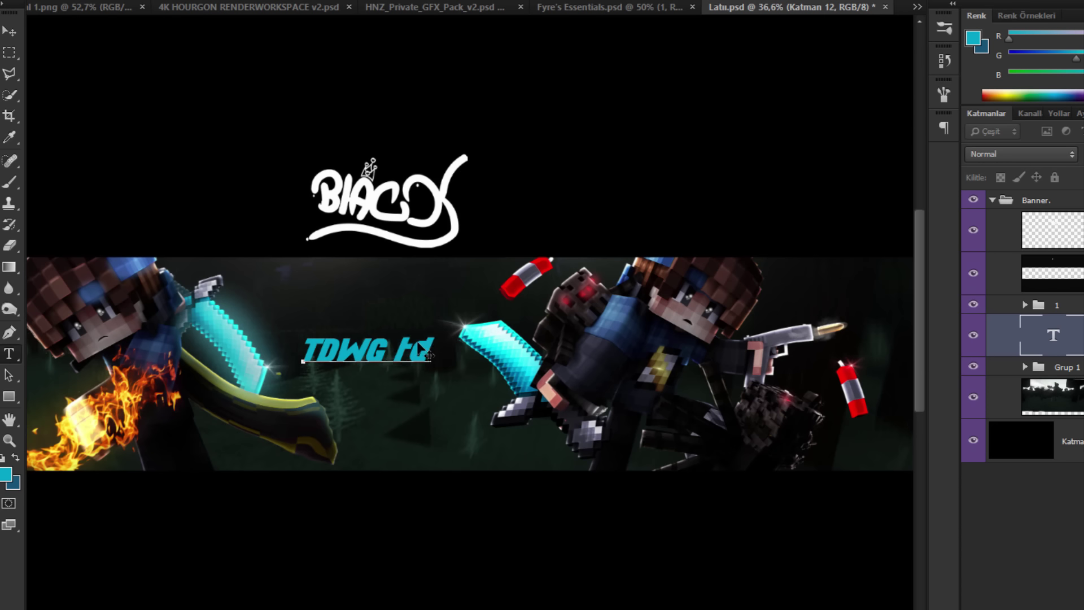
{"action": "type", "text": "wg"}
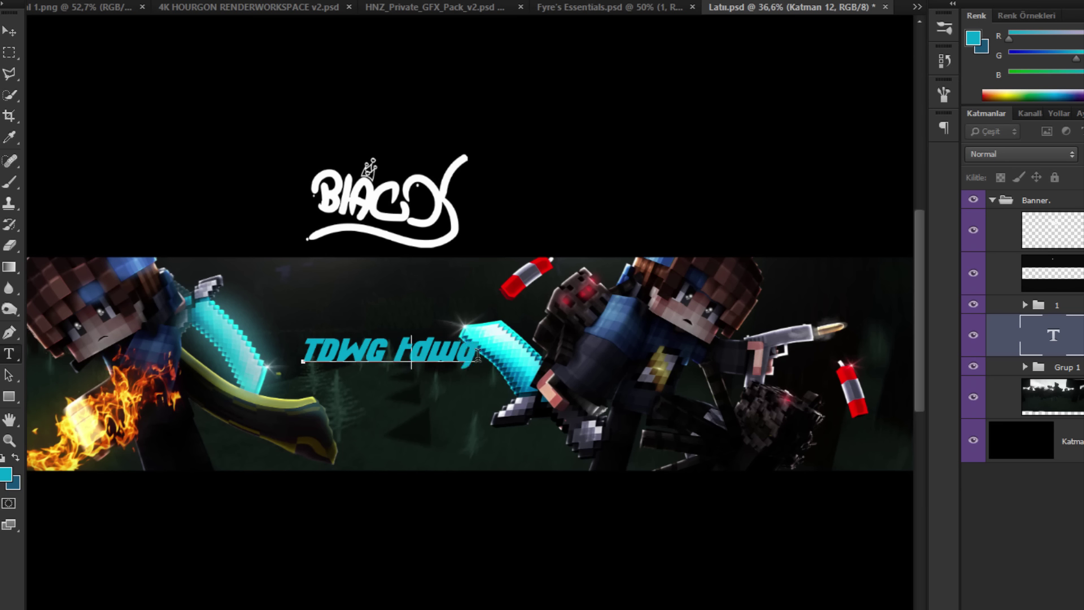
{"action": "key", "text": "BackSpace"}
{"action": "key", "text": "BackSpace"}
{"action": "key", "text": "BackSpace"}
{"action": "key", "text": "BackSpace"}
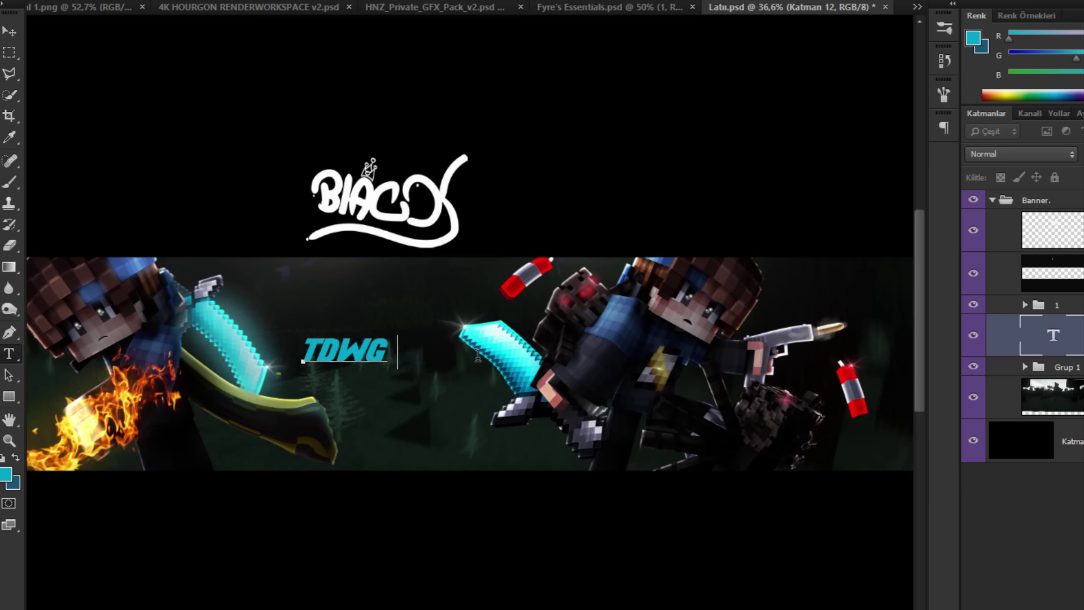
Step: Add the channel owner's name in capitals as a second line below TDWG and colour both lines white (ffffff)
{"action": "type", "text": "AH"}
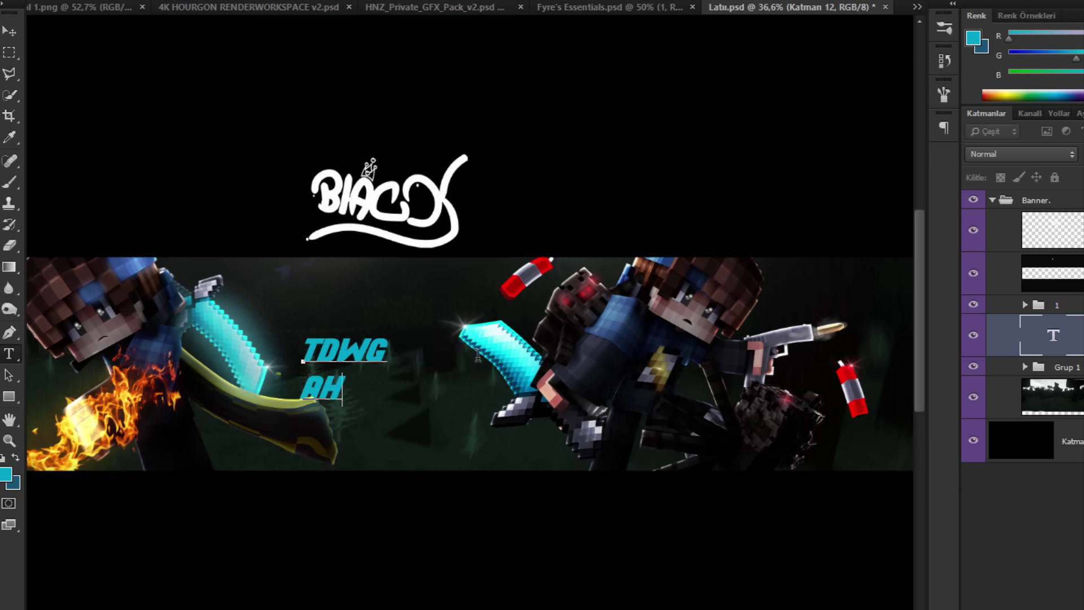
{"action": "type", "text": "MET"}
{"action": "key", "text": "ctrl+a"}
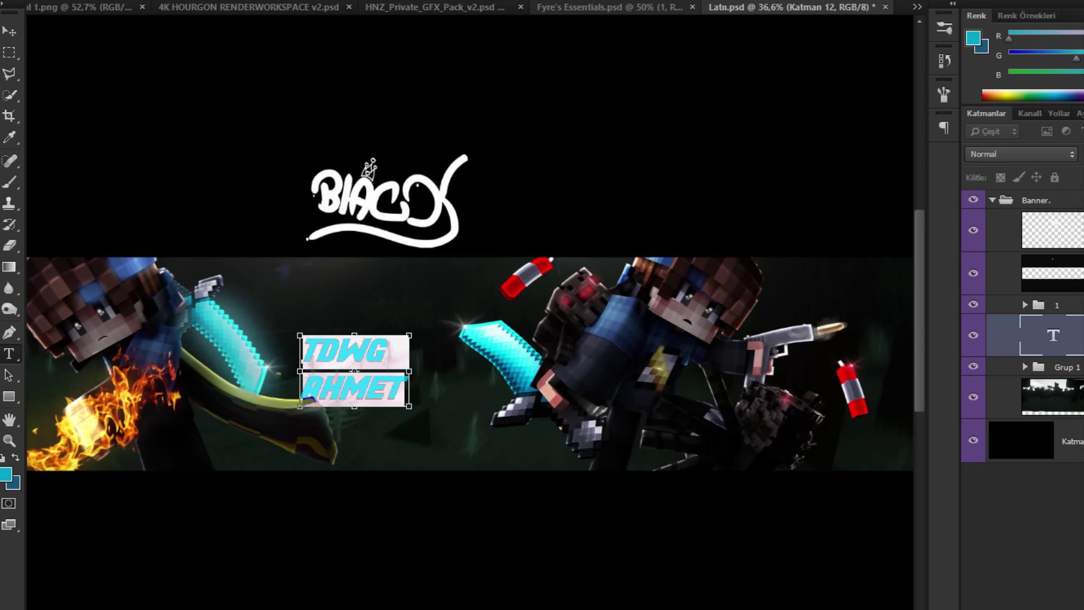
{"action": "left_click", "coordinate": [565, 2]}
{"action": "left_click_drag", "start_coordinate": [626, 441], "coordinate": [405, 77]}
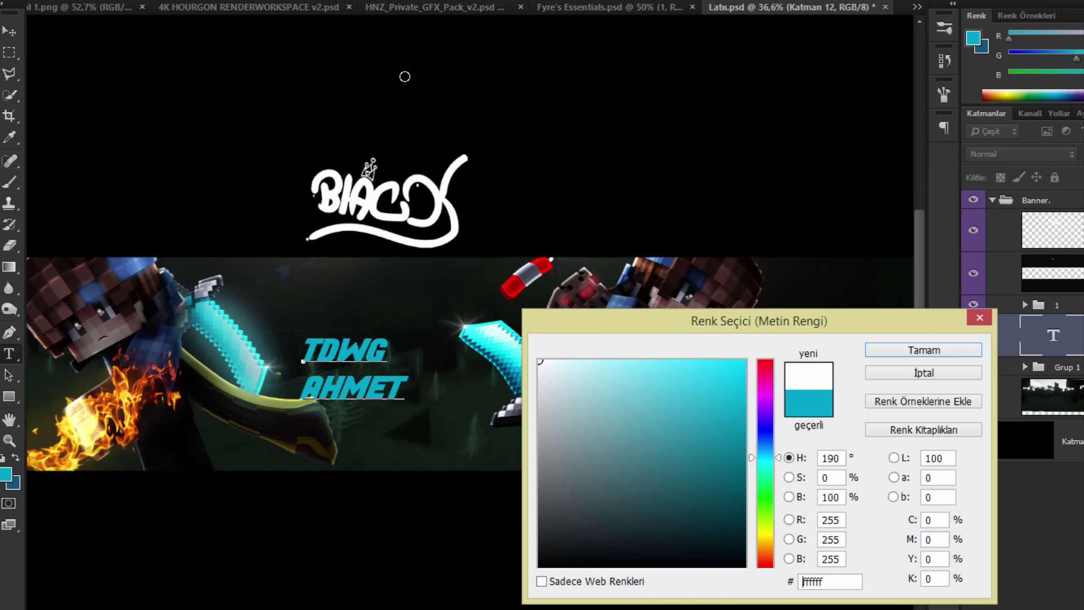
{"action": "key", "text": "Return"}
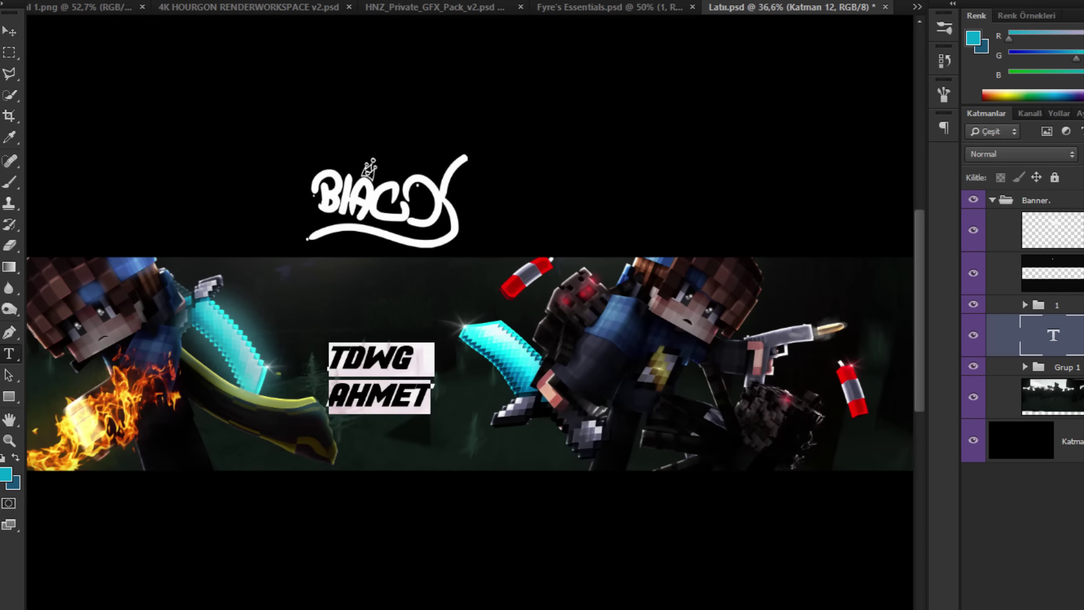
Step: Enlarge the two-line title, adjust its position between the swords and commit the text
{"action": "left_click_drag", "start_coordinate": [321, 1], "coordinate": [344, 1]}
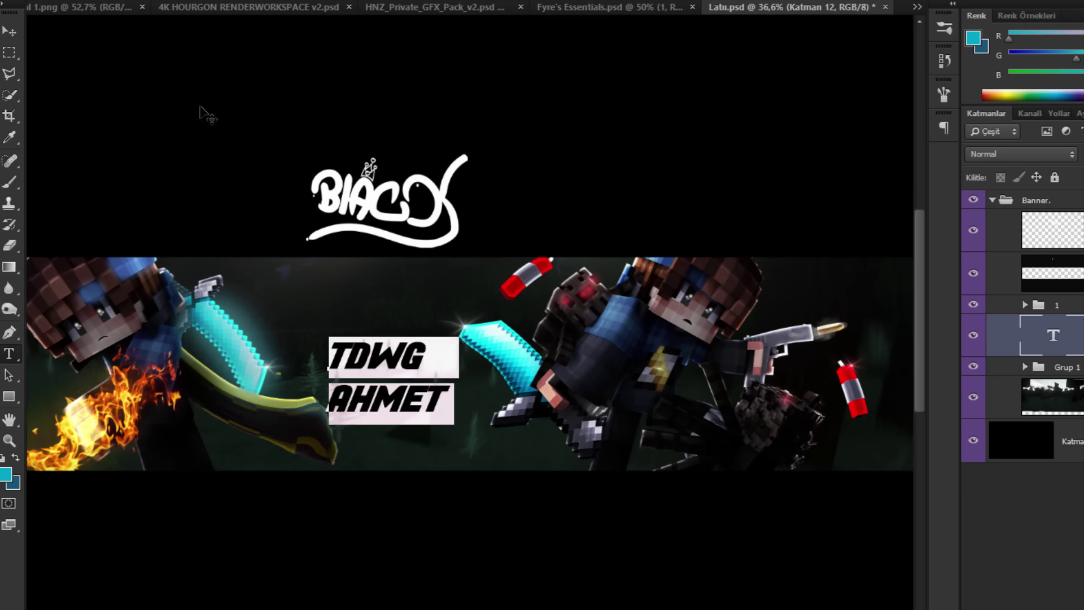
{"action": "left_click_drag", "start_coordinate": [195, 105], "coordinate": [192, 101]}
{"action": "key", "text": "ctrl+Return"}
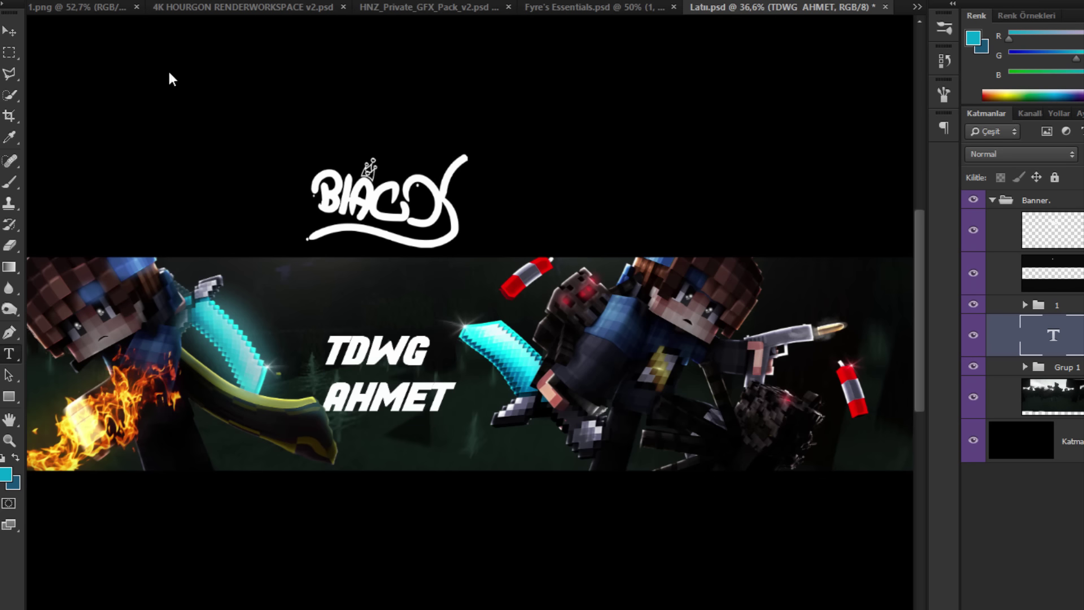
Step: Rasterize the title's text layer and cut the TDWG line out onto its own layer with a rectangular selection
{"action": "left_click", "coordinate": [7, 51]}
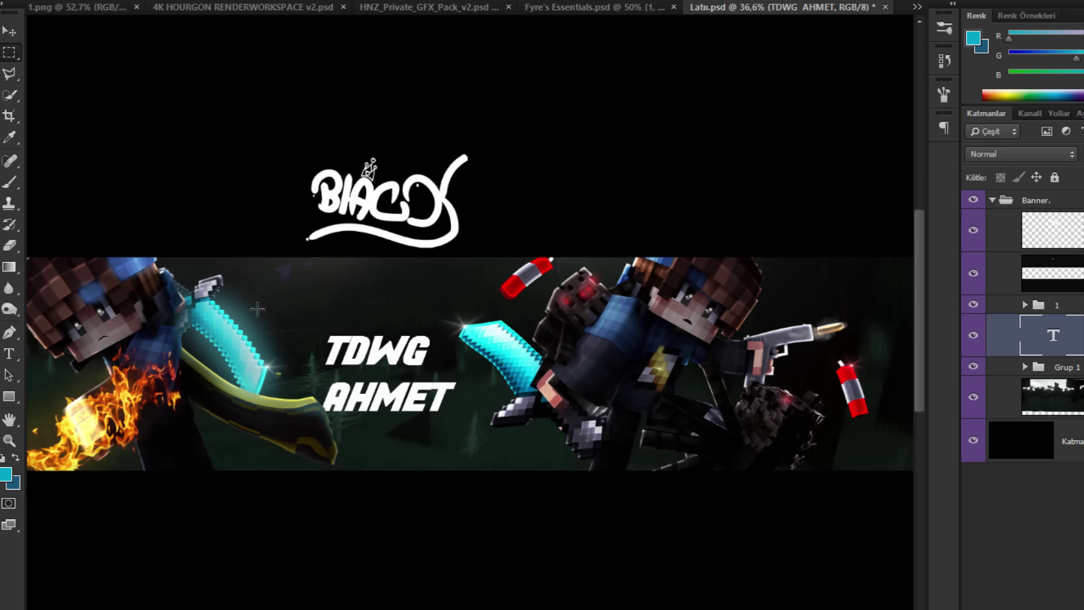
{"action": "left_click_drag", "start_coordinate": [282, 291], "coordinate": [503, 374]}
{"action": "right_click", "coordinate": [467, 350]}
{"action": "left_click", "coordinate": [865, 289]}
{"action": "right_click", "coordinate": [1002, 335]}
{"action": "left_click", "coordinate": [889, 188]}
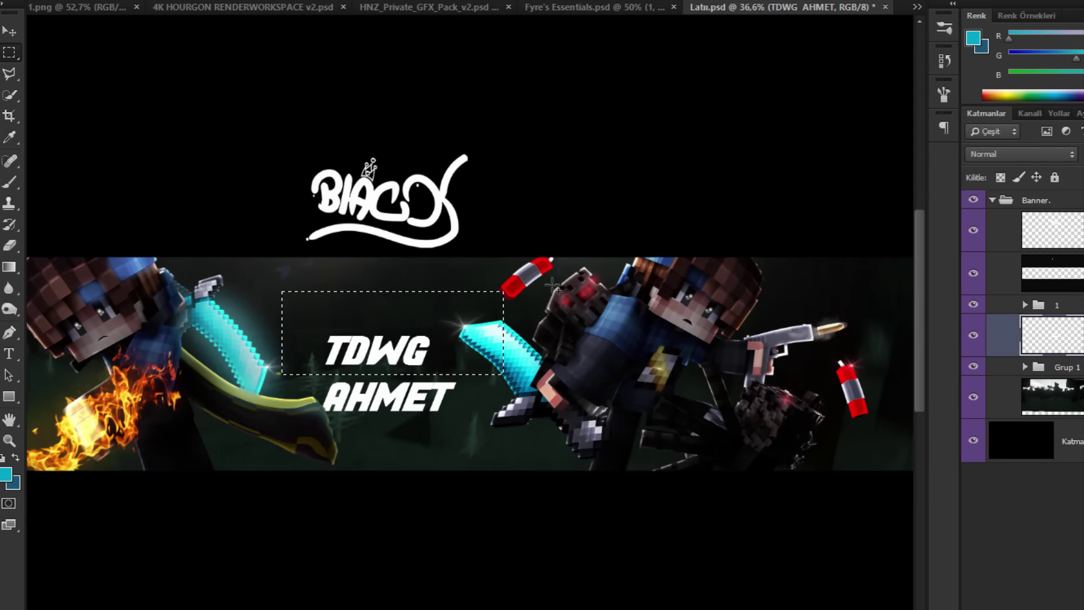
{"action": "right_click", "coordinate": [556, 289]}
{"action": "left_click", "coordinate": [621, 435]}
Step: Centre the TDWG line above the name line and scale it down slightly
{"action": "left_click", "coordinate": [10, 31]}
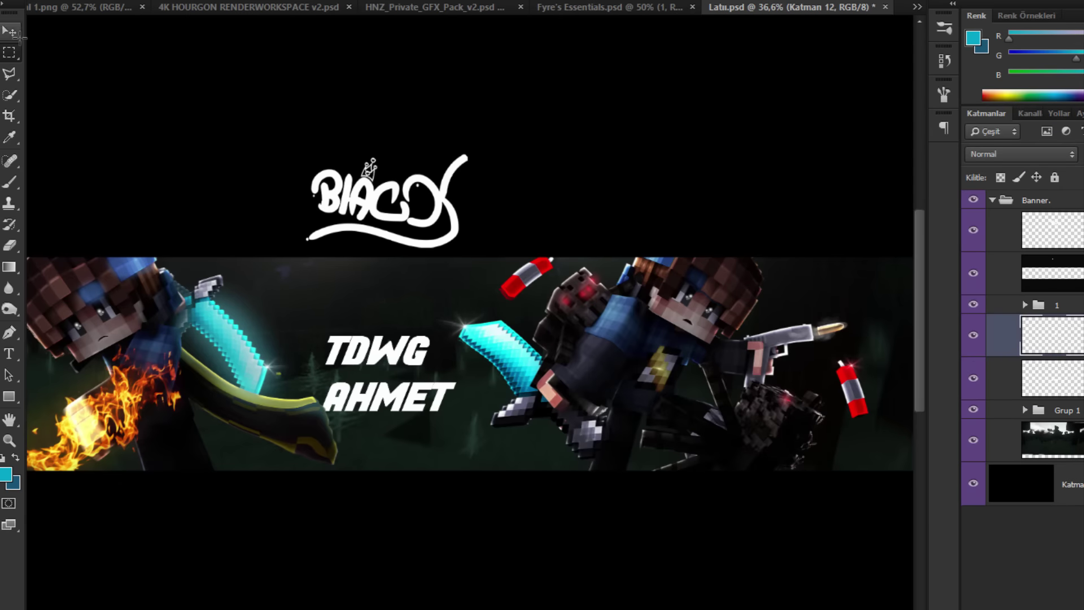
{"action": "mouse_move", "coordinate": [192, 151]}
{"action": "left_mouse_down"}
{"action": "mouse_move", "coordinate": [252, 164]}
{"action": "mouse_move", "coordinate": [206, 143]}
{"action": "left_mouse_up"}
{"action": "scroll", "coordinate": [435, 131], "scroll_direction": "down", "scroll_amount": 3}
{"action": "scroll", "coordinate": [435, 162], "scroll_direction": "up", "scroll_amount": 1}
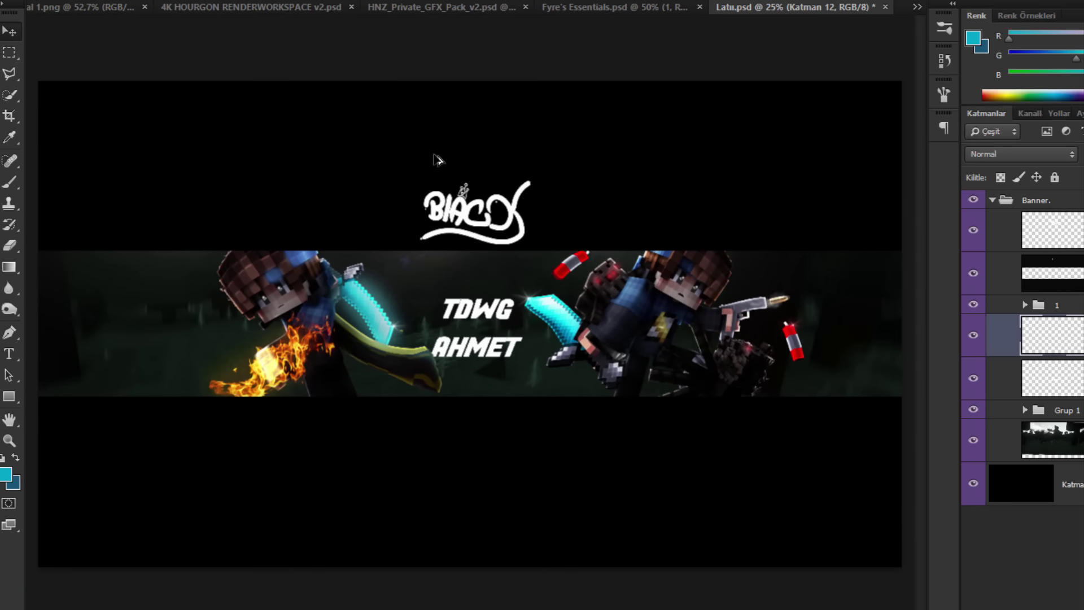
{"action": "key", "text": "ctrl+t"}
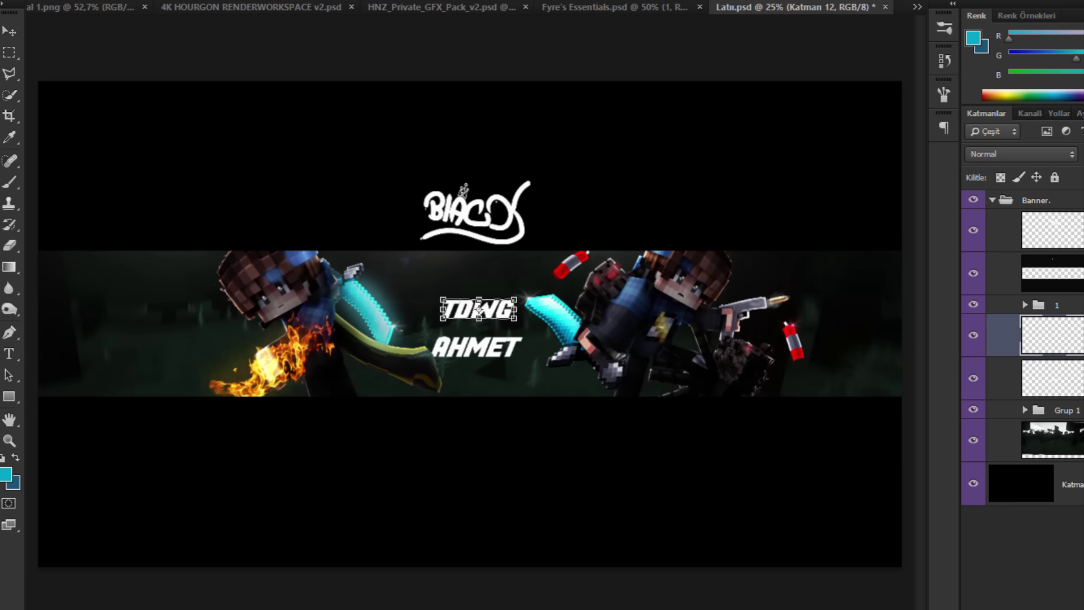
{"action": "key", "text": "Return"}
Step: Move the name line up close beneath TDWG and enlarge it so that it is wider than the line above
{"action": "left_click", "coordinate": [1073, 377]}
{"action": "left_click_drag", "start_coordinate": [768, 365], "coordinate": [767, 355]}
{"action": "key", "text": "ctrl+t"}
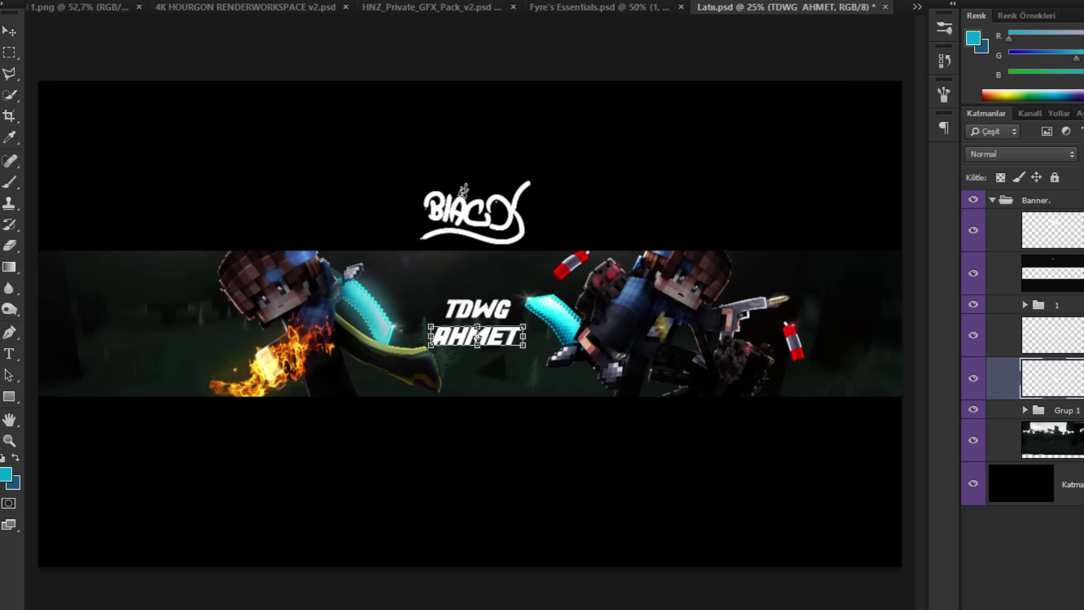
{"action": "left_click_drag", "start_coordinate": [523, 345], "coordinate": [534, 348]}
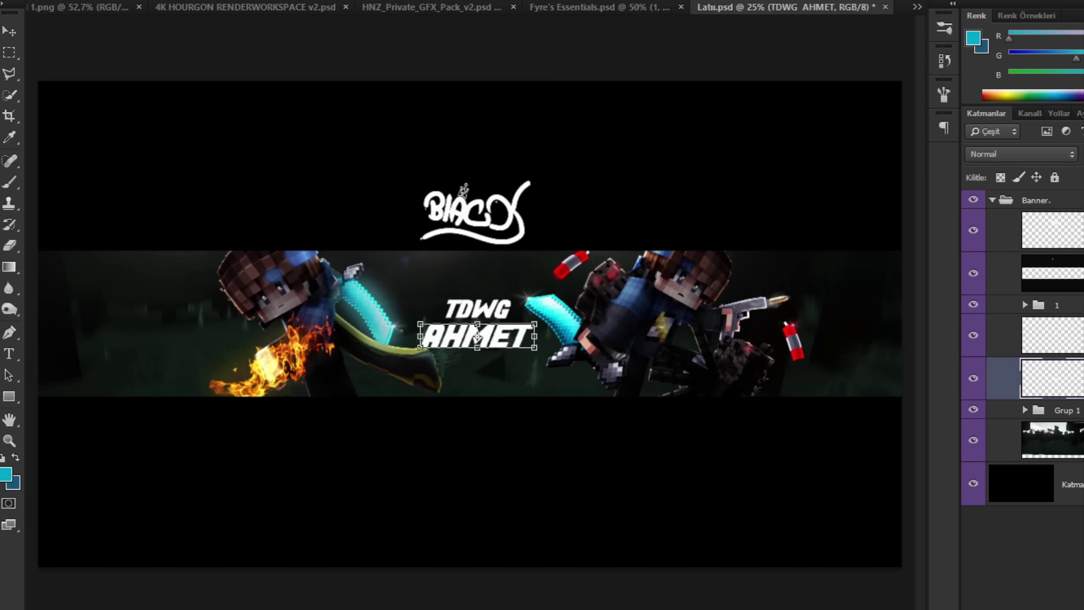
{"action": "key", "text": "Return"}
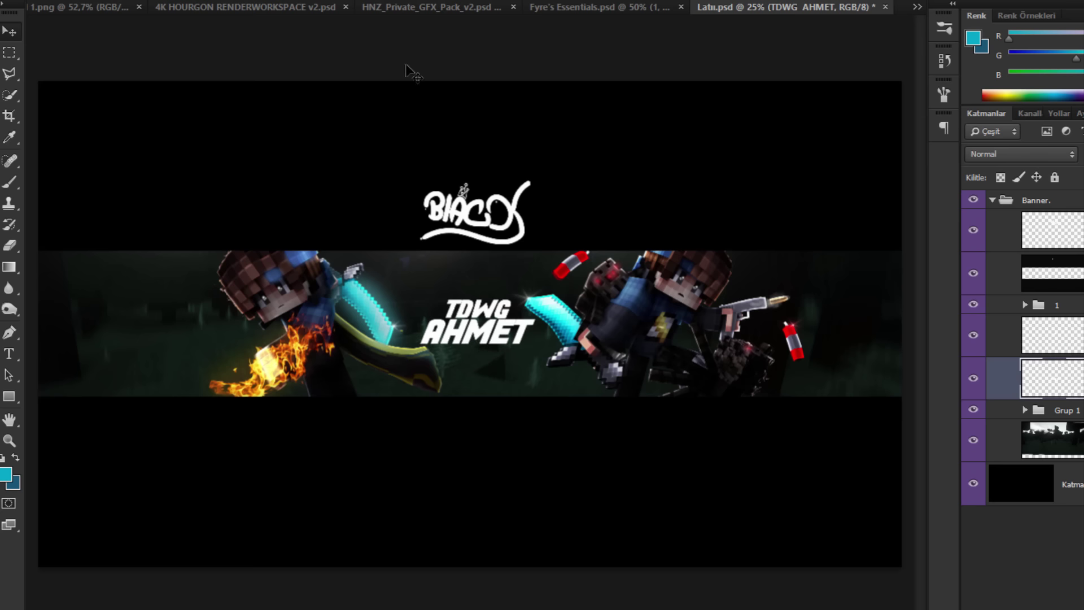
Step: Add a gradient overlay running from grey 888888 to white to the name line of the title
{"action": "double_click", "coordinate": [1079, 378]}
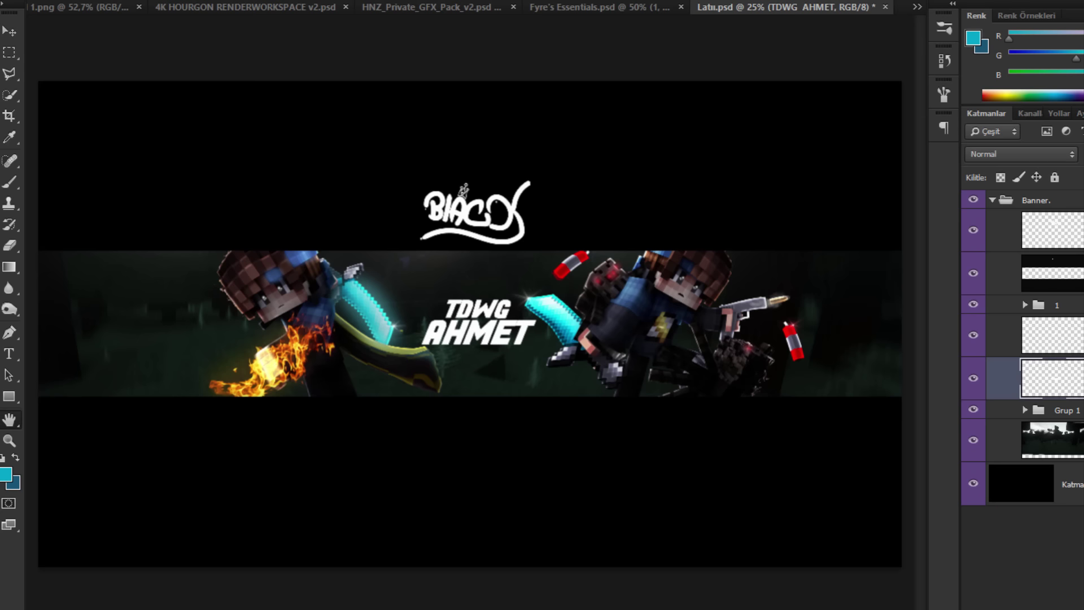
{"action": "left_click", "coordinate": [683, 433]}
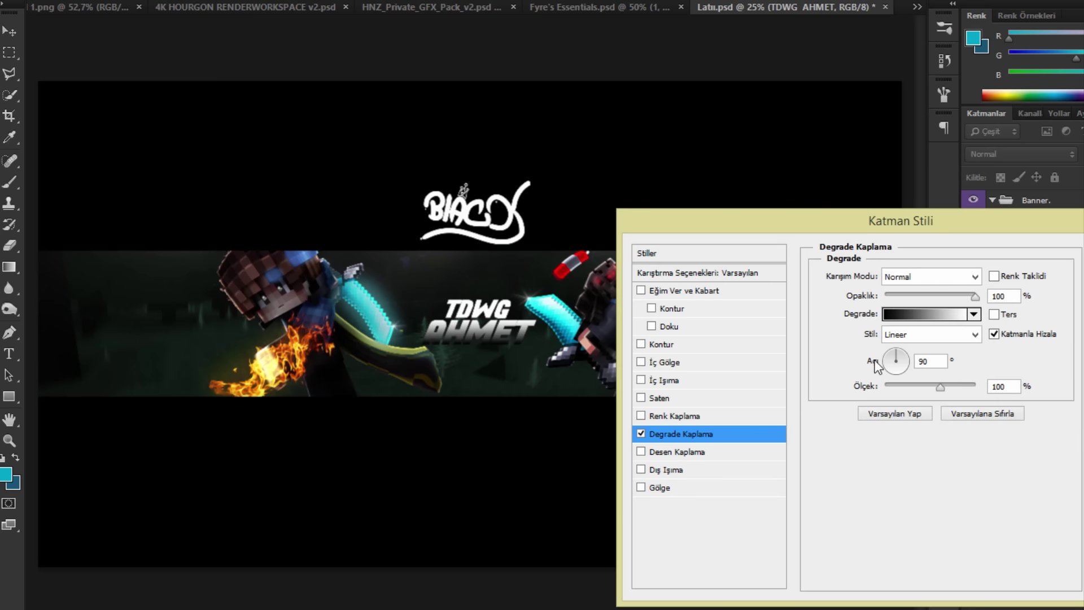
{"action": "left_click", "coordinate": [925, 316]}
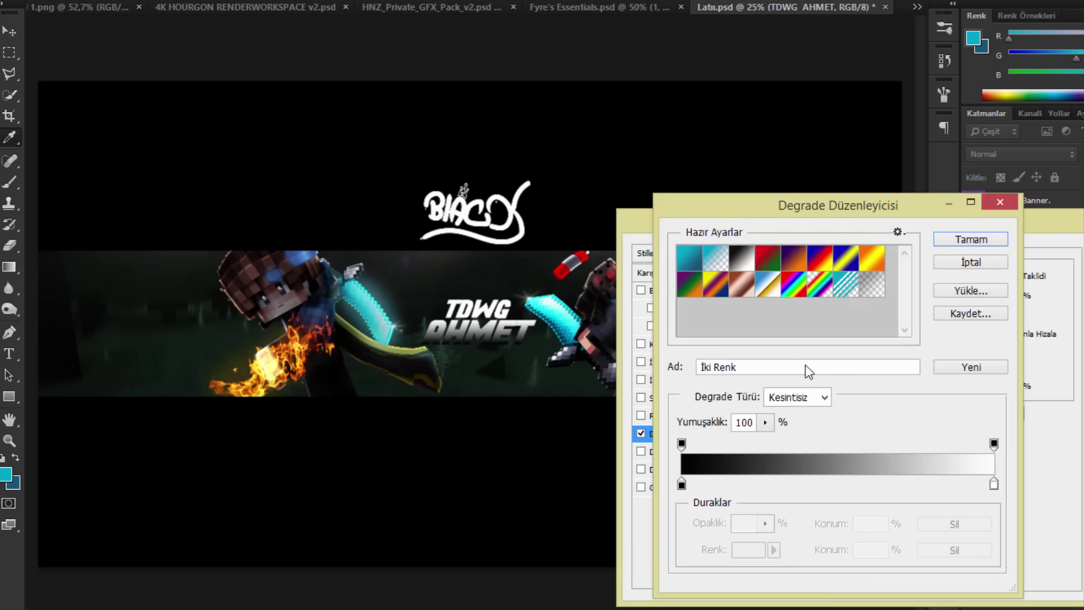
{"action": "double_click", "coordinate": [681, 483]}
{"action": "mouse_move", "coordinate": [538, 462]}
{"action": "left_mouse_down"}
{"action": "mouse_move", "coordinate": [508, 460]}
{"action": "mouse_move", "coordinate": [536, 456]}
{"action": "left_mouse_up"}
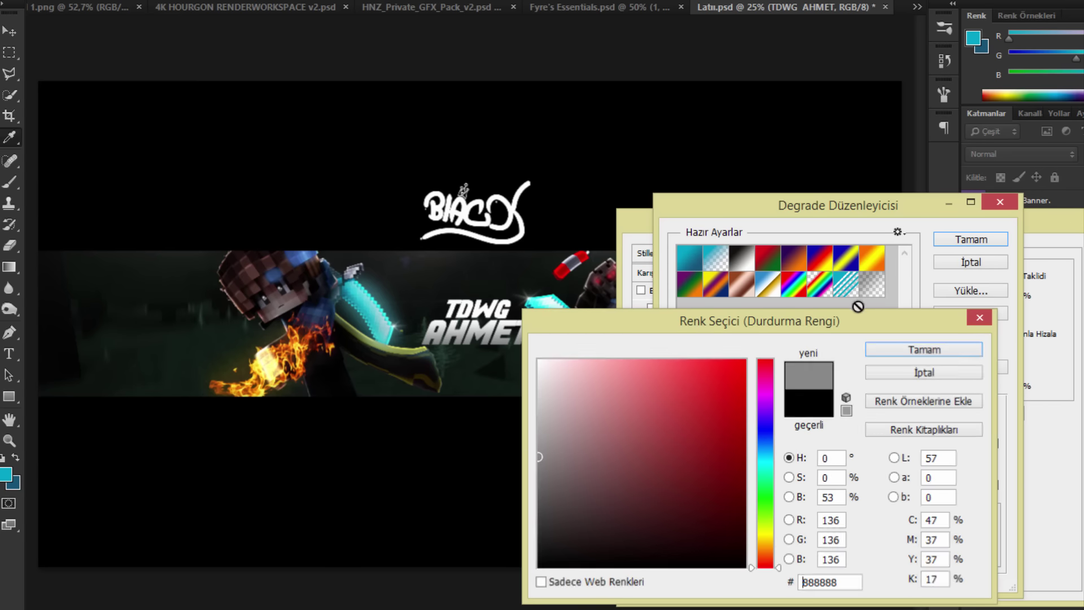
{"action": "left_click", "coordinate": [923, 349]}
{"action": "left_click", "coordinate": [971, 239]}
Step: Set the name line's gradient overlay angle to 94° and its scale to 121%
{"action": "left_click_drag", "start_coordinate": [906, 360], "coordinate": [895, 350]}
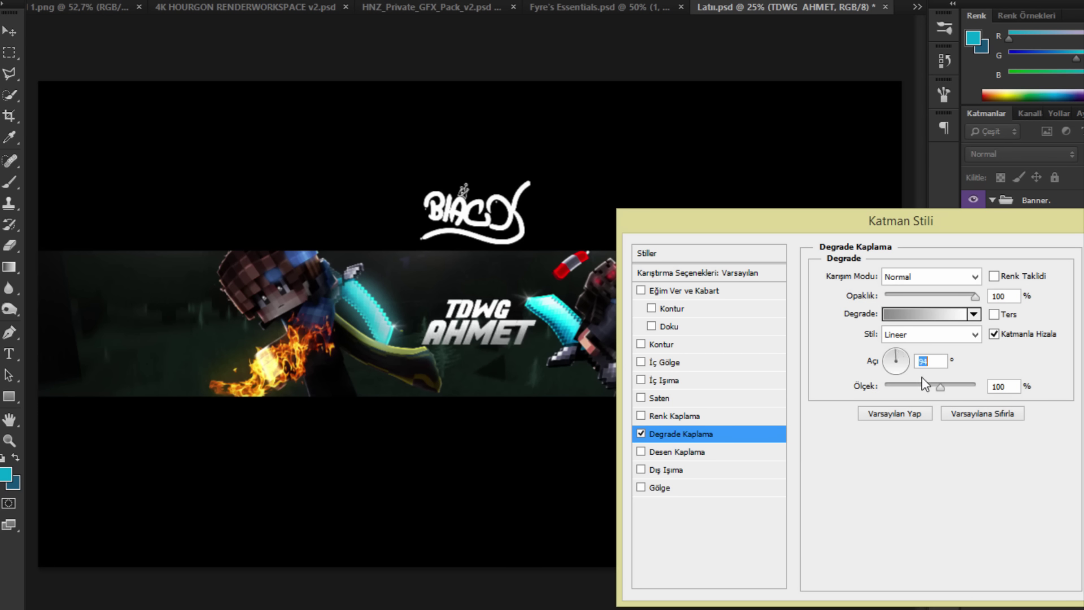
{"action": "left_click_drag", "start_coordinate": [939, 387], "coordinate": [782, 409]}
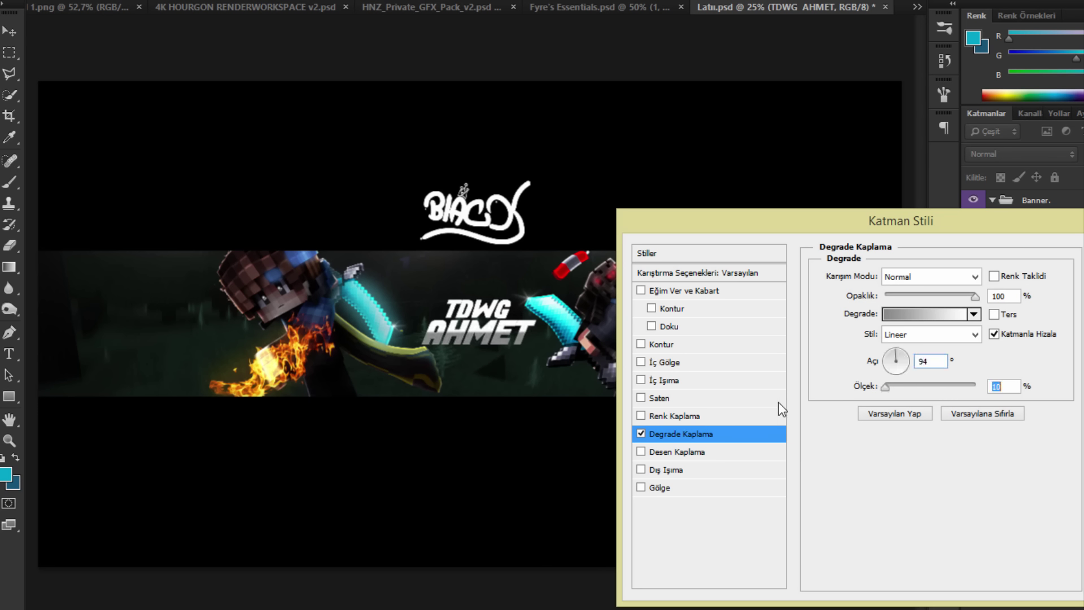
{"action": "left_click_drag", "start_coordinate": [969, 384], "coordinate": [977, 385]}
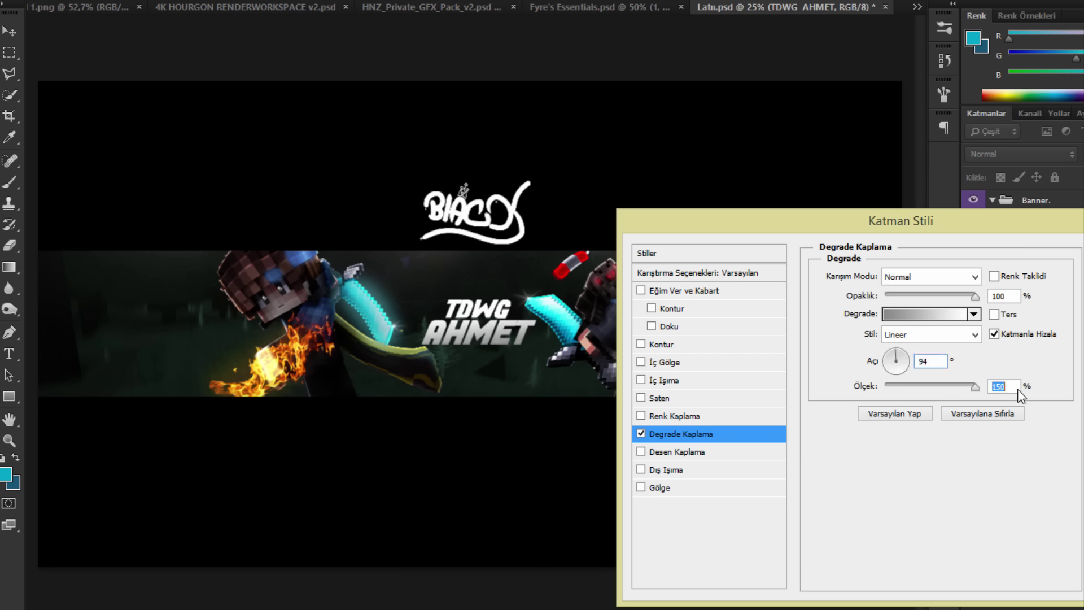
{"action": "left_click_drag", "start_coordinate": [966, 404], "coordinate": [954, 405]}
Step: Add a 13 px outside stroke in blue 3d64a2, based on a colour sampled from the first character's clothing, to the name line
{"action": "left_click", "coordinate": [649, 343]}
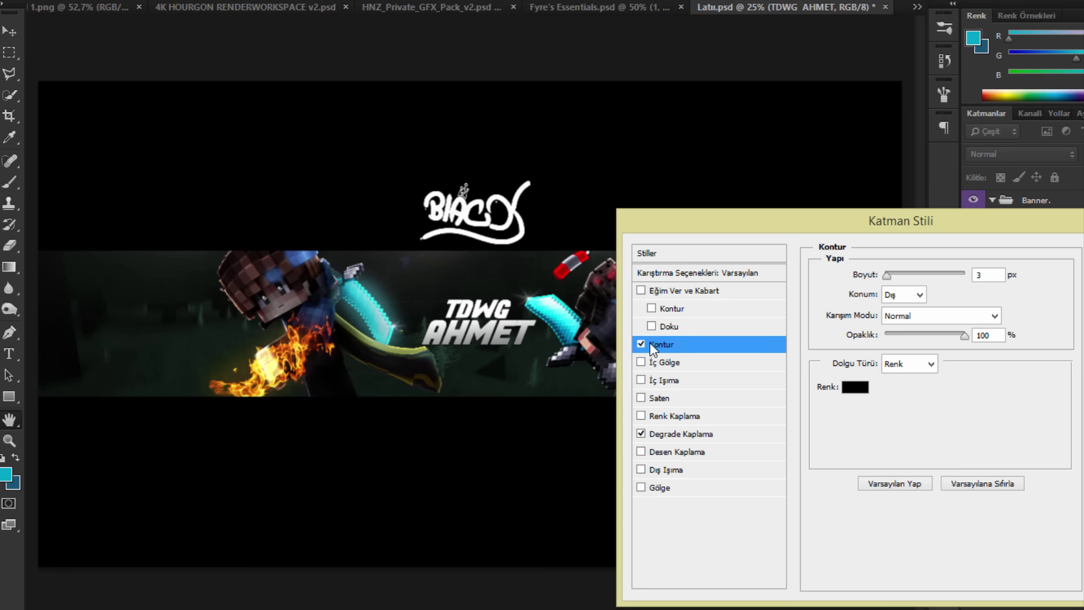
{"action": "left_click", "coordinate": [853, 389]}
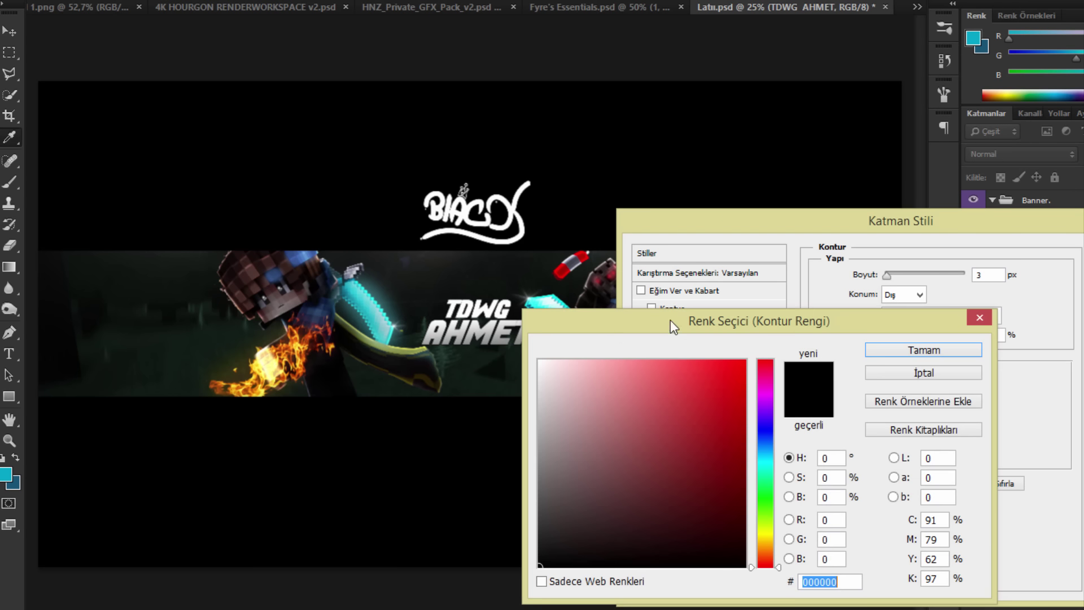
{"action": "left_click", "coordinate": [319, 309]}
{"action": "left_click_drag", "start_coordinate": [685, 460], "coordinate": [668, 435]}
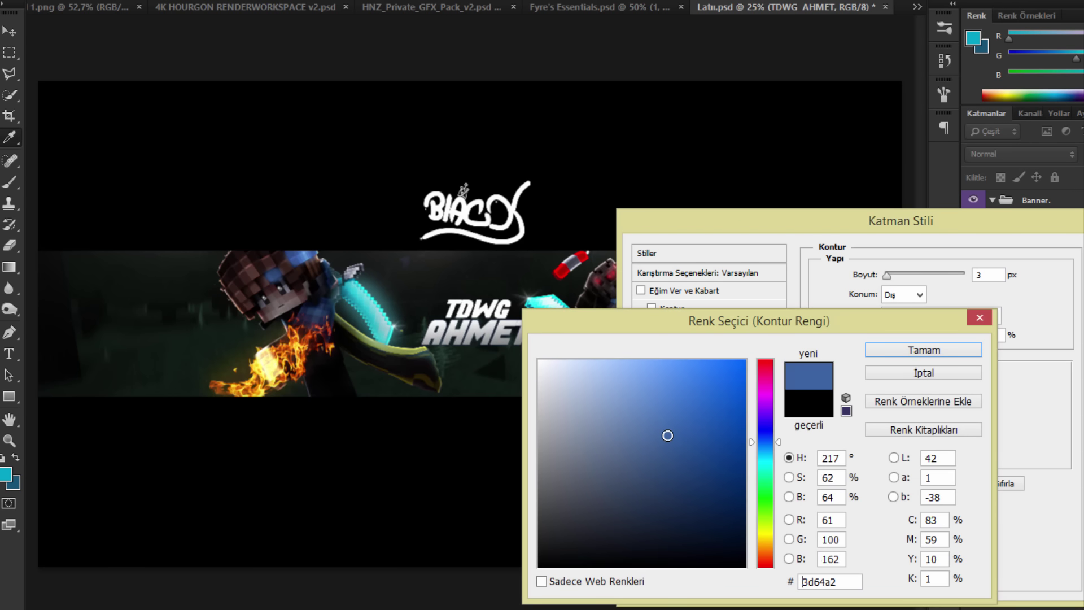
{"action": "left_click", "coordinate": [882, 350]}
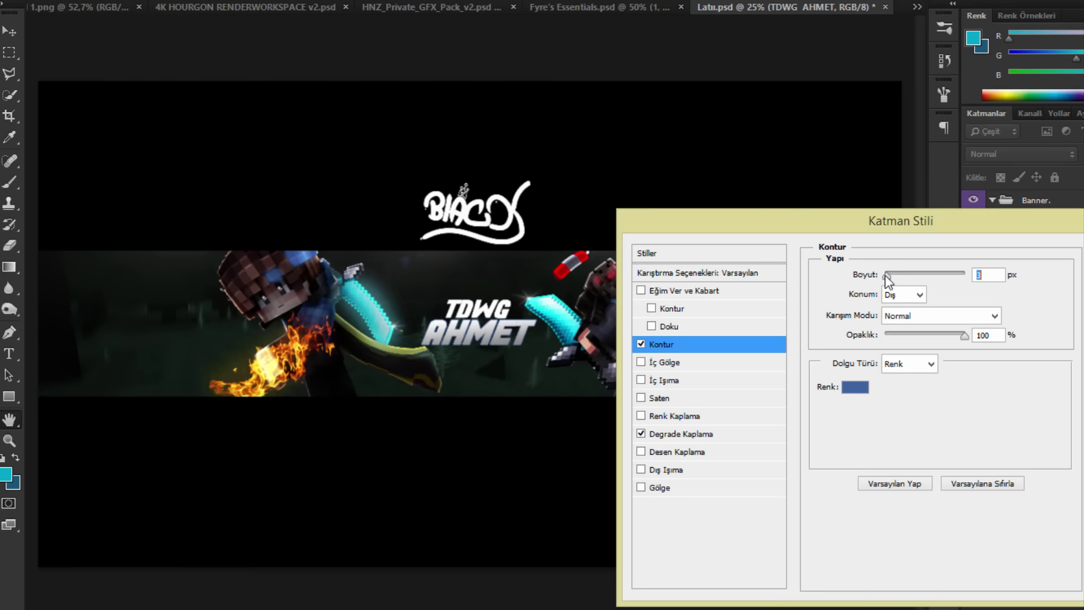
{"action": "left_click_drag", "start_coordinate": [892, 273], "coordinate": [893, 269]}
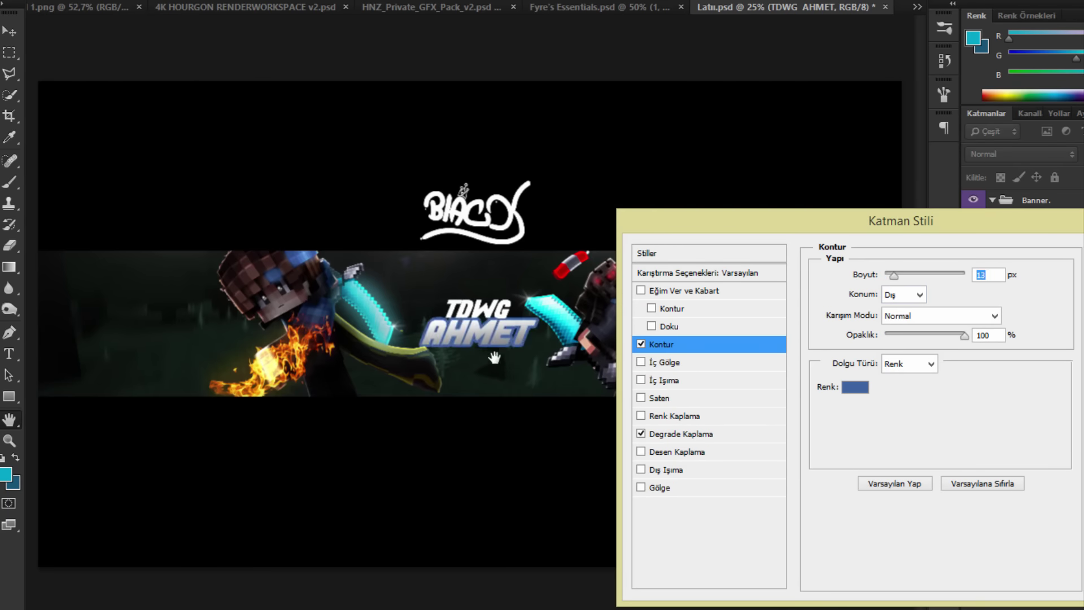
Step: Lower the name line's gradient overlay opacity to 52%, darken its blue stroke and apply the layer style
{"action": "left_click", "coordinate": [655, 434]}
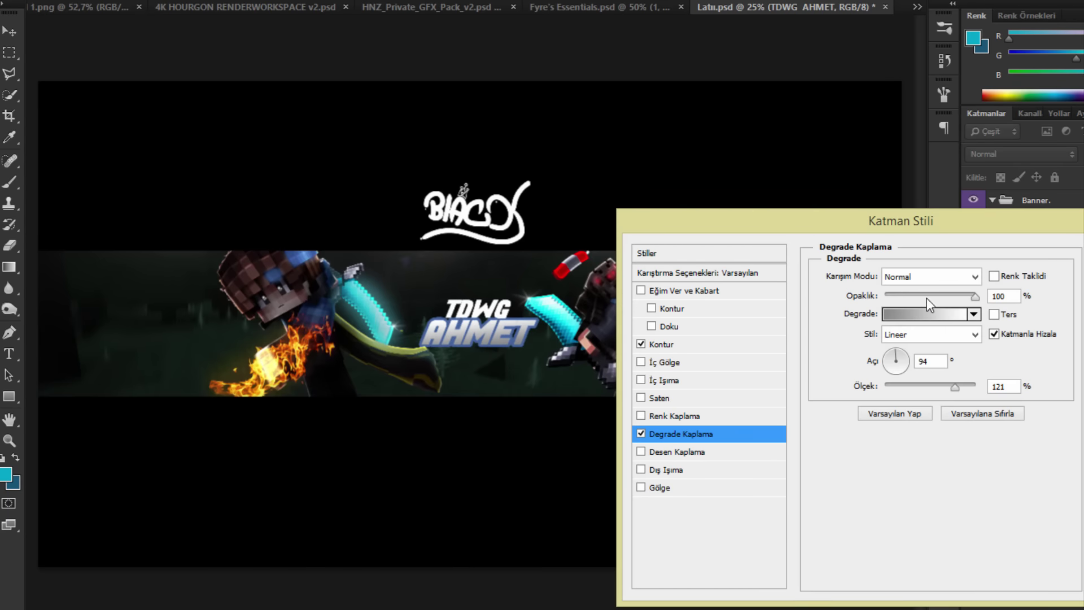
{"action": "left_click_drag", "start_coordinate": [926, 295], "coordinate": [932, 298]}
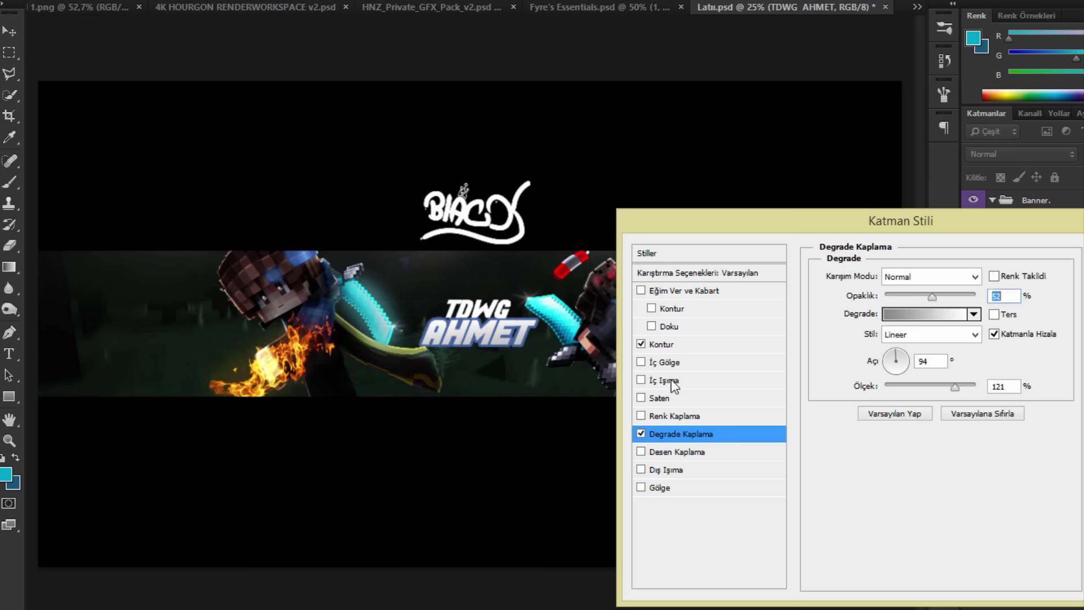
{"action": "left_click", "coordinate": [665, 343]}
{"action": "left_click", "coordinate": [856, 390]}
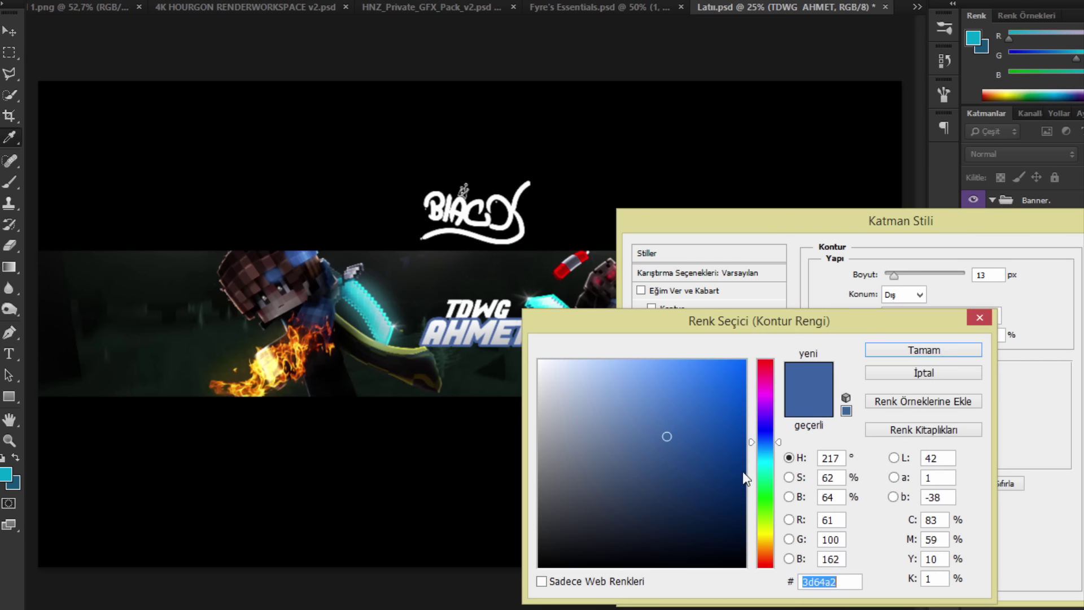
{"action": "left_click", "coordinate": [677, 462]}
{"action": "key", "text": "Return"}
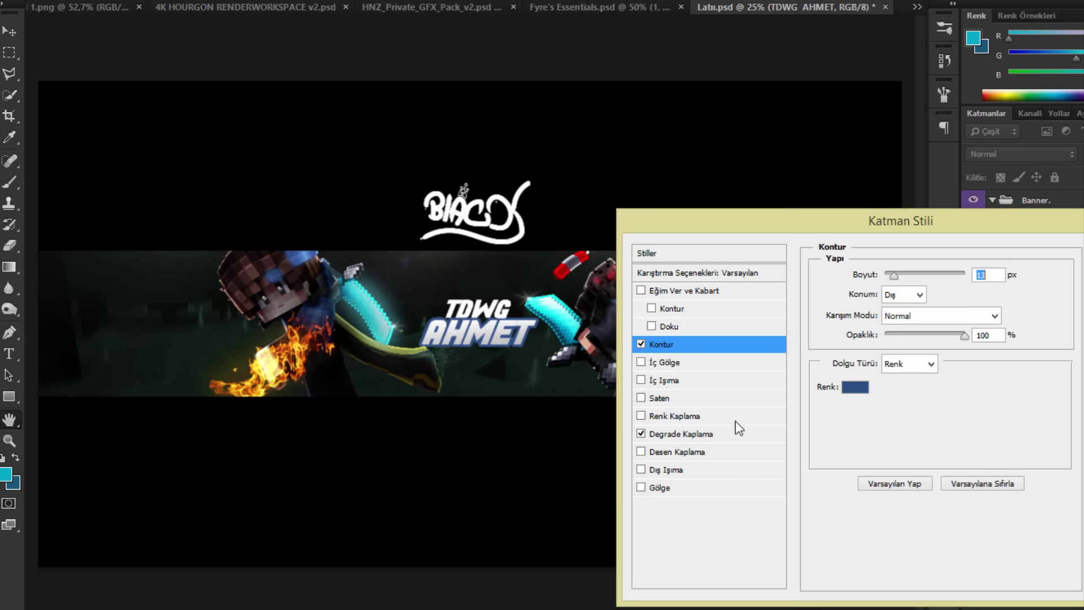
{"action": "key", "text": "Return"}
Step: Duplicate the styled name line layer four times and merge the original and all its copies into one layer
{"action": "scroll", "coordinate": [539, 314], "scroll_direction": "up", "scroll_amount": 3}
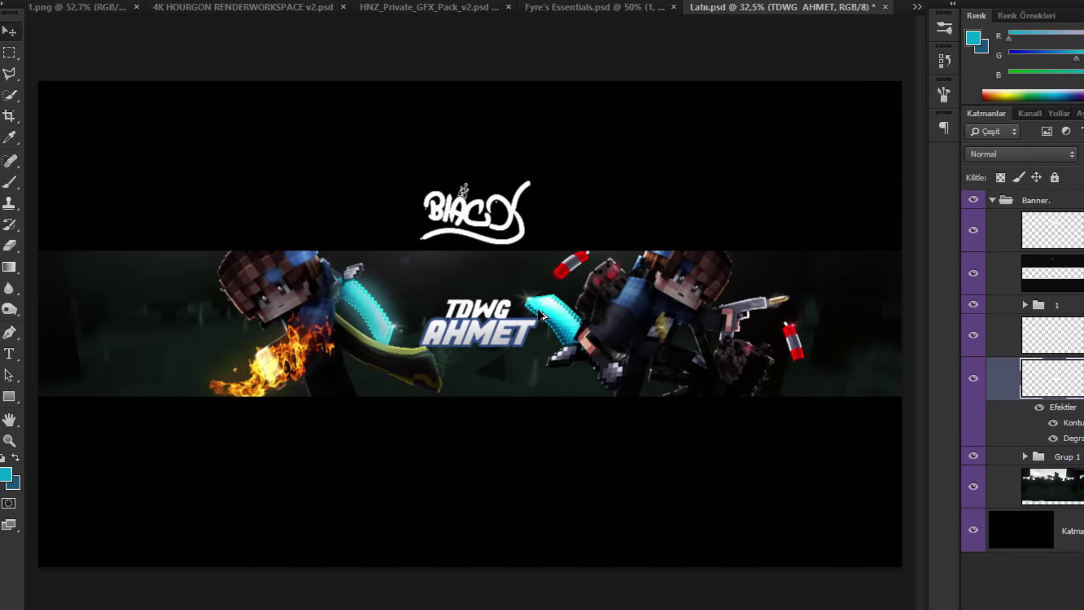
{"action": "scroll", "coordinate": [540, 315], "scroll_direction": "up", "scroll_amount": 2}
{"action": "scroll", "coordinate": [510, 367], "scroll_direction": "up", "scroll_amount": 2}
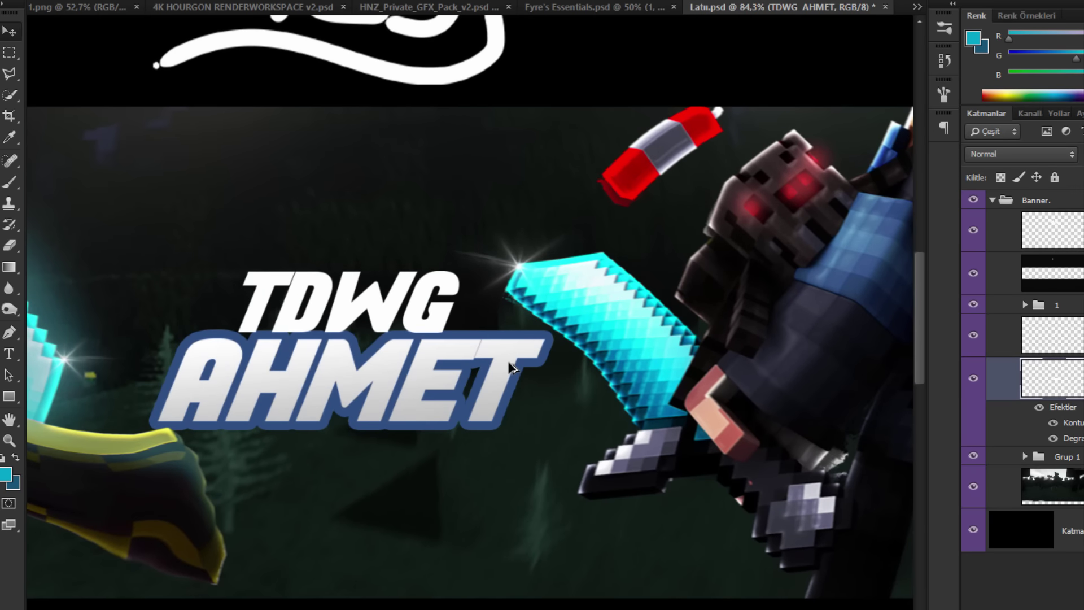
{"action": "key", "text": "ctrl+j"}
{"action": "key", "text": "ctrl+j"}
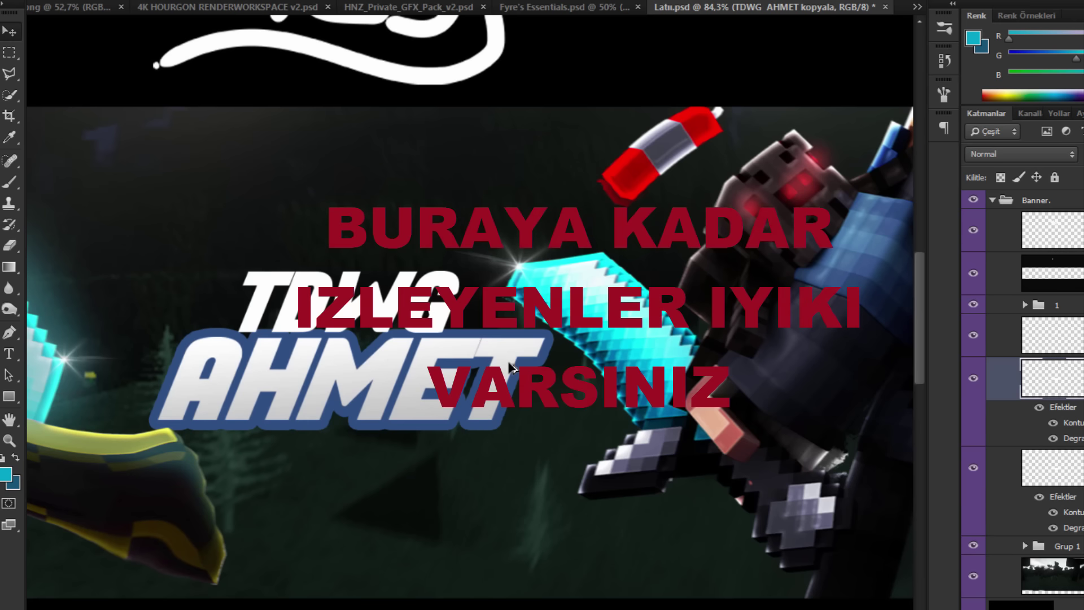
{"action": "key", "text": "ctrl+j"}
{"action": "key", "text": "ctrl+j"}
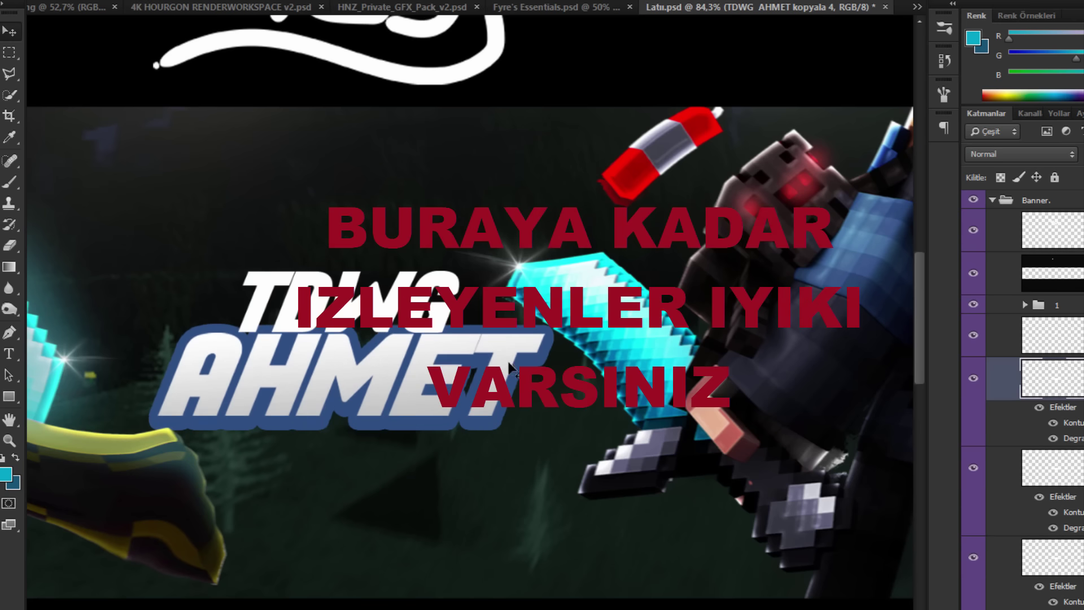
{"action": "key", "text": "ctrl+0"}
{"action": "scroll", "coordinate": [1033, 396], "scroll_direction": "down", "scroll_amount": 15}
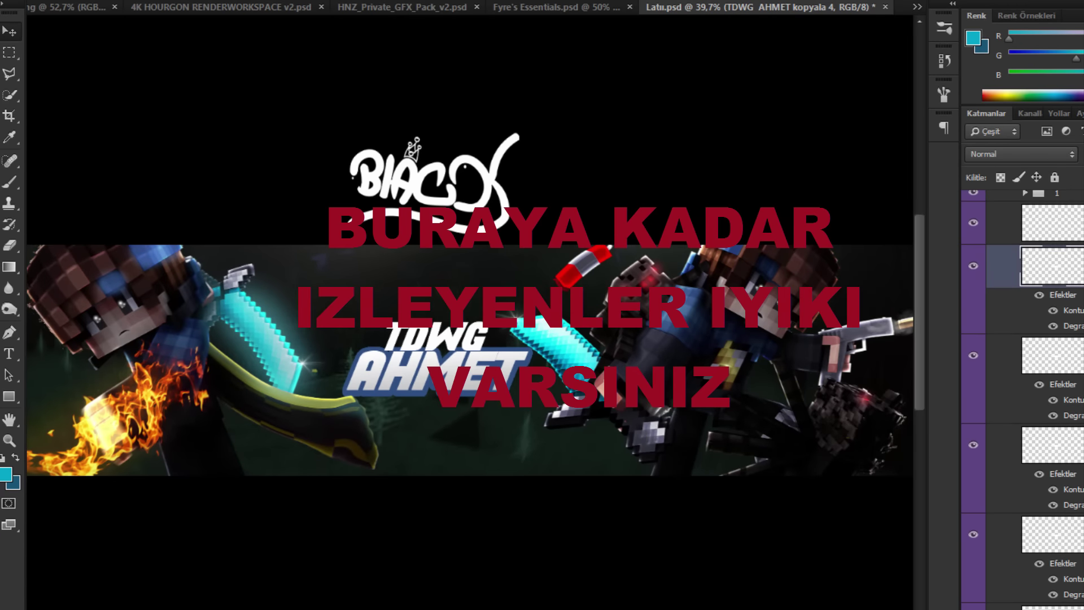
{"action": "left_click", "coordinate": [1067, 457], "text": "shift"}
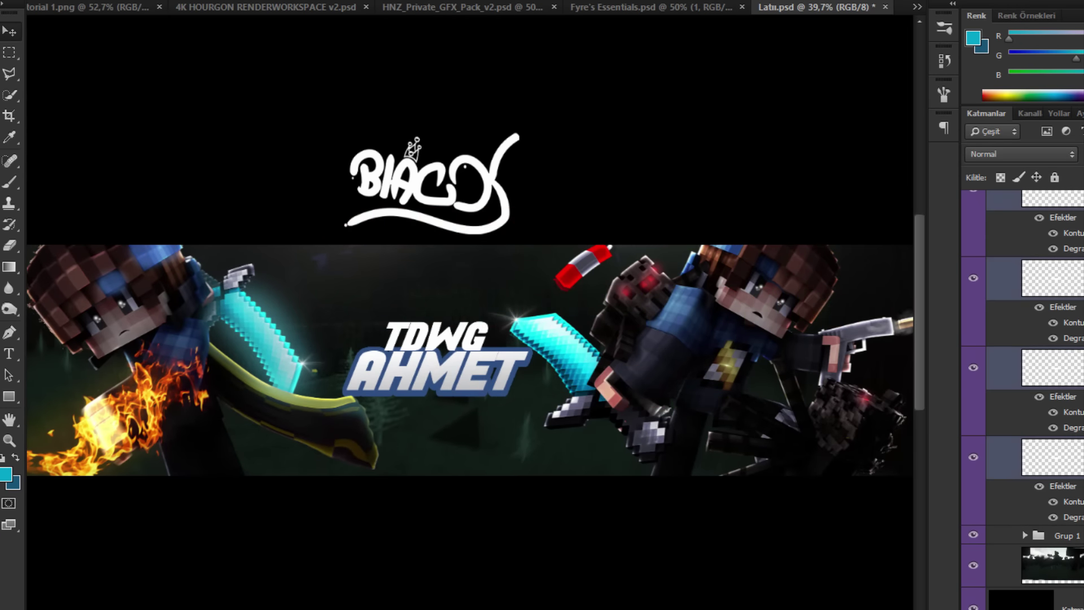
{"action": "key", "text": "ctrl+e"}
{"action": "mouse_move", "coordinate": [693, 343]}
{"action": "left_mouse_down"}
{"action": "mouse_move", "coordinate": [770, 399]}
{"action": "mouse_move", "coordinate": [706, 353]}
{"action": "left_mouse_up"}
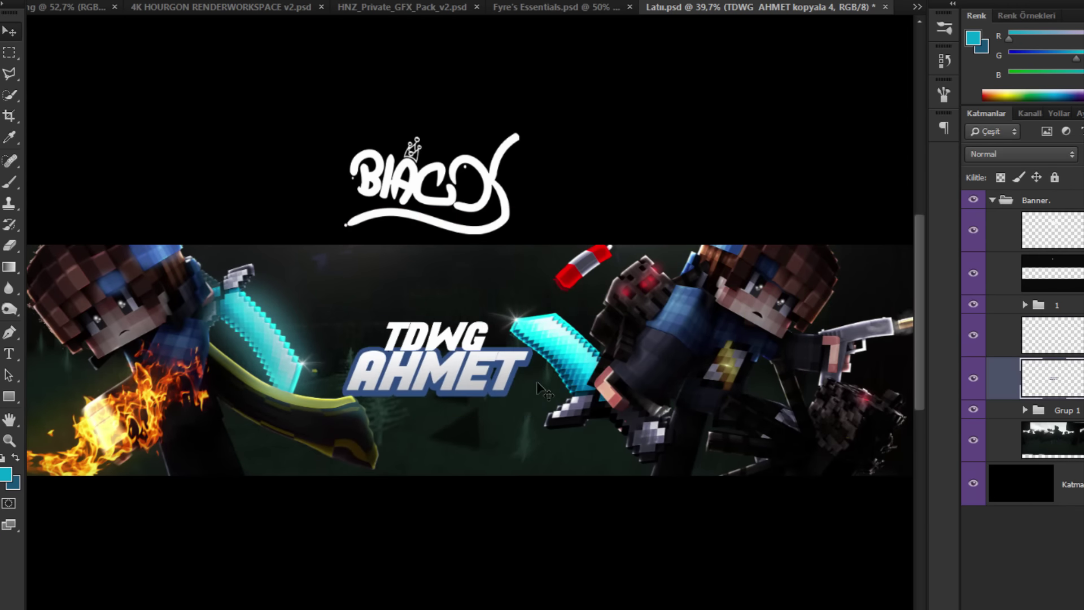
Step: Try to paint over the thin seam between the name line's last two letters with a soft brush in sampled off-white
{"action": "scroll", "coordinate": [515, 343], "scroll_direction": "up", "scroll_amount": 8}
{"action": "scroll", "coordinate": [515, 342], "scroll_direction": "up", "scroll_amount": 1}
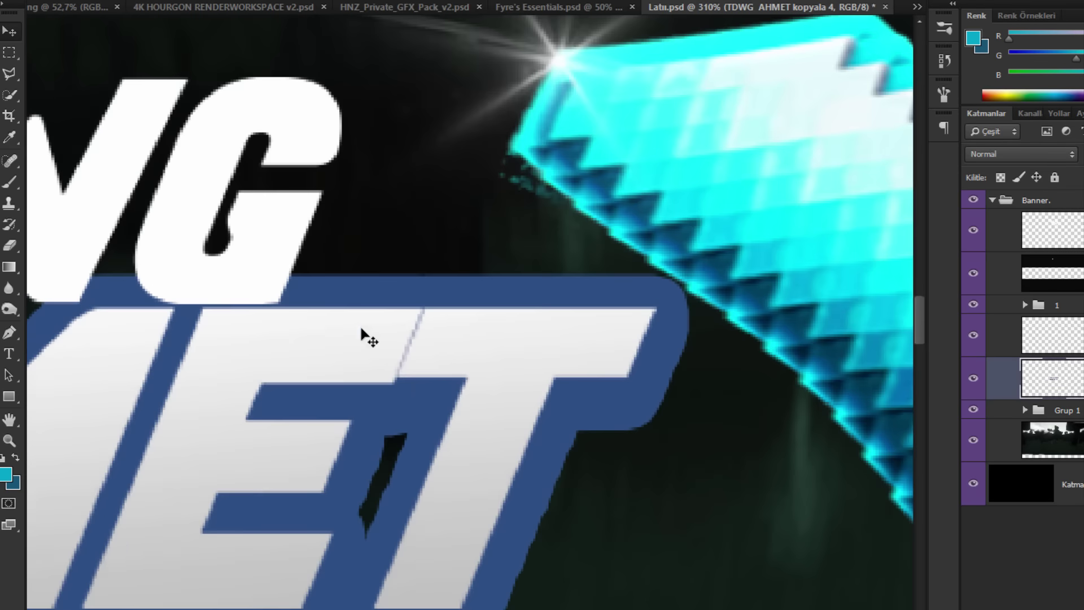
{"action": "left_click", "coordinate": [11, 183]}
{"action": "mouse_move", "coordinate": [324, 312]}
{"action": "left_mouse_down"}
{"action": "mouse_move", "coordinate": [267, 327]}
{"action": "mouse_move", "coordinate": [294, 342]}
{"action": "left_mouse_up"}
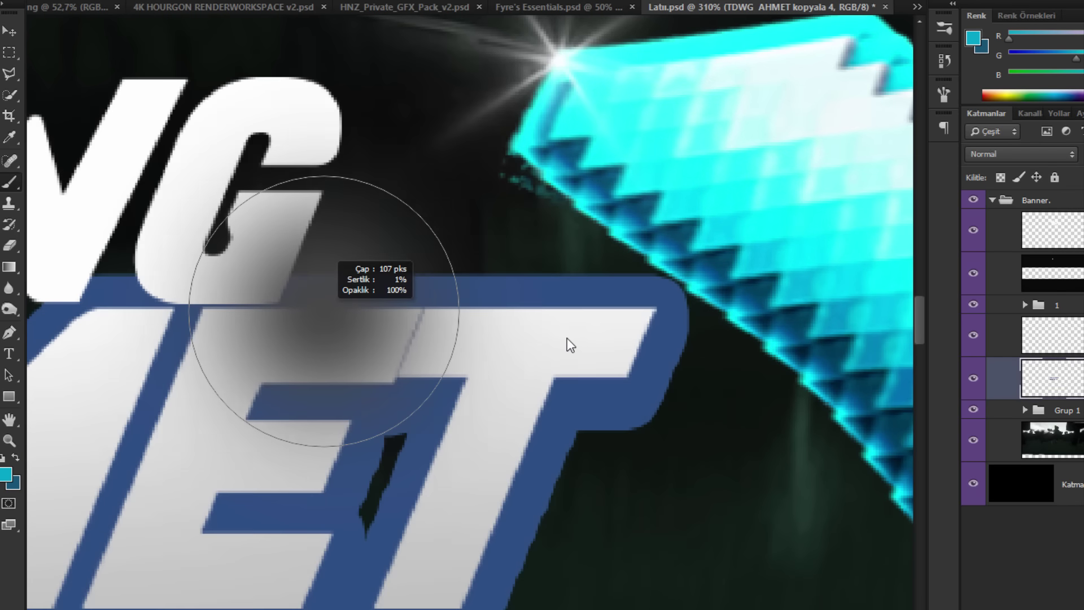
{"action": "left_click", "coordinate": [428, 356], "text": "alt"}
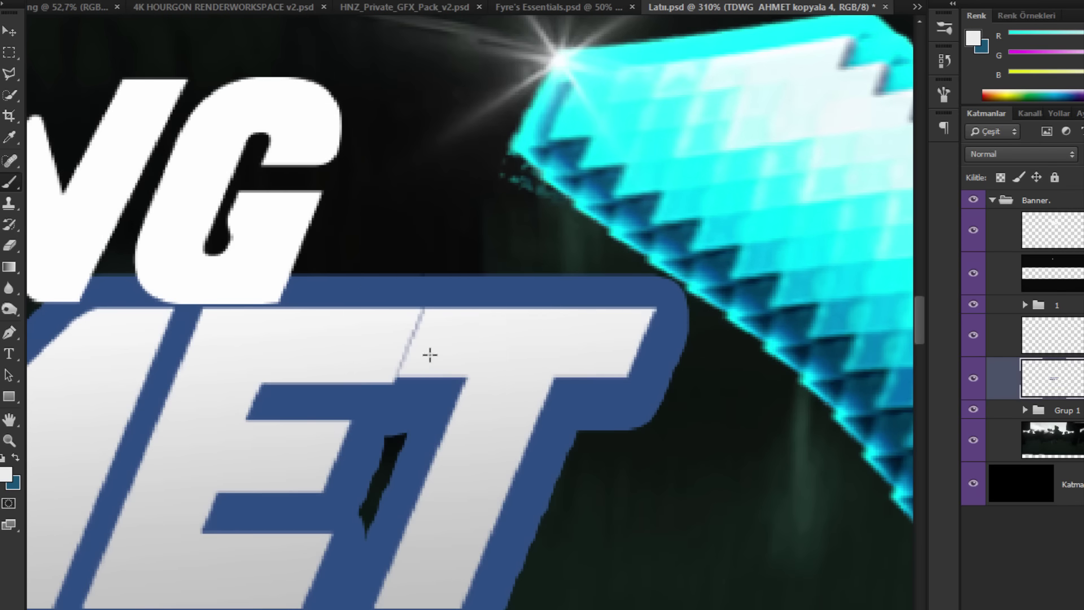
{"action": "mouse_move", "coordinate": [429, 356]}
{"action": "left_mouse_down"}
{"action": "mouse_move", "coordinate": [393, 364]}
{"action": "mouse_move", "coordinate": [410, 366]}
{"action": "mouse_move", "coordinate": [392, 353]}
{"action": "mouse_move", "coordinate": [424, 353]}
{"action": "mouse_move", "coordinate": [401, 345]}
{"action": "mouse_move", "coordinate": [424, 318]}
{"action": "mouse_move", "coordinate": [400, 363]}
{"action": "left_mouse_up"}
{"action": "key", "text": "ctrl+z"}
Step: Warp the name line with the Çıkıntı (Bulge) preset, reduce the bend to a very slight bulge and commit it
{"action": "key", "text": "ctrl+0"}
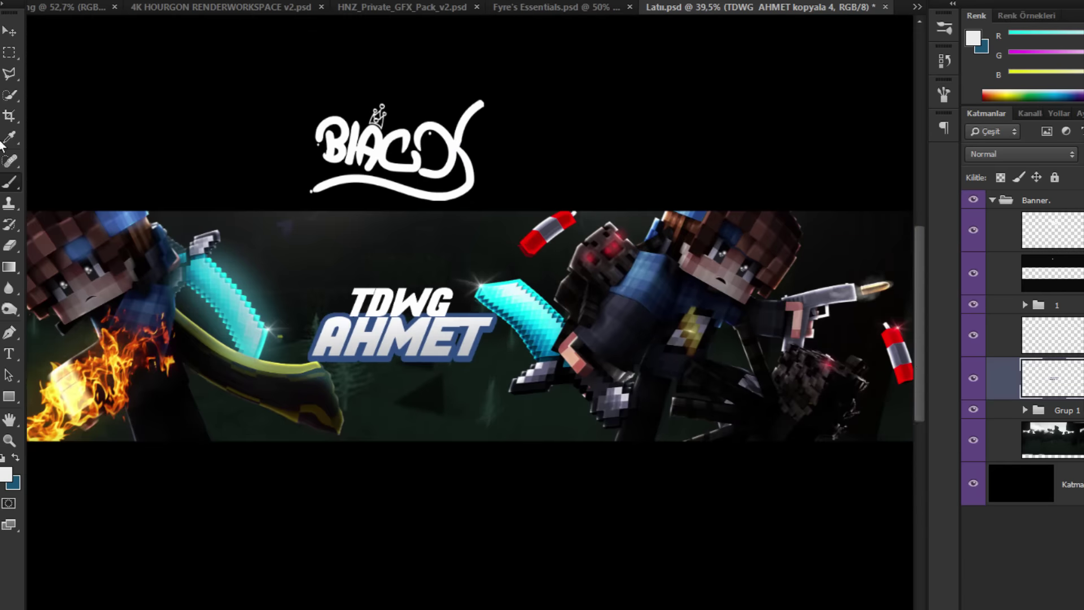
{"action": "left_click", "coordinate": [9, 31]}
{"action": "key", "text": "ctrl+t"}
{"action": "right_click", "coordinate": [644, 333]}
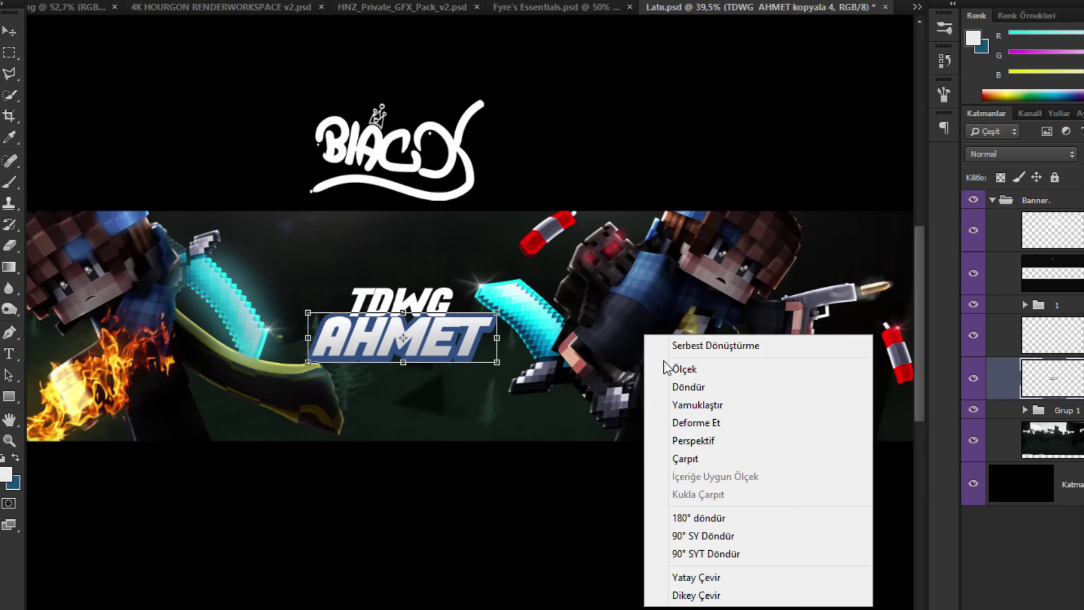
{"action": "left_click", "coordinate": [680, 455]}
{"action": "left_click", "coordinate": [164, 2]}
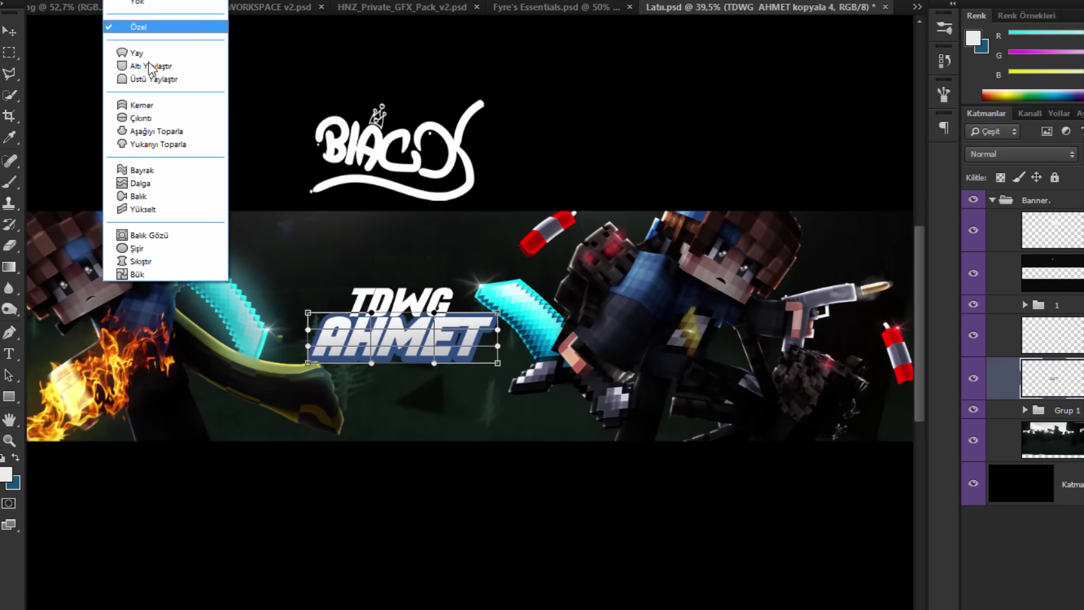
{"action": "left_click", "coordinate": [146, 114]}
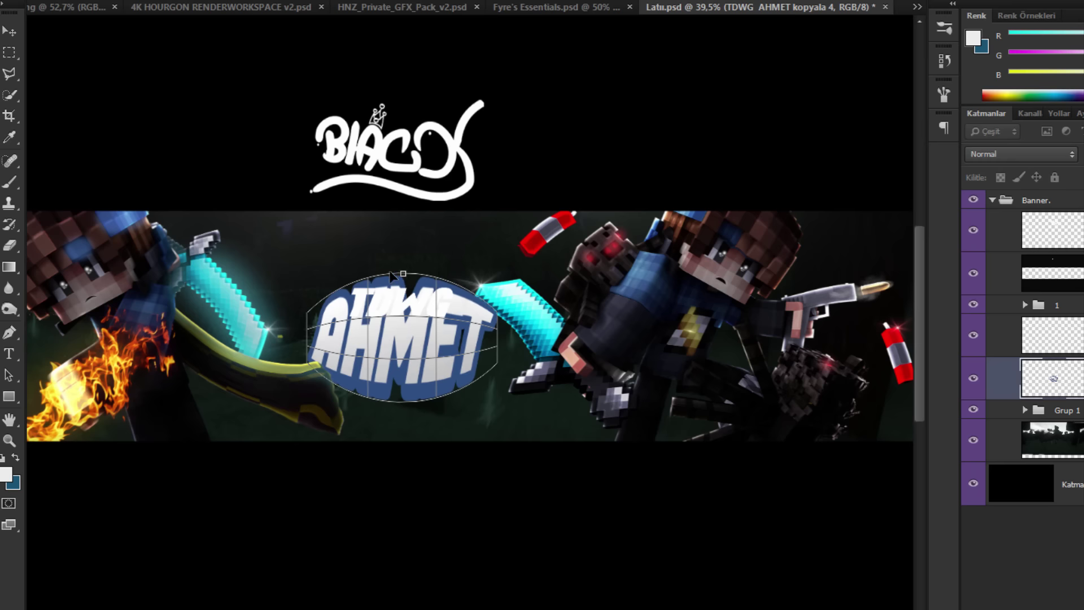
{"action": "left_click_drag", "start_coordinate": [403, 274], "coordinate": [402, 316]}
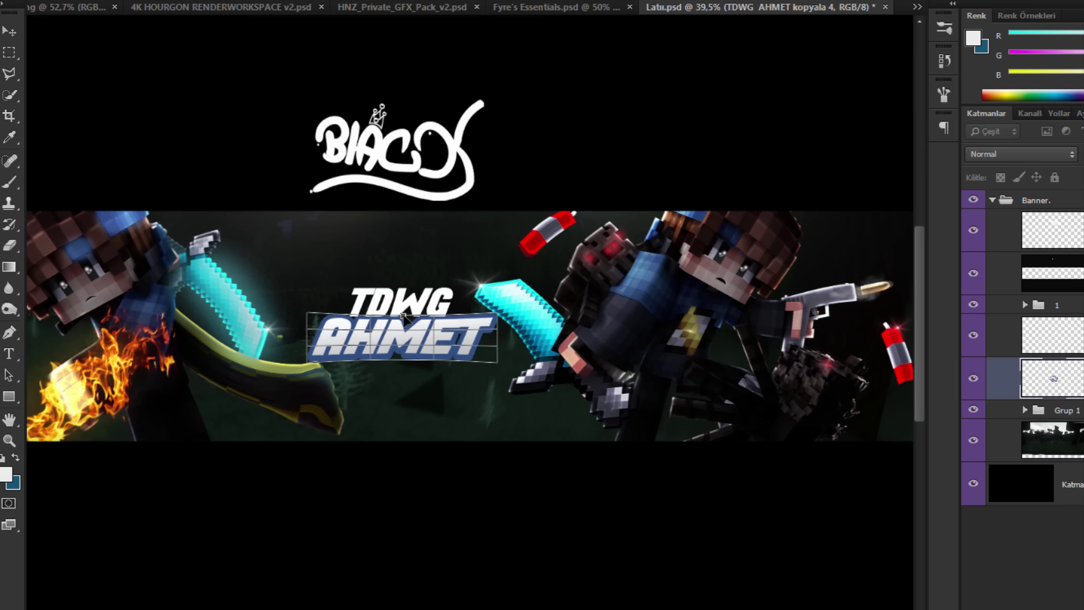
{"action": "key", "text": "Return"}
Step: Give the TDWG line a grey-to-white linear gradient overlay and lower the overlay's opacity to about 69%
{"action": "key", "text": "ctrl+0"}
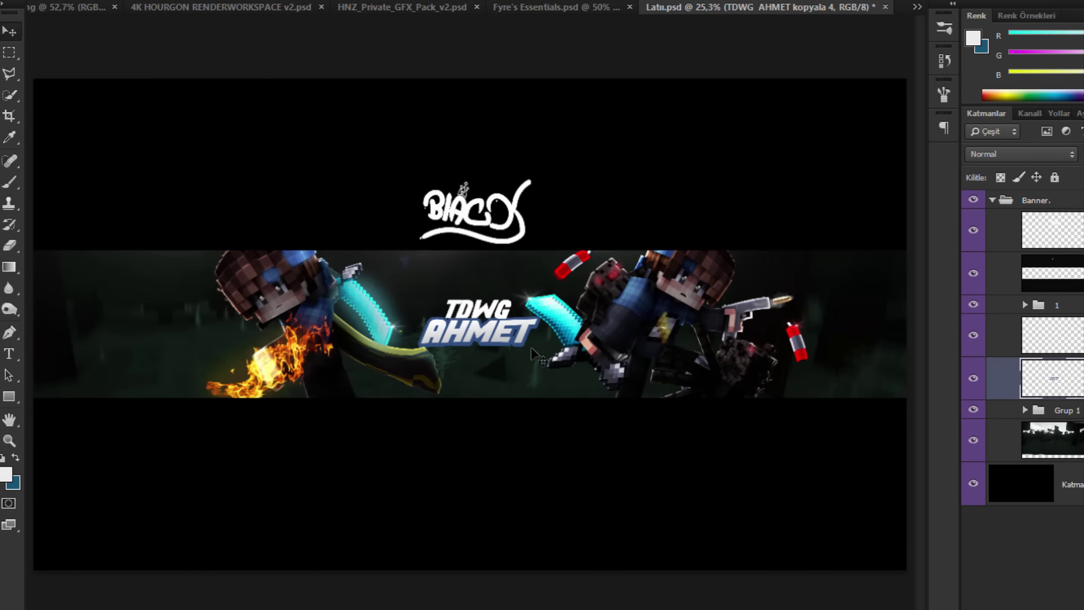
{"action": "left_click", "coordinate": [992, 339]}
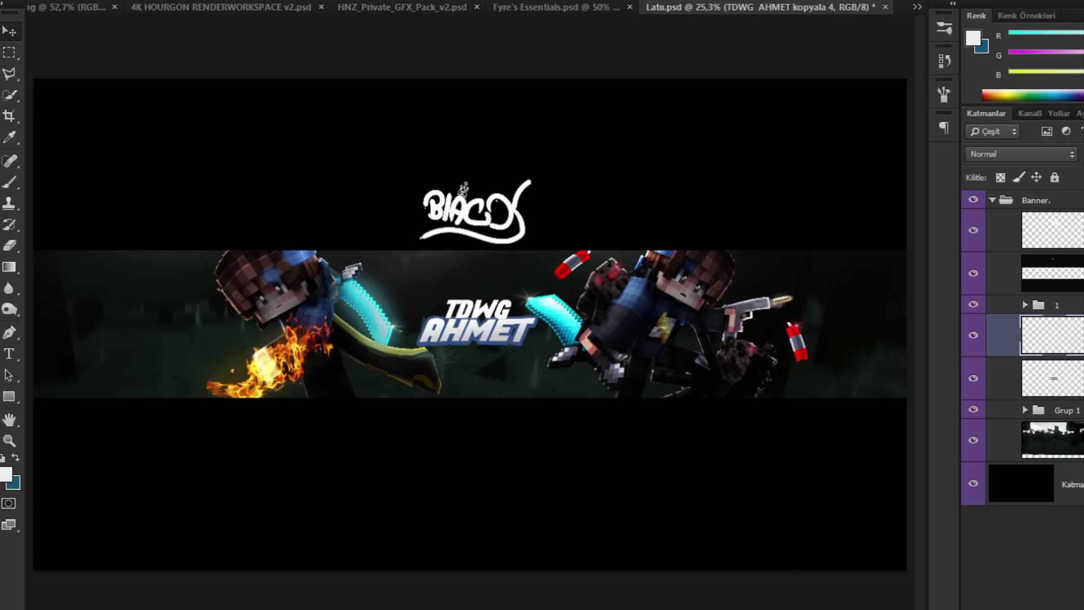
{"action": "double_click", "coordinate": [1078, 347]}
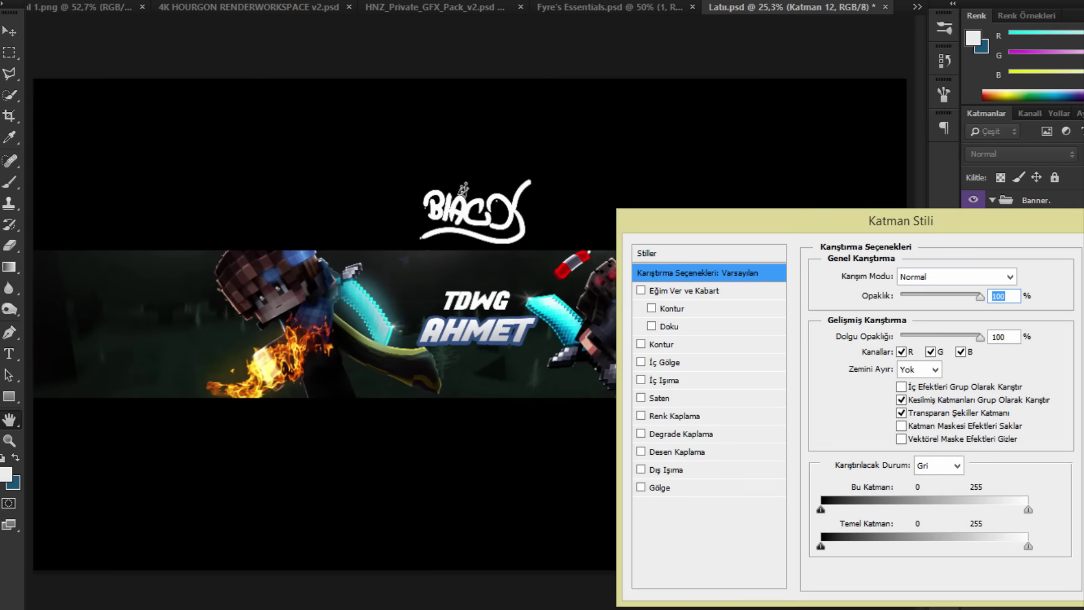
{"action": "left_click_drag", "start_coordinate": [1048, 230], "coordinate": [1011, 207]}
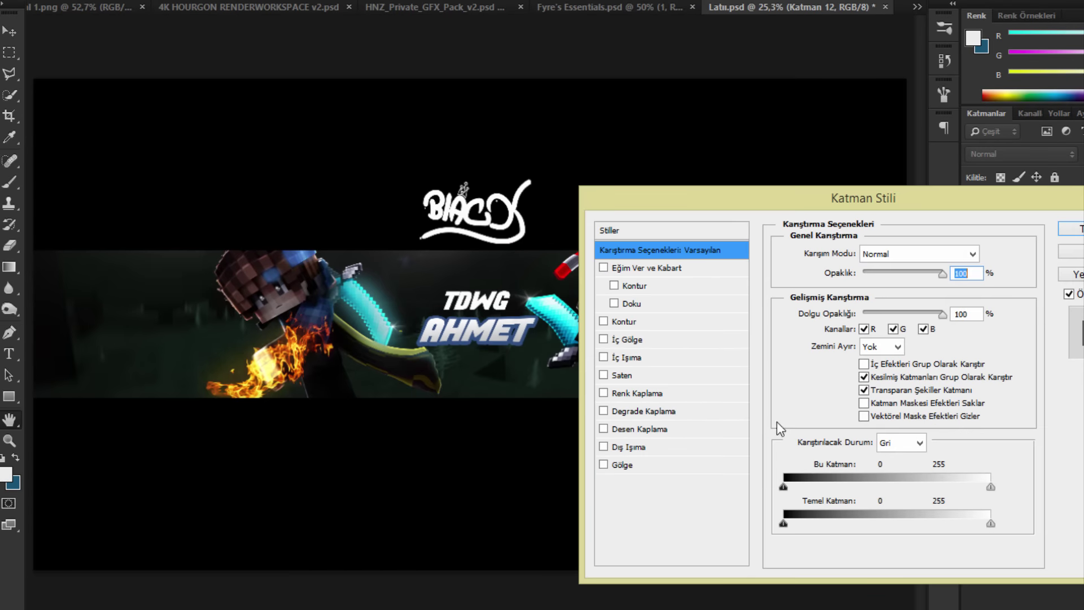
{"action": "left_click", "coordinate": [653, 414]}
{"action": "left_click", "coordinate": [853, 309]}
{"action": "left_click", "coordinate": [681, 485]}
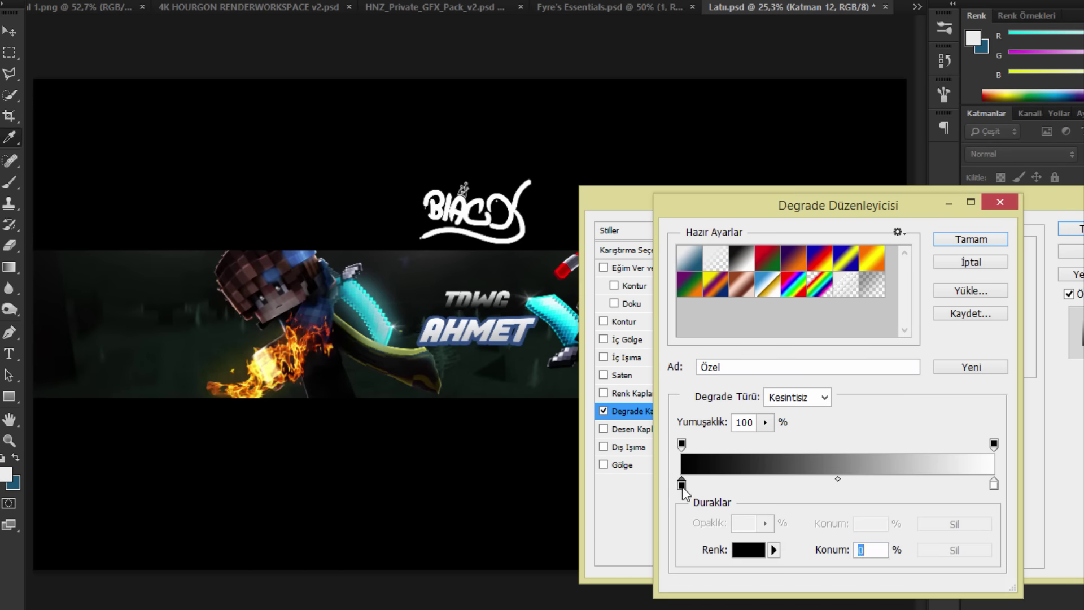
{"action": "double_click", "coordinate": [681, 486]}
{"action": "left_click_drag", "start_coordinate": [701, 426], "coordinate": [455, 434]}
{"action": "key", "text": "Return"}
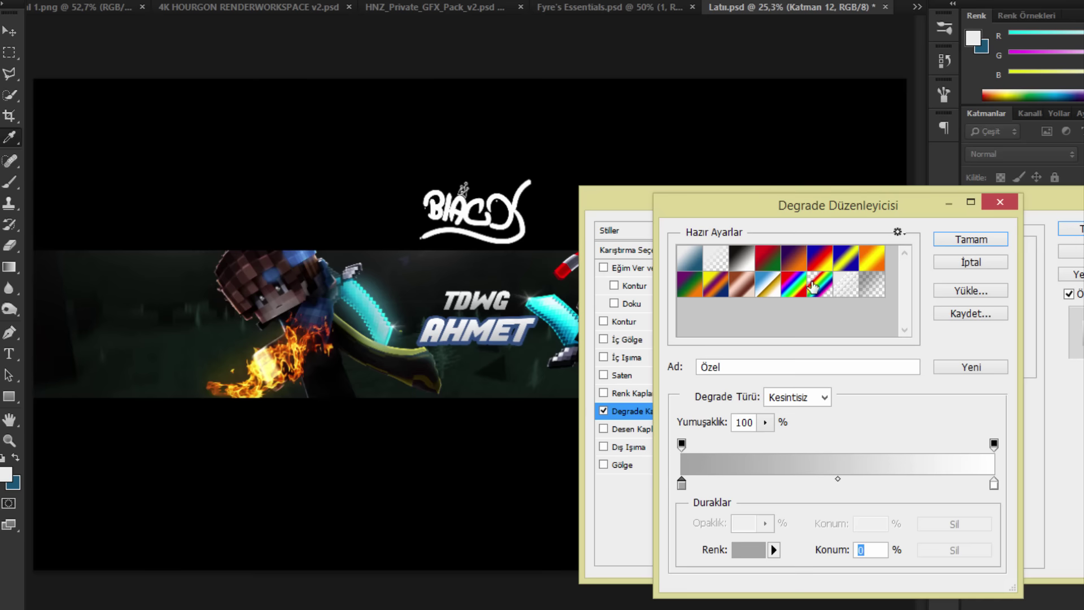
{"action": "key", "text": "Return"}
{"action": "left_click", "coordinate": [912, 274]}
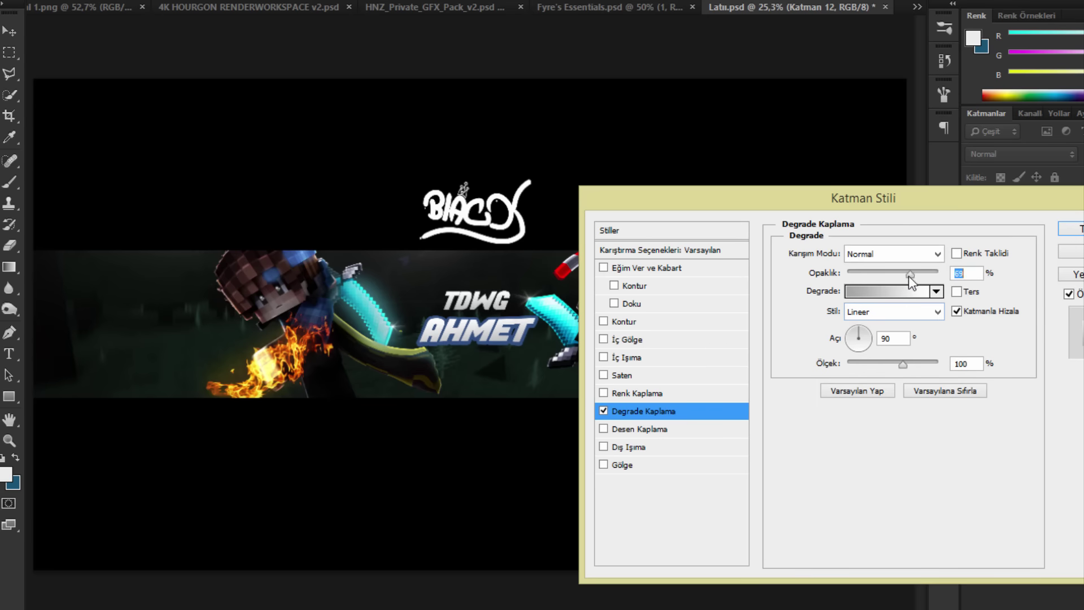
{"action": "left_click_drag", "start_coordinate": [908, 276], "coordinate": [907, 275]}
Step: Add a stroke to the TDWG line in blue #2c4e85 sampled from the name line's outline, thicken it slightly and apply the layer style
{"action": "left_click", "coordinate": [623, 316]}
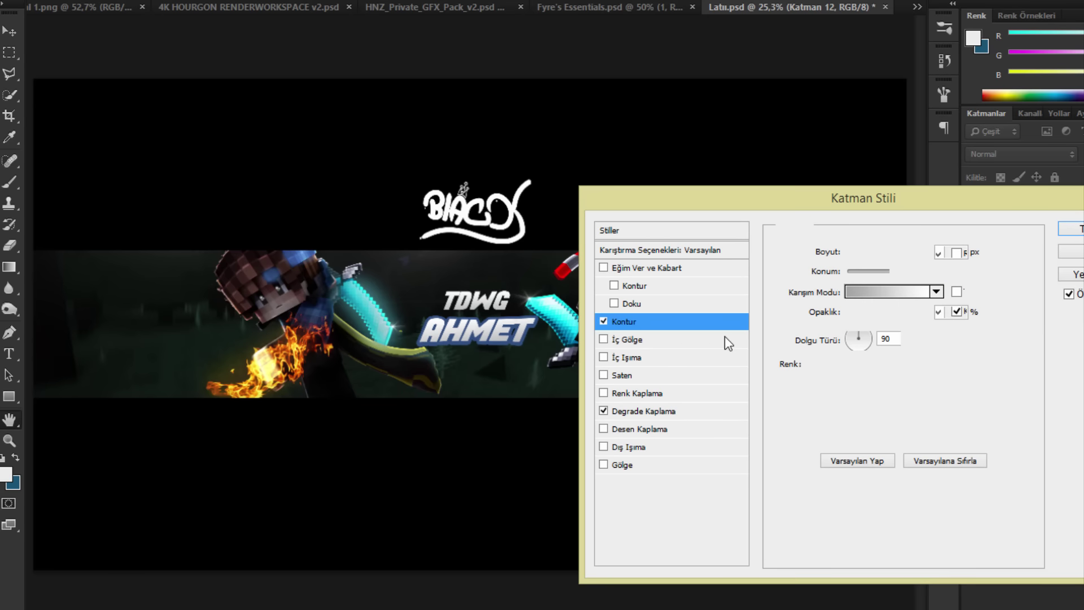
{"action": "left_click", "coordinate": [648, 375]}
{"action": "left_click", "coordinate": [497, 345]}
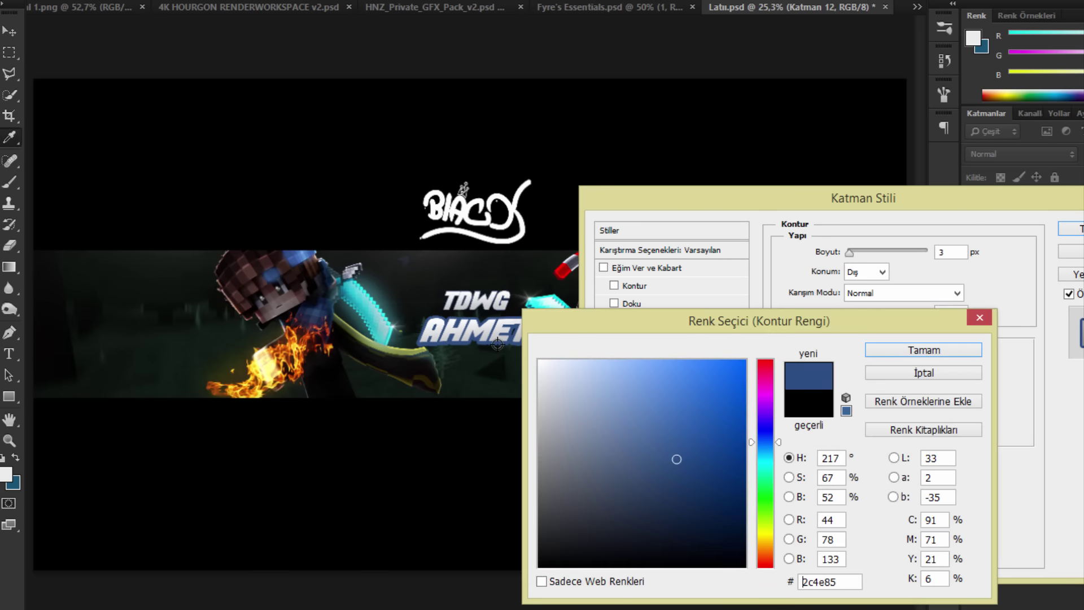
{"action": "key", "text": "Return"}
{"action": "left_click_drag", "start_coordinate": [850, 253], "coordinate": [855, 248]}
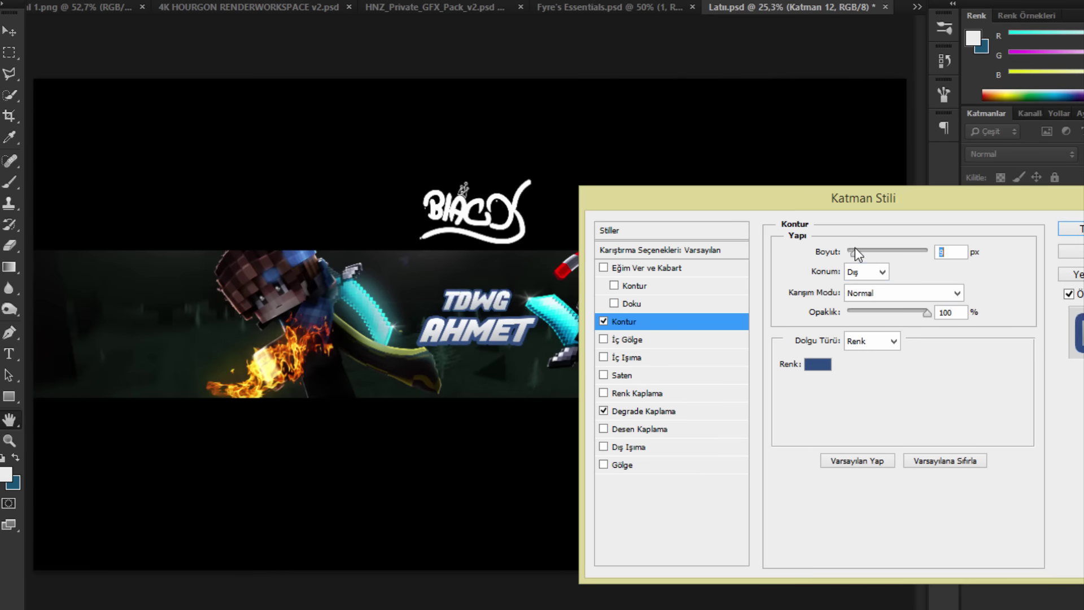
{"action": "key", "text": "Return"}
Step: Duplicate the styled TDWG layer three times and merge the original and its copies into one layer
{"action": "scroll", "coordinate": [479, 313], "scroll_direction": "up", "scroll_amount": 4}
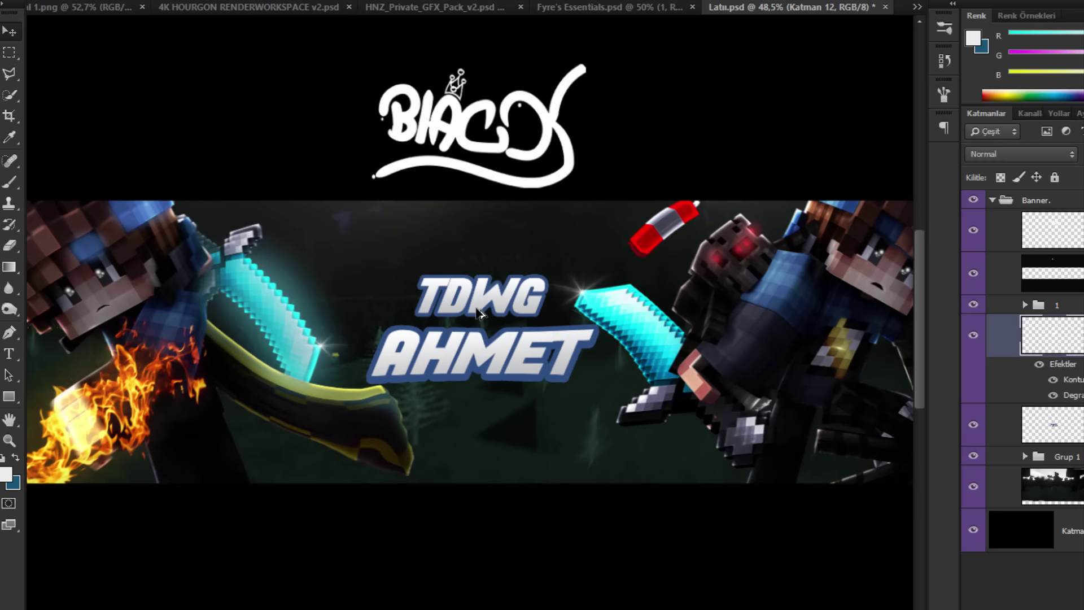
{"action": "key", "text": "ctrl+j"}
{"action": "key", "text": "ctrl+j"}
{"action": "key", "text": "ctrl+j"}
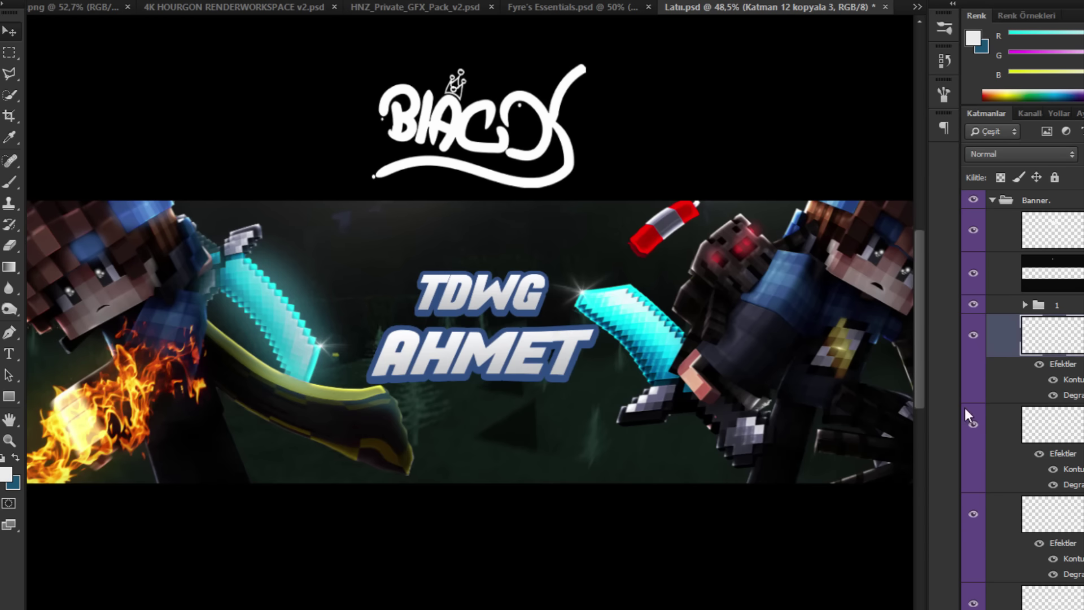
{"action": "scroll", "coordinate": [965, 407], "scroll_direction": "down", "scroll_amount": 4}
{"action": "left_click", "coordinate": [1079, 413], "text": "shift"}
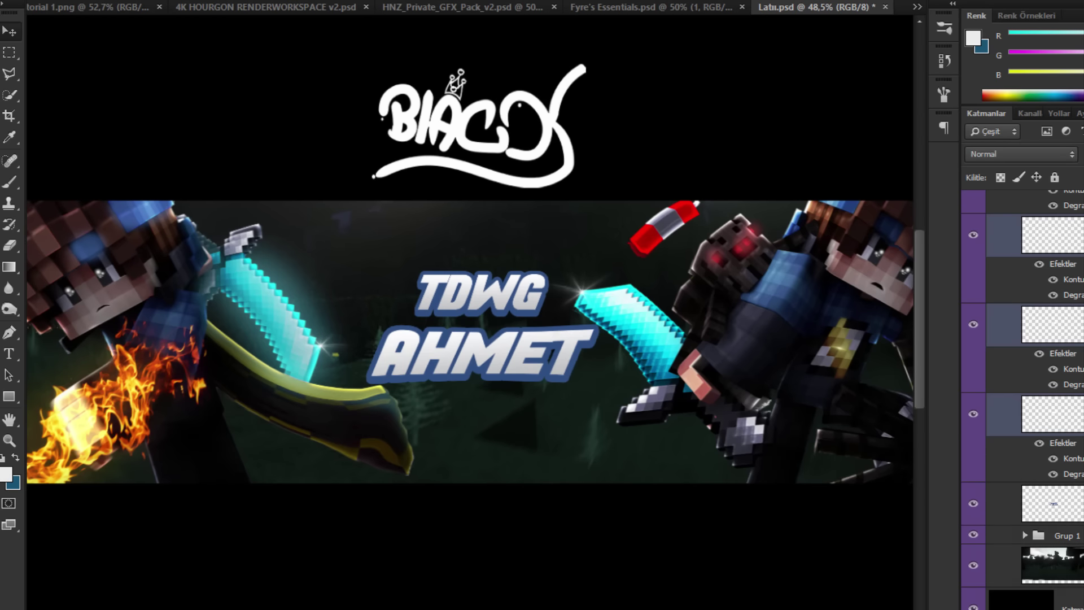
{"action": "key", "text": "ctrl+e"}
Step: Shift the TDWG line closer to the name line, warp it with a preset at a very slight bend and commit it
{"action": "mouse_move", "coordinate": [646, 327]}
{"action": "left_mouse_down"}
{"action": "mouse_move", "coordinate": [651, 345]}
{"action": "mouse_move", "coordinate": [659, 339]}
{"action": "left_mouse_up"}
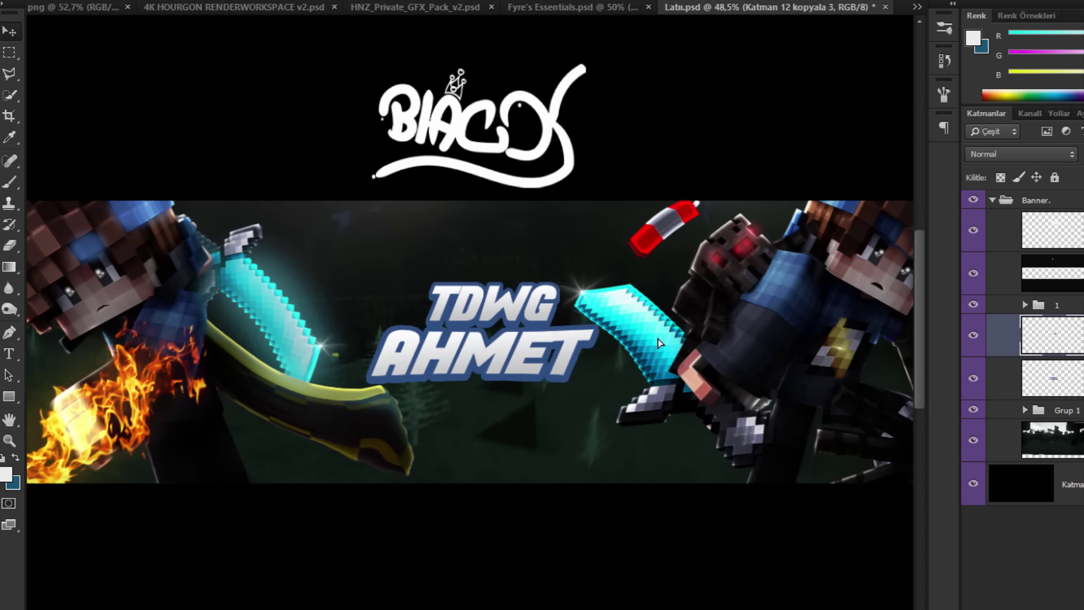
{"action": "key", "text": "ctrl+t"}
{"action": "right_click", "coordinate": [596, 338]}
{"action": "left_click", "coordinate": [638, 462]}
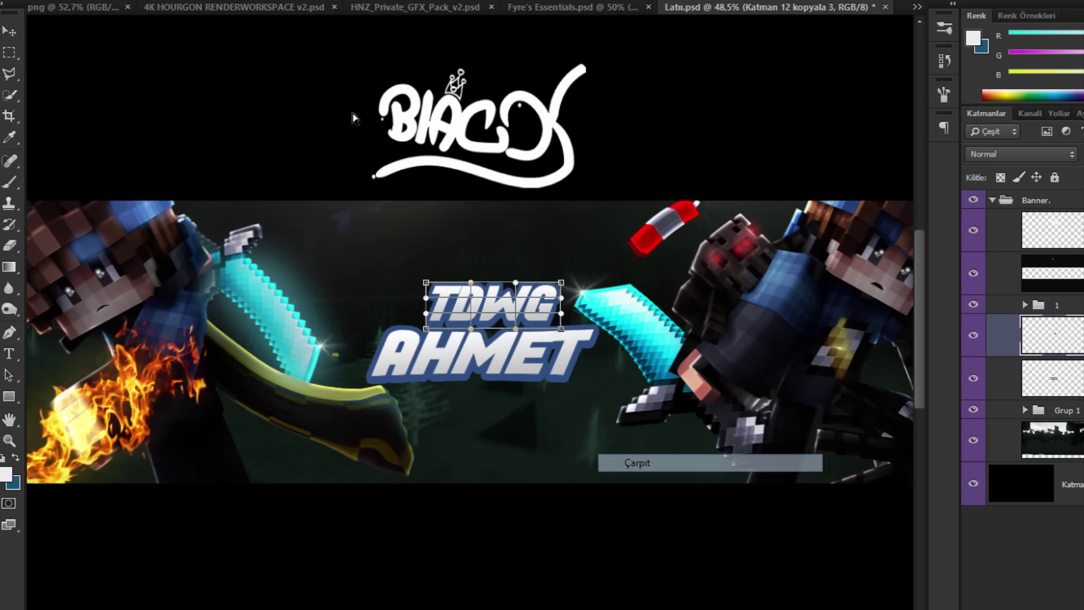
{"action": "left_click", "coordinate": [149, 1]}
{"action": "left_click", "coordinate": [169, 119]}
{"action": "left_click_drag", "start_coordinate": [492, 254], "coordinate": [490, 285]}
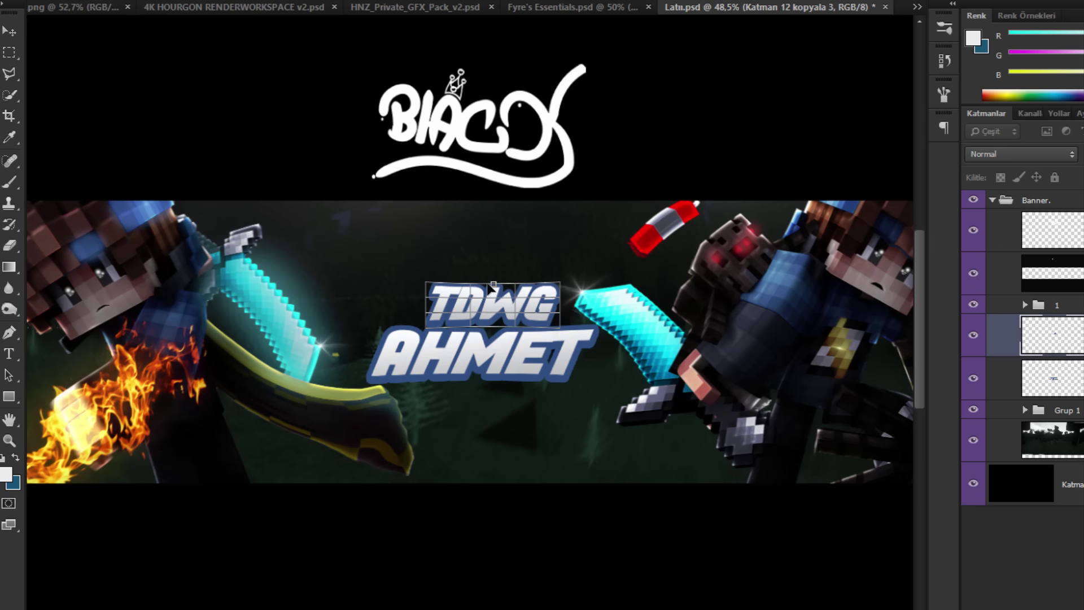
{"action": "key", "text": "Return"}
Step: Place the TDWG layer beneath the name line's layer and lower it until the two blue outlines meet
{"action": "left_click_drag", "start_coordinate": [1071, 346], "coordinate": [1070, 395]}
{"action": "scroll", "coordinate": [542, 279], "scroll_direction": "up", "scroll_amount": 5}
{"action": "left_click_drag", "start_coordinate": [524, 338], "coordinate": [521, 346]}
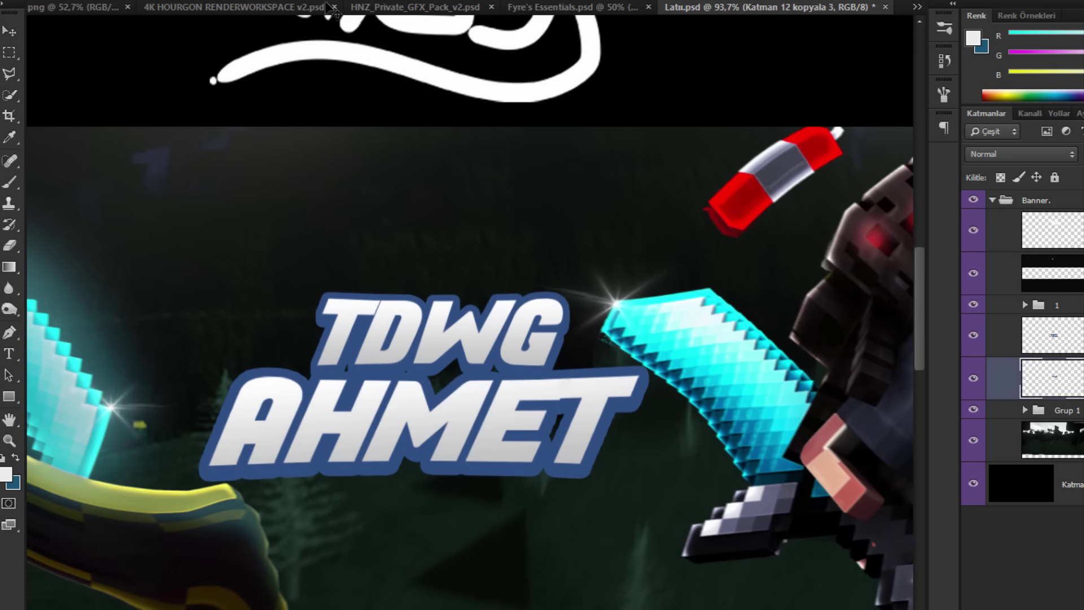
Step: Scale the TDWG line down proportionally and place it above the start of the name line
{"action": "key", "text": "ctrl+t"}
{"action": "left_click_drag", "start_coordinate": [216, 1], "coordinate": [195, 4]}
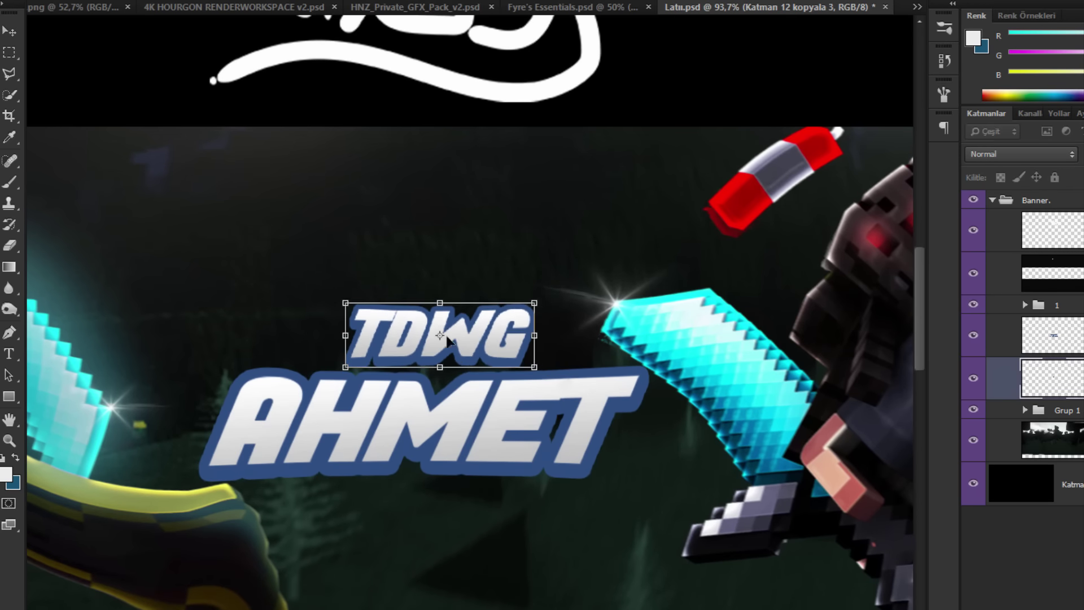
{"action": "left_click_drag", "start_coordinate": [471, 341], "coordinate": [359, 335]}
{"action": "key", "text": "Return"}
Step: Move the TDWG line back over the middle of the name line and nudge it sideways until it is centred
{"action": "scroll", "coordinate": [469, 245], "scroll_direction": "down", "scroll_amount": 3}
{"action": "scroll", "coordinate": [535, 195], "scroll_direction": "down", "scroll_amount": 4}
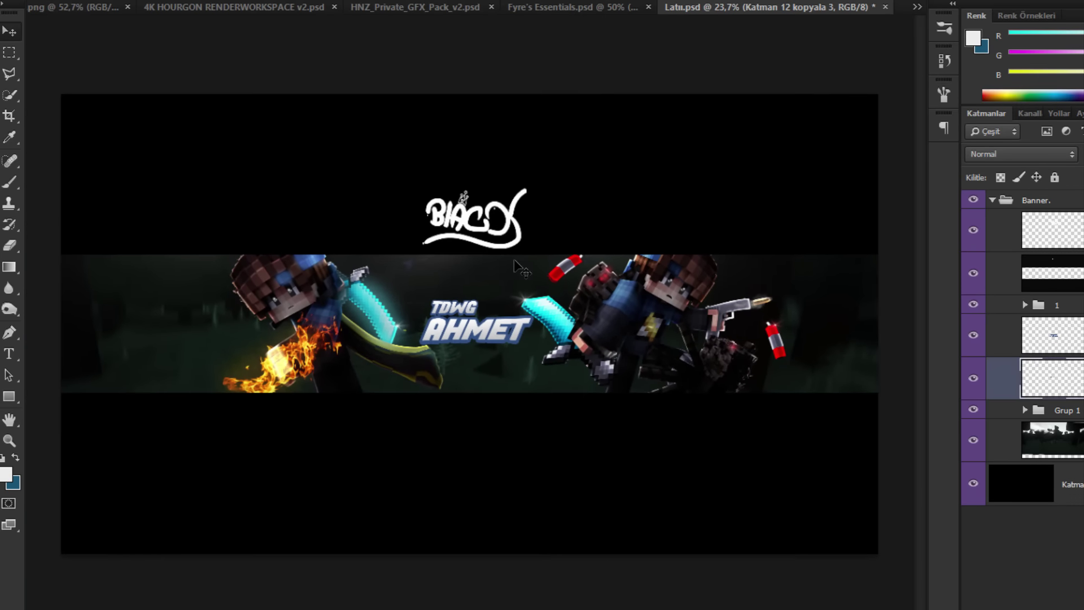
{"action": "left_click_drag", "start_coordinate": [514, 261], "coordinate": [550, 262]}
{"action": "key", "text": "shift+Left"}
{"action": "key", "text": "shift+Left"}
{"action": "key", "text": "shift+Left"}
{"action": "key", "text": "shift+Left"}
{"action": "key", "text": "shift+Left"}
{"action": "key", "text": "shift+Left"}
{"action": "key", "text": "shift+Left"}
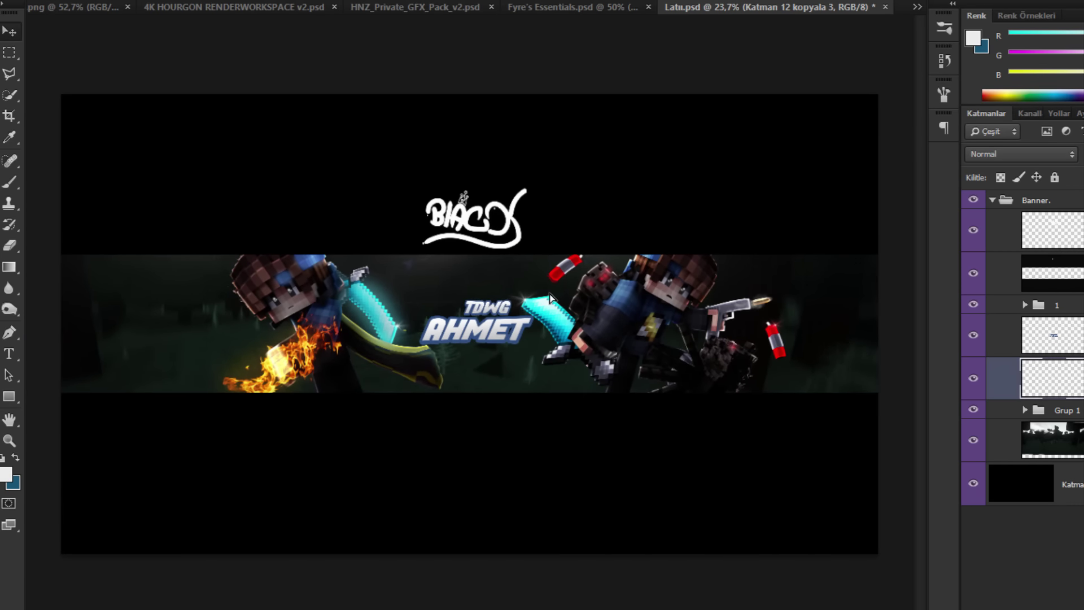
{"action": "key", "text": "shift+Right"}
{"action": "key", "text": "shift+Right"}
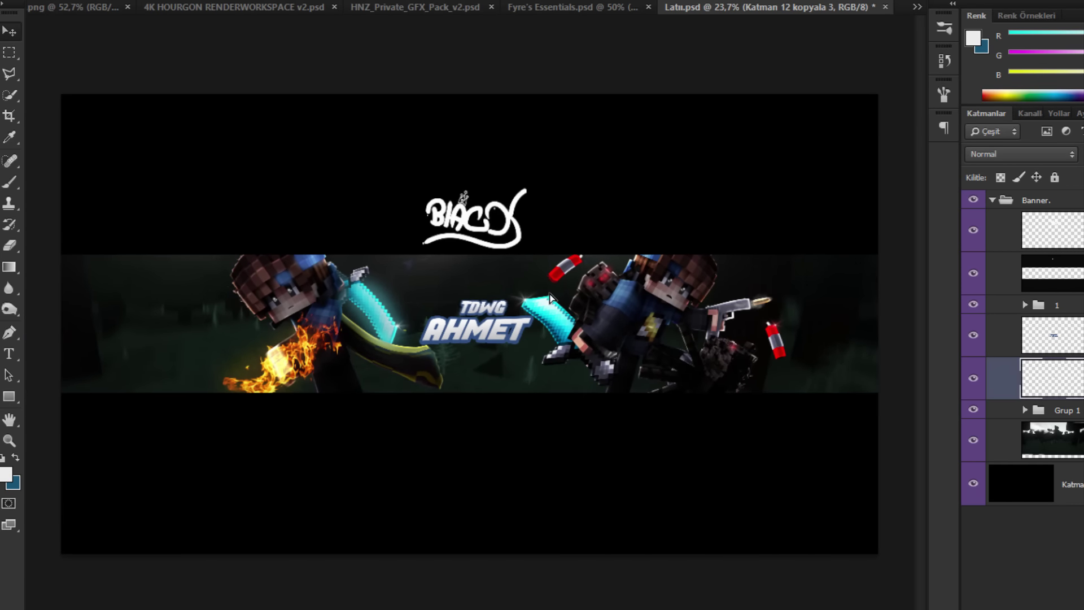
{"action": "key", "text": "shift+Left"}
{"action": "key", "text": "shift+Left"}
{"action": "key", "text": "ctrl+t"}
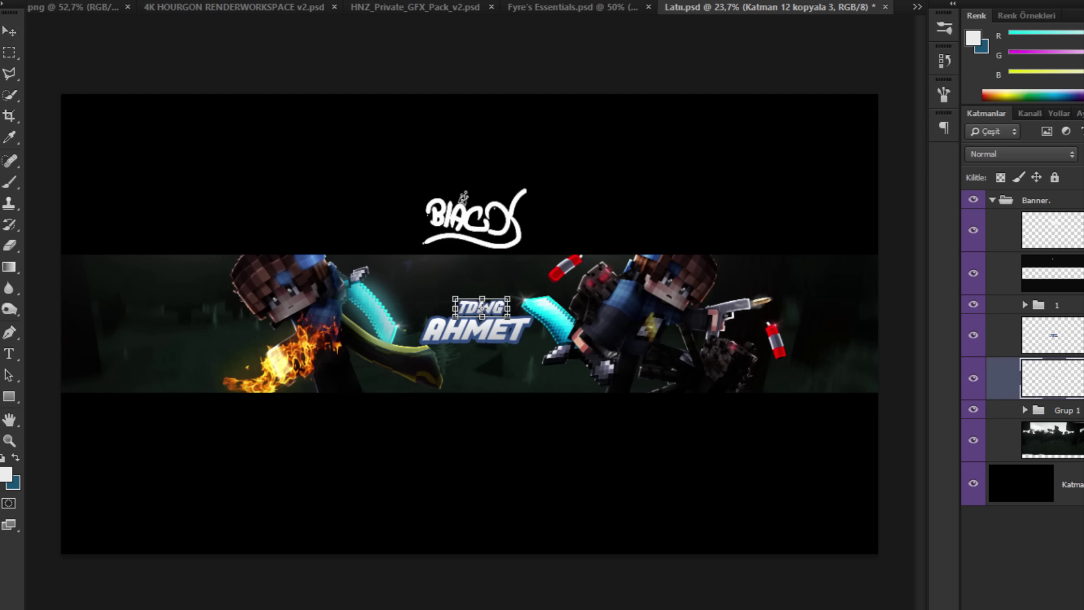
{"action": "key", "text": "Return"}
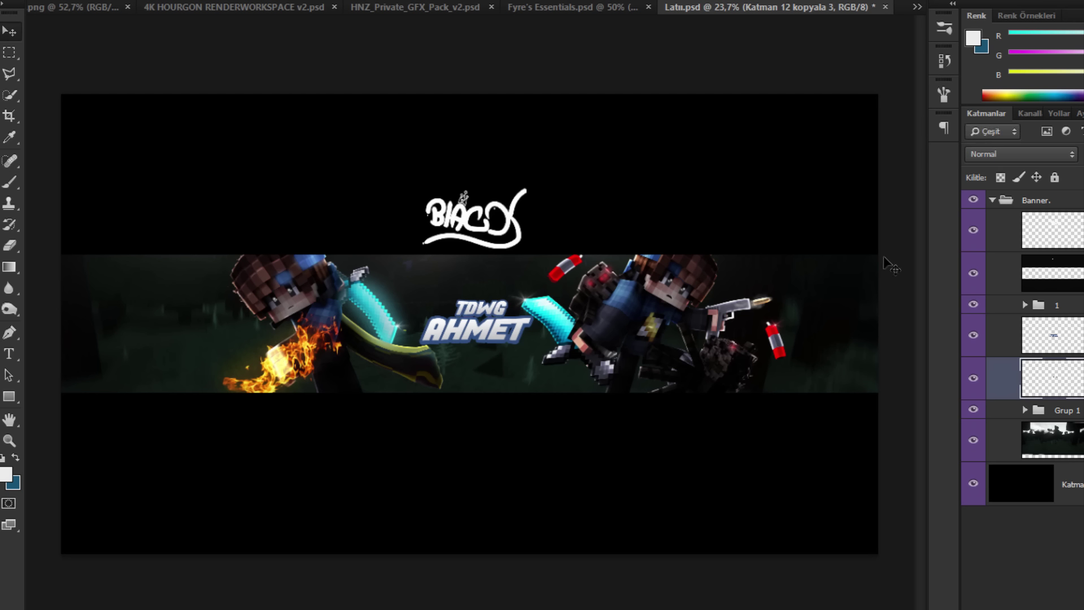
Step: Merge the two title line layers into one and paste the copied layer style onto the merged layer
{"action": "left_click", "coordinate": [1077, 336], "text": "ctrl"}
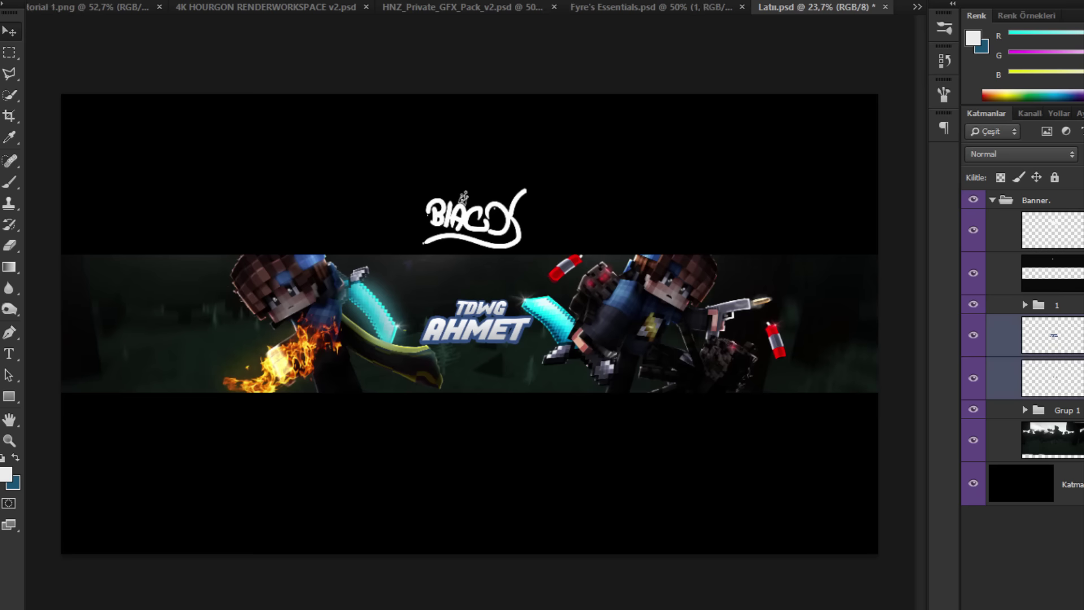
{"action": "key", "text": "ctrl+e"}
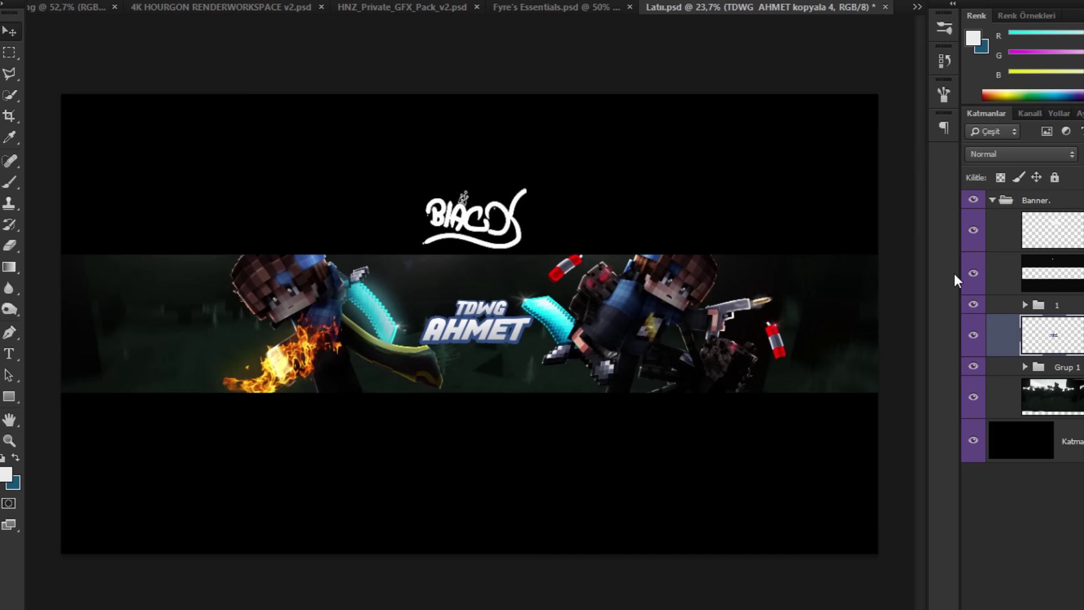
{"action": "right_click", "coordinate": [1011, 335]}
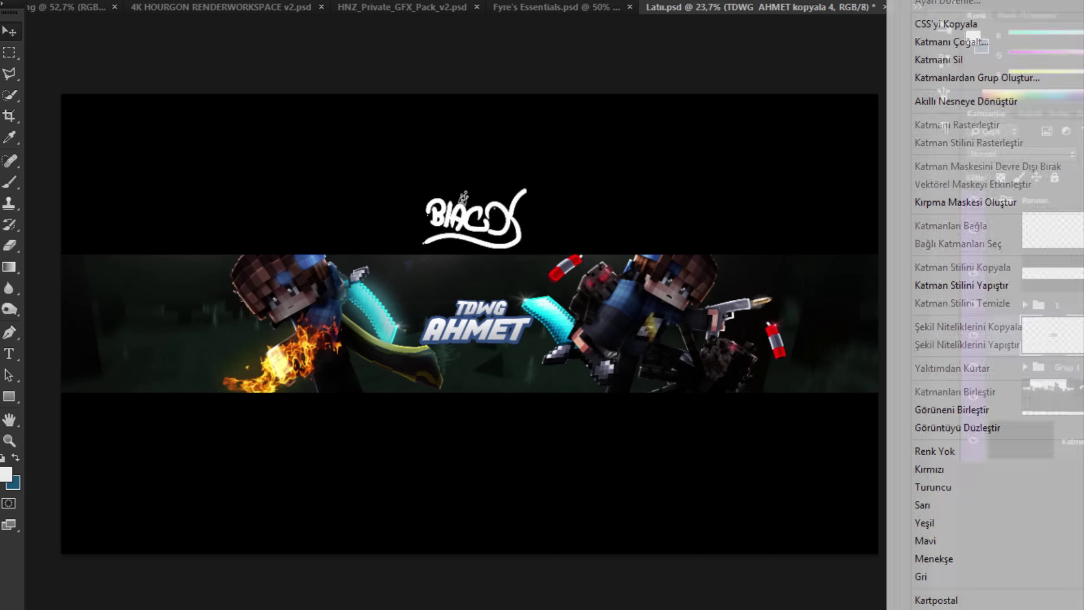
{"action": "left_click", "coordinate": [1031, 321]}
{"action": "scroll", "coordinate": [522, 310], "scroll_direction": "up", "scroll_amount": 5}
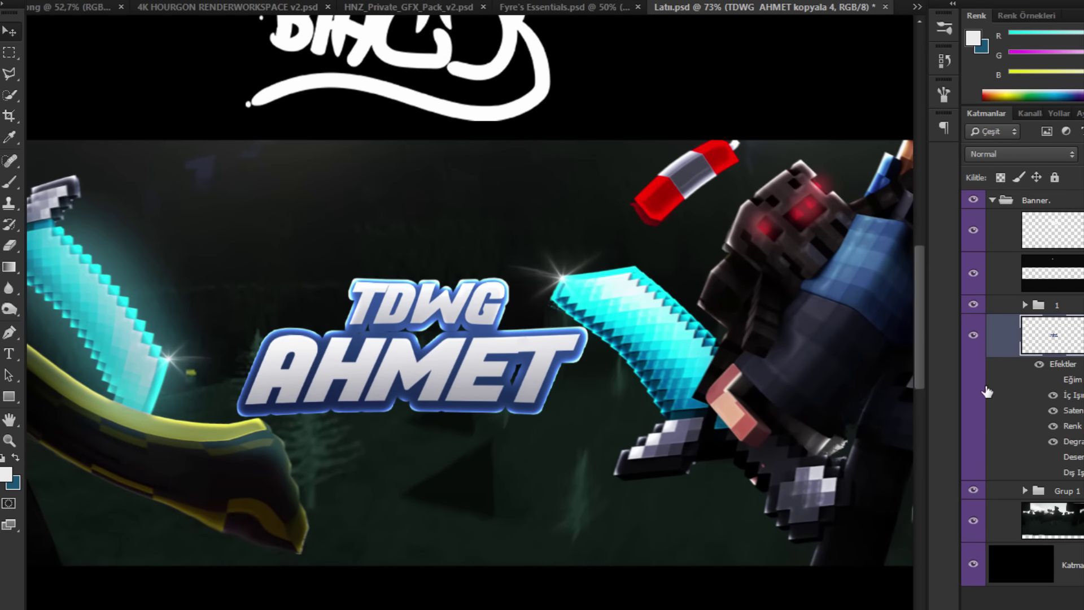
Step: Set the title's inner glow opacity to 58%, apply the style and check the whole banner
{"action": "double_click", "coordinate": [1083, 335]}
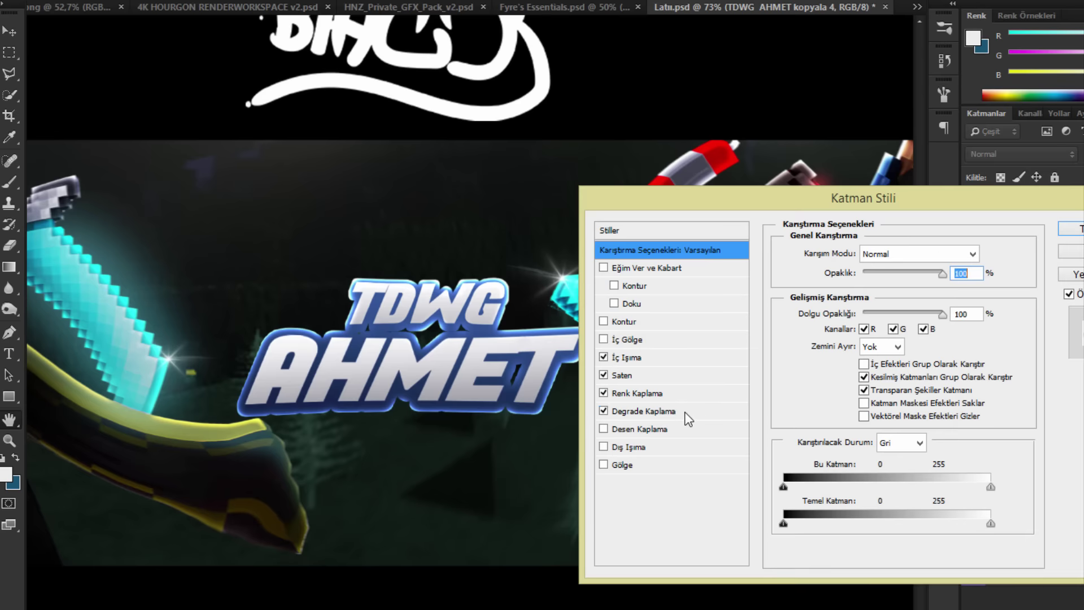
{"action": "left_click", "coordinate": [631, 357]}
{"action": "left_click", "coordinate": [893, 273]}
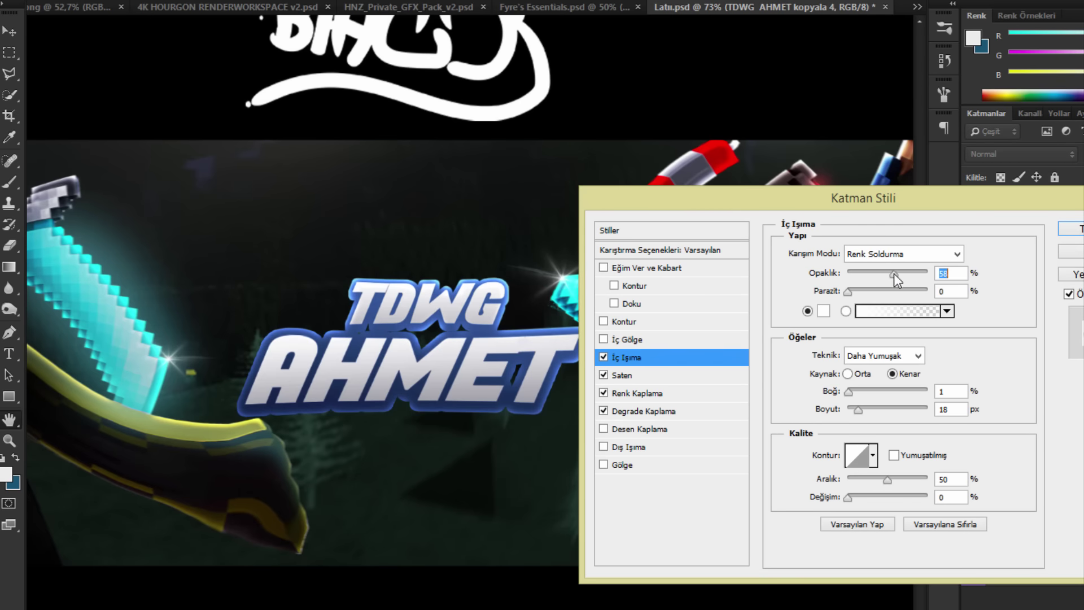
{"action": "key", "text": "Return"}
{"action": "scroll", "coordinate": [545, 174], "scroll_direction": "down", "scroll_amount": 3}
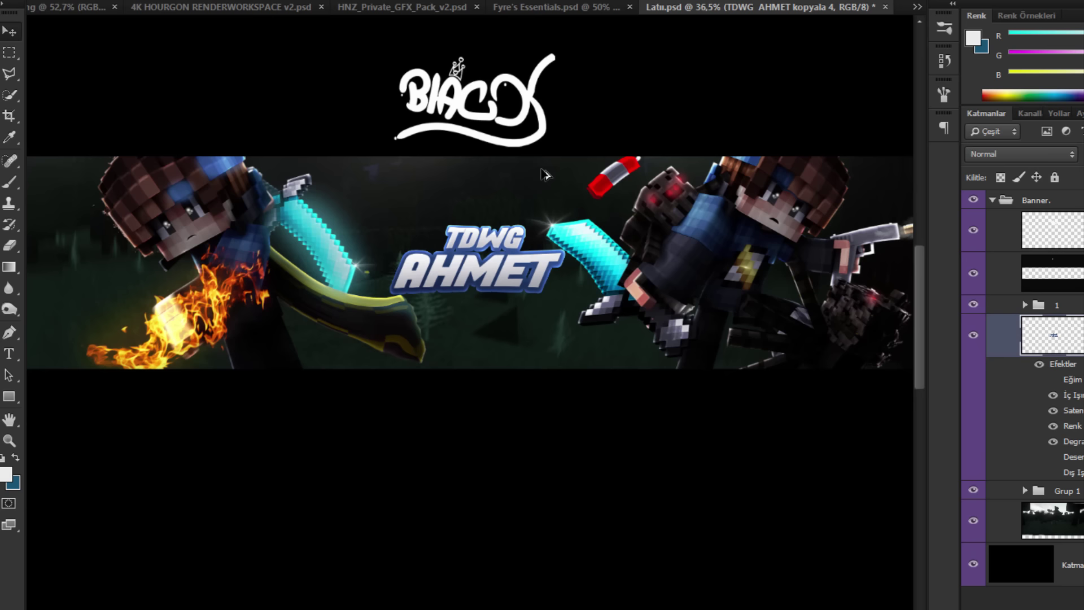
{"action": "scroll", "coordinate": [544, 173], "scroll_direction": "down", "scroll_amount": 3}
{"action": "scroll", "coordinate": [544, 174], "scroll_direction": "up", "scroll_amount": 3}
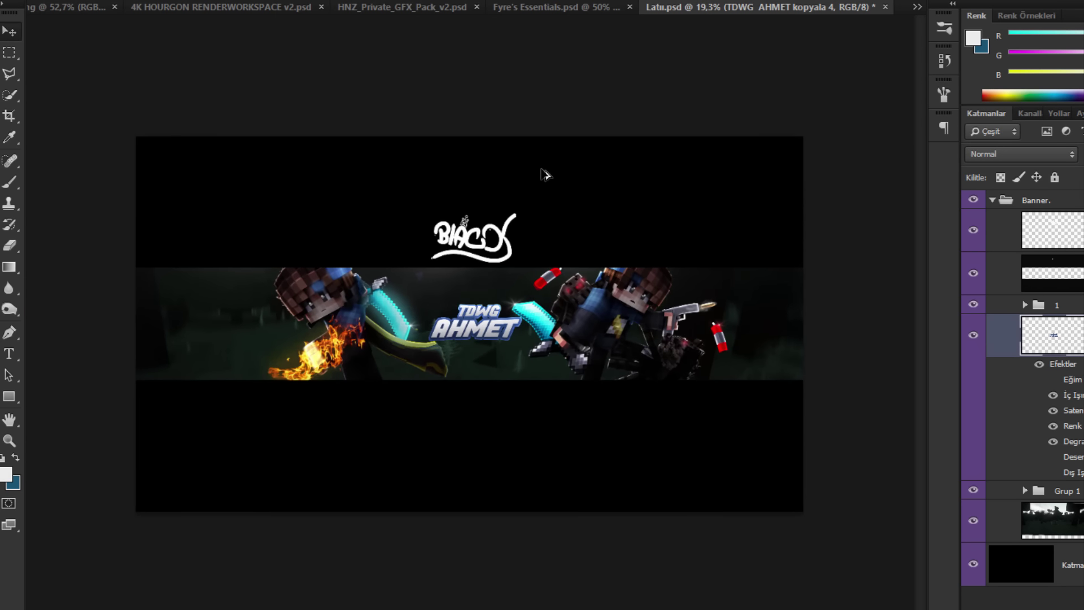
Step: Rasterize the merged title's layer style and enlarge the title slightly around its centre
{"action": "right_click", "coordinate": [1011, 336]}
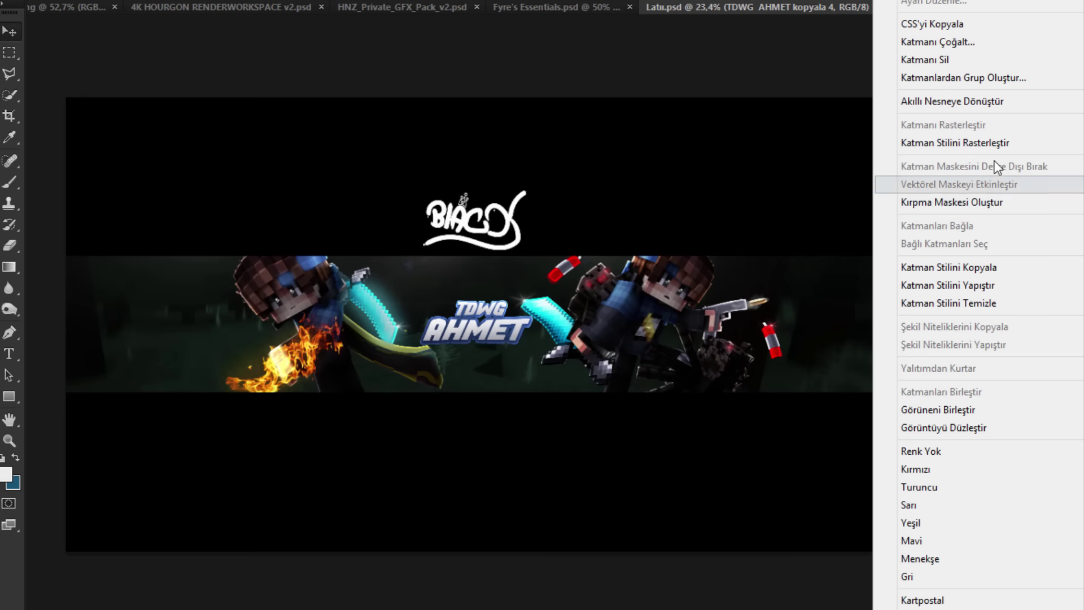
{"action": "left_click", "coordinate": [1000, 148]}
{"action": "key", "text": "ctrl+t"}
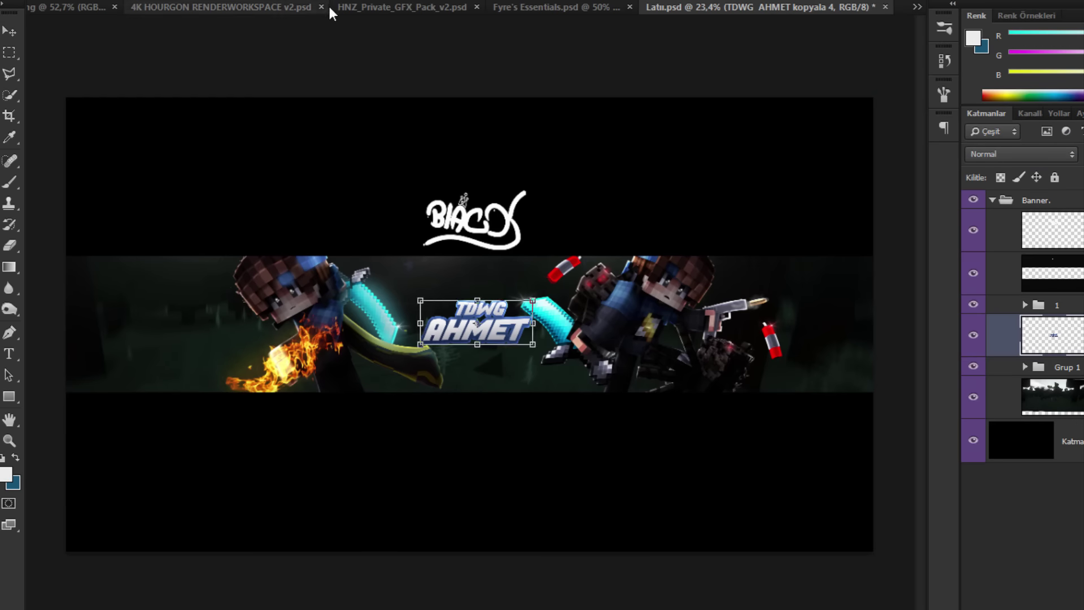
{"action": "left_click_drag", "start_coordinate": [533, 300], "coordinate": [539, 298]}
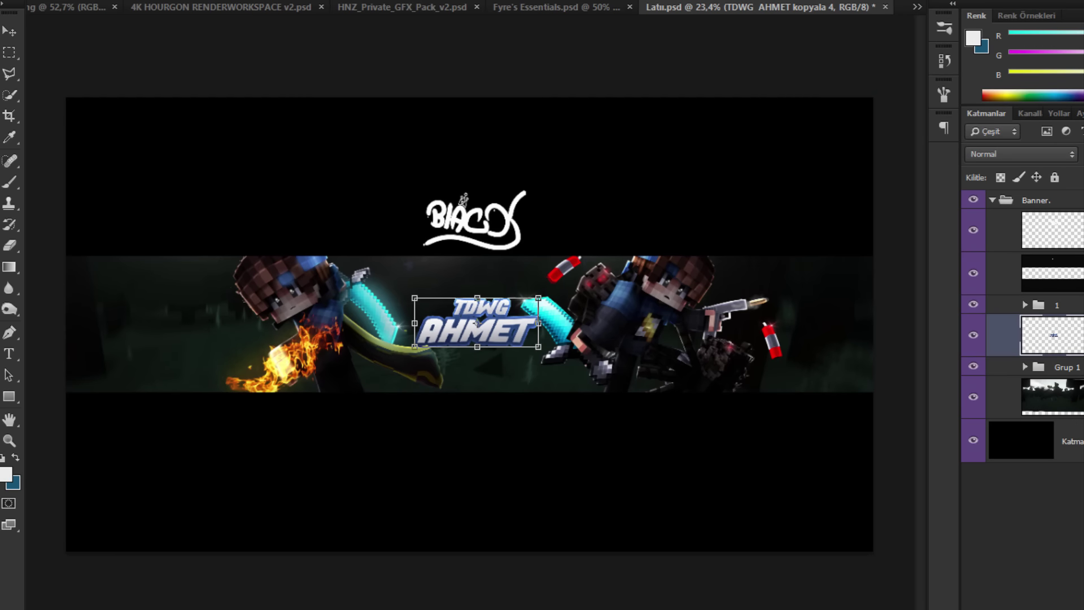
{"action": "key", "text": "Return"}
Step: Move the title layer below Grup 1 and nudge the title slightly to the left between the characters
{"action": "key", "text": "shift+Left"}
{"action": "left_click_drag", "start_coordinate": [1052, 335], "coordinate": [1052, 377]}
{"action": "key", "text": "shift+Left"}
{"action": "key", "text": "shift+Left"}
{"action": "key", "text": "shift+Left"}
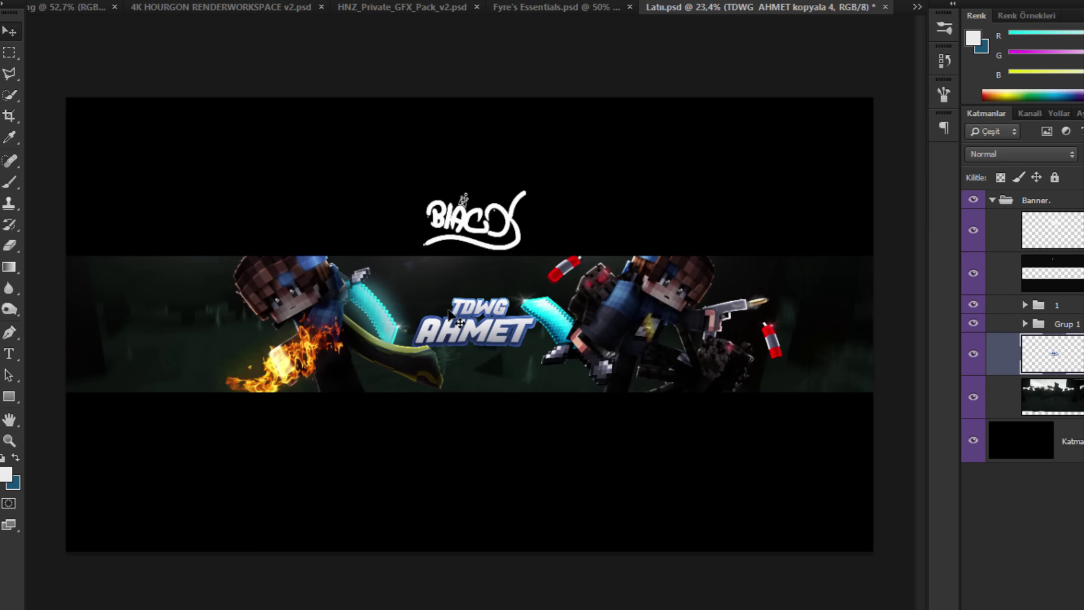
Step: Nudge the title layer slightly up and to the left to centre it between the two characters
{"action": "key", "text": "shift+Up"}
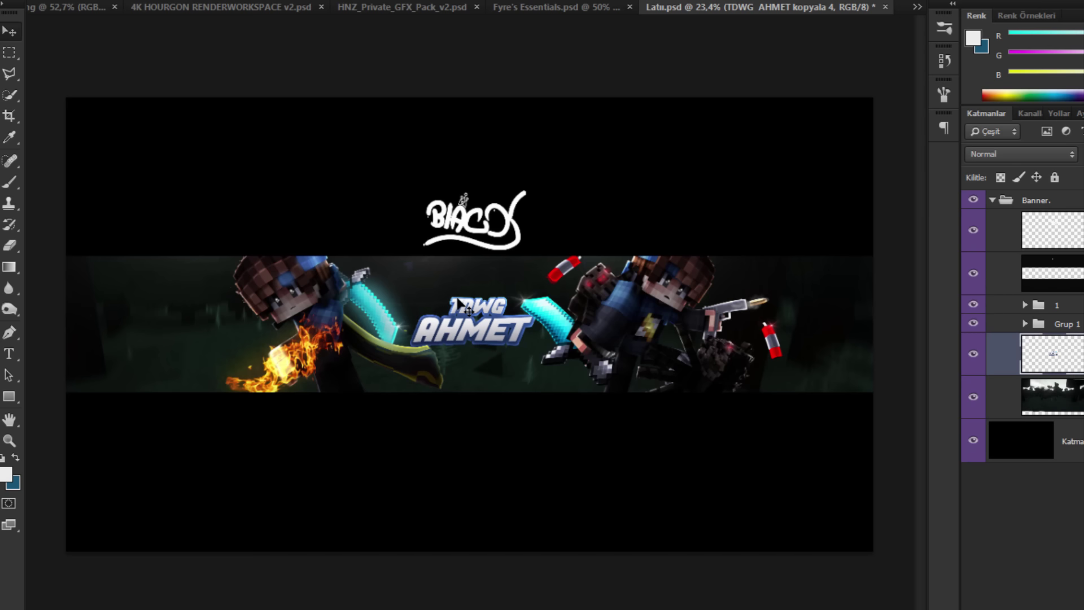
{"action": "key", "text": "shift+Right"}
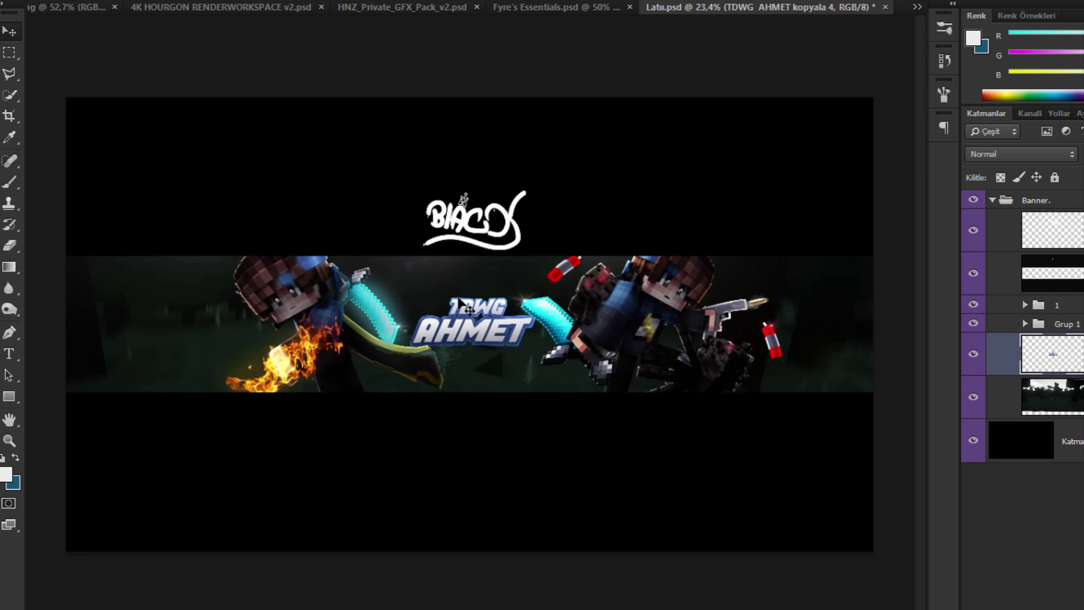
{"action": "key", "text": "shift+Left"}
{"action": "key", "text": "shift+Left"}
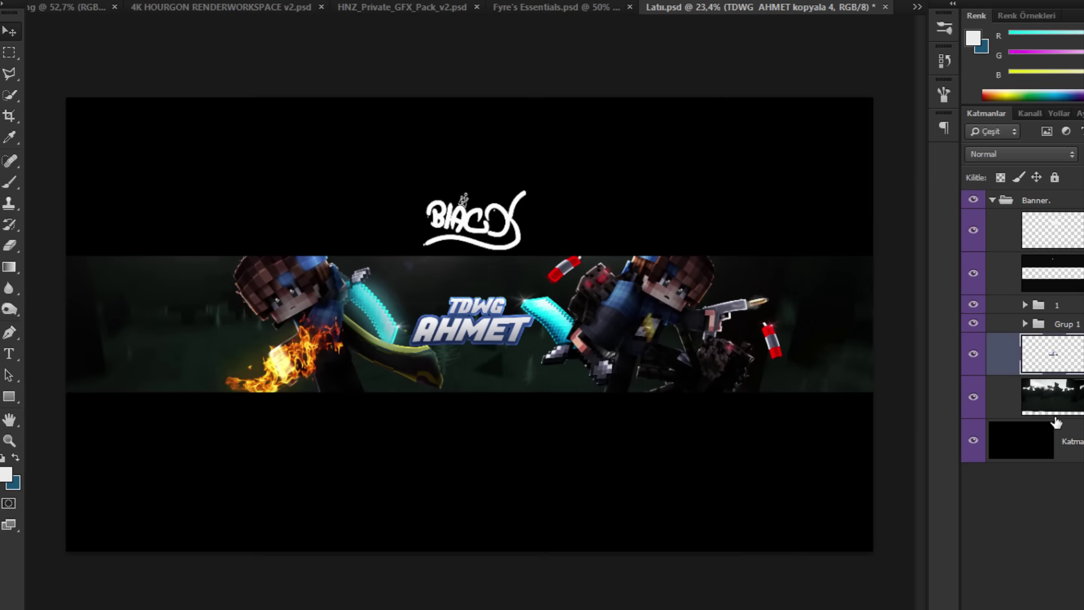
Step: Add a Color Lookup adjustment layer directly above the forest background layer
{"action": "left_click", "coordinate": [1051, 398]}
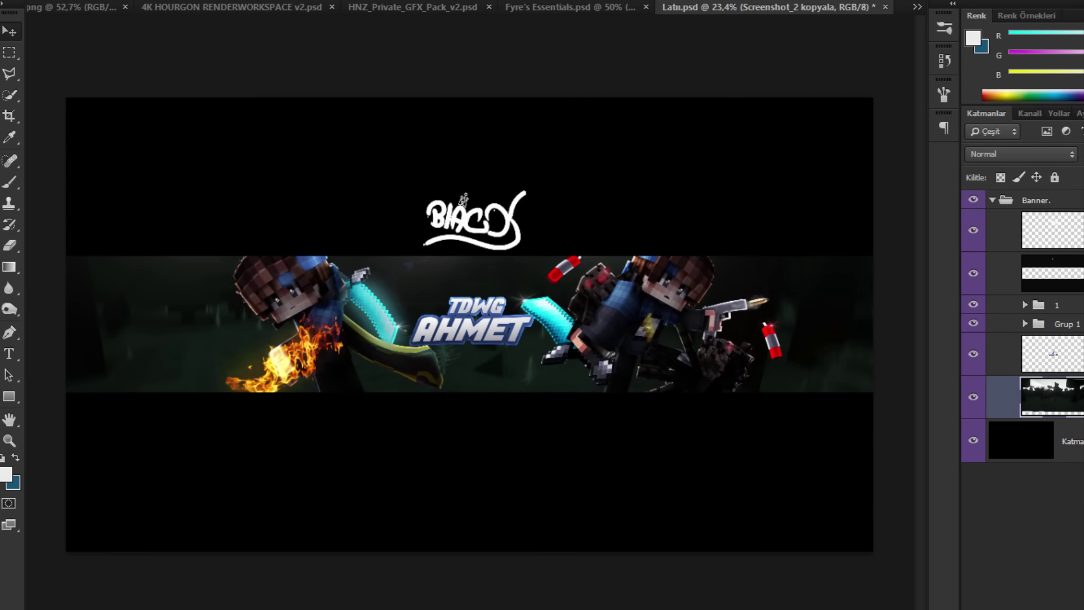
{"action": "left_click", "coordinate": [1016, 609]}
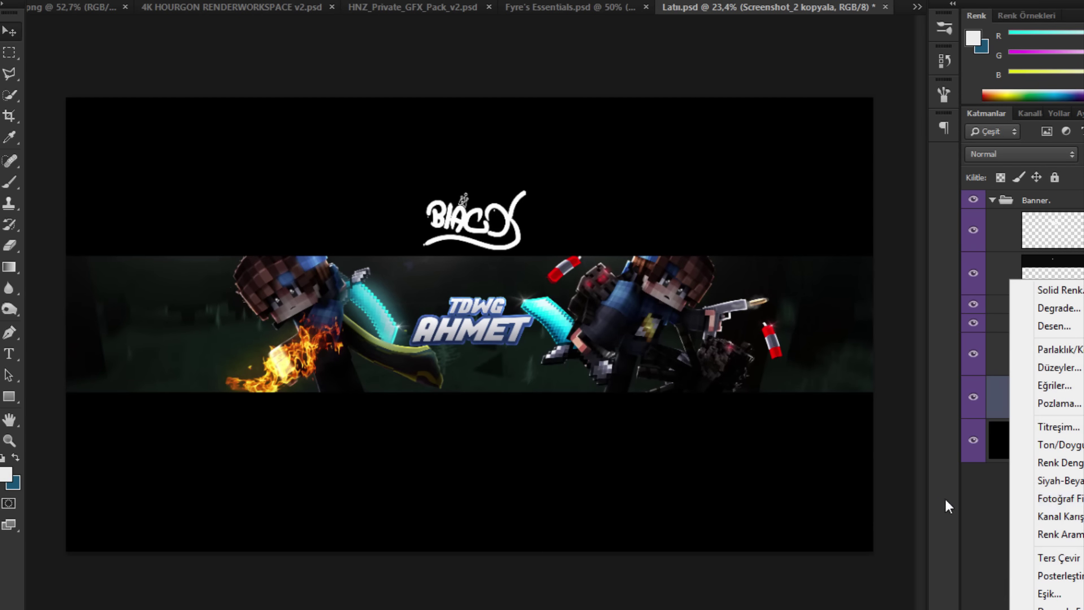
{"action": "left_click", "coordinate": [1059, 534]}
{"action": "left_click_drag", "start_coordinate": [755, 273], "coordinate": [1022, 260]}
Step: Try the 3DLUT presets on the background one after another, from the first looks down to TensionGreen.3DL
{"action": "left_click", "coordinate": [1034, 311]}
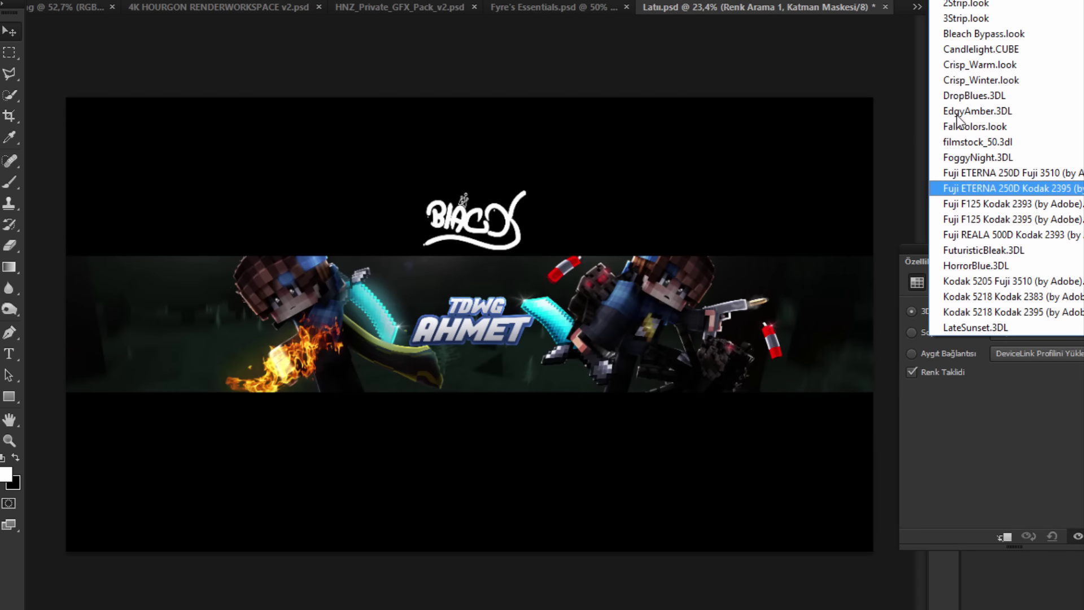
{"action": "left_click", "coordinate": [982, 11]}
{"action": "key", "text": "Down"}
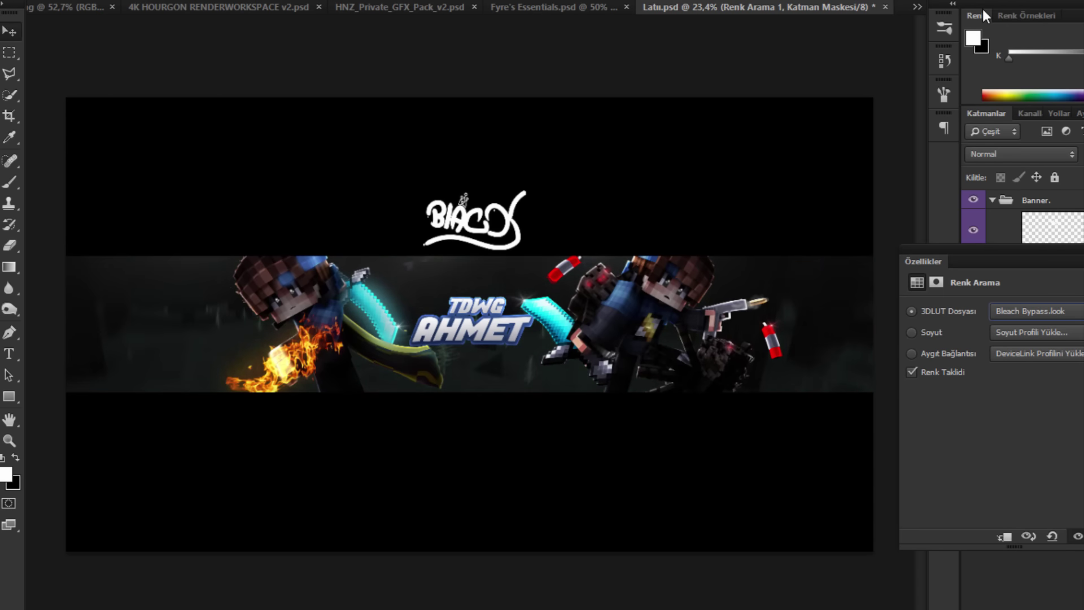
{"action": "key", "text": "Down"}
{"action": "key", "text": "Down"}
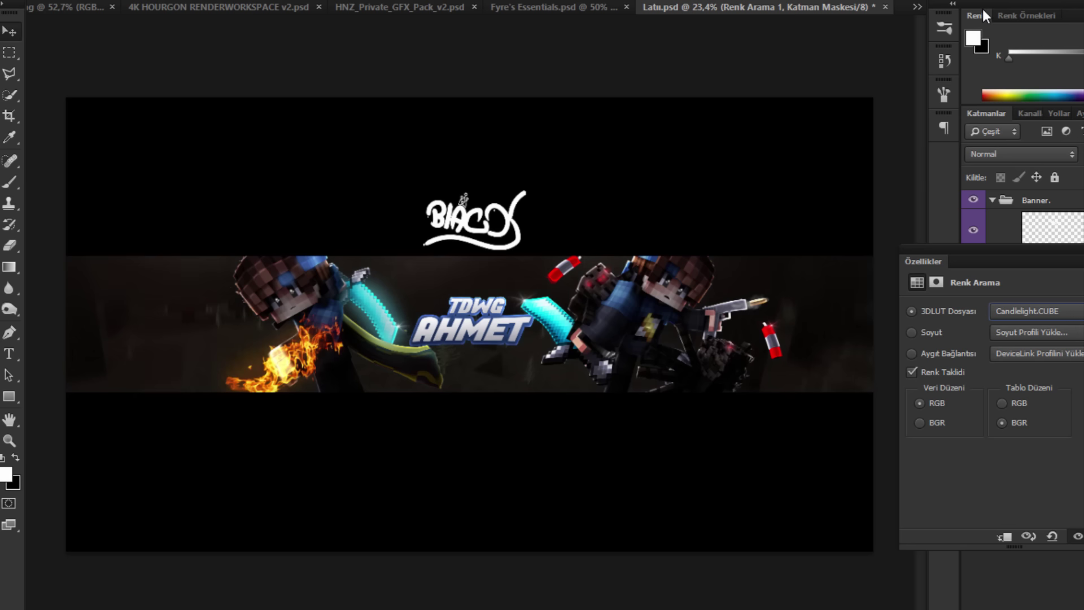
{"action": "key", "text": "Down"}
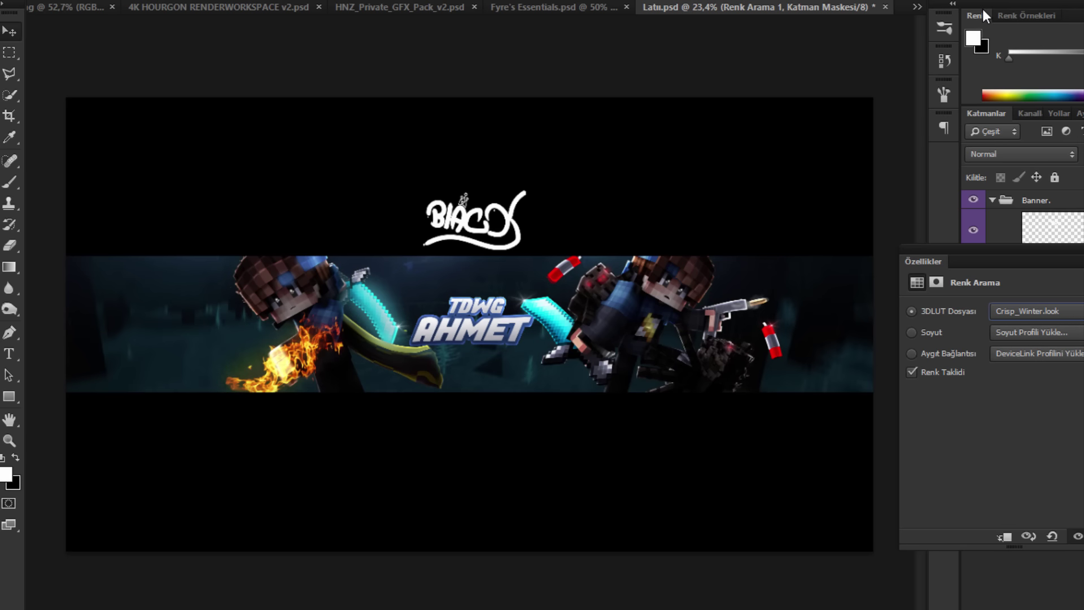
{"action": "key", "text": "Down"}
{"action": "key", "text": "Down"}
{"action": "key", "text": "Down"}
{"action": "key", "text": "Down"}
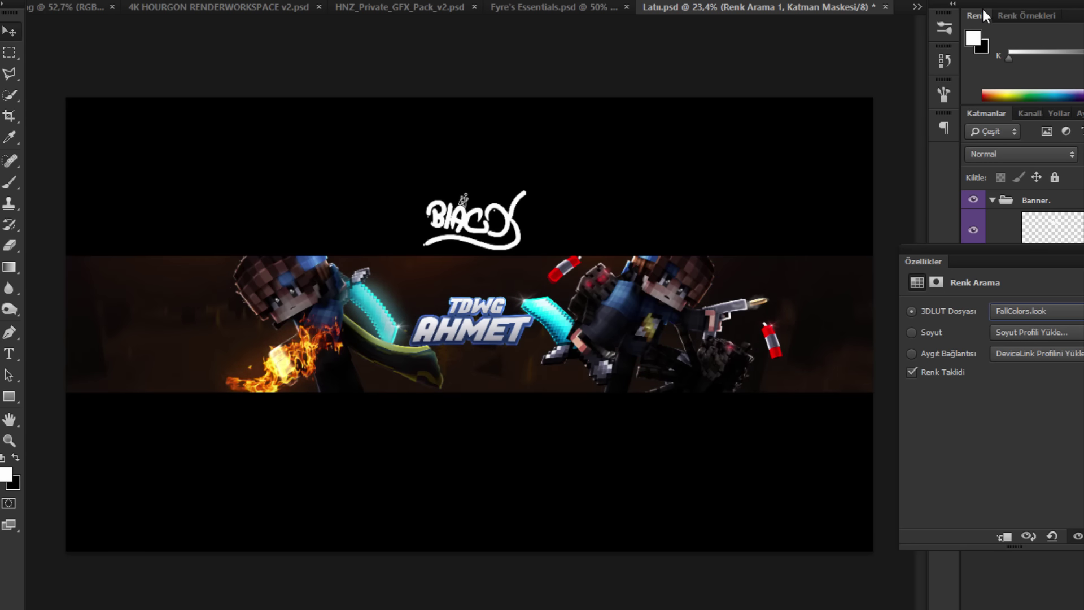
{"action": "key", "text": "Down"}
{"action": "key", "text": "Down"}
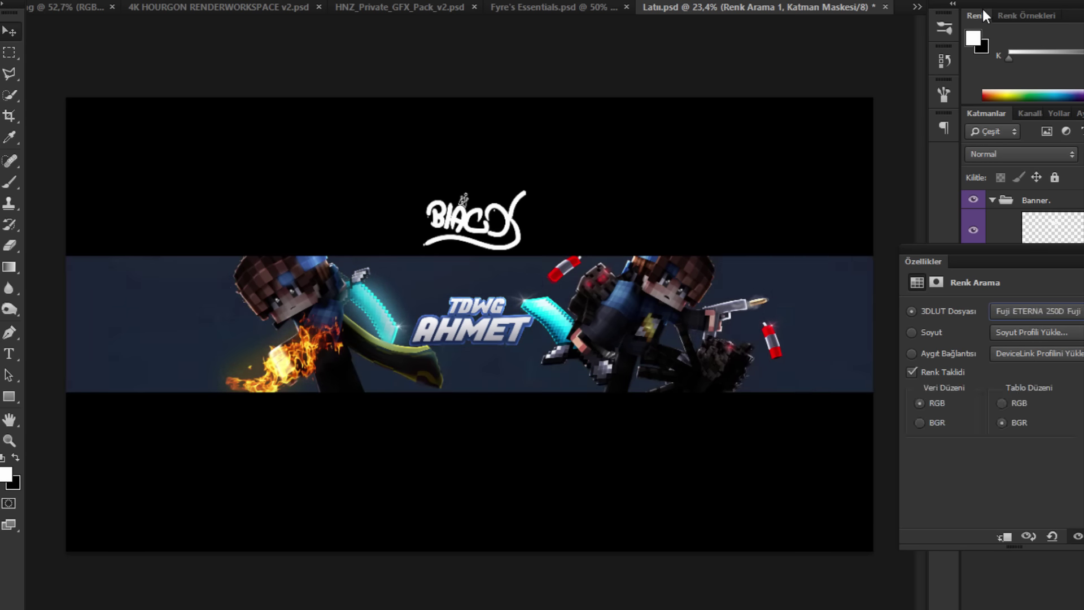
{"action": "key", "text": "Down"}
{"action": "key", "text": "Down"}
{"action": "key", "text": "Down"}
{"action": "key", "text": "Down"}
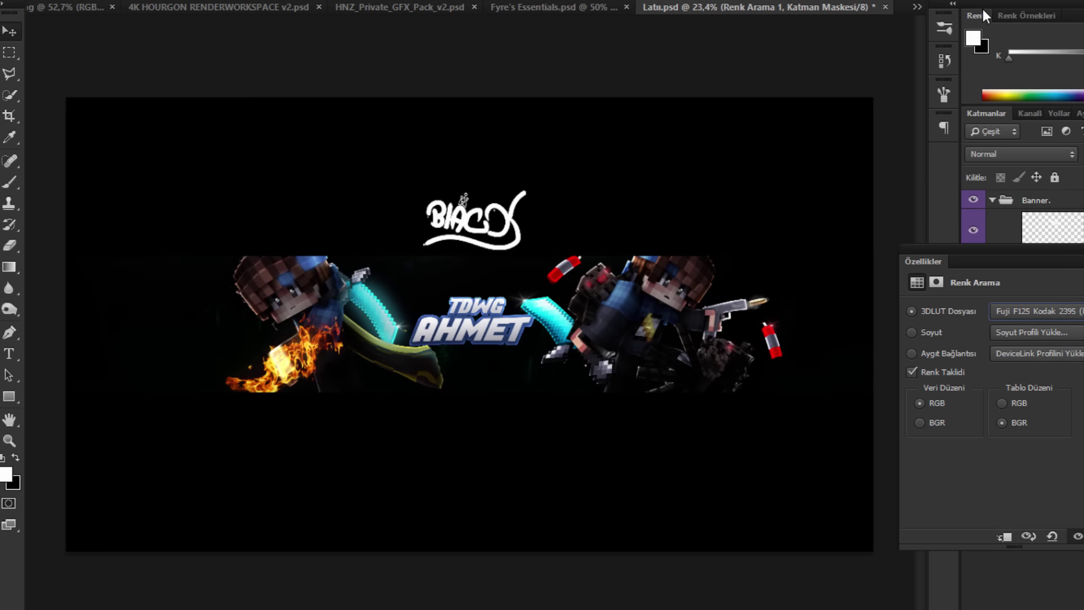
{"action": "key", "text": "Down"}
{"action": "key", "text": "Down"}
{"action": "key", "text": "Down"}
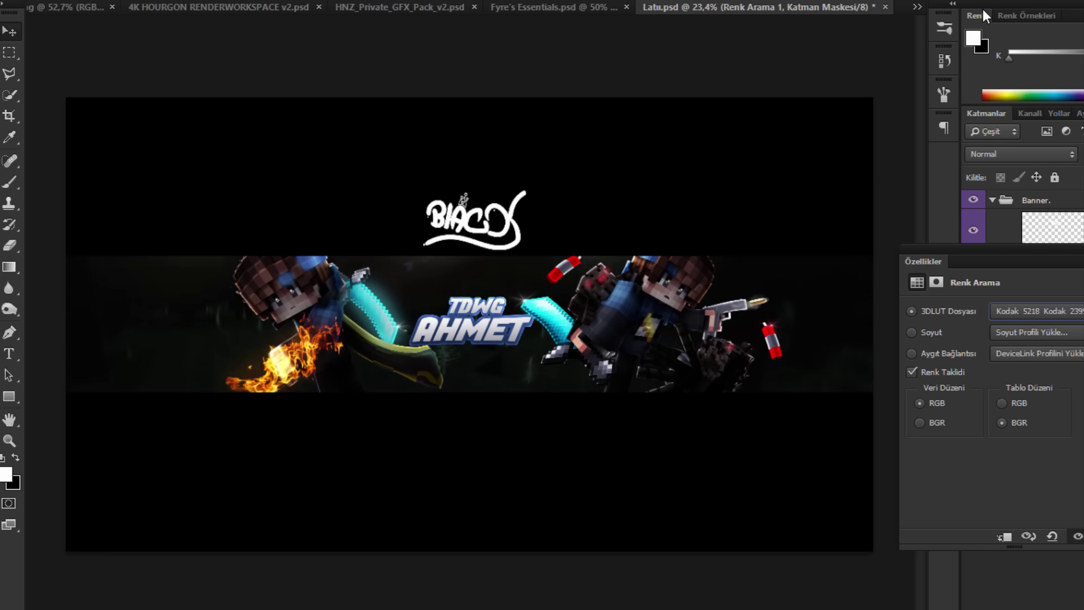
{"action": "key", "text": "Down"}
{"action": "key", "text": "Down"}
{"action": "key", "text": "Down"}
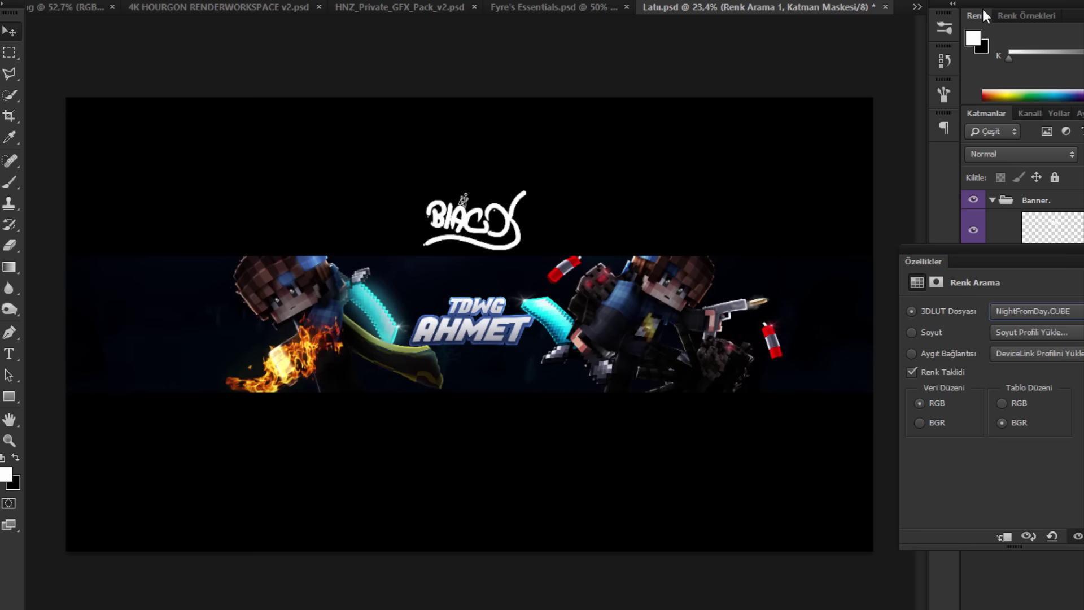
{"action": "key", "text": "Down"}
{"action": "key", "text": "Down"}
{"action": "key", "text": "Down"}
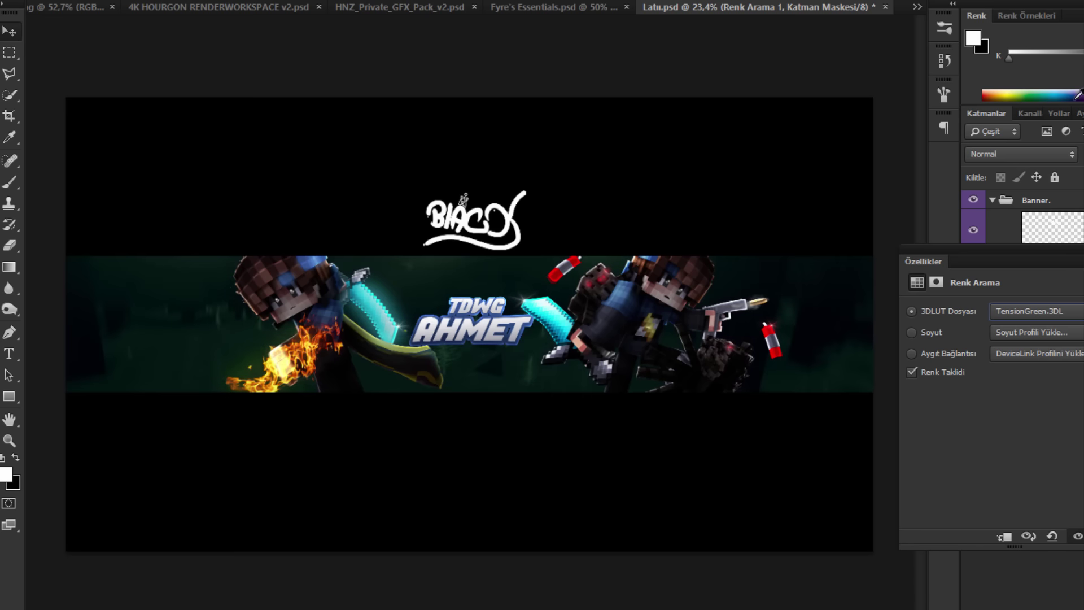
Step: Set the Color Lookup layer's 3DLUT file to Bleach Bypass.look and collapse its properties
{"action": "left_click", "coordinate": [1032, 309]}
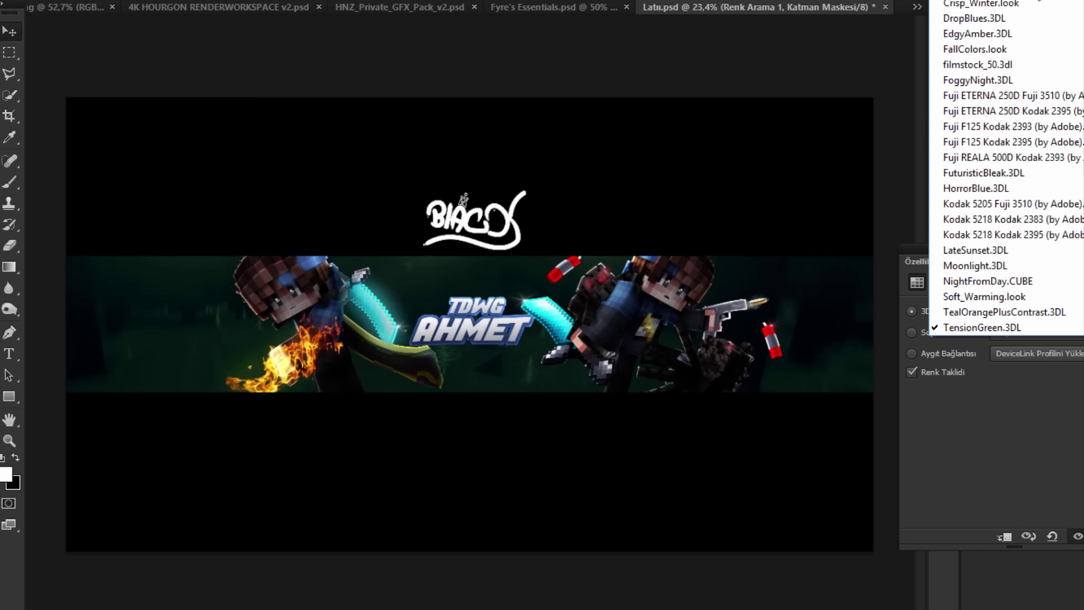
{"action": "left_click", "coordinate": [1037, 0]}
{"action": "key", "text": "Up"}
{"action": "key", "text": "Up"}
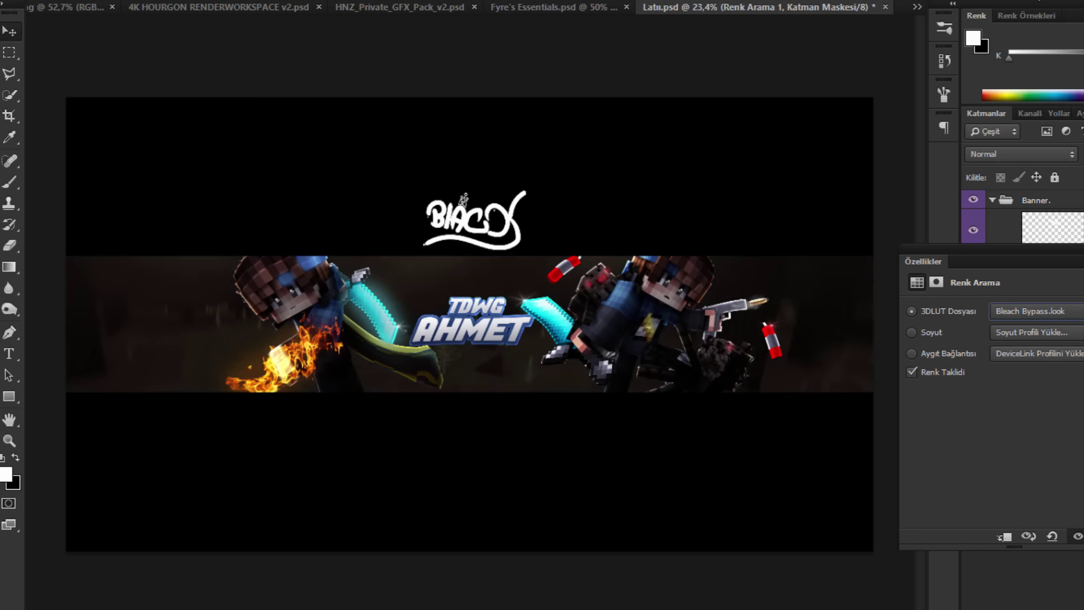
{"action": "left_click", "coordinate": [1083, 249]}
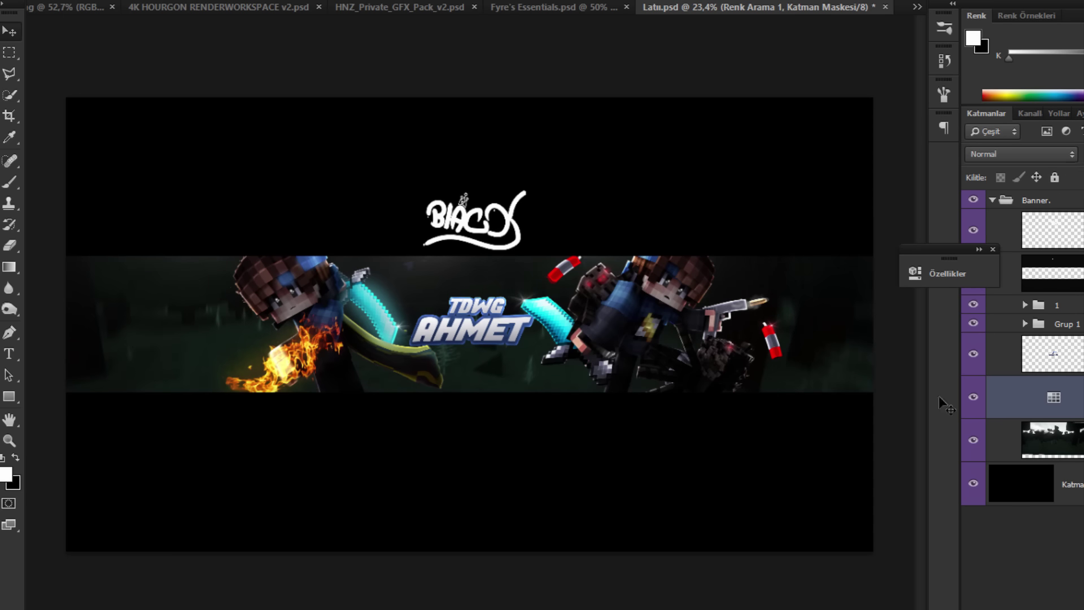
Step: Add a Gradient Map adjustment layer above the forest background with the Siyah, Beyaz preset and lower its opacity
{"action": "left_click", "coordinate": [1050, 443]}
{"action": "left_click", "coordinate": [1064, 609]}
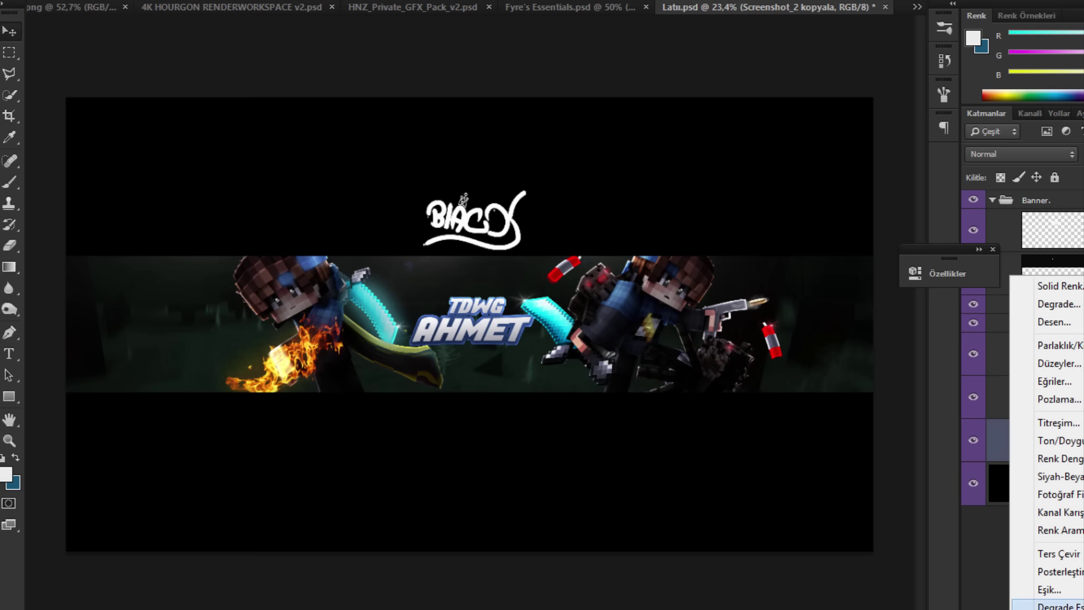
{"action": "left_click", "coordinate": [1047, 605]}
{"action": "left_click", "coordinate": [815, 310]}
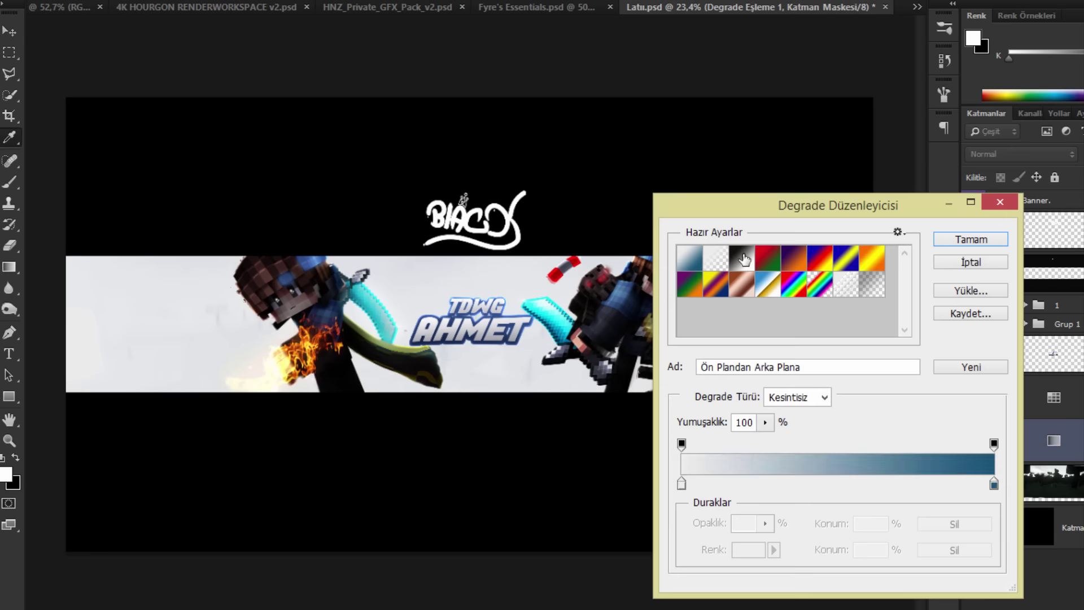
{"action": "left_click", "coordinate": [745, 257]}
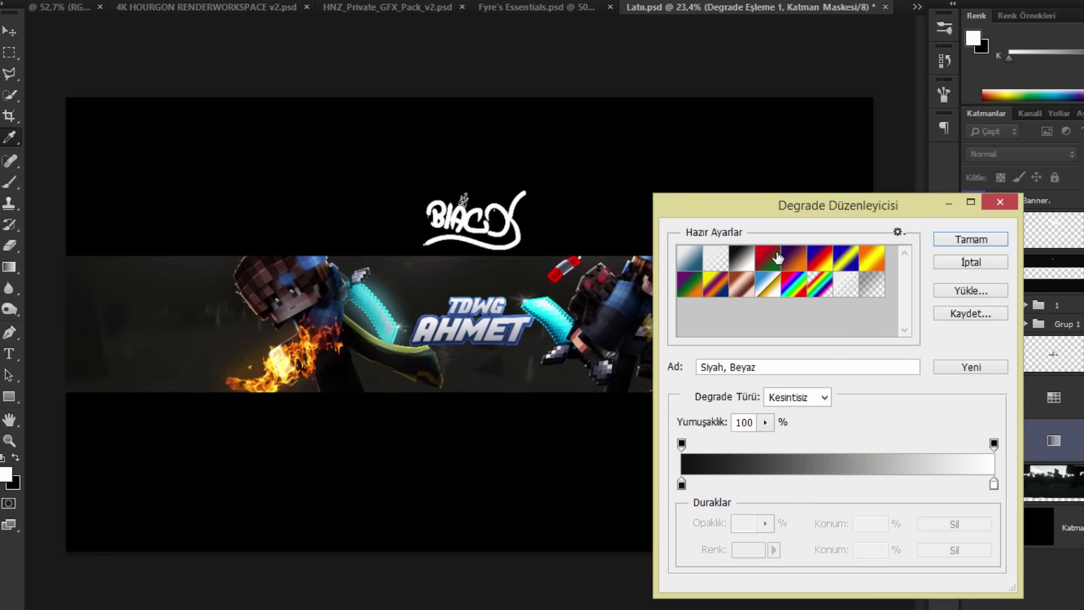
{"action": "key", "text": "Return"}
{"action": "left_click", "coordinate": [926, 273]}
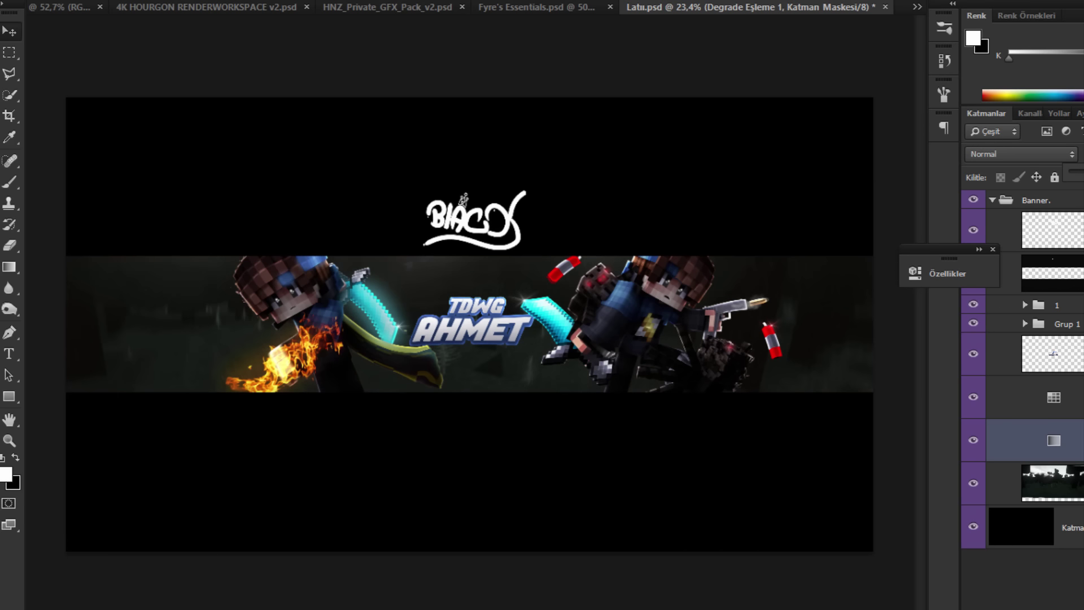
{"action": "left_click_drag", "start_coordinate": [1039, 445], "coordinate": [1062, 304]}
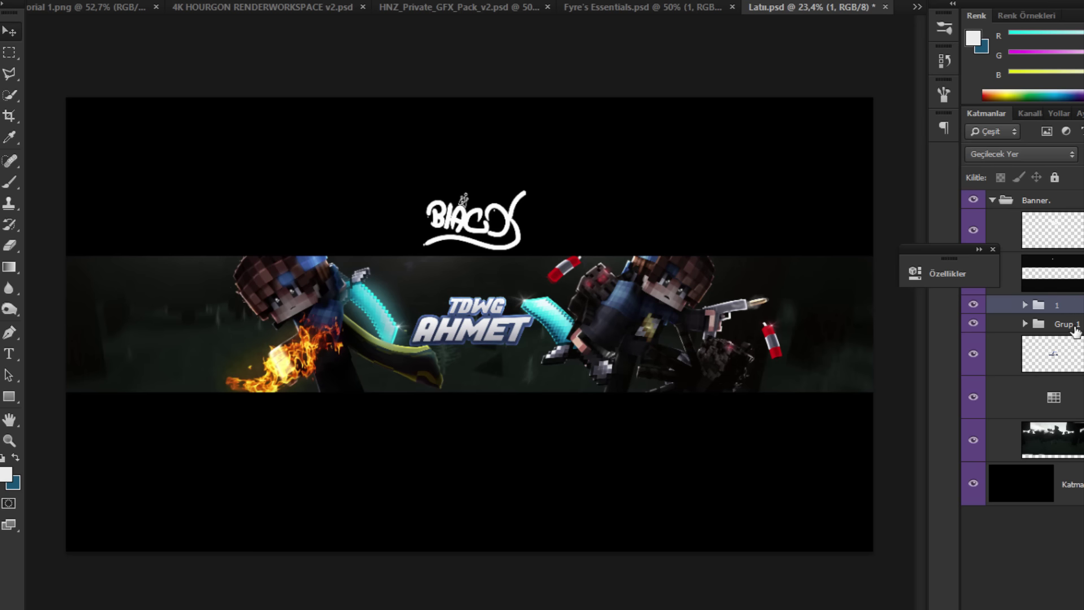
{"action": "left_click", "coordinate": [947, 53]}
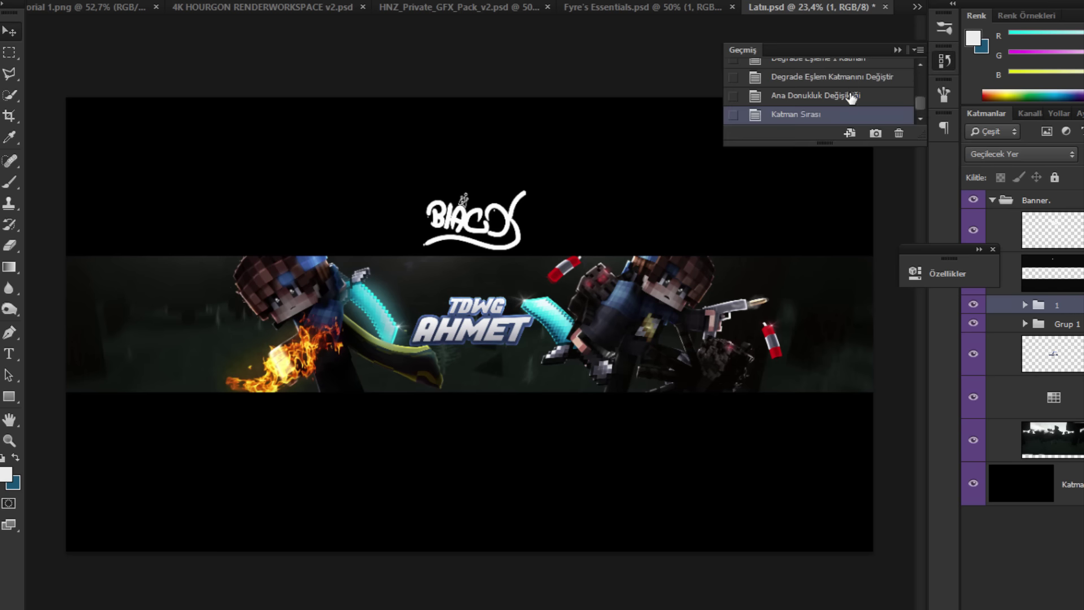
{"action": "left_click", "coordinate": [846, 96]}
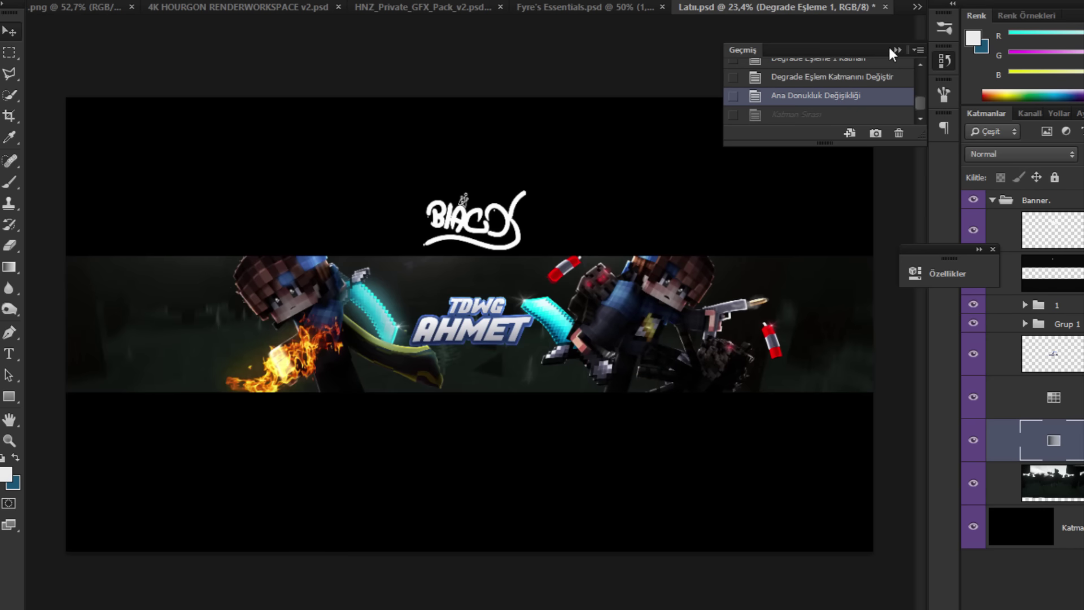
{"action": "left_click", "coordinate": [894, 49]}
Step: Move the Gradient Map layer above group 1 and toggle its visibility to compare the effect on the banner
{"action": "left_click_drag", "start_coordinate": [1002, 448], "coordinate": [1077, 293]}
{"action": "left_click", "coordinate": [980, 316]}
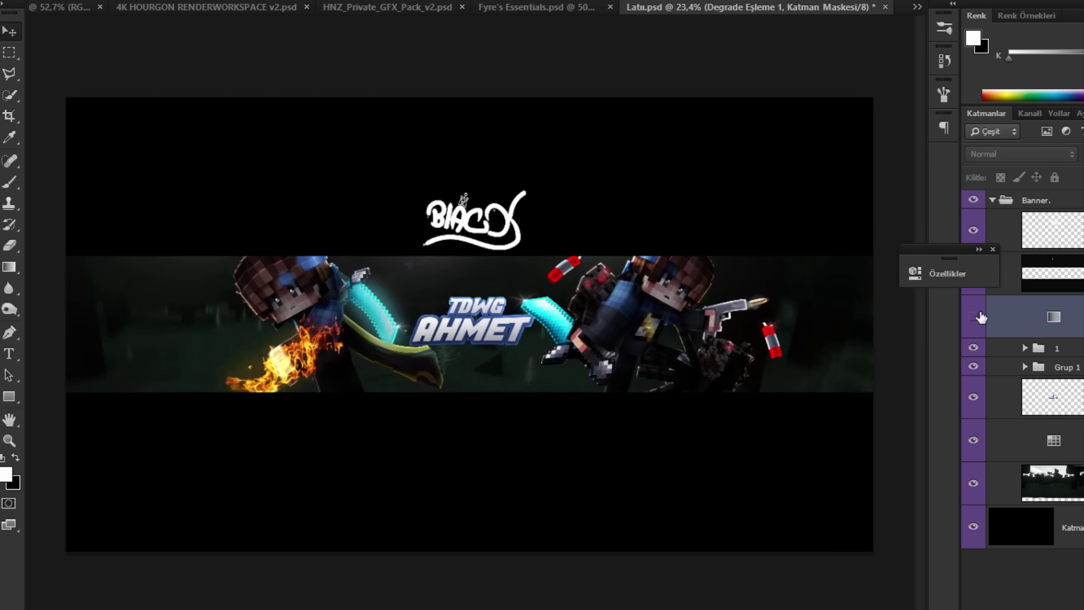
{"action": "left_click", "coordinate": [976, 317]}
Step: Set the Gradient Map layer's blend mode to Kaplama (Overlay), check the banner and close the adjustment properties
{"action": "scroll", "coordinate": [638, 354], "scroll_direction": "up", "scroll_amount": 1}
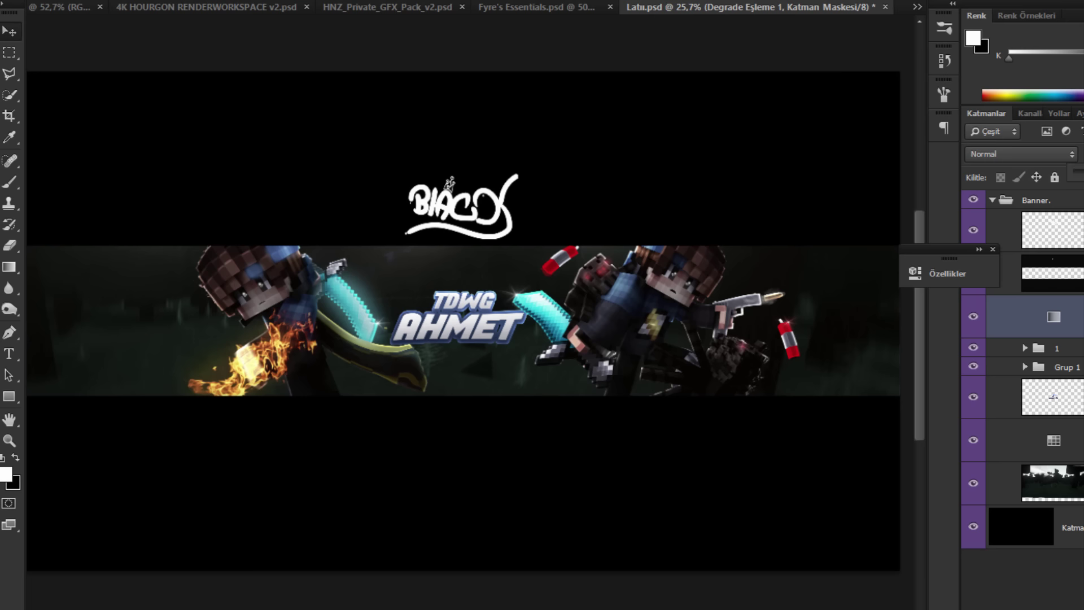
{"action": "left_click", "coordinate": [997, 156]}
{"action": "left_click", "coordinate": [1001, 365]}
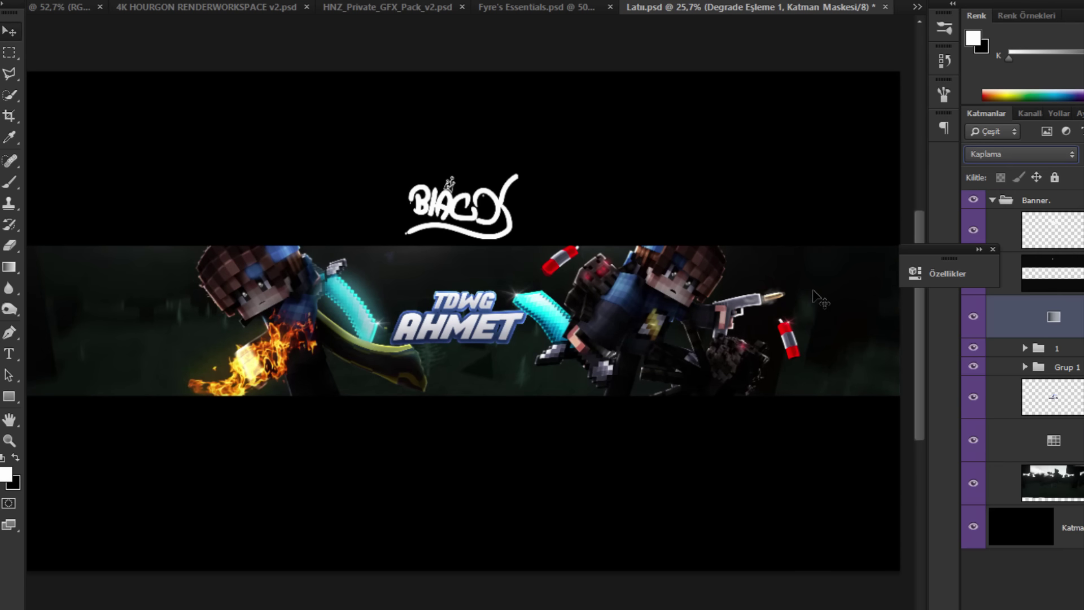
{"action": "scroll", "coordinate": [814, 294], "scroll_direction": "down", "scroll_amount": 1}
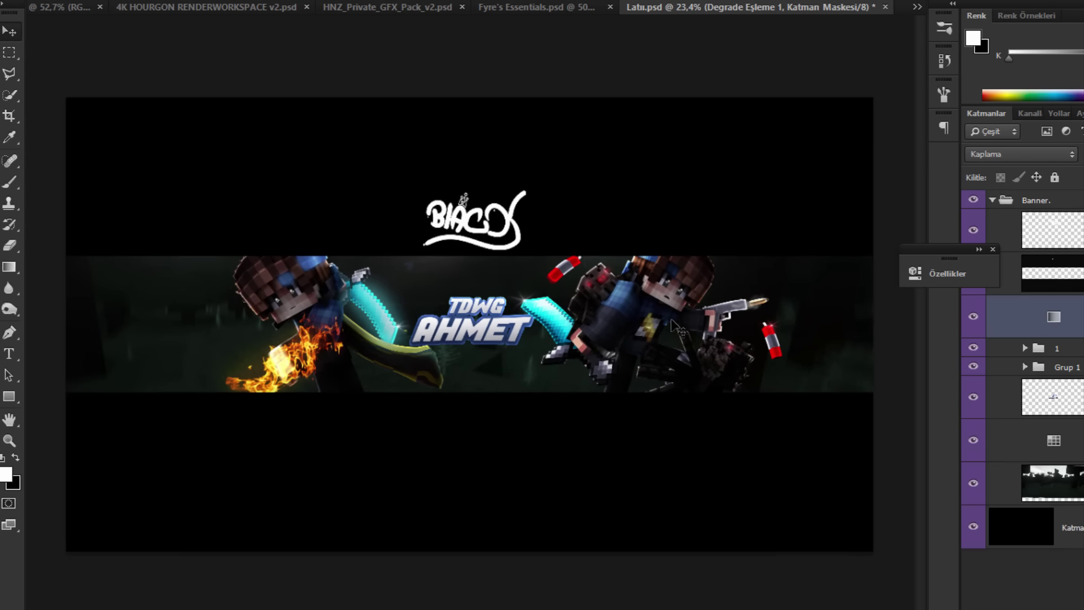
{"action": "left_click", "coordinate": [993, 249]}
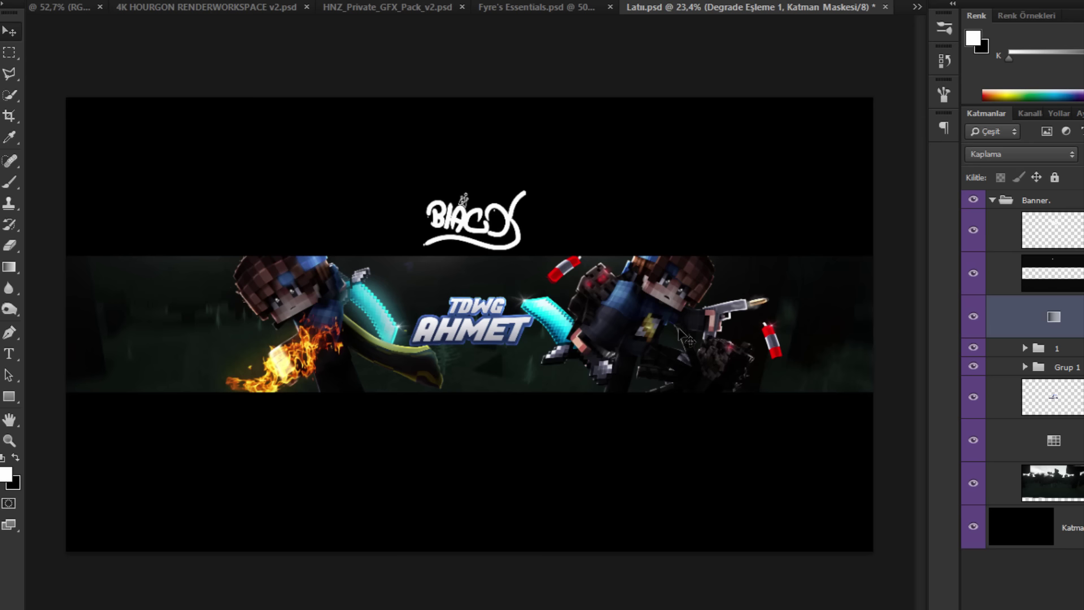
Step: Add a Vibrance (Canlılık) adjustment layer above group 1 with vibrance -6 and saturation +6, and close its properties
{"action": "left_click", "coordinate": [1070, 348]}
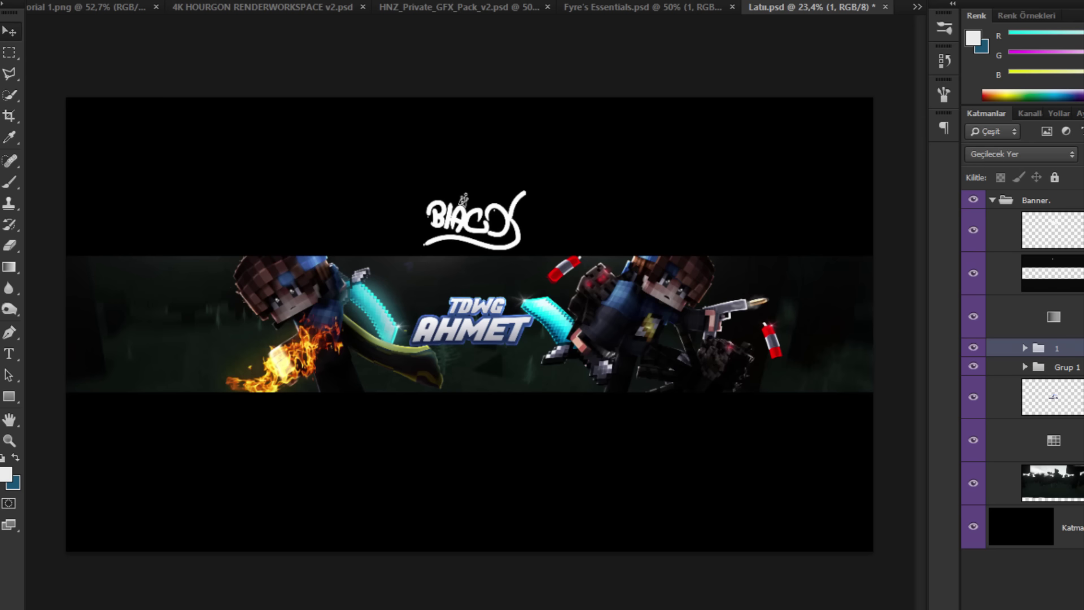
{"action": "left_click", "coordinate": [1082, 608]}
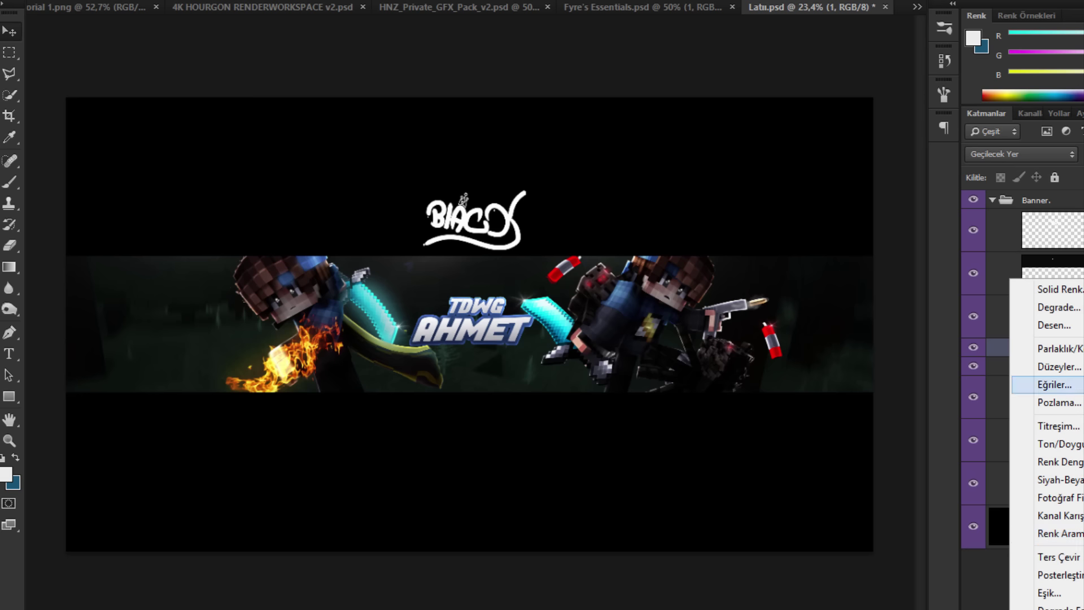
{"action": "left_click", "coordinate": [1051, 425]}
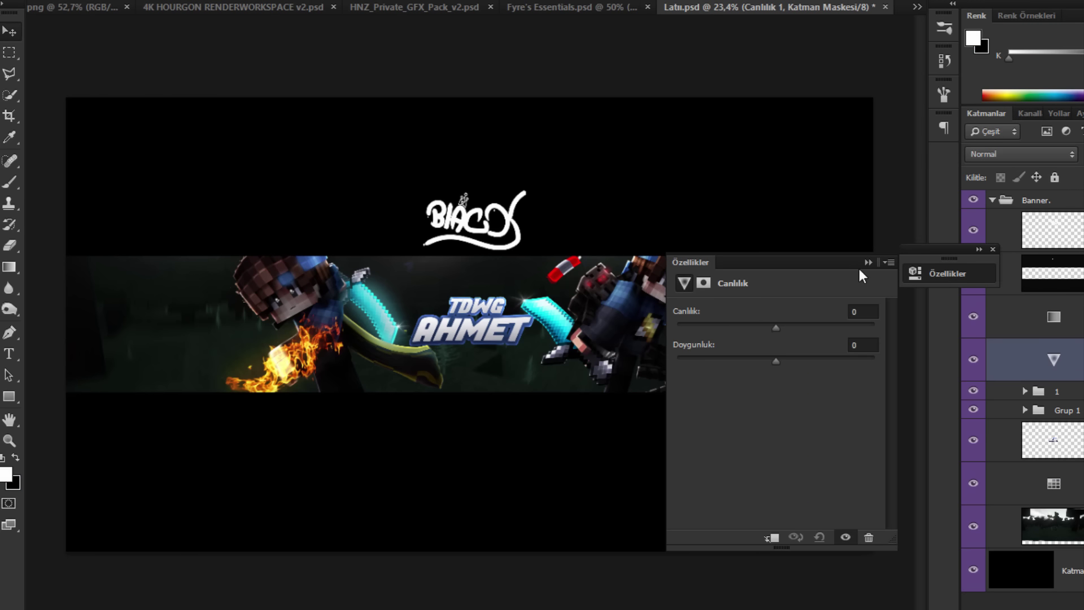
{"action": "left_click_drag", "start_coordinate": [858, 269], "coordinate": [1076, 255]}
{"action": "mouse_move", "coordinate": [992, 312]}
{"action": "left_mouse_down"}
{"action": "mouse_move", "coordinate": [1083, 315]}
{"action": "mouse_move", "coordinate": [990, 316]}
{"action": "left_mouse_up"}
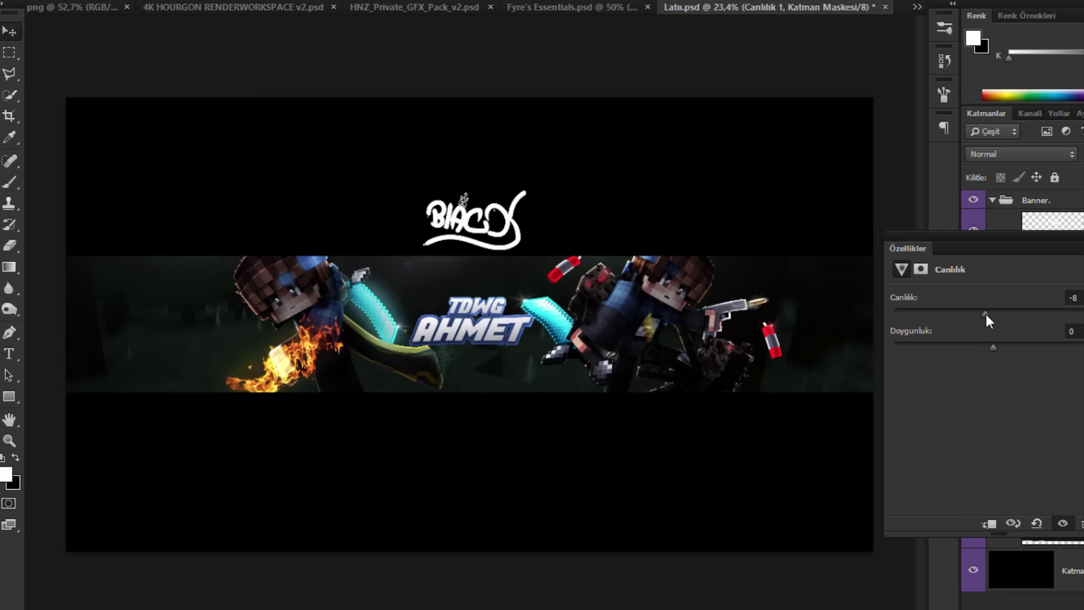
{"action": "mouse_move", "coordinate": [993, 346]}
{"action": "left_mouse_down"}
{"action": "mouse_move", "coordinate": [1023, 348]}
{"action": "mouse_move", "coordinate": [1003, 348]}
{"action": "left_mouse_up"}
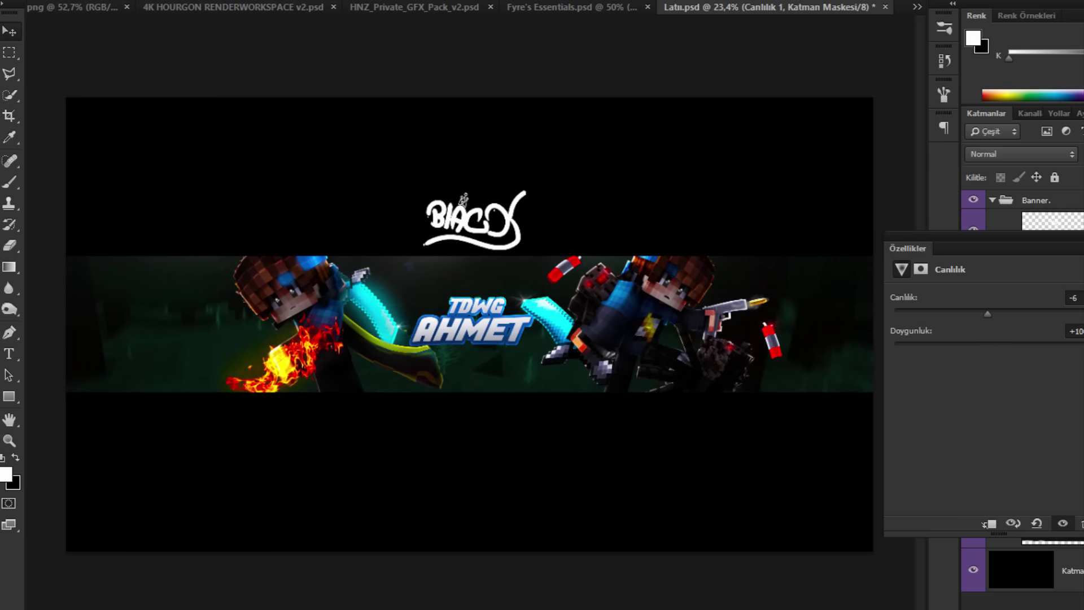
{"action": "left_click_drag", "start_coordinate": [1023, 345], "coordinate": [1002, 350]}
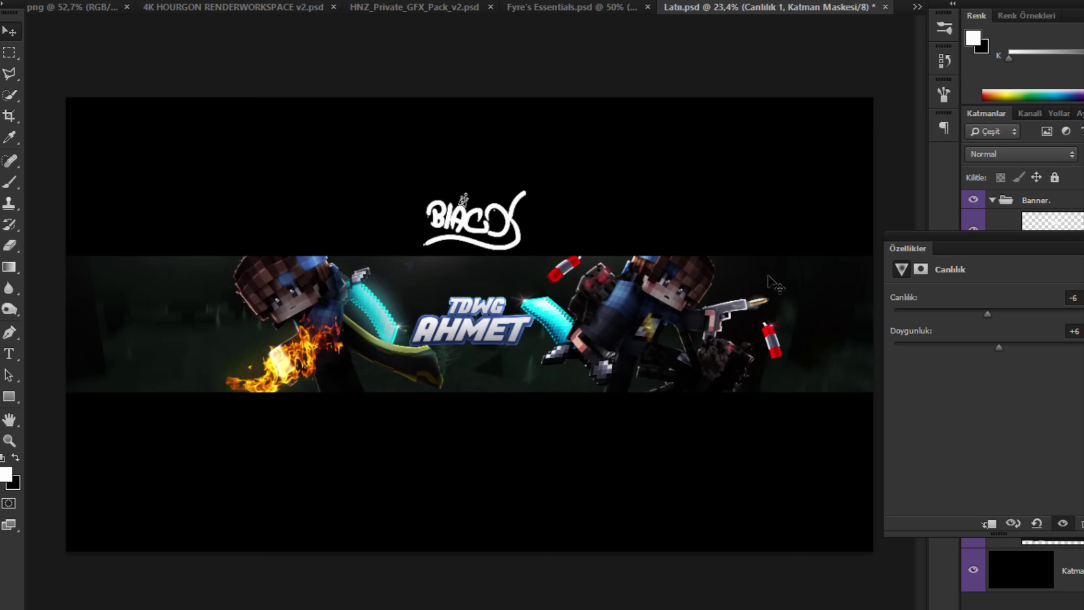
{"action": "left_click", "coordinate": [1083, 236]}
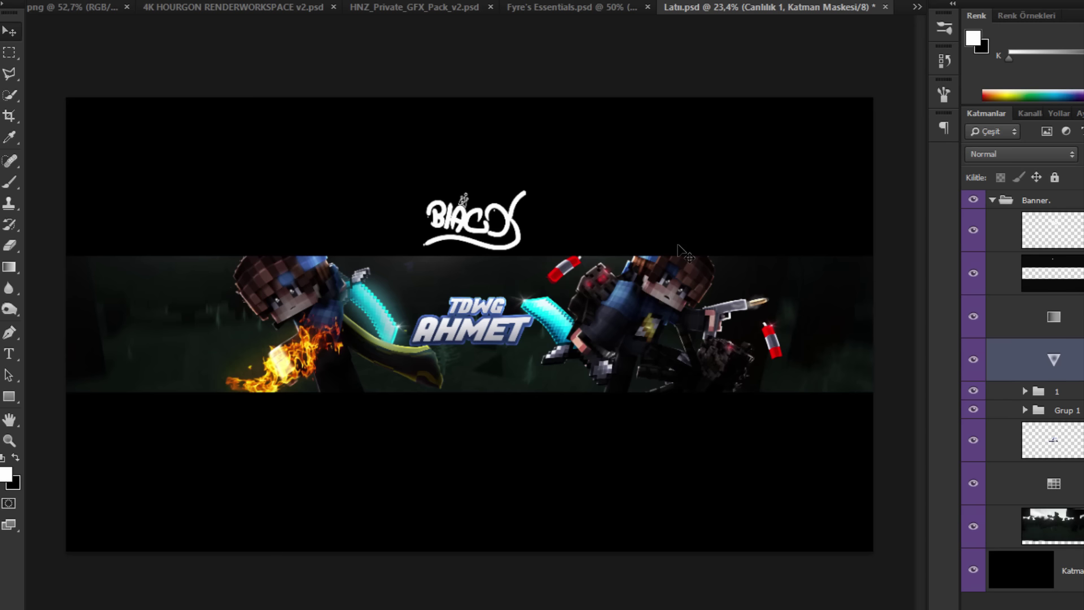
Step: Copy the star flare layer 1 from HNZ_Private_GFX_Pack_v2.psd into Latıı.psd, above the Vibrance layer
{"action": "scroll", "coordinate": [683, 251], "scroll_direction": "down", "scroll_amount": 3}
{"action": "scroll", "coordinate": [711, 264], "scroll_direction": "up", "scroll_amount": 10}
{"action": "scroll", "coordinate": [645, 273], "scroll_direction": "down", "scroll_amount": 4}
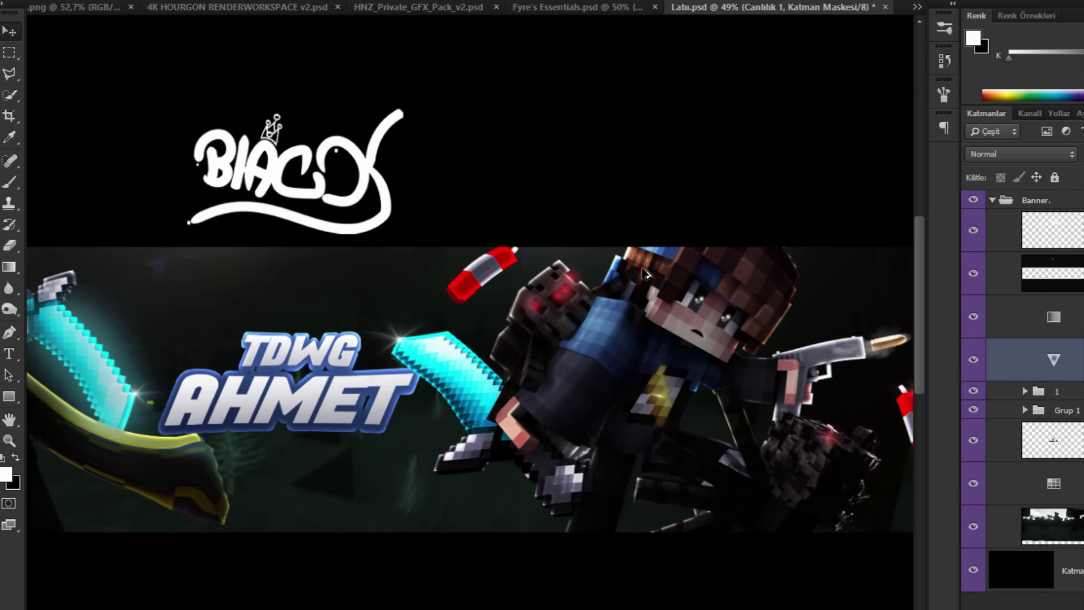
{"action": "scroll", "coordinate": [531, 316], "scroll_direction": "up", "scroll_amount": 7}
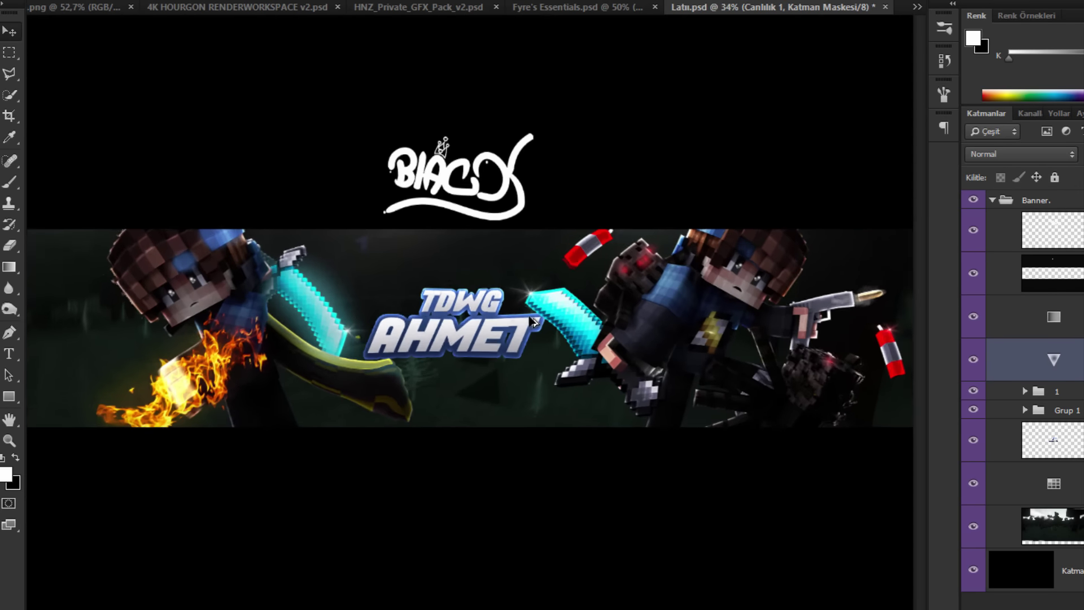
{"action": "left_click", "coordinate": [449, 11]}
{"action": "left_click_drag", "start_coordinate": [447, 397], "coordinate": [493, 284]}
{"action": "scroll", "coordinate": [1050, 452], "scroll_direction": "up", "scroll_amount": 5}
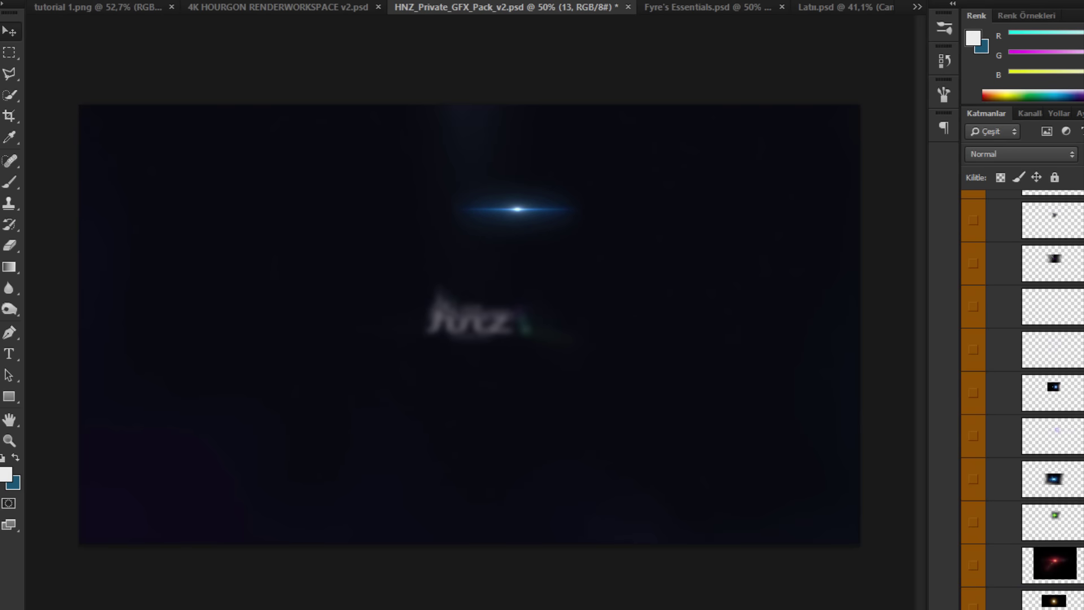
{"action": "left_click", "coordinate": [997, 305]}
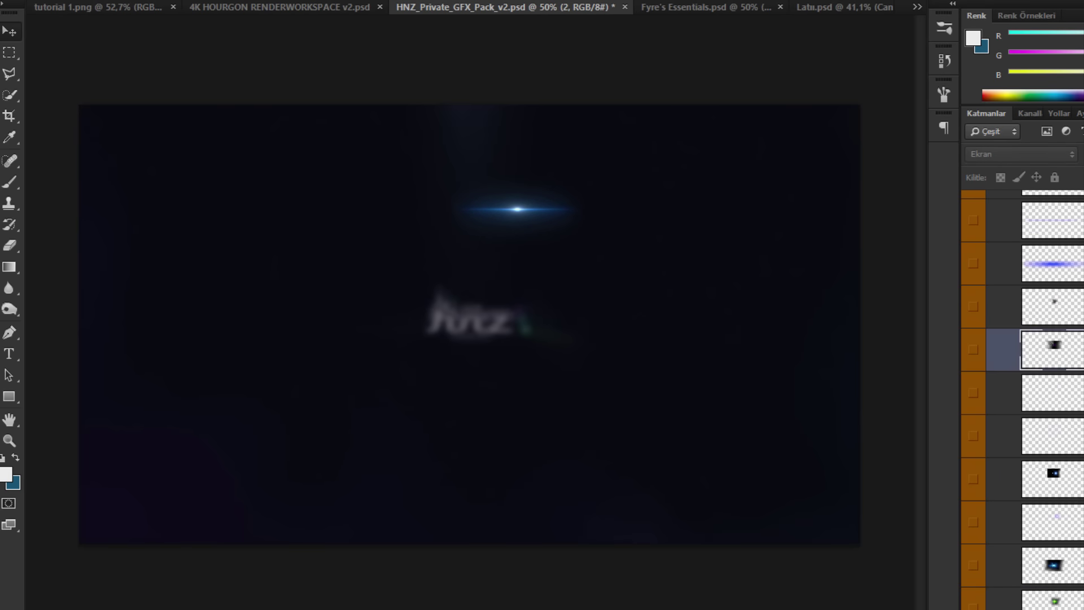
{"action": "left_click", "coordinate": [973, 306]}
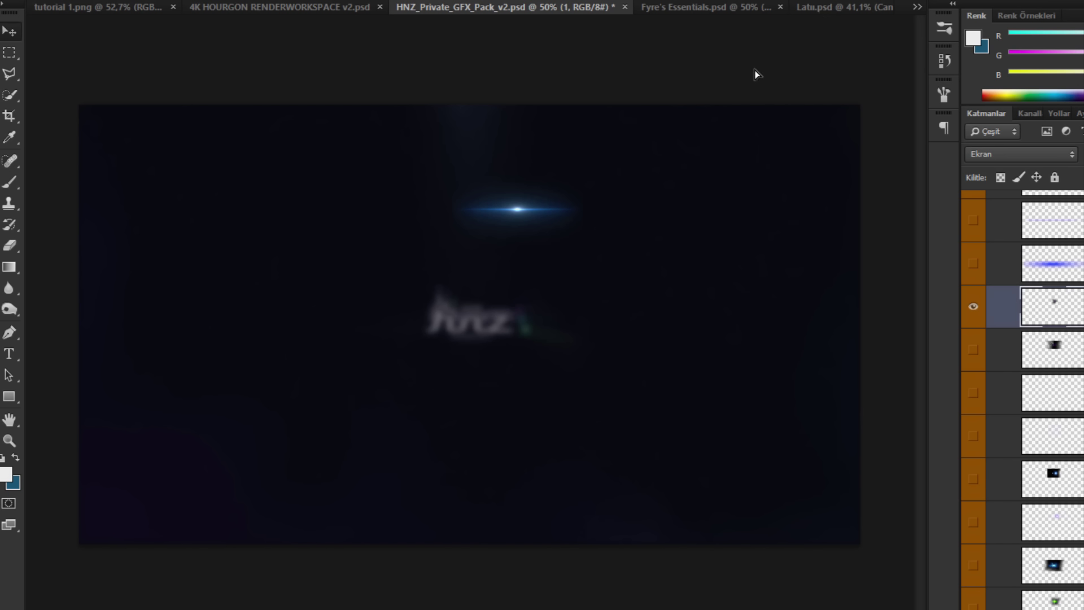
{"action": "left_click", "coordinate": [829, 7]}
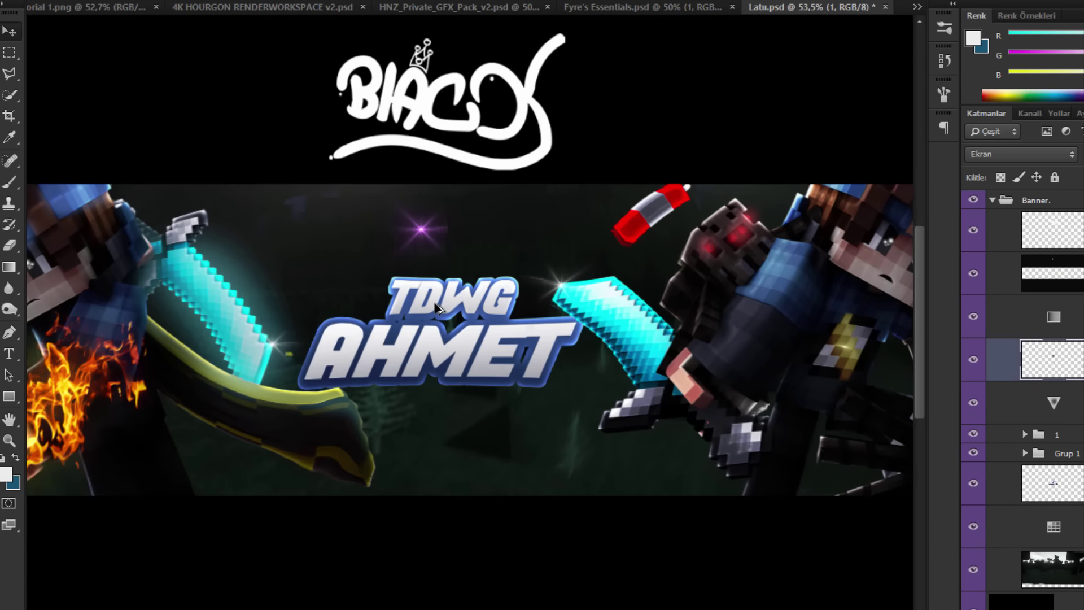
Step: Position the purple star flare on the upper-left corner of the first letter of AHMET in the title
{"action": "scroll", "coordinate": [439, 307], "scroll_direction": "up", "scroll_amount": 3}
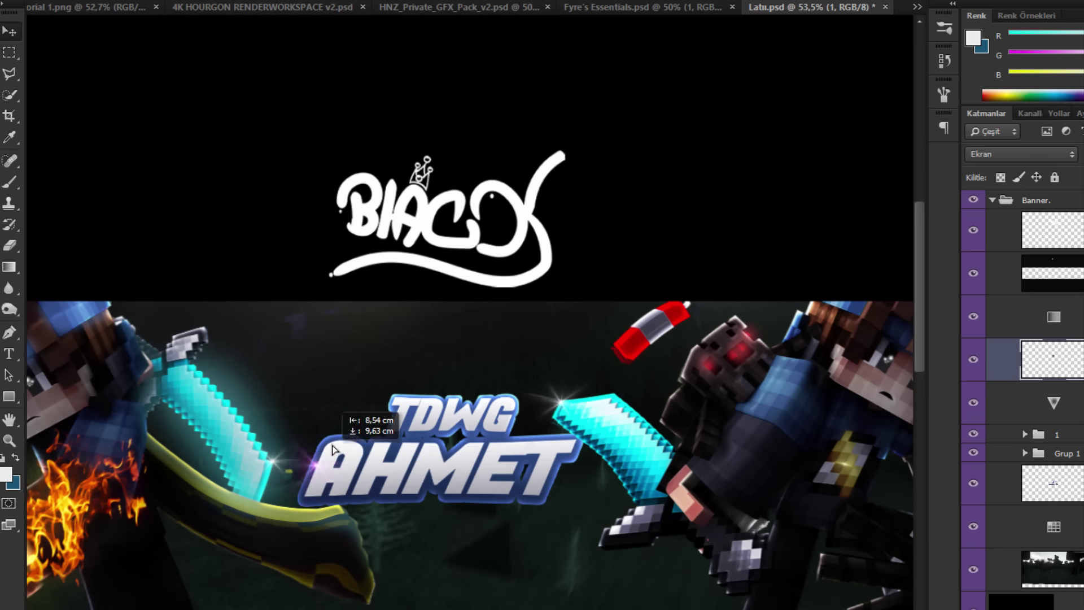
{"action": "left_click_drag", "start_coordinate": [333, 449], "coordinate": [299, 456]}
{"action": "scroll", "coordinate": [347, 422], "scroll_direction": "up", "scroll_amount": 6}
Step: Colorize the star flare blue with Hue/Saturation, using hue 227 and saturation 62
{"action": "key", "text": "i"}
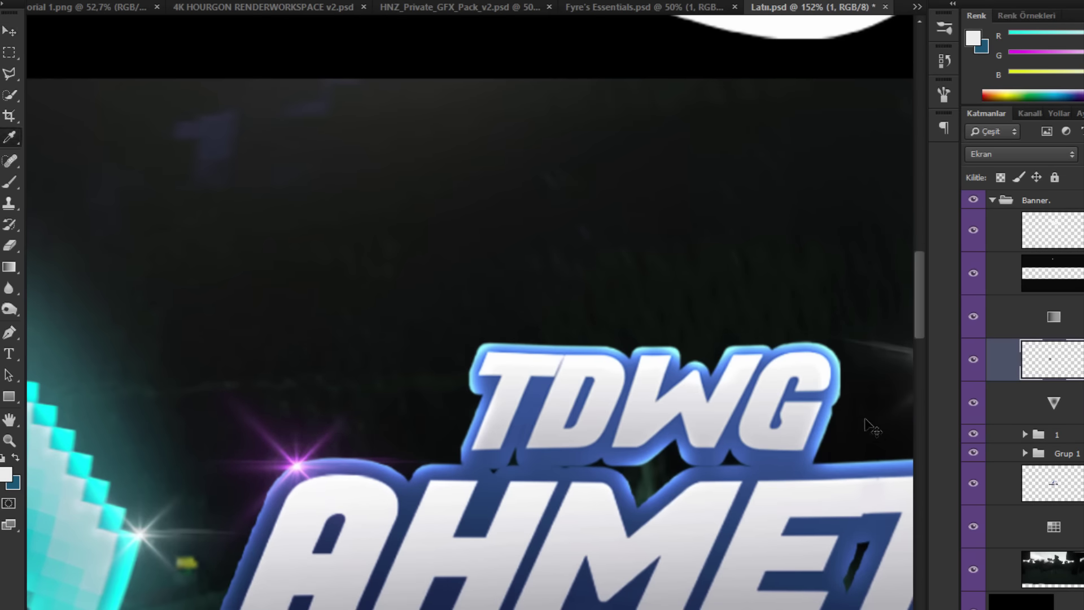
{"action": "key", "text": "ctrl+u"}
{"action": "left_click", "coordinate": [1032, 561]}
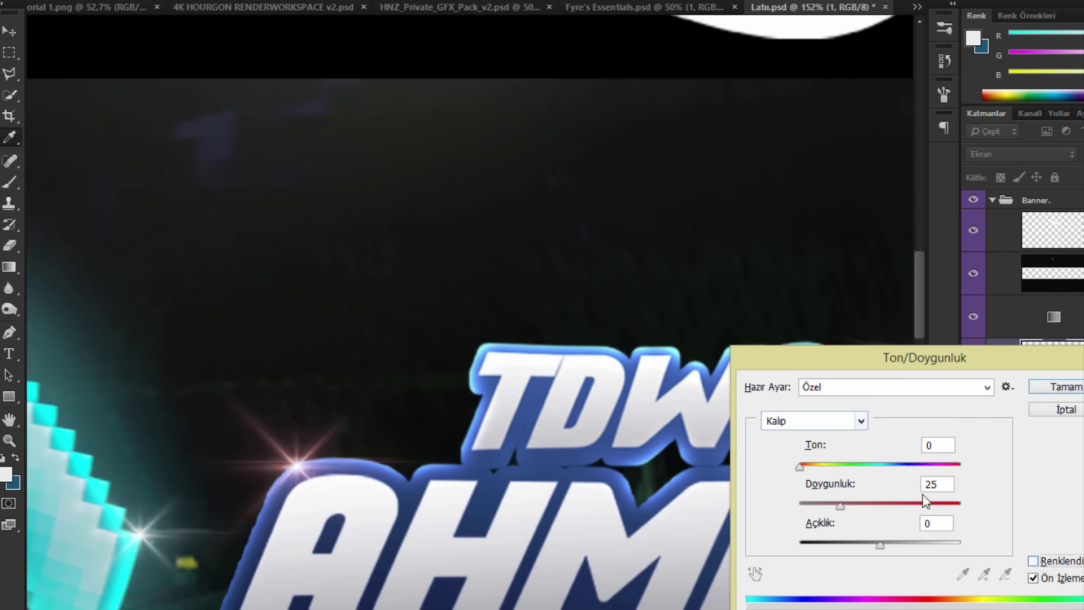
{"action": "left_click_drag", "start_coordinate": [800, 466], "coordinate": [914, 465]}
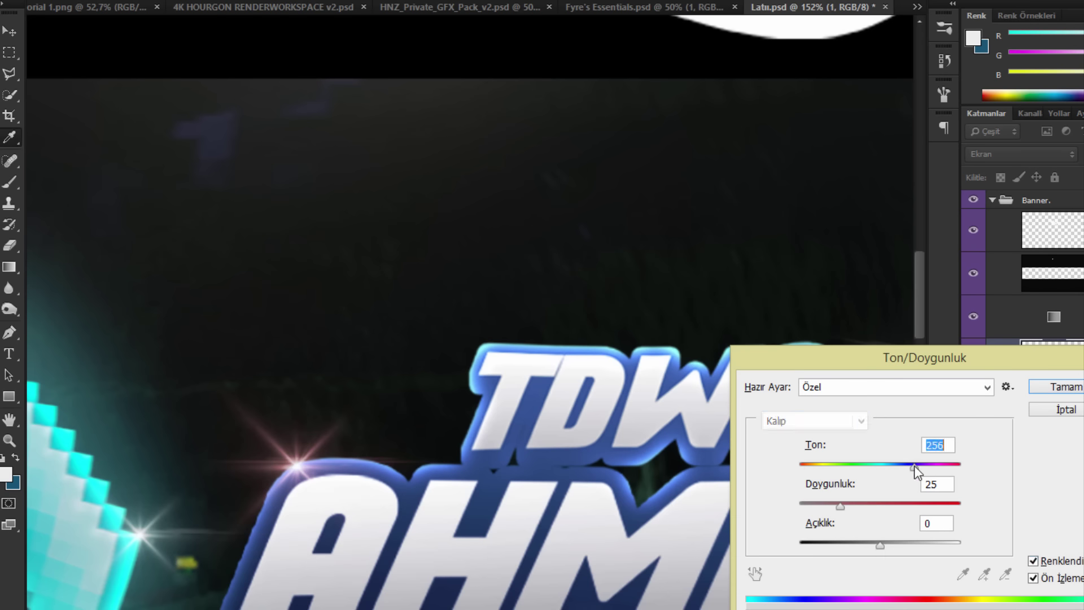
{"action": "left_click_drag", "start_coordinate": [892, 502], "coordinate": [898, 504]}
{"action": "left_click_drag", "start_coordinate": [897, 463], "coordinate": [901, 462]}
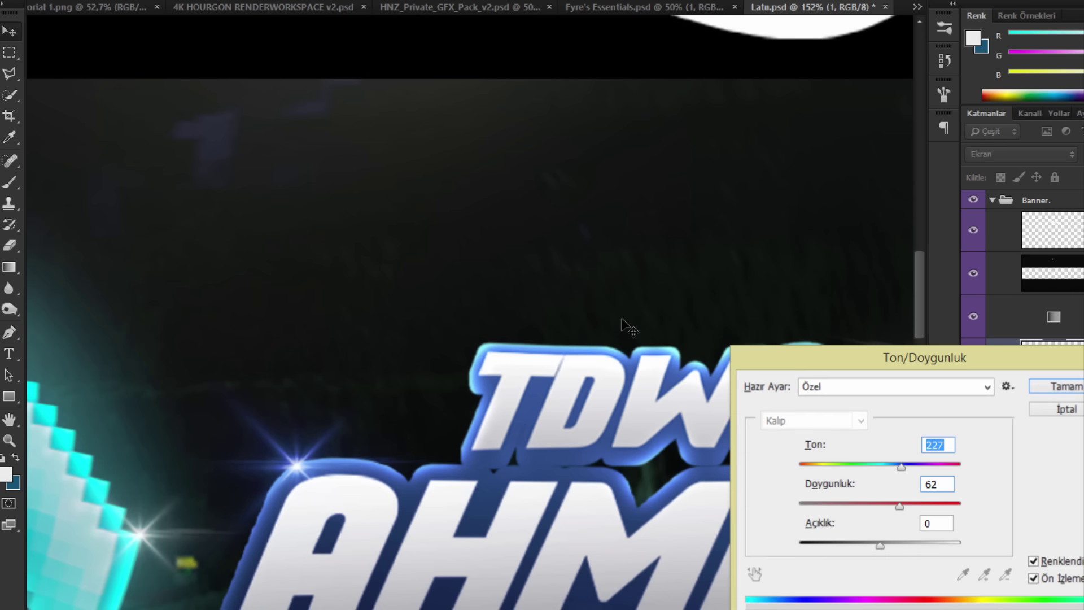
{"action": "key", "text": "Return"}
{"action": "key", "text": "ctrl+0"}
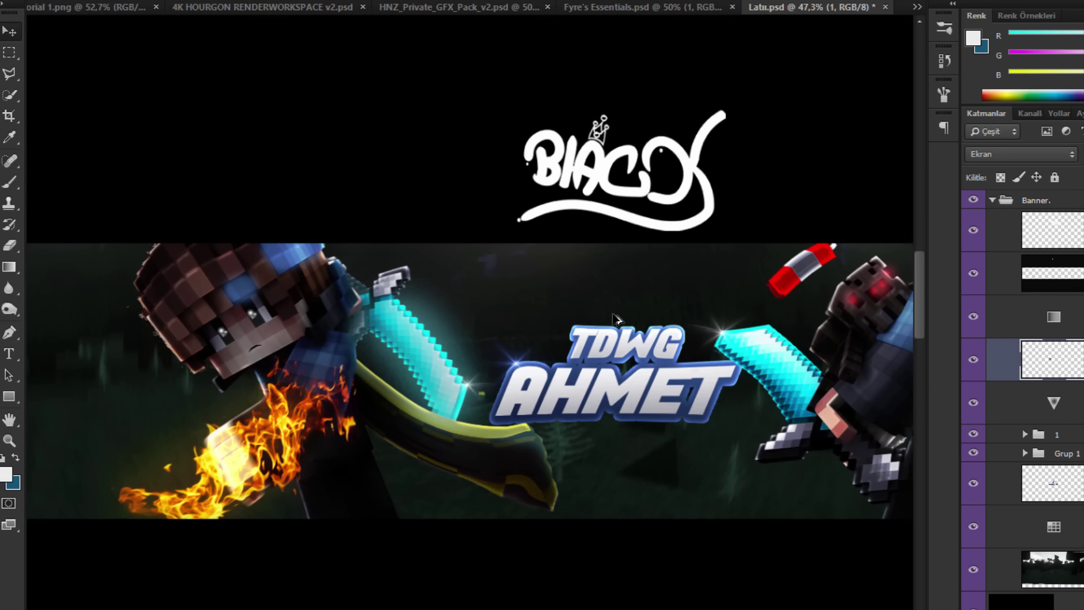
Step: Copy light layer 2 from the Stocks group inside the Lighting group of Fyre's Essentials.psd into Latıı.psd
{"action": "scroll", "coordinate": [615, 319], "scroll_direction": "down", "scroll_amount": 2}
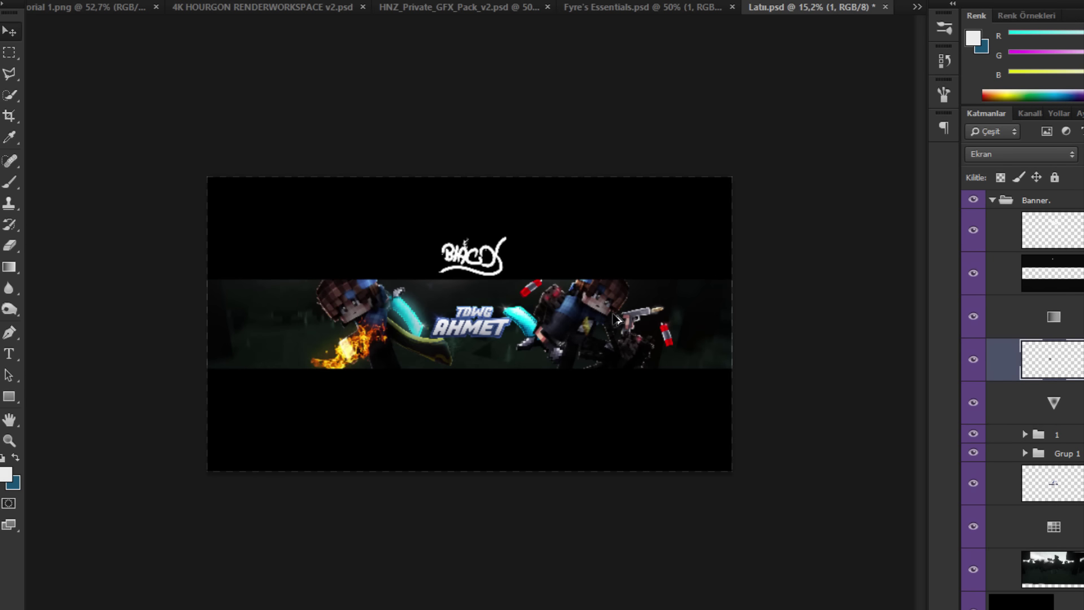
{"action": "scroll", "coordinate": [615, 319], "scroll_direction": "up", "scroll_amount": 2}
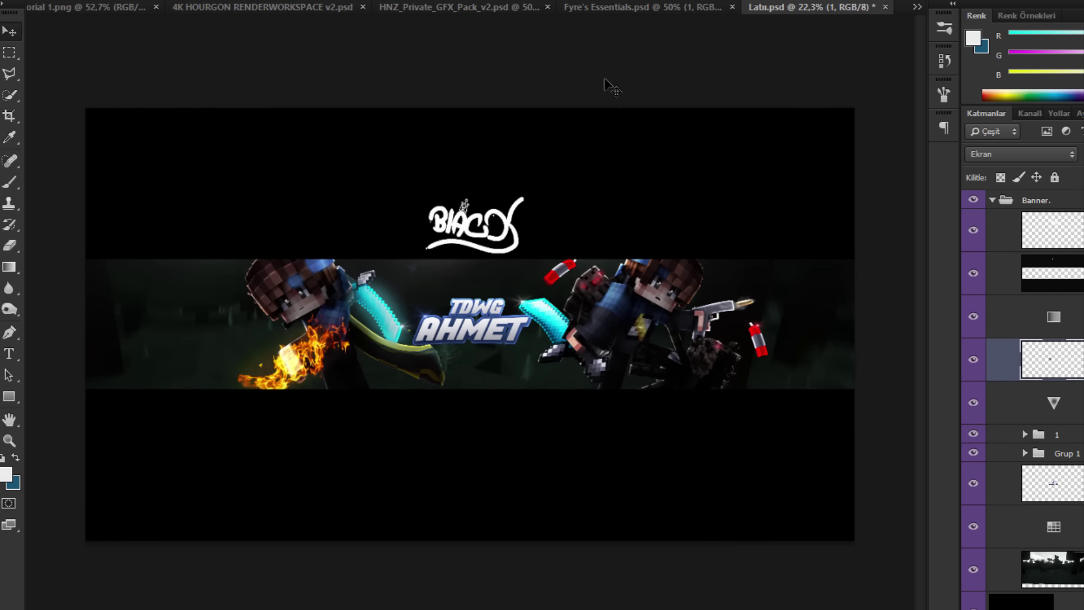
{"action": "left_click", "coordinate": [567, 11]}
{"action": "left_click", "coordinate": [992, 277]}
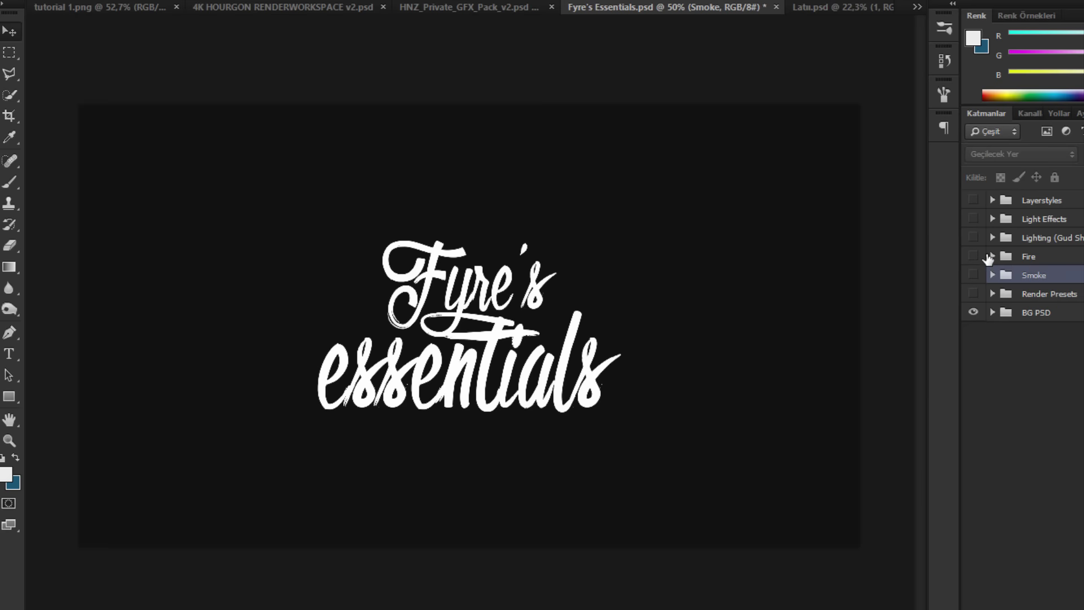
{"action": "left_click", "coordinate": [993, 244]}
{"action": "left_click", "coordinate": [974, 237]}
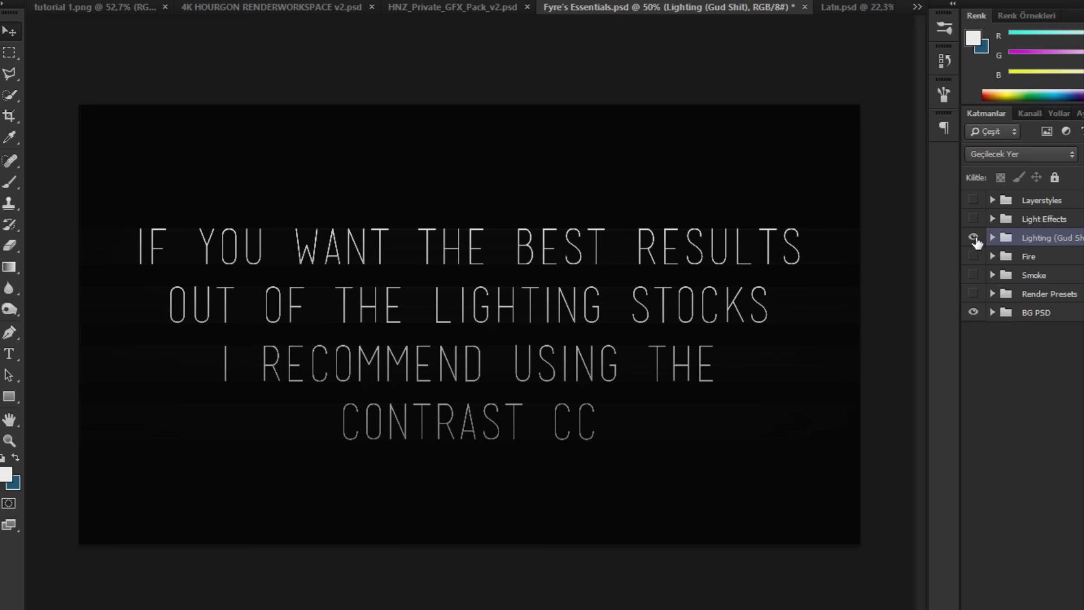
{"action": "left_click", "coordinate": [992, 238]}
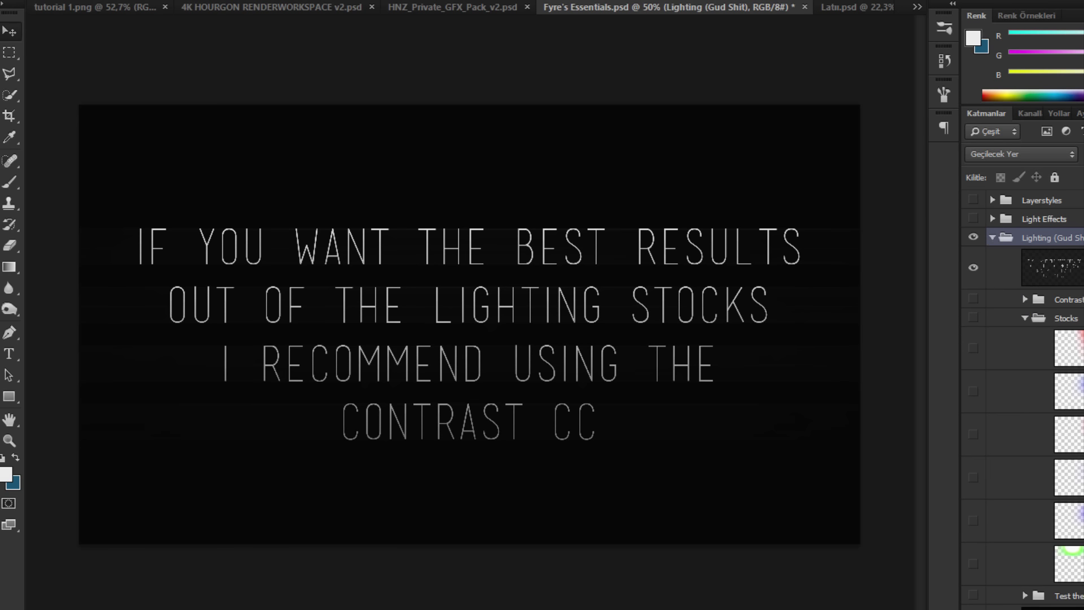
{"action": "left_click", "coordinate": [1041, 395]}
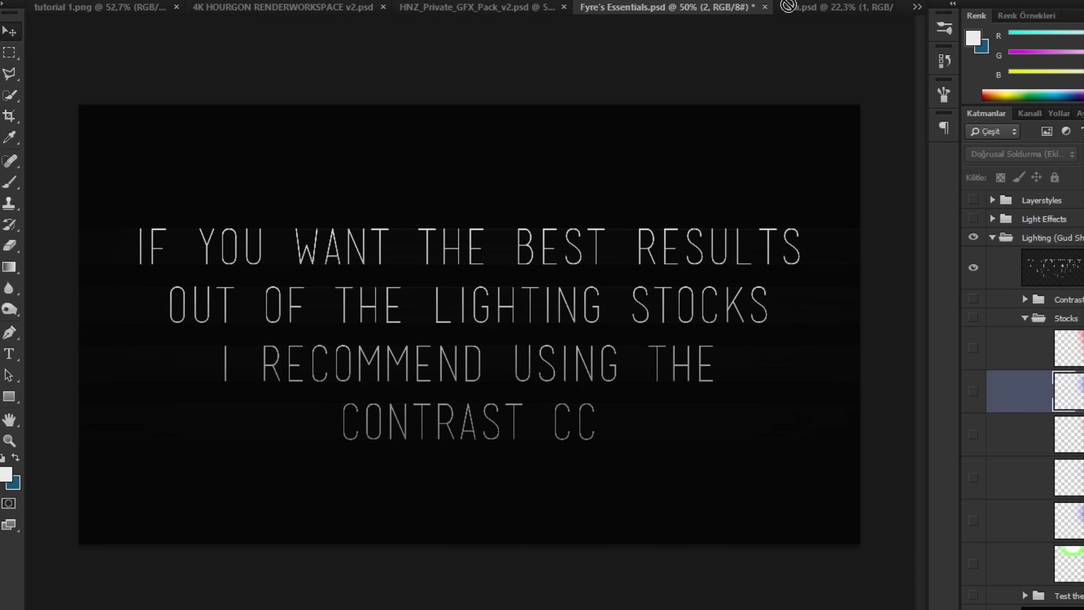
{"action": "left_click", "coordinate": [788, 6]}
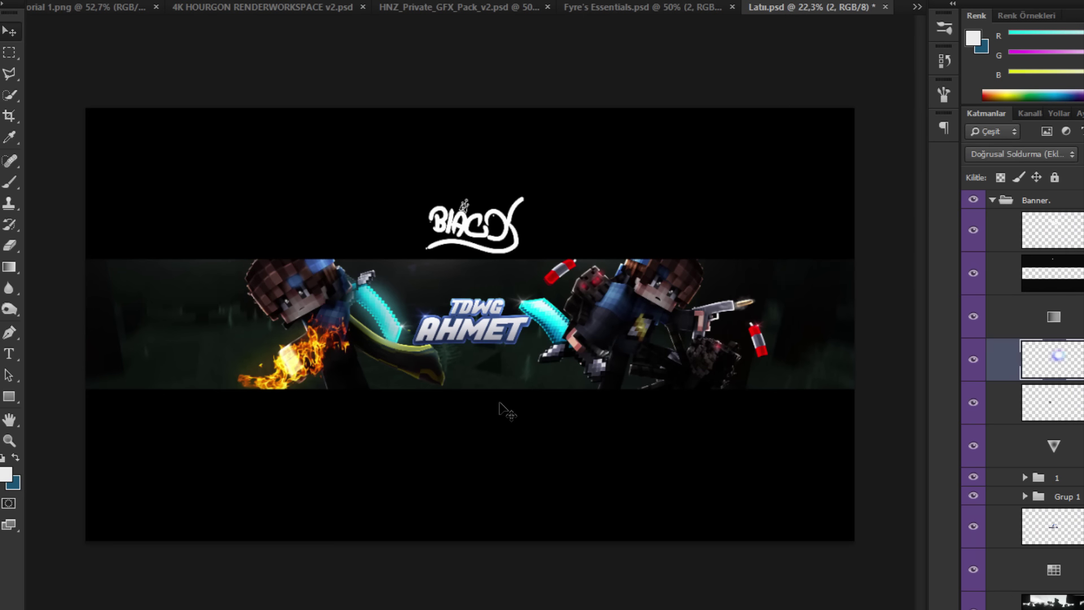
Step: Place the blue light near the banner strip's upper edge and duplicate it twice, spreading the copies toward the left and right characters
{"action": "left_click_drag", "start_coordinate": [499, 402], "coordinate": [374, 297]}
{"action": "scroll", "coordinate": [464, 305], "scroll_direction": "up", "scroll_amount": 1}
{"action": "left_click_drag", "start_coordinate": [477, 303], "coordinate": [302, 331]}
{"action": "scroll", "coordinate": [381, 315], "scroll_direction": "down", "scroll_amount": 1}
{"action": "scroll", "coordinate": [382, 315], "scroll_direction": "up", "scroll_amount": 1}
{"action": "left_click_drag", "start_coordinate": [333, 372], "coordinate": [736, 402]}
{"action": "scroll", "coordinate": [735, 401], "scroll_direction": "down", "scroll_amount": 4}
{"action": "scroll", "coordinate": [736, 401], "scroll_direction": "up", "scroll_amount": 3}
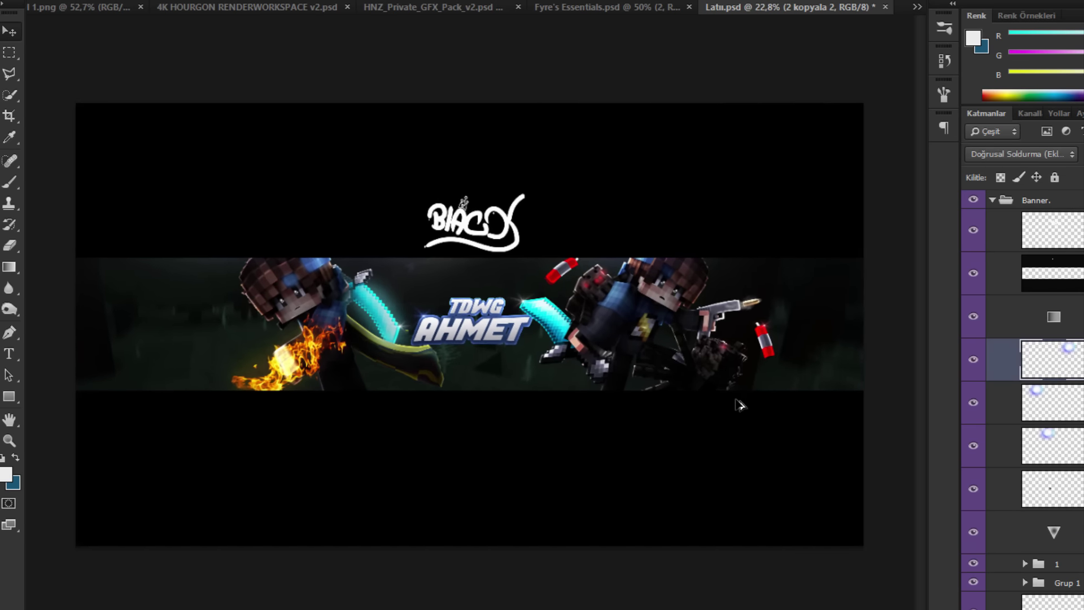
Step: Create a new layer directly above the forest background and paint both side ends of the banner dark blue with the Brush tool
{"action": "scroll", "coordinate": [1053, 406], "scroll_direction": "down", "scroll_amount": 3}
{"action": "left_click", "coordinate": [1053, 565]}
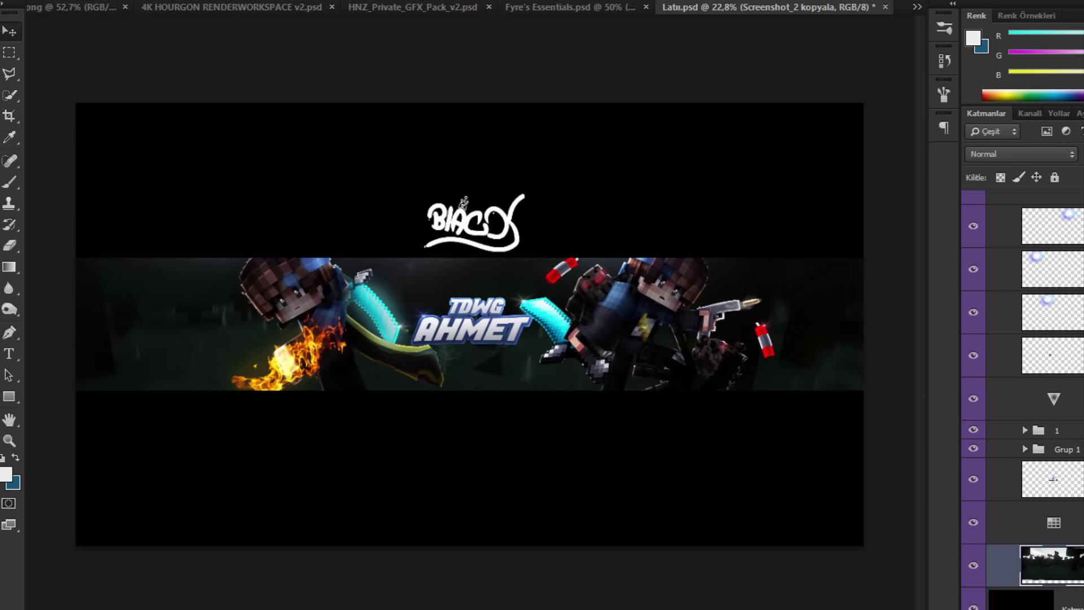
{"action": "key", "text": "ctrl+shift+alt+n"}
{"action": "left_click", "coordinate": [10, 181]}
{"action": "mouse_move", "coordinate": [483, 271]}
{"action": "left_mouse_down"}
{"action": "mouse_move", "coordinate": [478, 341]}
{"action": "mouse_move", "coordinate": [546, 340]}
{"action": "mouse_move", "coordinate": [707, 301]}
{"action": "left_mouse_up"}
{"action": "left_click_drag", "start_coordinate": [833, 274], "coordinate": [813, 567]}
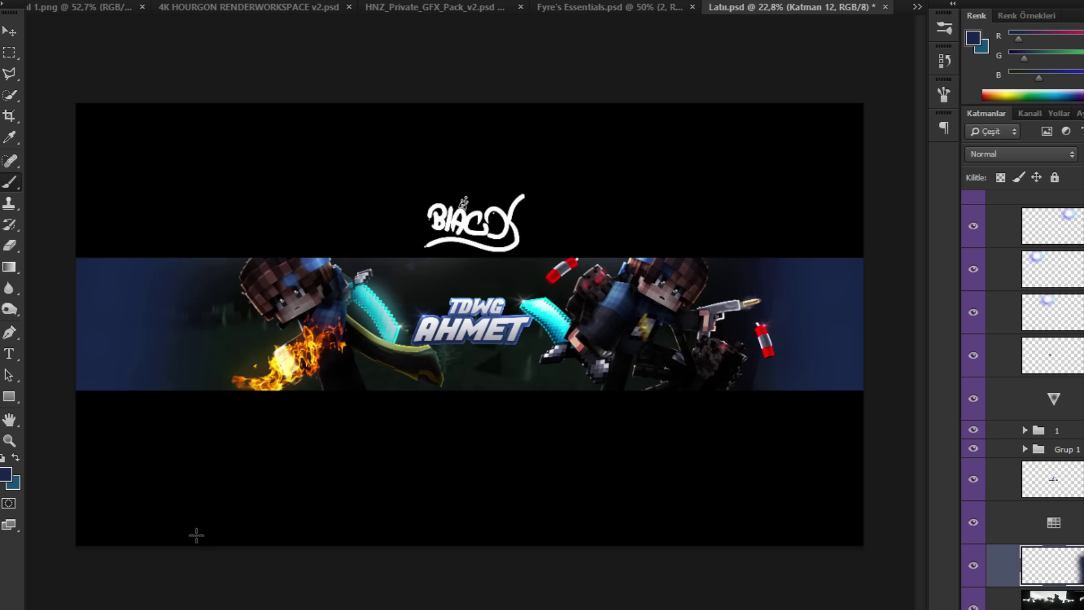
Step: Try the Darker Color (Daha Koyu Renk) blend mode on the painted layer, then set it to Doğrusal Soldurma (Ekle) (Linear Dodge)
{"action": "left_click", "coordinate": [1004, 154]}
{"action": "left_click", "coordinate": [1003, 218]}
{"action": "key", "text": "Down"}
{"action": "key", "text": "Down"}
{"action": "key", "text": "Down"}
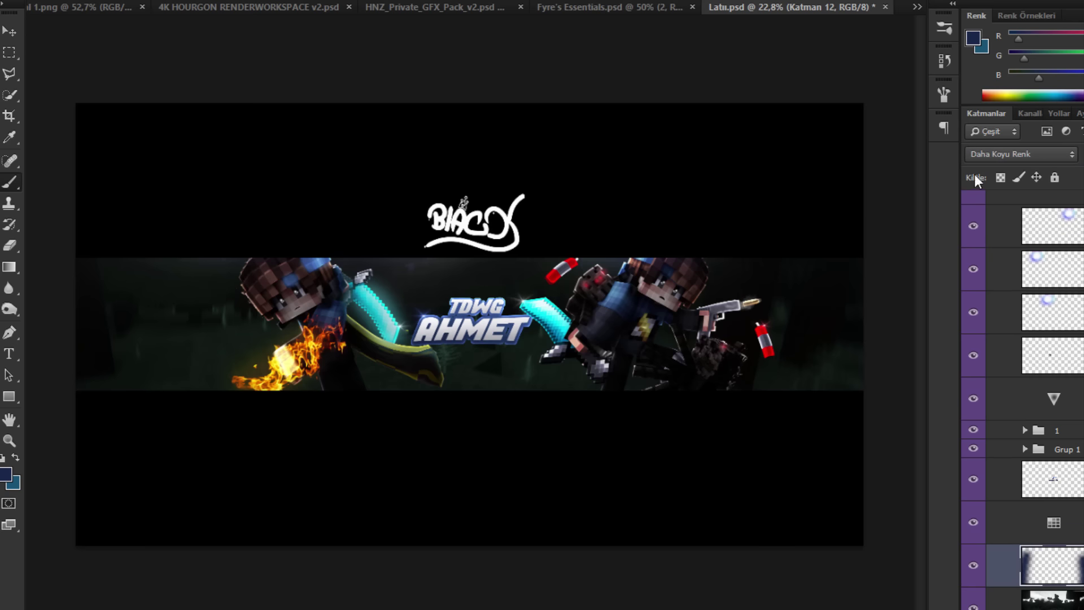
{"action": "left_click", "coordinate": [1004, 154]}
{"action": "left_click", "coordinate": [1006, 324]}
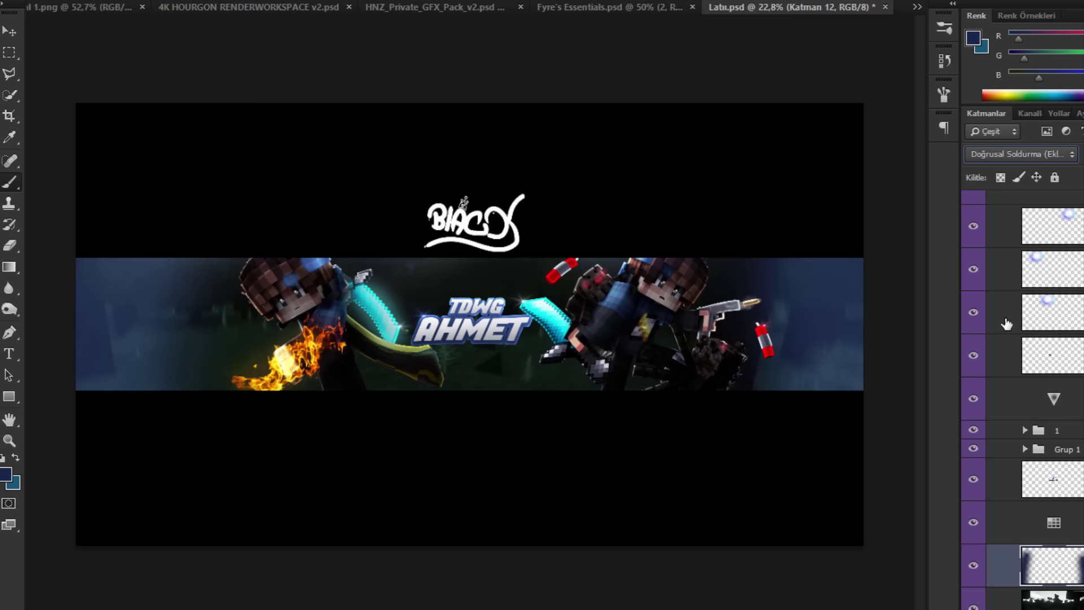
Step: Lower the painted blue layer's opacity until the side glow is faint, and check the whole banner
{"action": "left_click", "coordinate": [20, 32]}
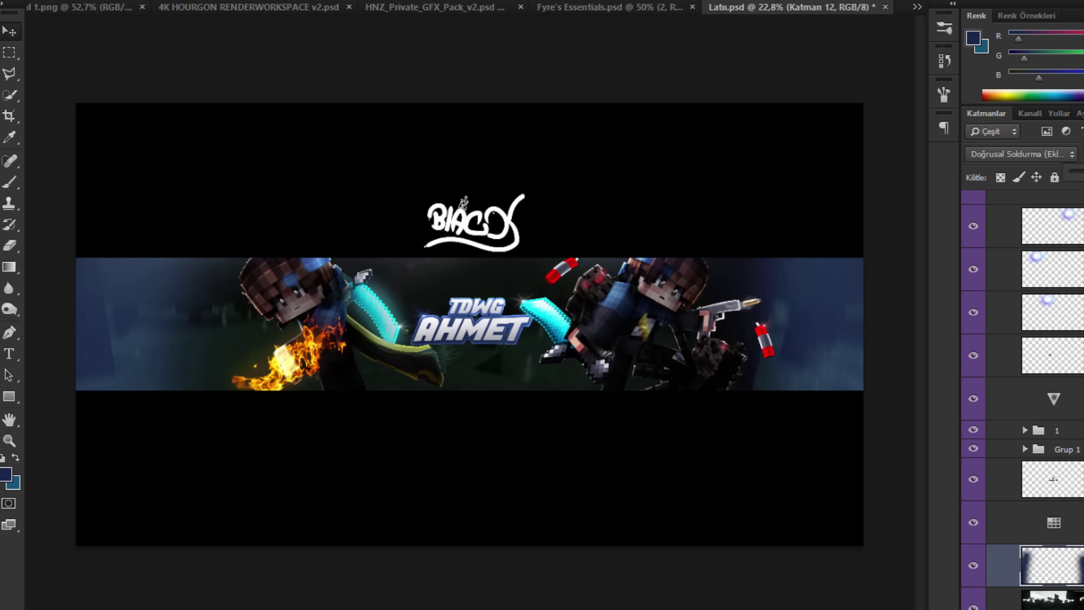
{"action": "left_click_drag", "start_coordinate": [1083, 172], "coordinate": [1082, 176]}
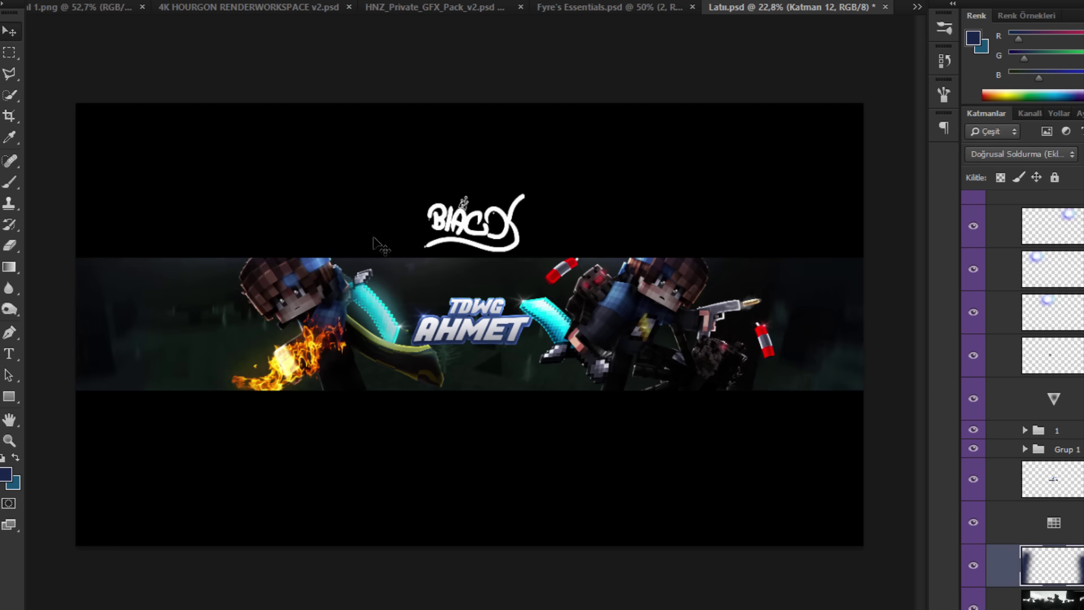
{"action": "scroll", "coordinate": [373, 238], "scroll_direction": "down", "scroll_amount": 2}
{"action": "scroll", "coordinate": [373, 238], "scroll_direction": "up", "scroll_amount": 6}
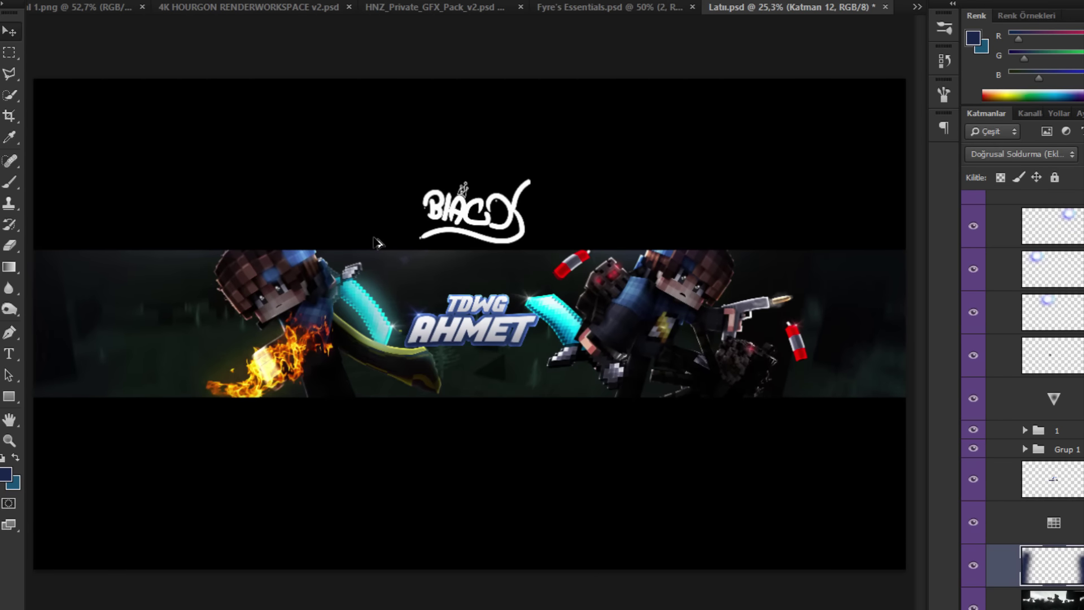
{"action": "scroll", "coordinate": [373, 238], "scroll_direction": "down", "scroll_amount": 2}
{"action": "scroll", "coordinate": [374, 239], "scroll_direction": "up", "scroll_amount": 2}
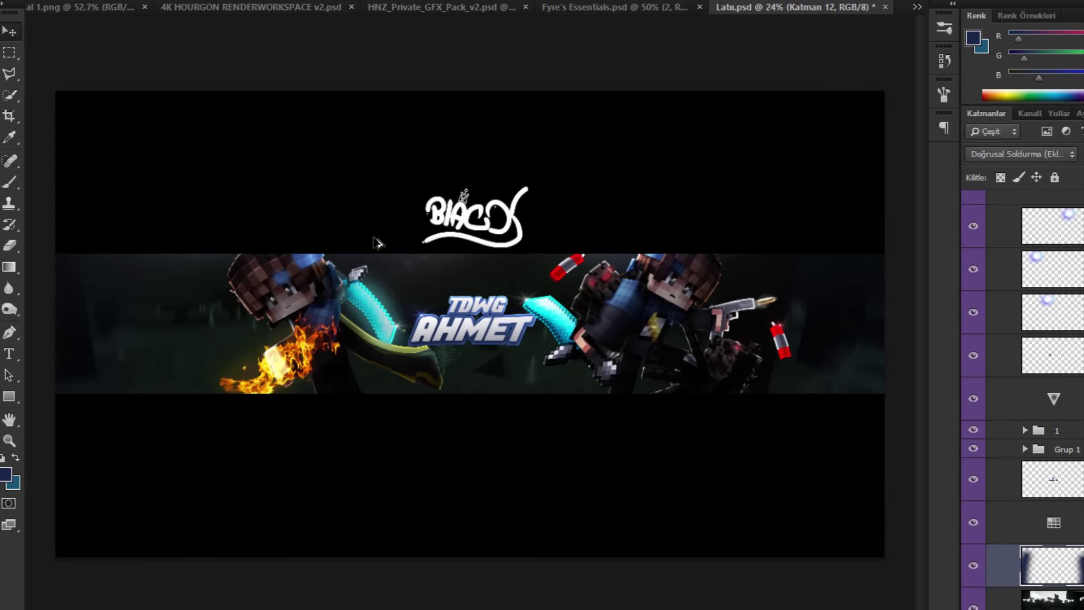